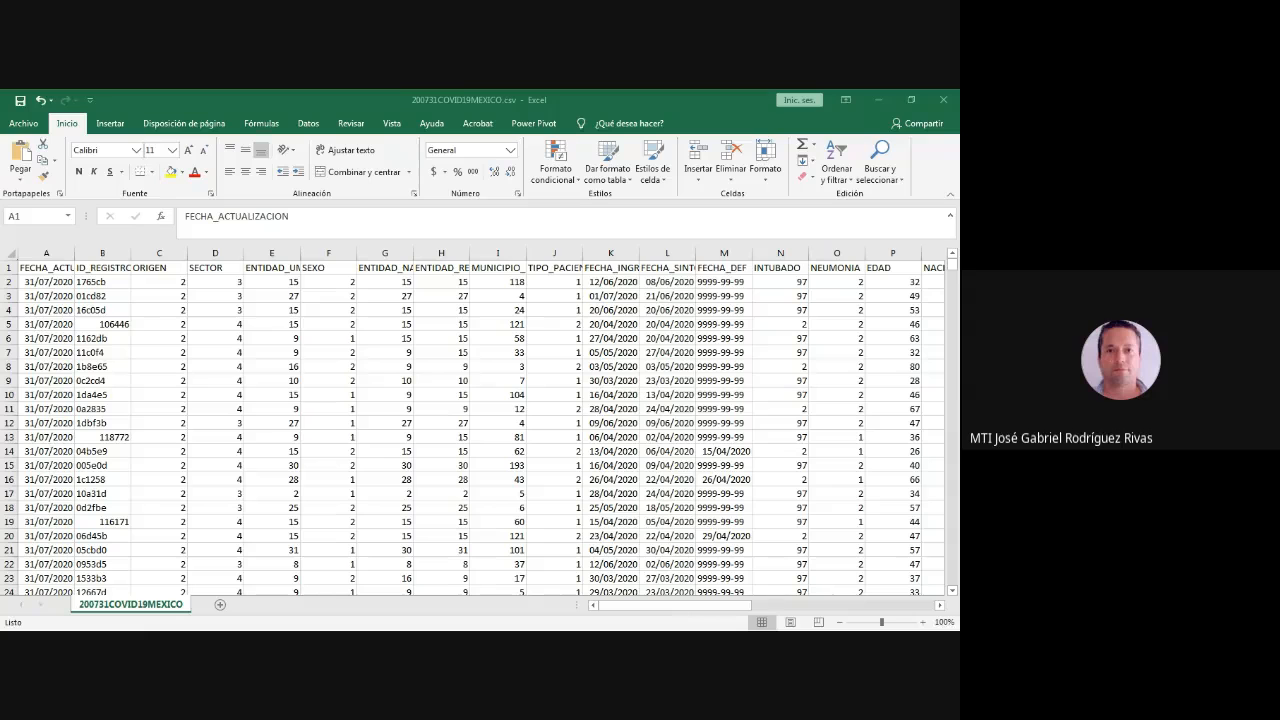
- Go to the last record of the ENTIDAD_UM column and examine the rows at the end of the dataset
key("alt+Tab")
left_click(272, 494)
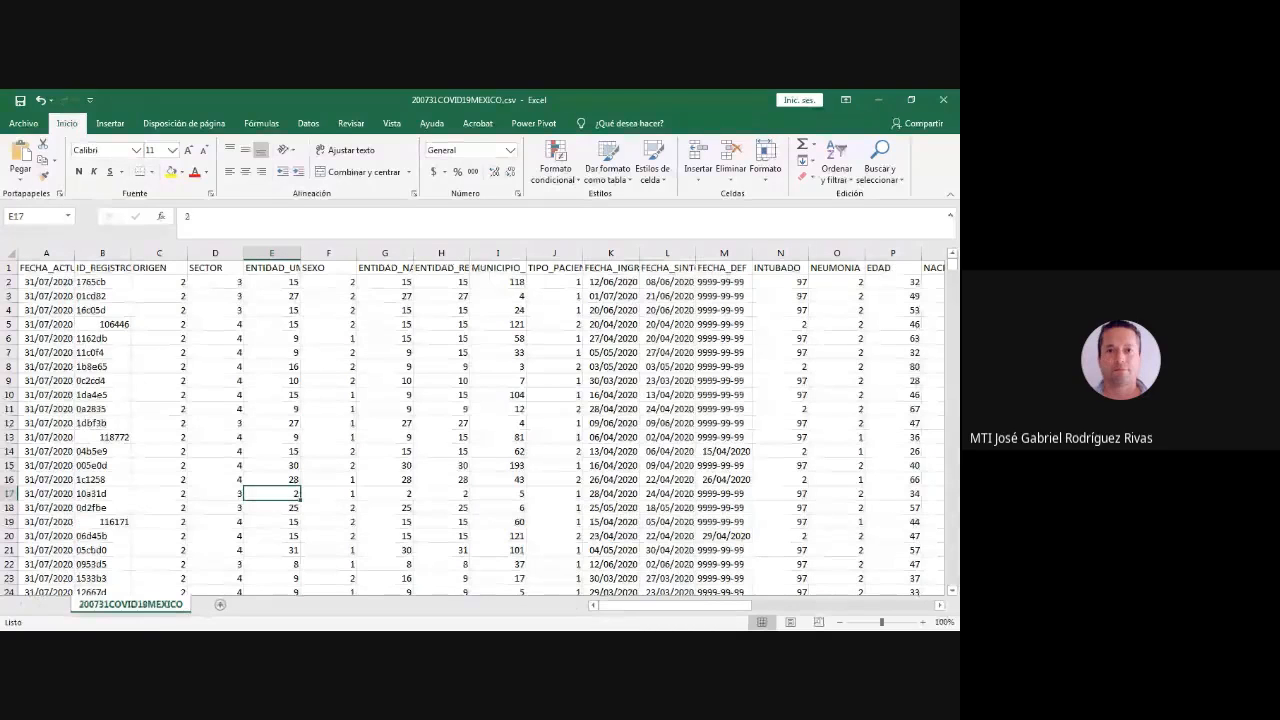
key("ctrl+Down")
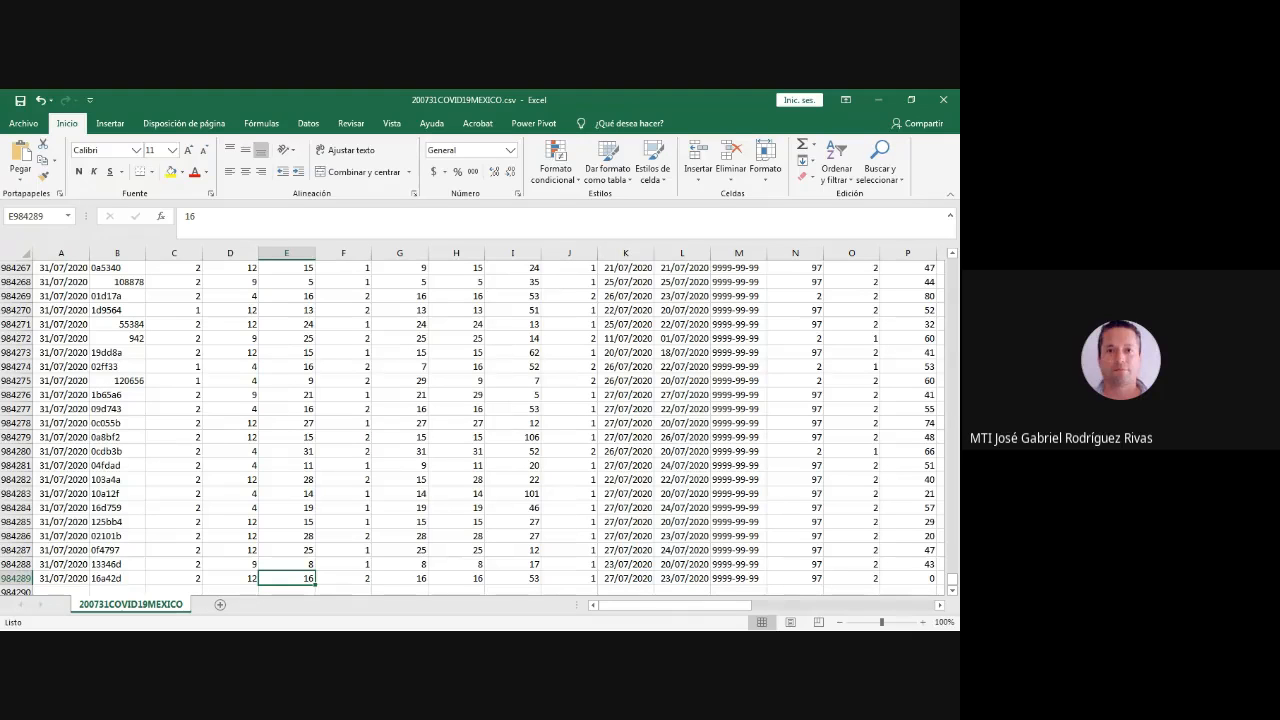
scroll(472, 420, "up", 2)
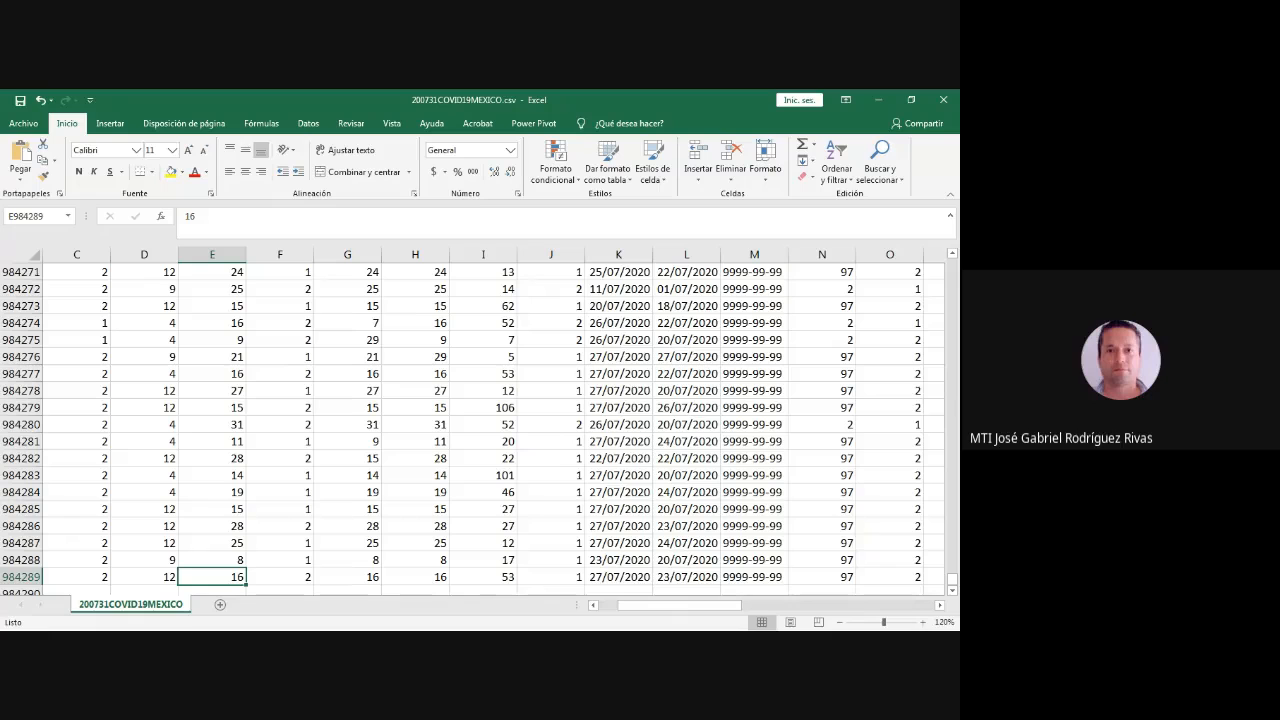
key("alt+Tab")
key("alt+Tab")
scroll(480, 420, "down", 2)
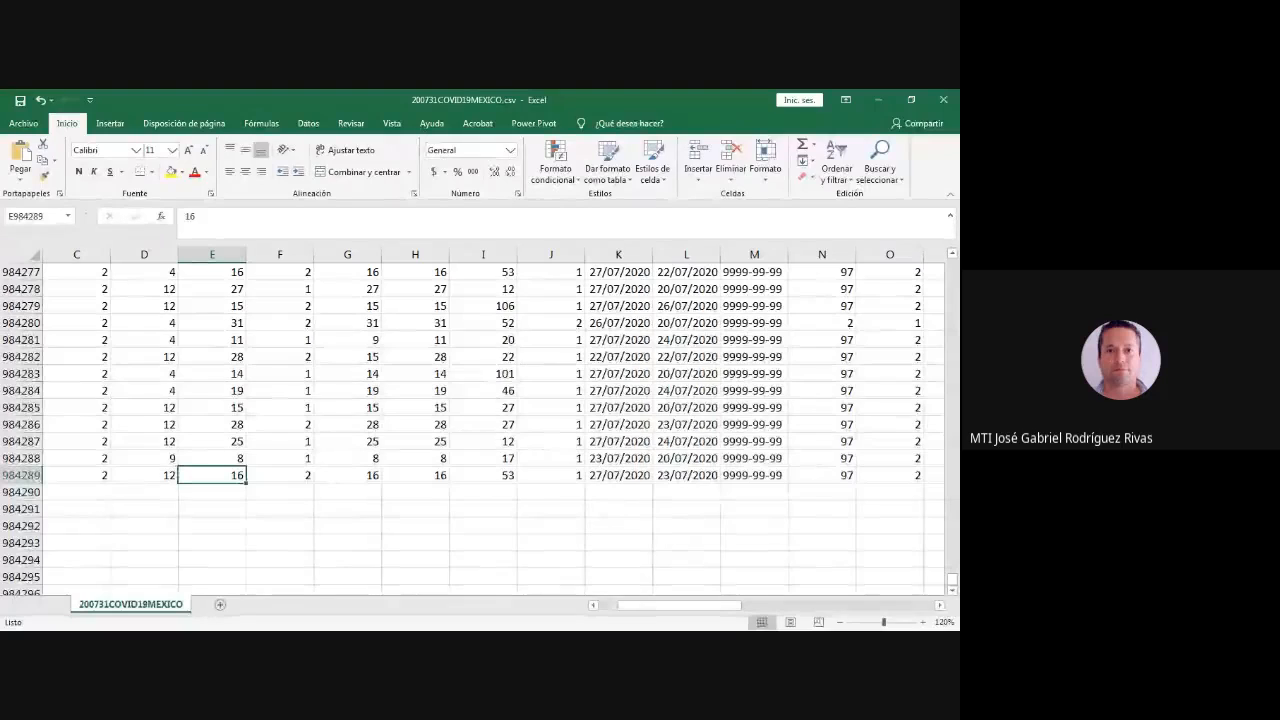
scroll(480, 420, "up", 20)
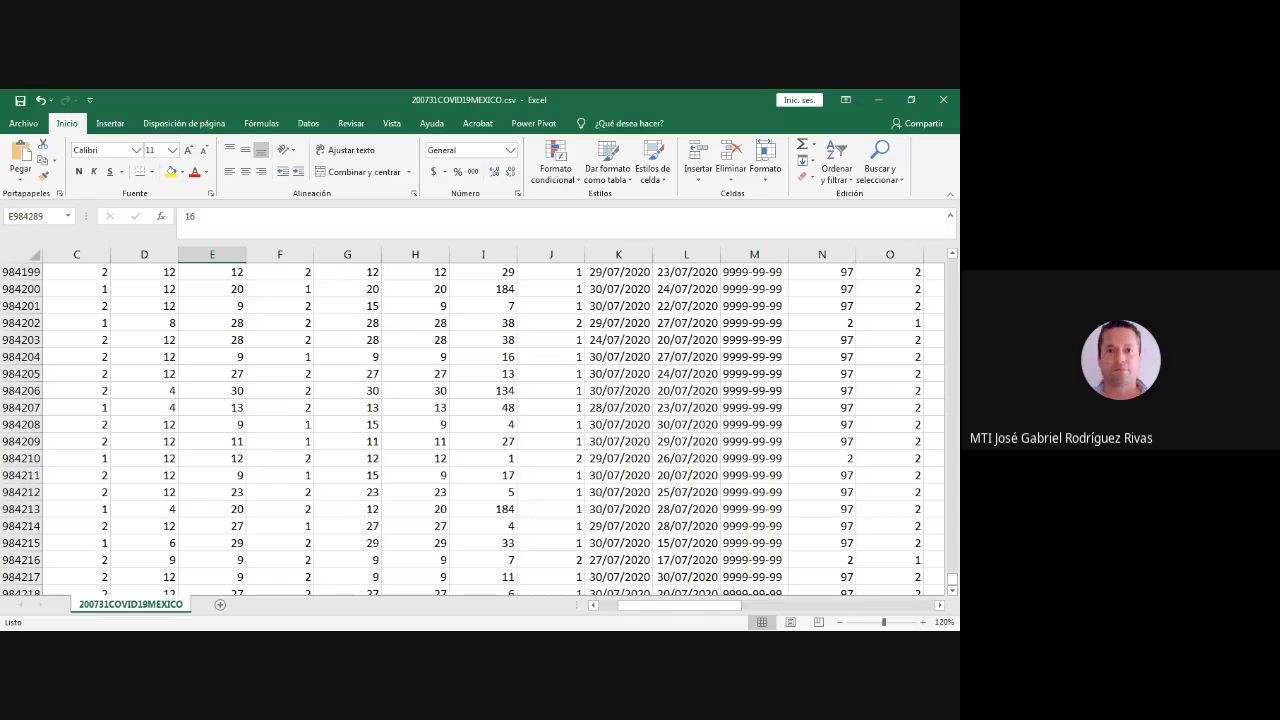
key("alt+Tab")
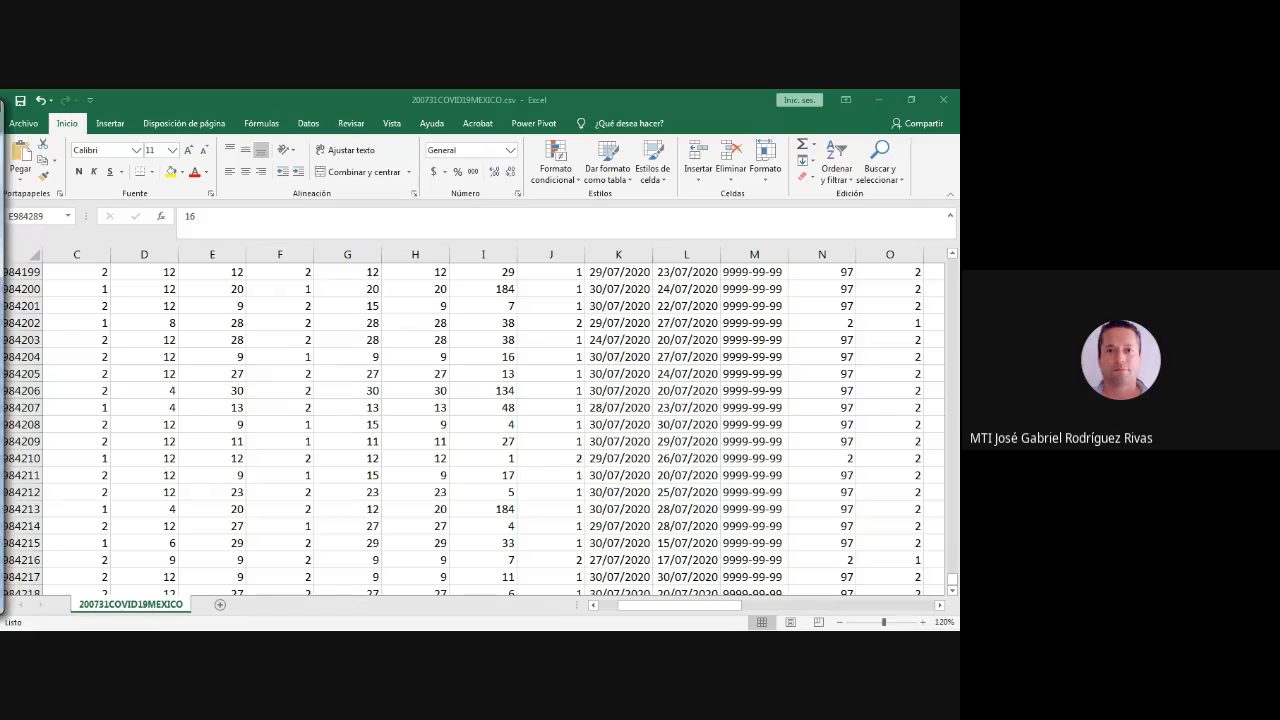
key("alt+Tab")
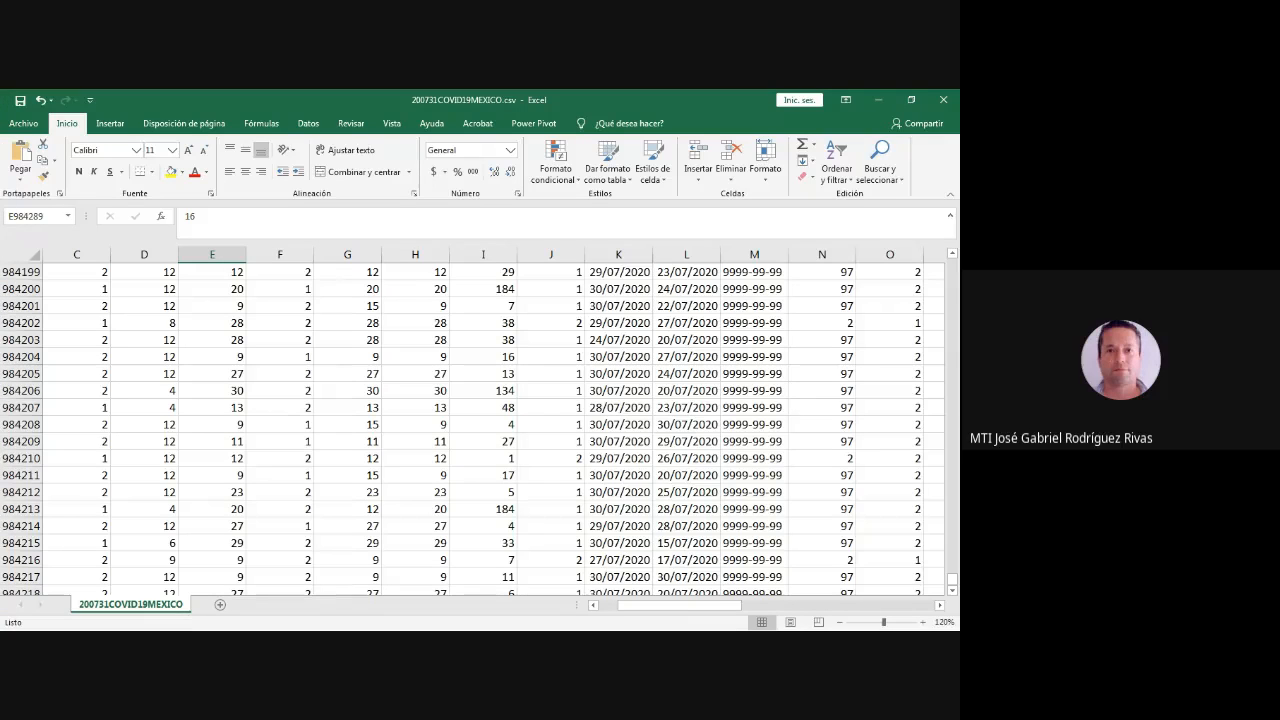
key("alt+Tab")
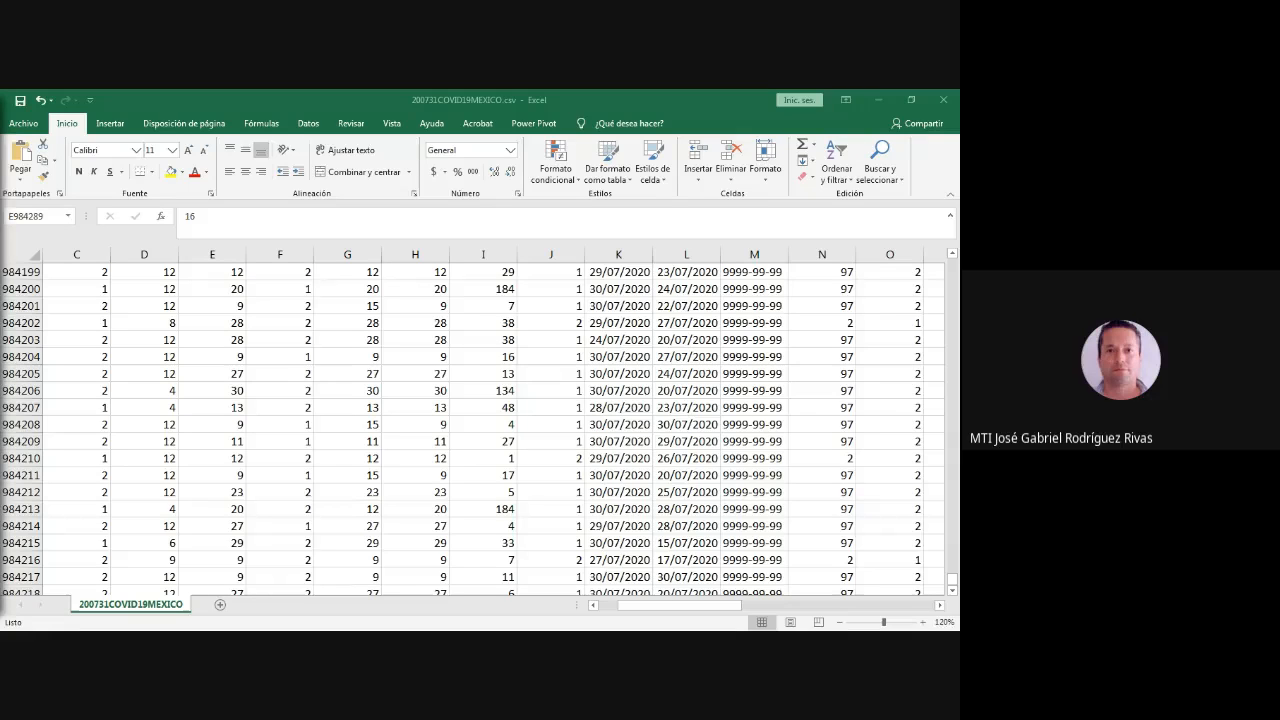
key("alt+Tab")
- Return to the header row and review the headings from SECTOR through ENTIDAD_NAC
key("ctrl+Up")
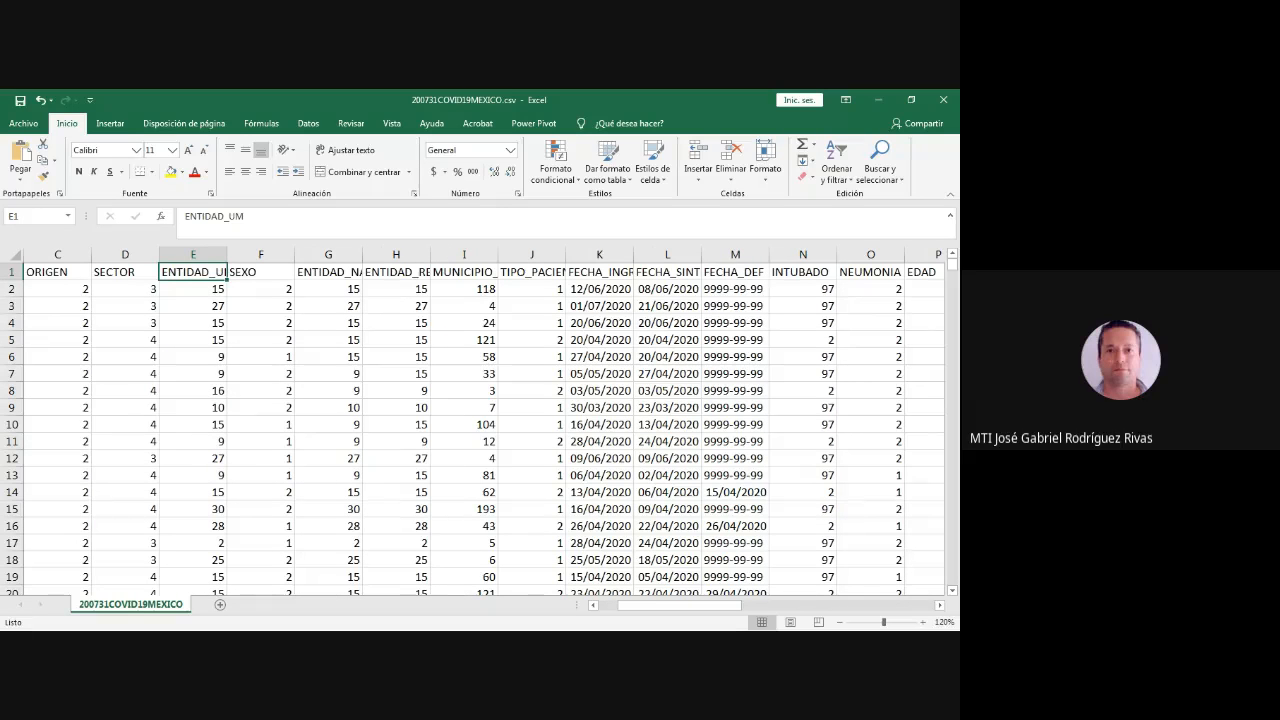
key("Left")
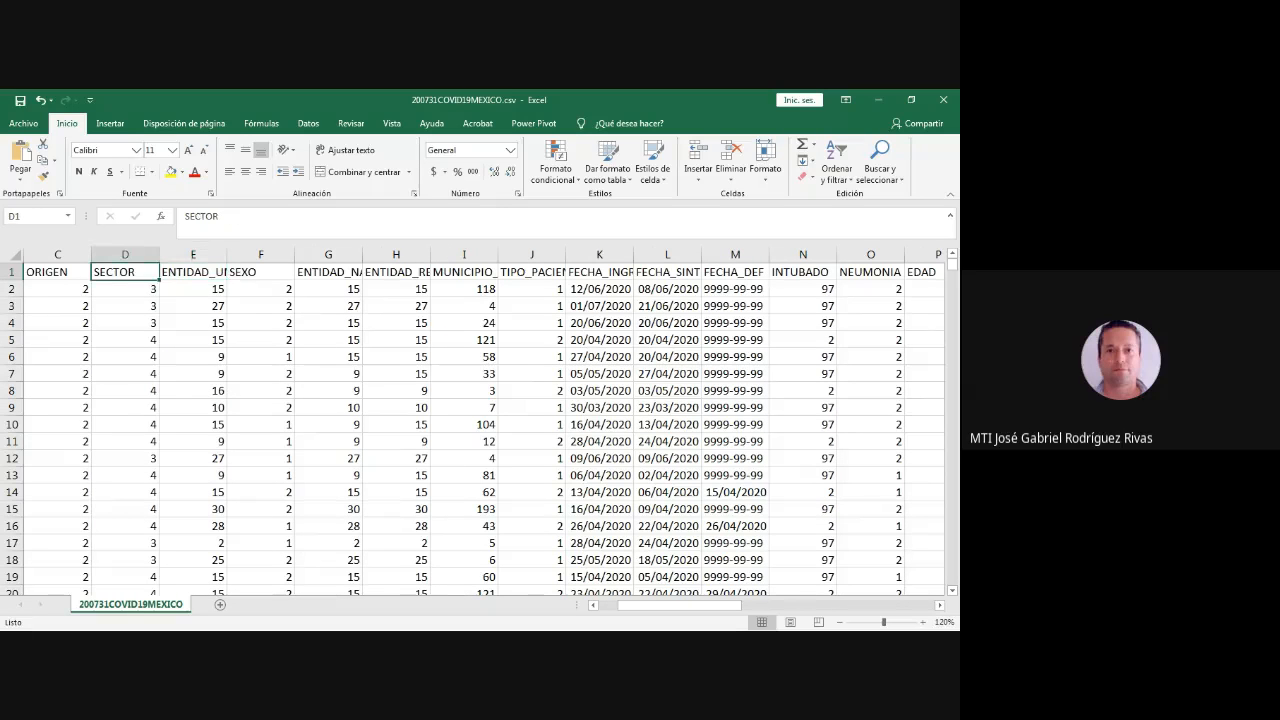
key("Right")
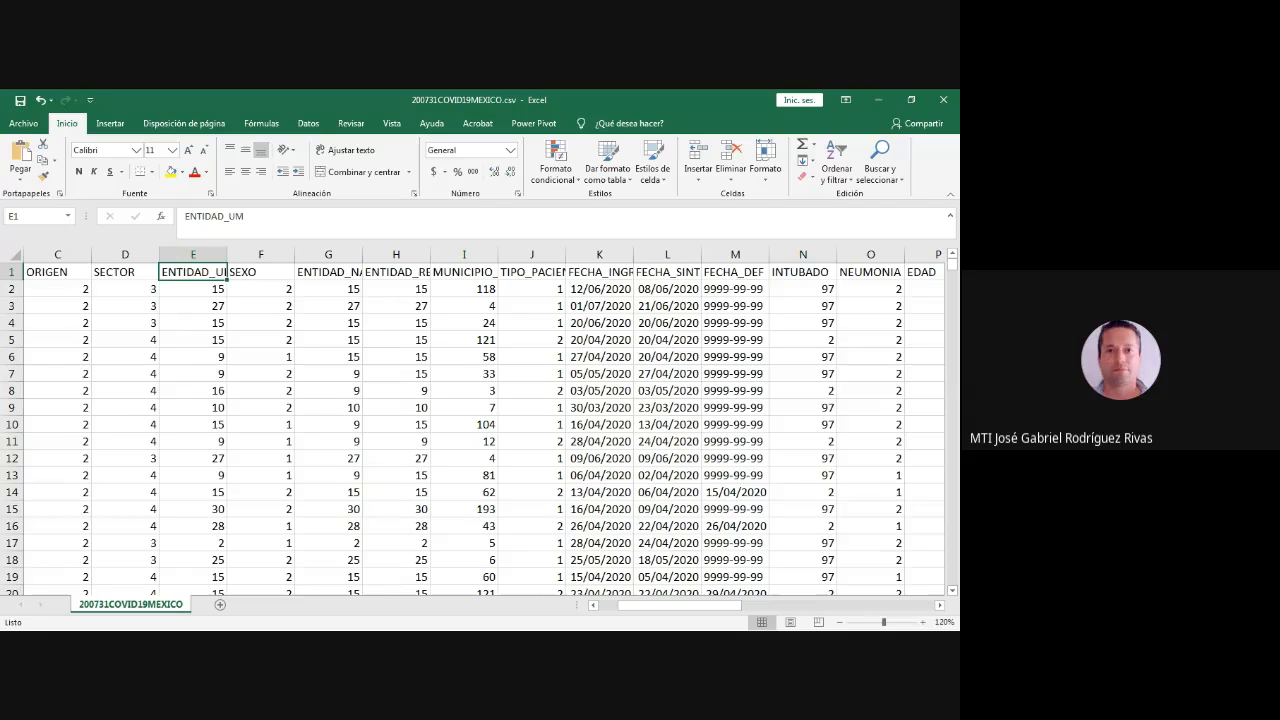
key("Right")
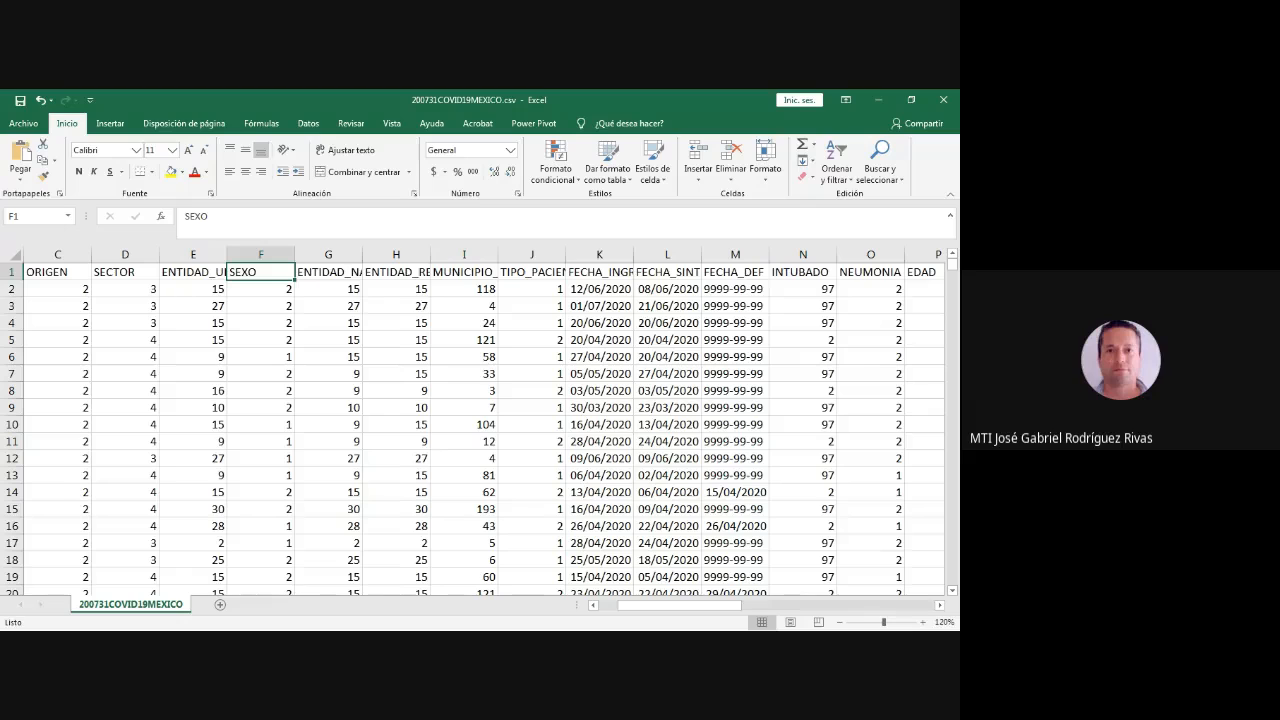
key("Right")
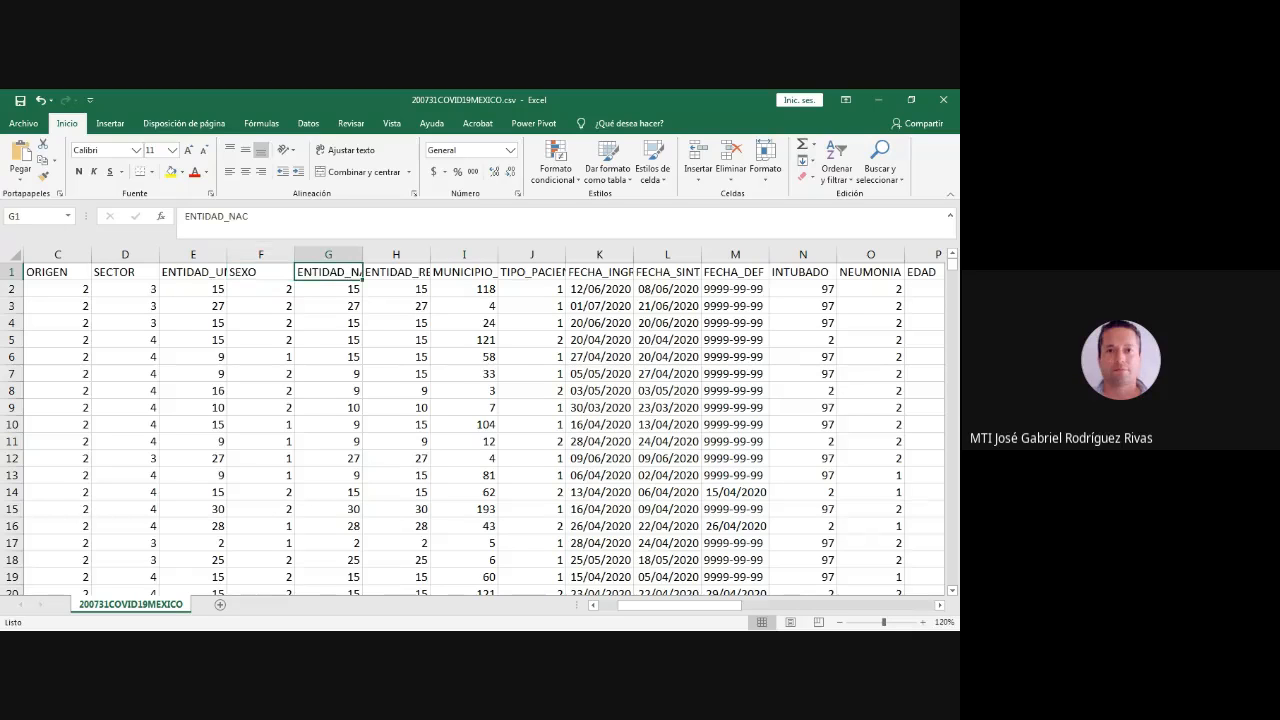
- Review the headings from ENTIDAD_RES through FECHA_DEF, covering residence, patient type and the case dates
key("alt+Tab")
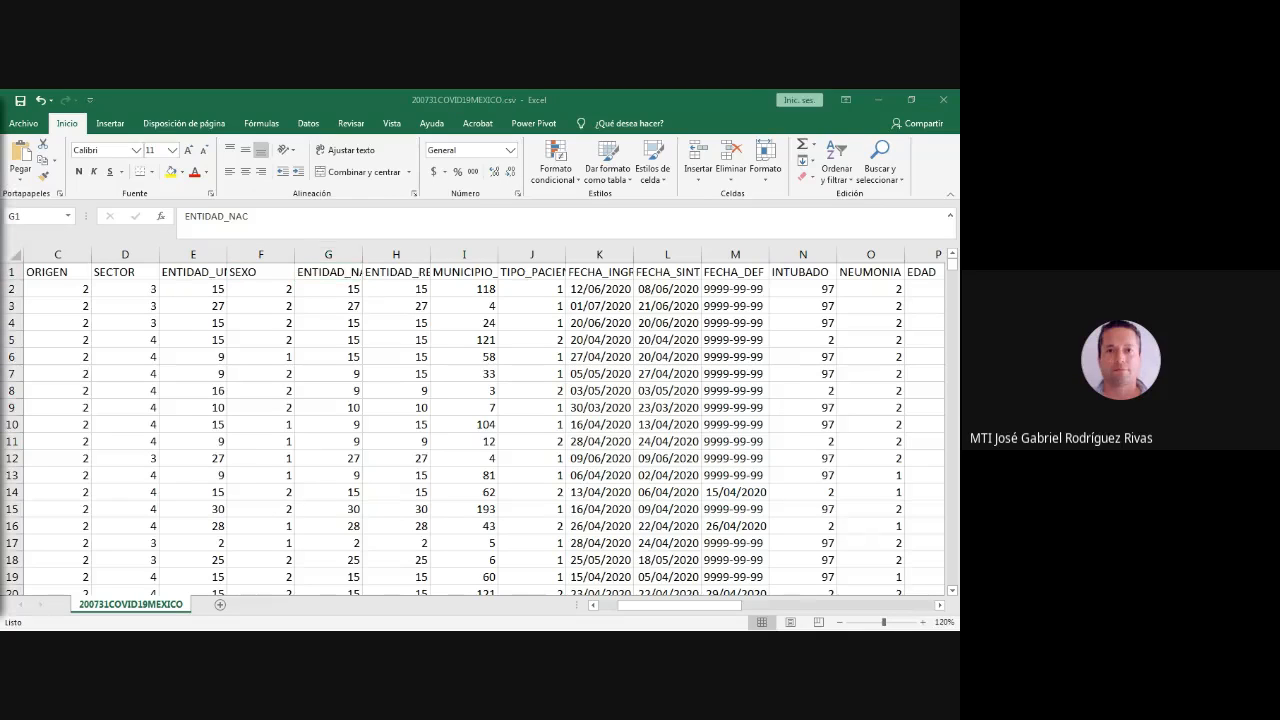
key("alt+Tab")
key("Right")
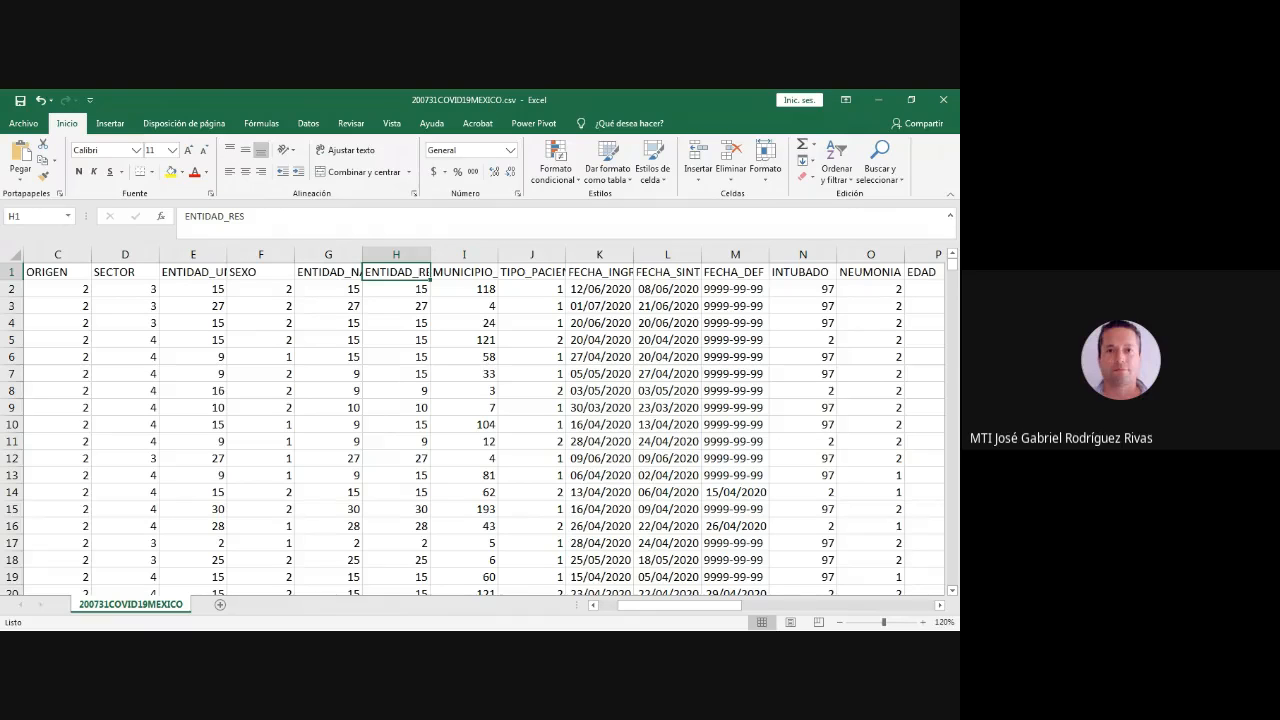
key("Right")
key("Right")
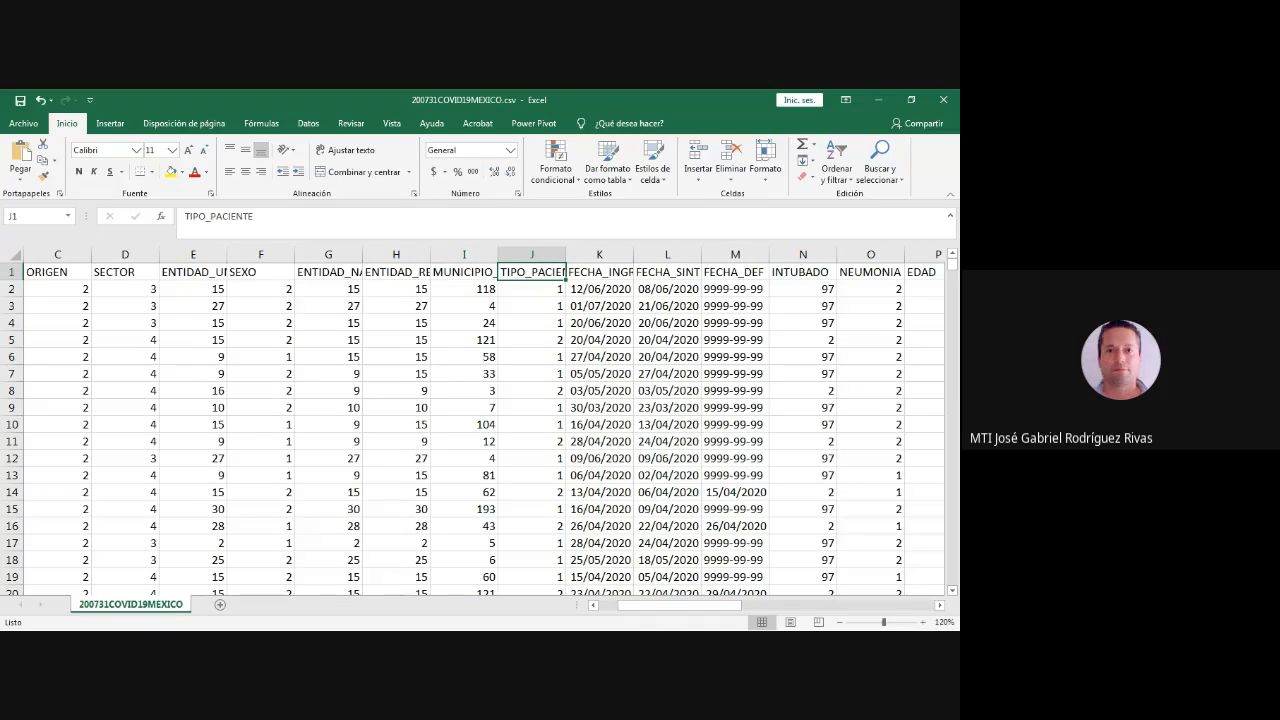
key("Right")
key("Right")
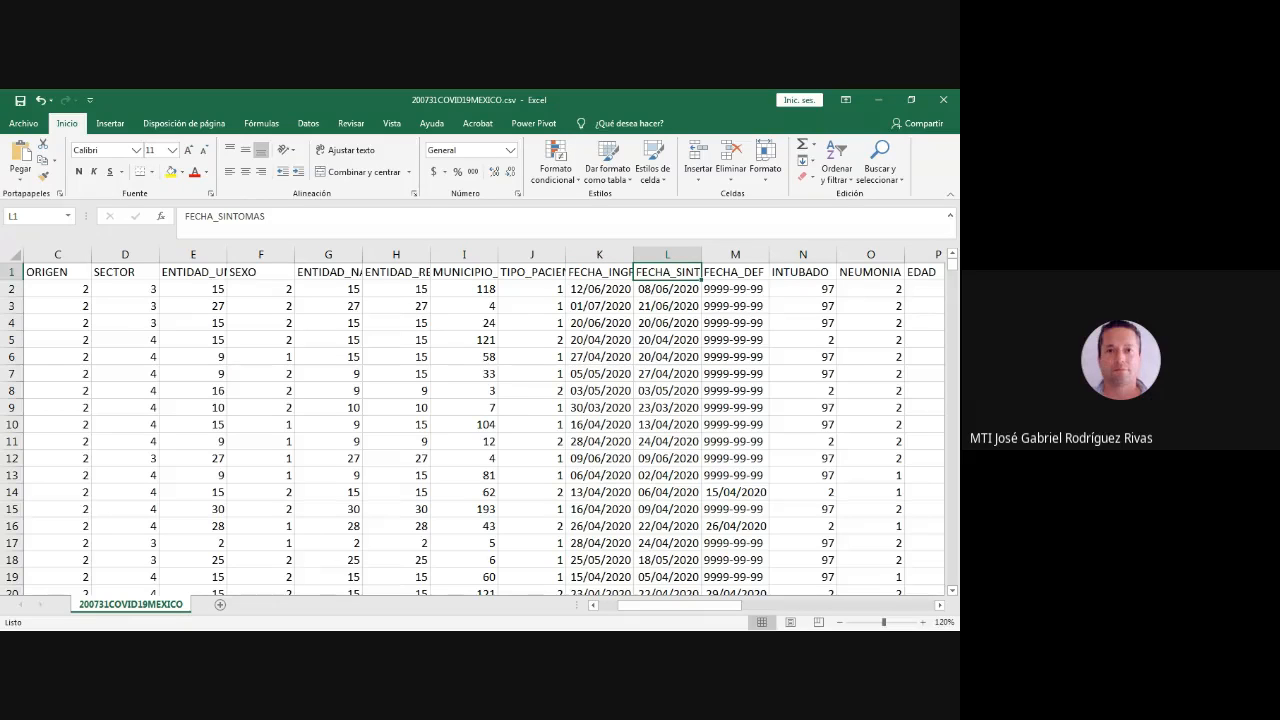
key("Right")
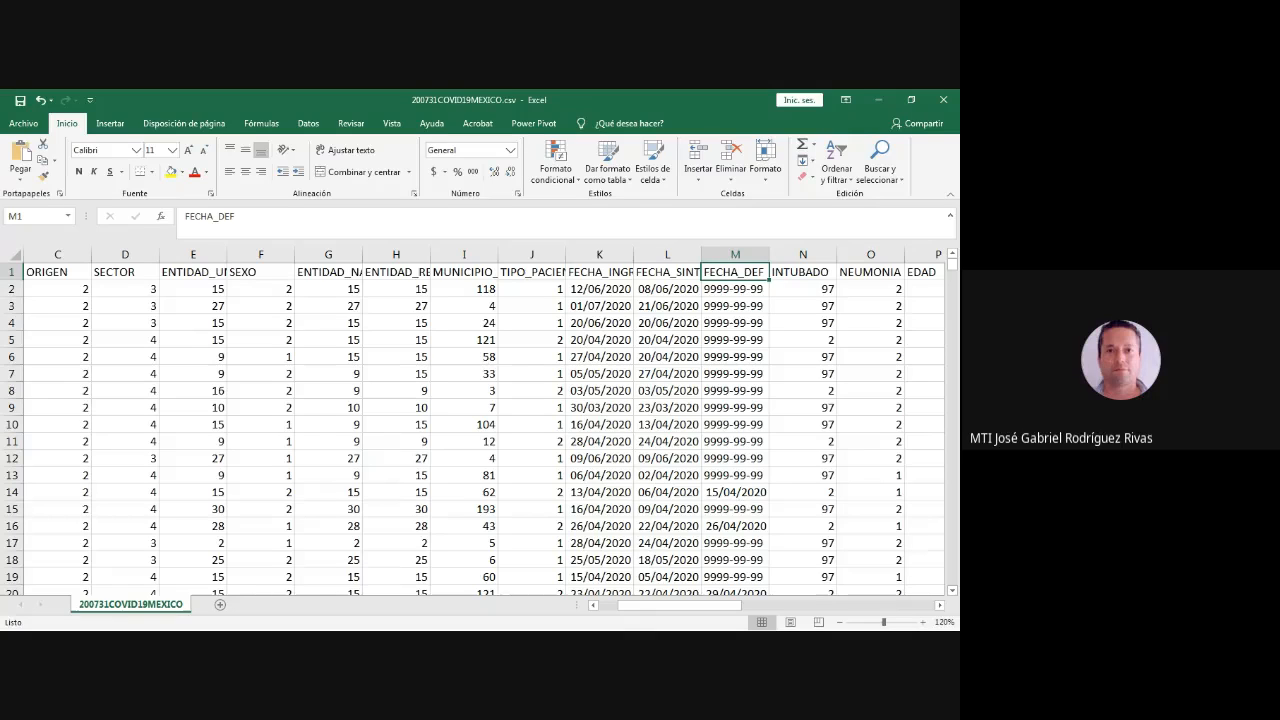
- Review the patient headings from INTUBADO up to the language column just before DIABETES
key("alt+Tab")
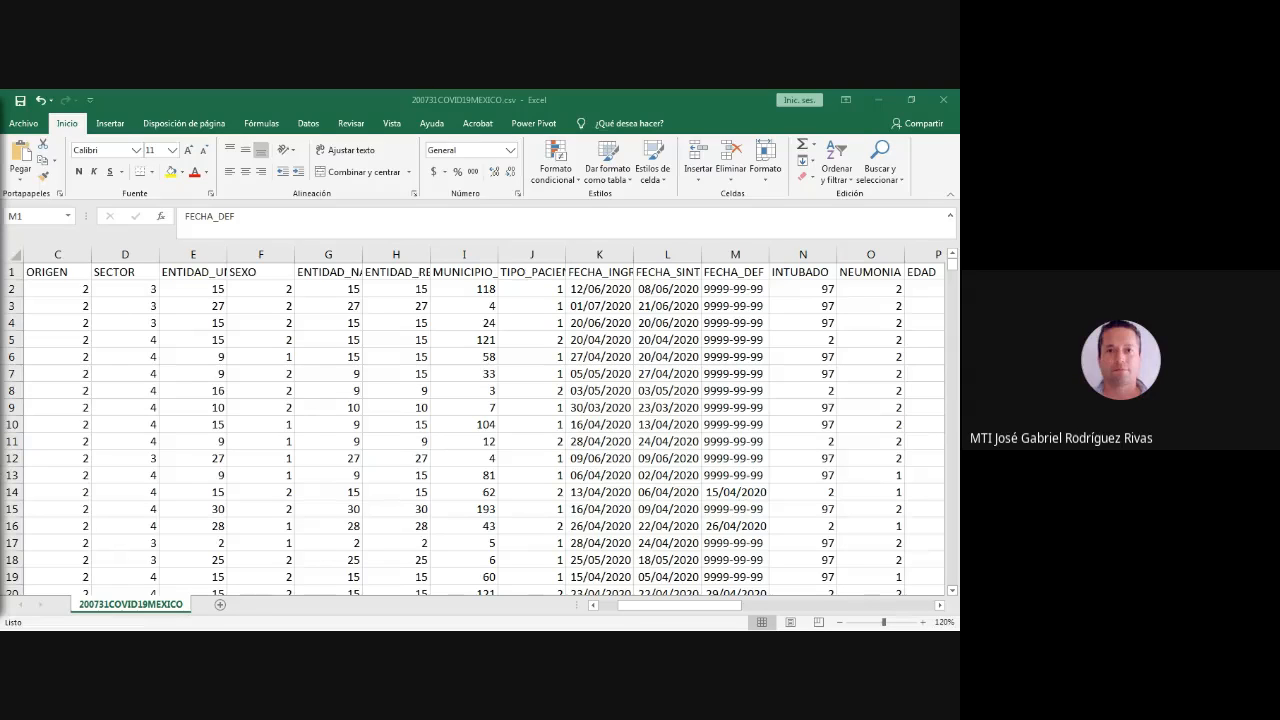
key("alt+Tab")
left_click(803, 272)
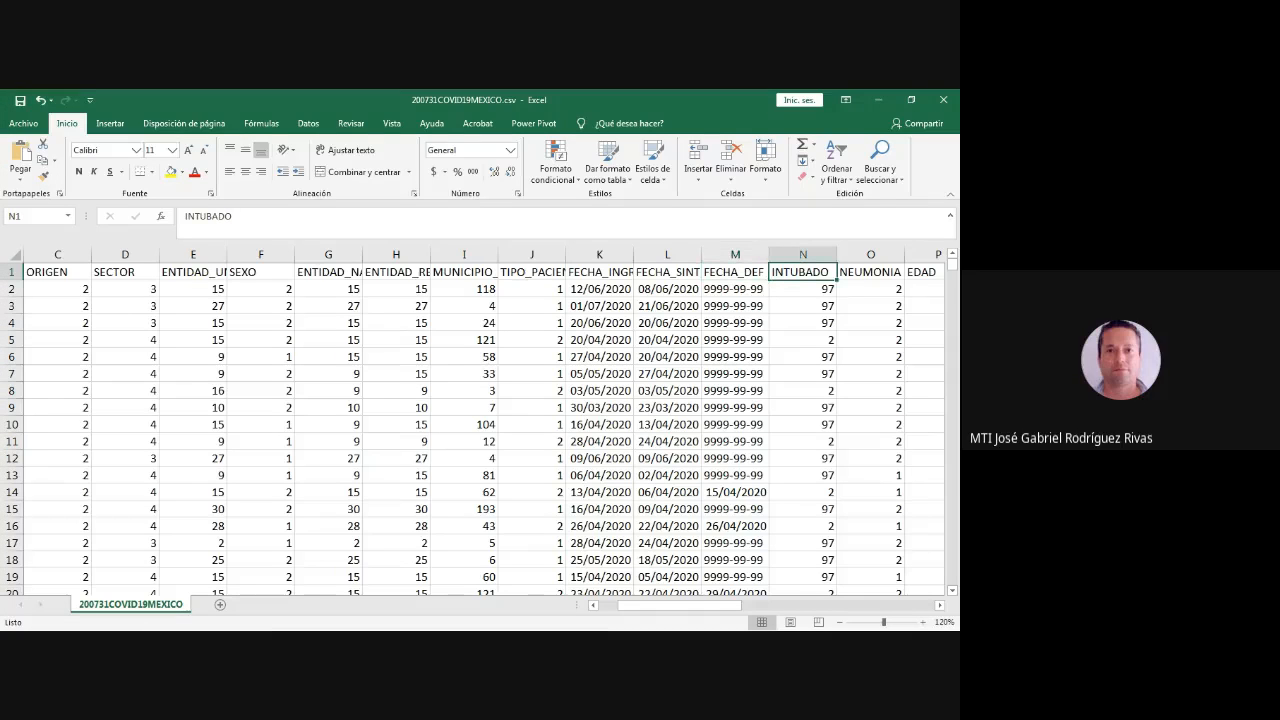
left_click(870, 272)
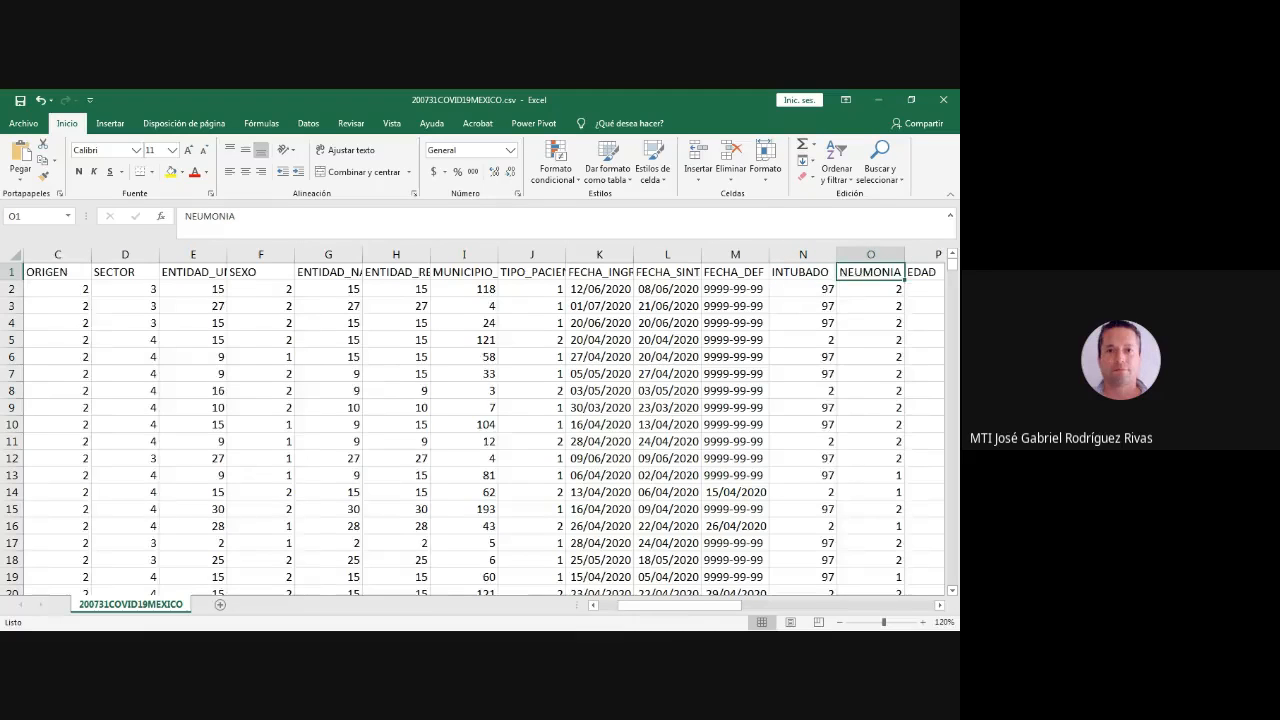
key("Right")
key("Right")
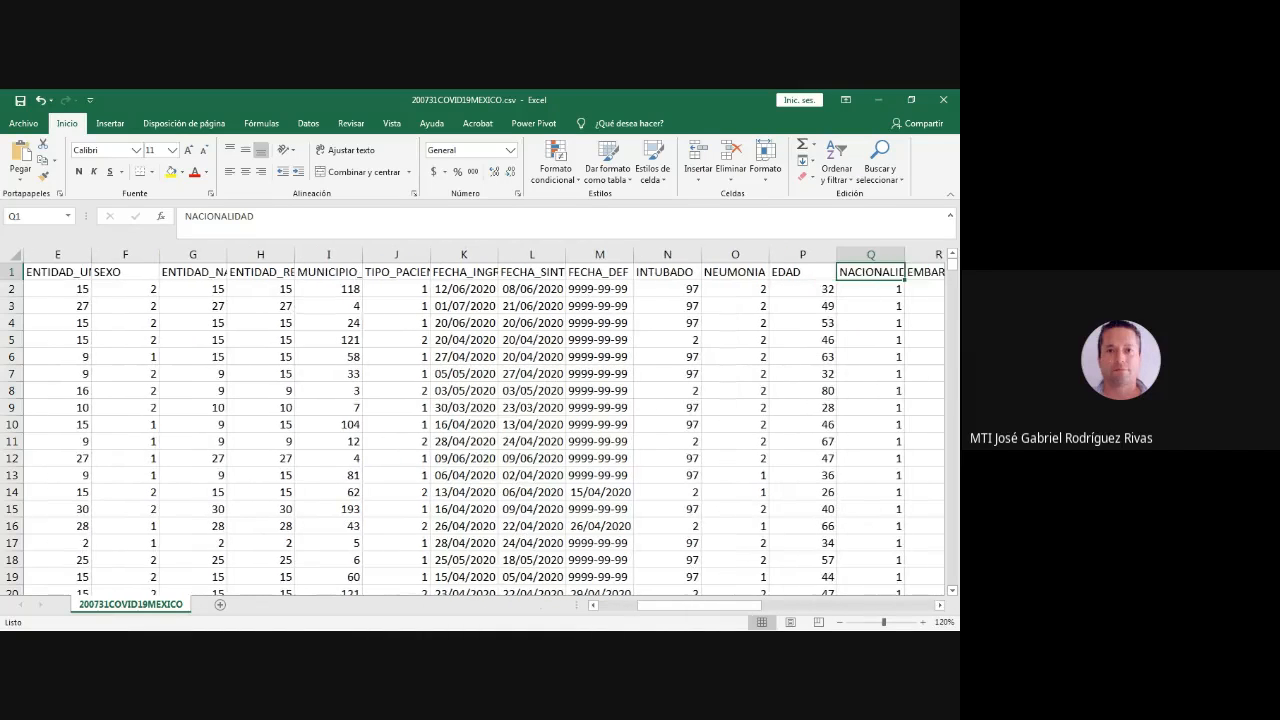
key("Right")
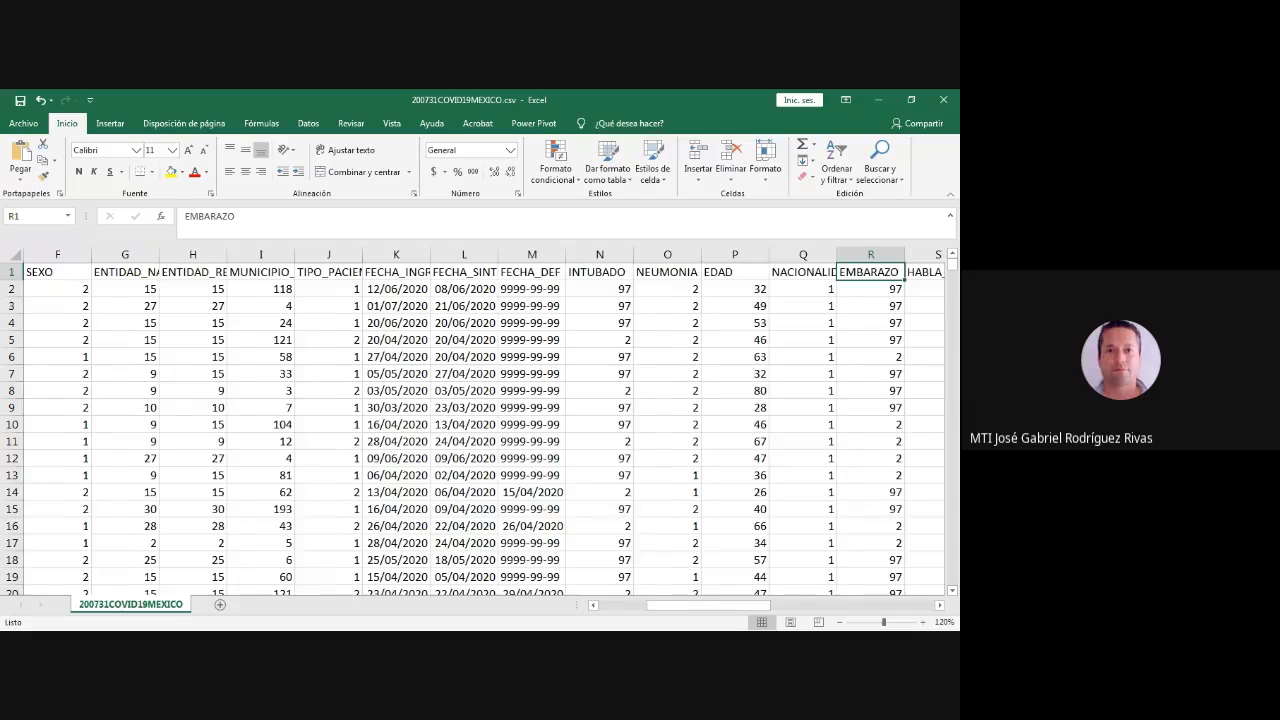
key("Right")
key("Right")
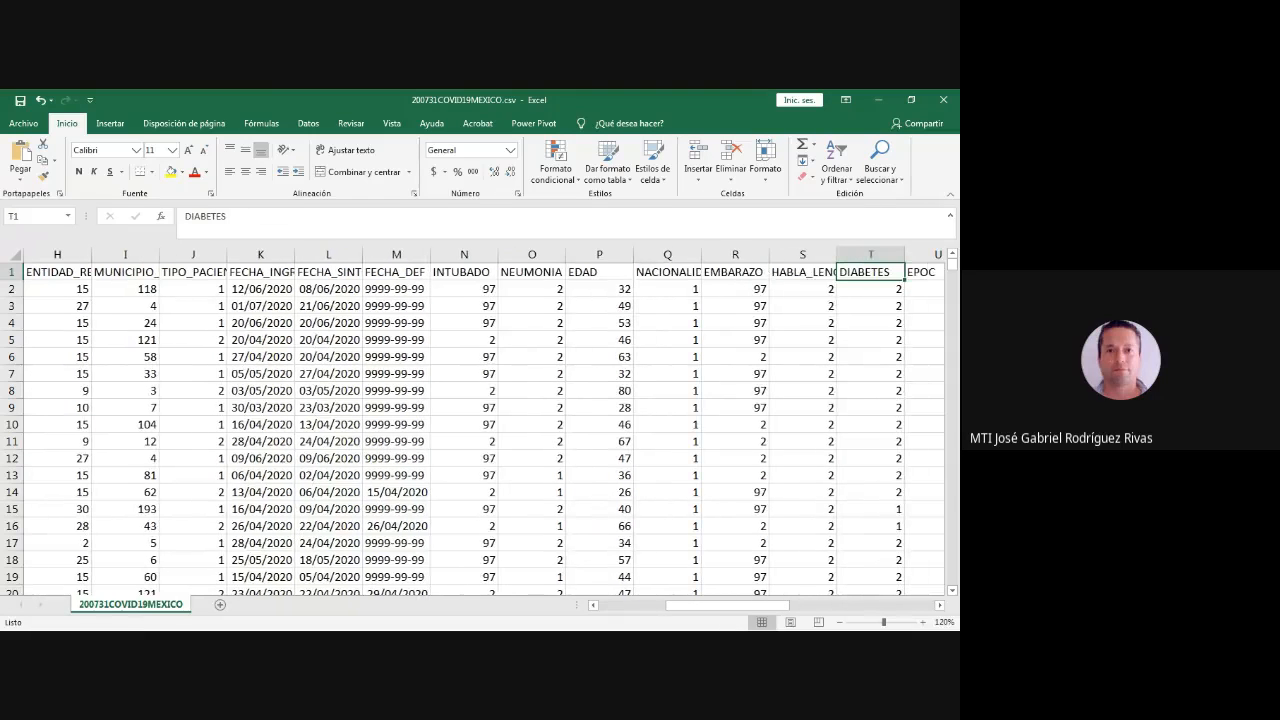
- Review the comorbidity headings one by one, from DIABETES through TABAQUISMO
key("Right")
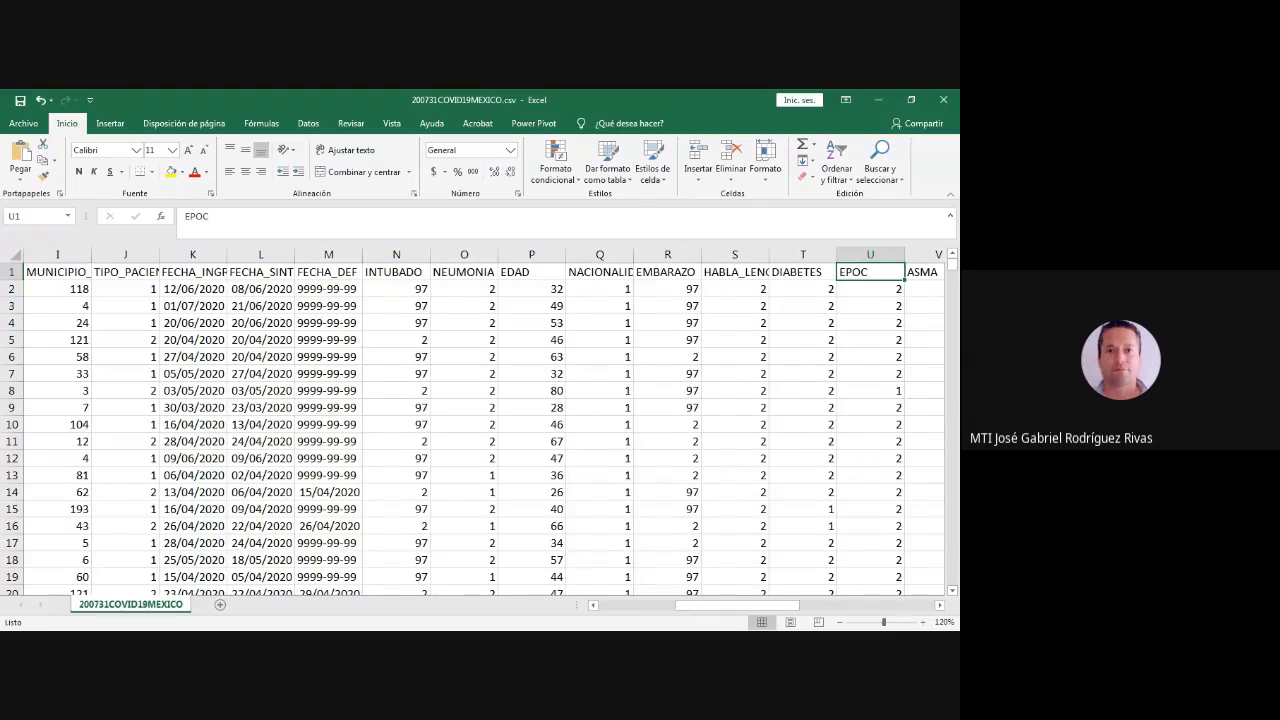
key("Right")
key("Right")
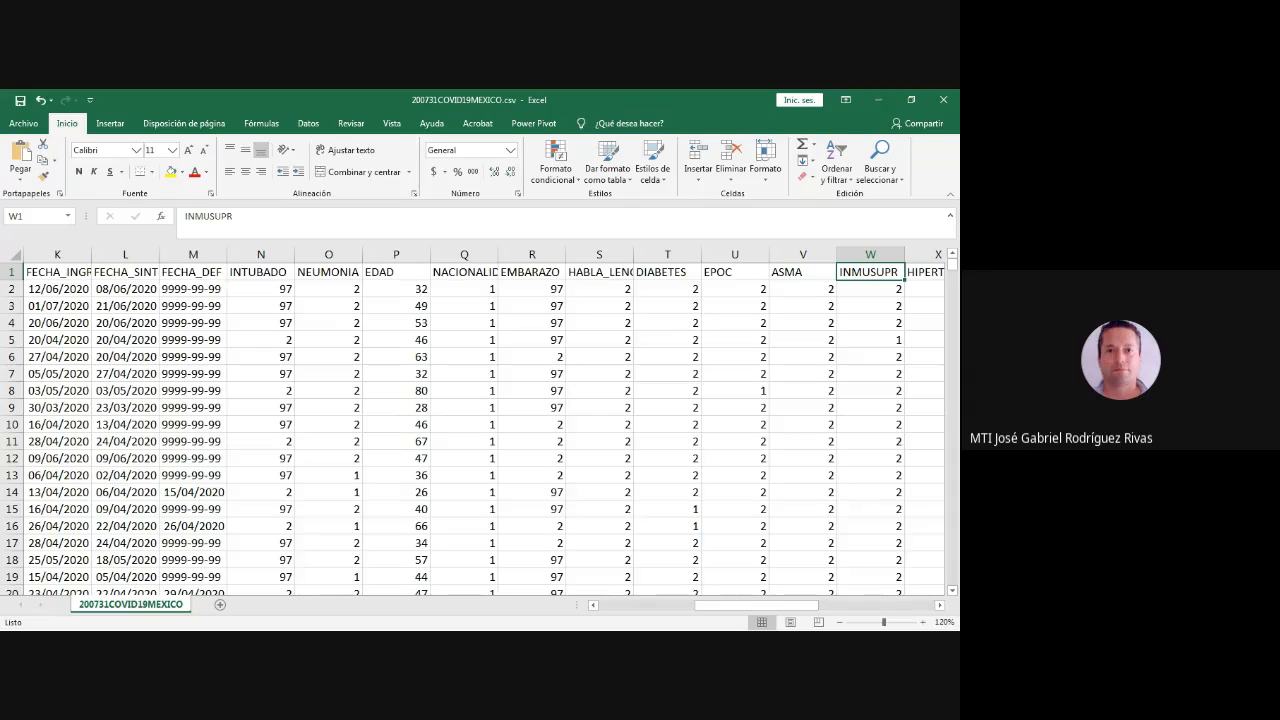
key("Right")
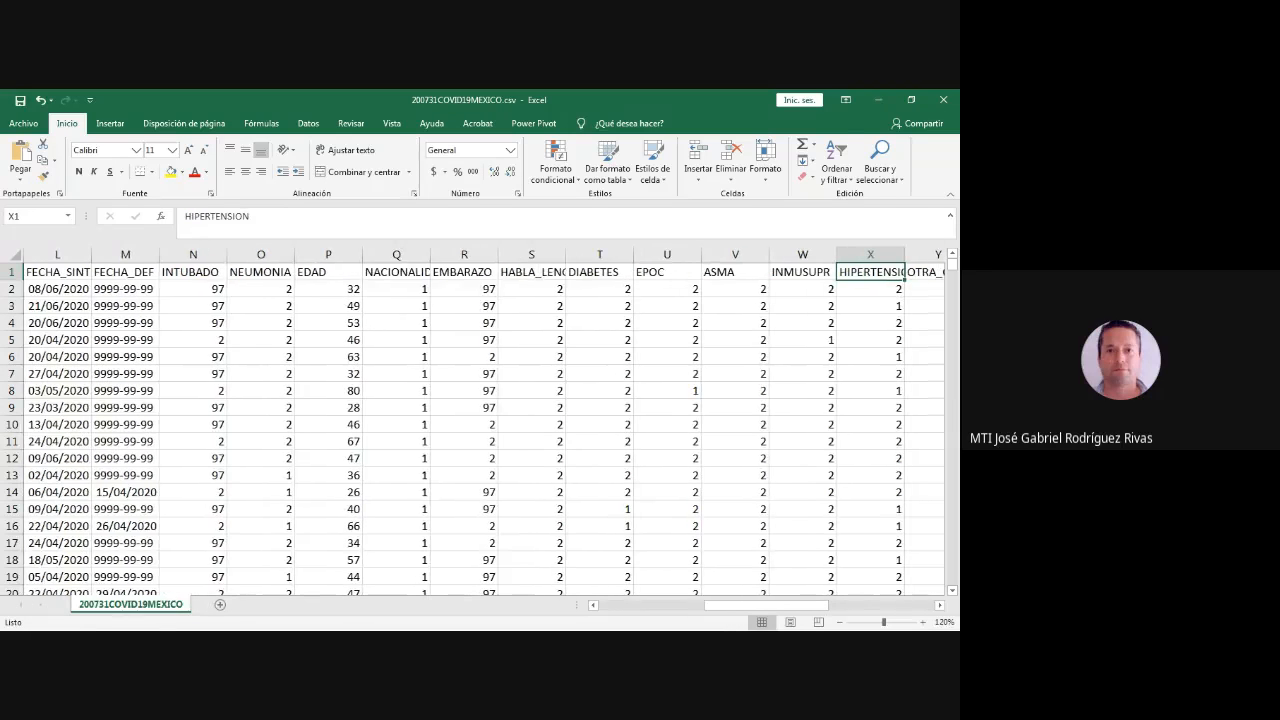
key("Right")
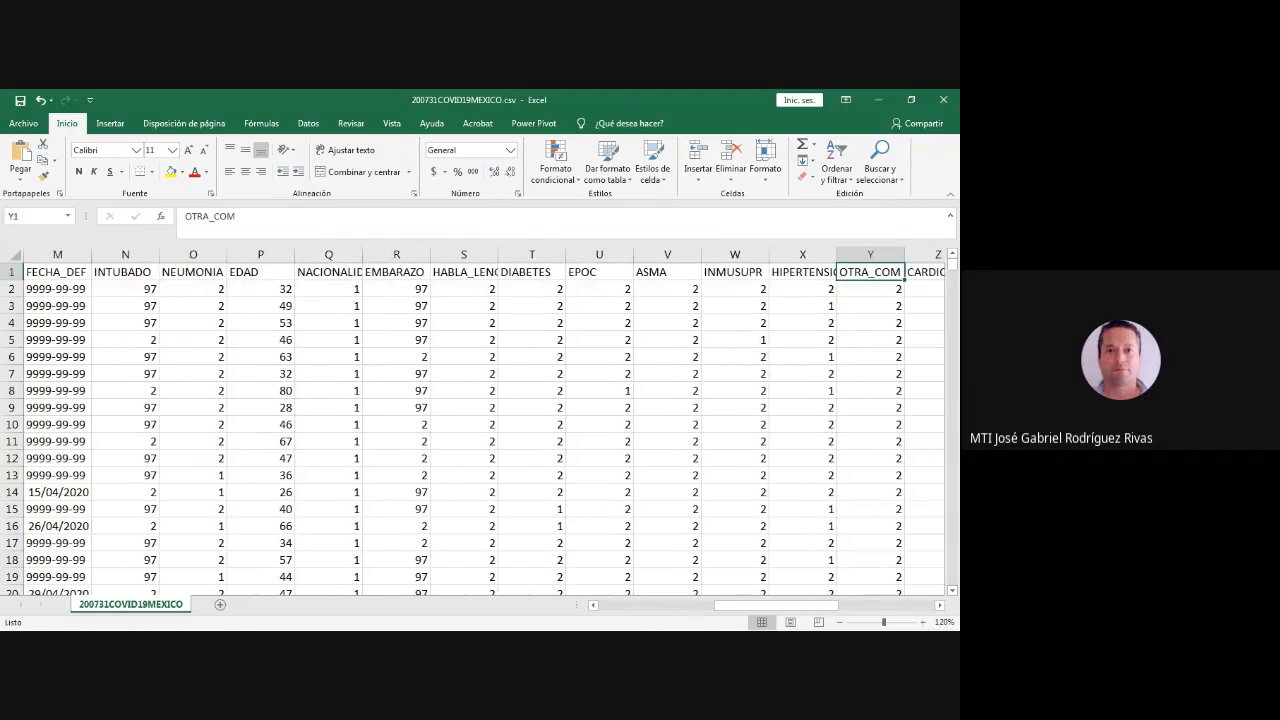
key("Right")
key("Right")
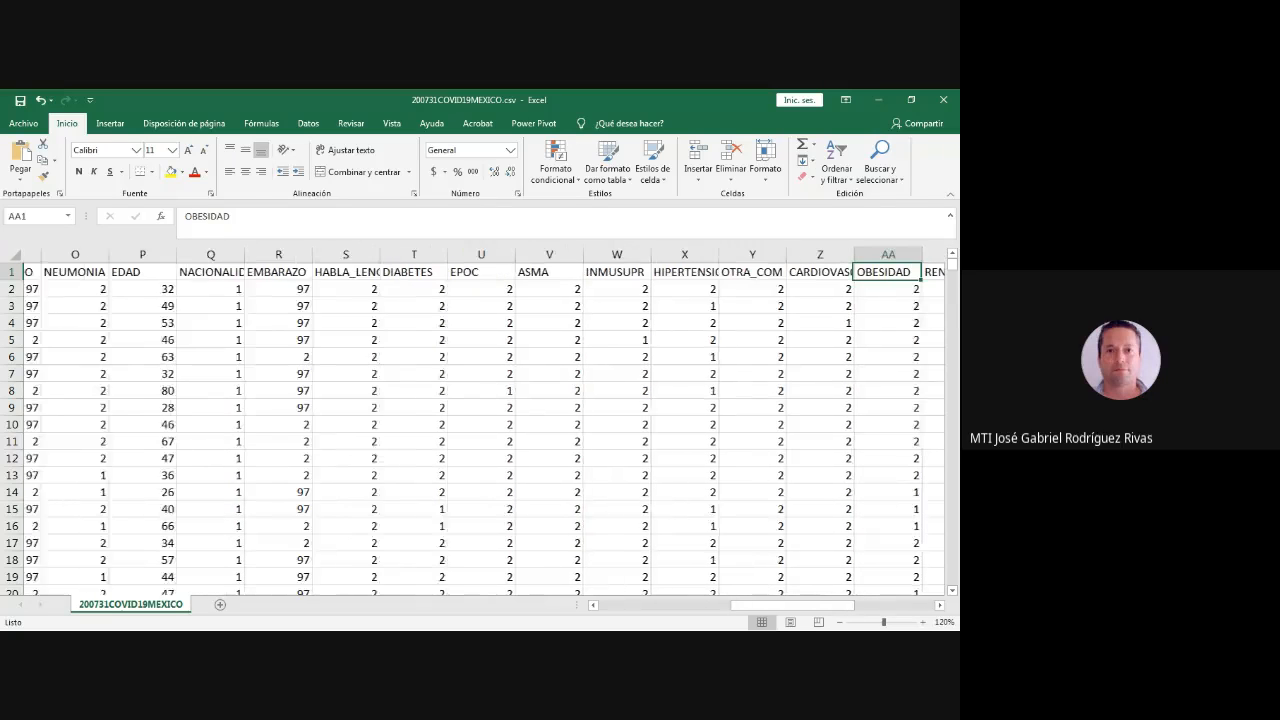
key("Right")
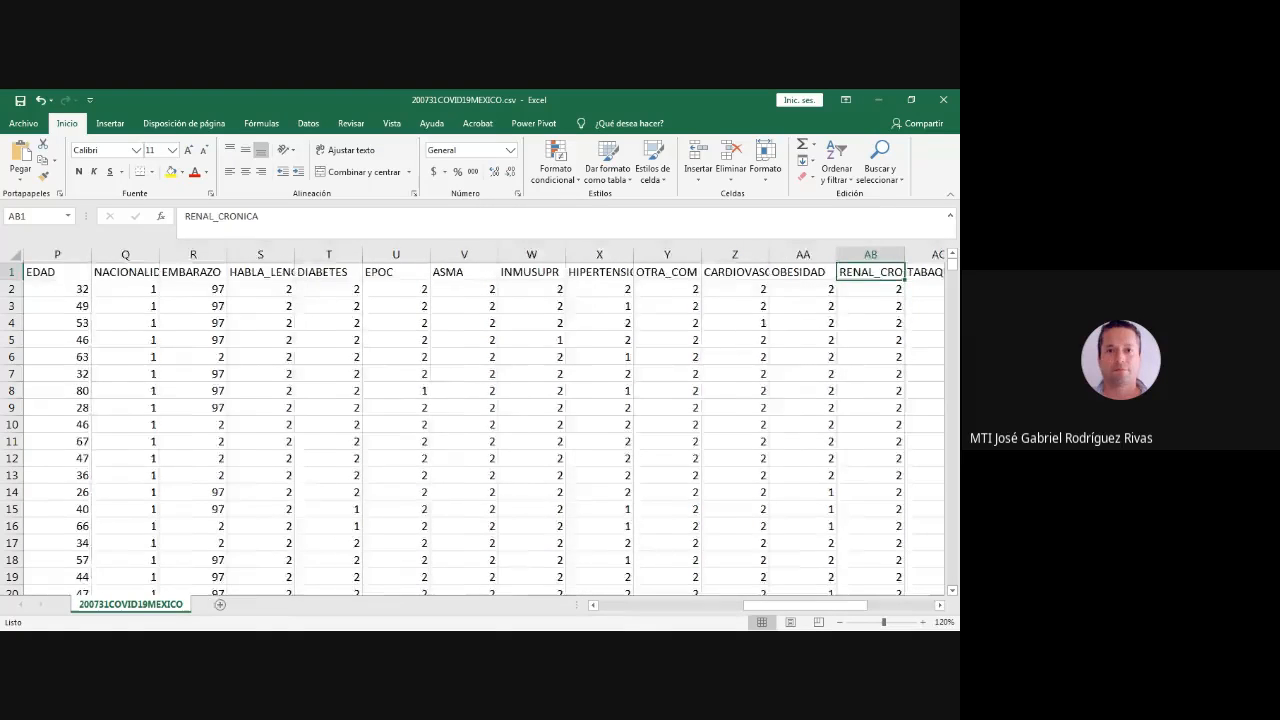
key("Right")
- Review the remaining headings from OTRO_CASO through UCI, the last column of the dataset
key("Right")
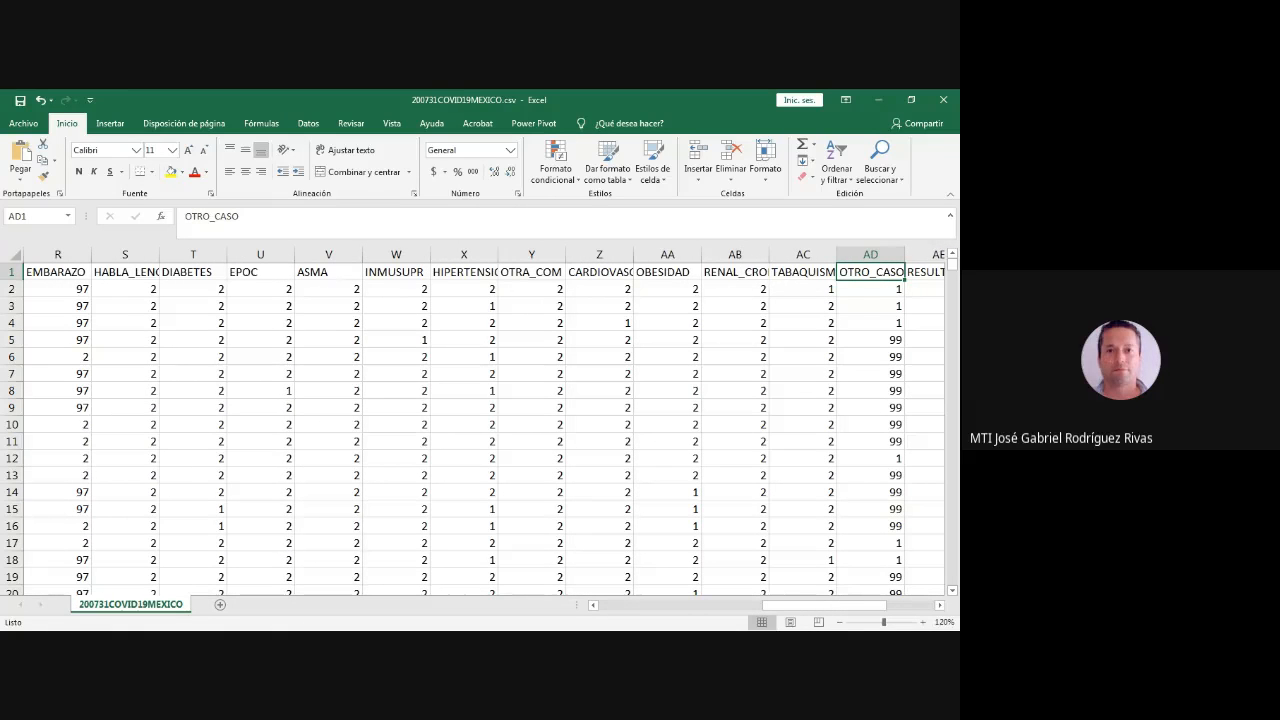
key("Right")
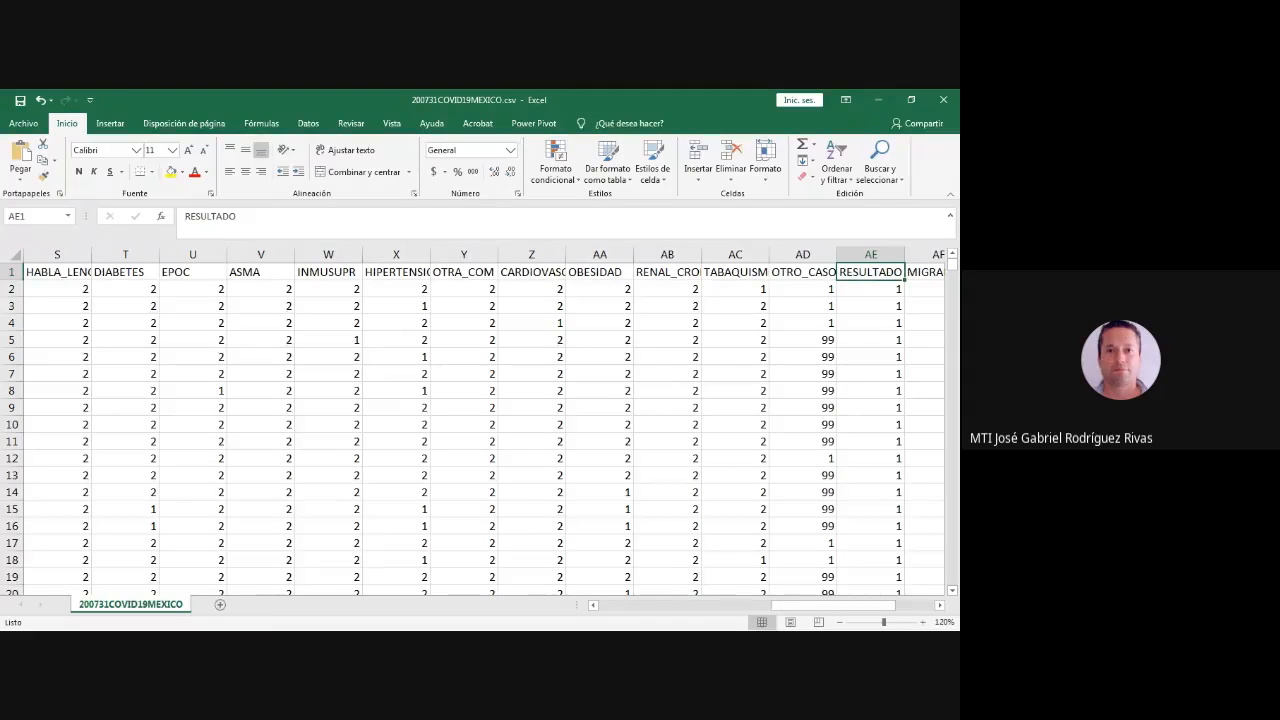
key("Right")
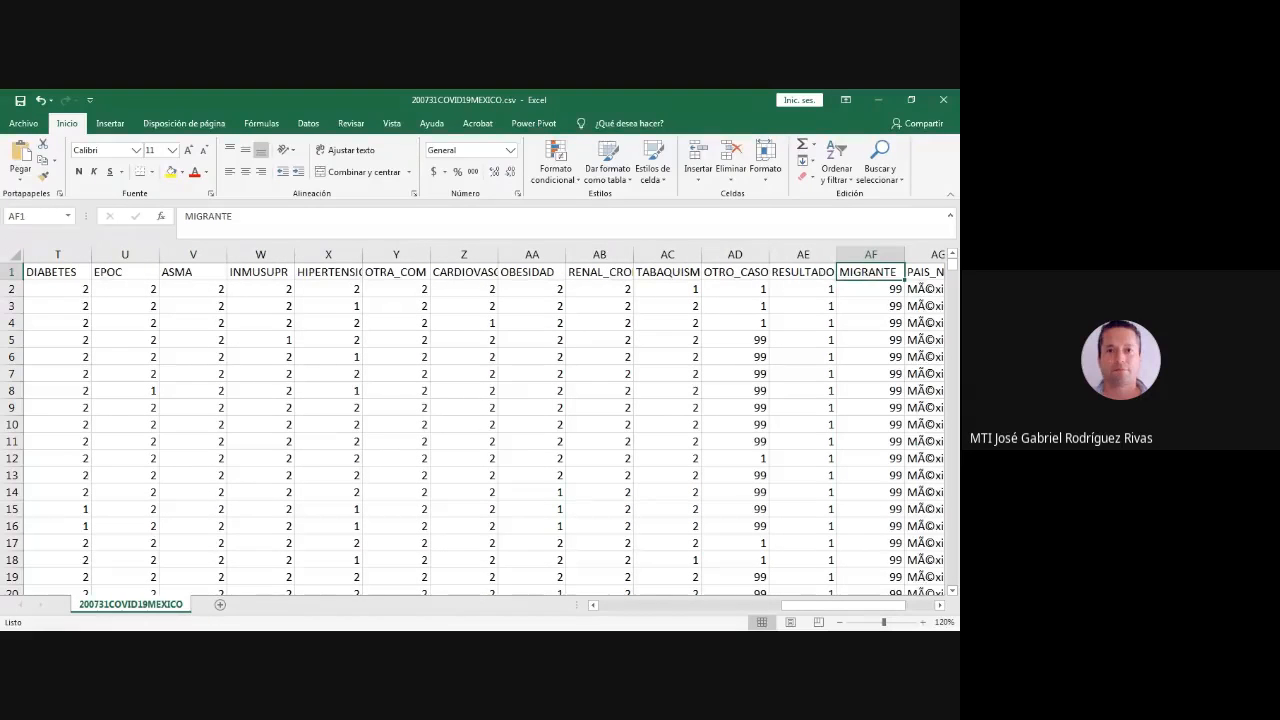
key("Right")
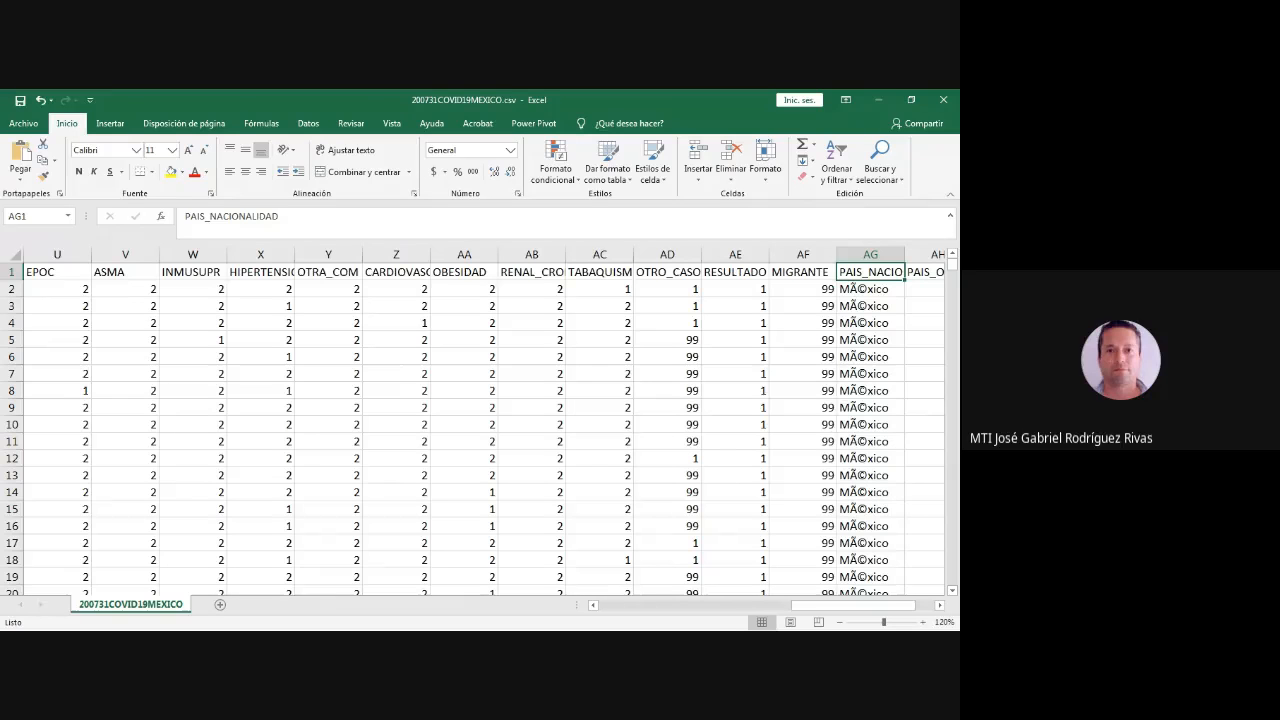
key("Right")
key("Right")
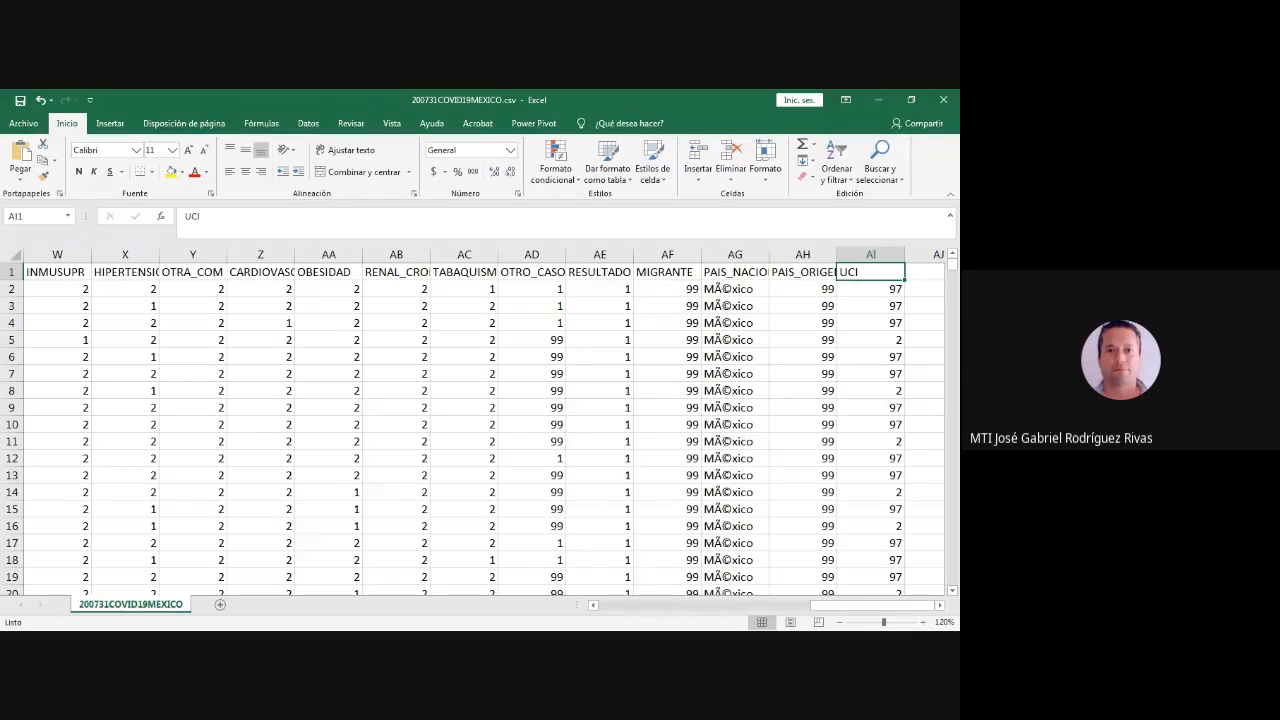
- Insert a pivot table on a new sheet from the 200731COVID19MEXICO data range
key("Right")
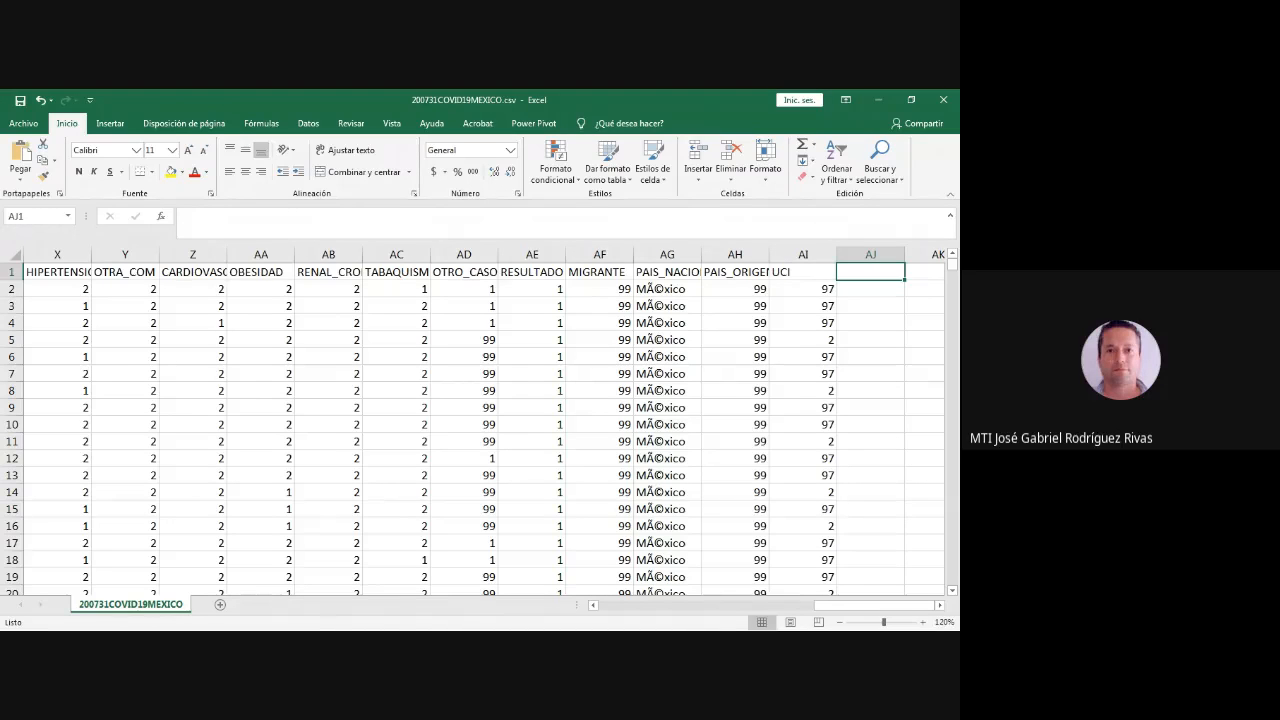
key("alt+Tab")
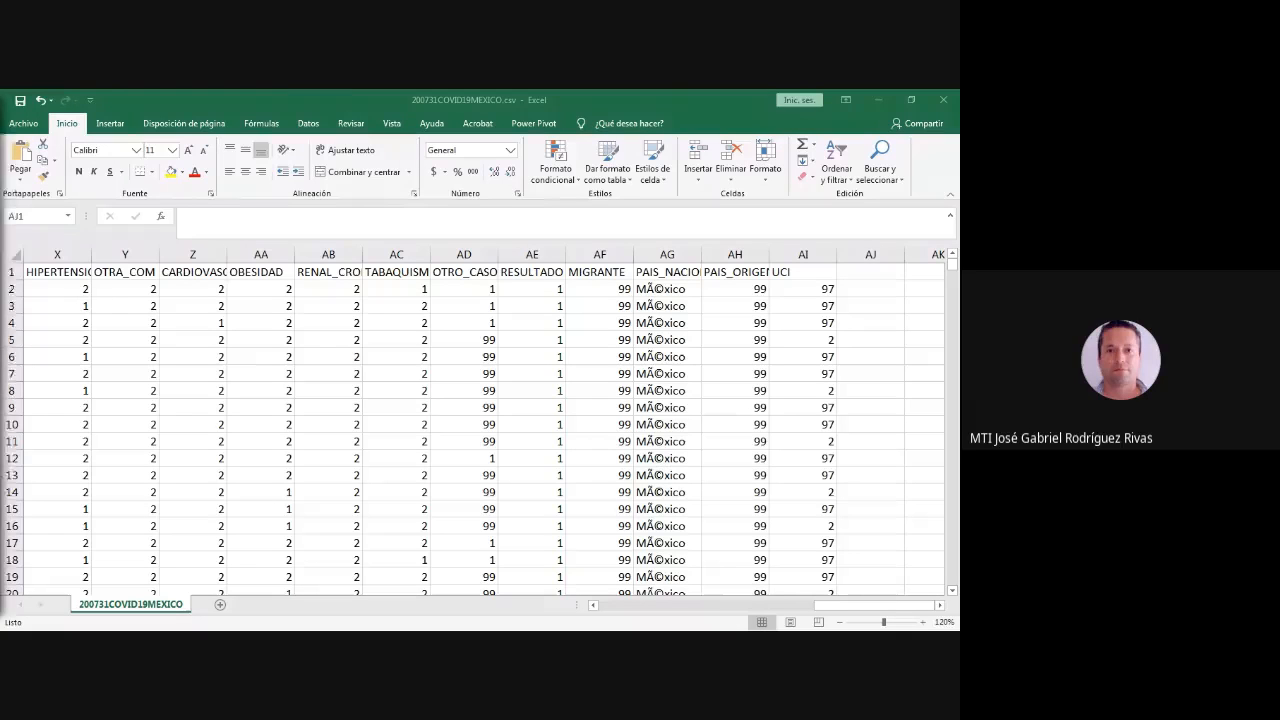
left_click(193, 408)
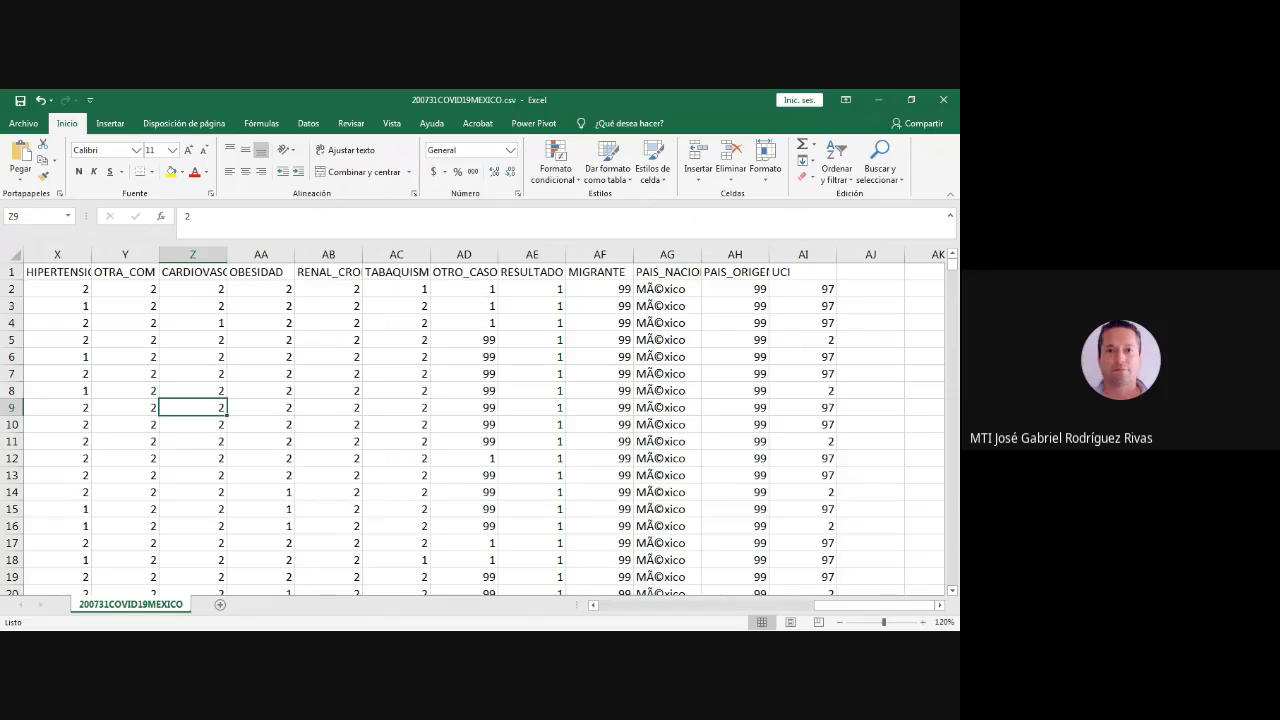
left_click(110, 123)
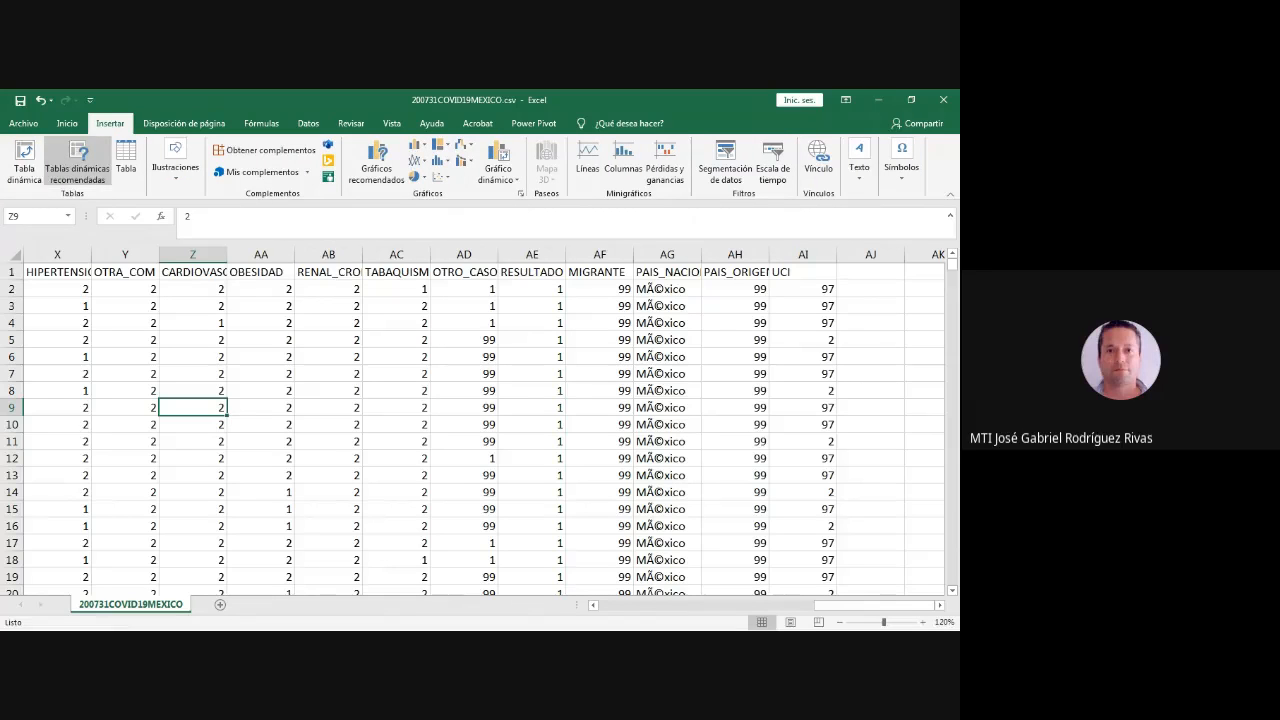
left_click(25, 160)
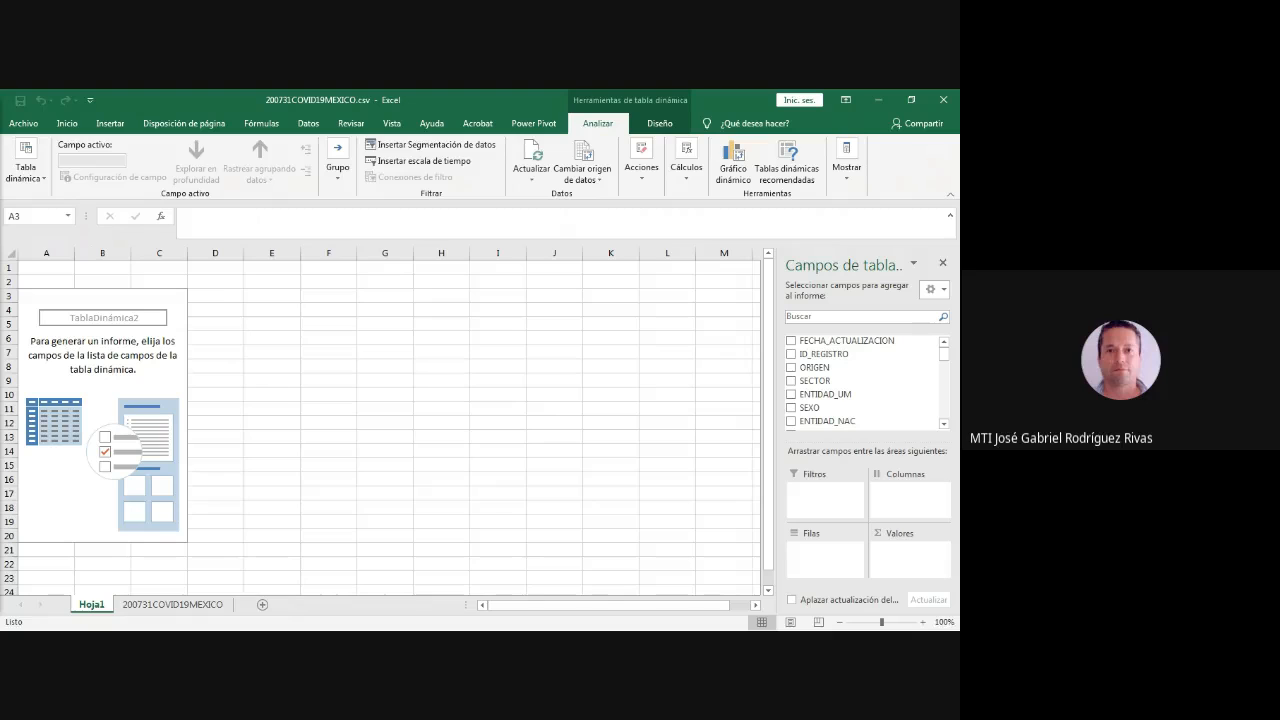
- Add the FECHA_INGRESO field to the row area of the pivot table
left_click(943, 424)
left_click(943, 424)
left_click(943, 424)
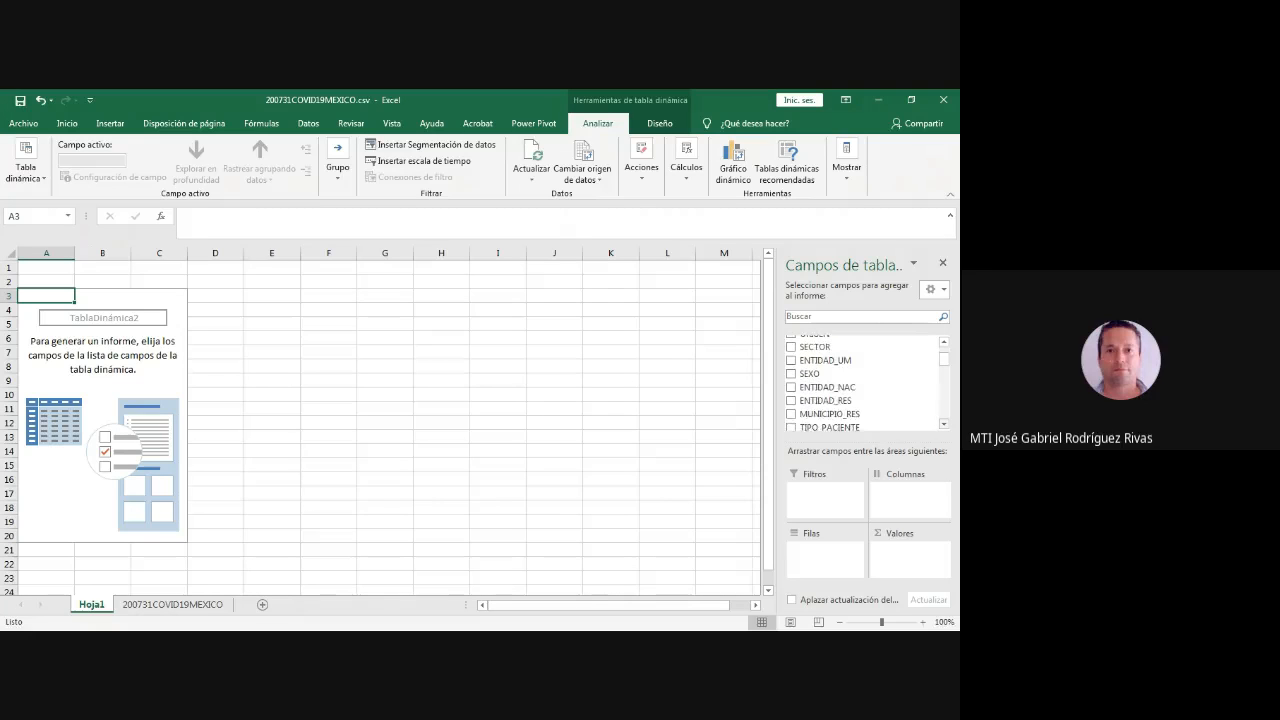
left_click(943, 424)
left_click(943, 424)
left_click(943, 424)
left_click(943, 424)
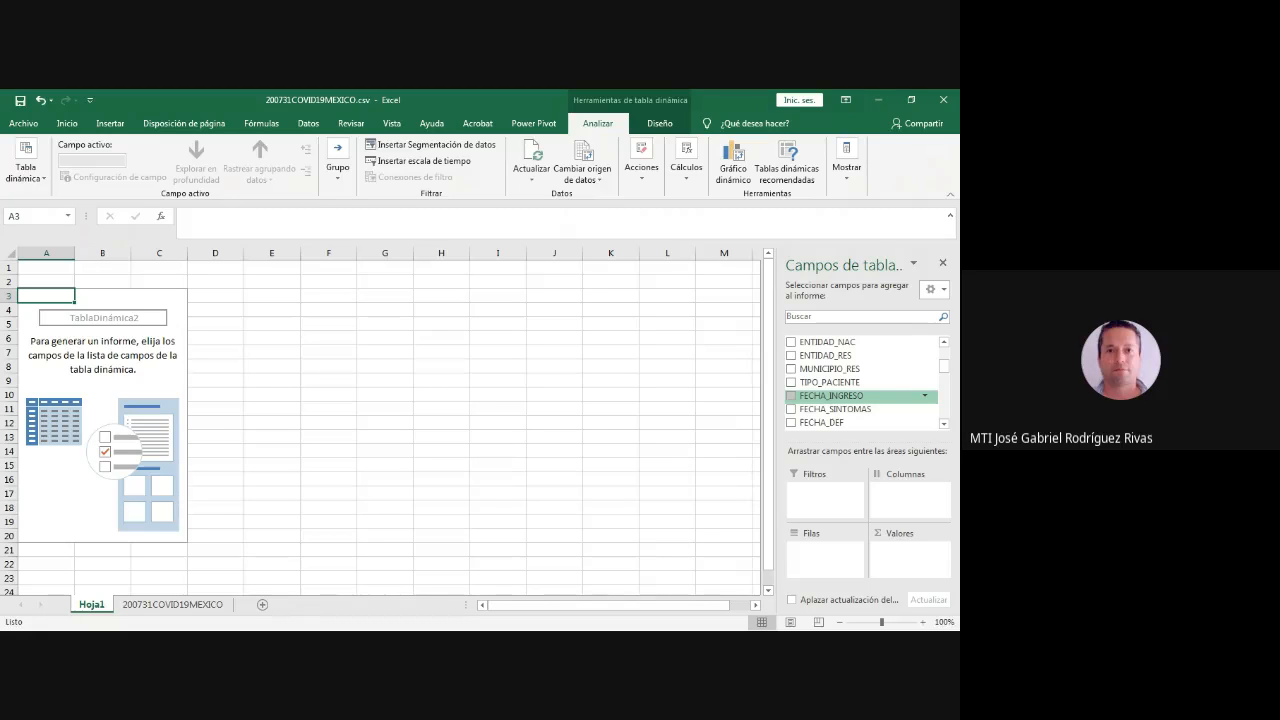
left_click(943, 424)
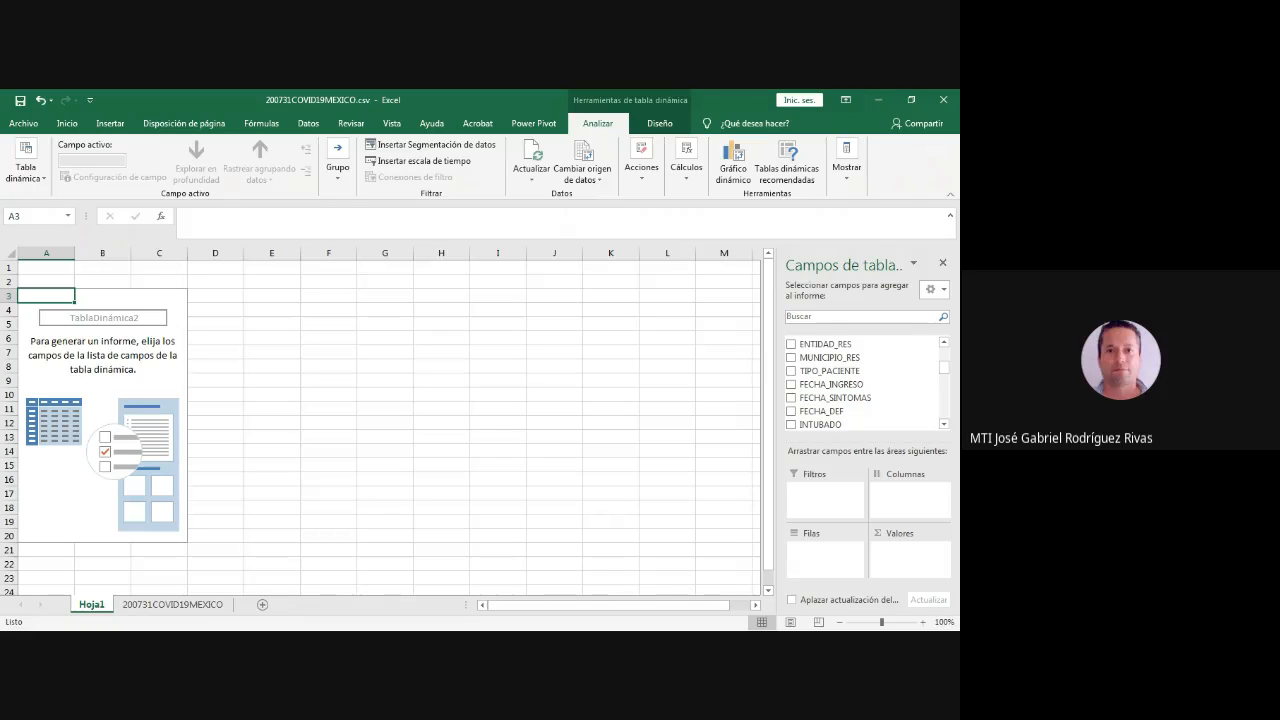
left_click_drag(831, 384, 825, 558)
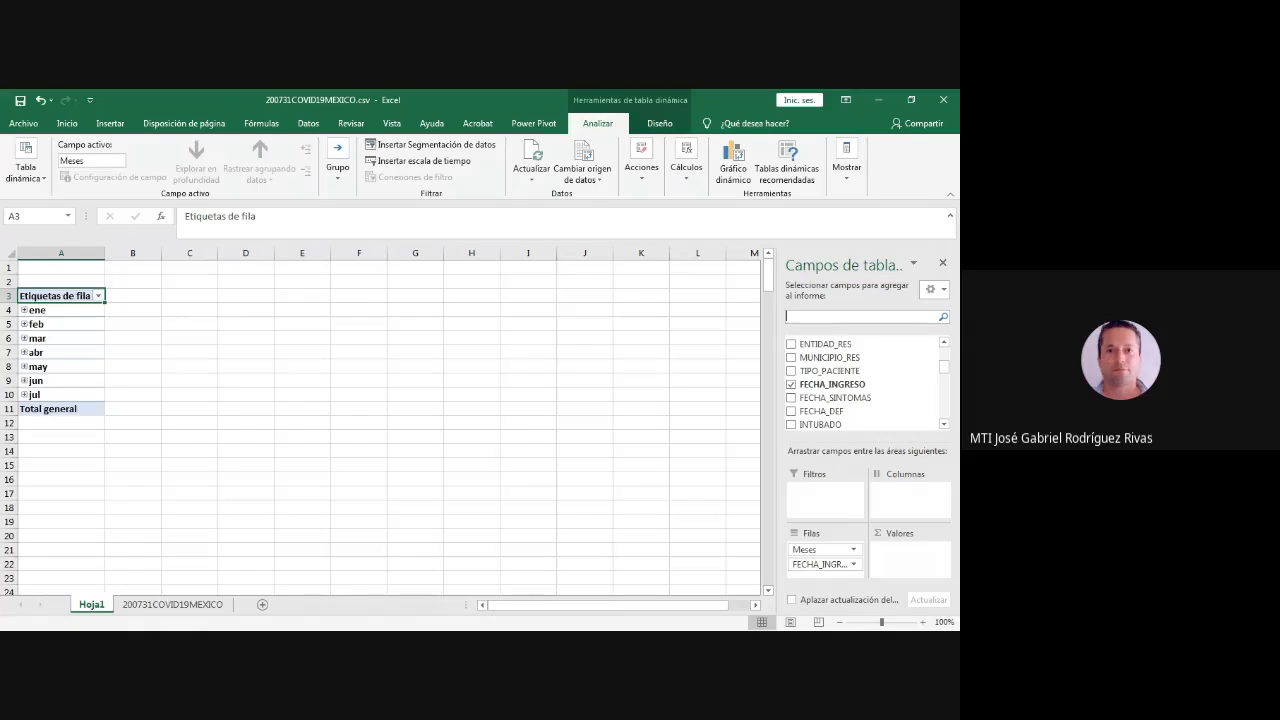
- Widen the FECHA_INGRESO column on the 200731COVID19MEXICO sheet so its full heading fits
left_click(172, 604)
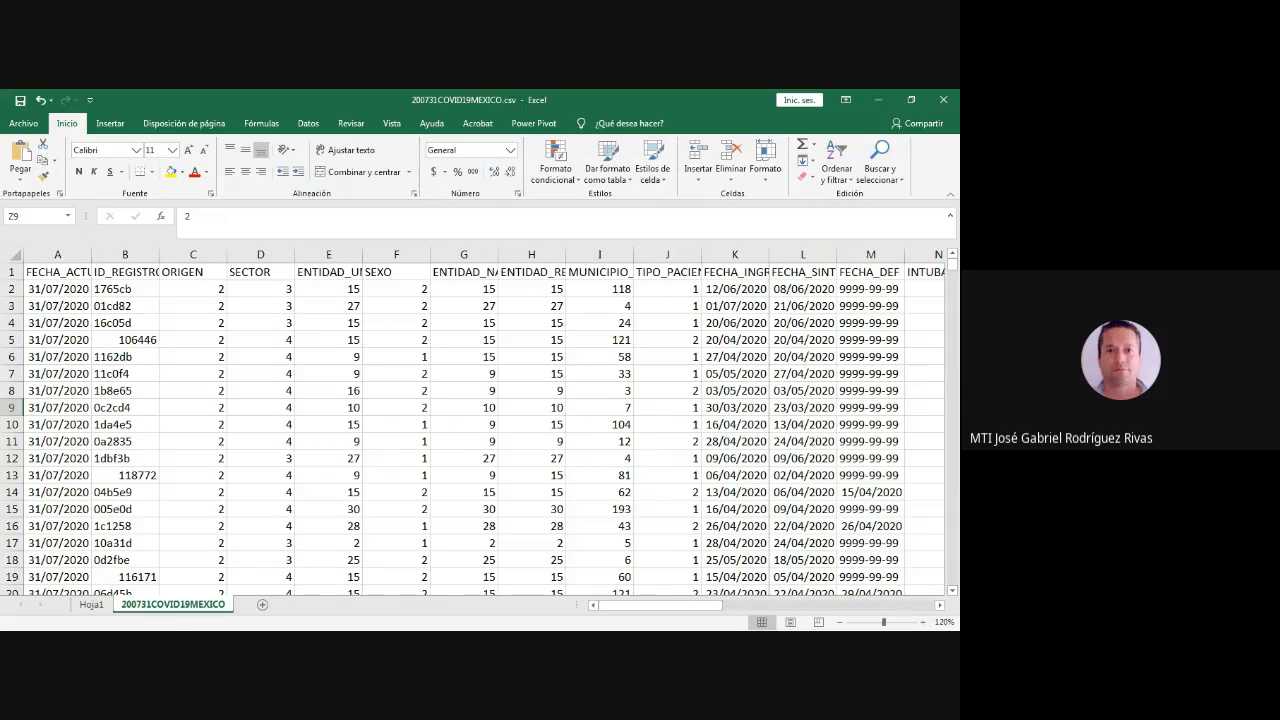
double_click(769, 255)
left_click(768, 255)
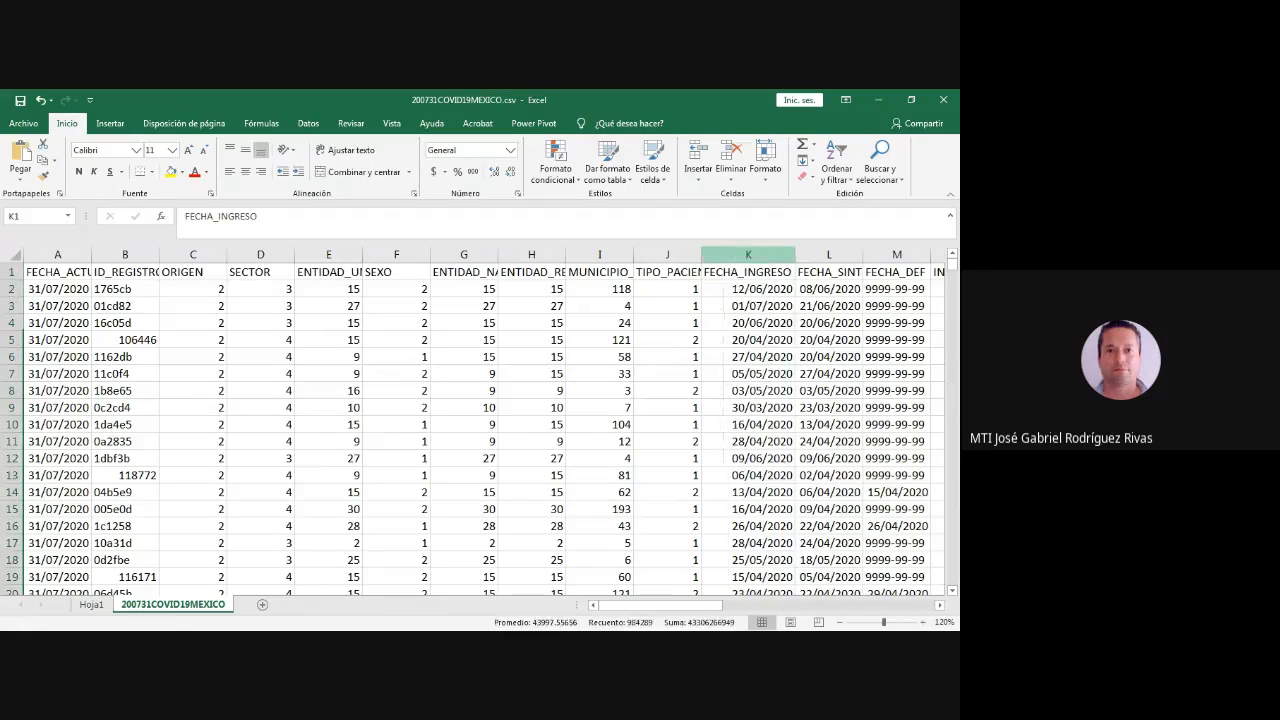
left_click_drag(768, 255, 815, 255)
left_click(748, 289)
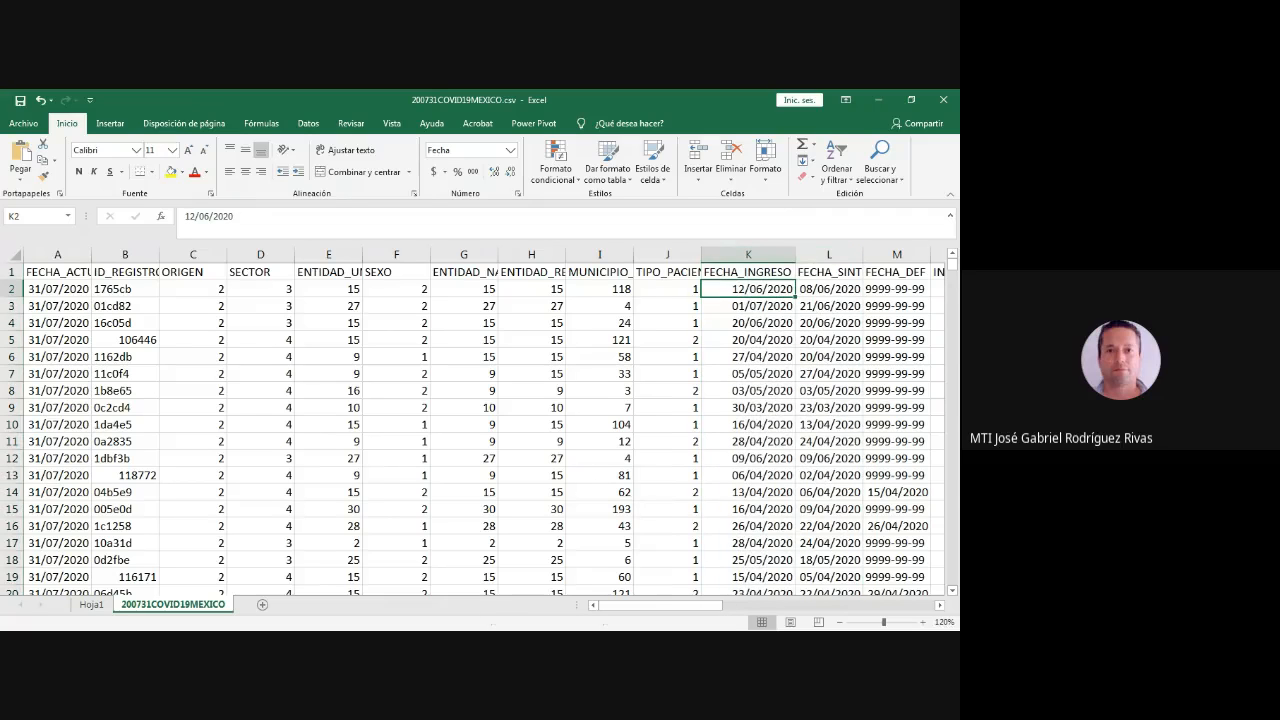
- Scan the admission dates down the FECHA_INGRESO column and return to the pivot table on Hoja1
scroll(472, 426, "down", 18)
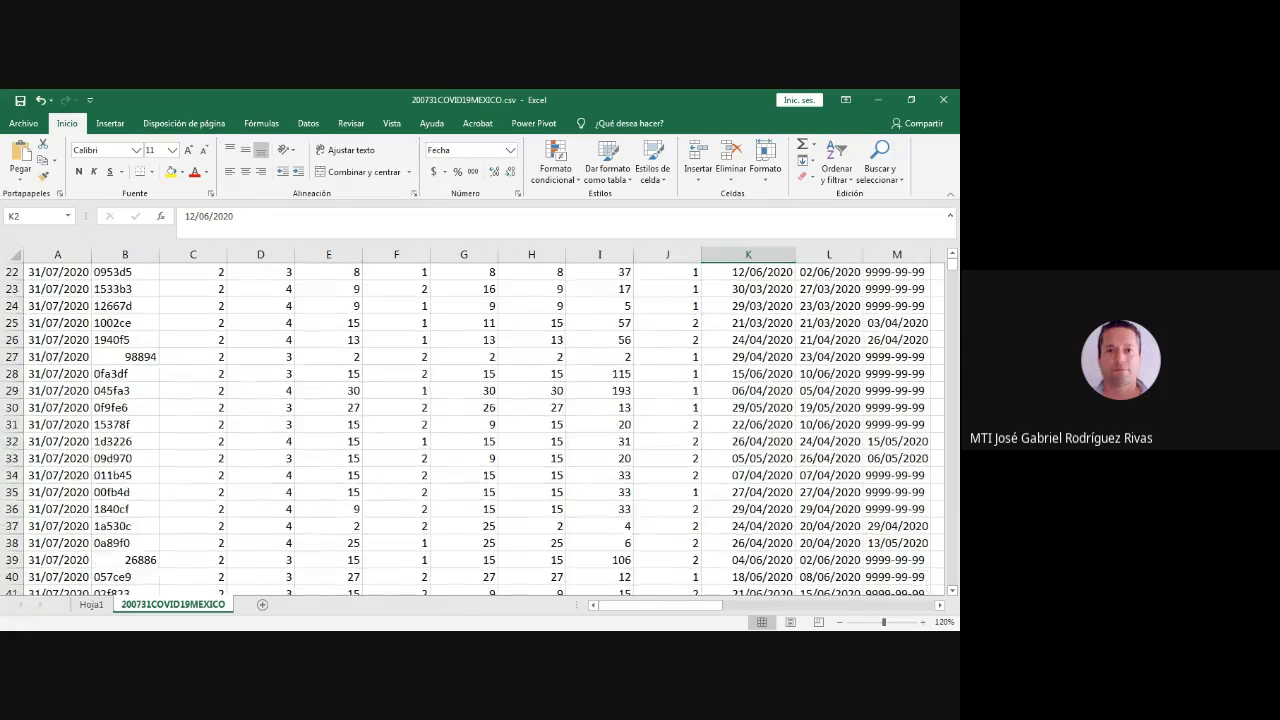
scroll(472, 426, "down", 3)
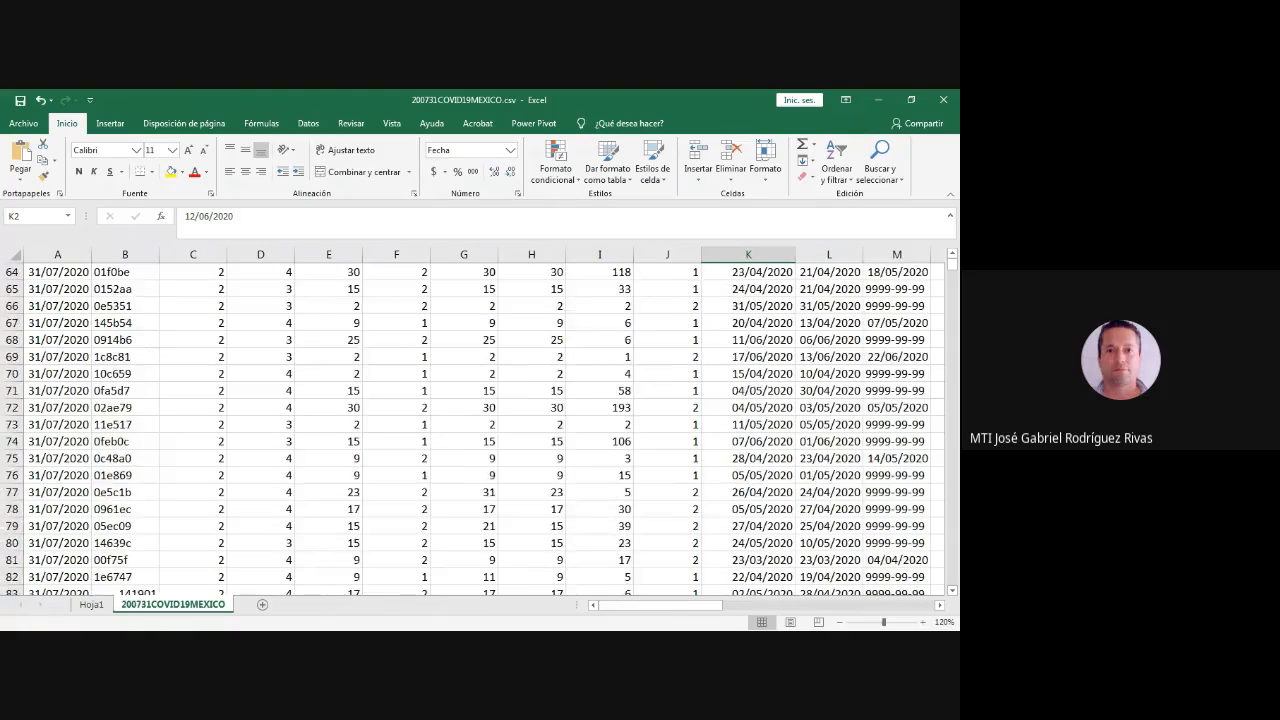
scroll(472, 426, "up", 20)
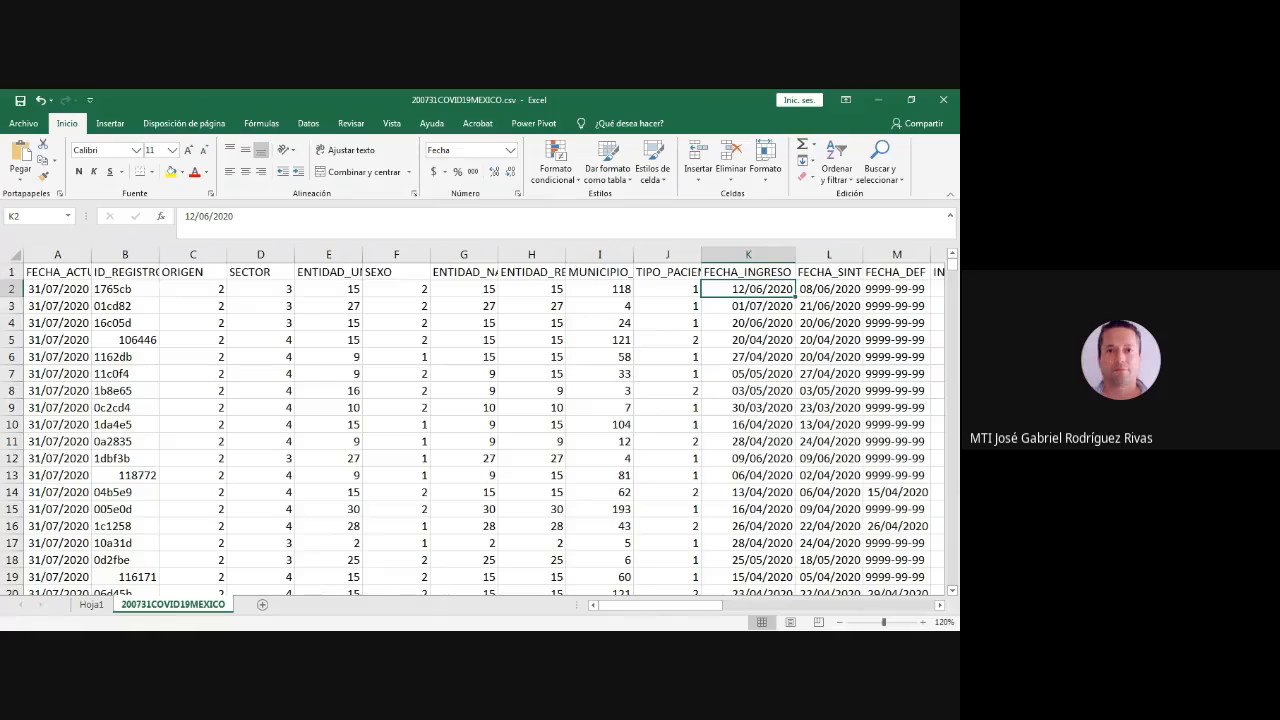
key("alt+Tab")
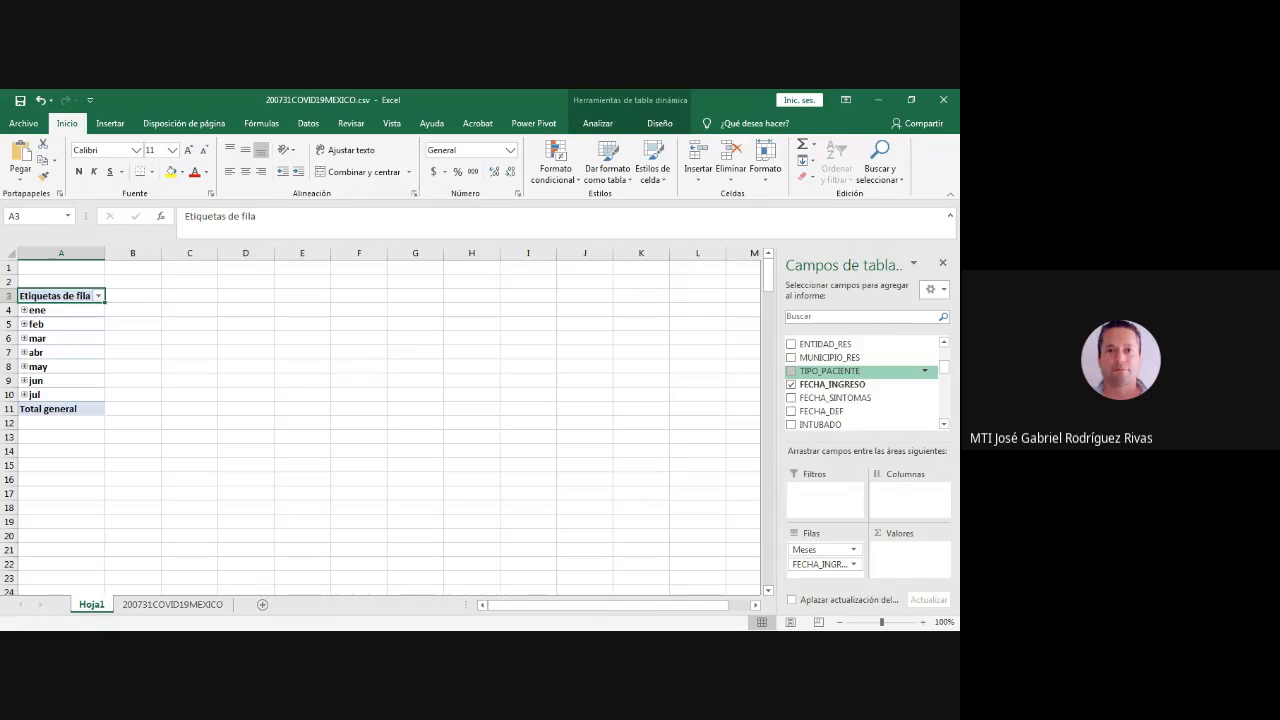
- Locate the Meses field at the end of the field list and expand the ene group into its individual dates
scroll(860, 383, "down", 5)
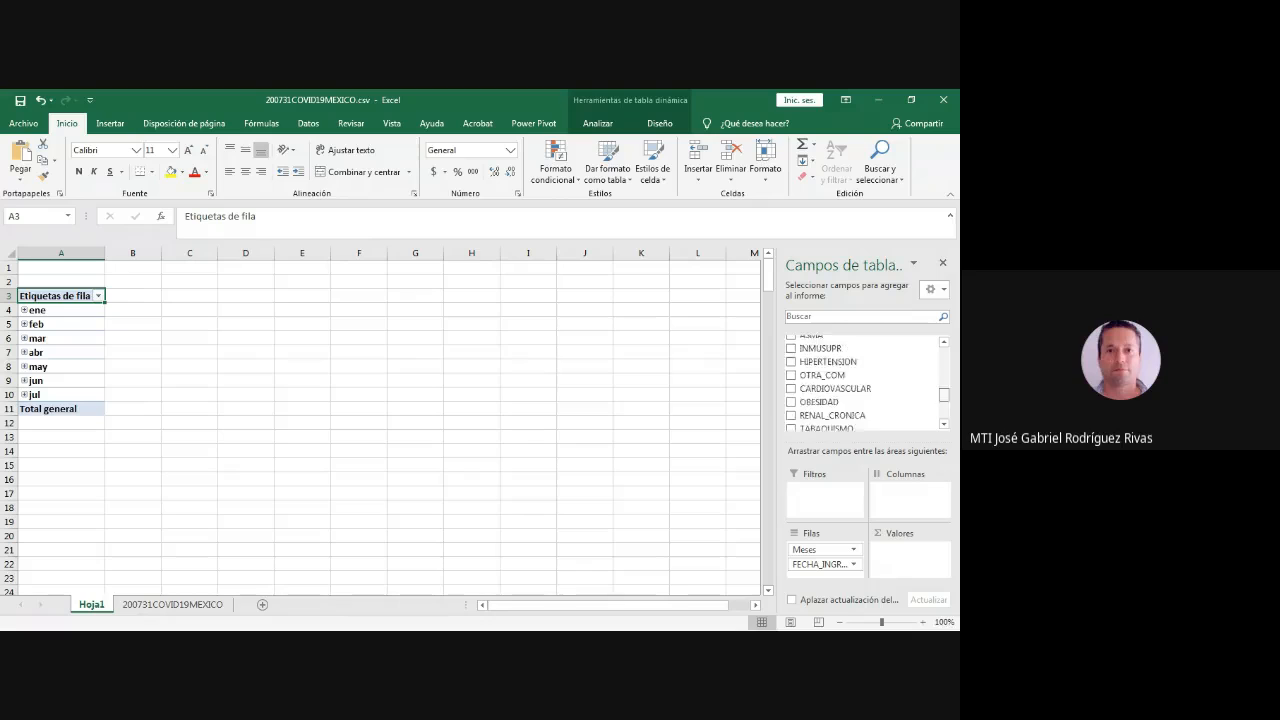
scroll(860, 383, "down", 5)
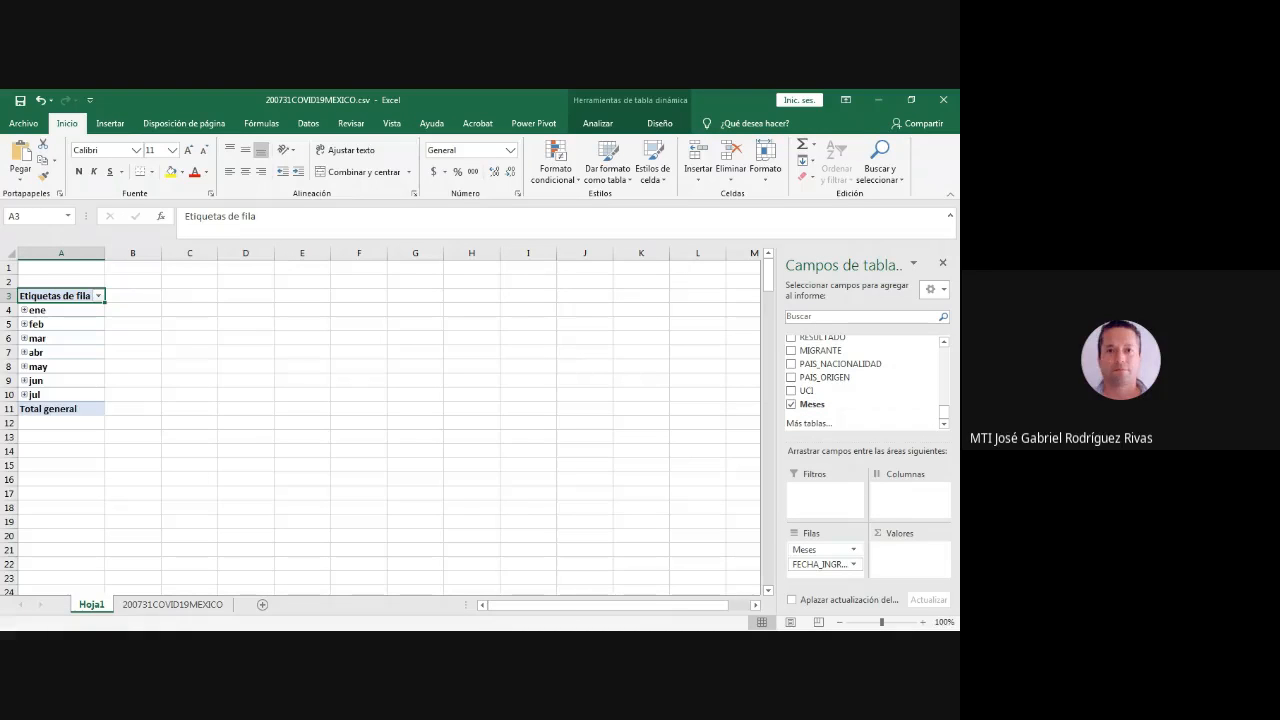
left_click(852, 550)
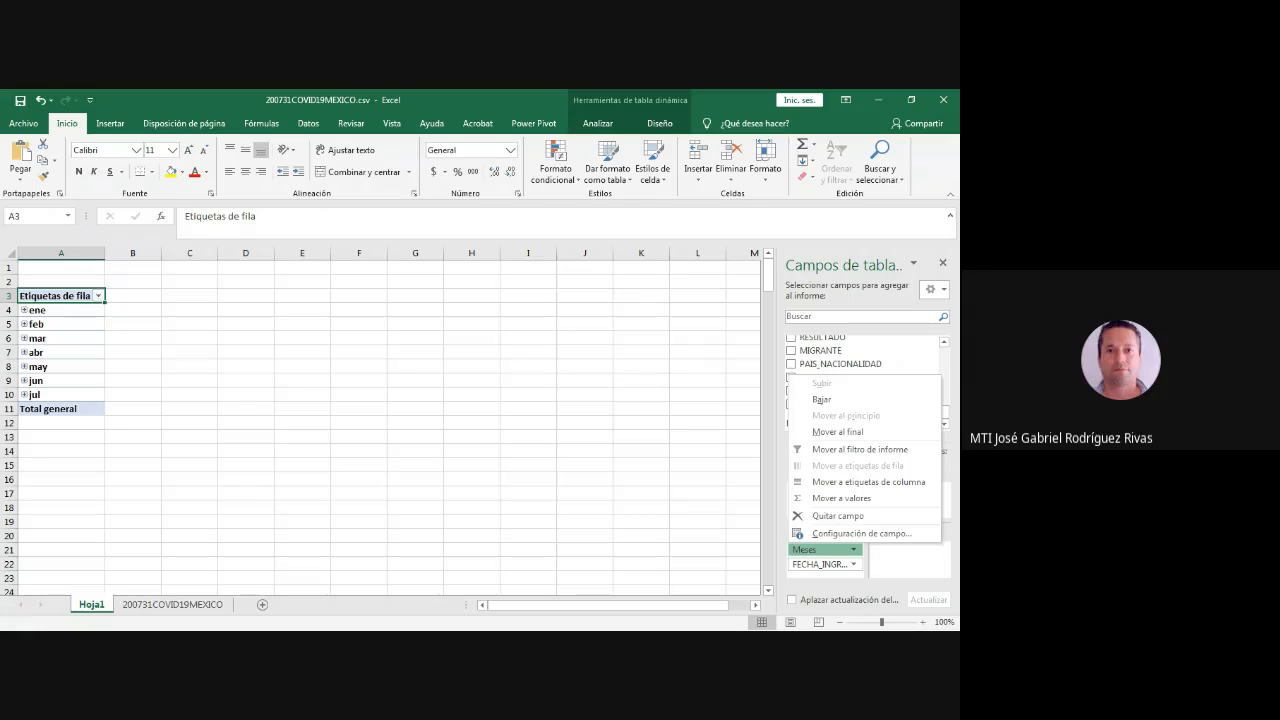
left_click(826, 565)
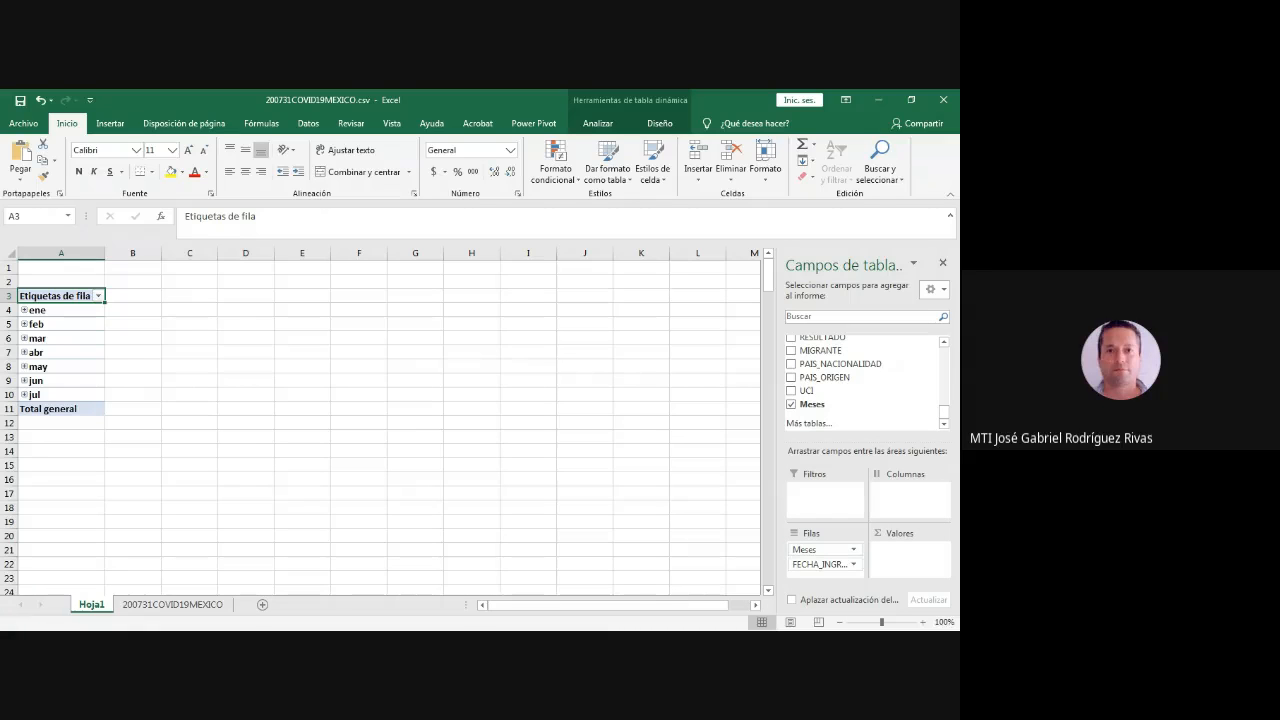
left_click(826, 565)
left_click(838, 531)
left_click(25, 310)
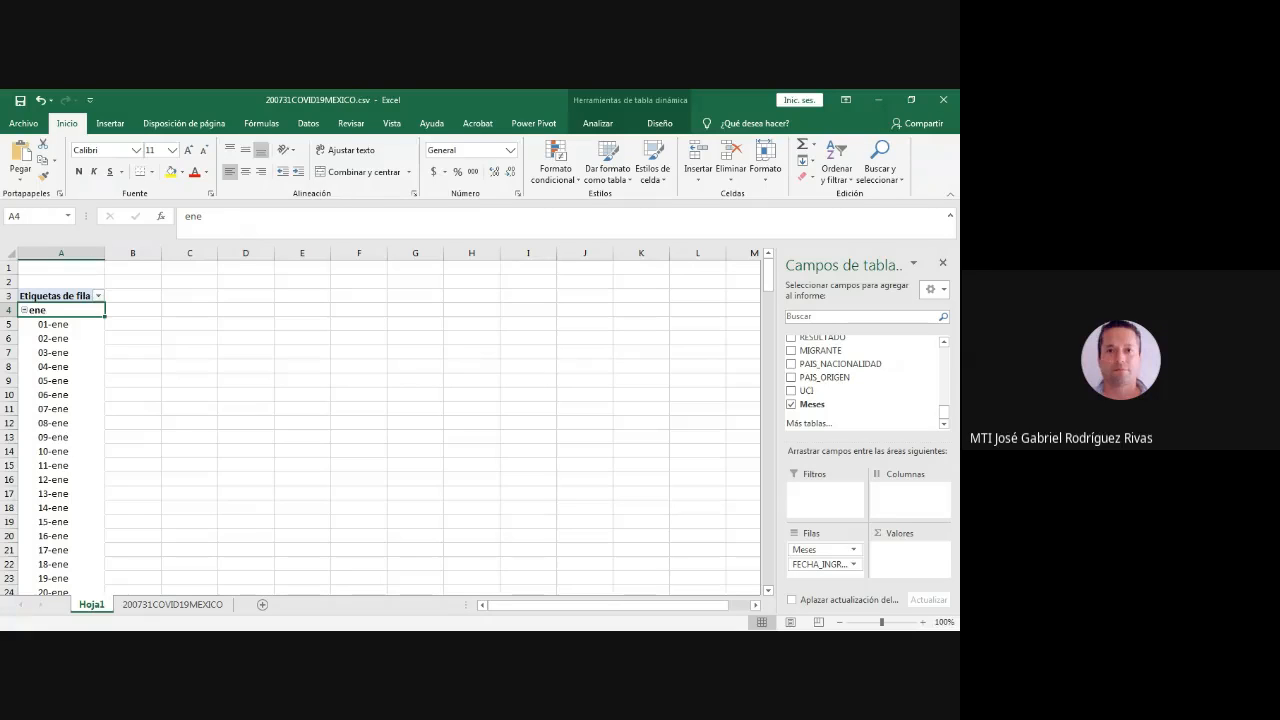
key("alt+Tab")
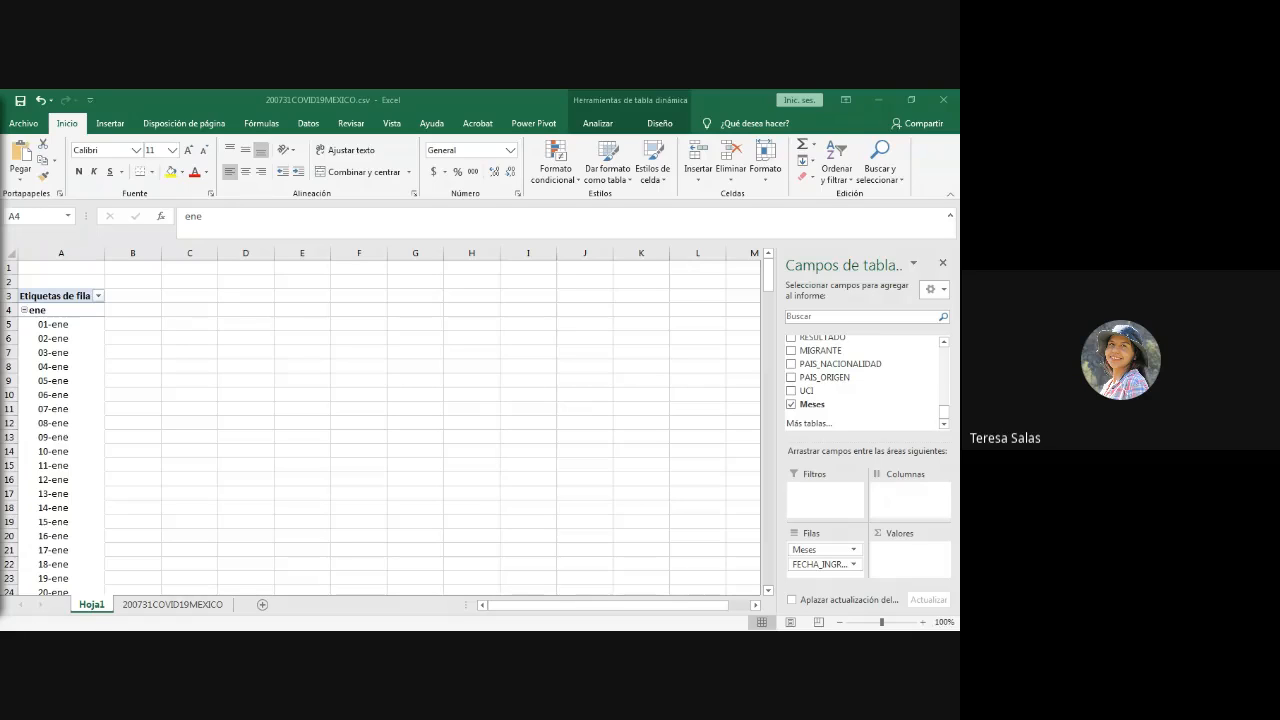
- Inspect the Meses field's sorting and month filter options, plus the layout choices for the field list, without changing them
left_click(792, 404)
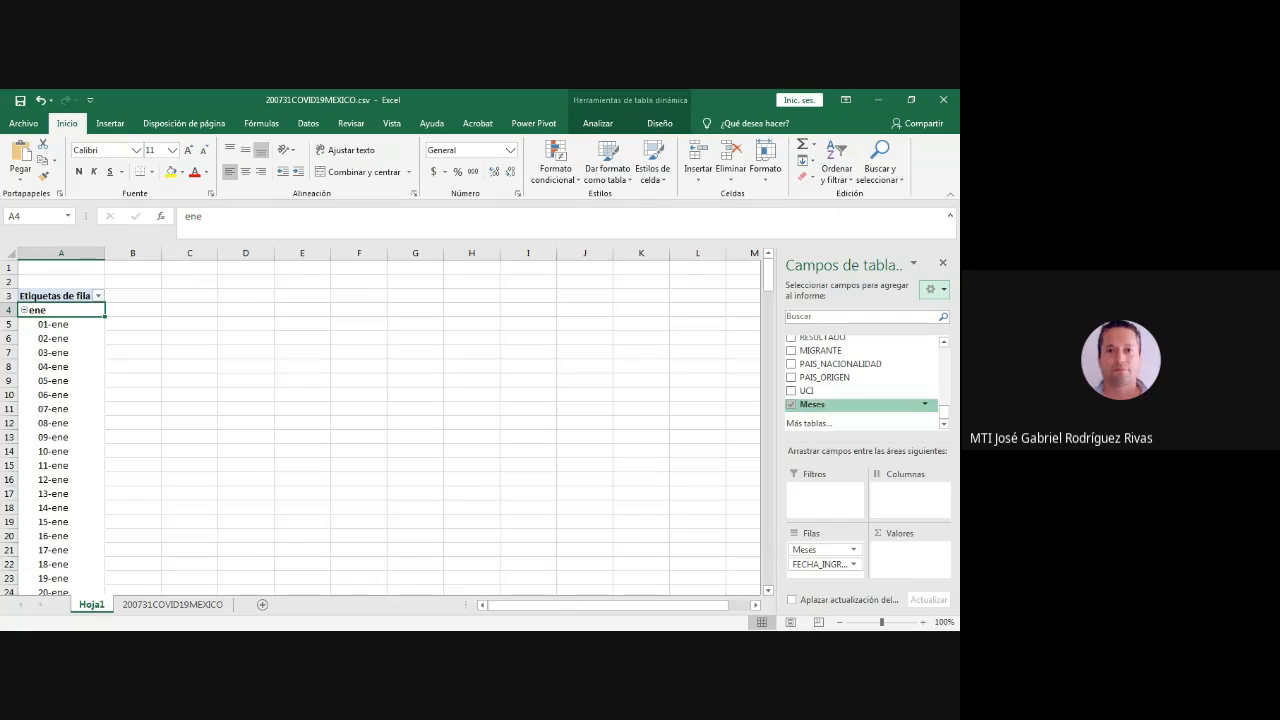
left_click(924, 404)
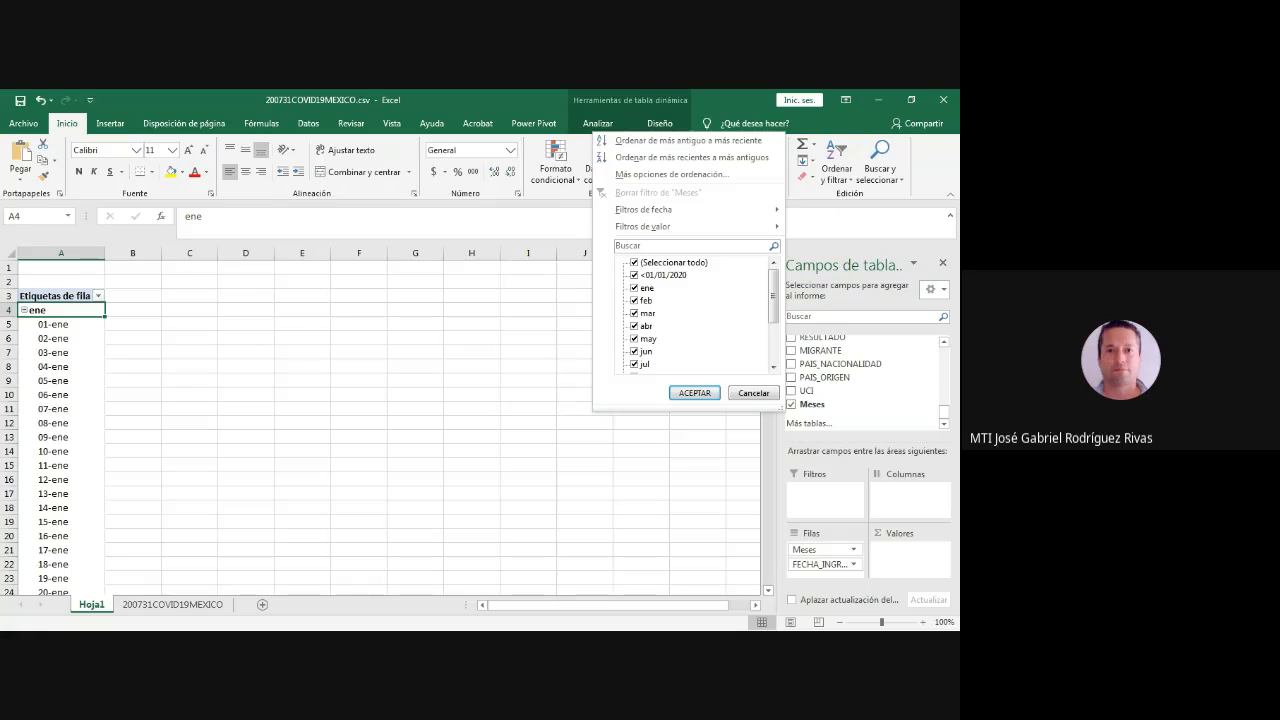
scroll(695, 312, "down", 3)
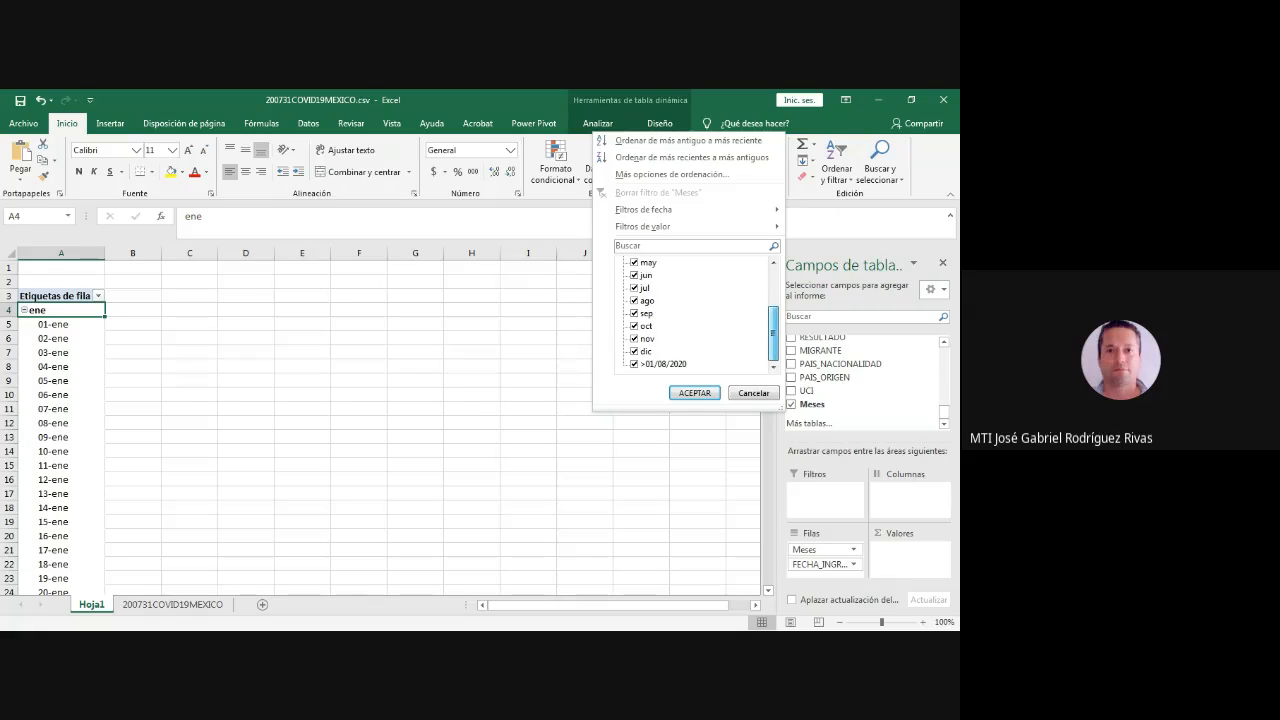
scroll(695, 312, "up", 3)
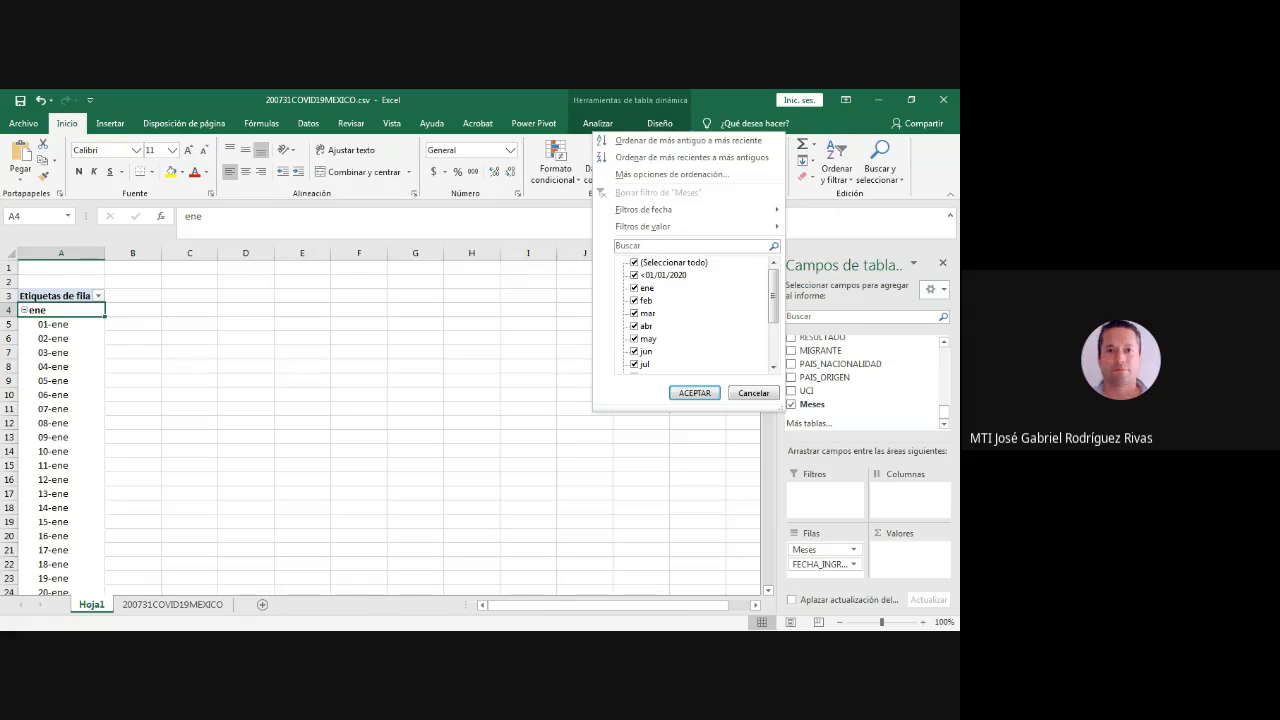
left_click(754, 393)
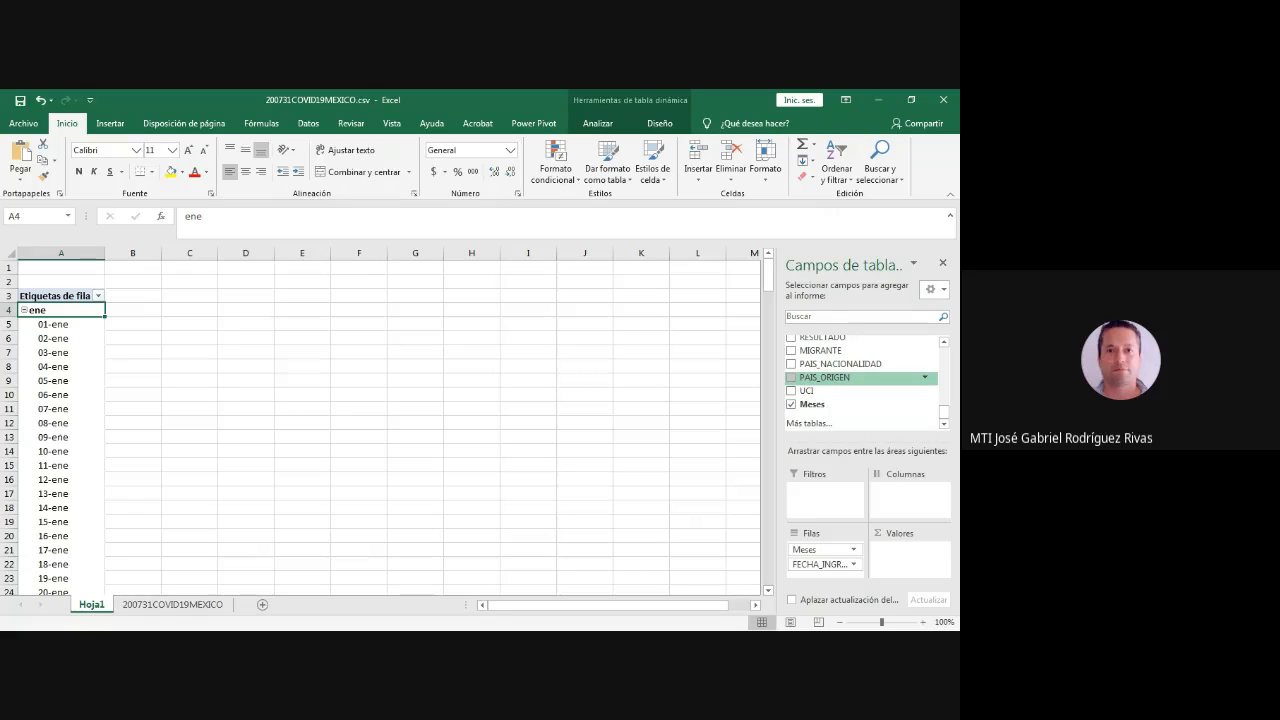
left_click(935, 289)
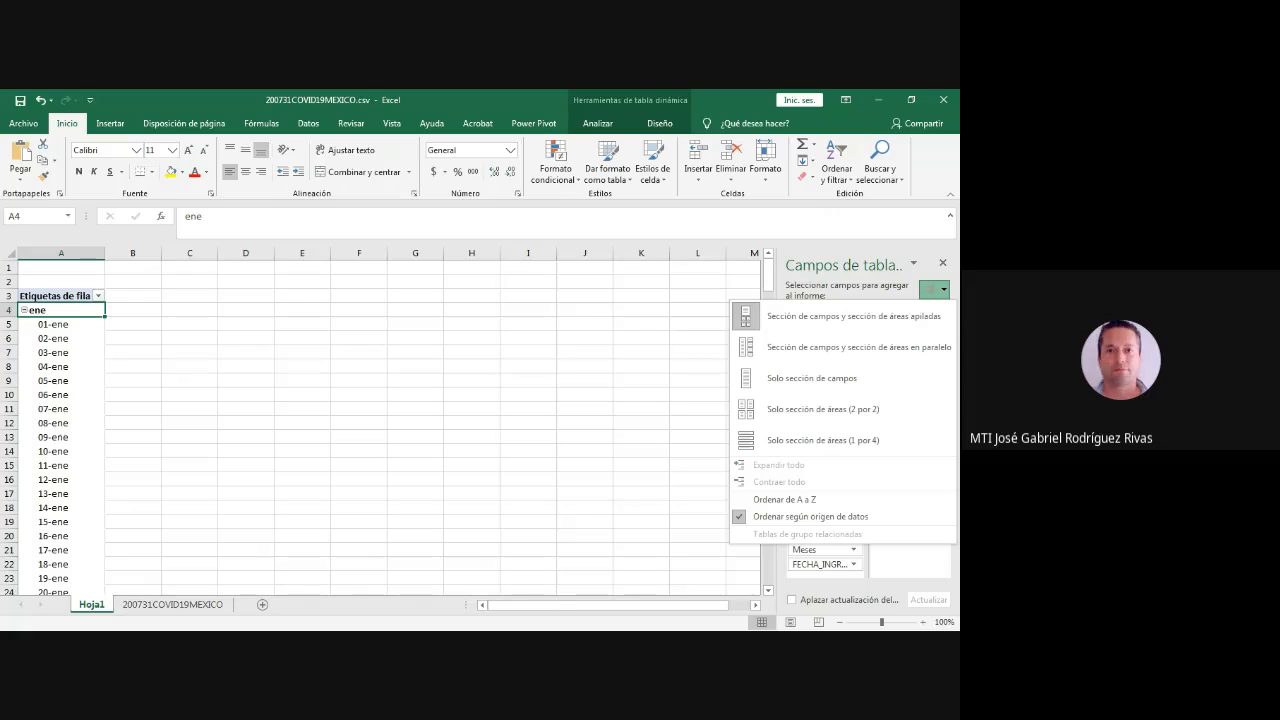
left_click(935, 289)
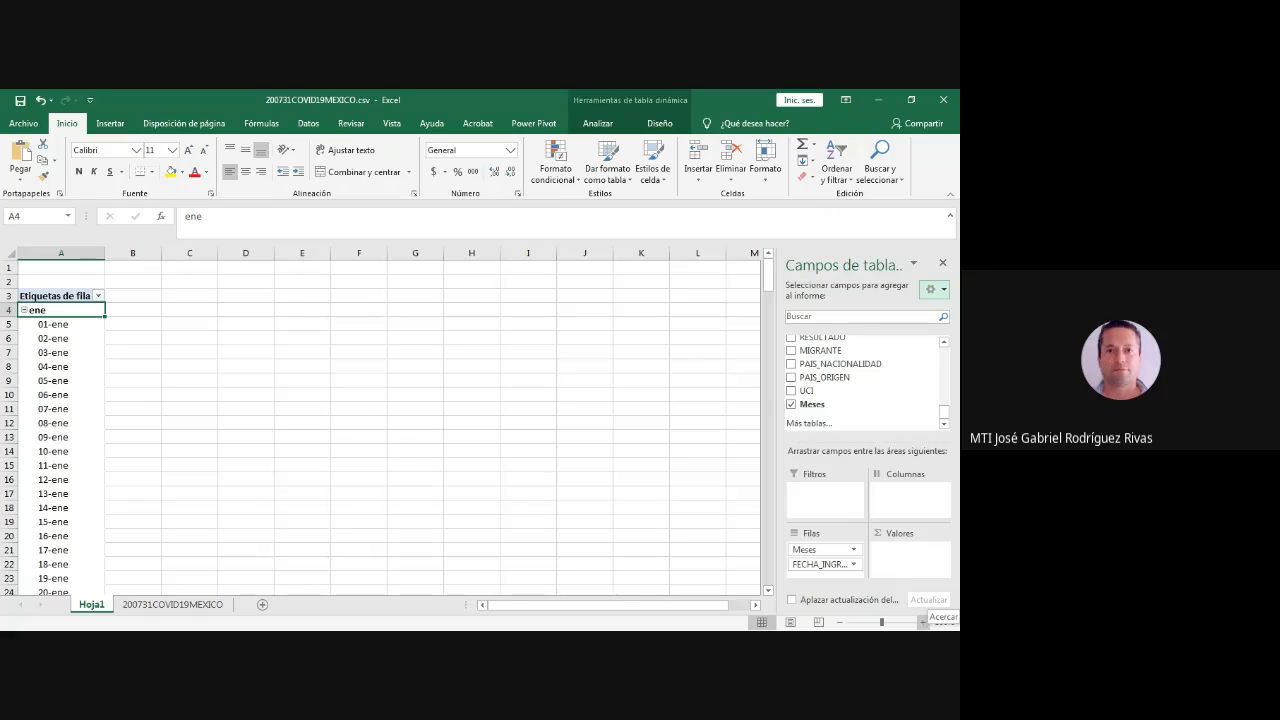
- Enlarge the pivot table sheet's display to 140%
left_click(922, 622)
left_click(922, 622)
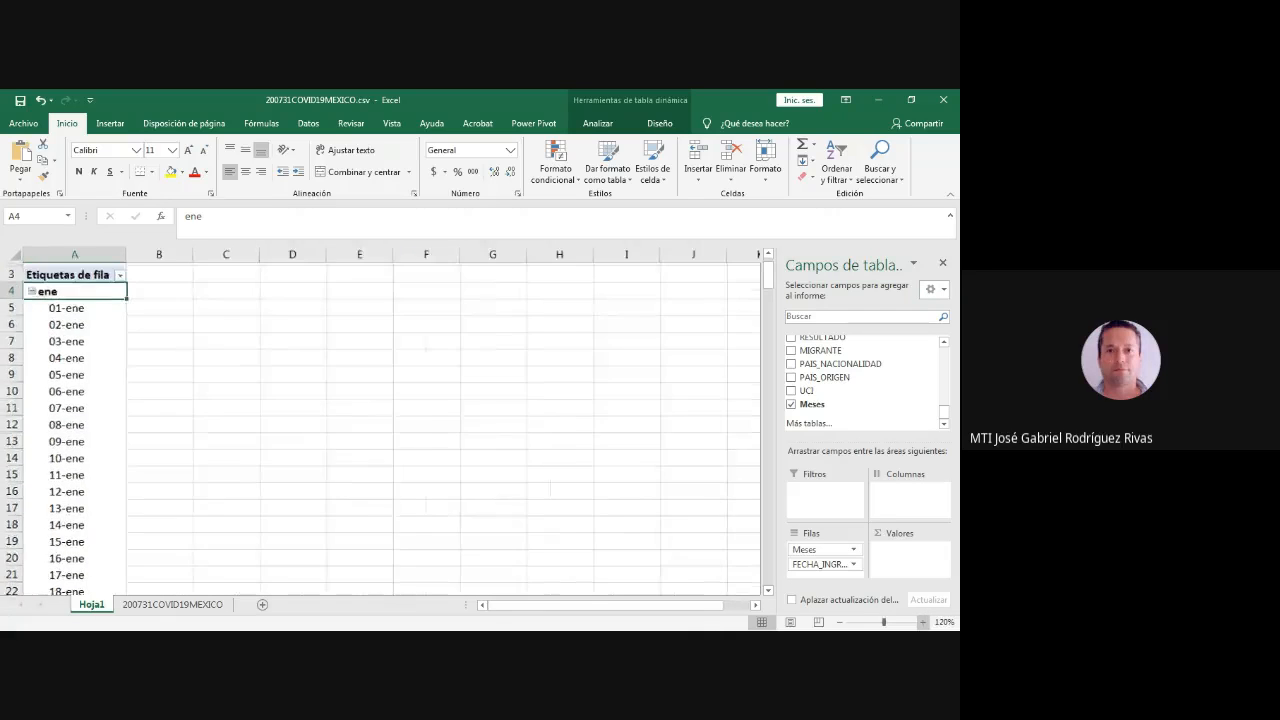
left_click(922, 622)
left_click(922, 622)
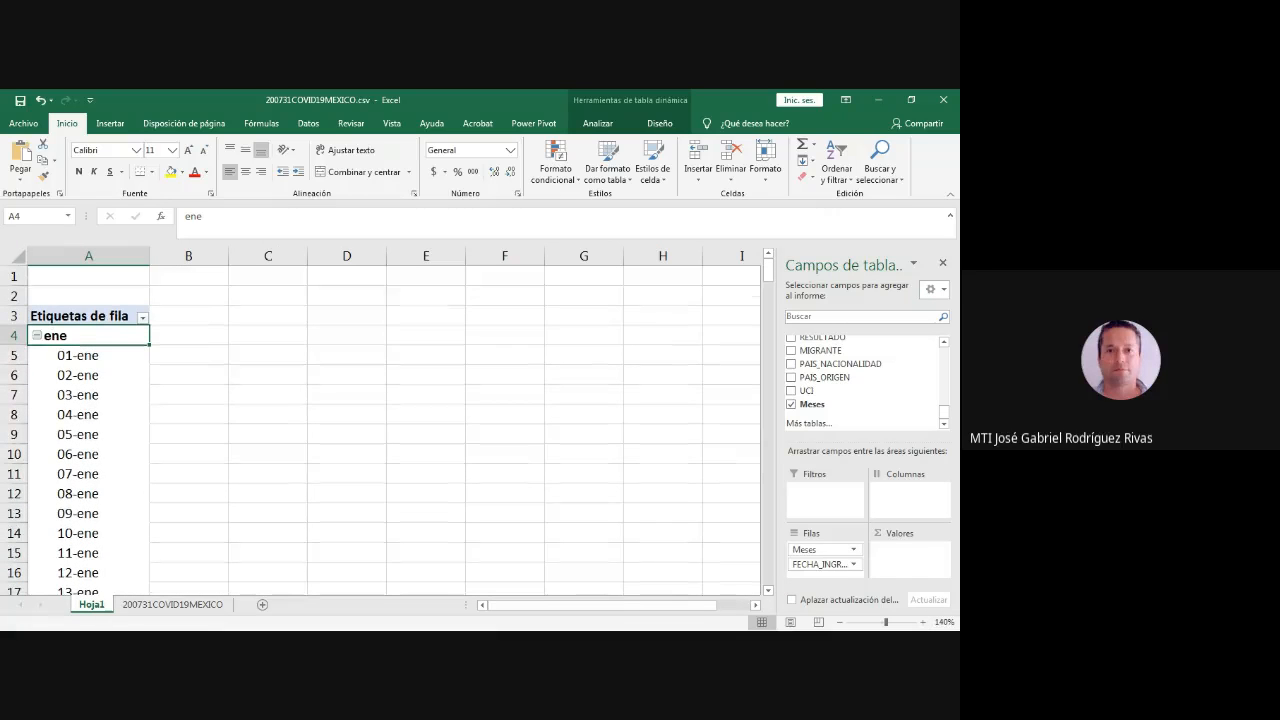
key("alt+Tab")
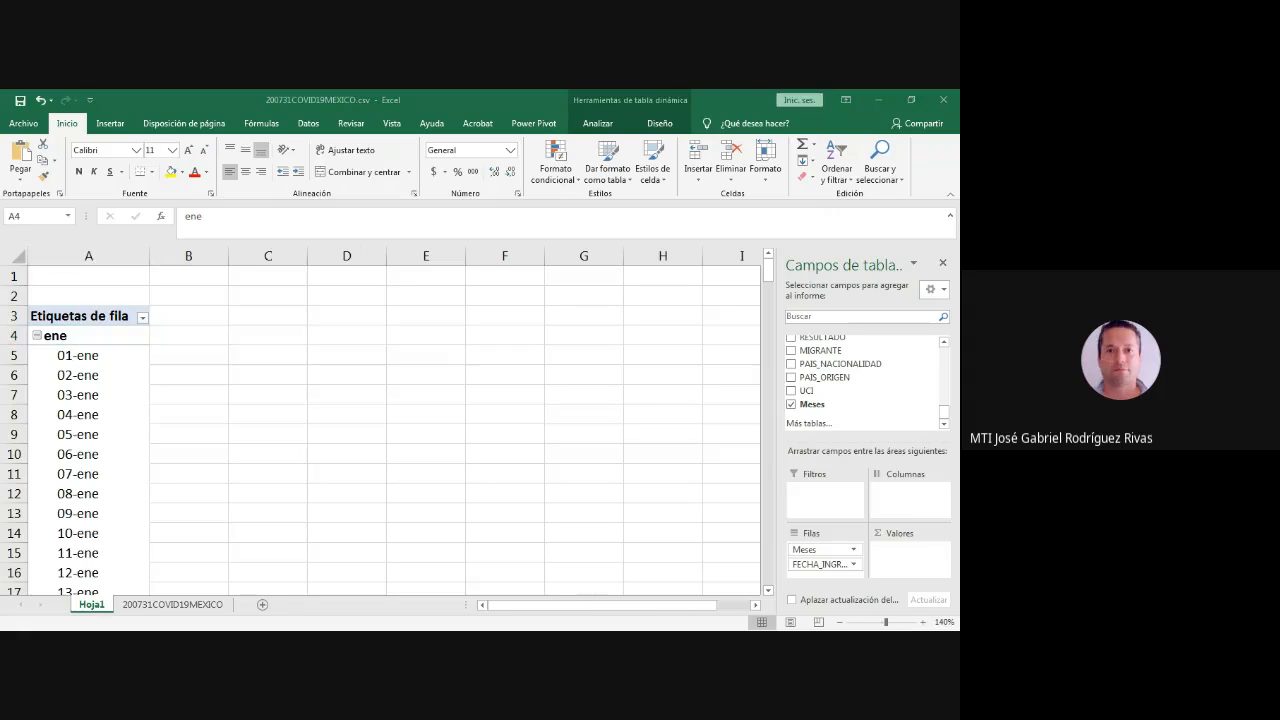
key("alt+Tab")
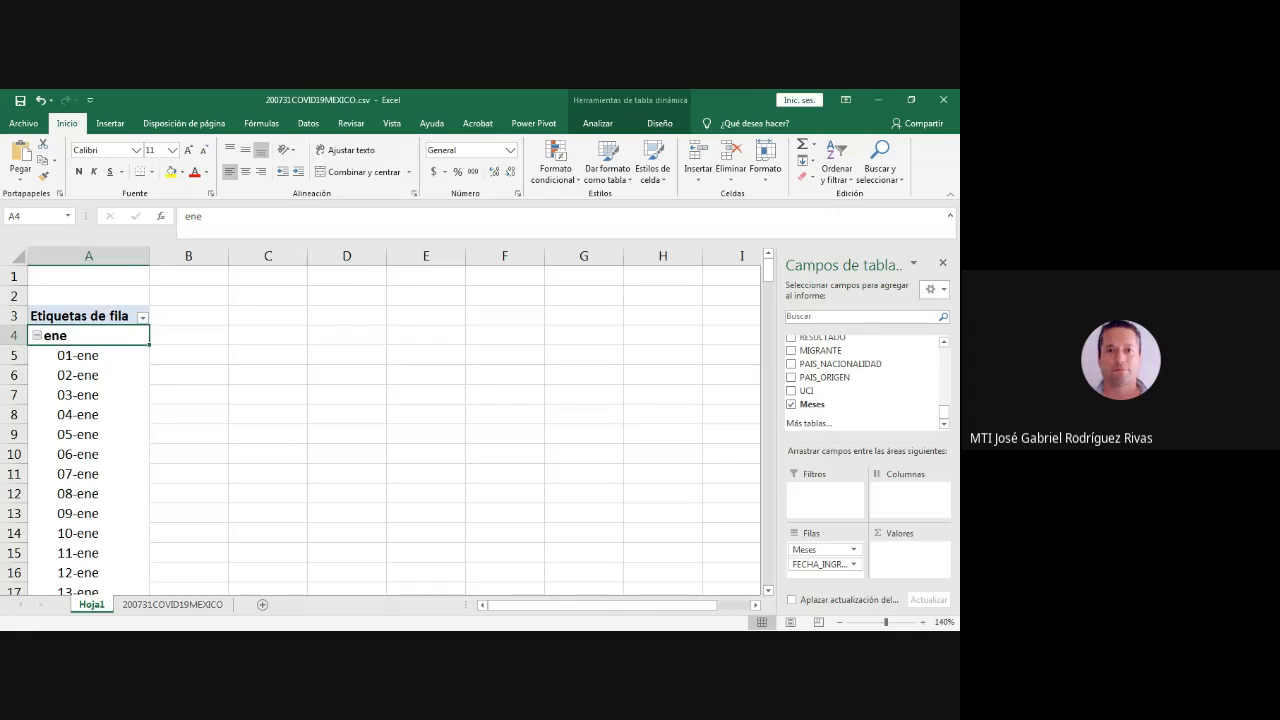
key("alt+Tab")
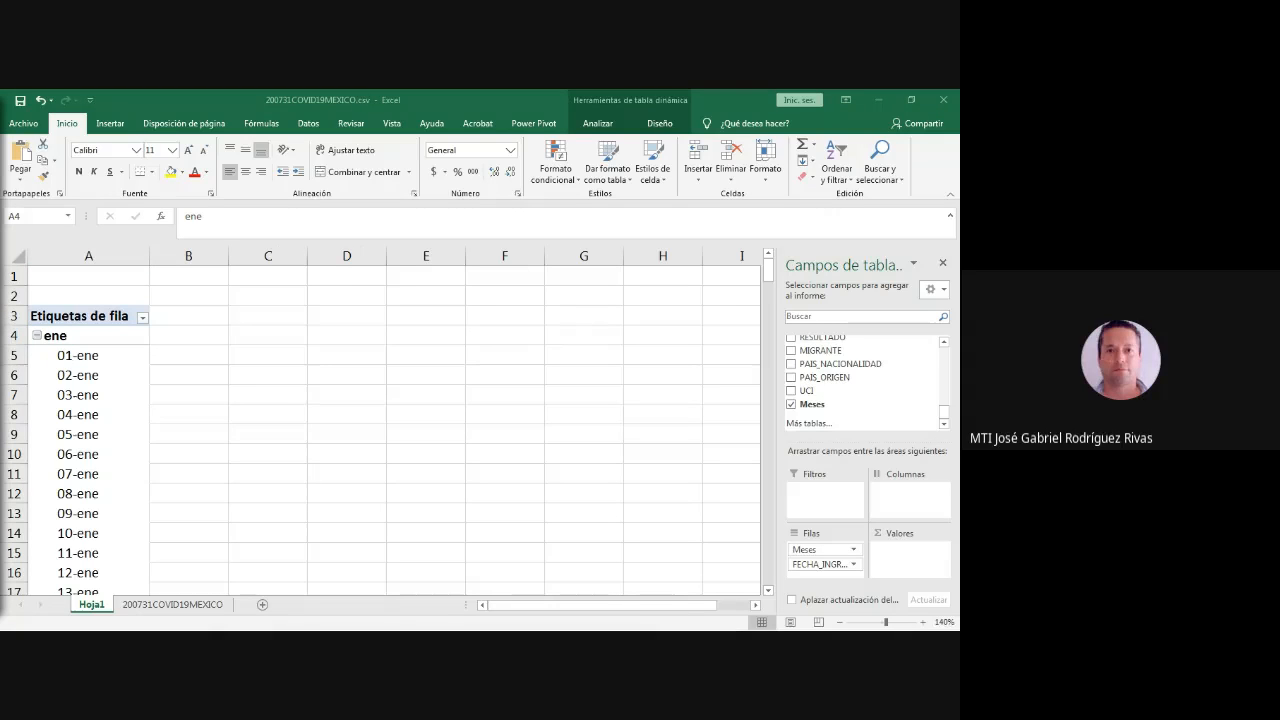
key("alt+Tab")
key("alt+Tab")
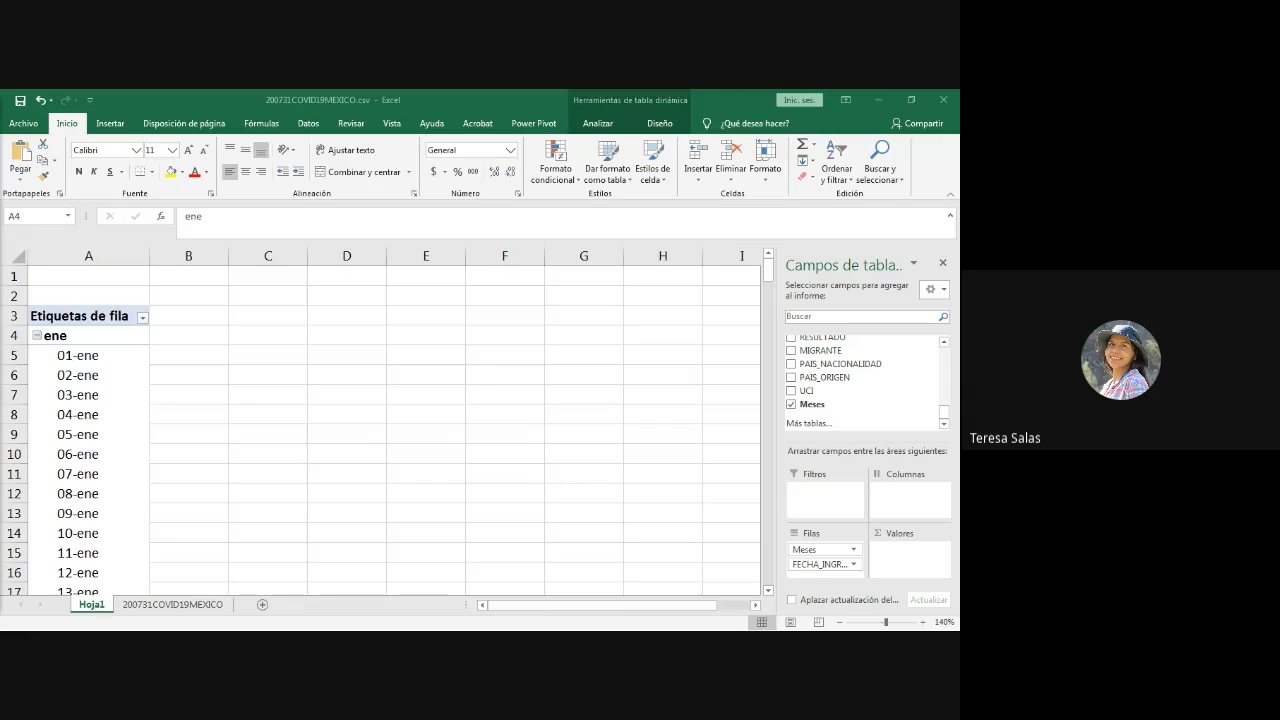
- Look through the individual January dates in the pivot table, and collapse the ene group back to its month row
left_click(88, 356)
scroll(88, 356, "down", 5)
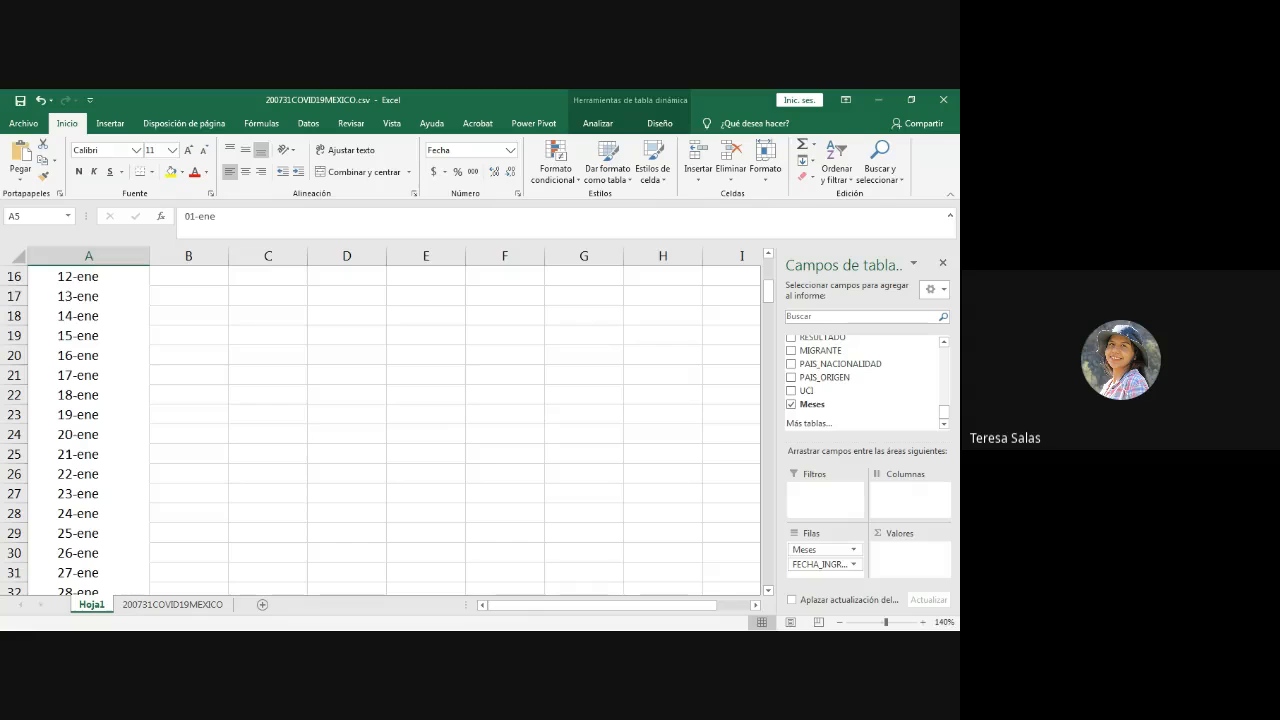
left_click(88, 356)
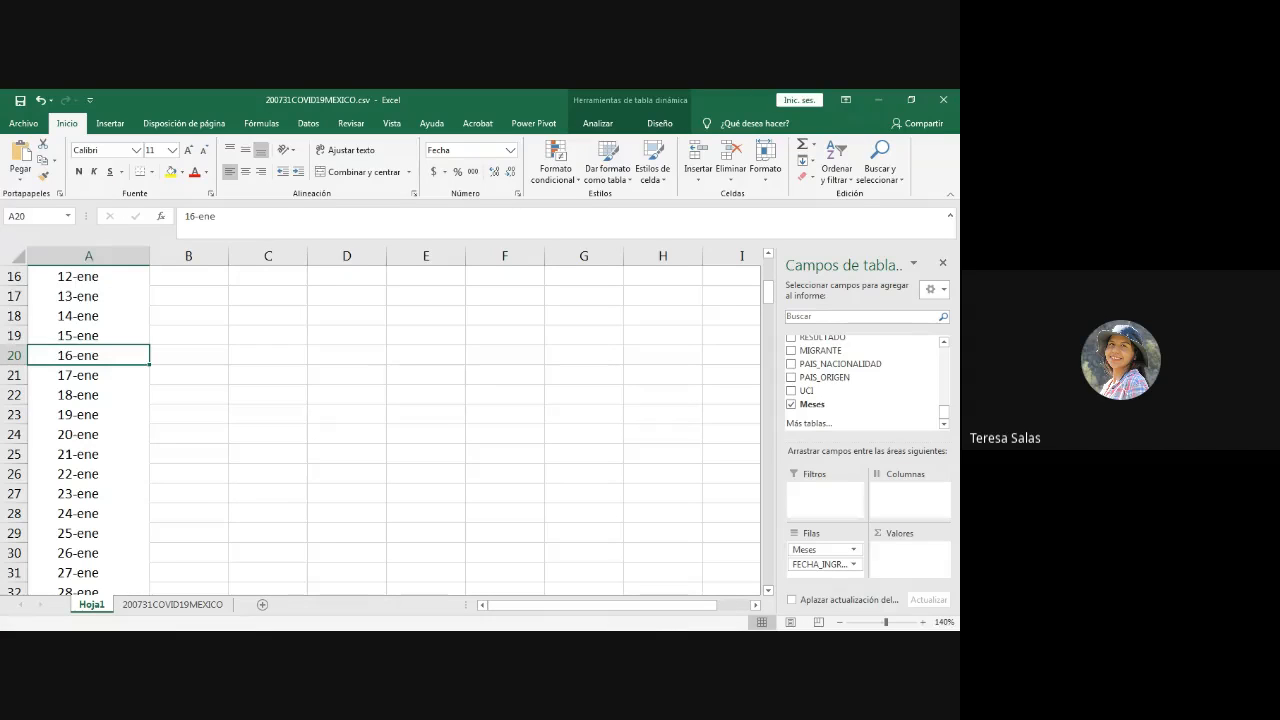
key("alt+Tab")
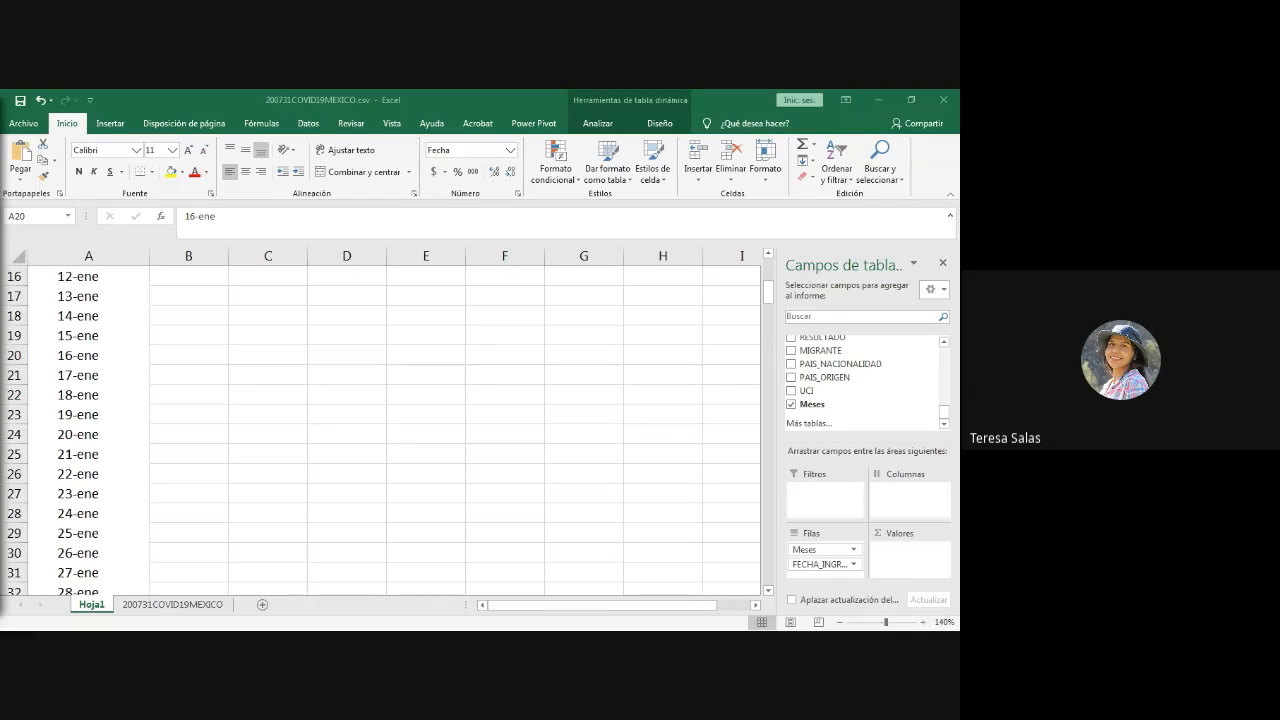
key("alt+Tab")
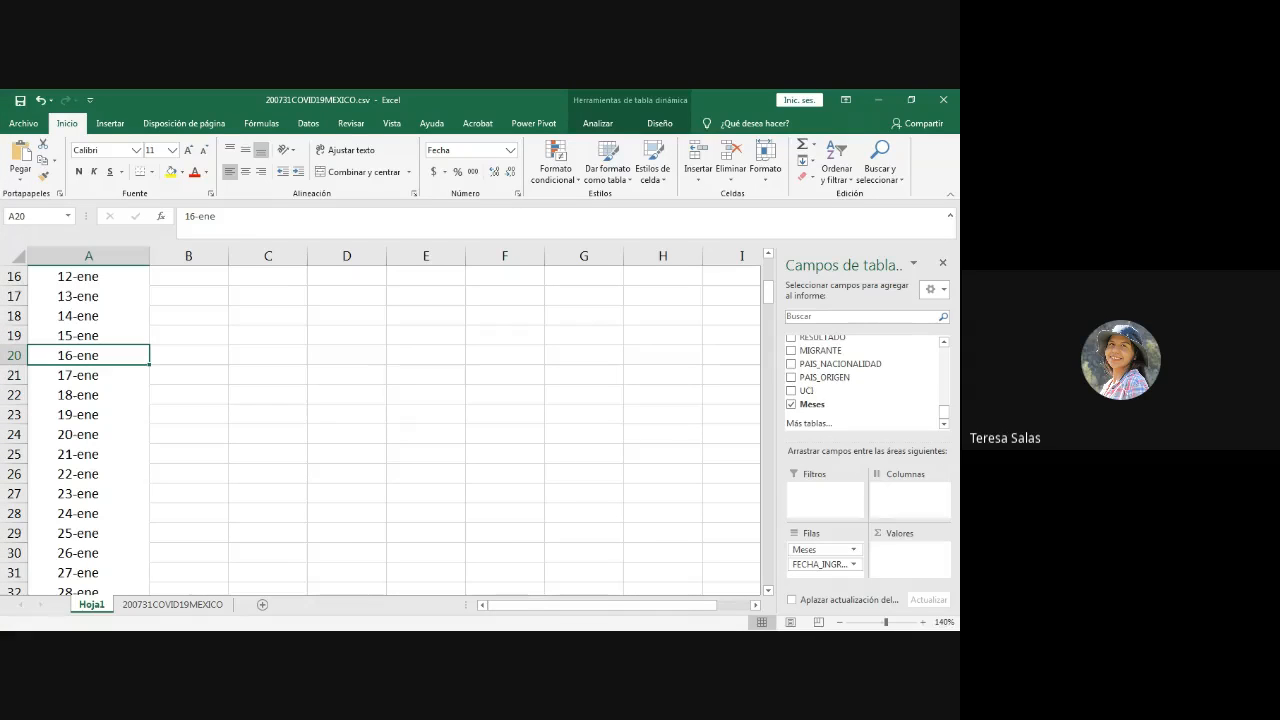
scroll(380, 430, "down", 5)
scroll(380, 430, "up", 5)
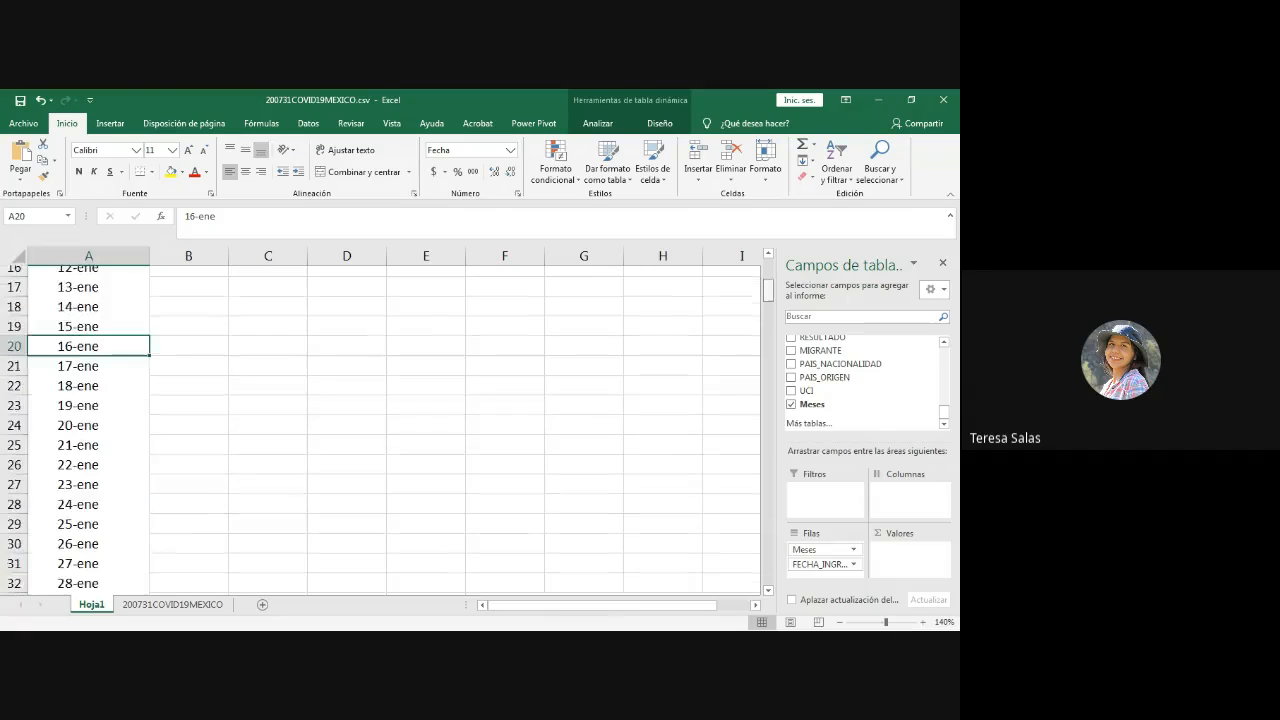
scroll(380, 430, "up", 5)
left_click(37, 336)
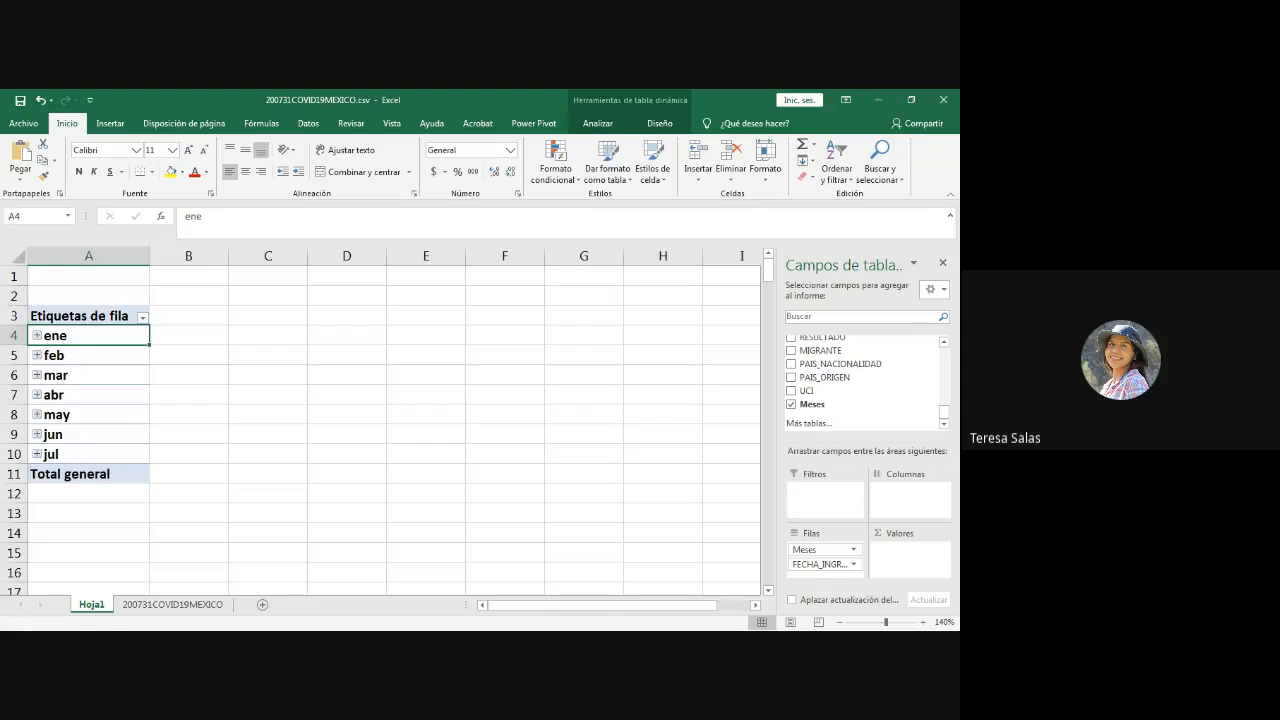
key("alt+Tab")
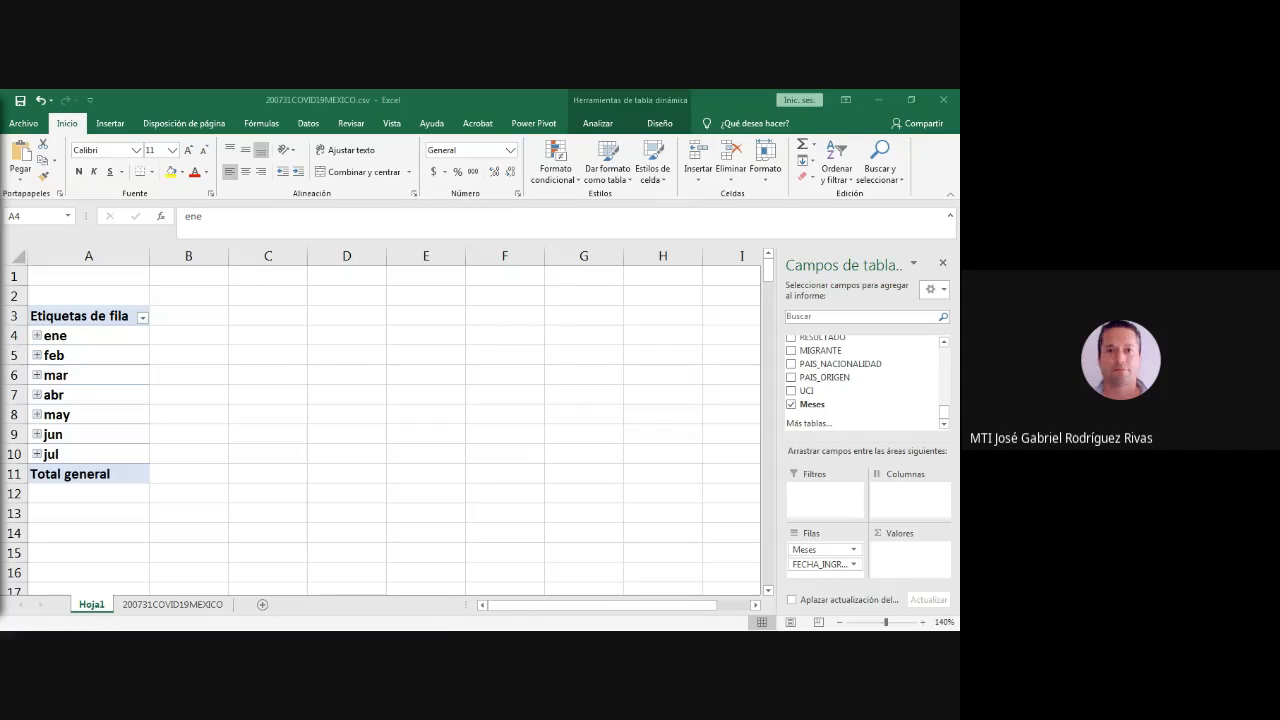
left_click(866, 364)
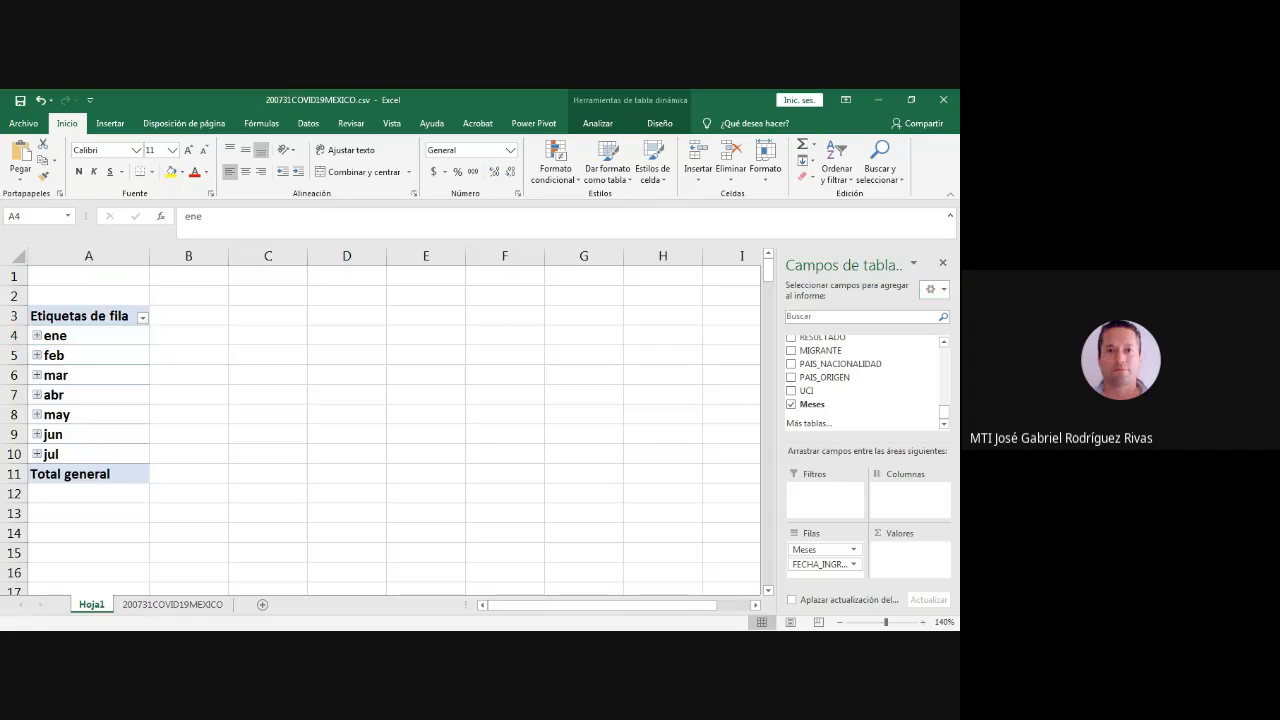
left_click(88, 336)
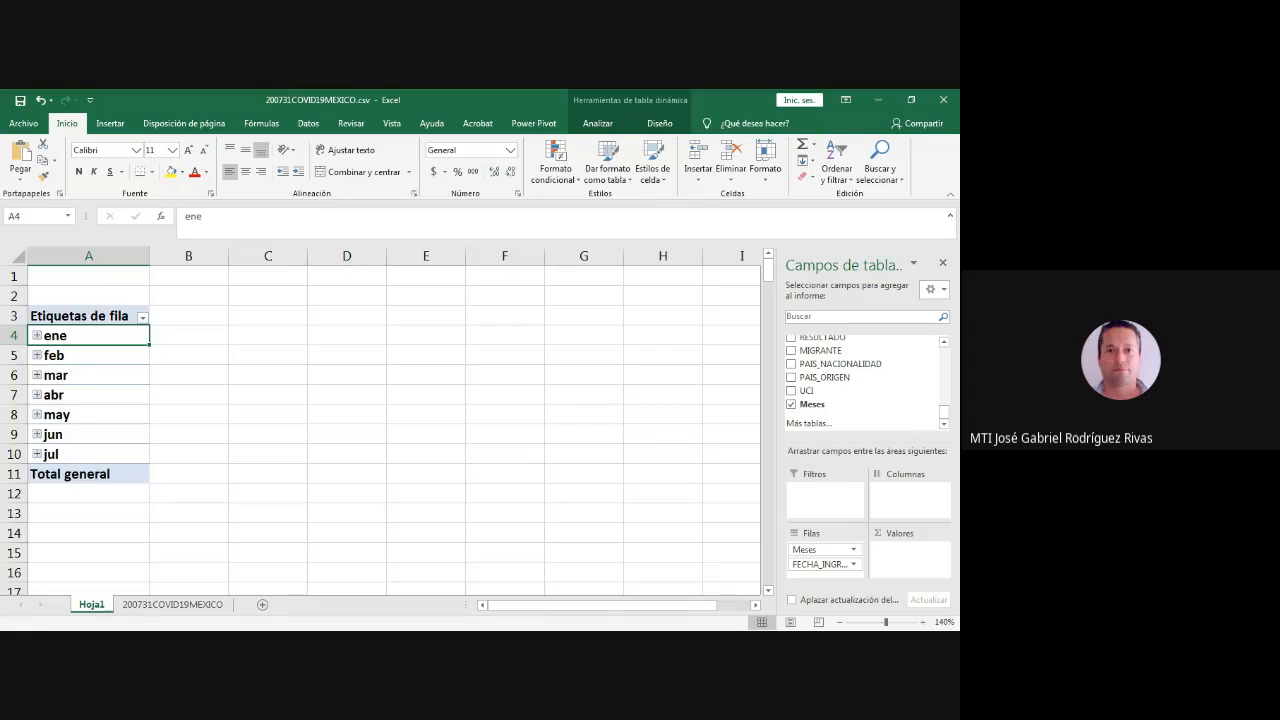
key("alt+Tab")
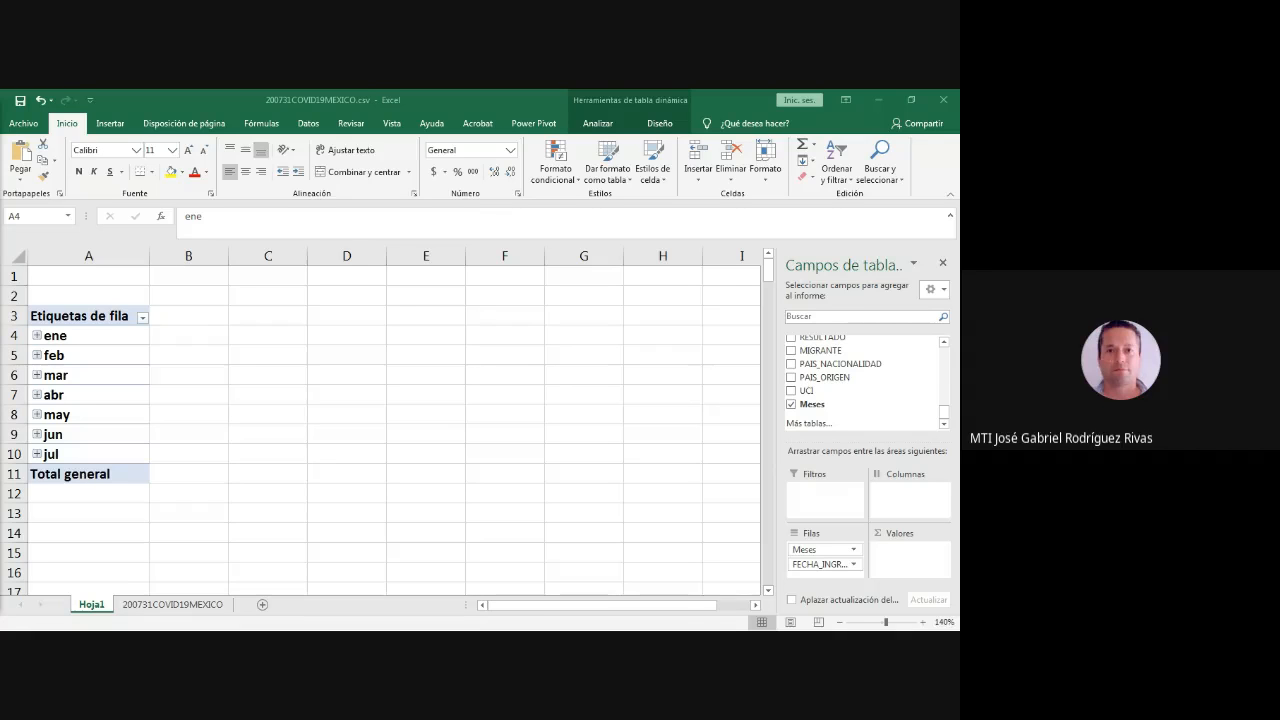
- Examine the values in the INTUBADO column of the 200731COVID19MEXICO sheet
left_click(173, 605)
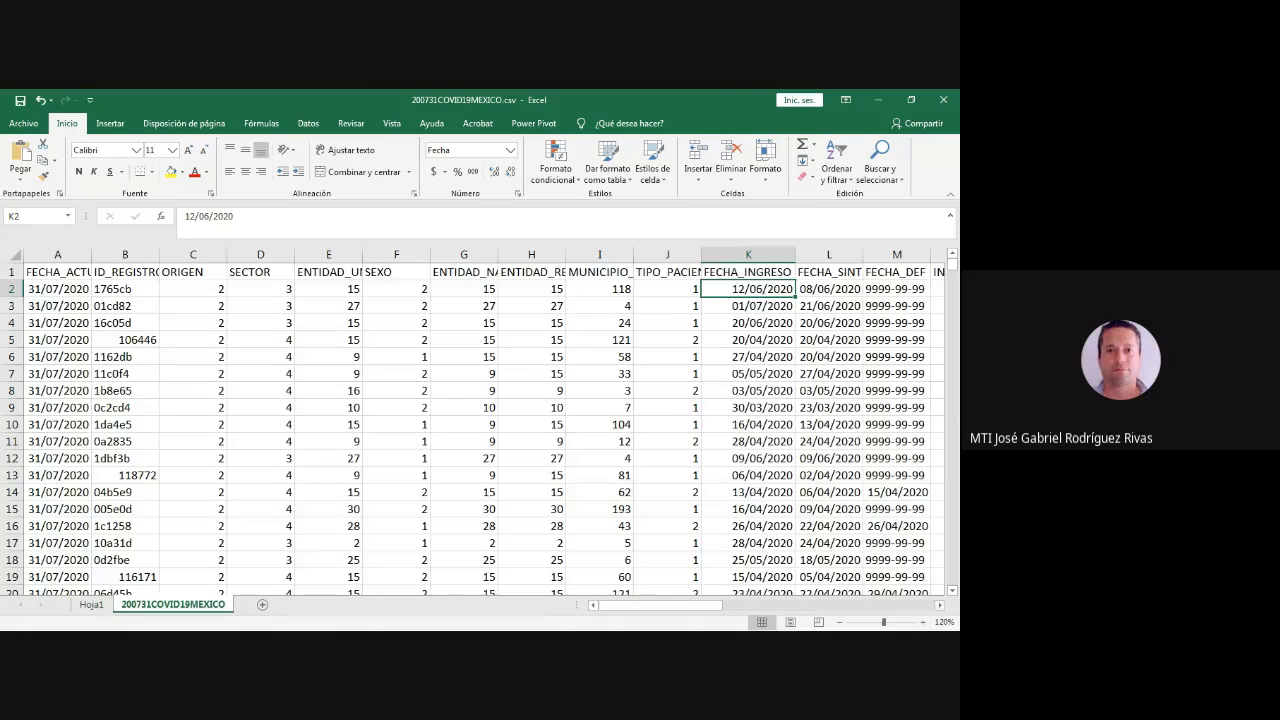
scroll(485, 420, "right", 3)
scroll(480, 420, "right", 1)
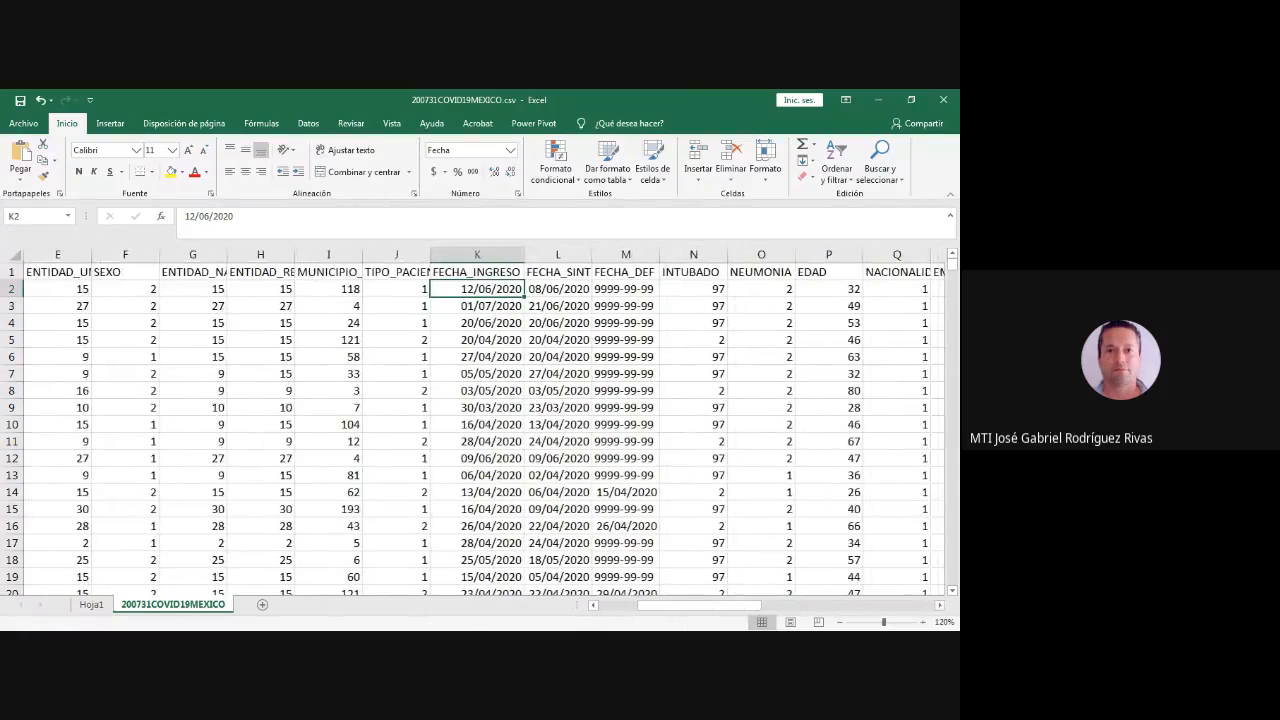
left_click_drag(693, 289, 693, 475)
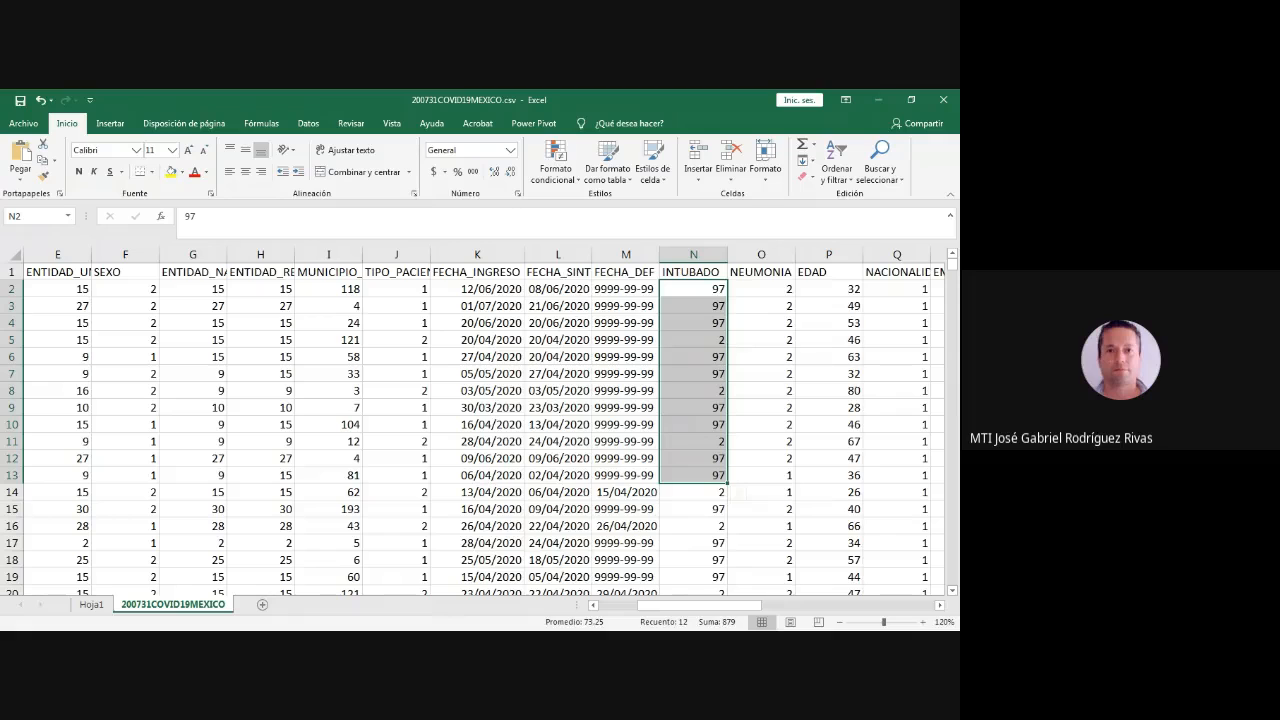
left_click(693, 289)
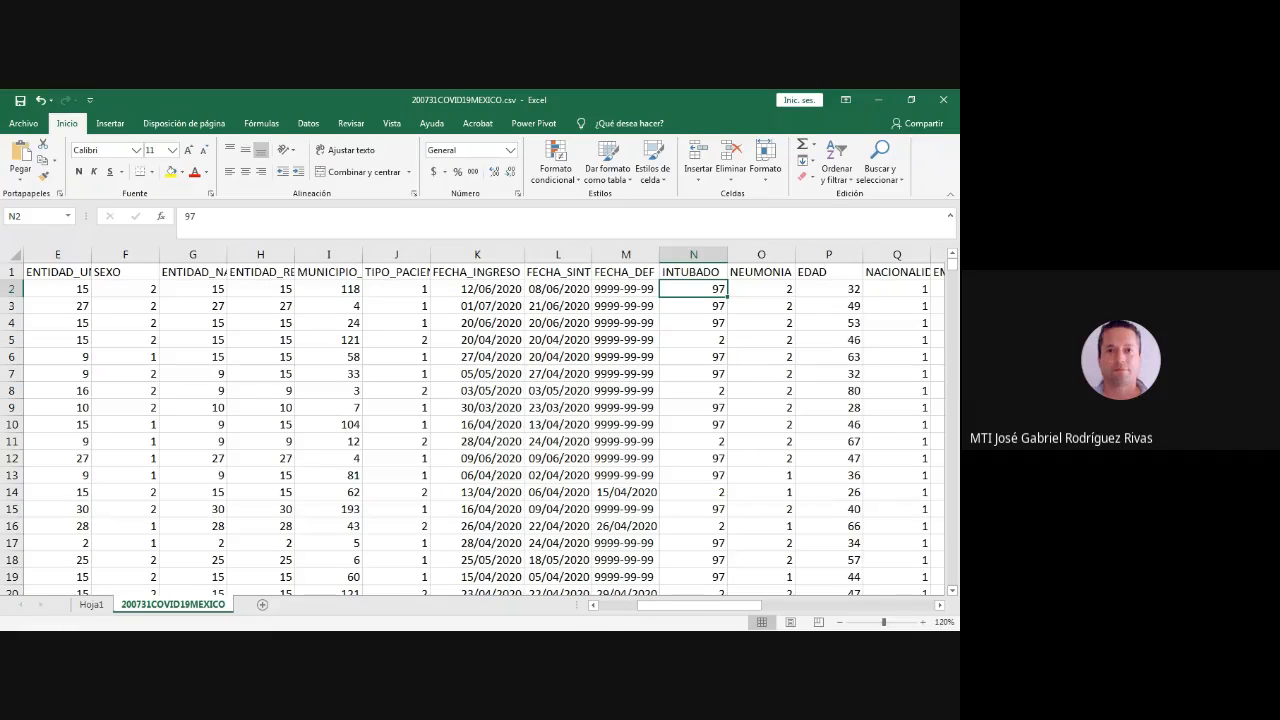
- Add the INTUBADO field to the values of the pivot table on Hoja1 and select its grand total
left_click(91, 605)
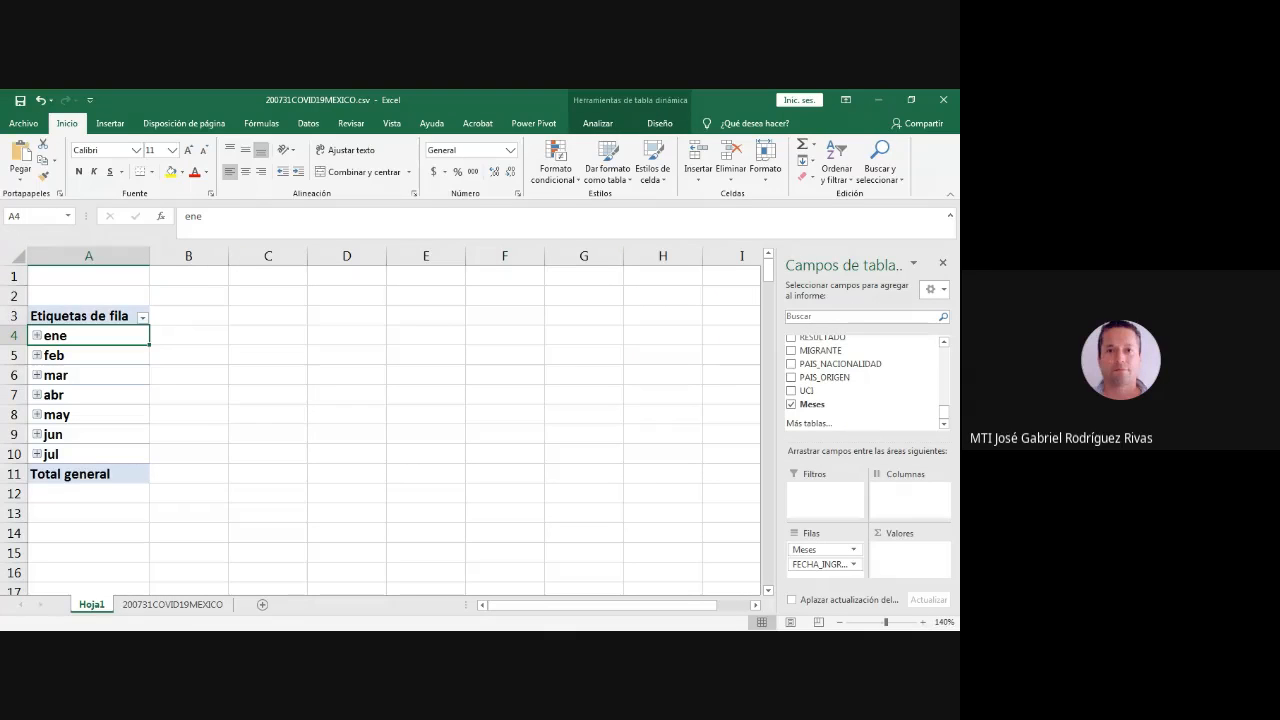
scroll(865, 380, "up", 10)
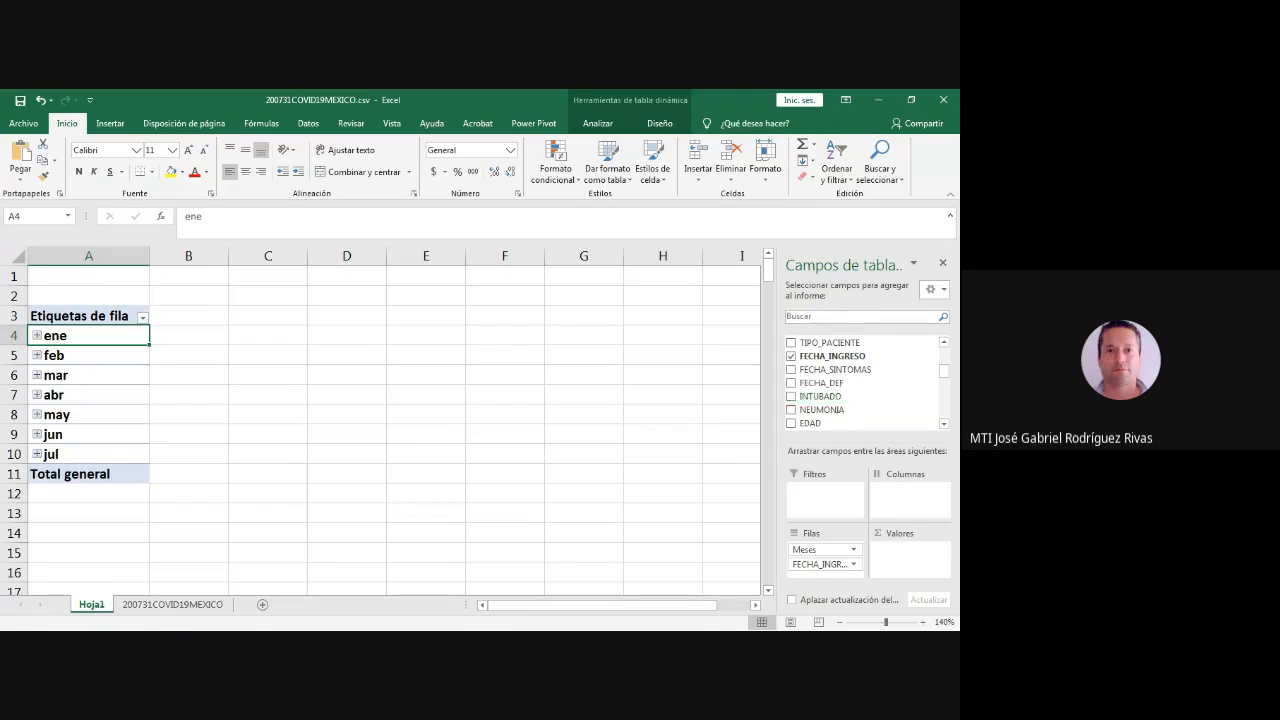
scroll(865, 396, "down", 1)
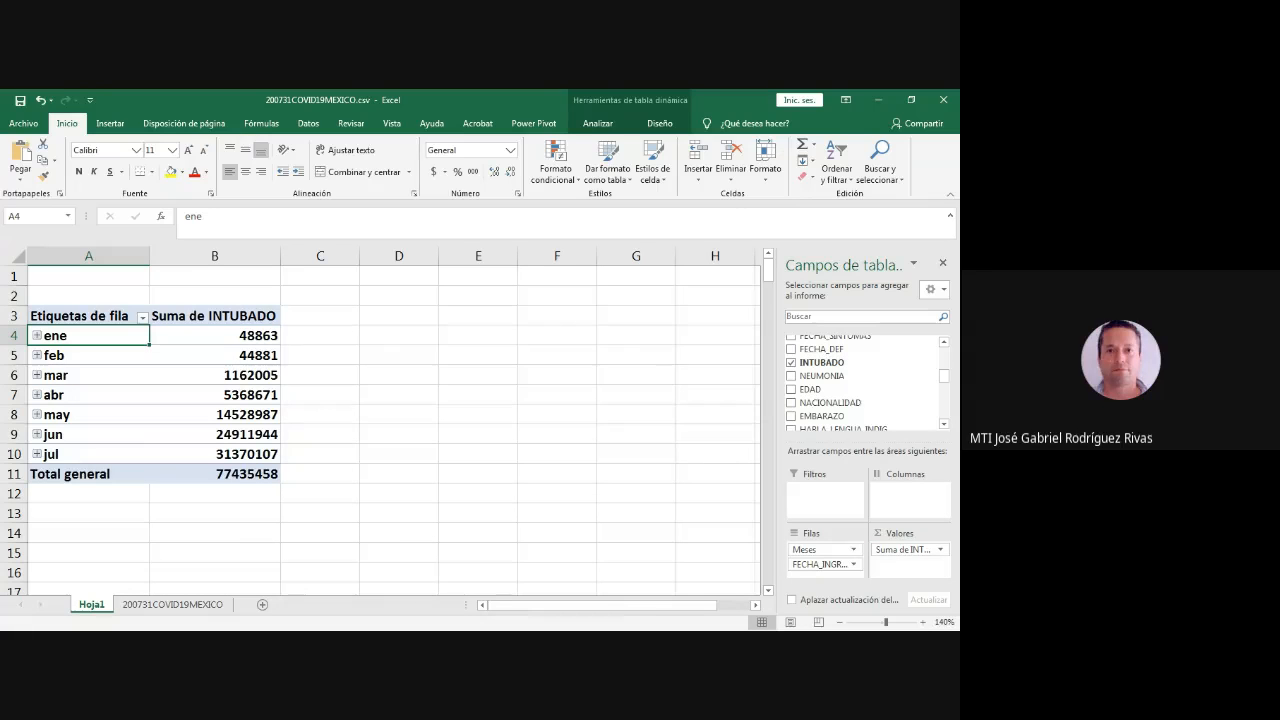
left_click(215, 473)
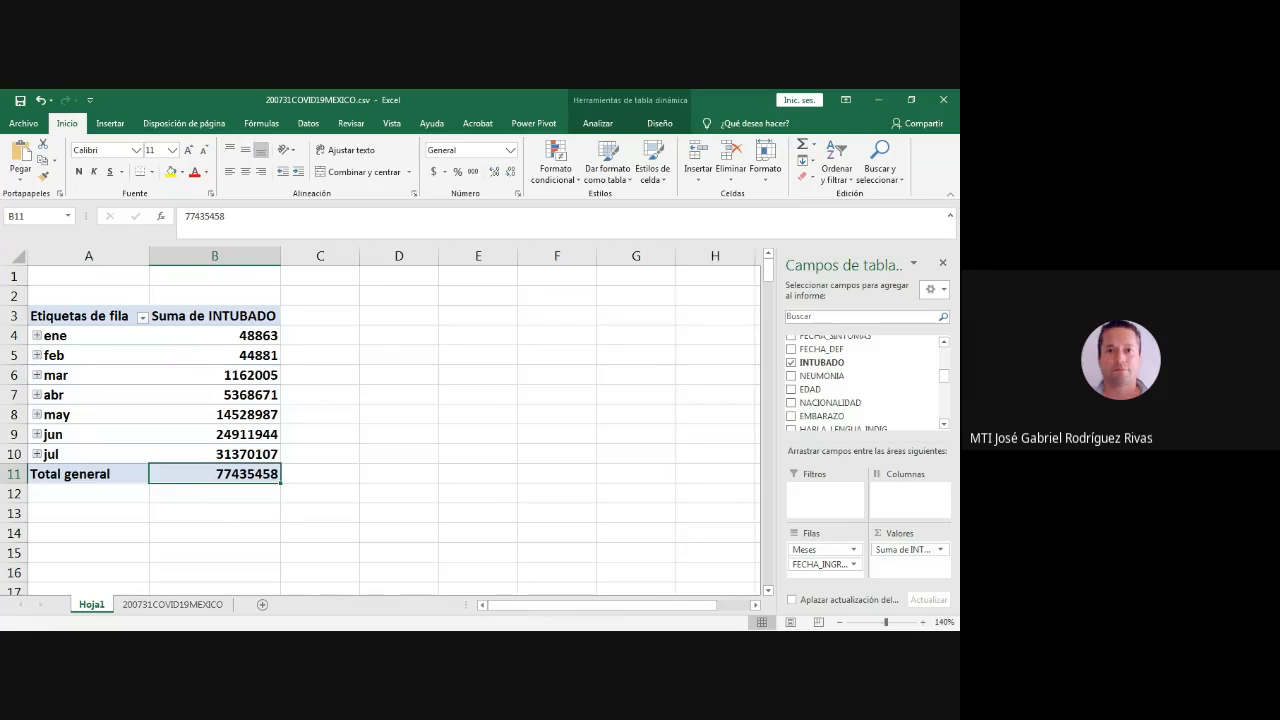
- Format the INTUBADO values in B4:B11 with a thousands separator and no decimals
left_click_drag(214, 335, 214, 473)
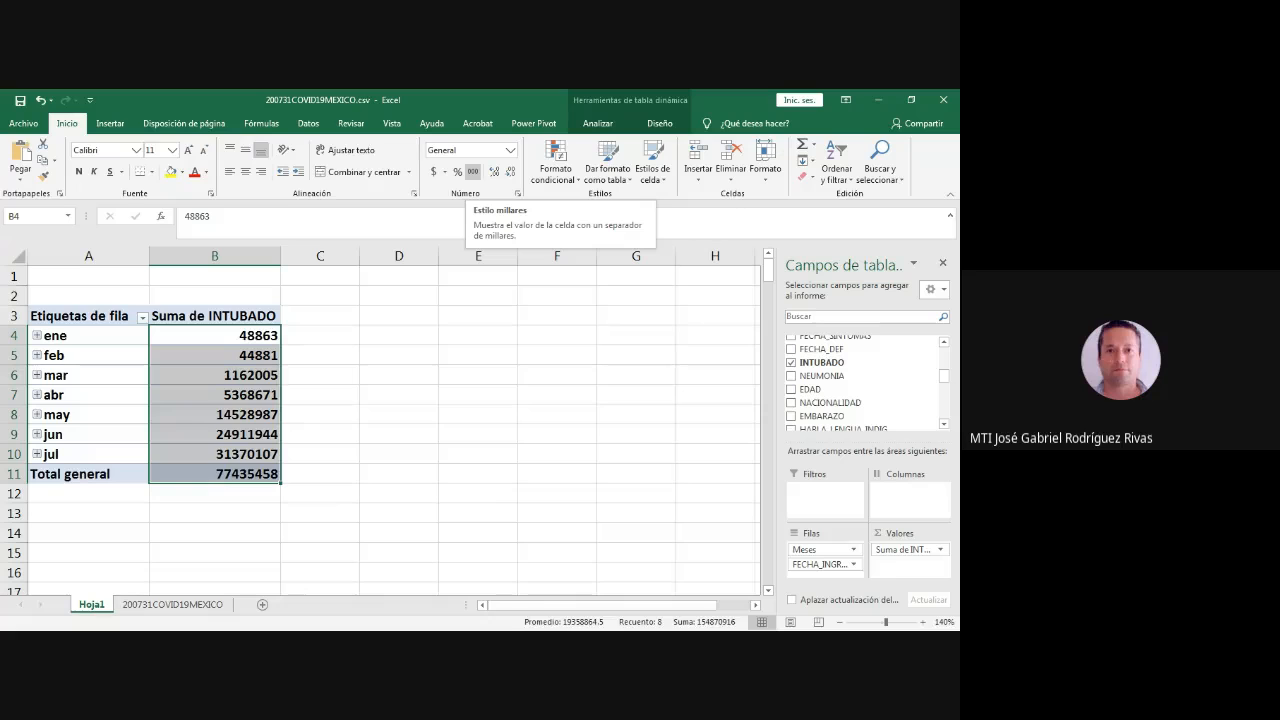
left_click(472, 171)
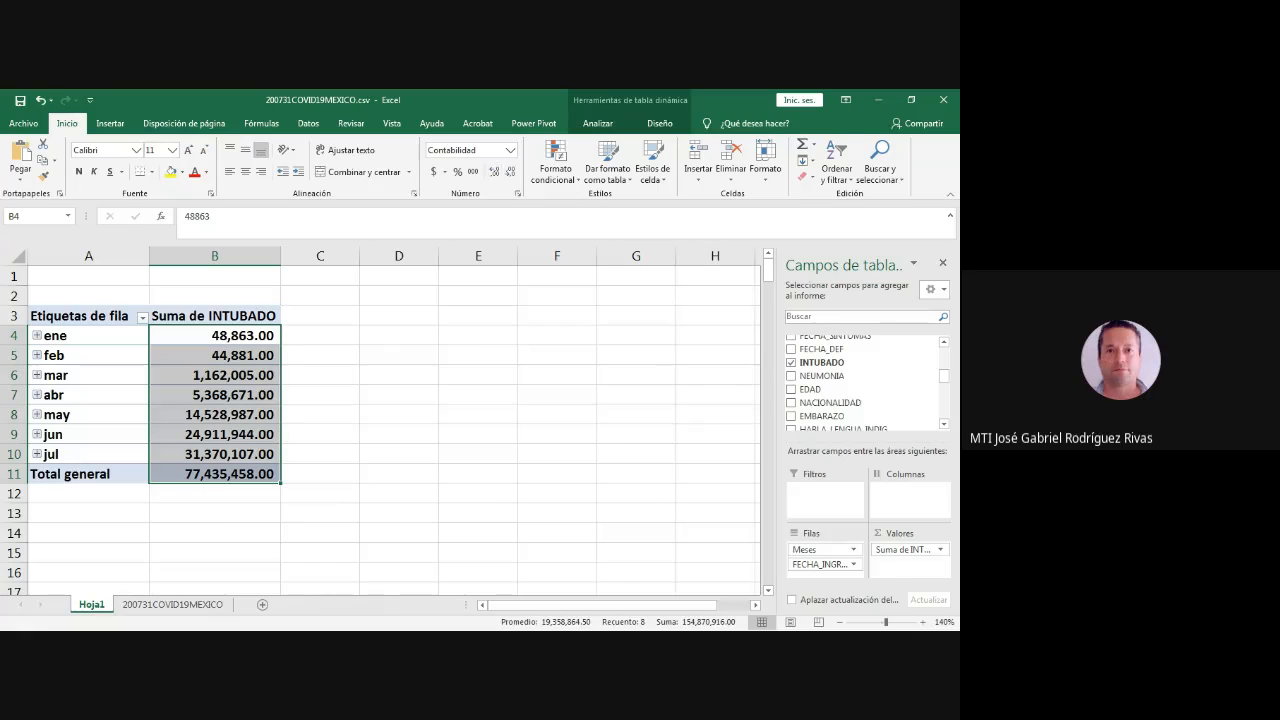
left_click(509, 171)
left_click(509, 171)
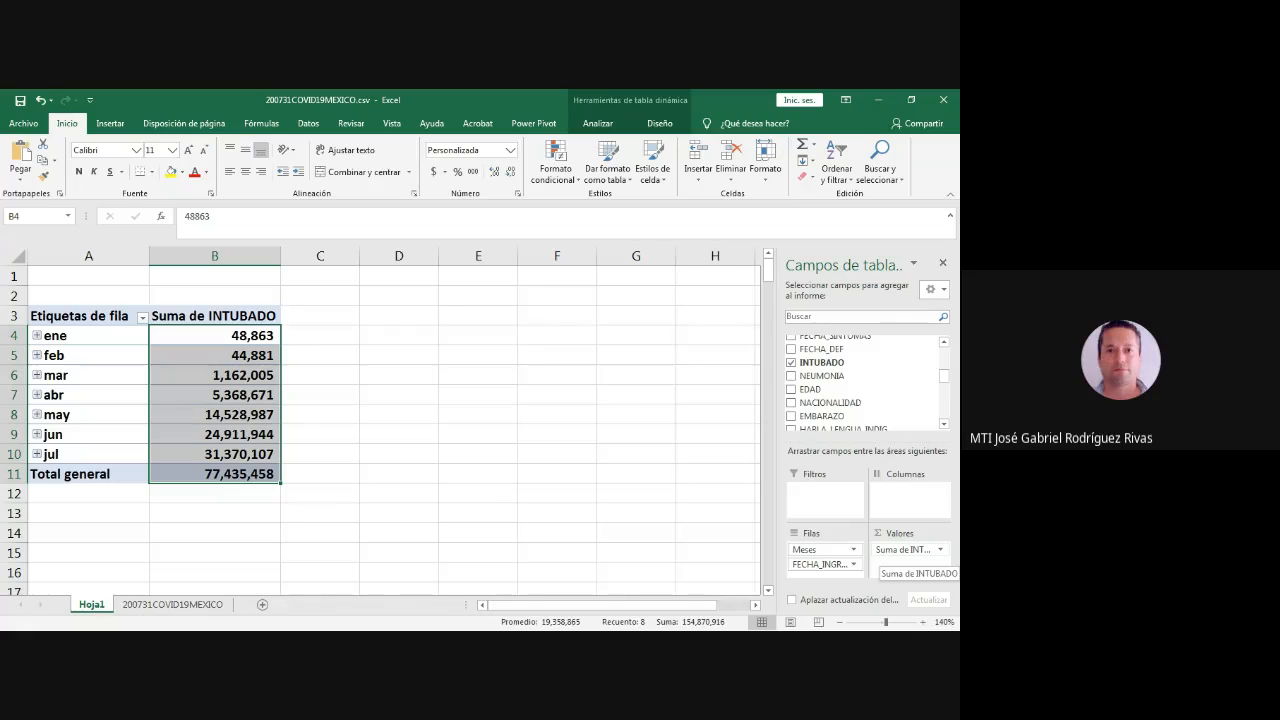
- Change the INTUBADO value field's calculation to Recuento, so the pivot table counts records instead of summing them
left_click(905, 549)
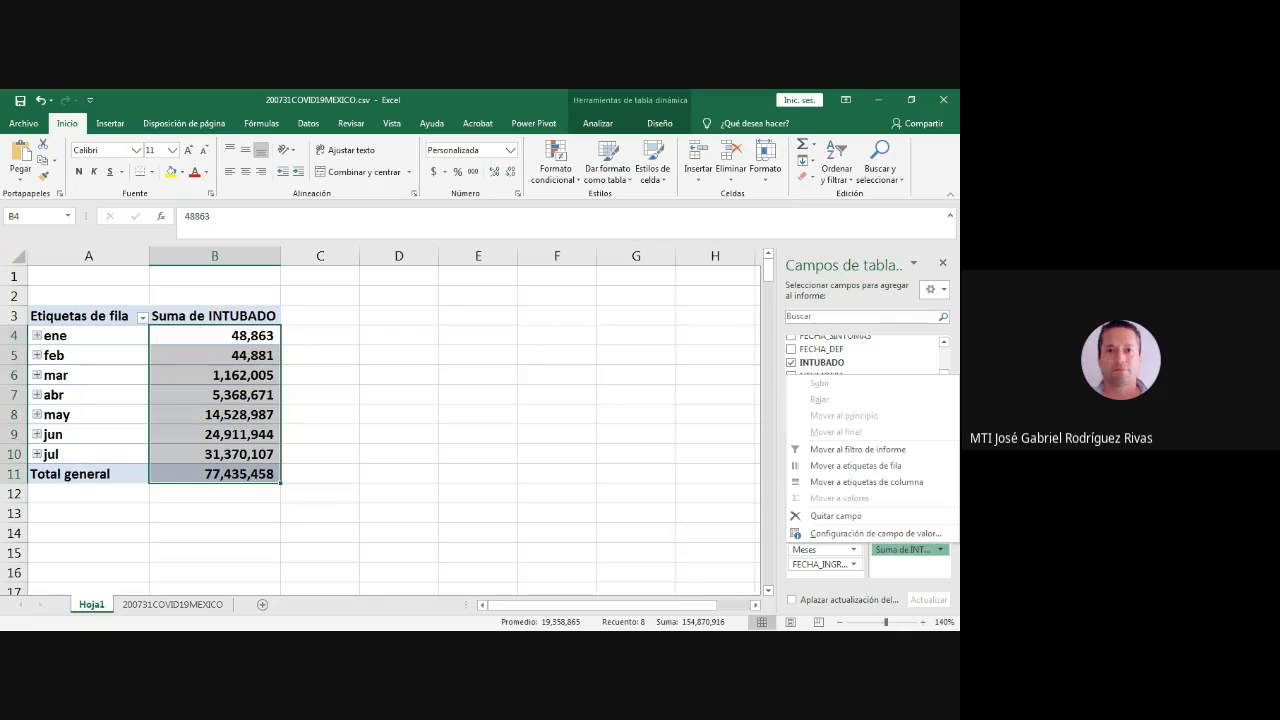
left_click(875, 533)
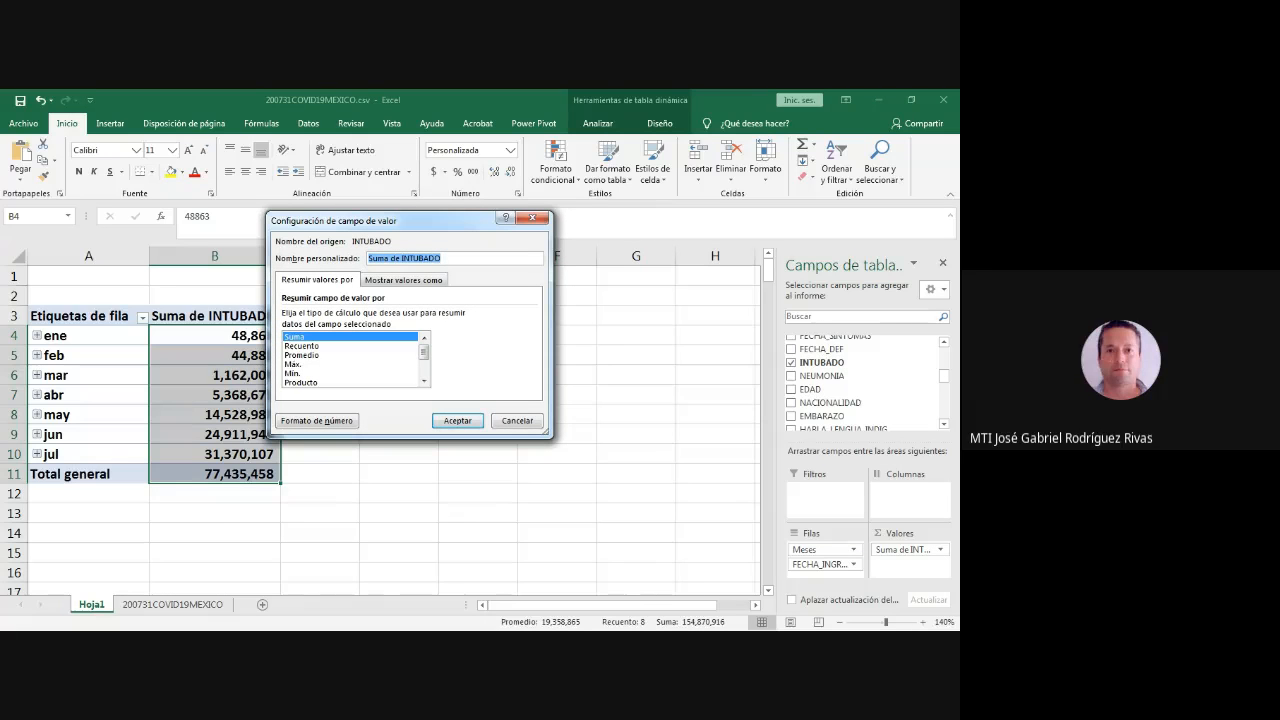
left_click(302, 346)
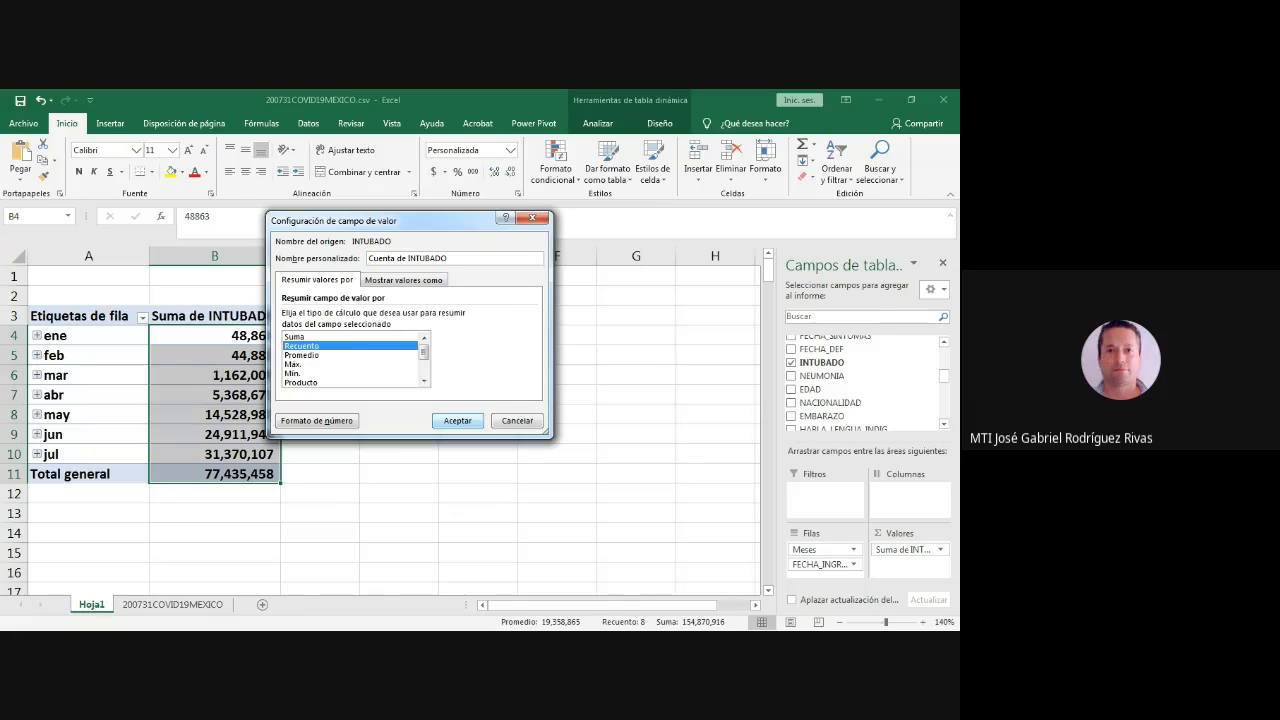
left_click(457, 420)
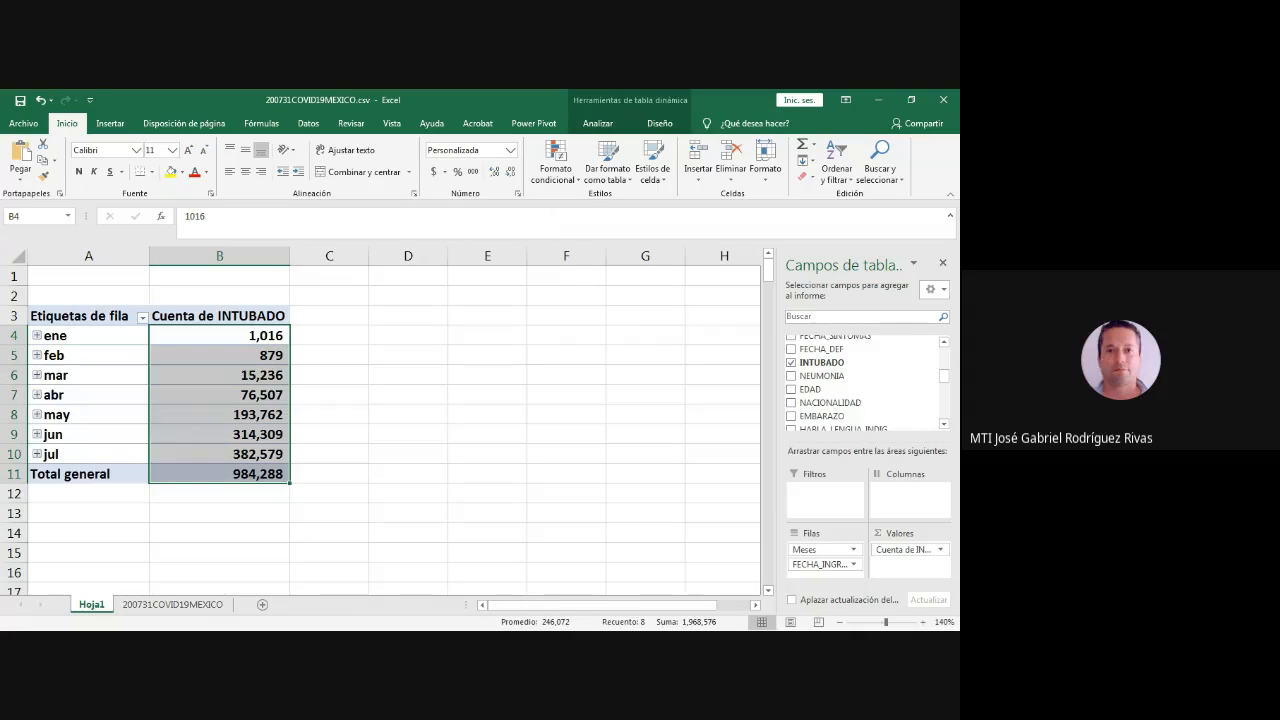
left_click(408, 454)
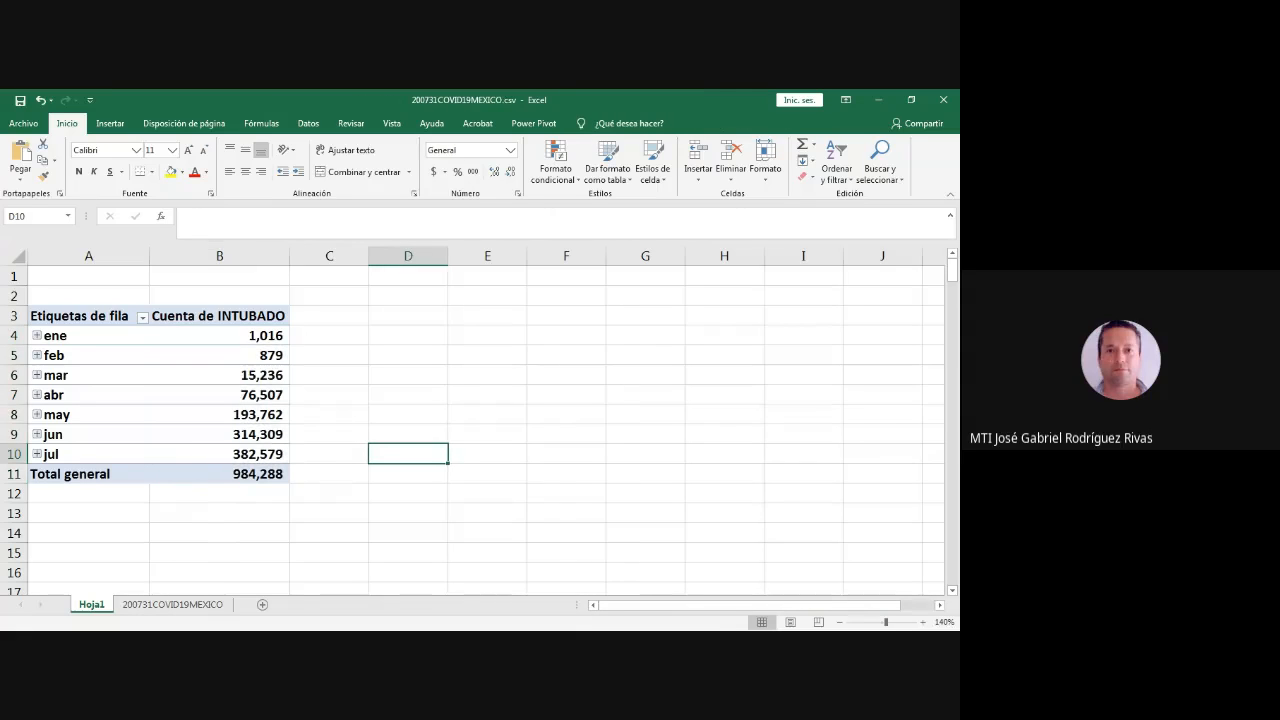
left_click(219, 434)
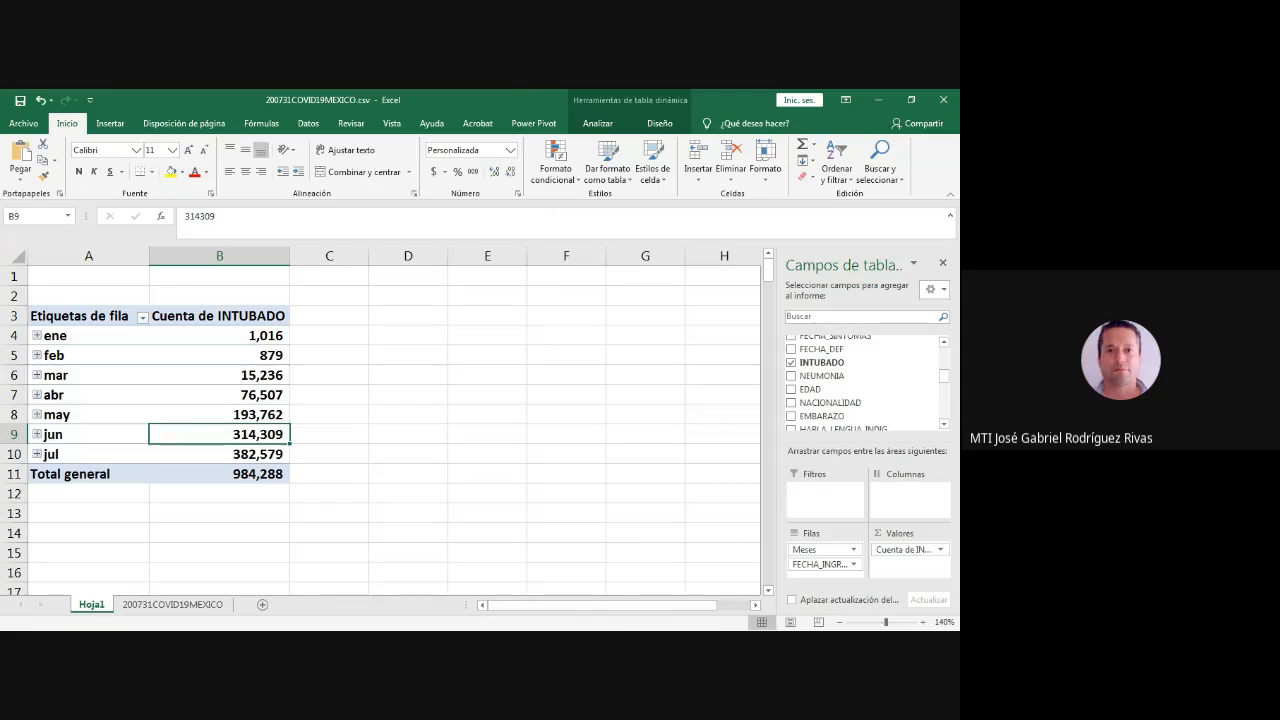
- Compare the pivot table's grand total with the number of the last data row in the 200731COVID19MEXICO sheet
left_click(240, 474)
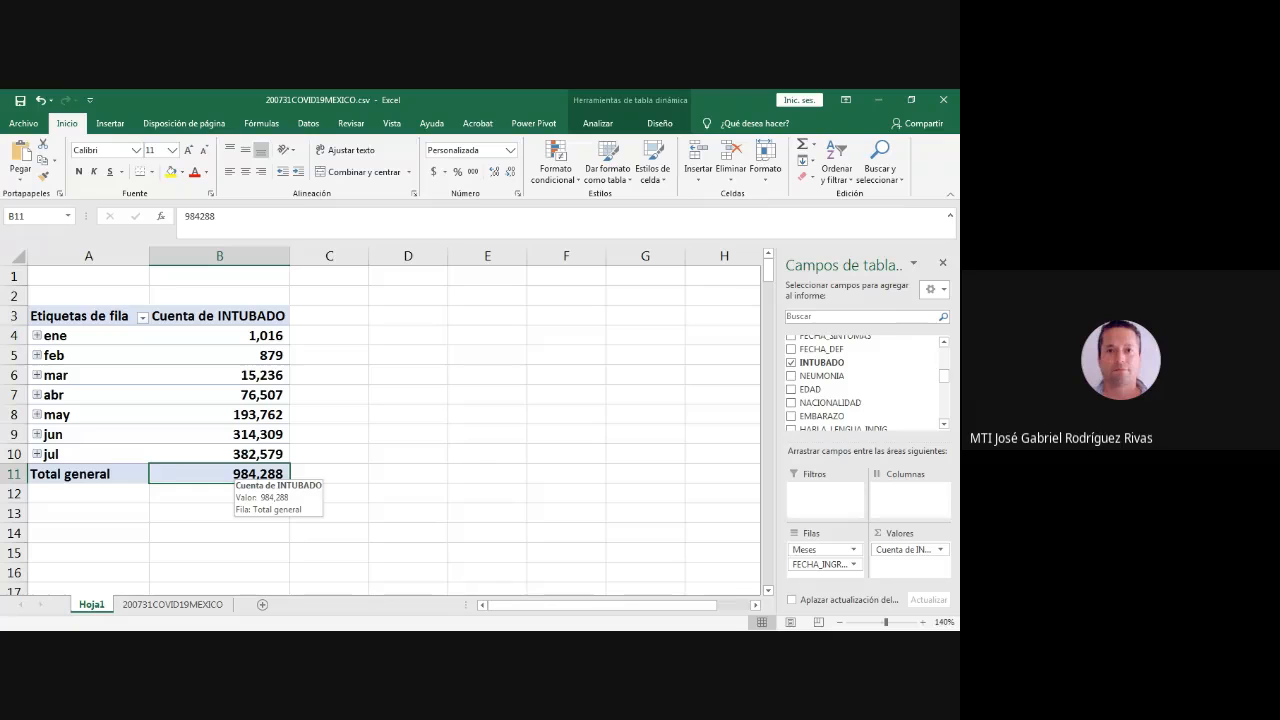
left_click(173, 604)
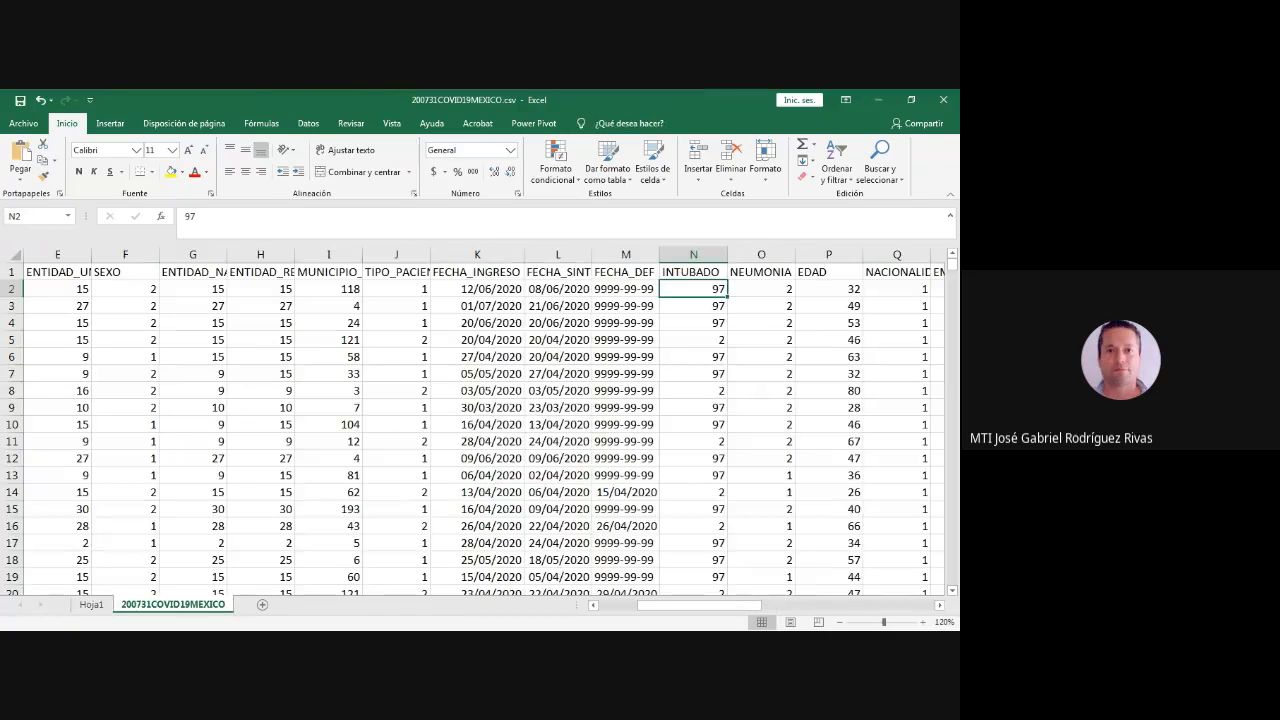
left_click(126, 526)
scroll(480, 420, "left", 4)
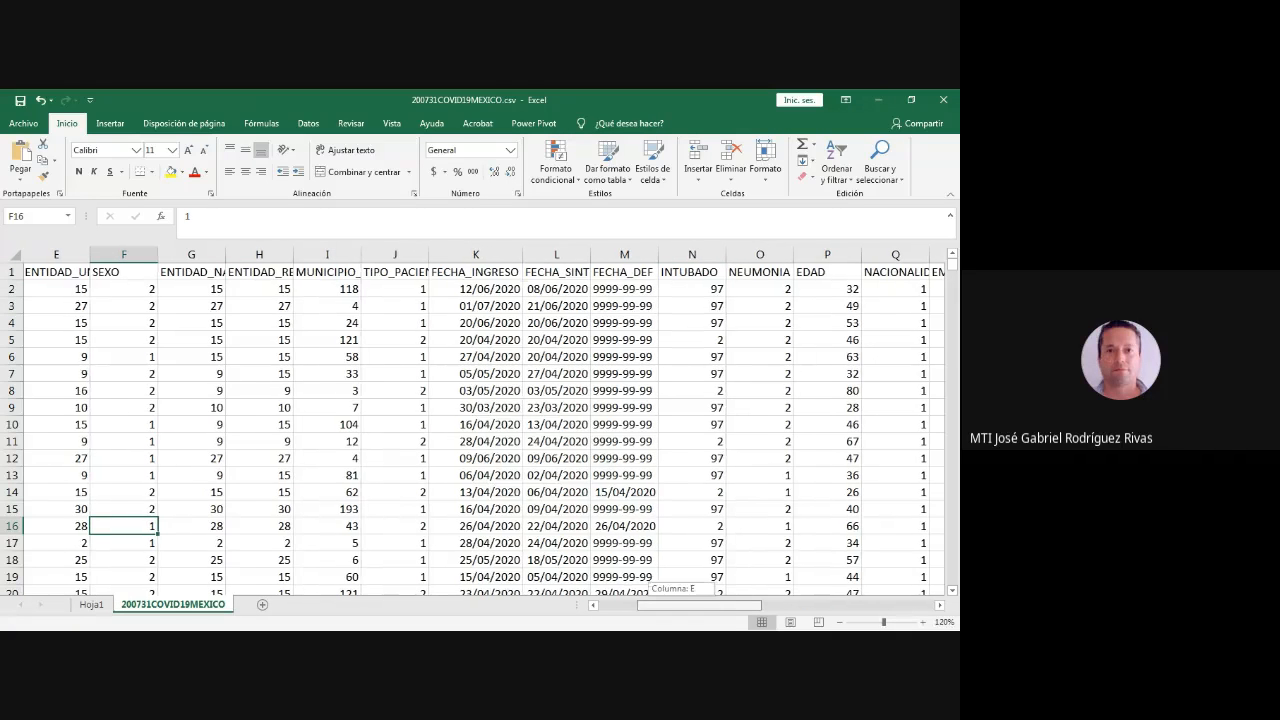
left_click(58, 492)
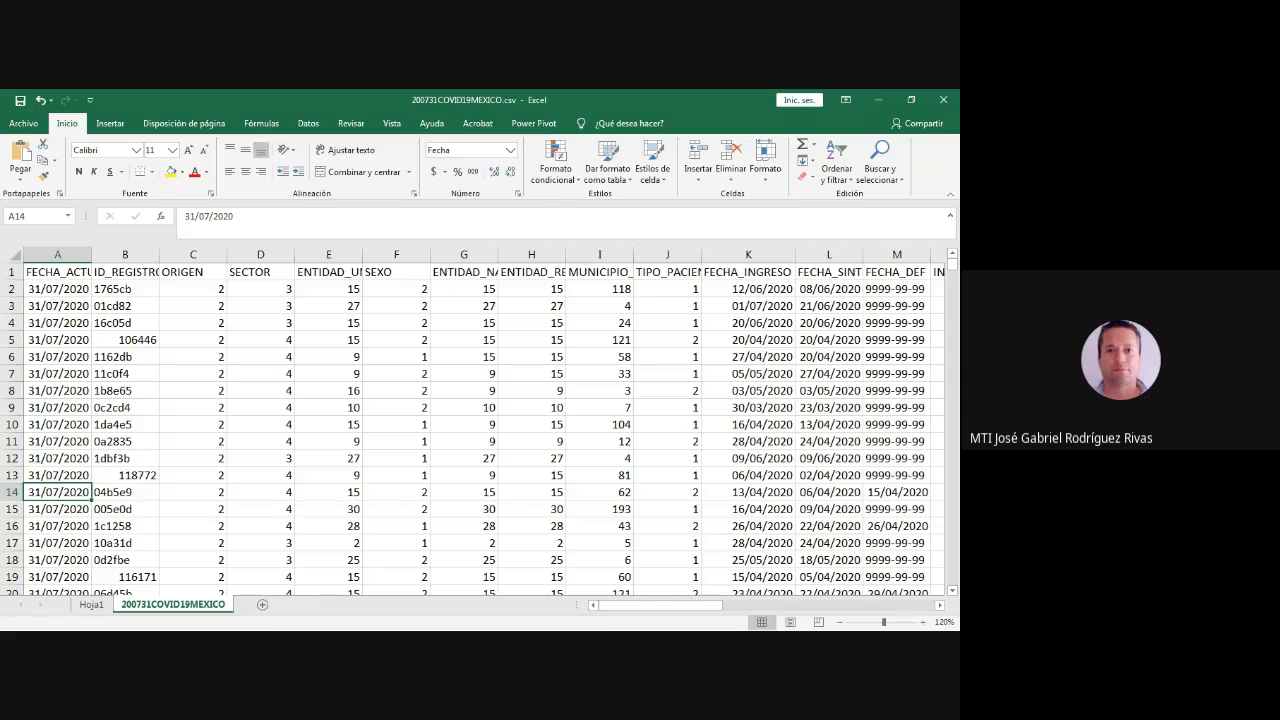
key("ctrl+Down")
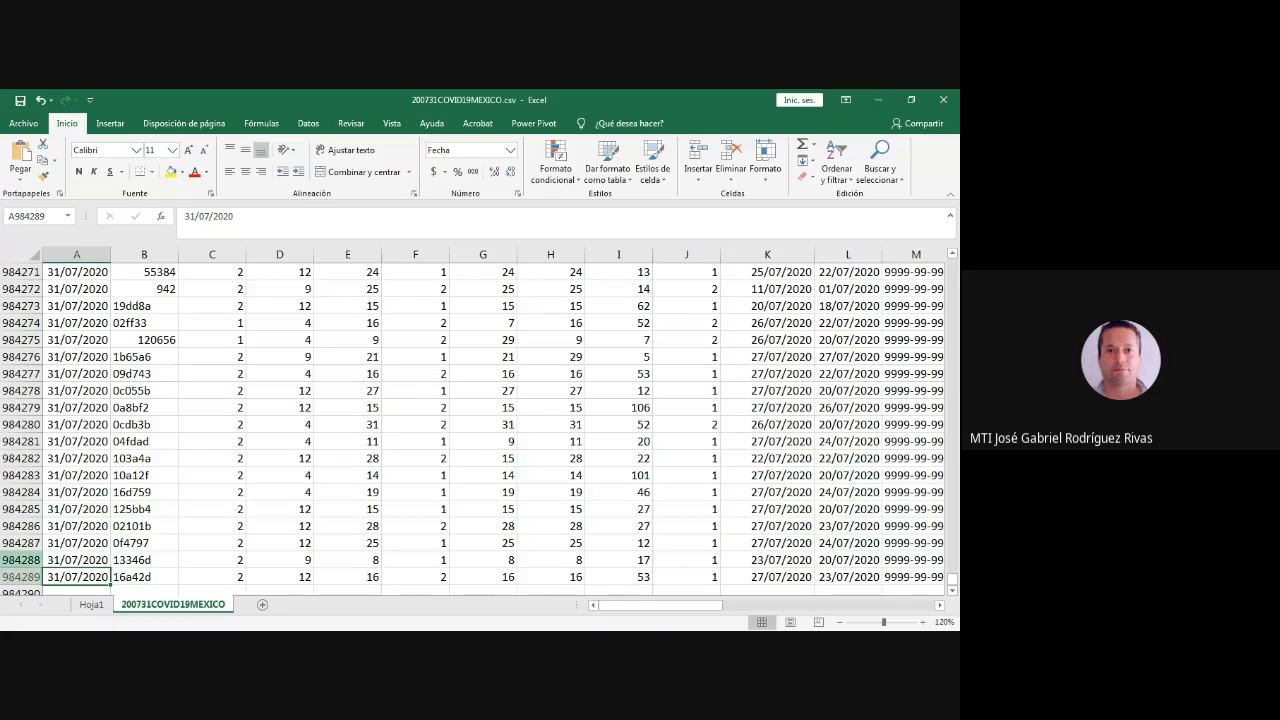
left_click(21, 560)
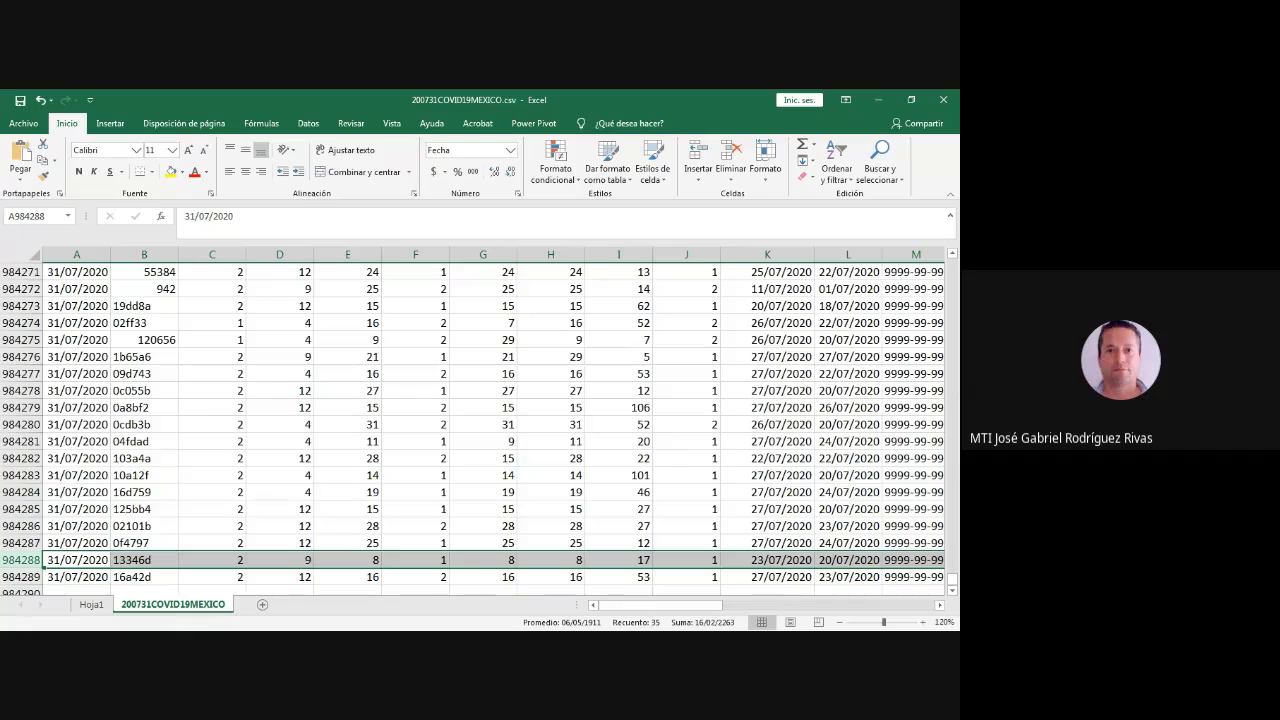
- Return to Hoja1 and expand the ene group to show the record count for each January date
left_click(91, 605)
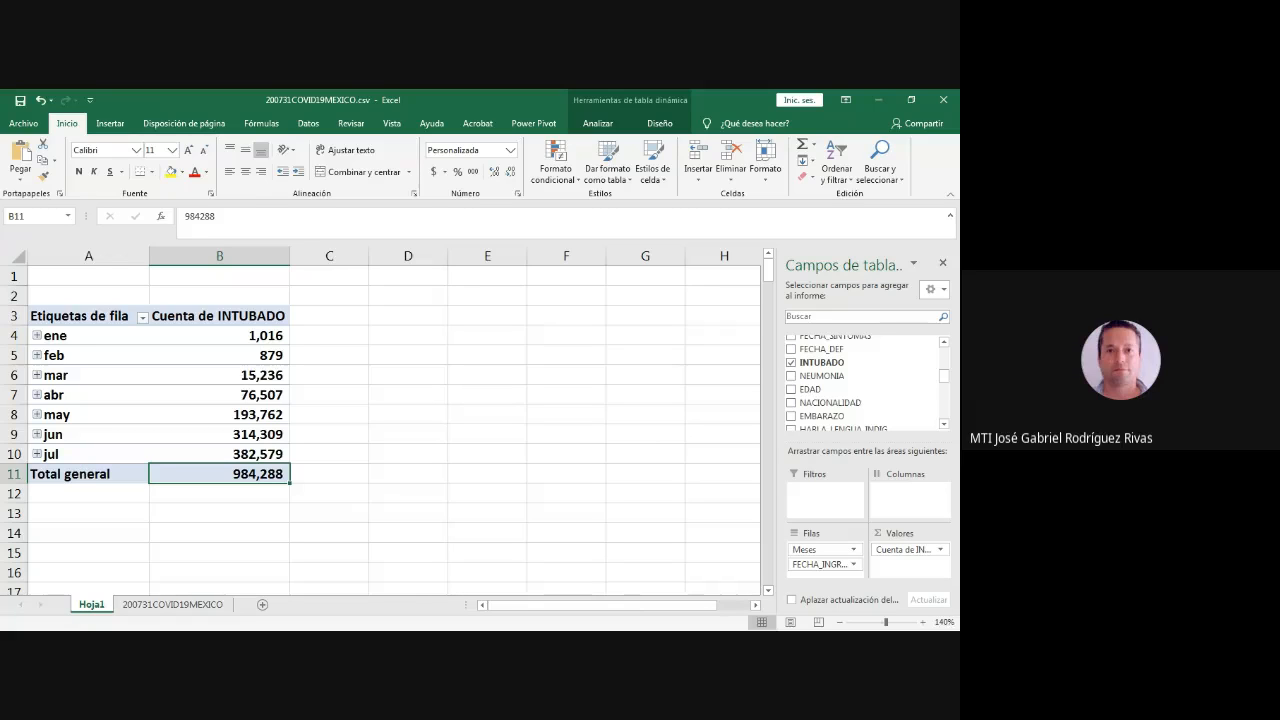
left_click(37, 336)
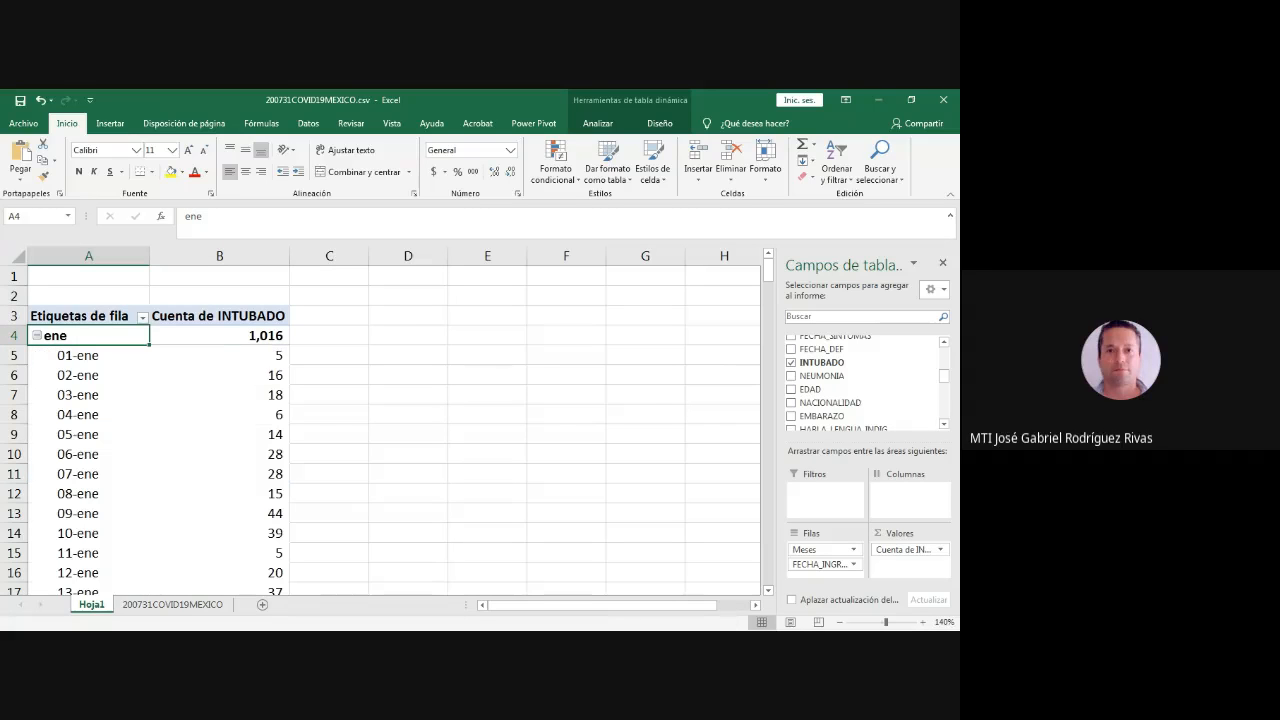
- Review the daily January record counts in the expanded ene group, continuing down to the pivot table's grand total
key("Down")
key("Down")
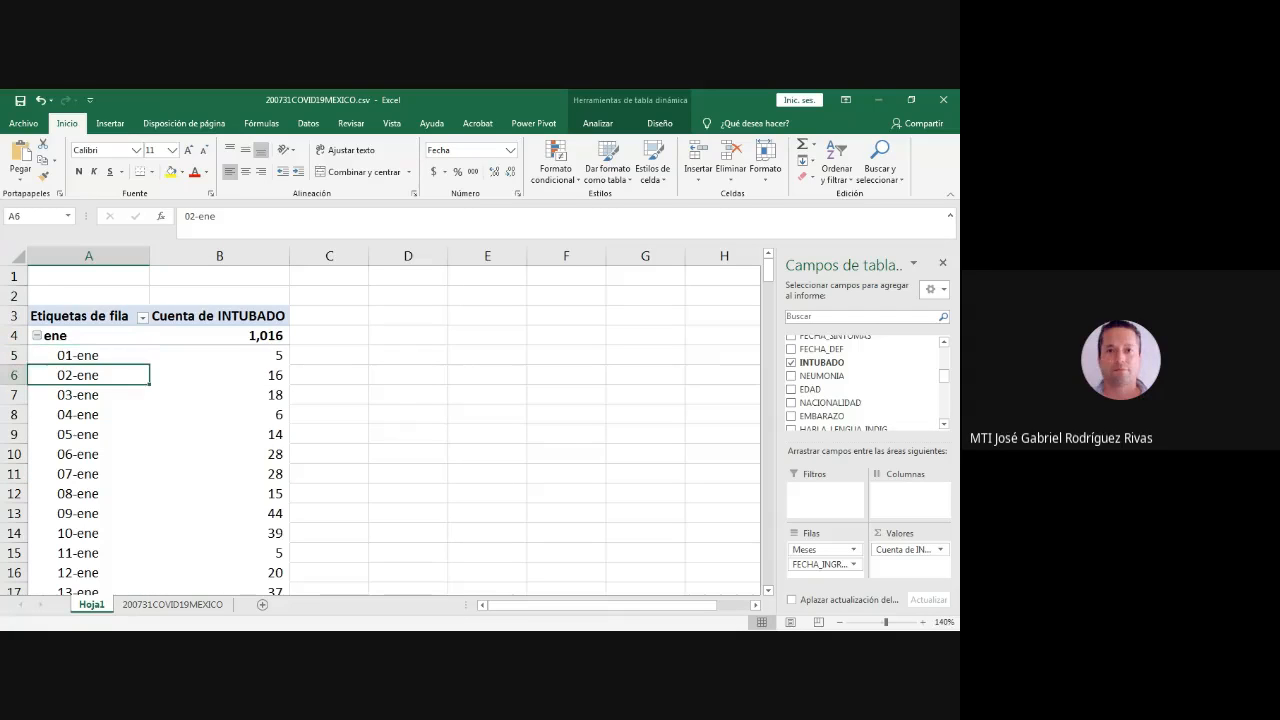
key("Down")
key("Down")
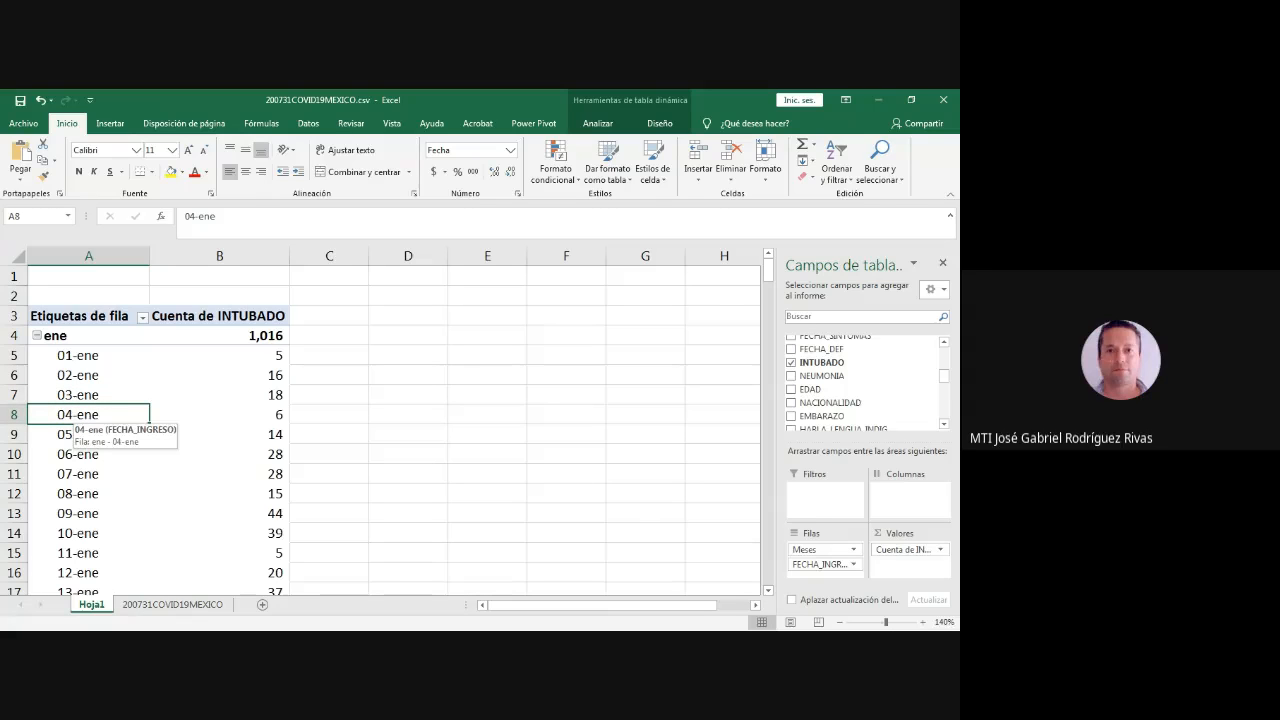
key("Down")
key("Down")
key("ctrl+space")
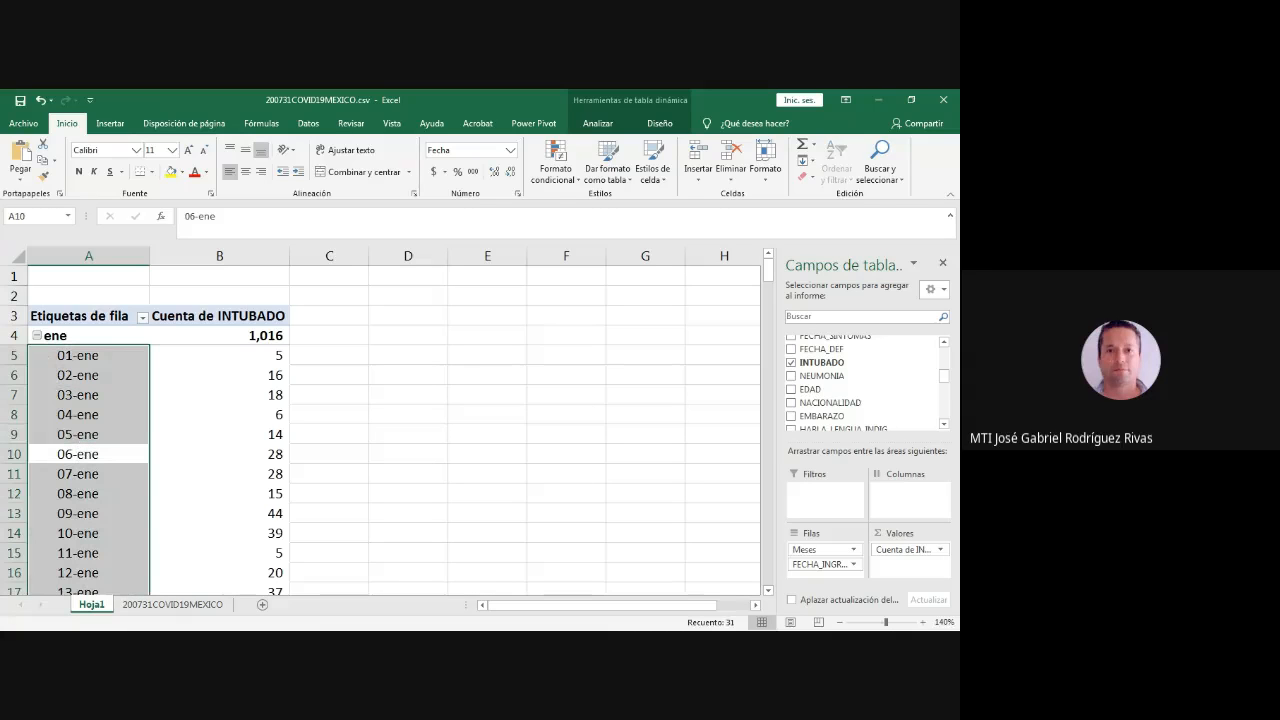
left_click(88, 391)
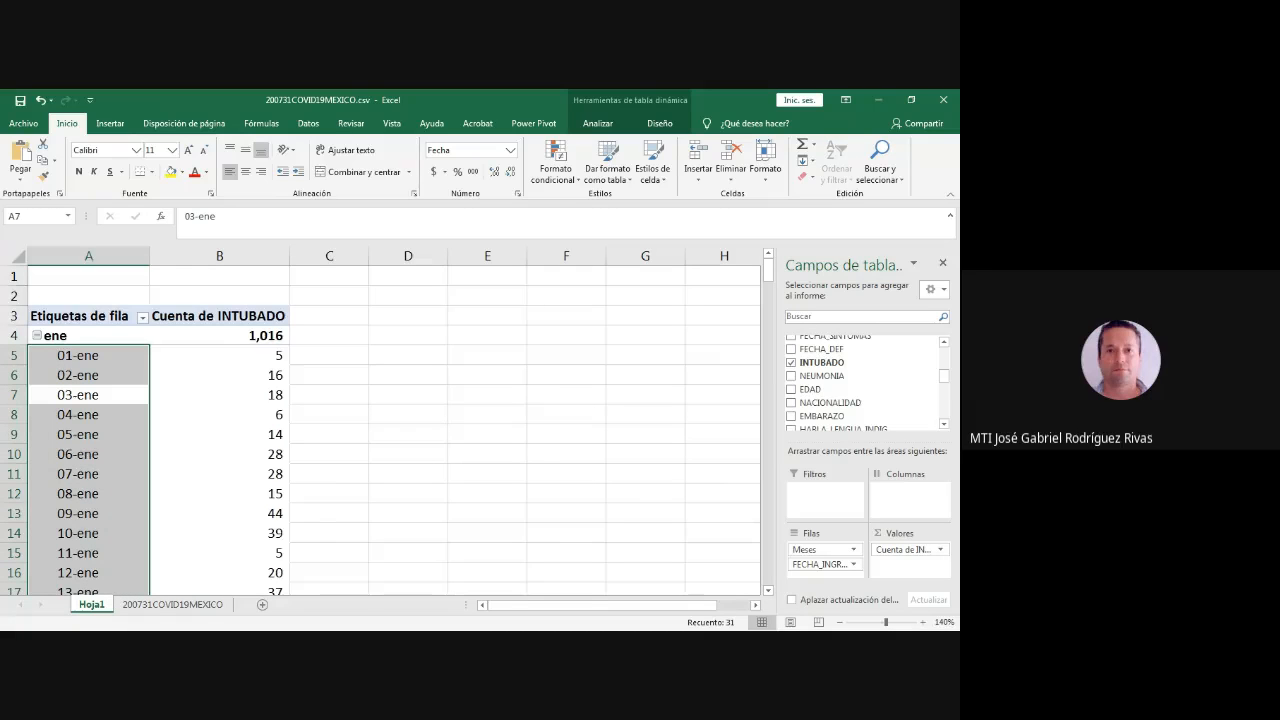
scroll(394, 430, "down", 7)
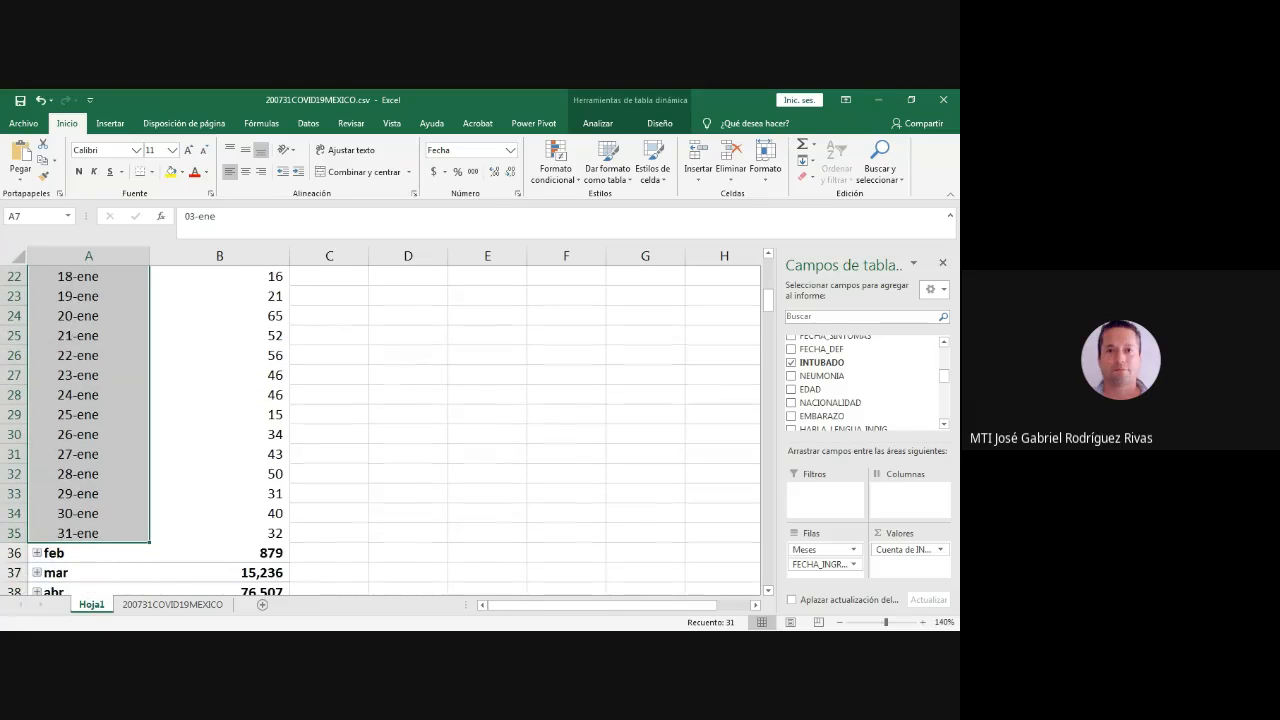
scroll(394, 430, "down", 2)
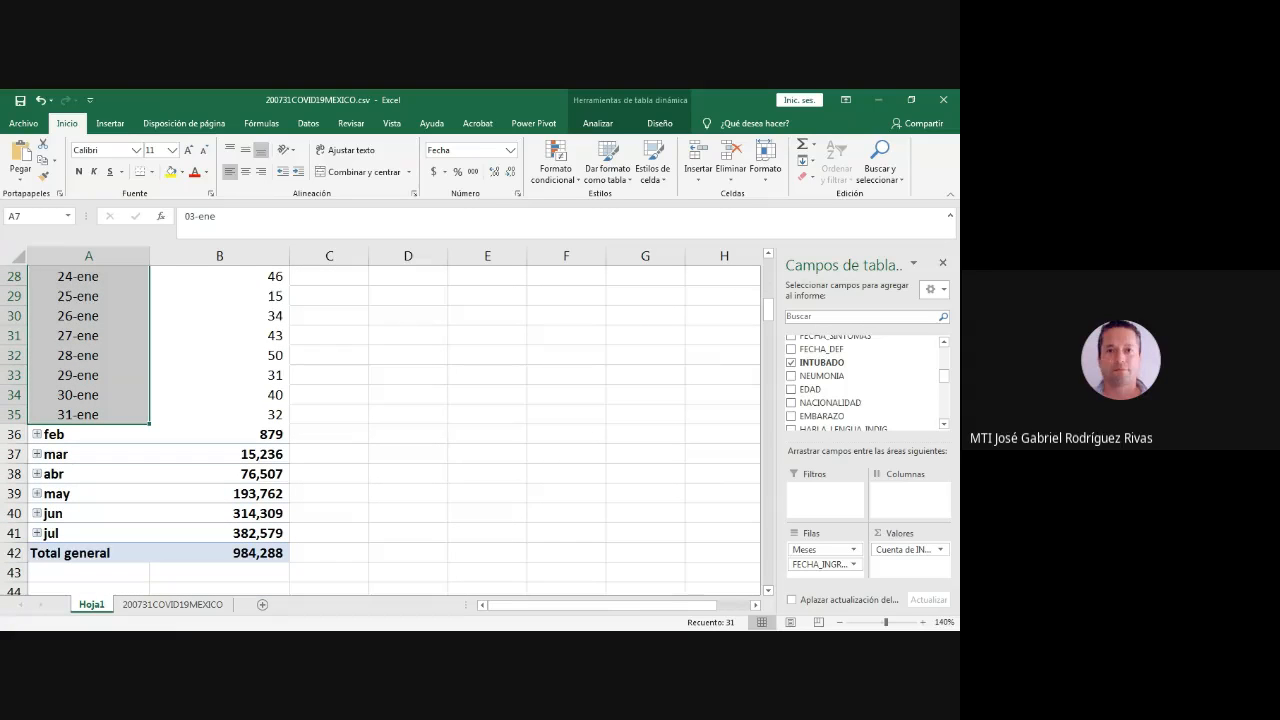
- Expand the feb group to view its daily counts, and collapse the feb and ene groups back to monthly rows
left_click(37, 434)
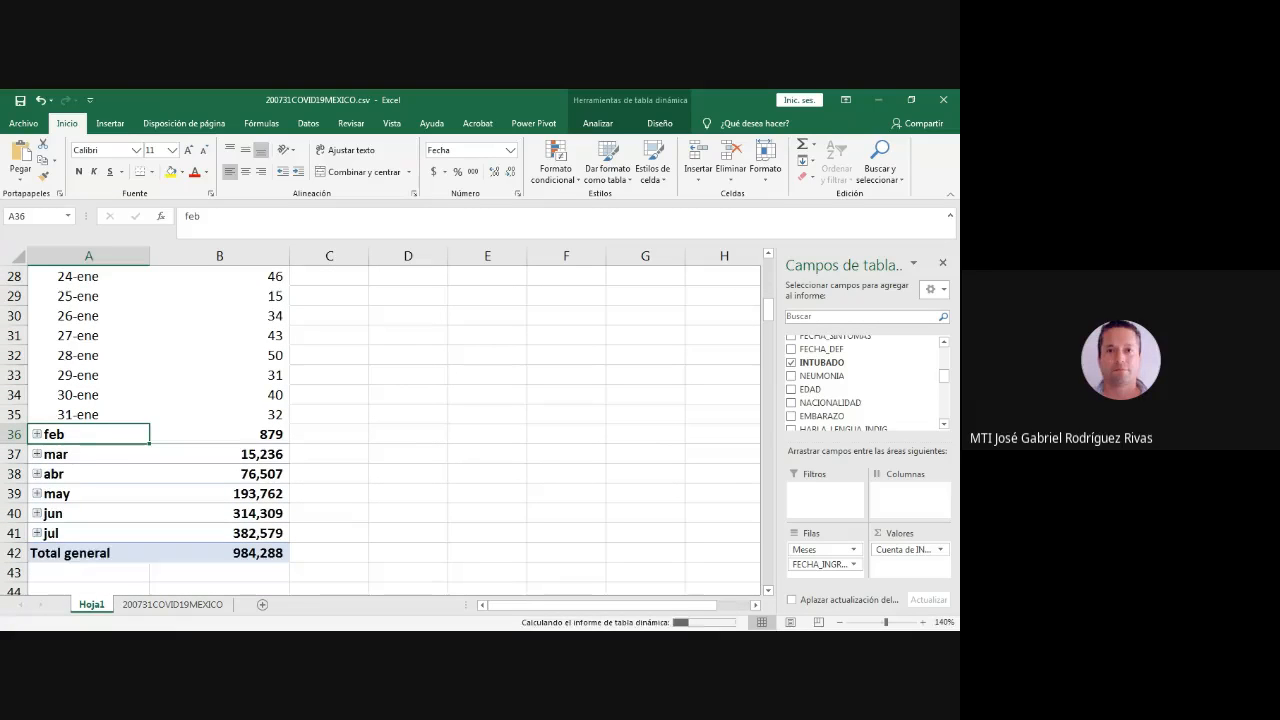
scroll(394, 430, "down", 6)
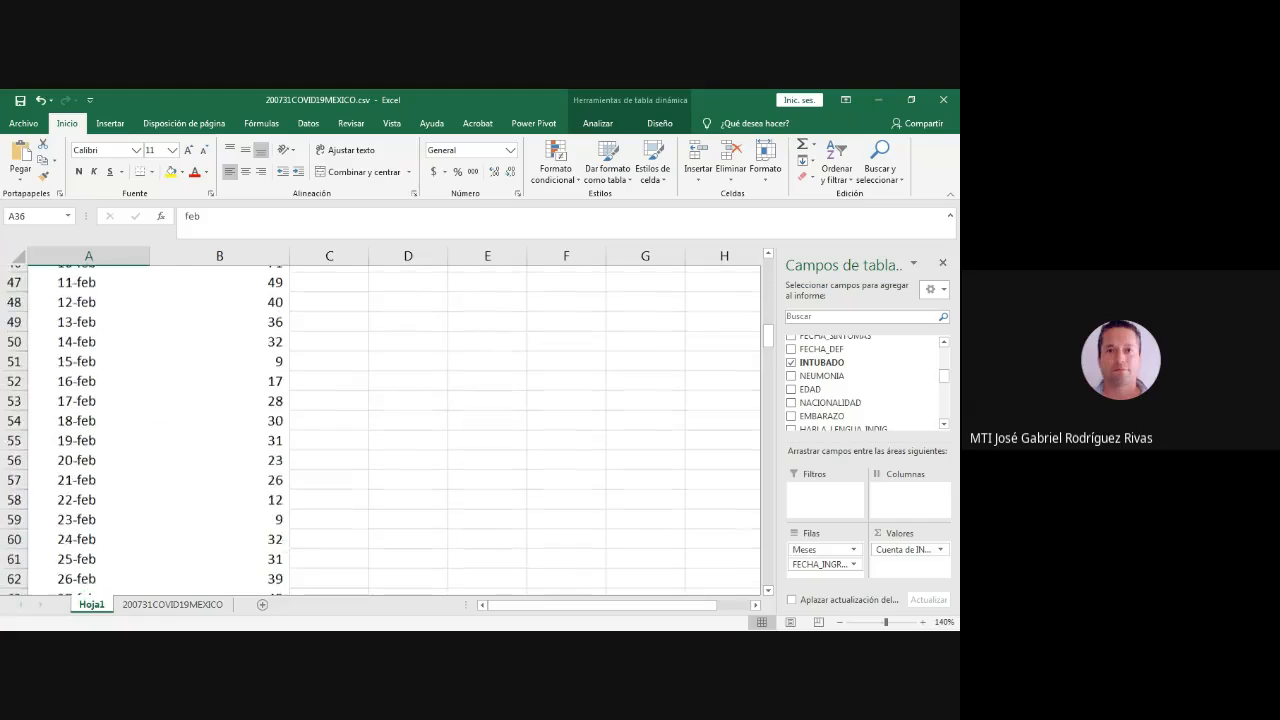
scroll(394, 430, "up", 7)
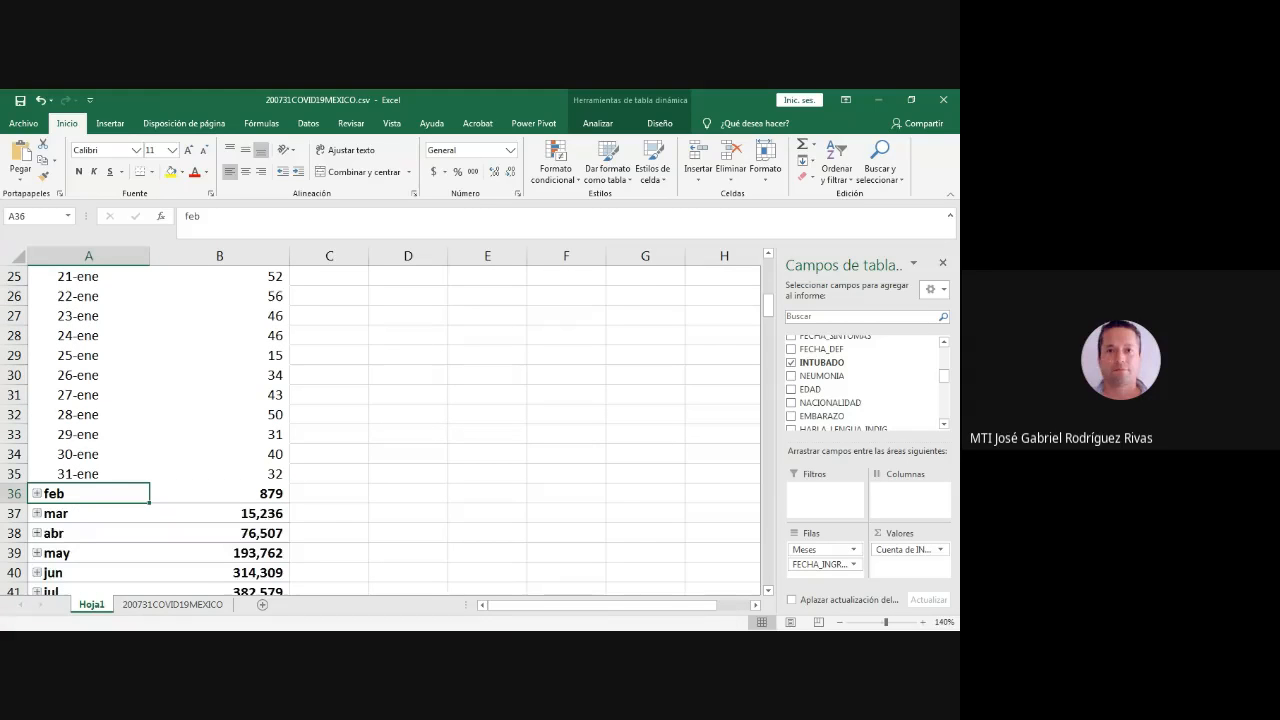
scroll(394, 430, "up", 5)
scroll(394, 430, "up", 3)
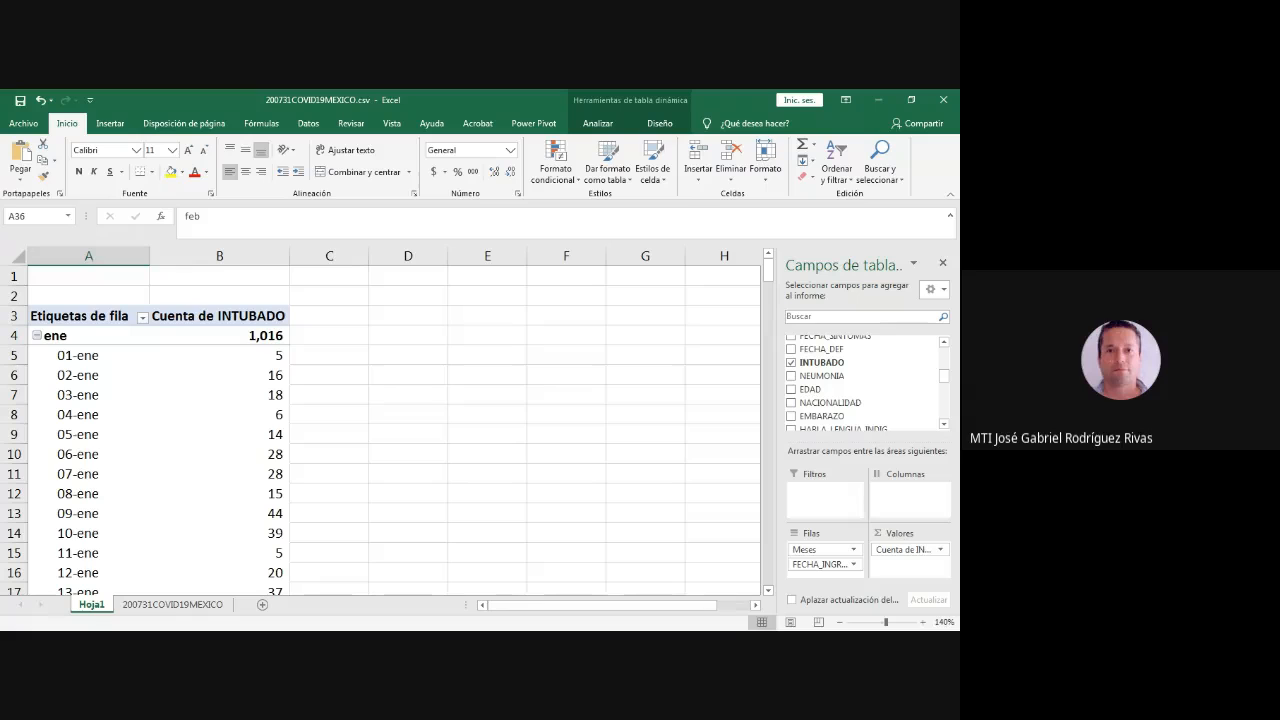
left_click(37, 336)
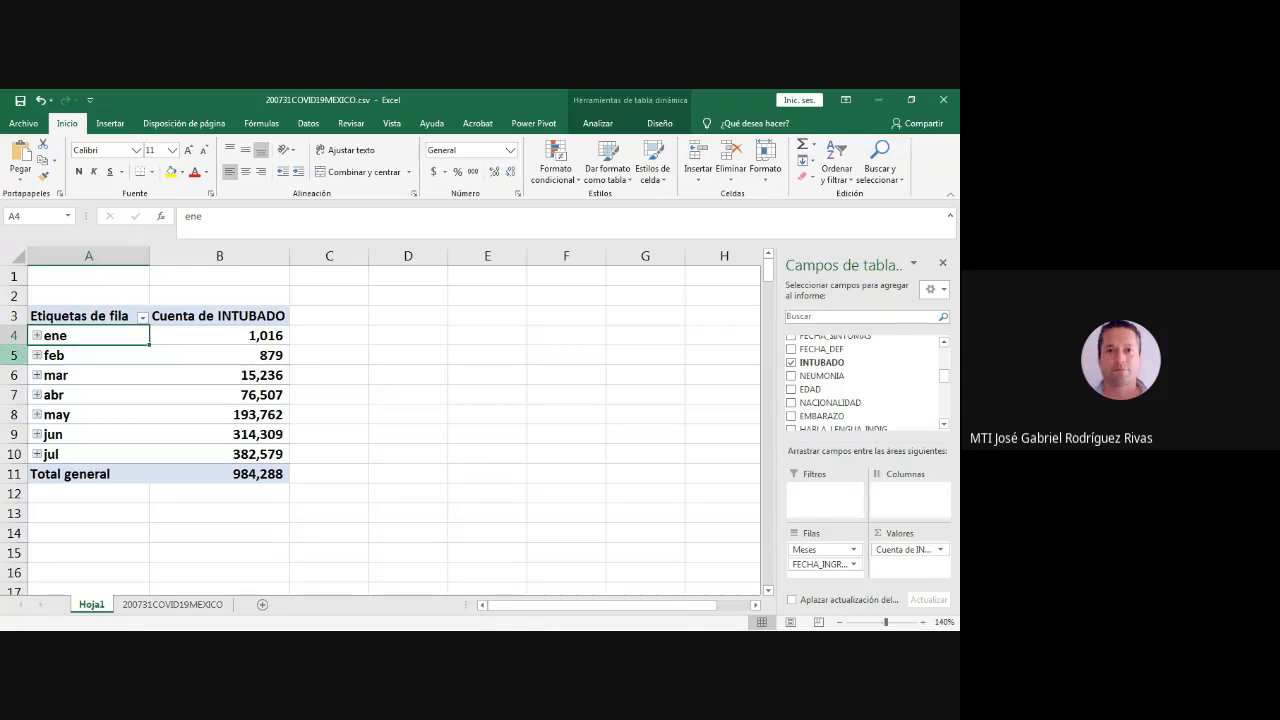
- Add NEUMONIA as a second value field in the pivot table and set its calculation to Recuento
key("alt+Tab")
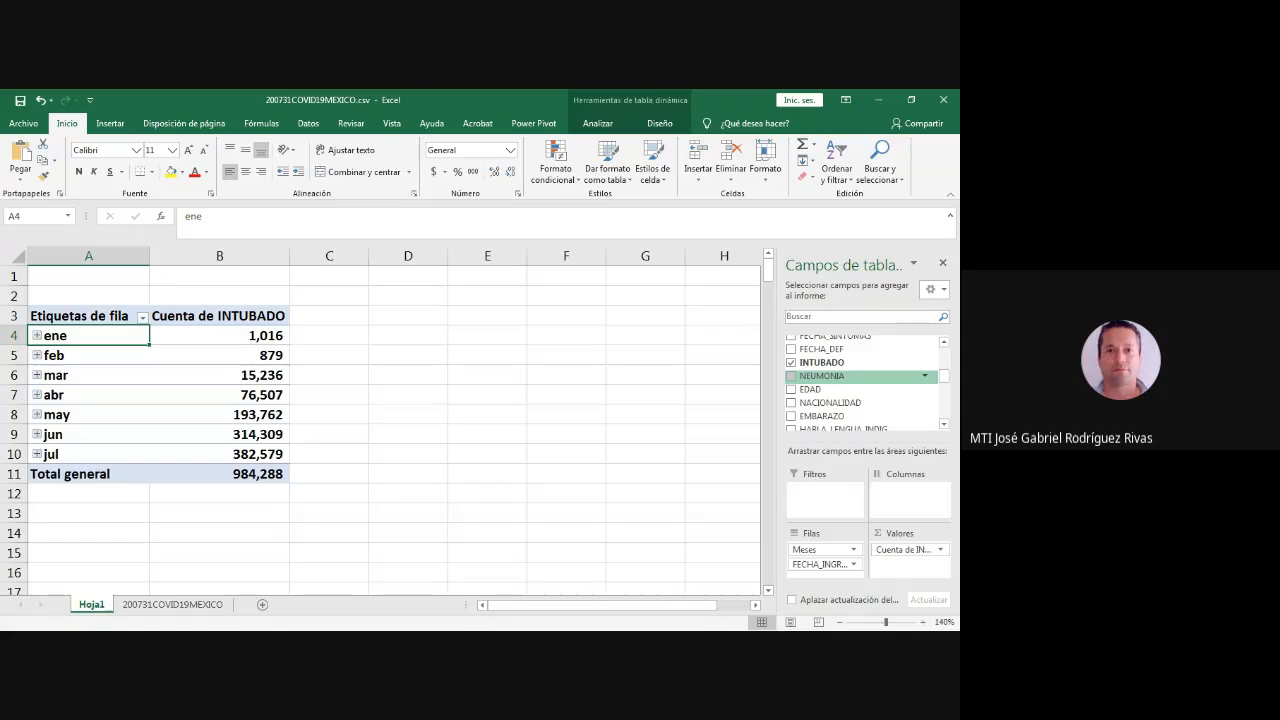
left_click_drag(840, 376, 909, 560)
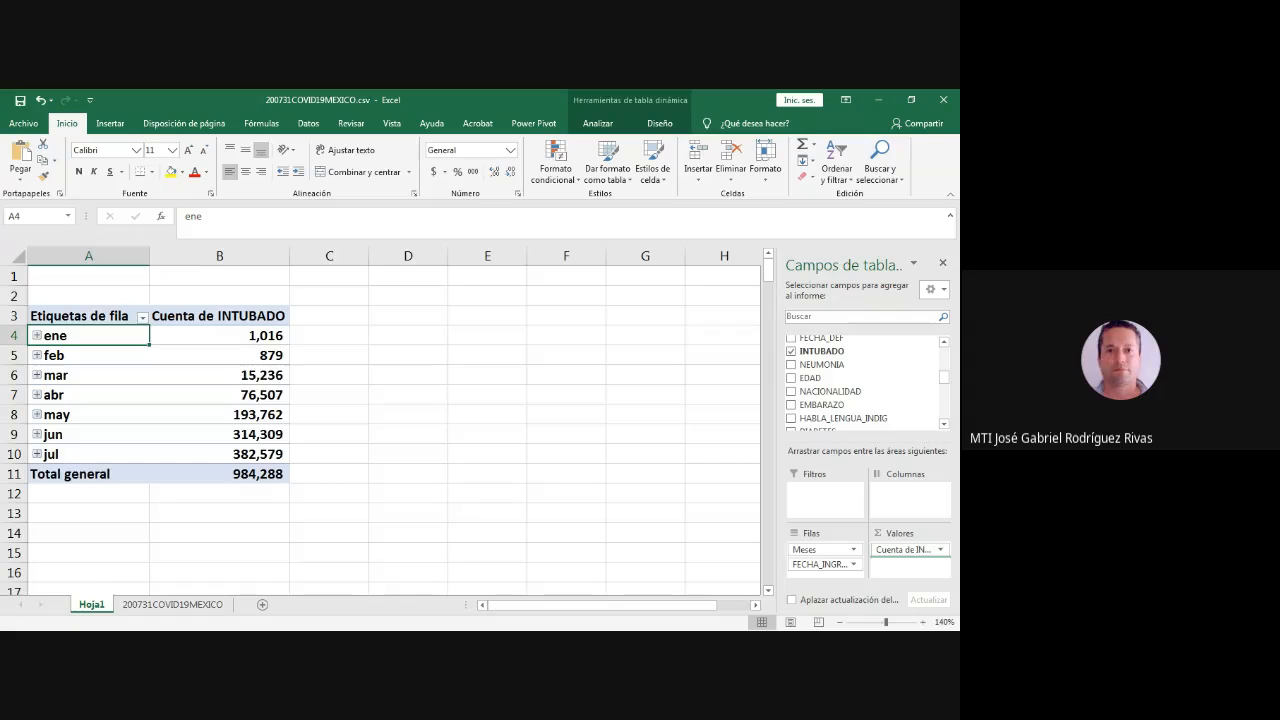
left_click_drag(909, 560, 909, 564)
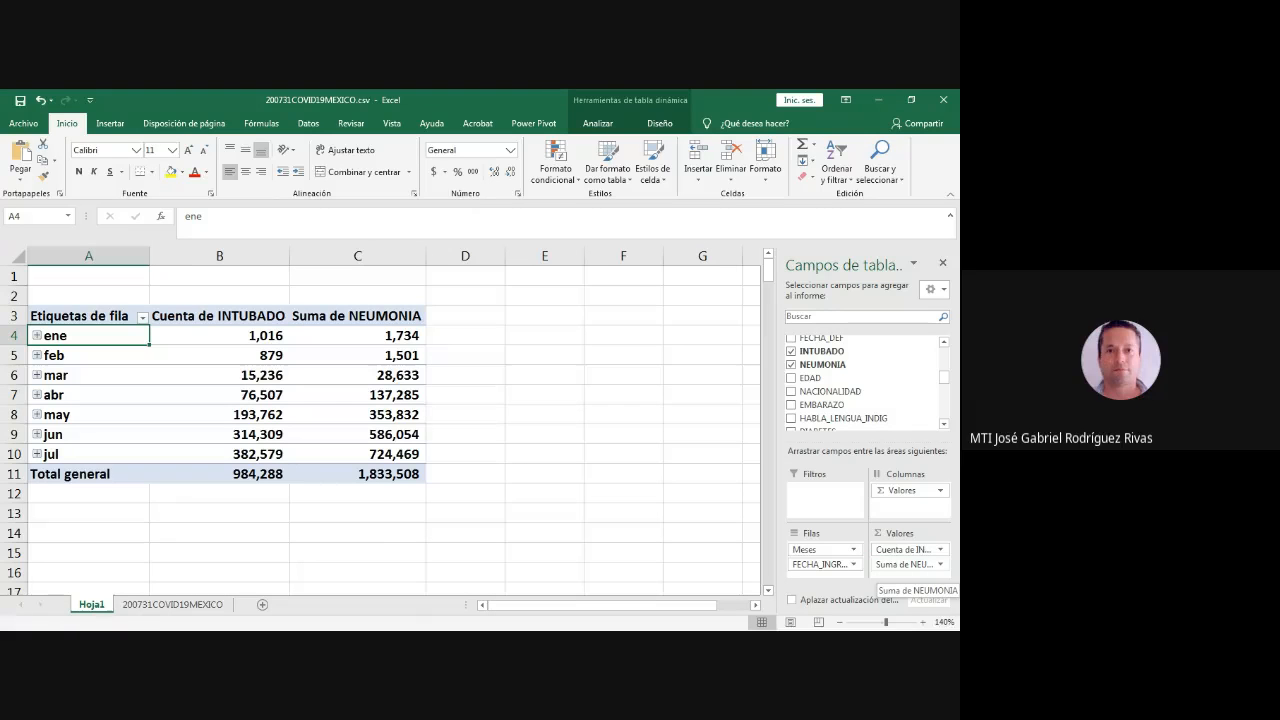
left_click(909, 564)
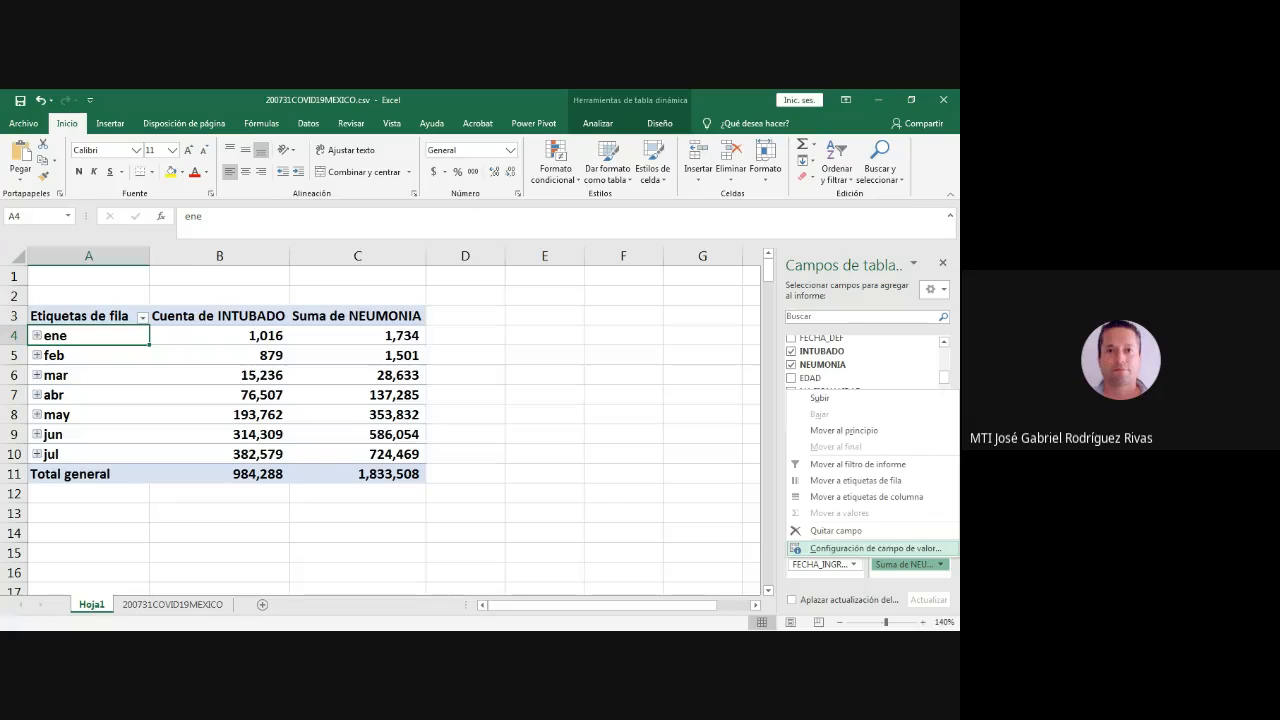
left_click(875, 548)
left_click(302, 346)
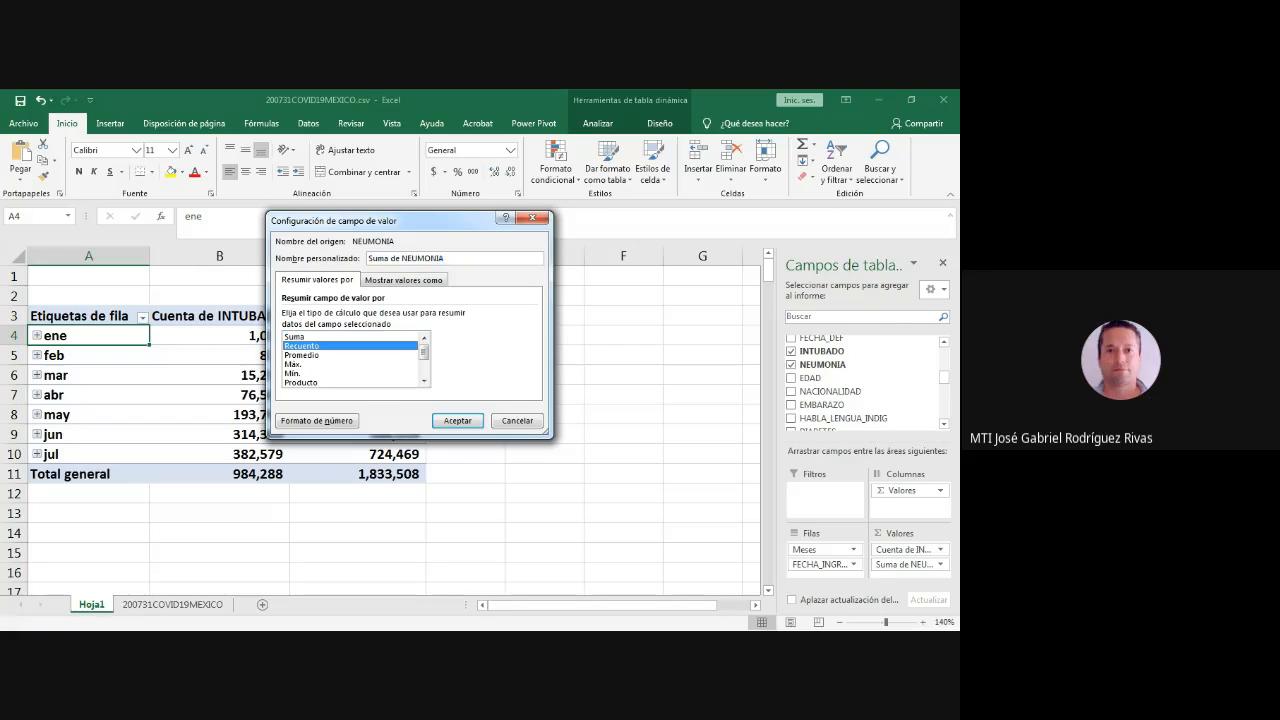
left_click(458, 421)
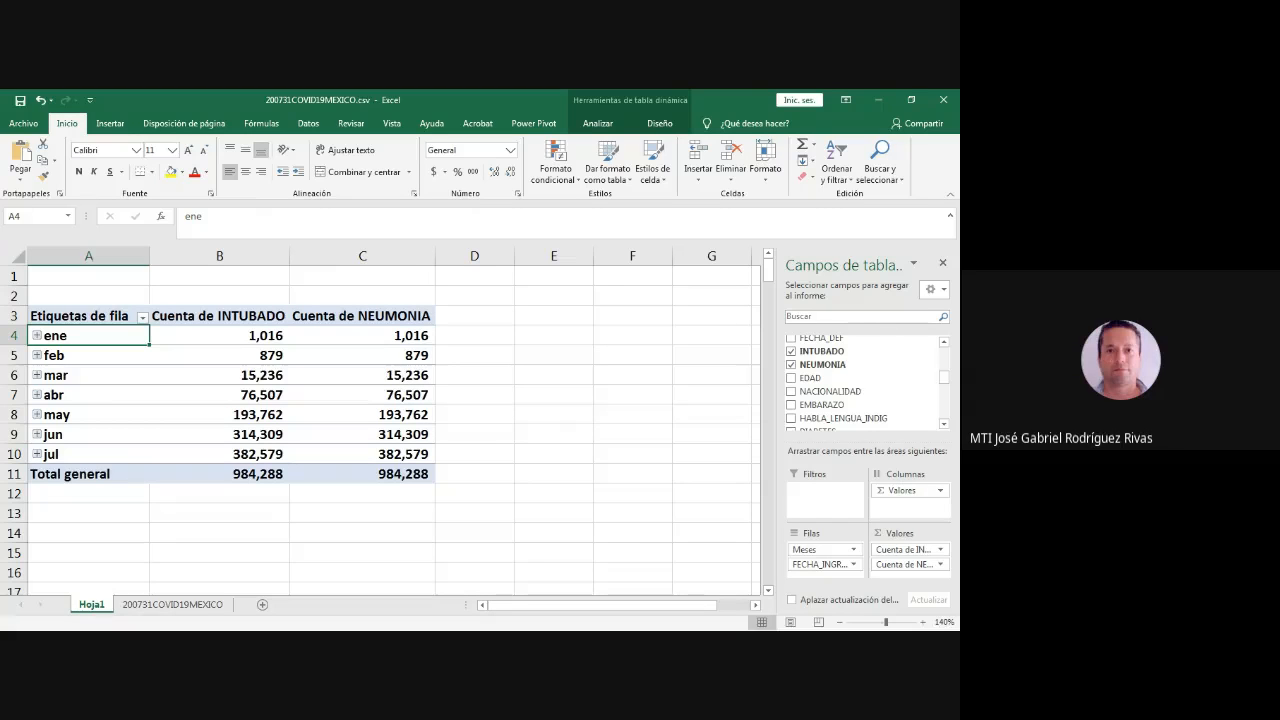
- Switch to the 200731COVID19MEXICO sheet and return to its first cell, A1
key("alt+Tab")
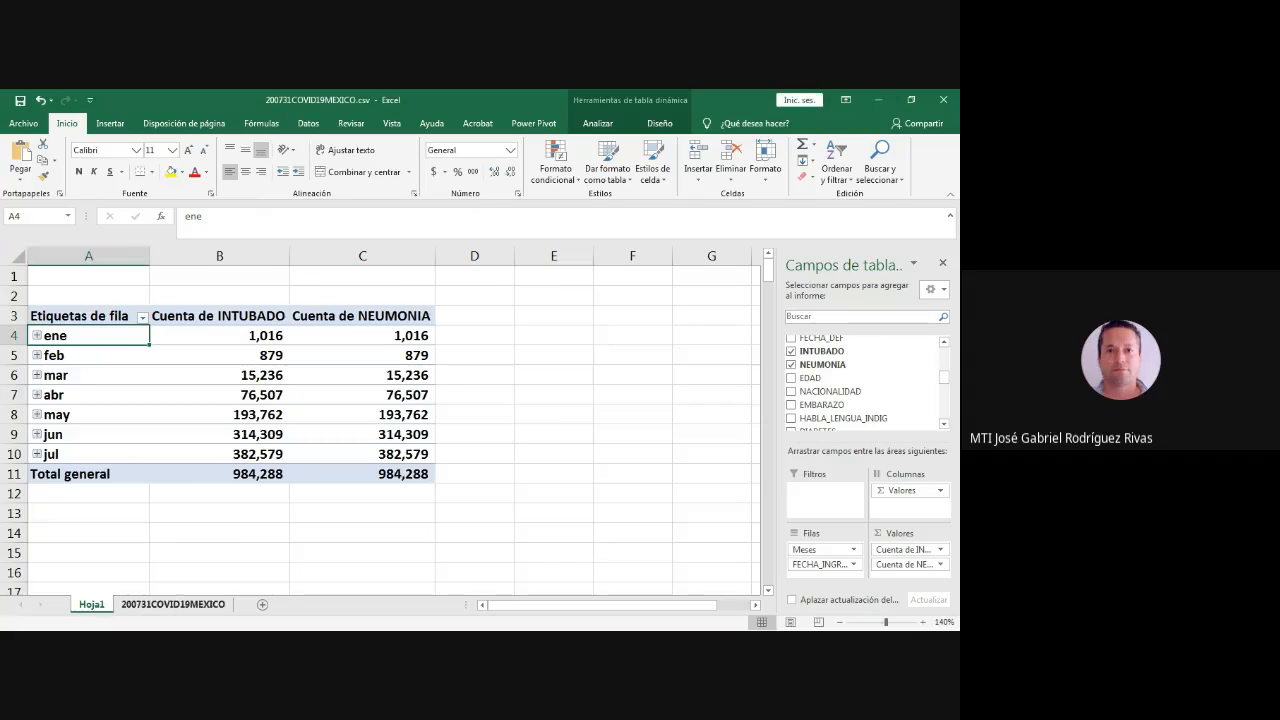
left_click(173, 605)
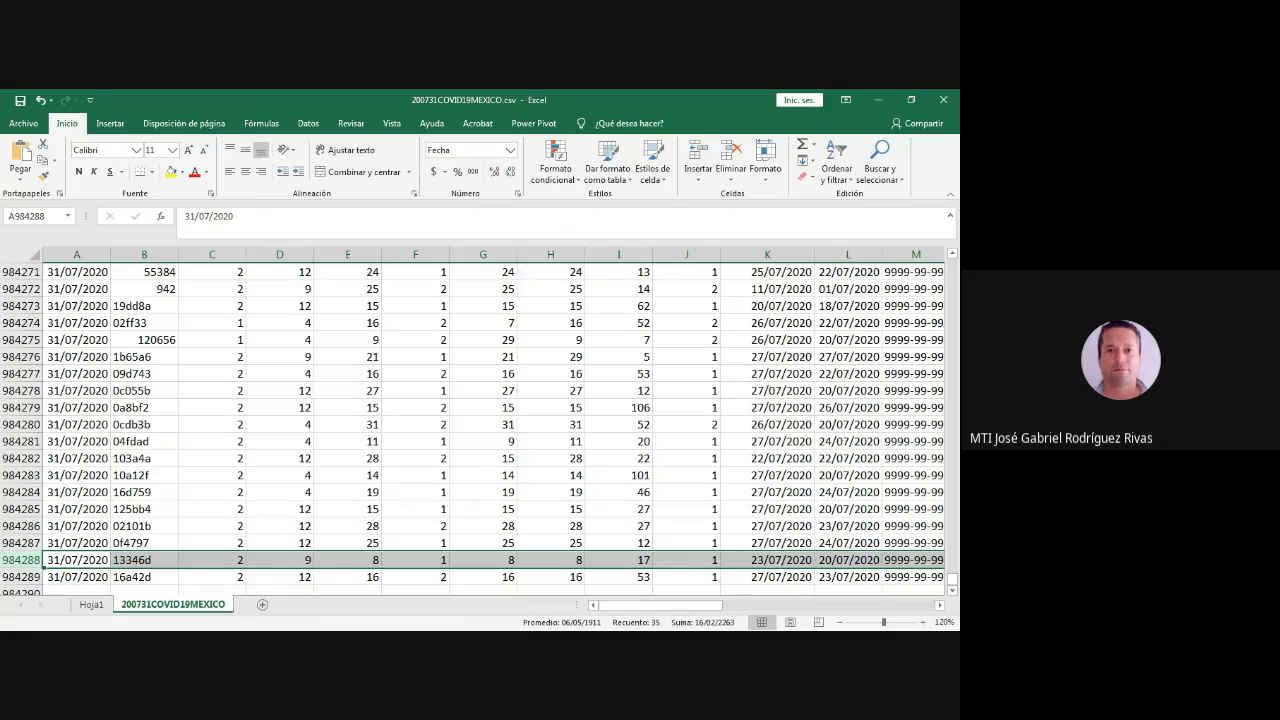
left_click_drag(660, 605, 872, 605)
scroll(493, 425, "up", 8)
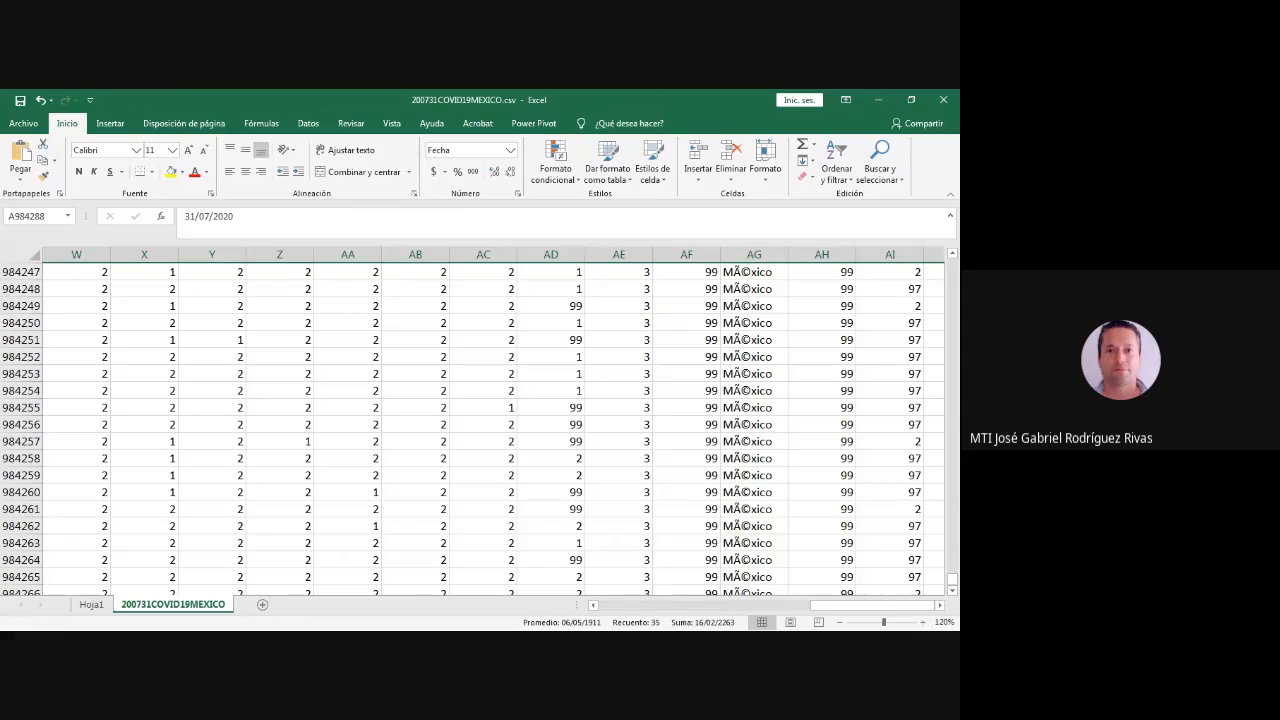
key("ctrl+Home")
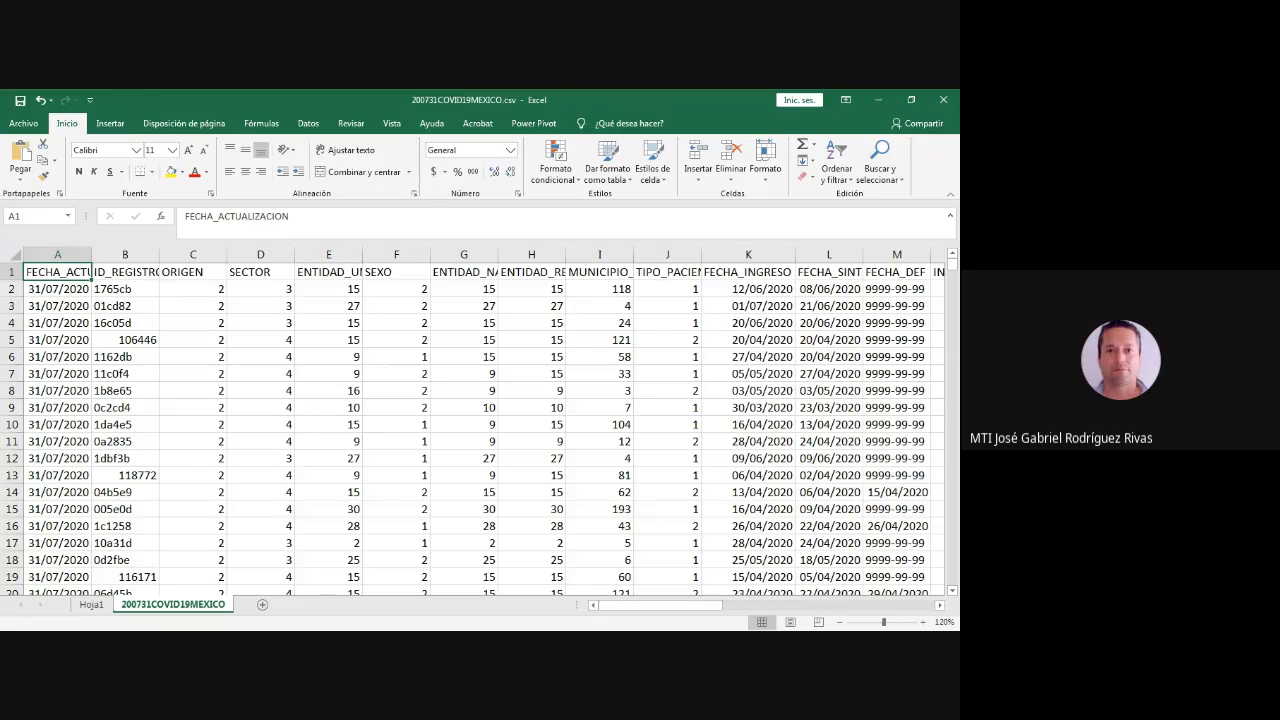
- Examine the dataset's headings FECHA_SINTOMAS, INTUBADO, NEUMONIA, DIABETES, EPOC and ASMA and the codes in their columns
left_click(829, 272)
scroll(484, 420, "right", 5)
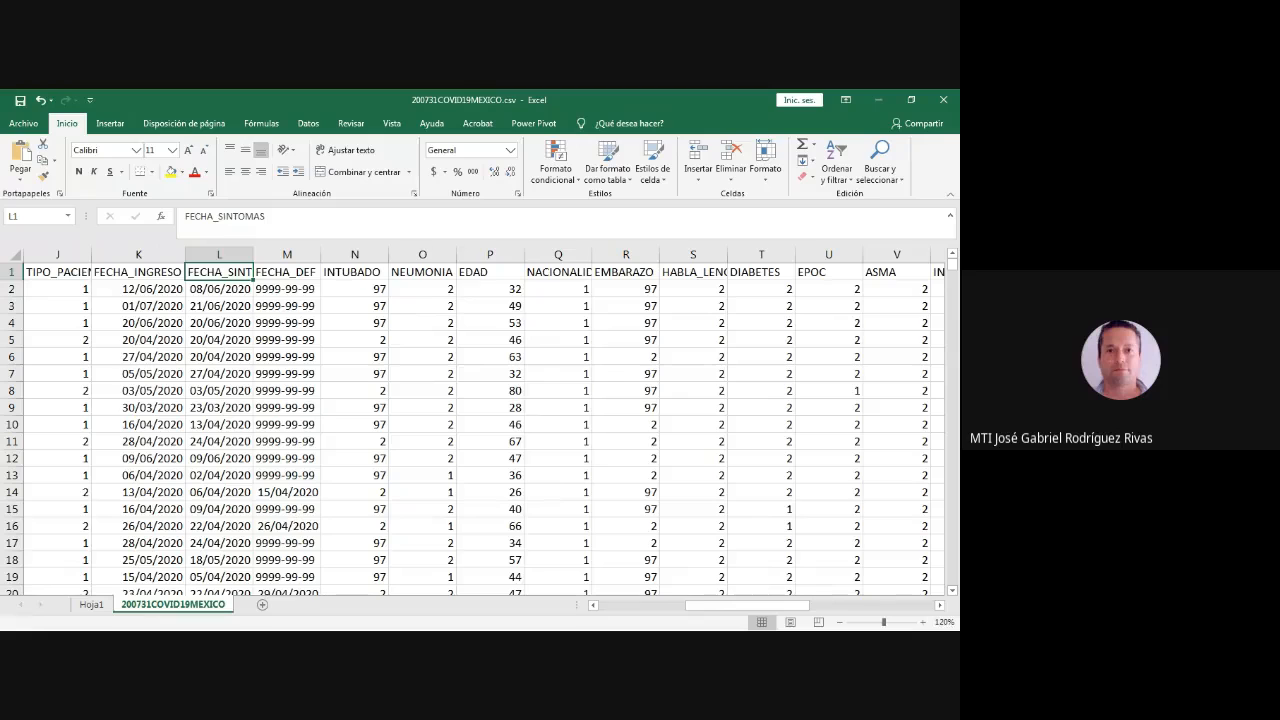
left_click(422, 272)
left_click(354, 272)
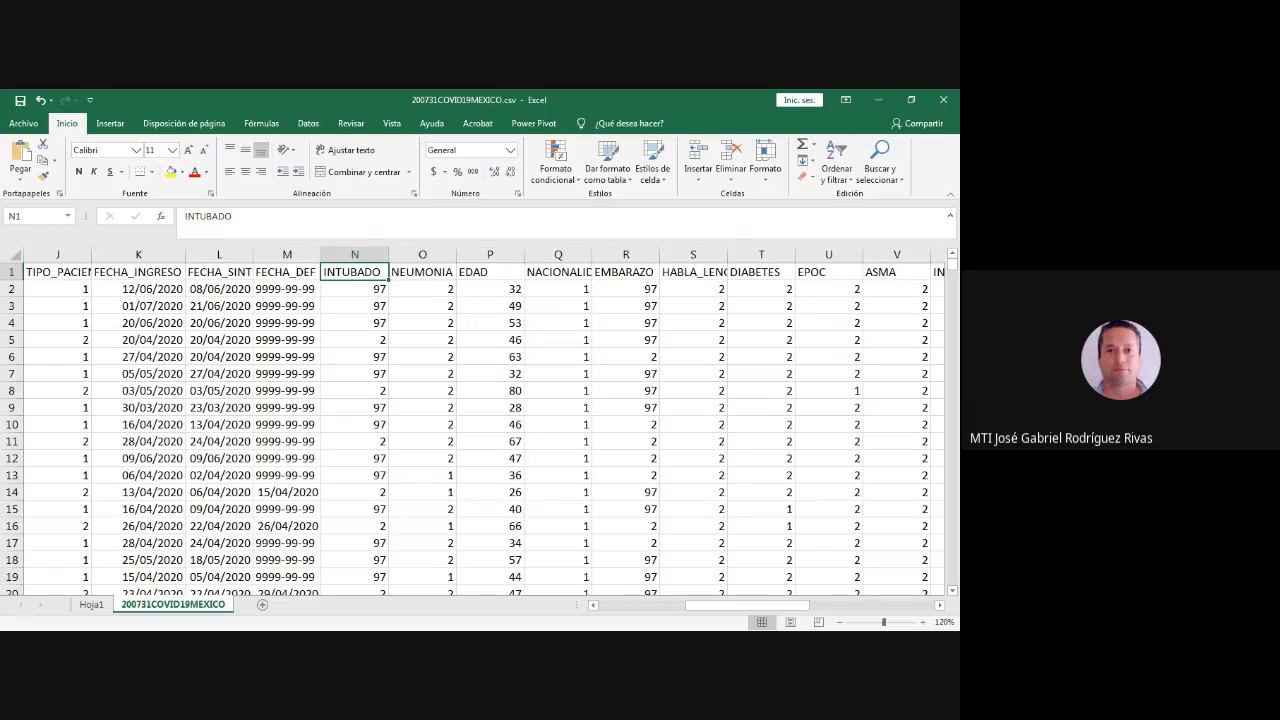
left_click(422, 272)
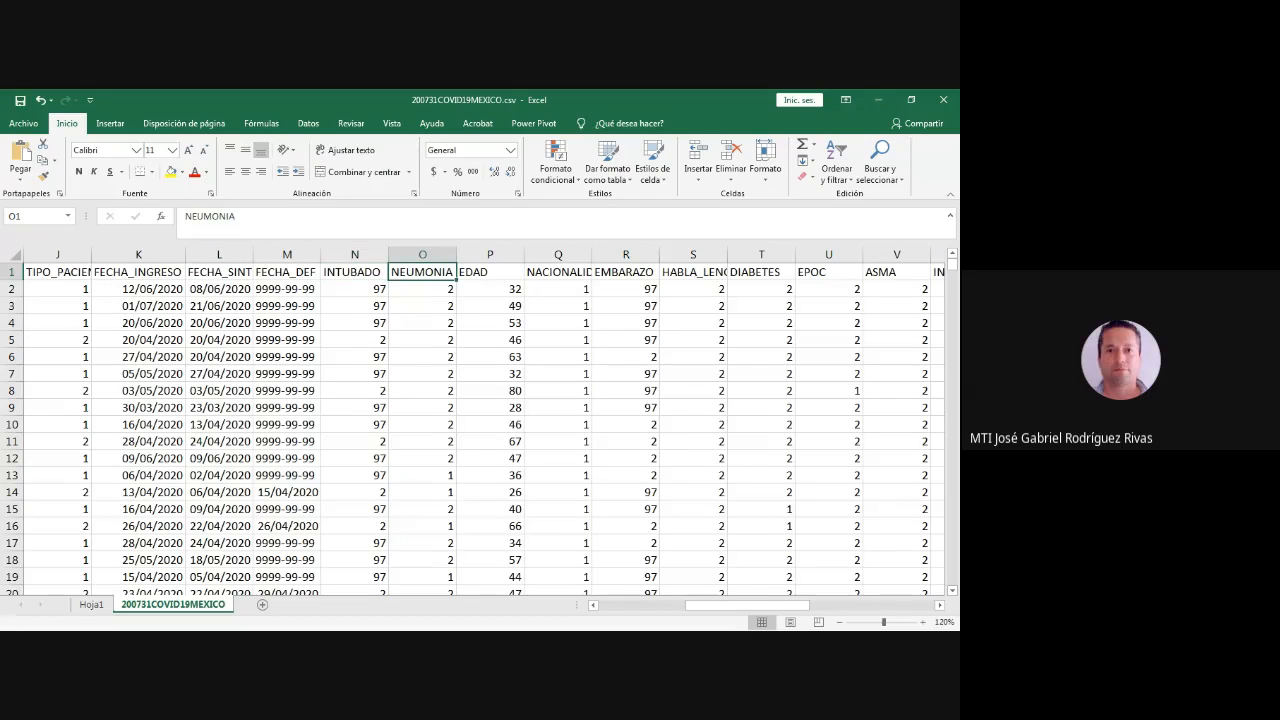
left_click(761, 272)
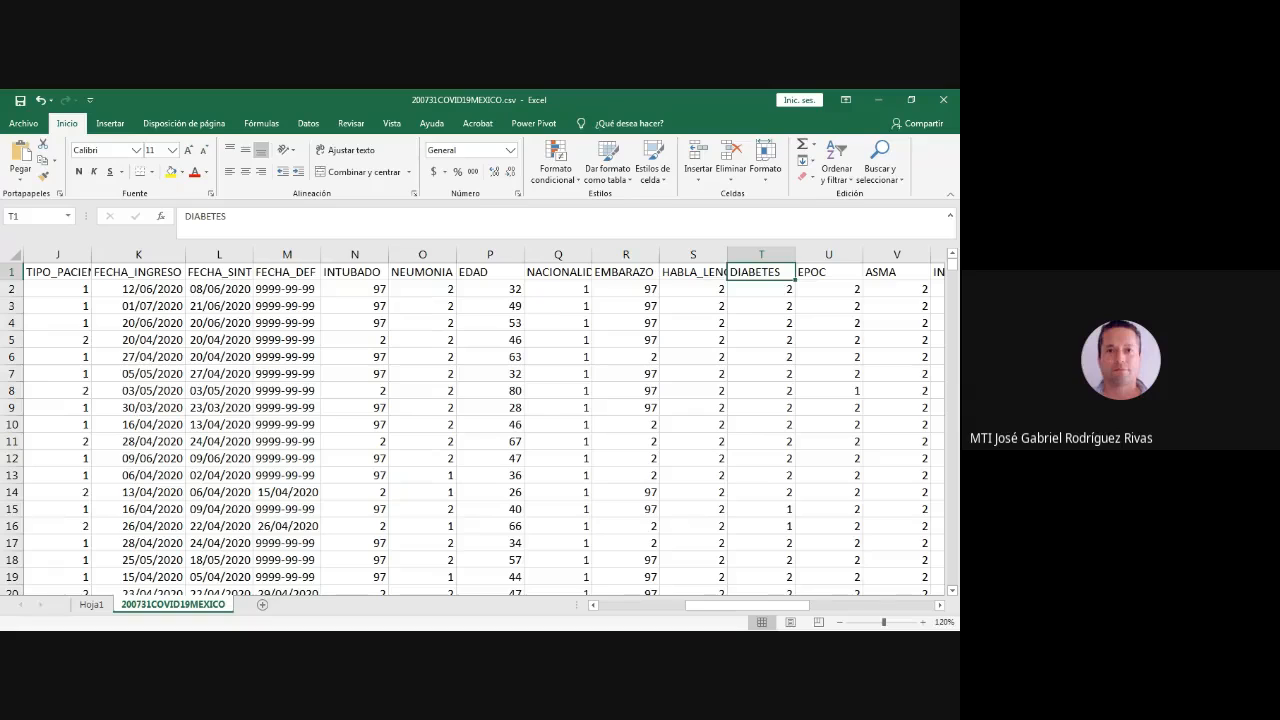
left_click(829, 272)
left_click(897, 272)
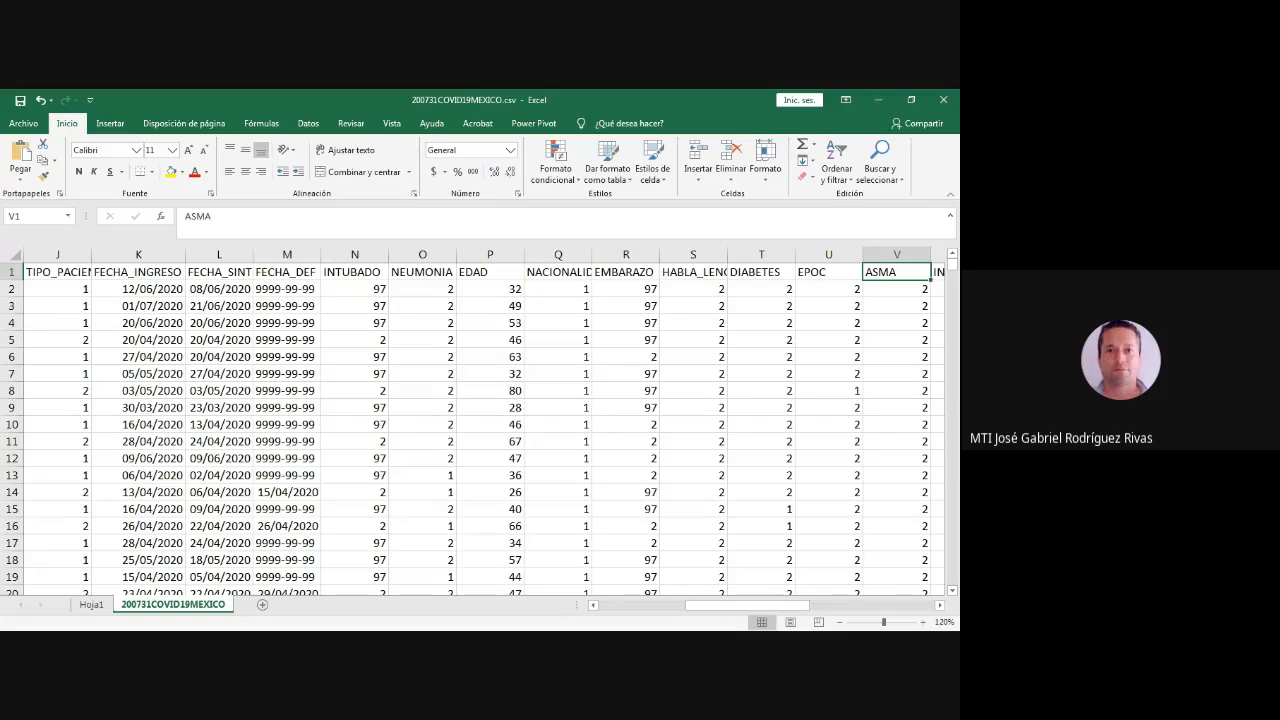
- Switch to the Catalogos_0412.xlsx workbook and examine the codes in the Catálogo SECTOR and Catálogo SEXO sheets
key("alt+Tab")
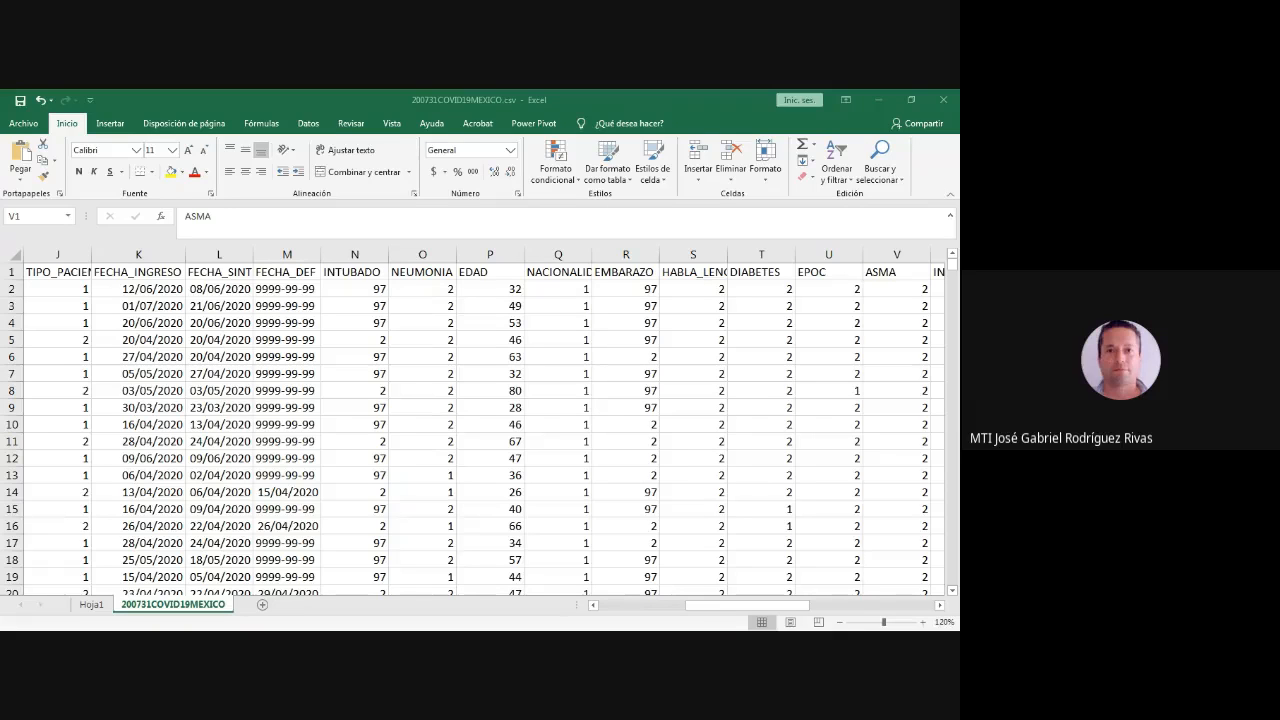
key("alt+Tab")
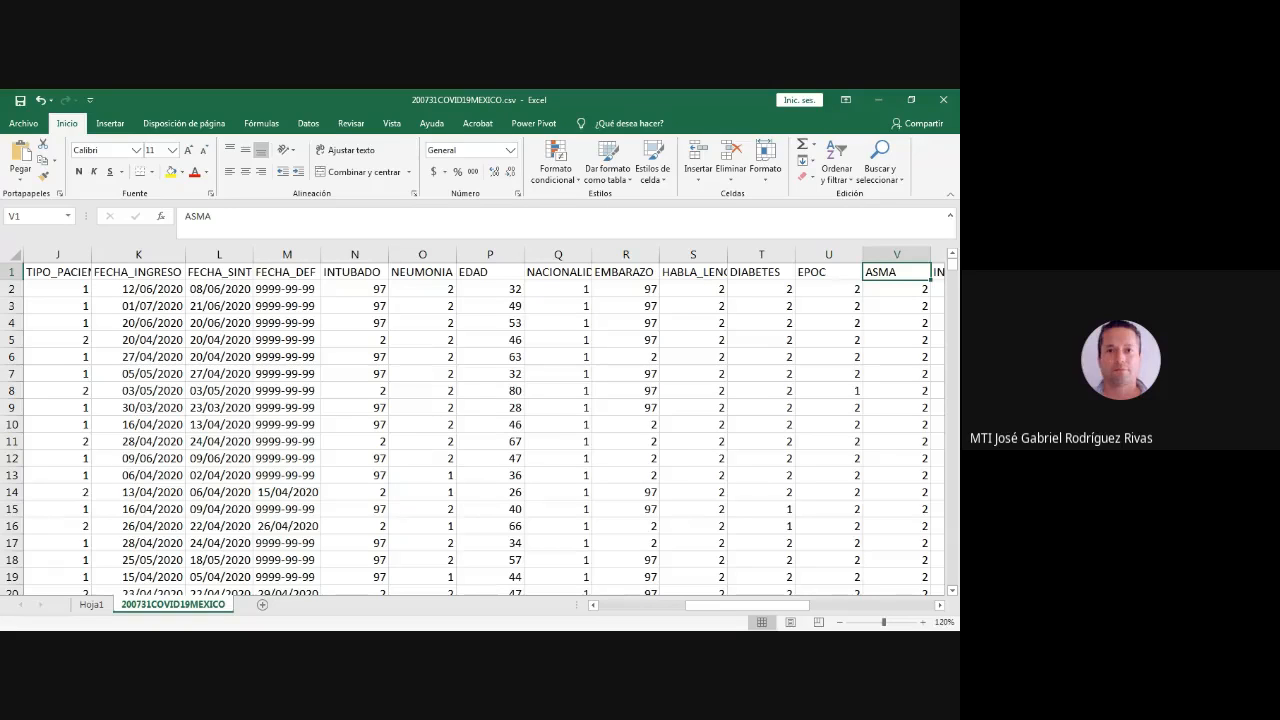
key("alt+Tab")
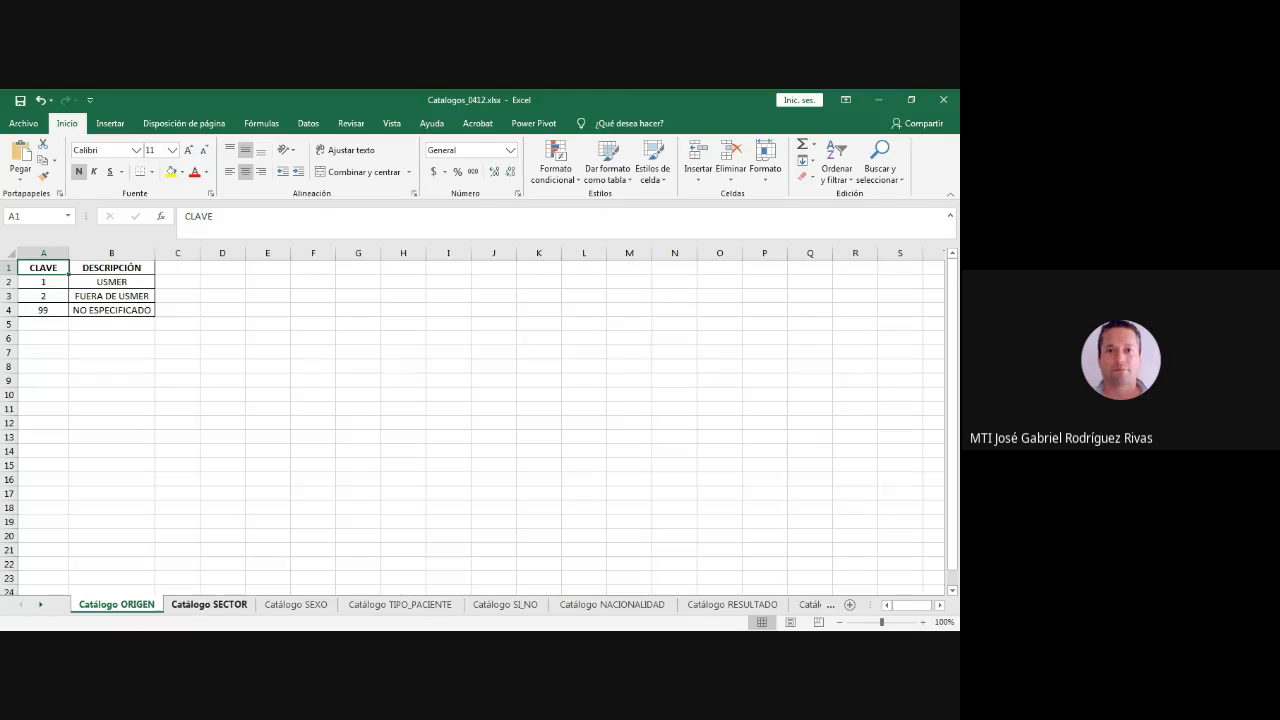
left_click(209, 604)
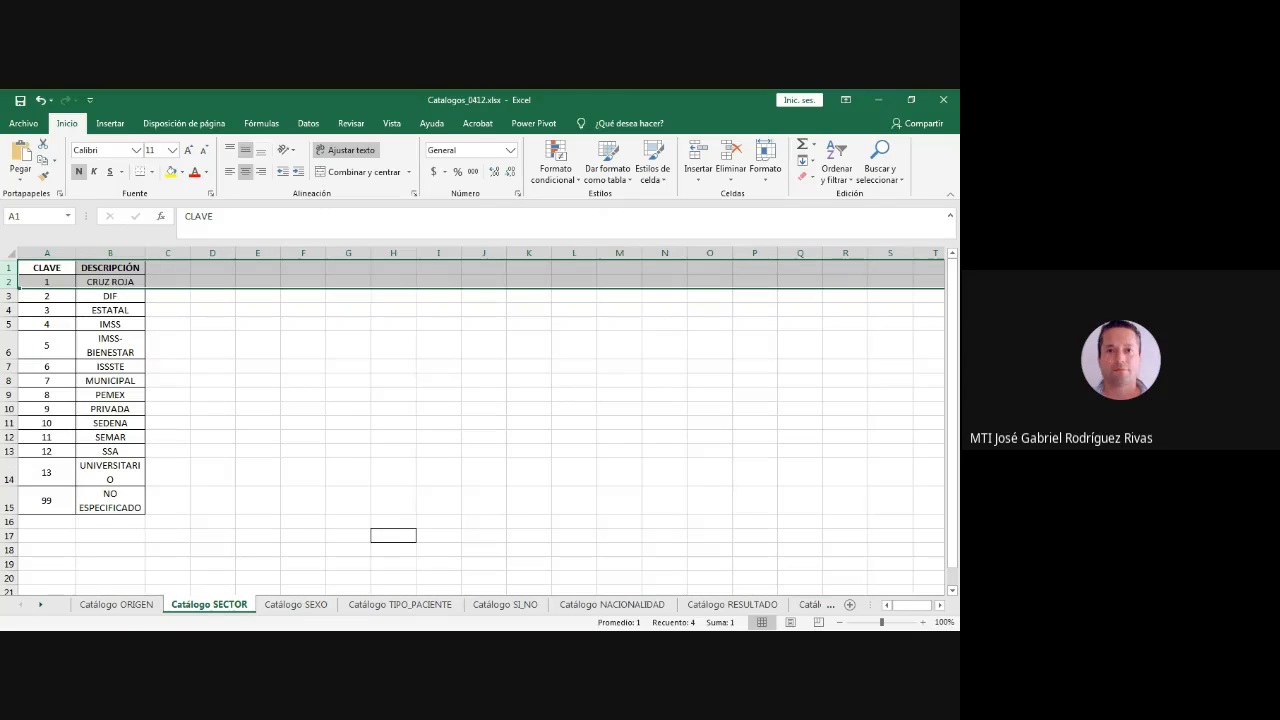
left_click(296, 604)
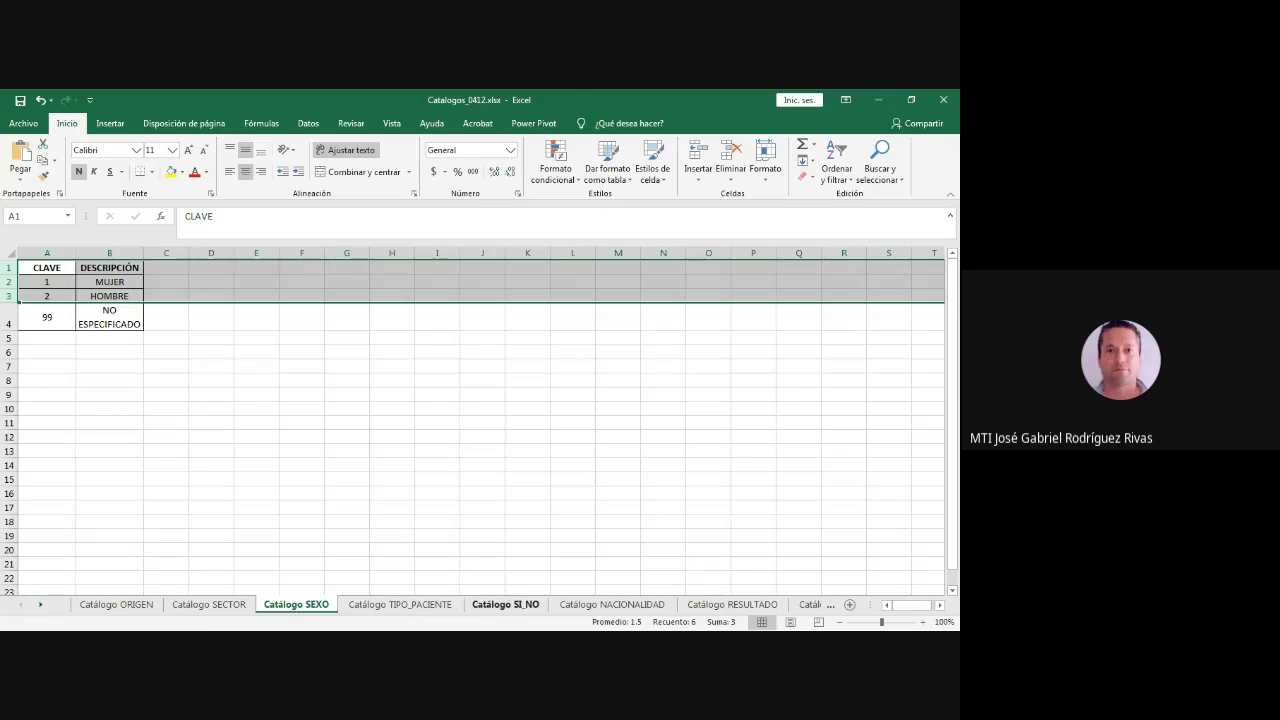
- Open the Catálogo SI_NO sheet and select the SI entry with its key in A2:B2
left_click(505, 604)
left_click(102, 423)
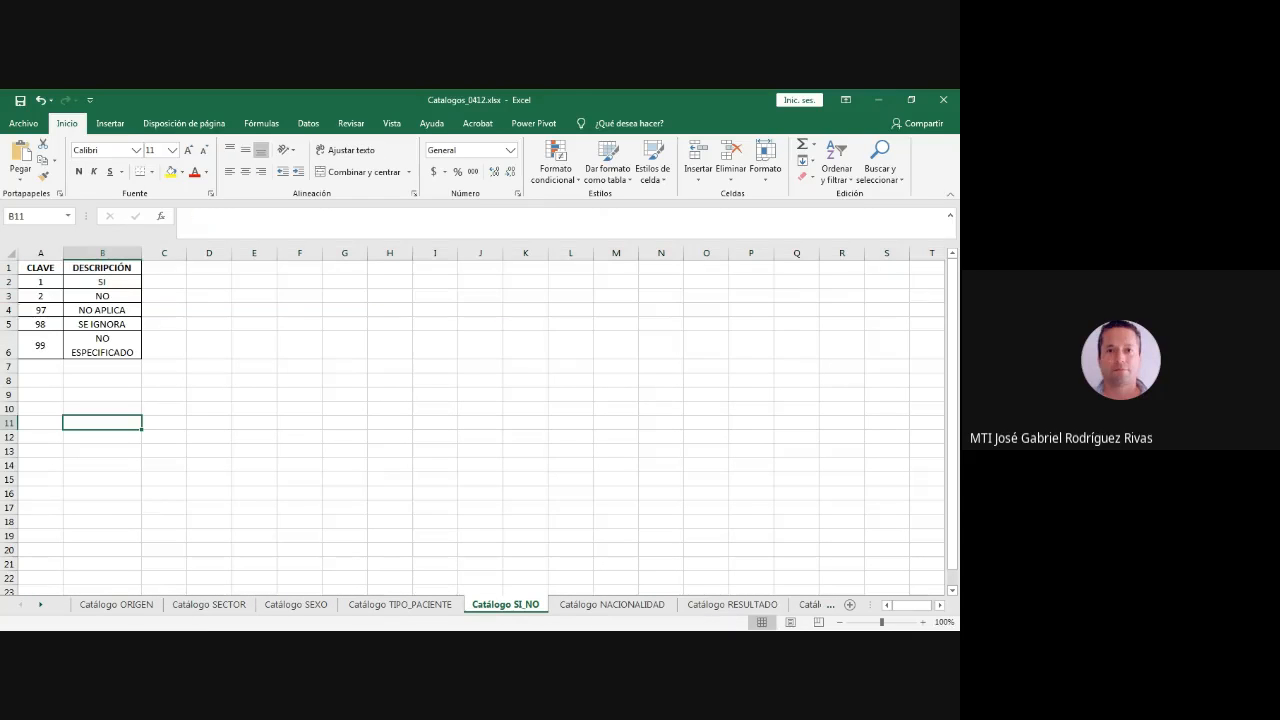
left_click_drag(41, 282, 103, 282)
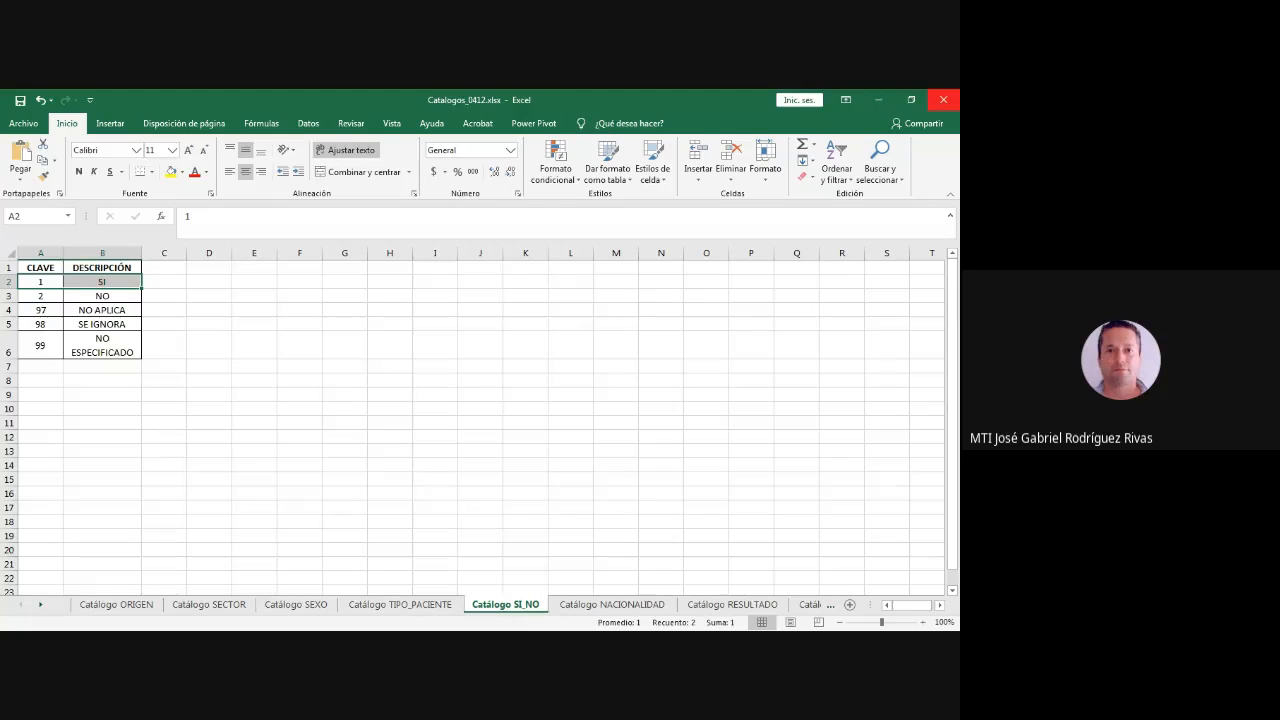
- Shrink the Catalogos_0412.xlsx window and place it over the lower part of the dataset, keeping the dataset's column headings visible
left_click(911, 99)
left_click_drag(450, 160, 665, 451)
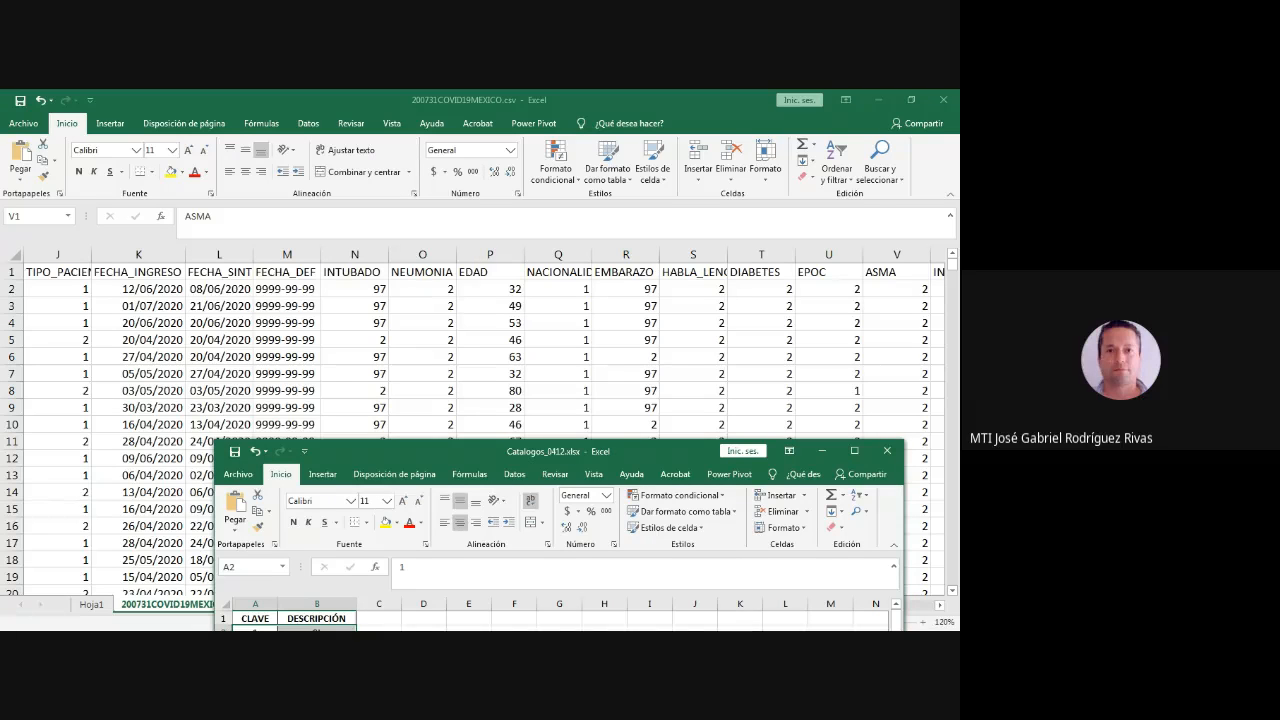
left_click_drag(665, 451, 669, 400)
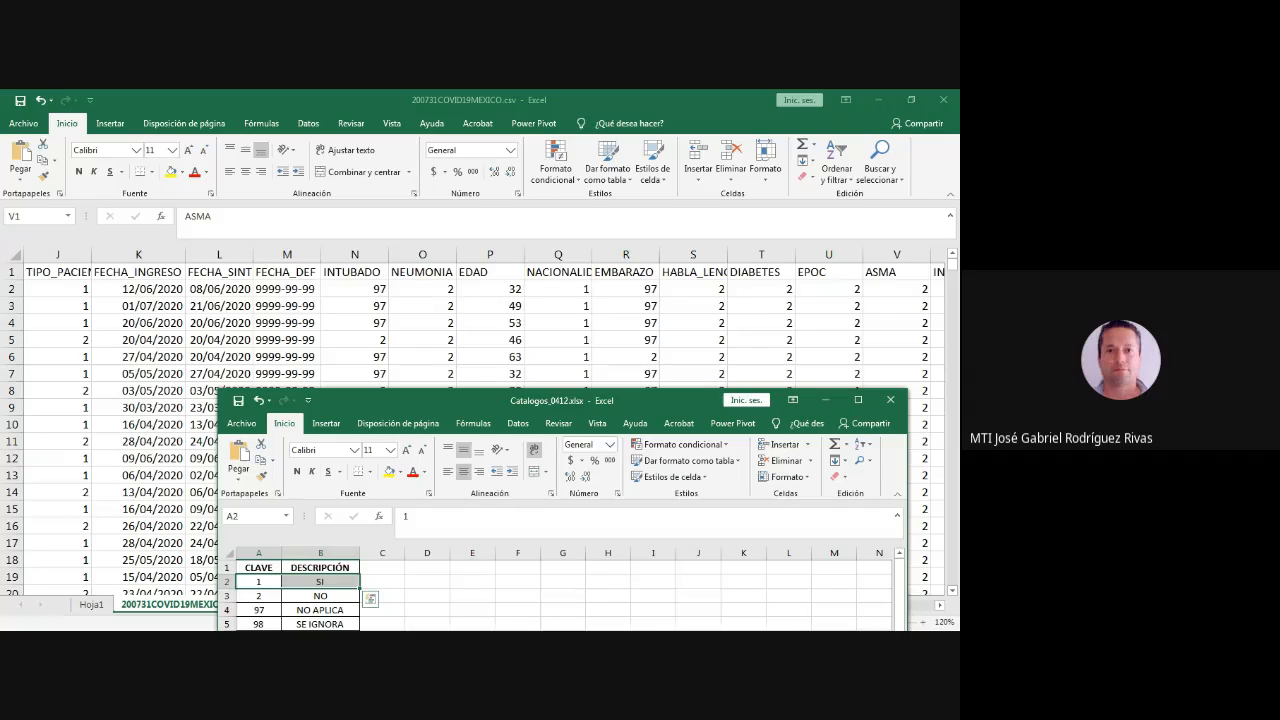
- Return to the dataset and examine the FECHA_INGRESO, FECHA_SINTOMAS and FECHA_DEF dates of the record in row 6
left_click(354, 357)
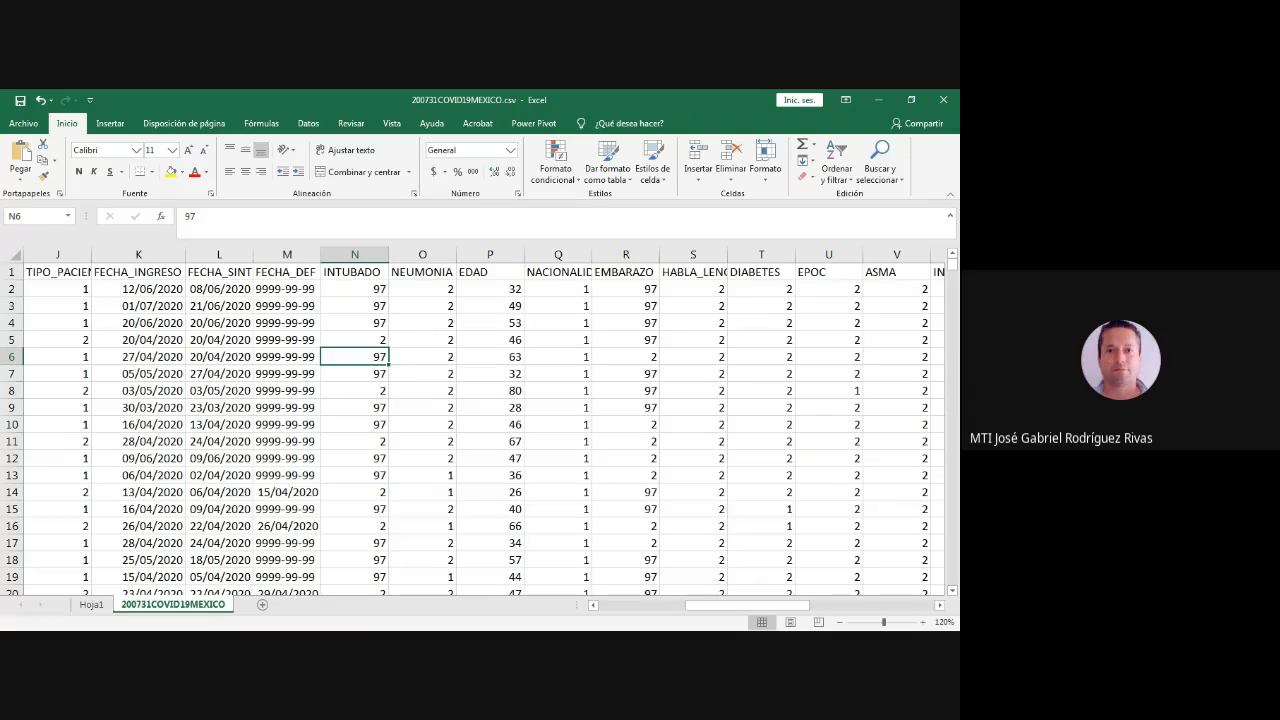
left_click(138, 357)
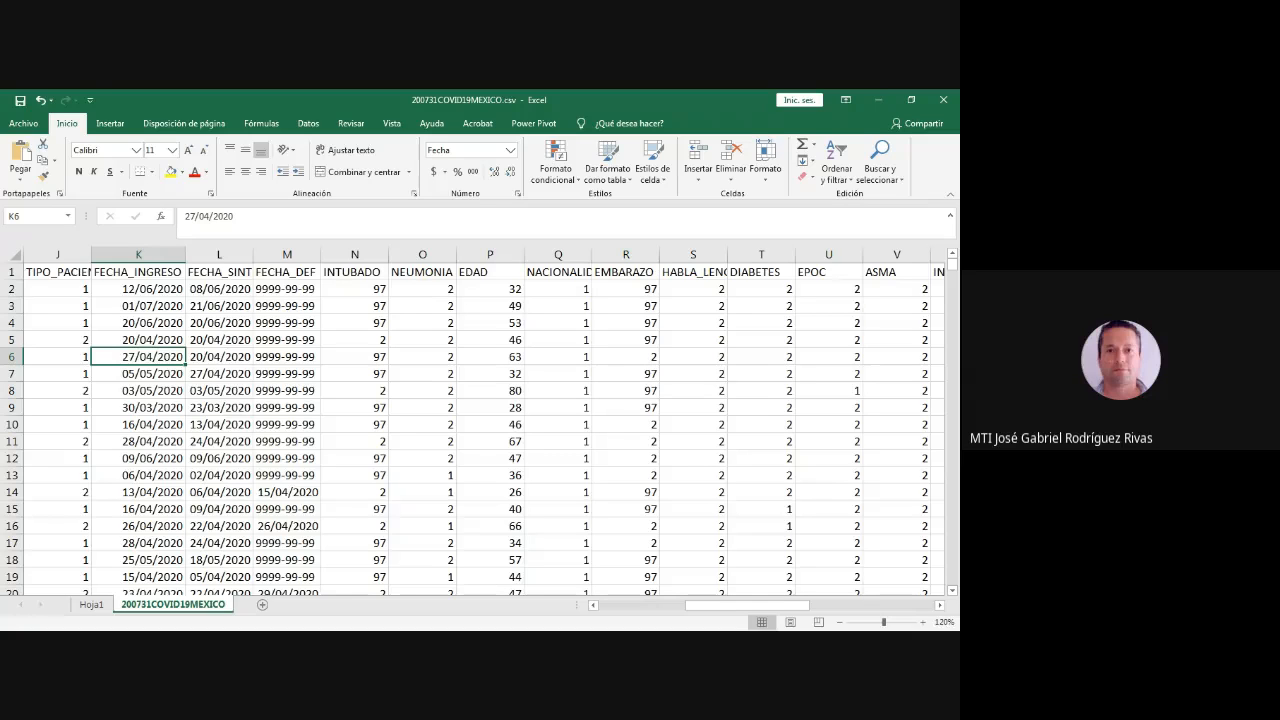
left_click(219, 357)
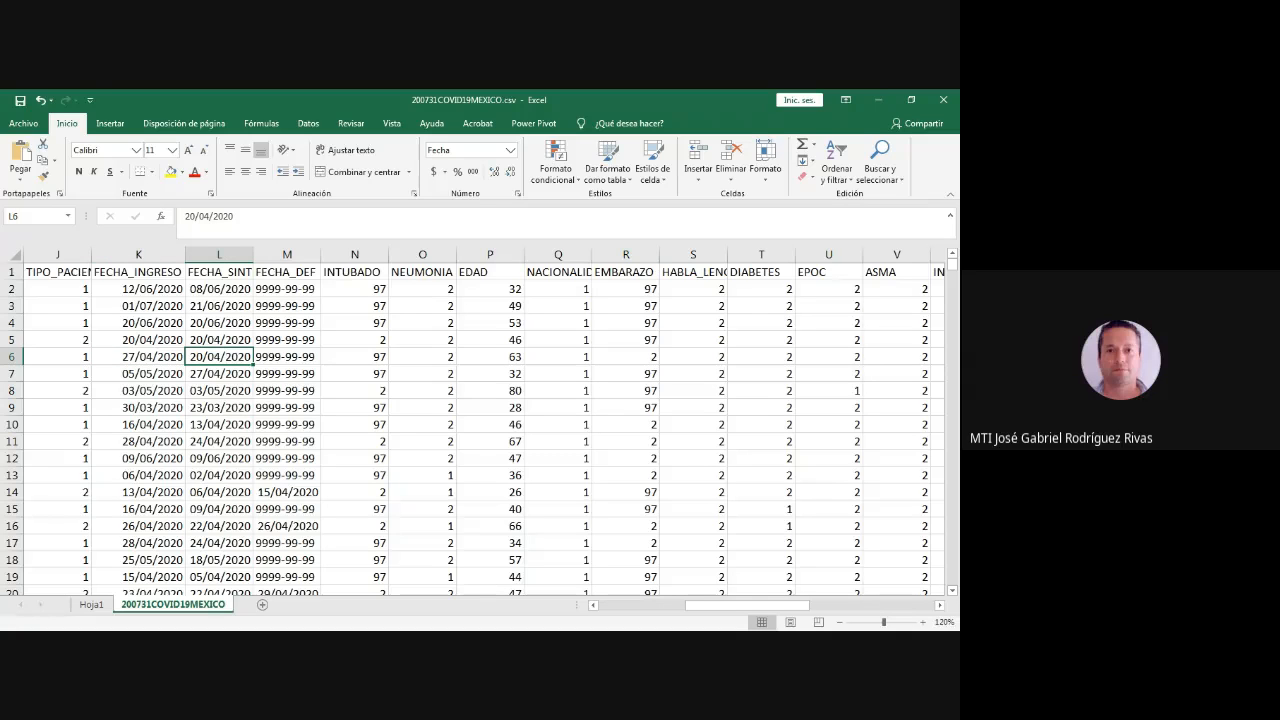
left_click(287, 357)
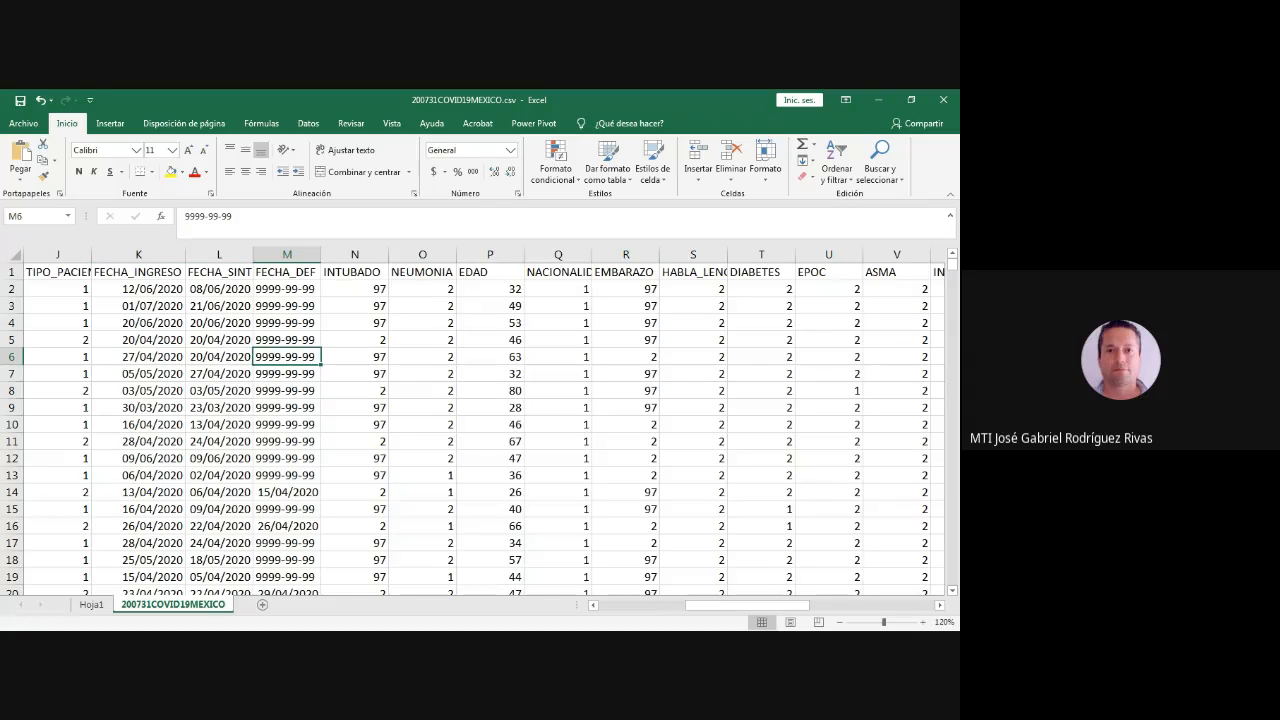
- Compare the INTUBADO code in cell N6 with the SI_NO key list in Catalogos_0412.xlsx, and return to the dataset
left_click(355, 357)
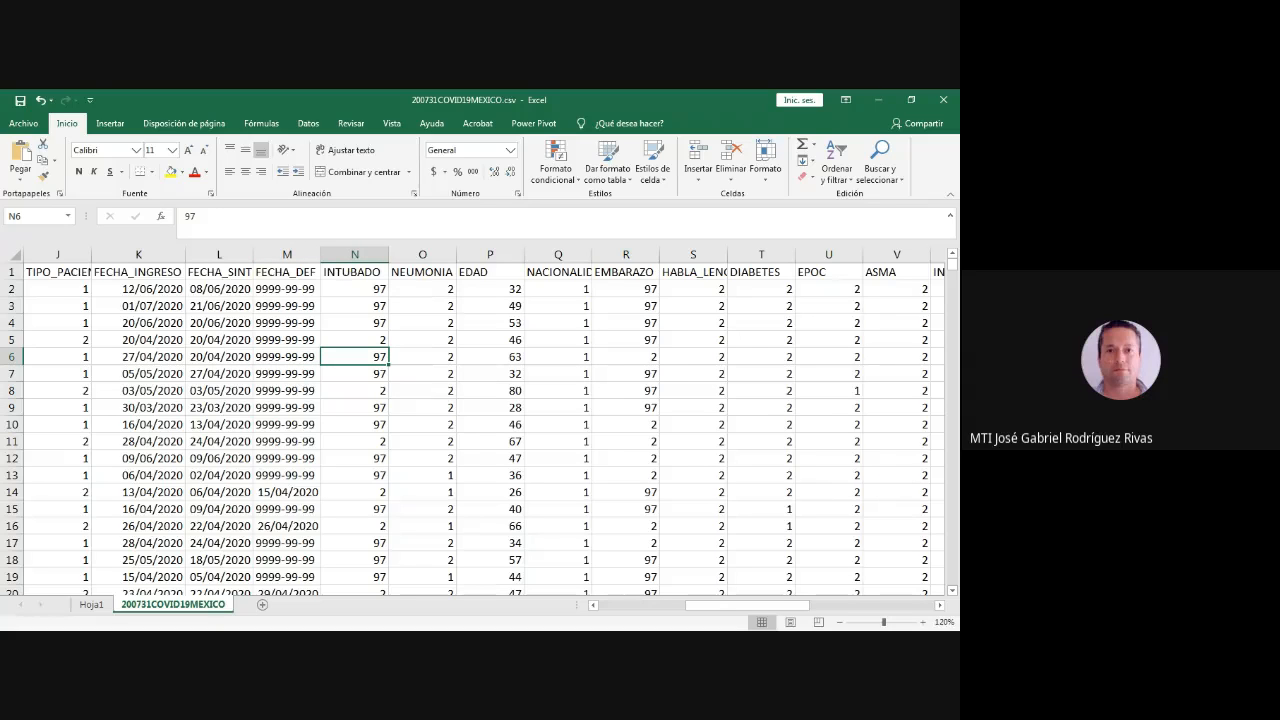
key("alt+Tab")
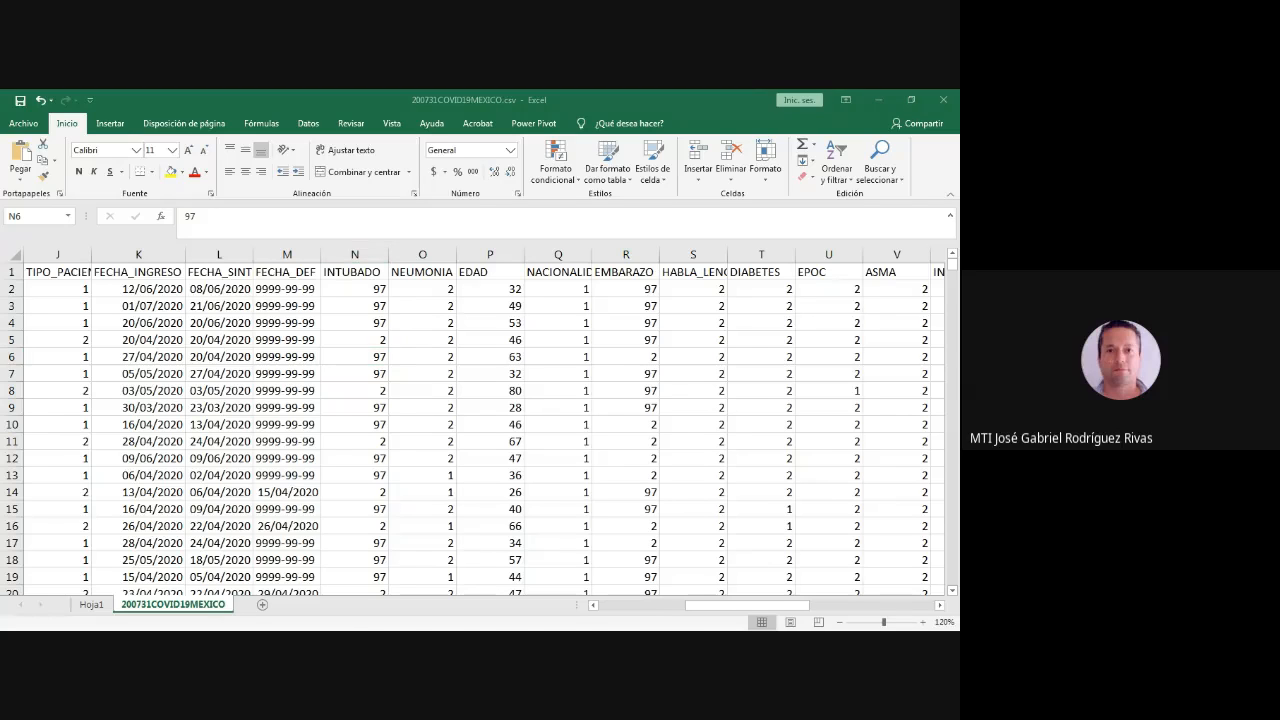
key("alt+Tab")
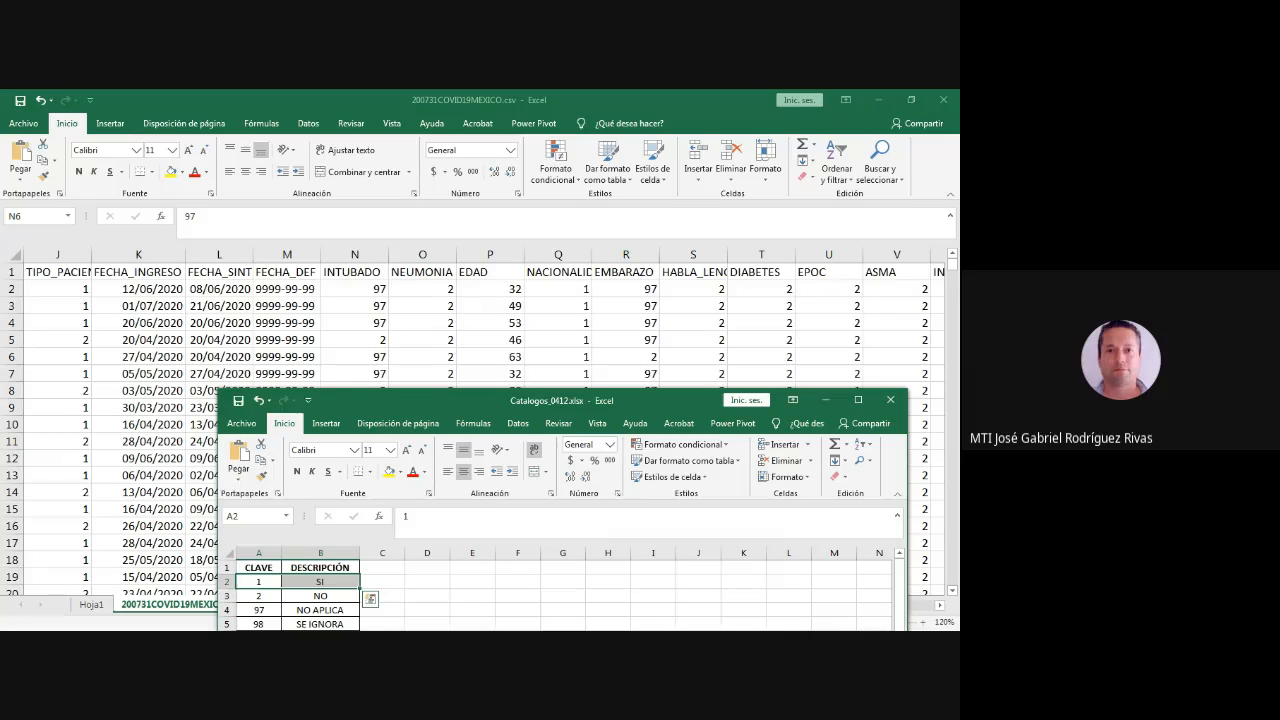
key("alt+Tab")
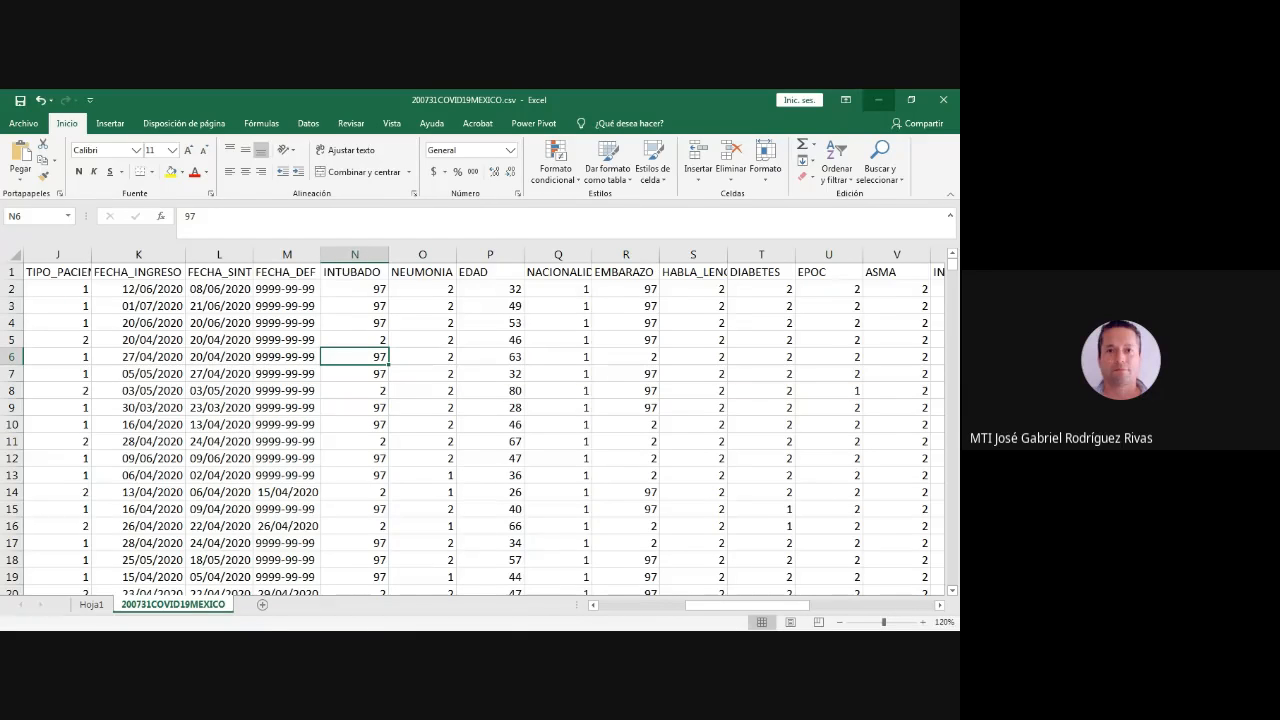
left_click(878, 100)
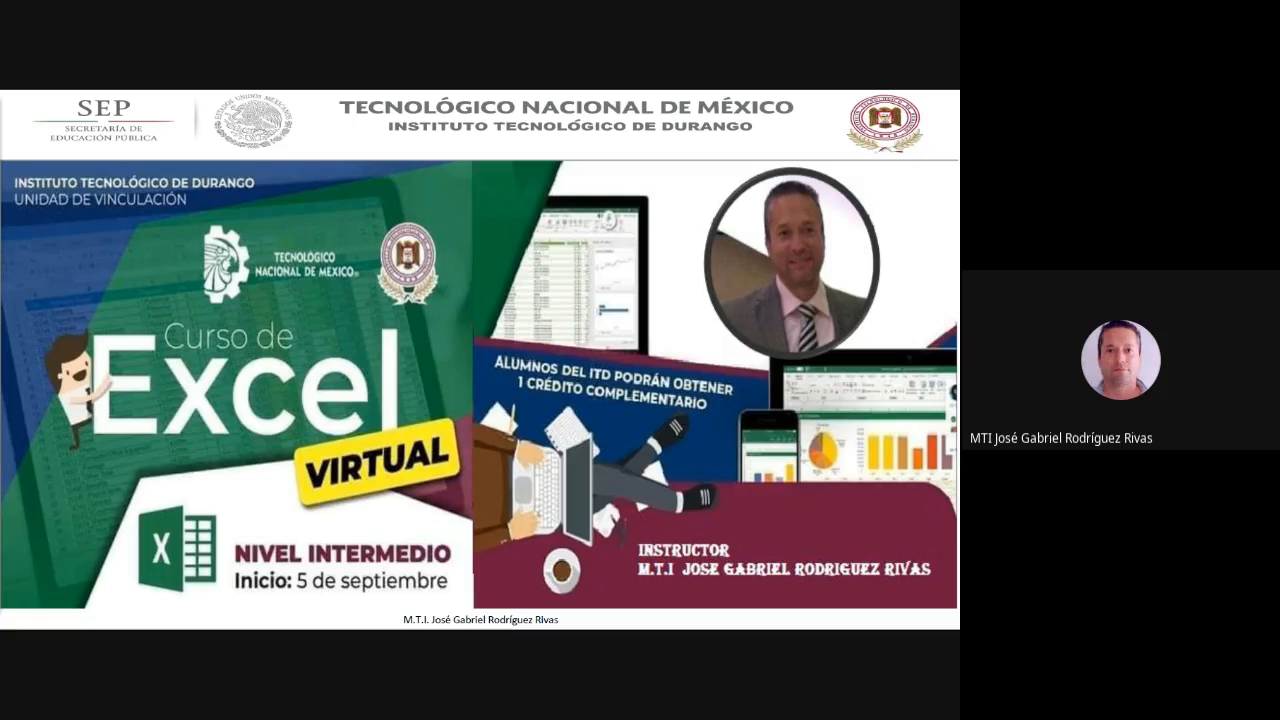
key("alt+Tab")
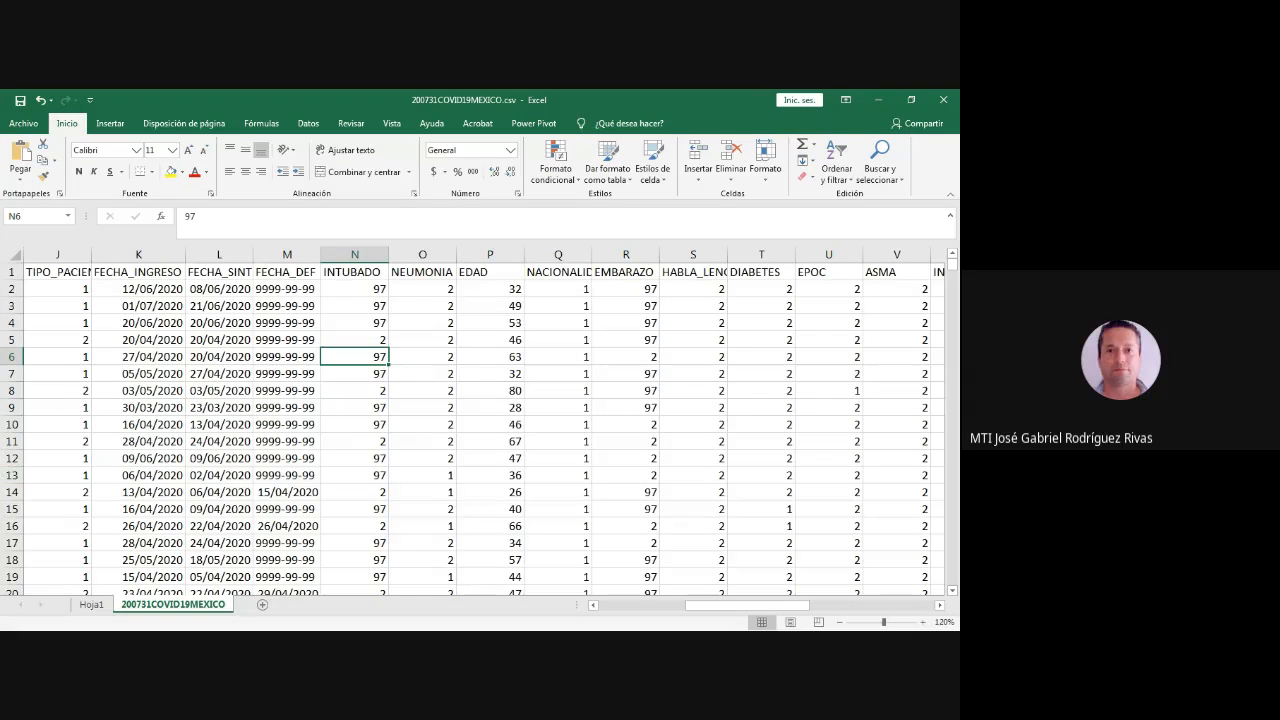
key("alt+Tab")
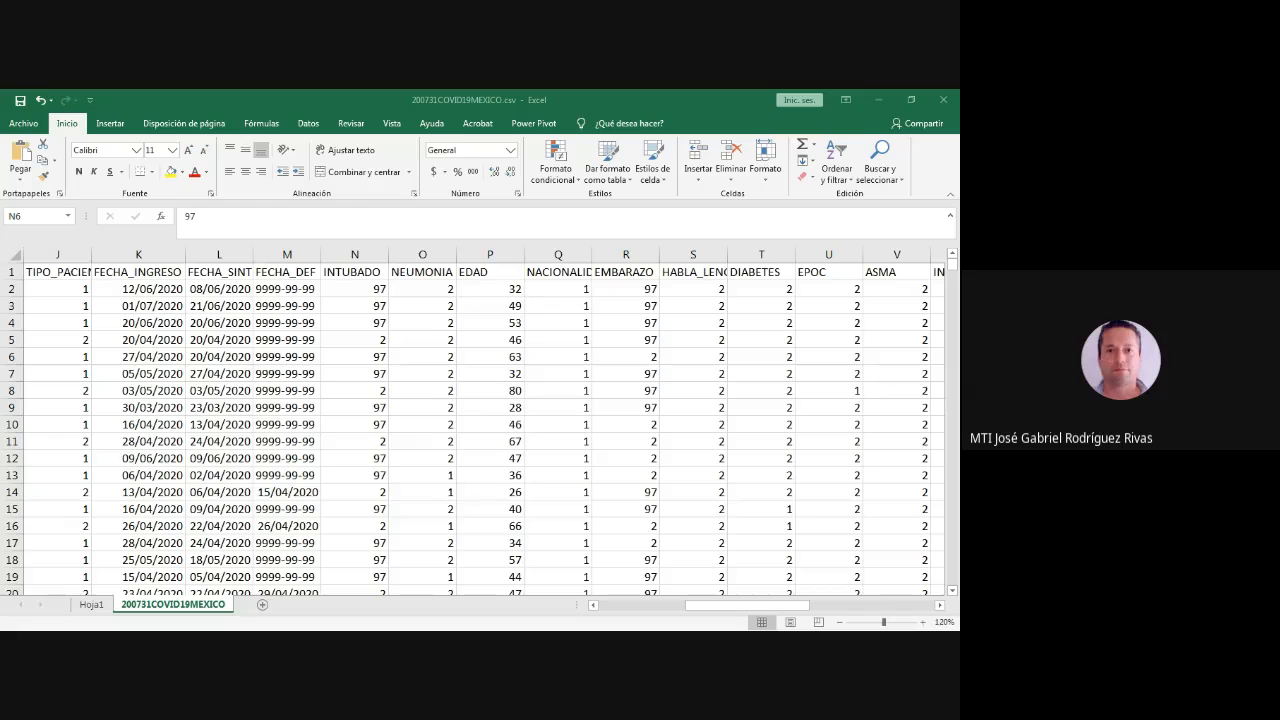
key("alt+Tab")
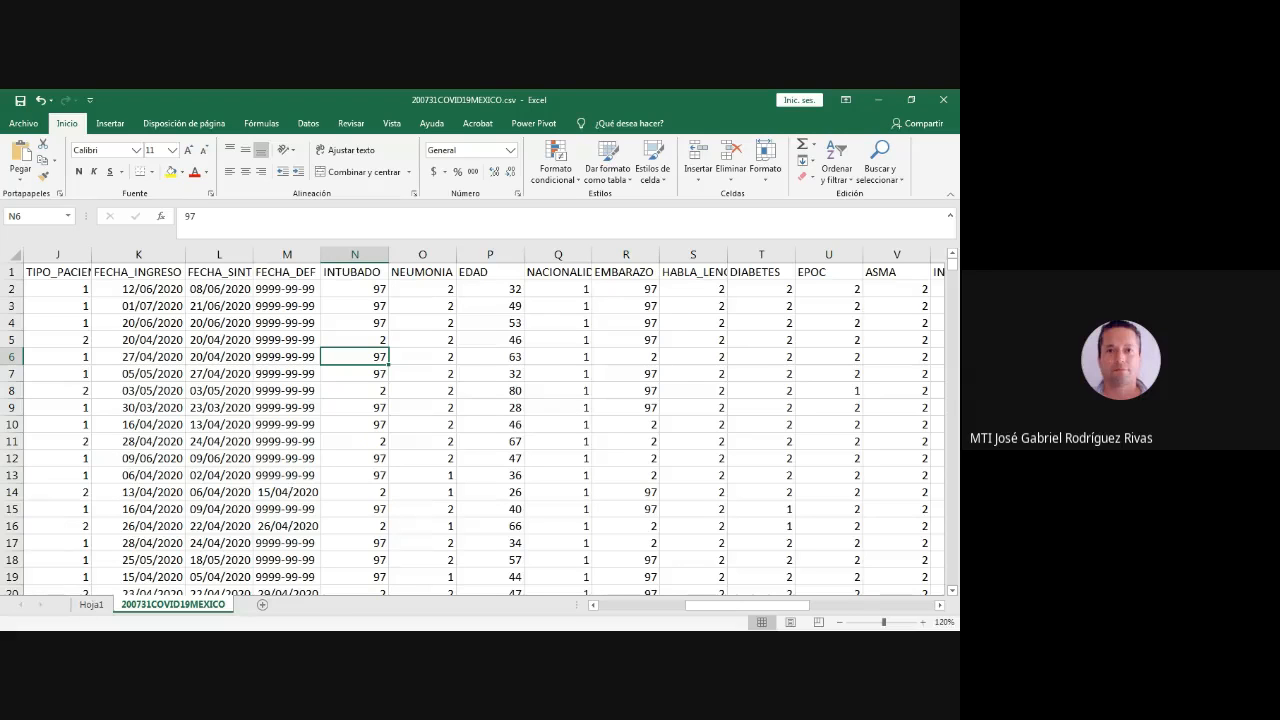
- Open the pivot table in Hoja1 and remove the counts of INTUBADO and NEUMONIA from its values
left_click(91, 605)
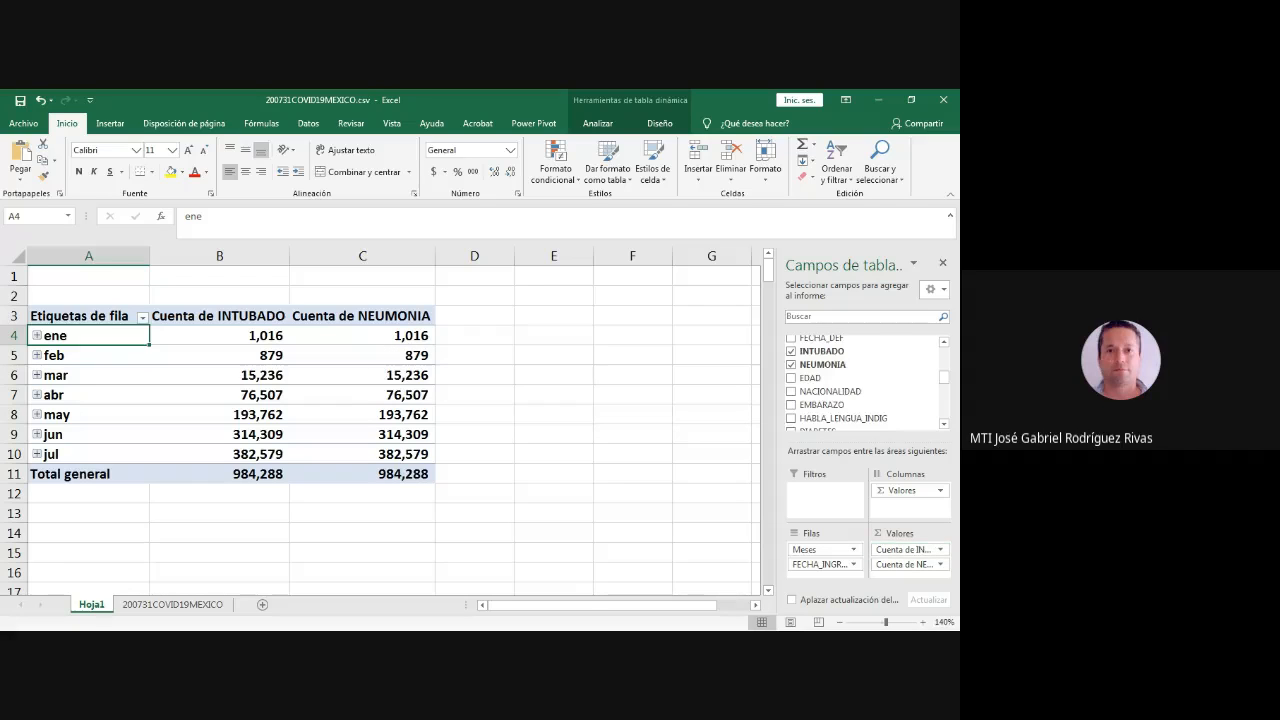
scroll(865, 385, "down", 2)
left_click_drag(903, 550, 865, 385)
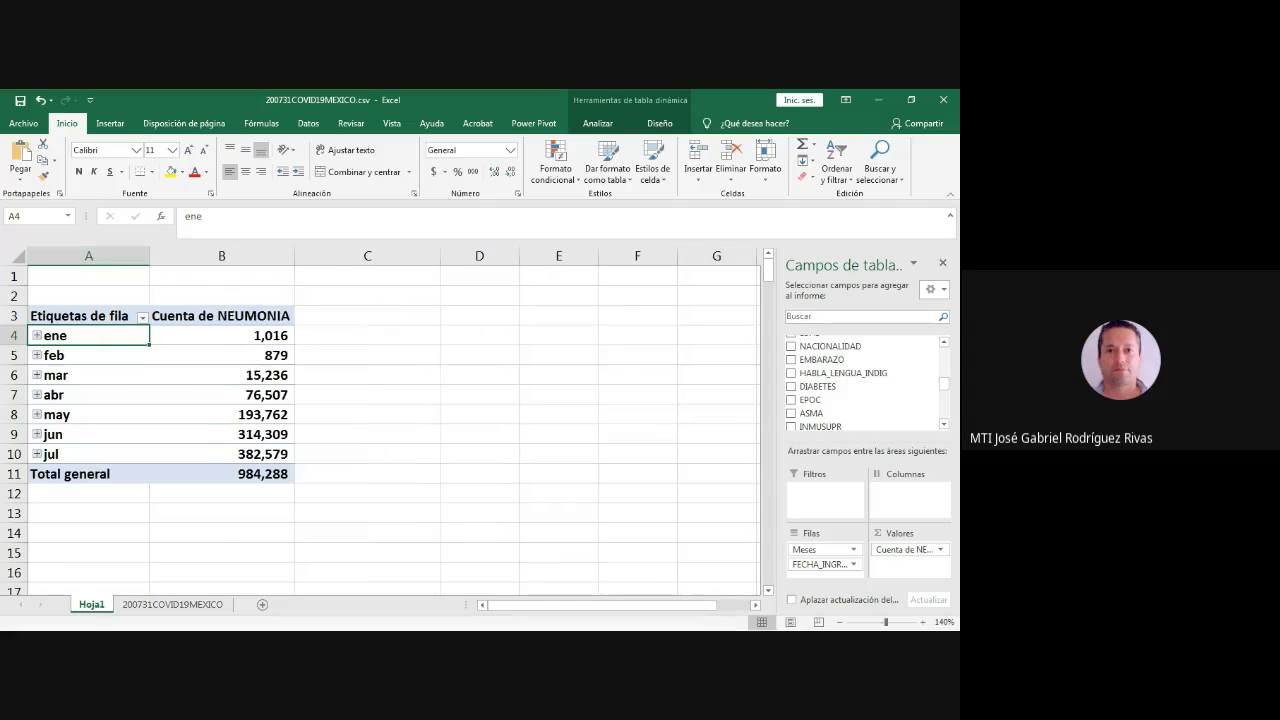
scroll(865, 385, "down", 1)
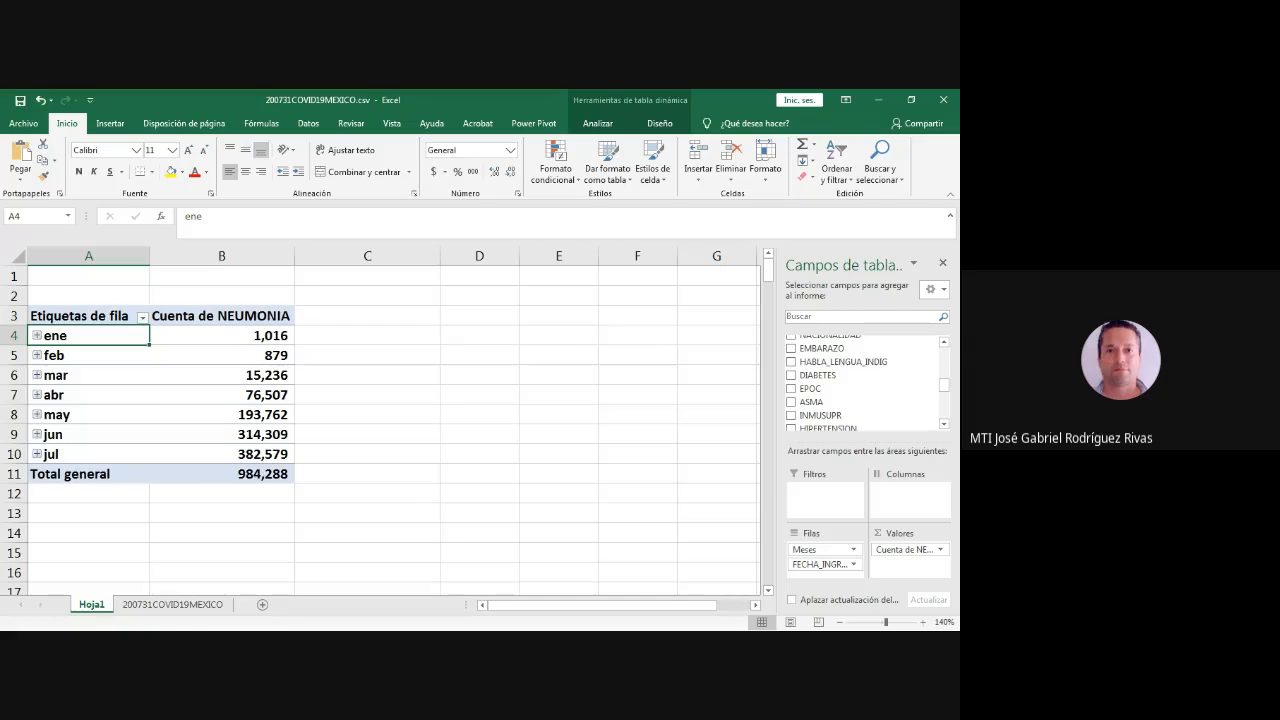
left_click_drag(903, 550, 865, 388)
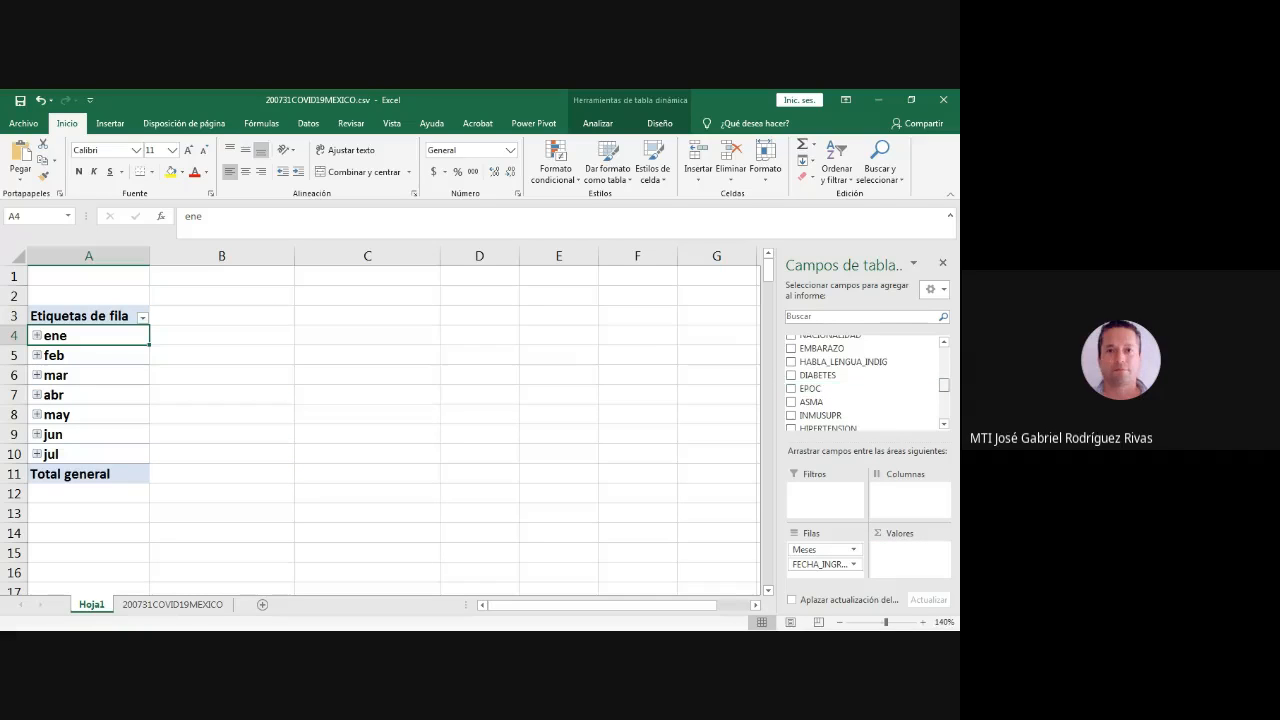
- Add NEUMONIA to the pivot table both as a summed value and as the column field
scroll(865, 385, "up", 5)
scroll(865, 385, "up", 2)
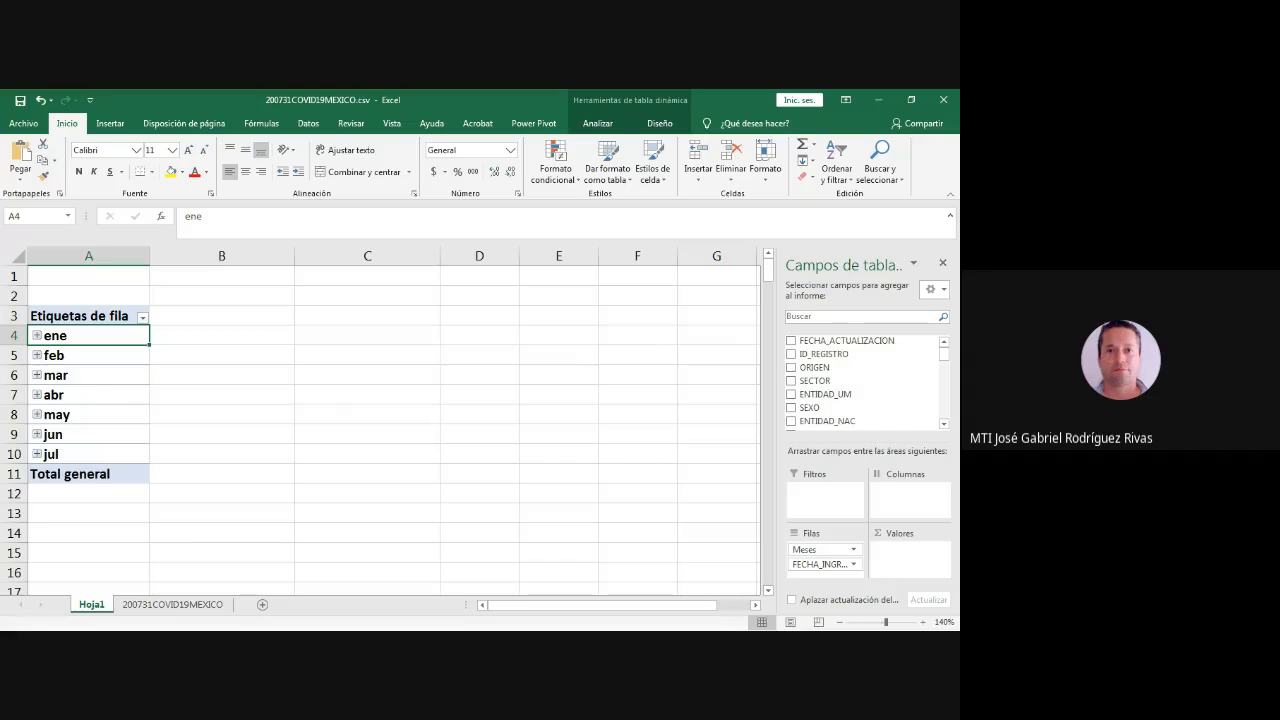
scroll(865, 385, "down", 5)
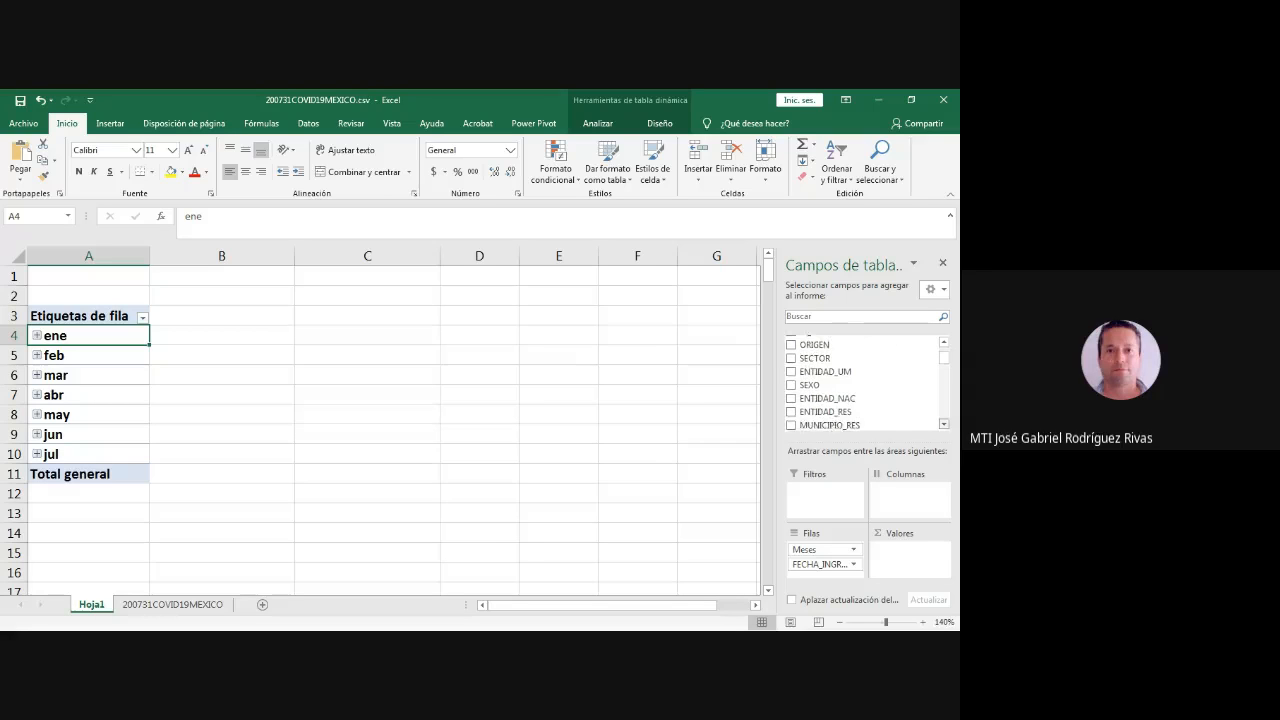
scroll(865, 385, "down", 5)
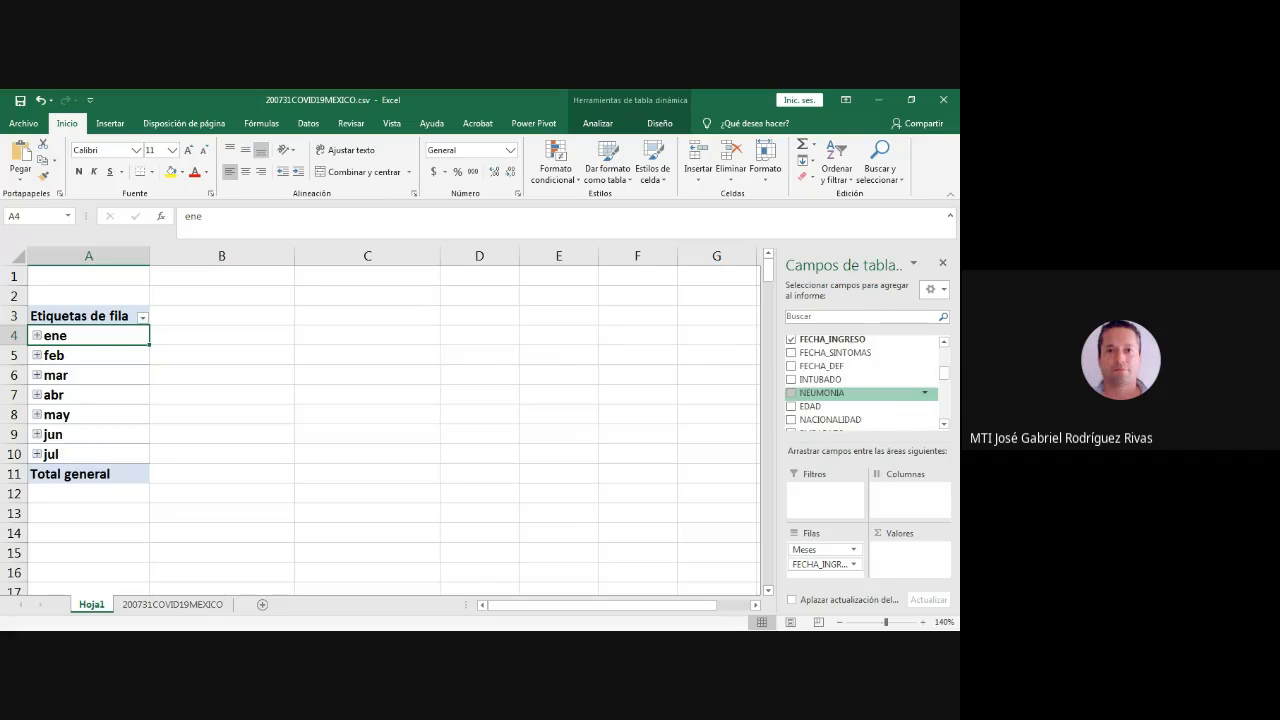
left_click(791, 393)
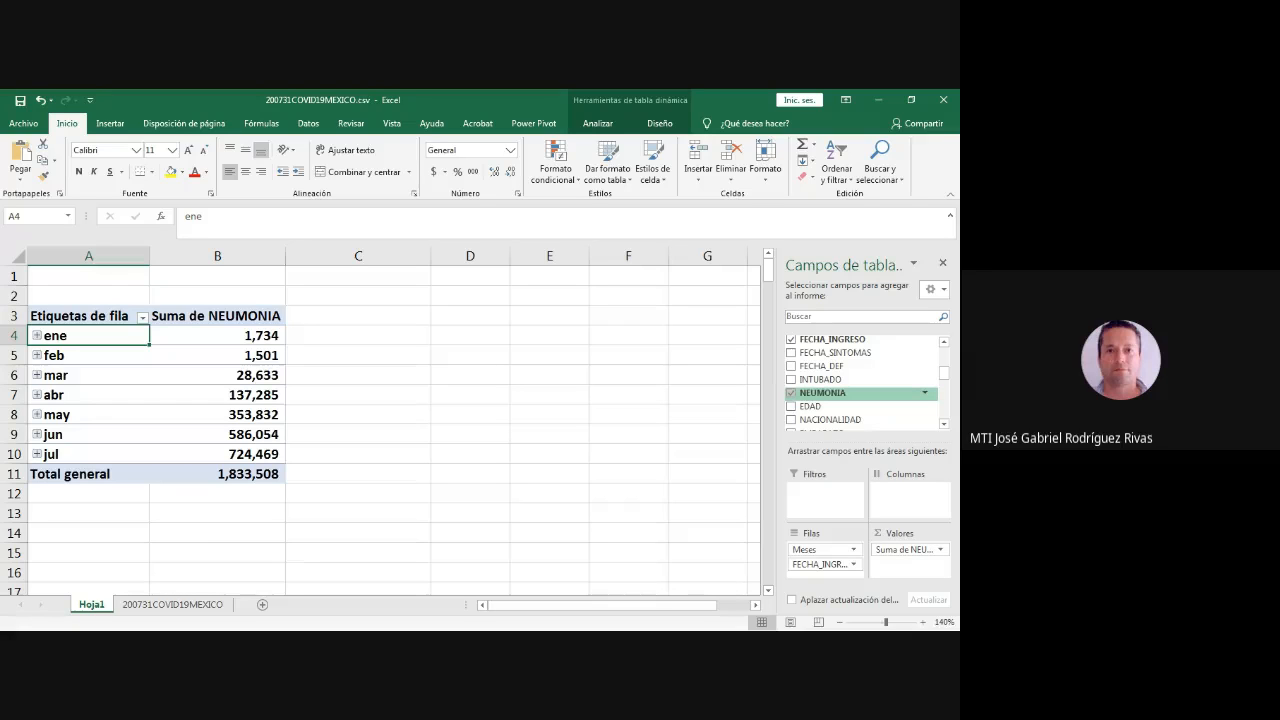
left_click_drag(823, 393, 909, 499)
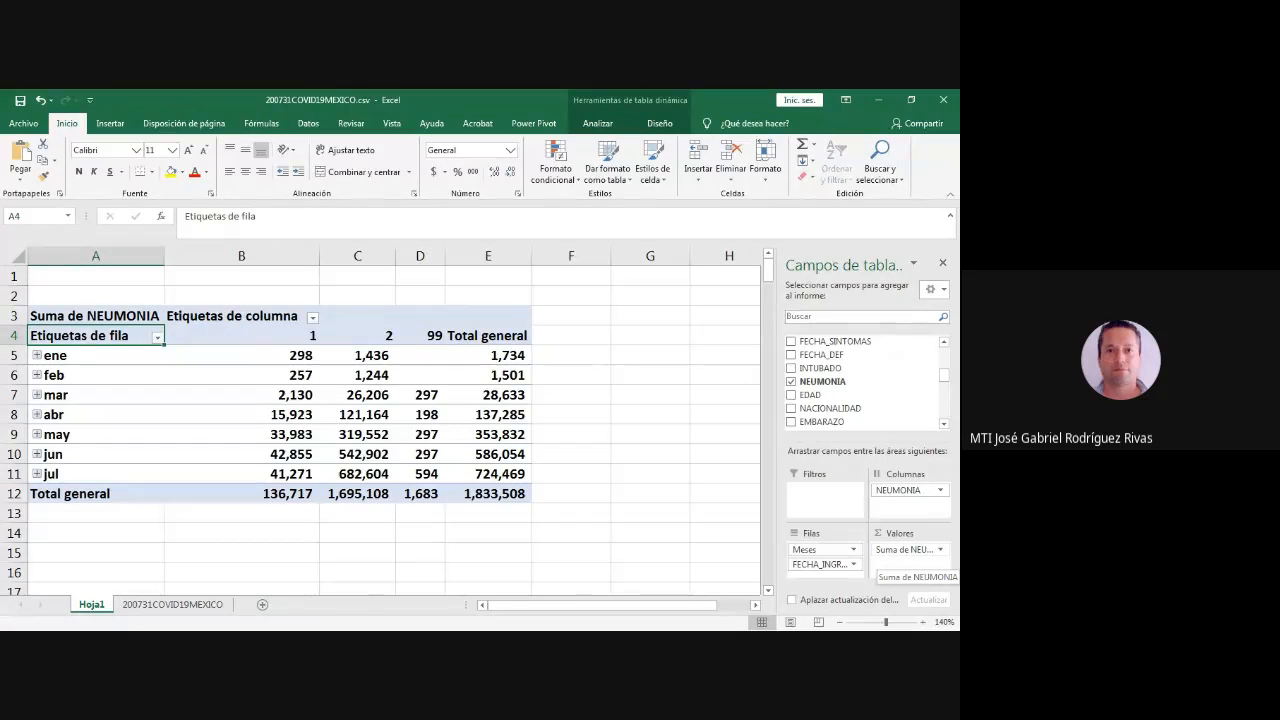
- Summarize the pivot table's NEUMONIA values by count (Recuento) instead of sum
left_click(900, 550)
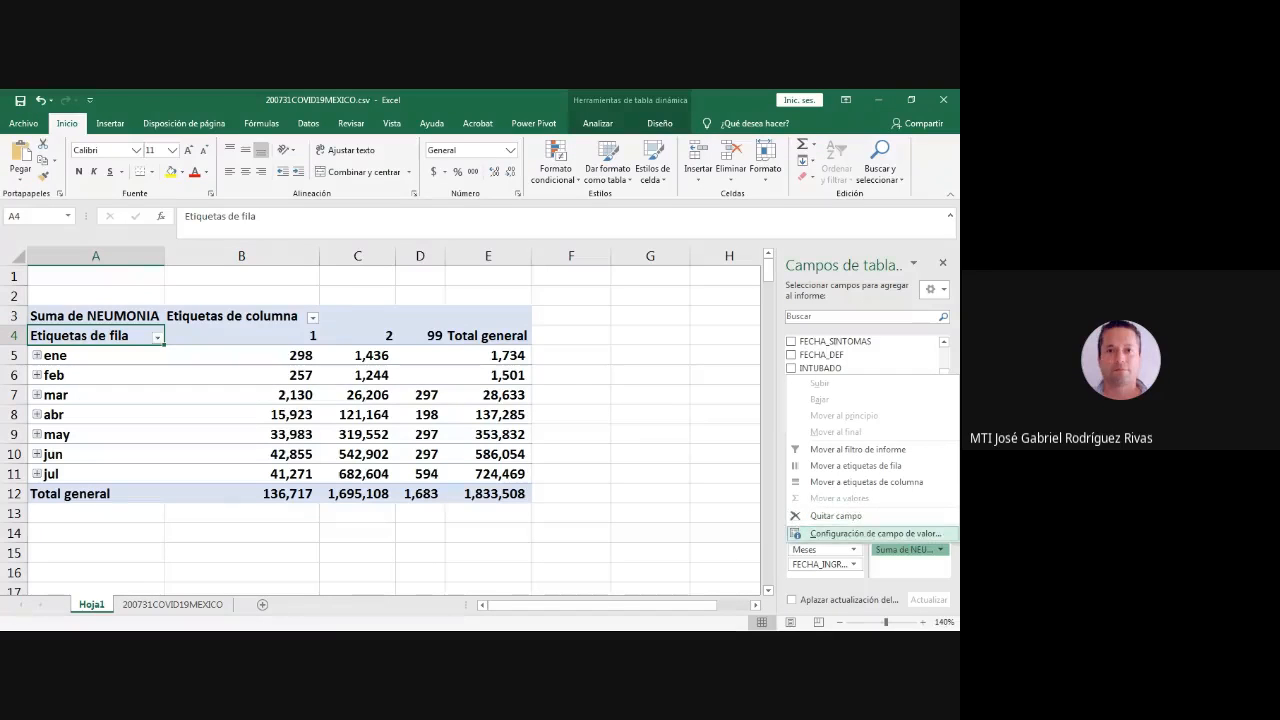
left_click(875, 533)
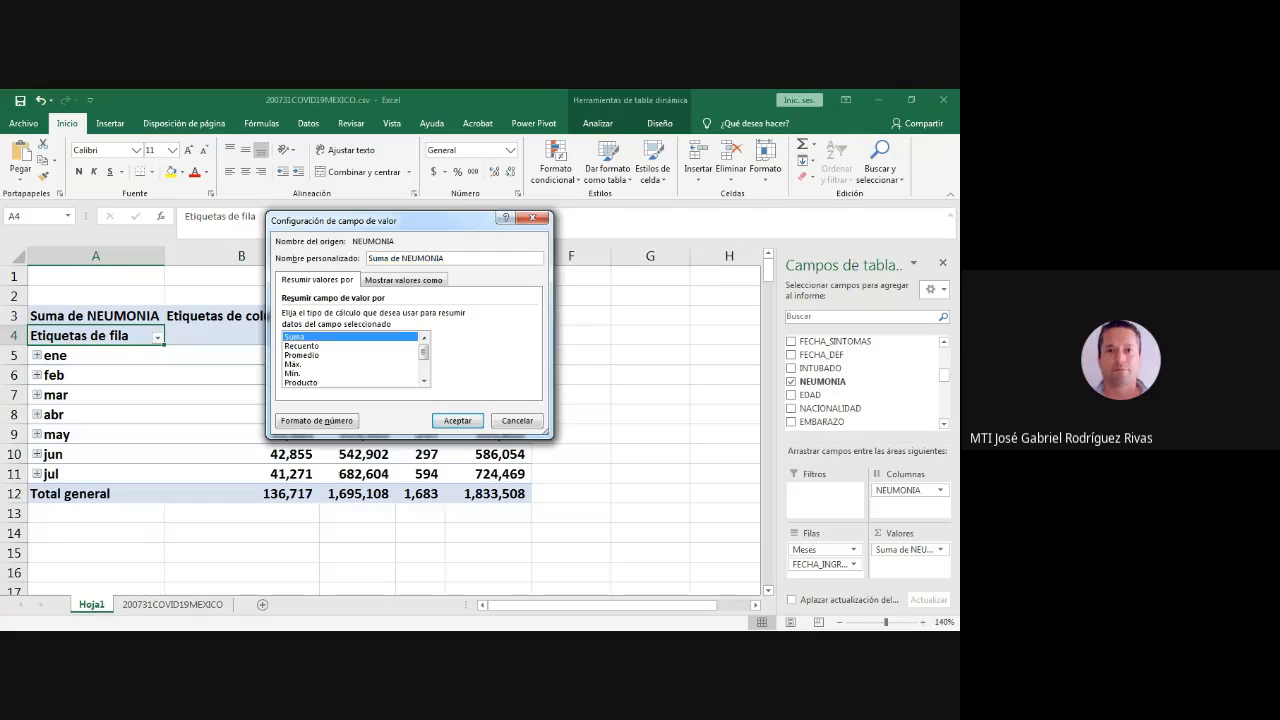
left_click(457, 420)
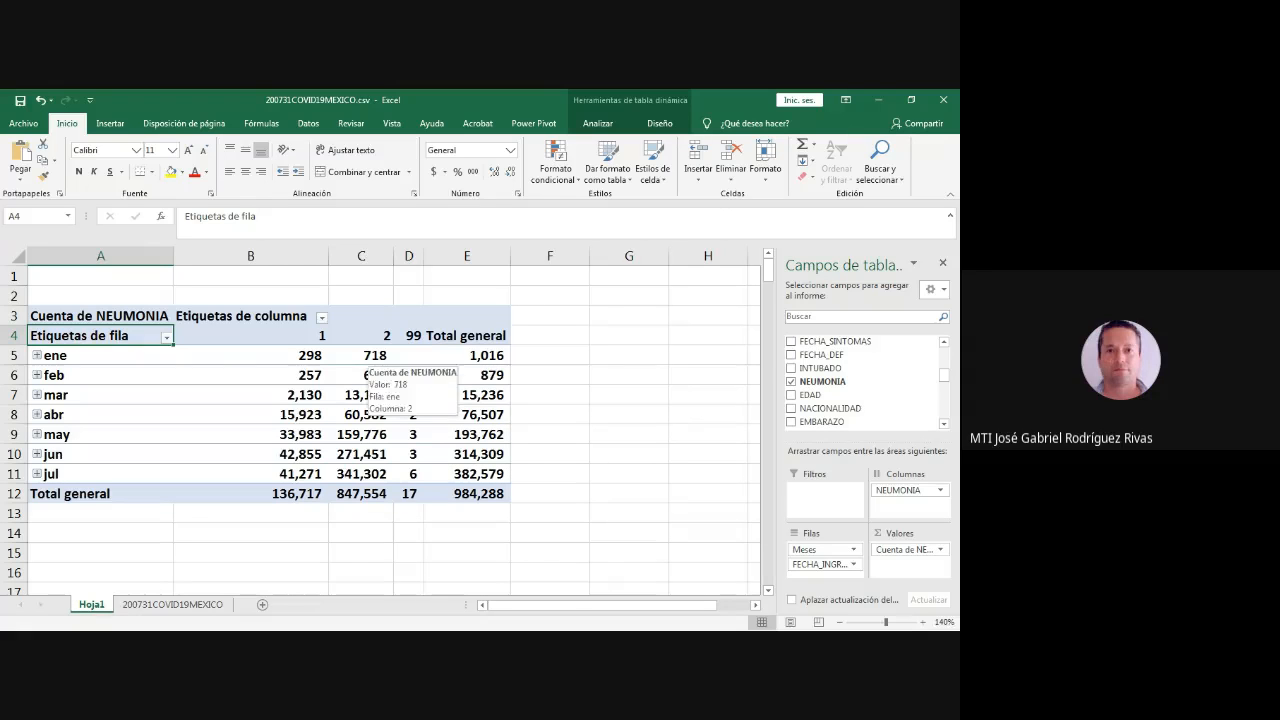
- Restore the pivot table's window down and resize it to full height, leaving room beside it for a second workbook
left_click(911, 100)
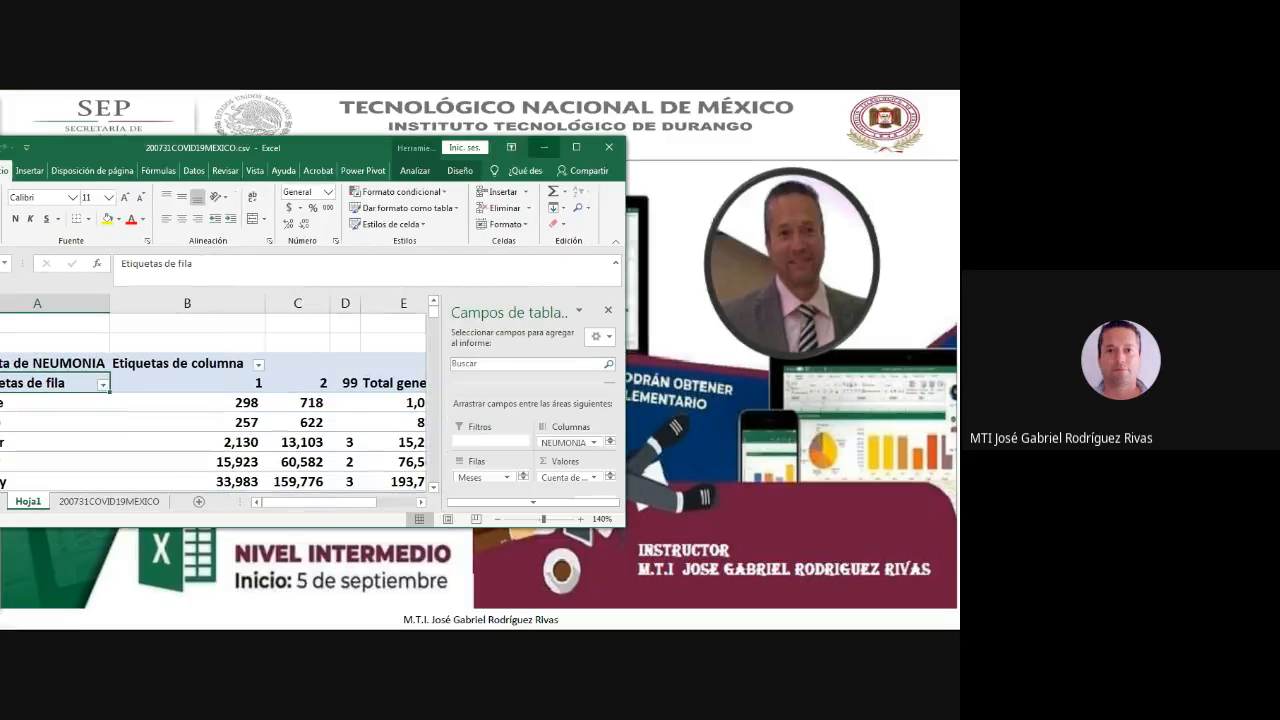
left_click_drag(345, 146, 380, 110)
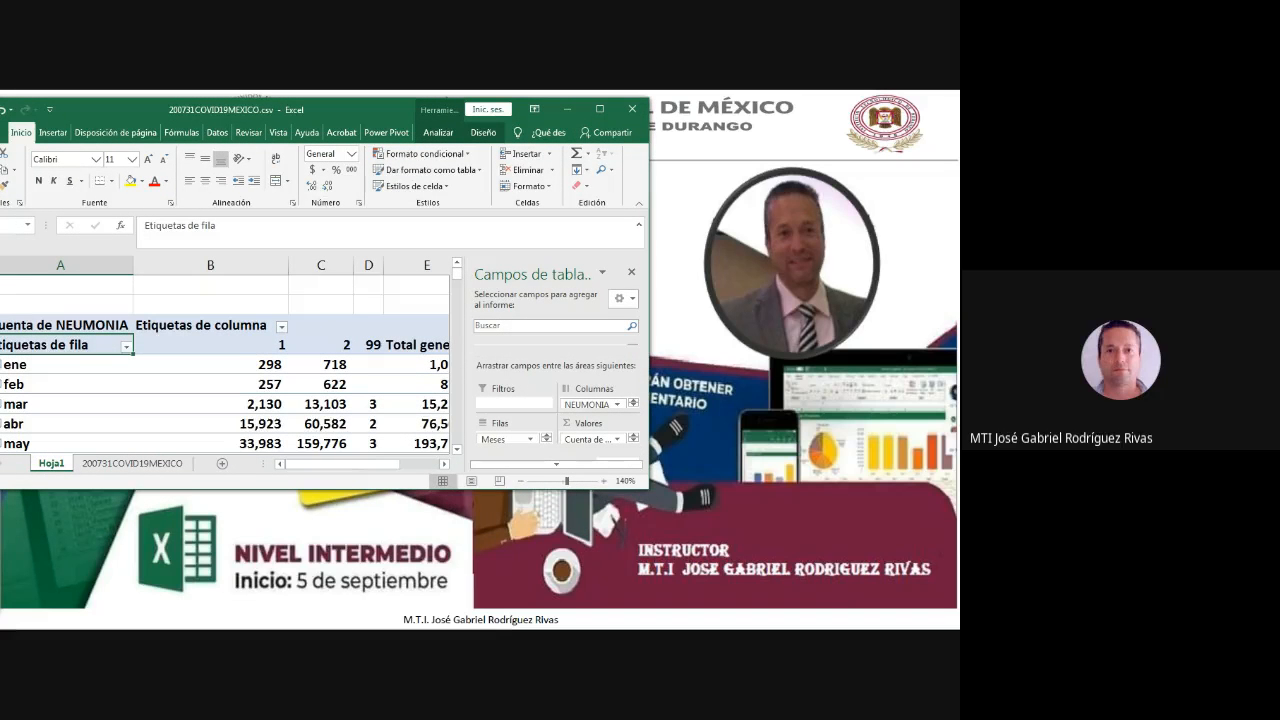
left_click_drag(649, 489, 741, 628)
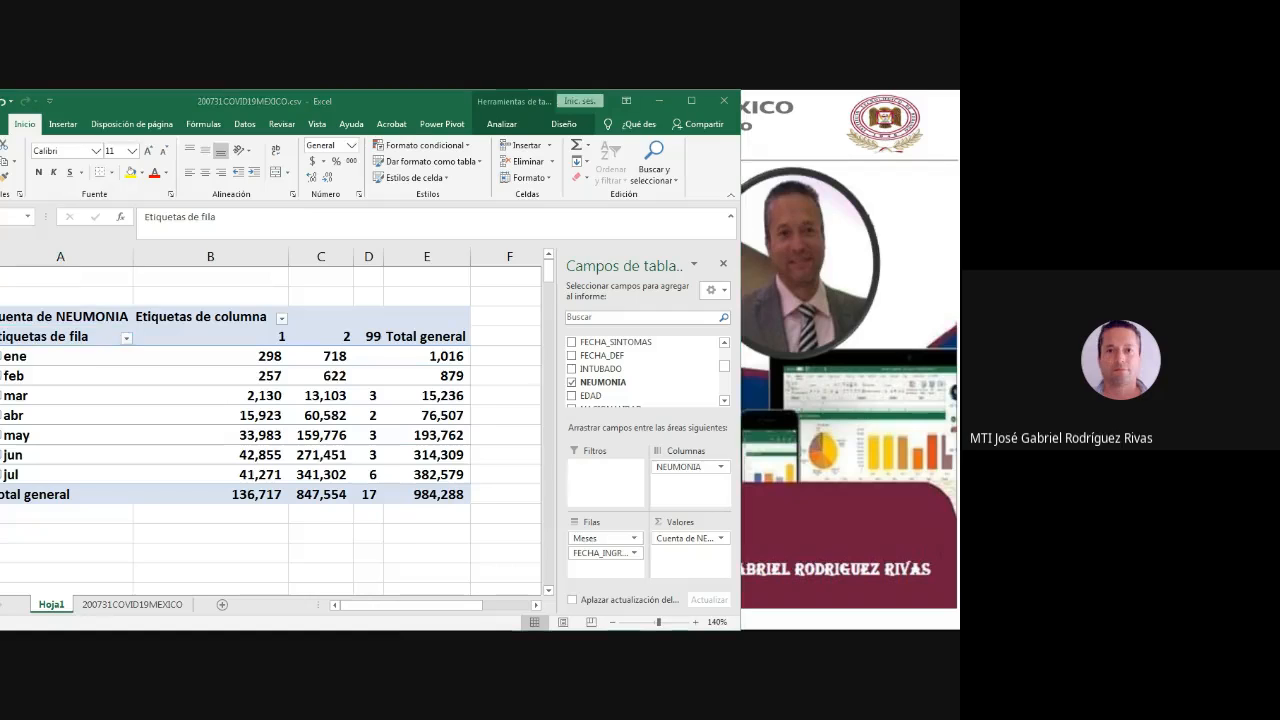
- Place the Catalogos_0412.xlsx window beside the pivot table, narrowed to the SI_NO key list and lengthened, and return to the pivot table
key("alt+Tab")
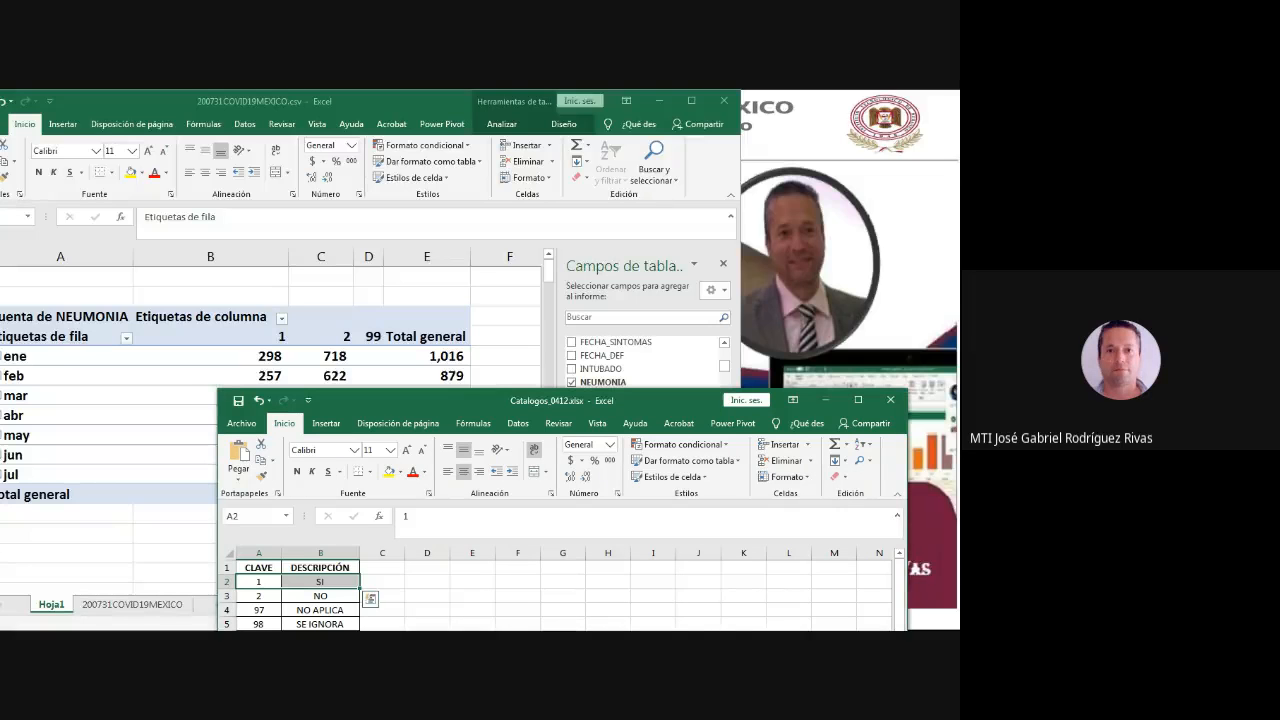
left_click_drag(217, 455, 612, 460)
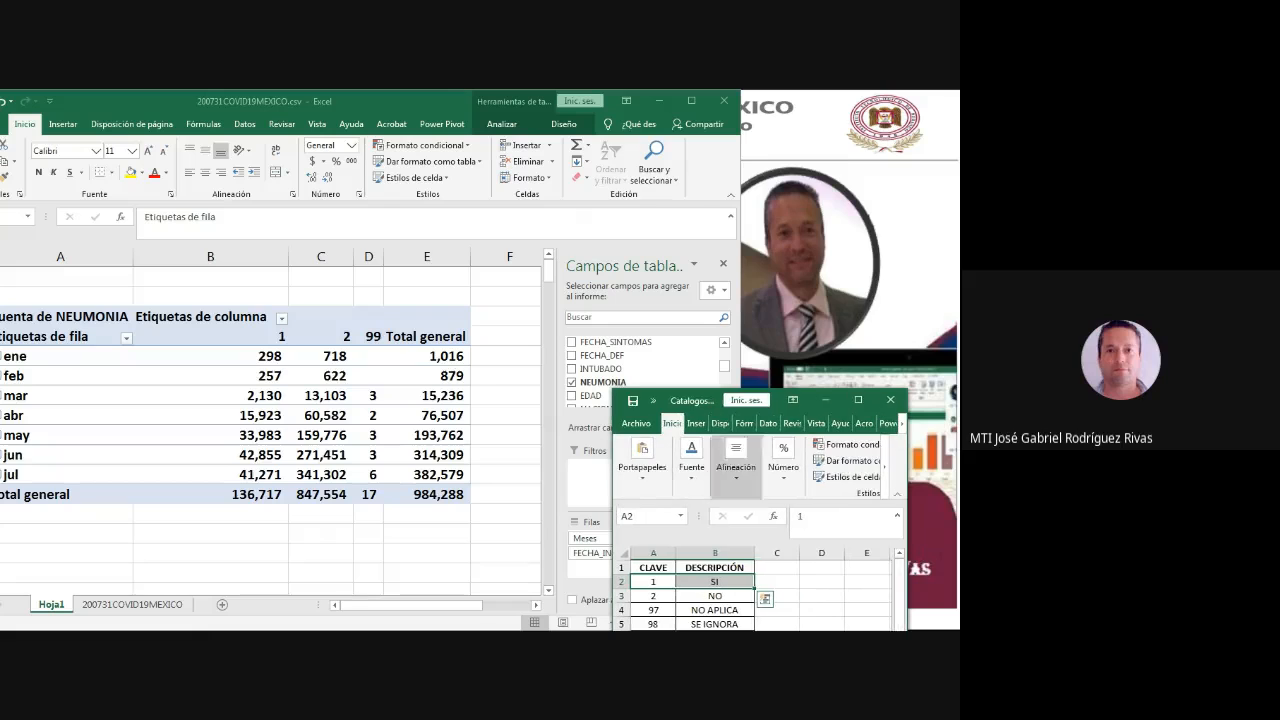
left_click(793, 400)
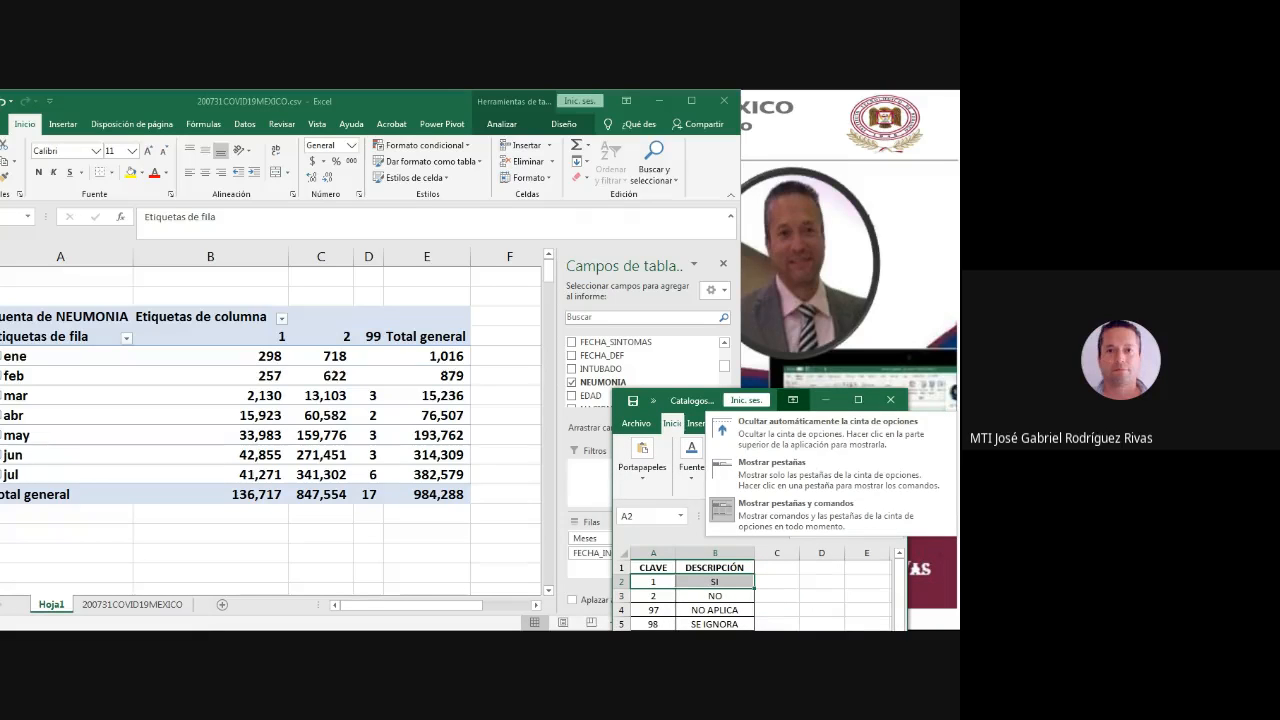
left_click_drag(612, 460, 538, 460)
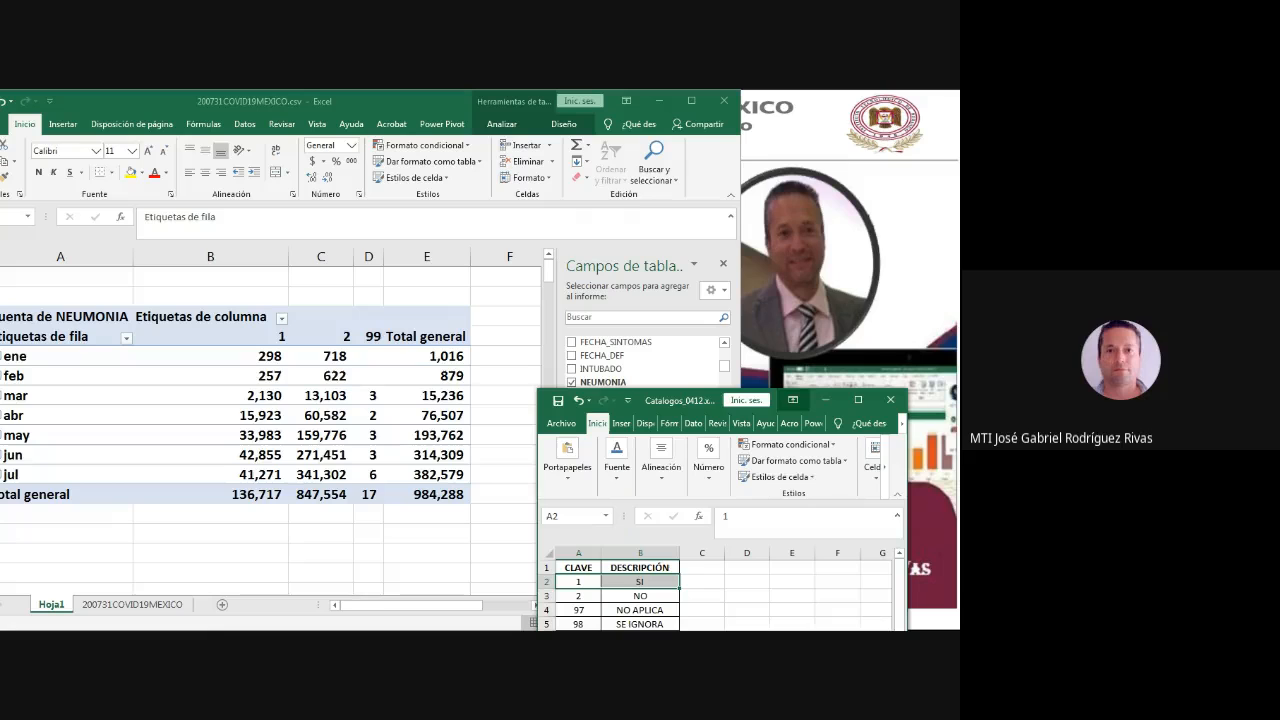
left_click_drag(720, 400, 765, 162)
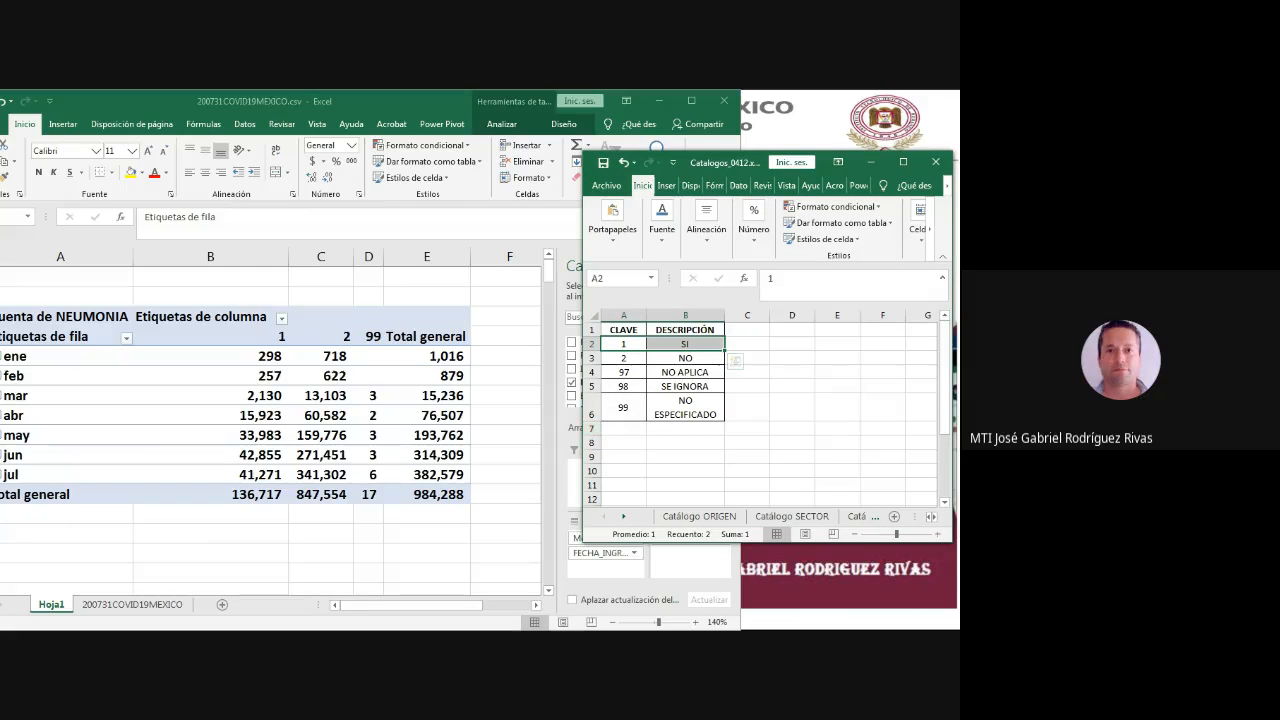
left_click_drag(584, 460, 738, 460)
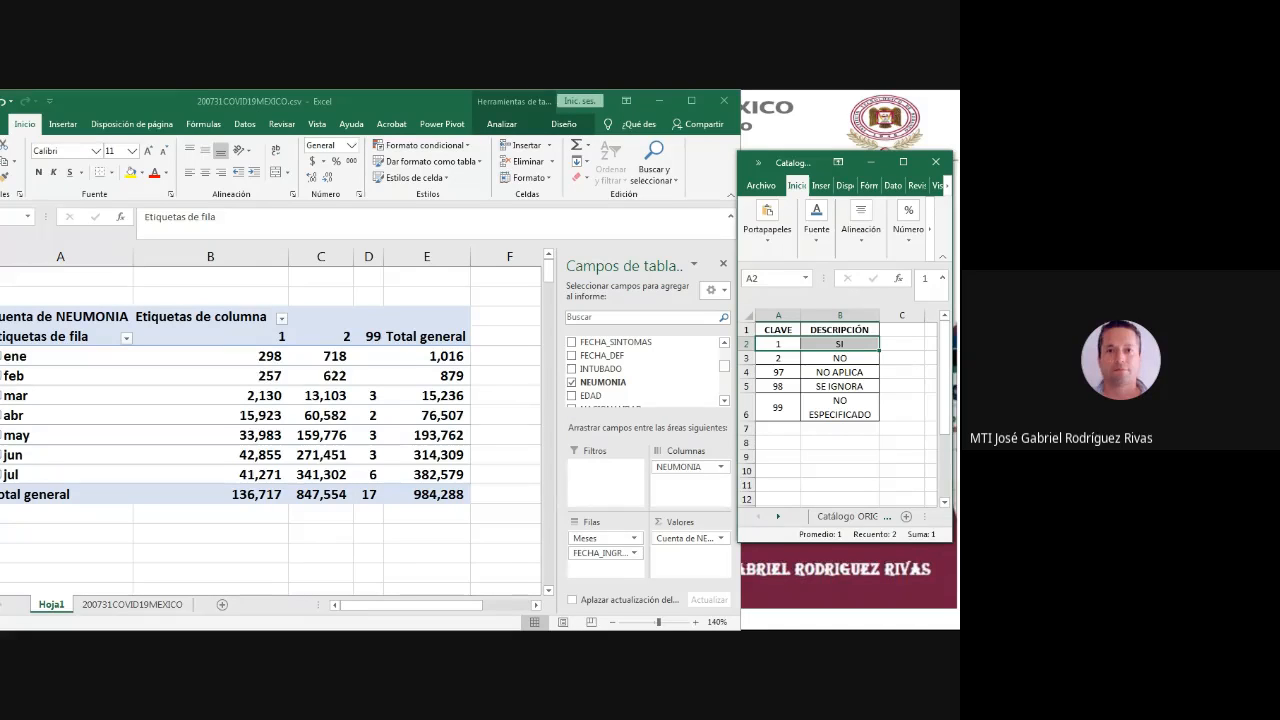
left_click_drag(845, 541, 845, 612)
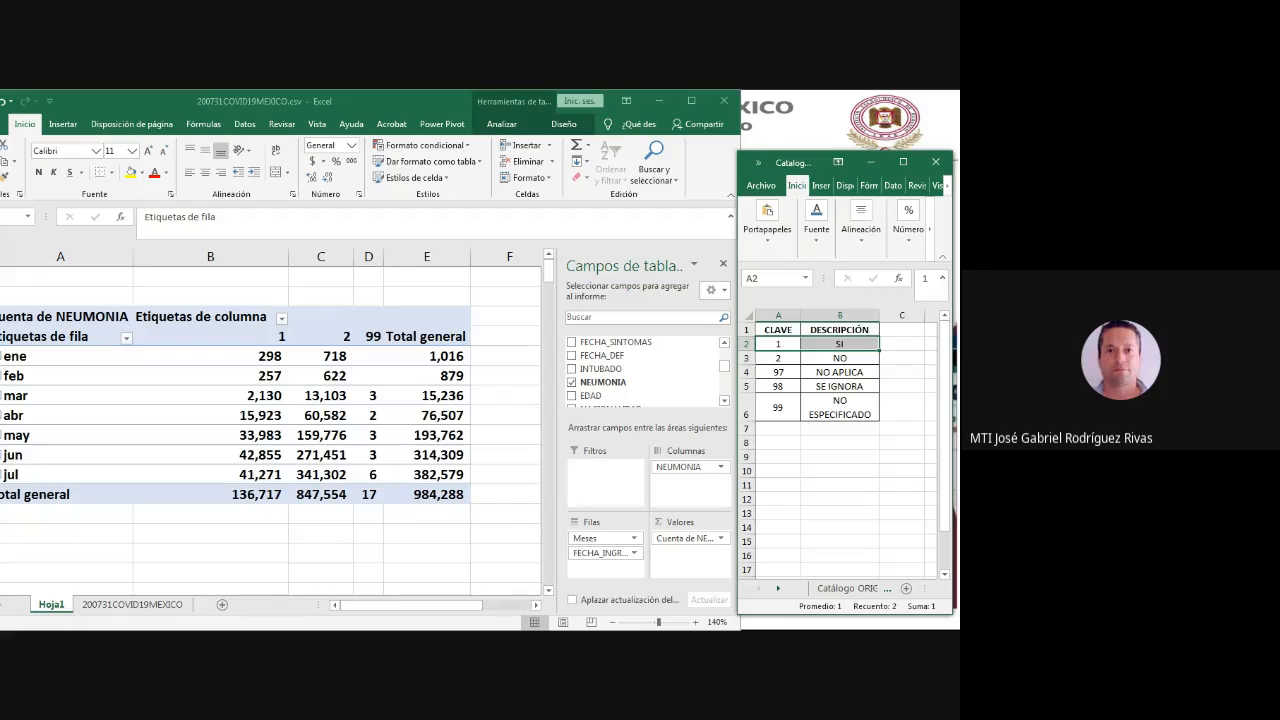
left_click(257, 355)
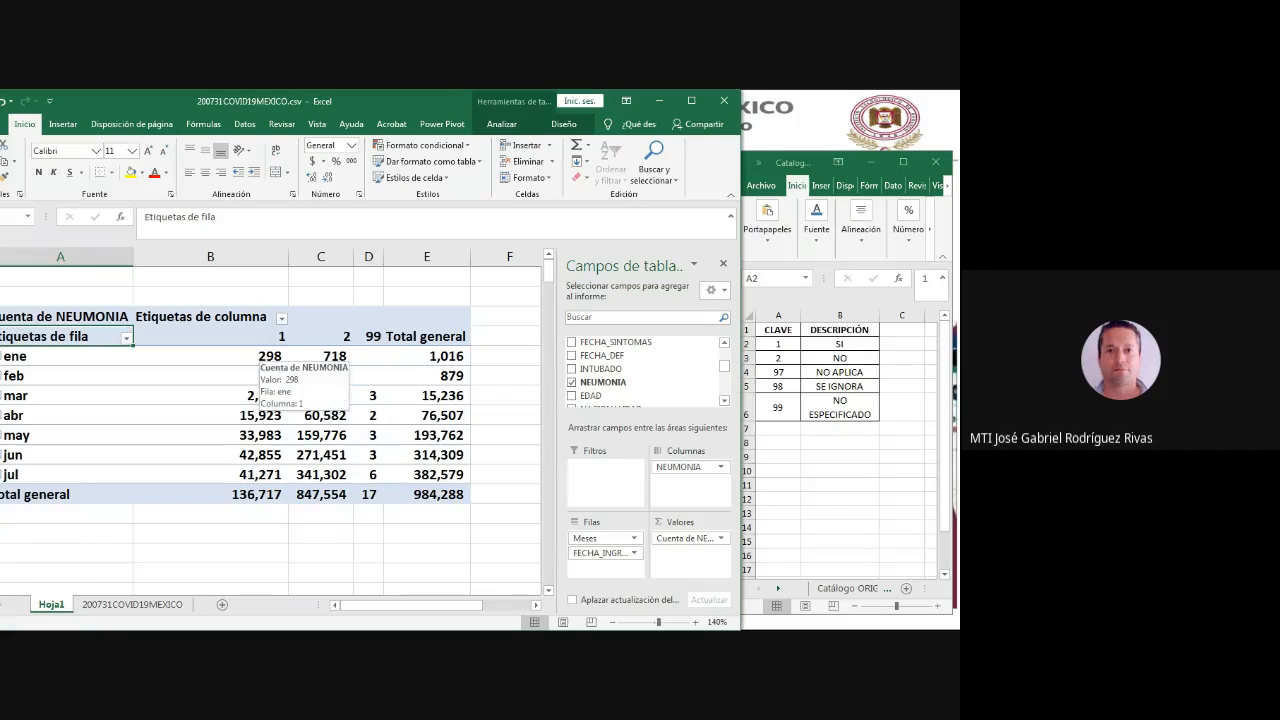
- Compare the January NEUMONIA counts under codes 1, 2 and 99 with the SI_NO key list in Catalogos_0412.xlsx
left_click(257, 355)
left_click(840, 344)
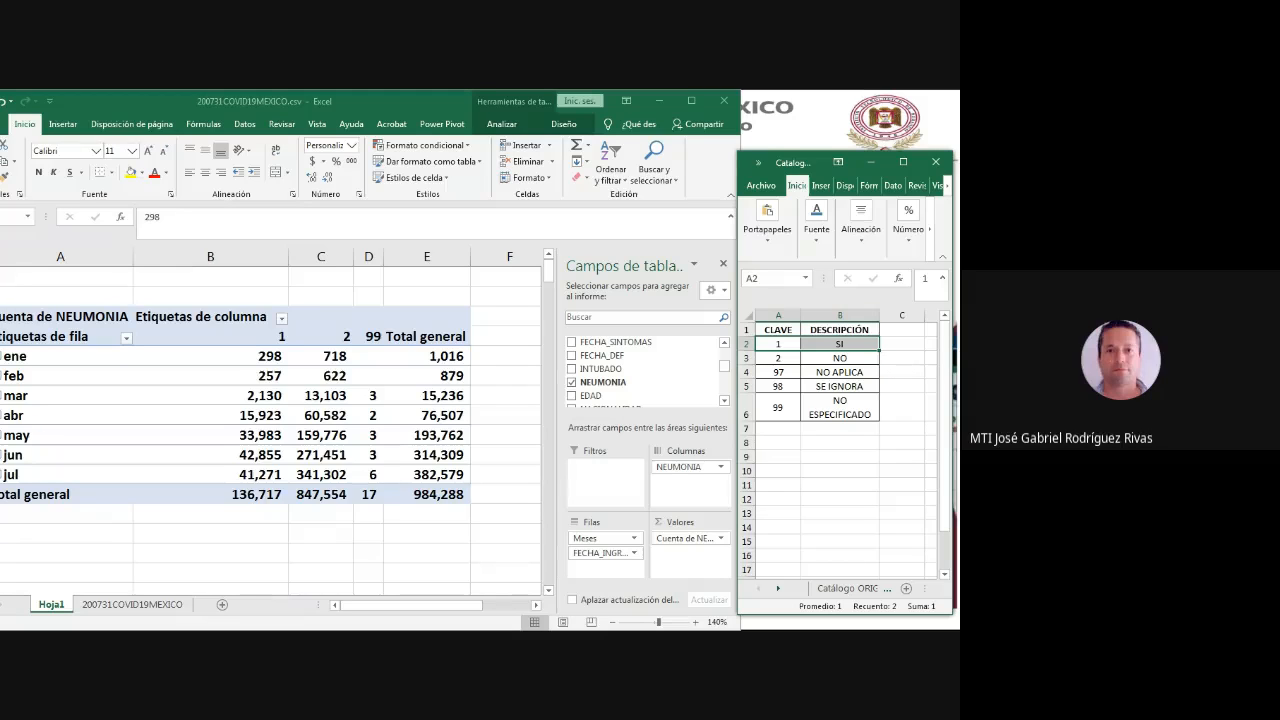
left_click(257, 355)
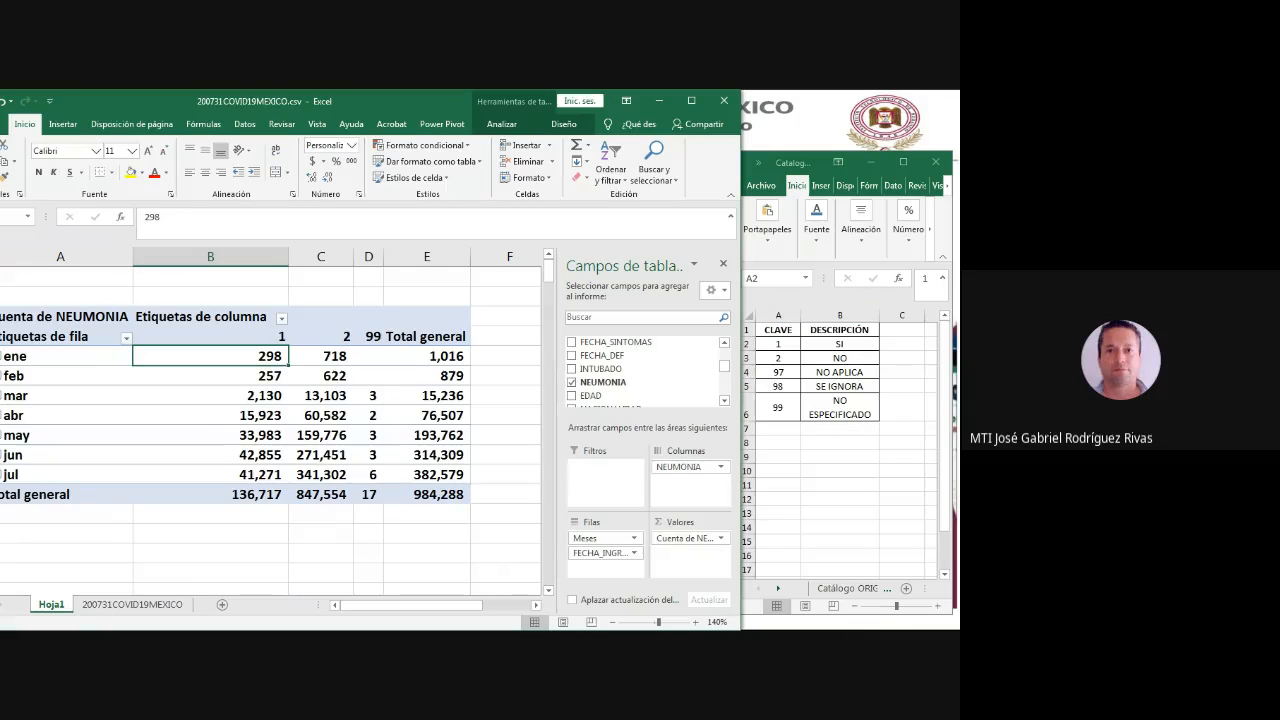
left_click(324, 358)
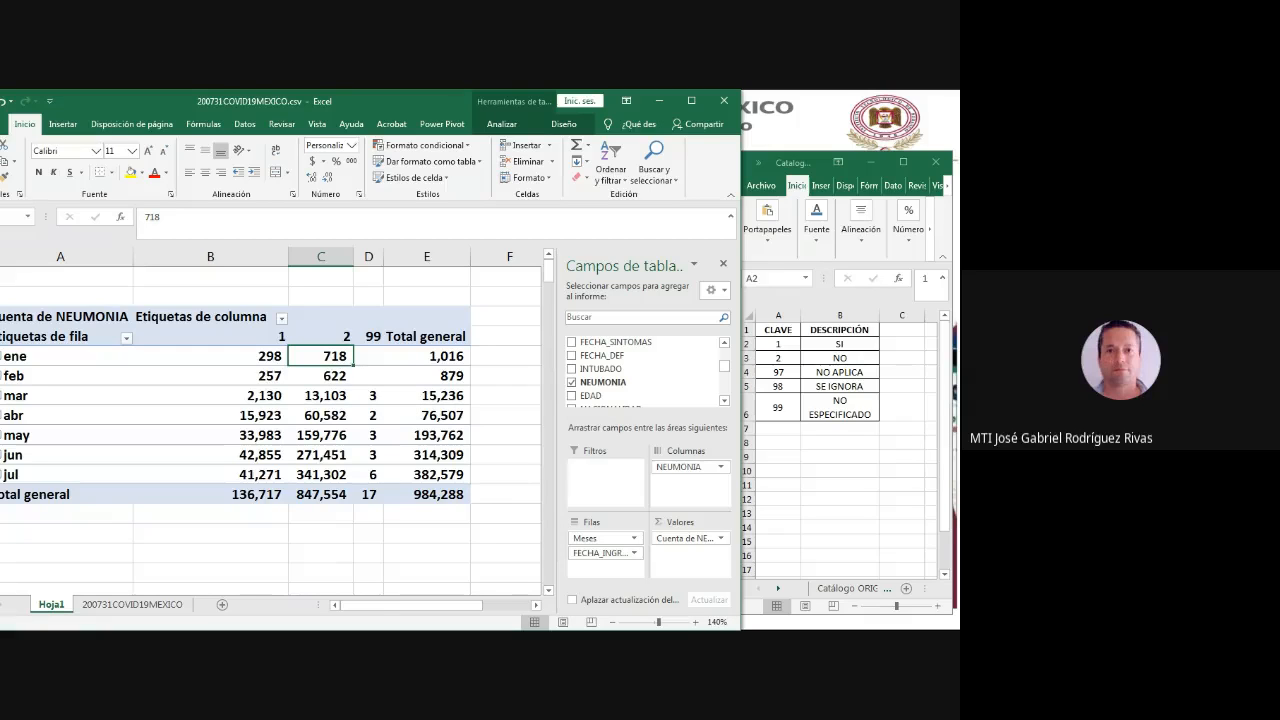
left_click(367, 356)
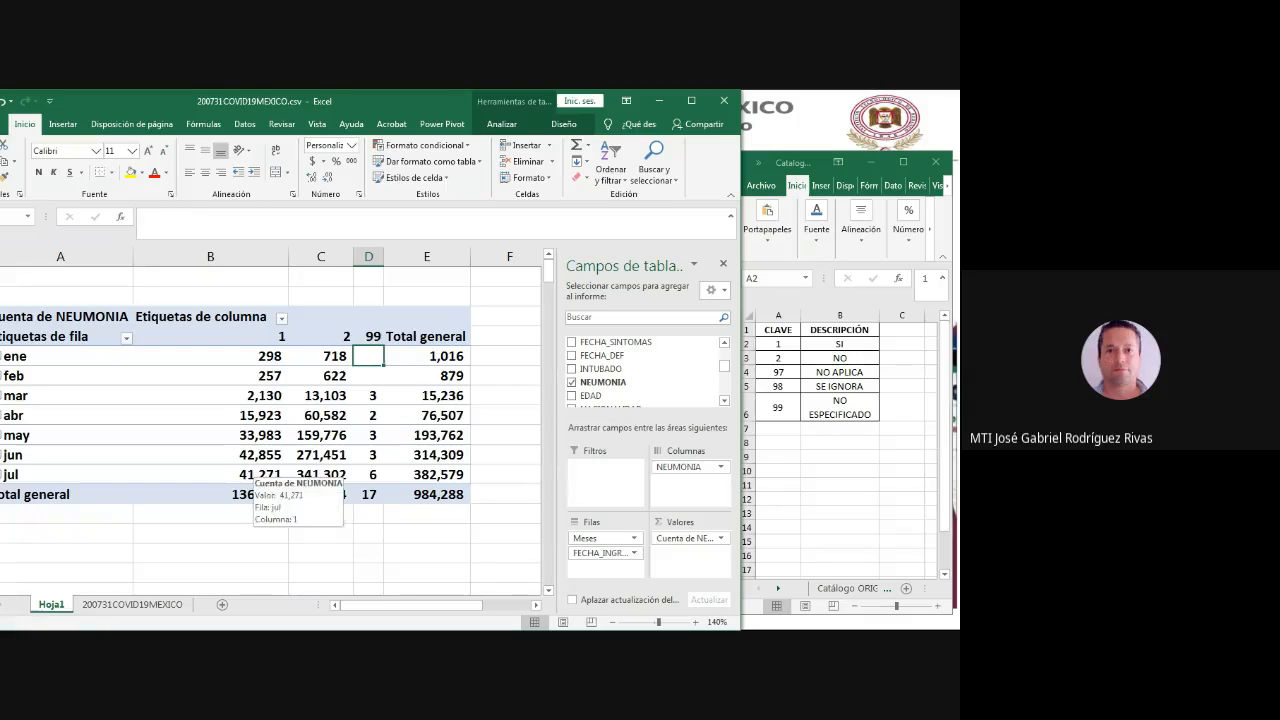
- Check the July NEUMONIA counts for codes 1 and 2 against the meanings in the SI_NO key list
left_click(238, 475)
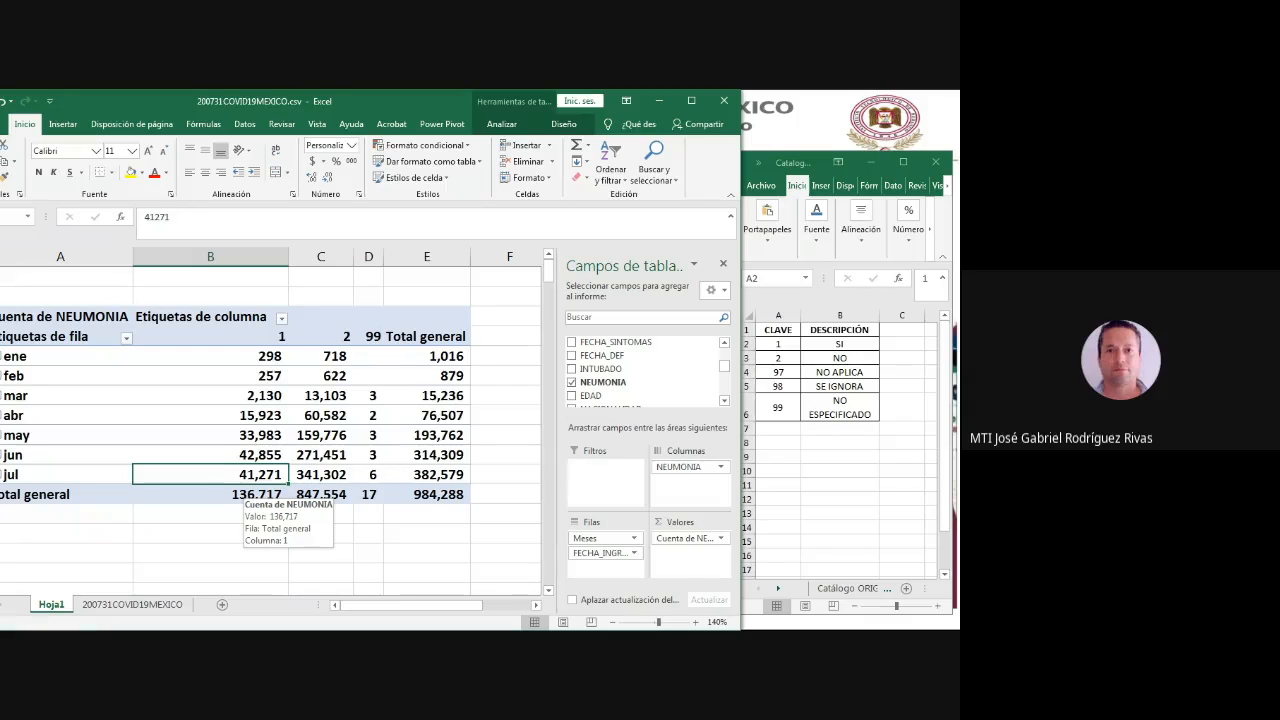
left_click(840, 344)
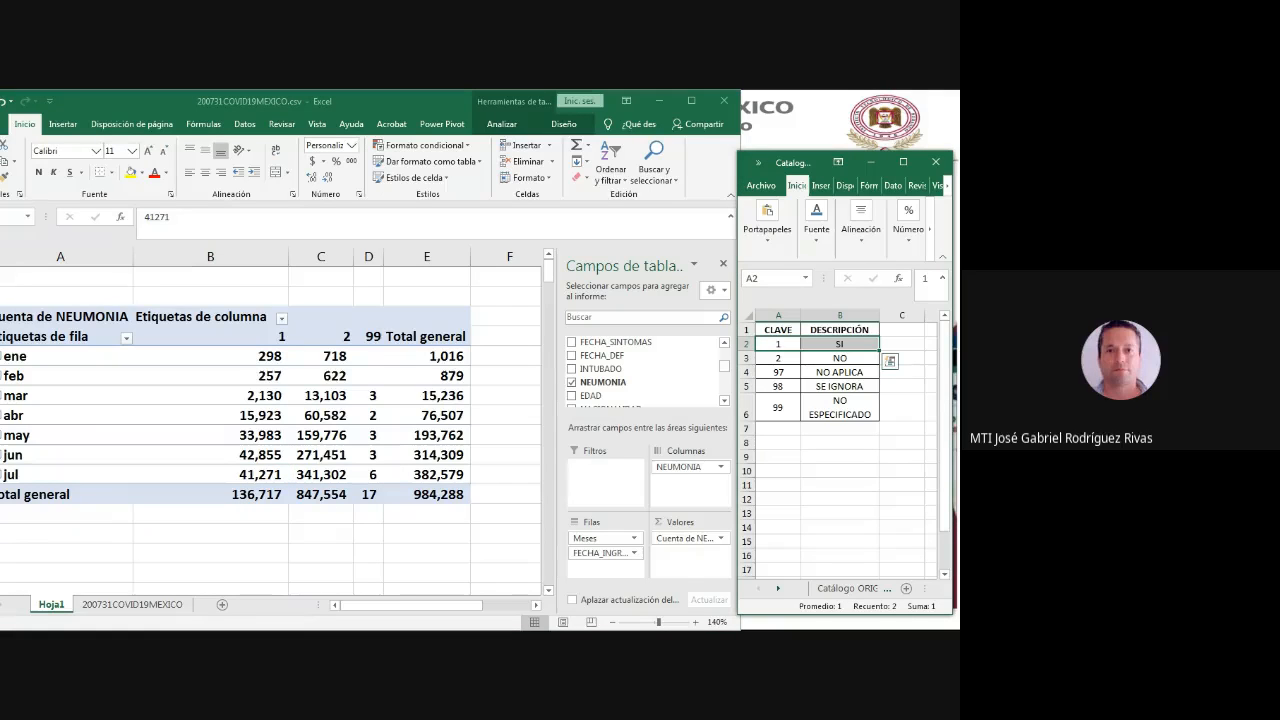
left_click(250, 474)
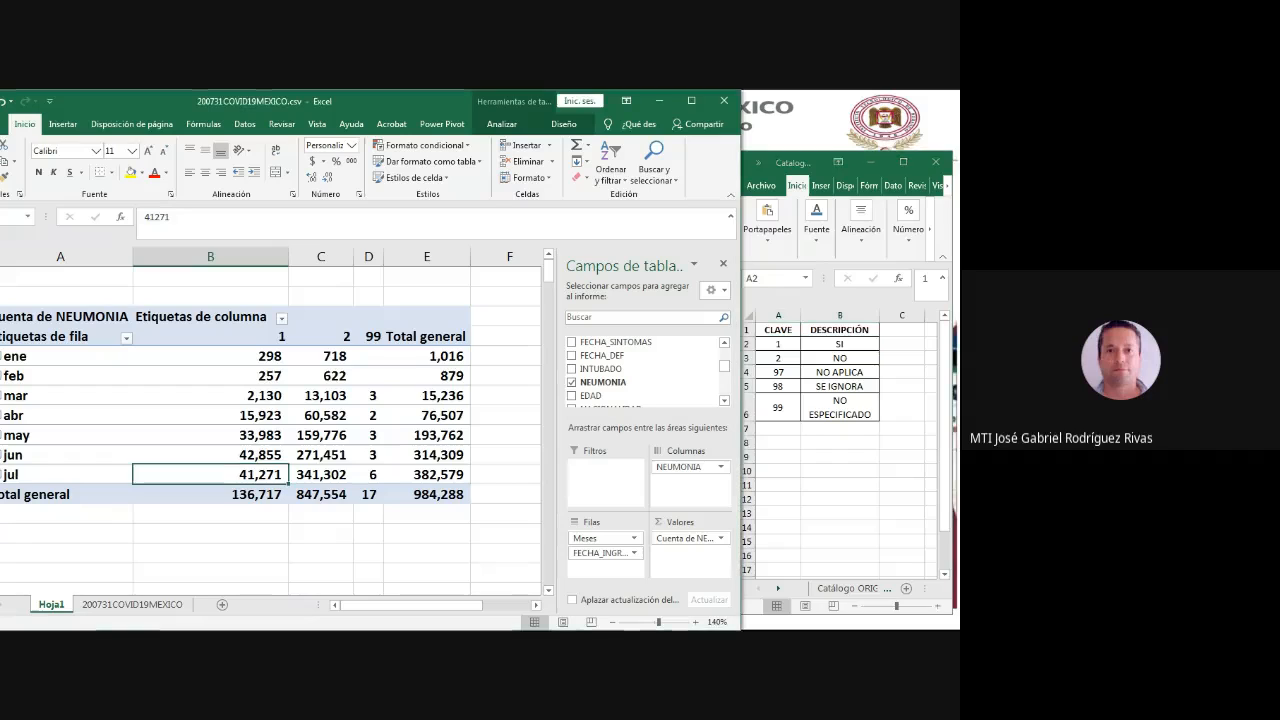
left_click(316, 474)
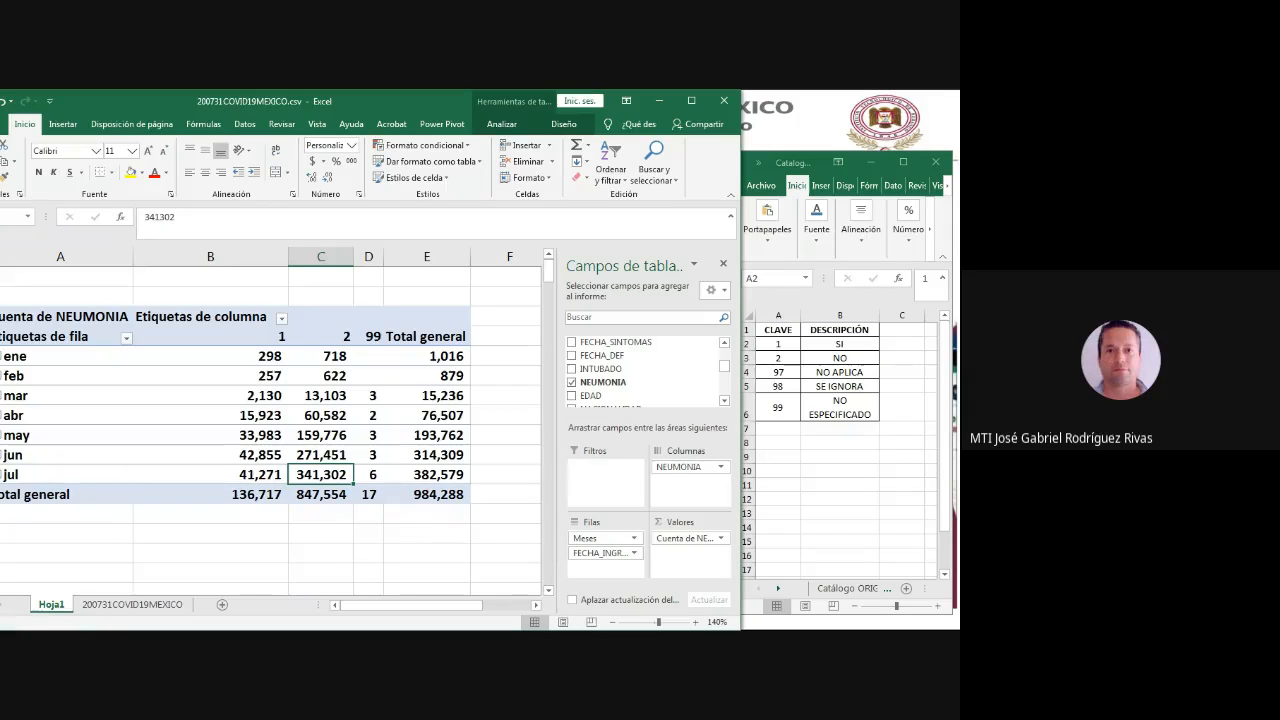
left_click(321, 337)
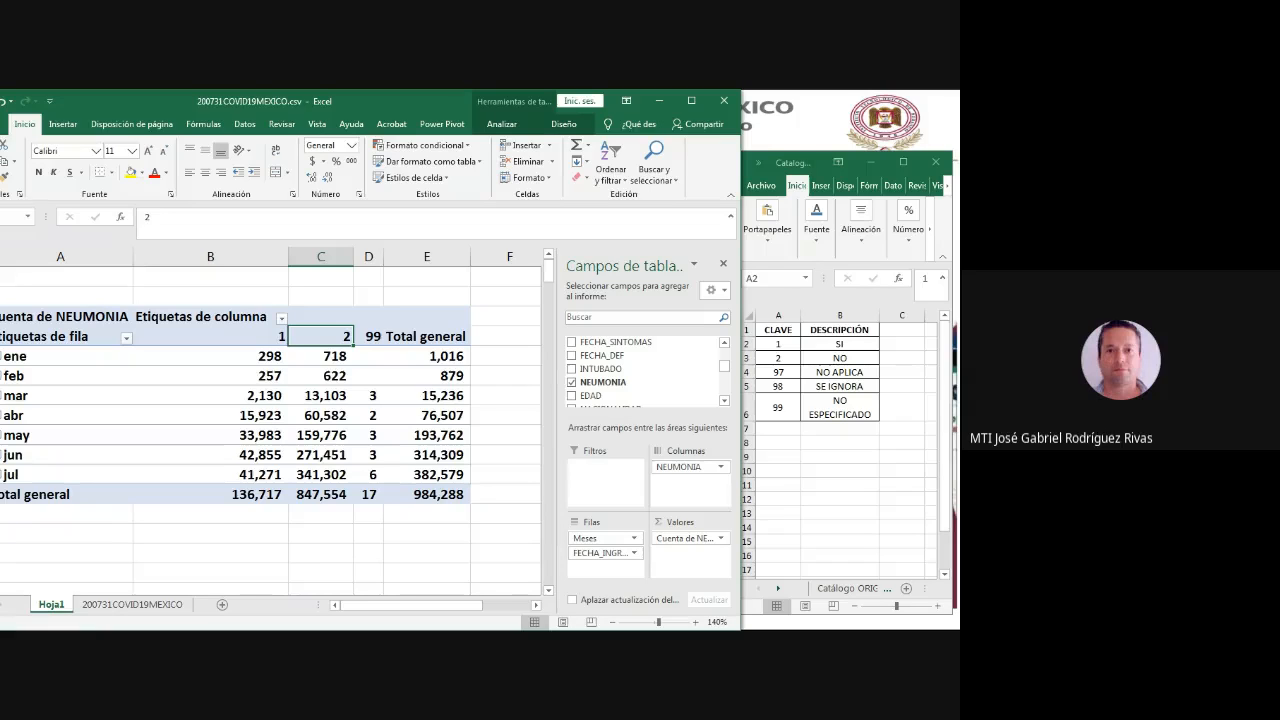
- Examine the pivot table's code 99 column, the monthly totals and the overall grand total
left_click_drag(369, 336, 369, 474)
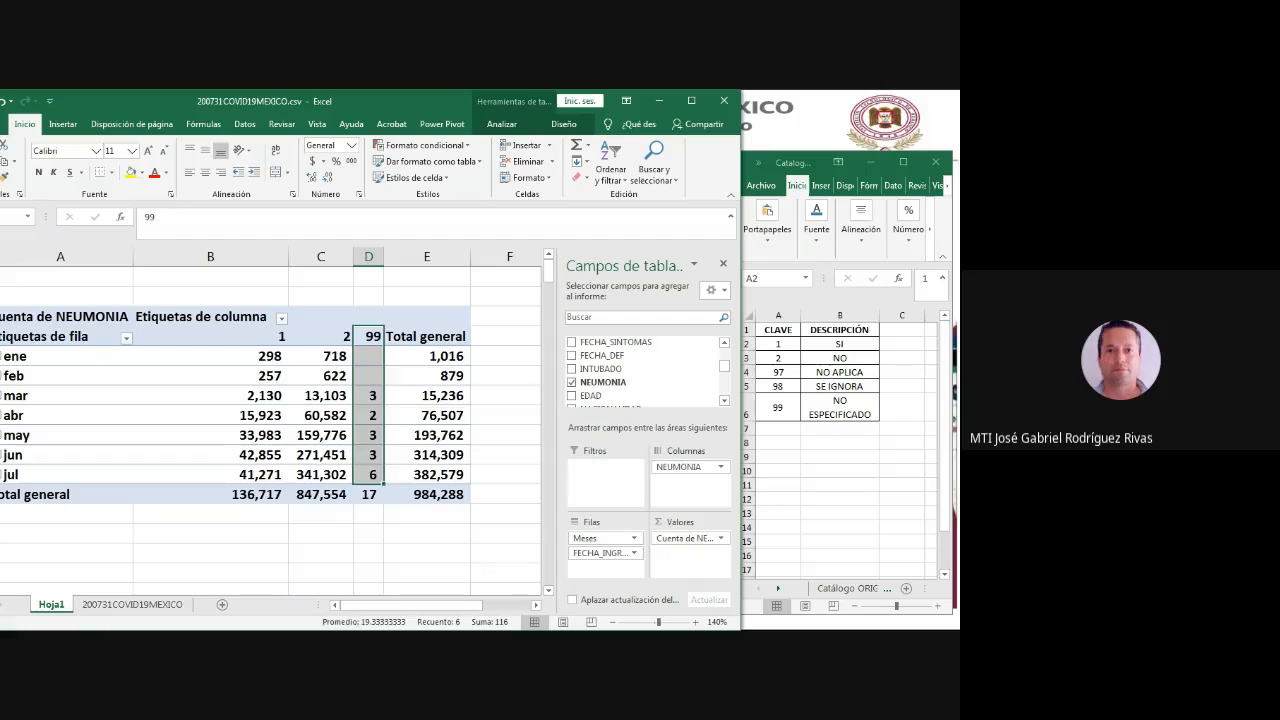
left_click_drag(427, 356, 427, 475)
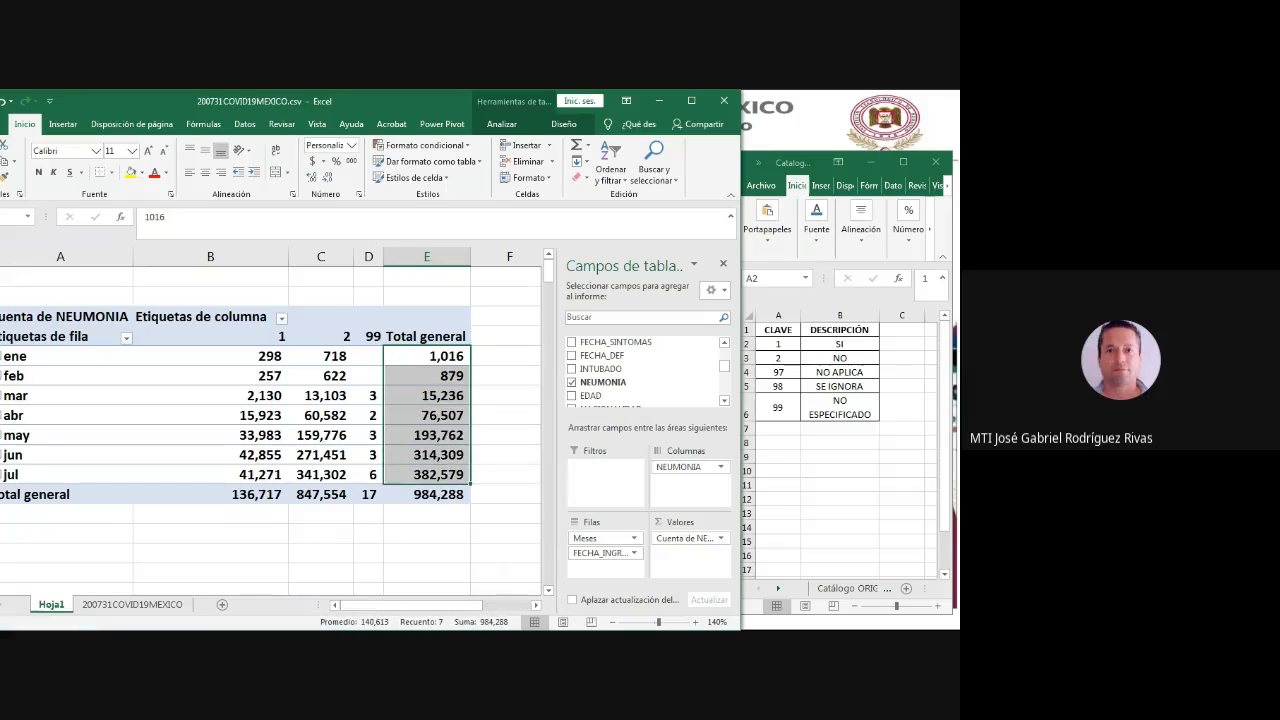
left_click(427, 494)
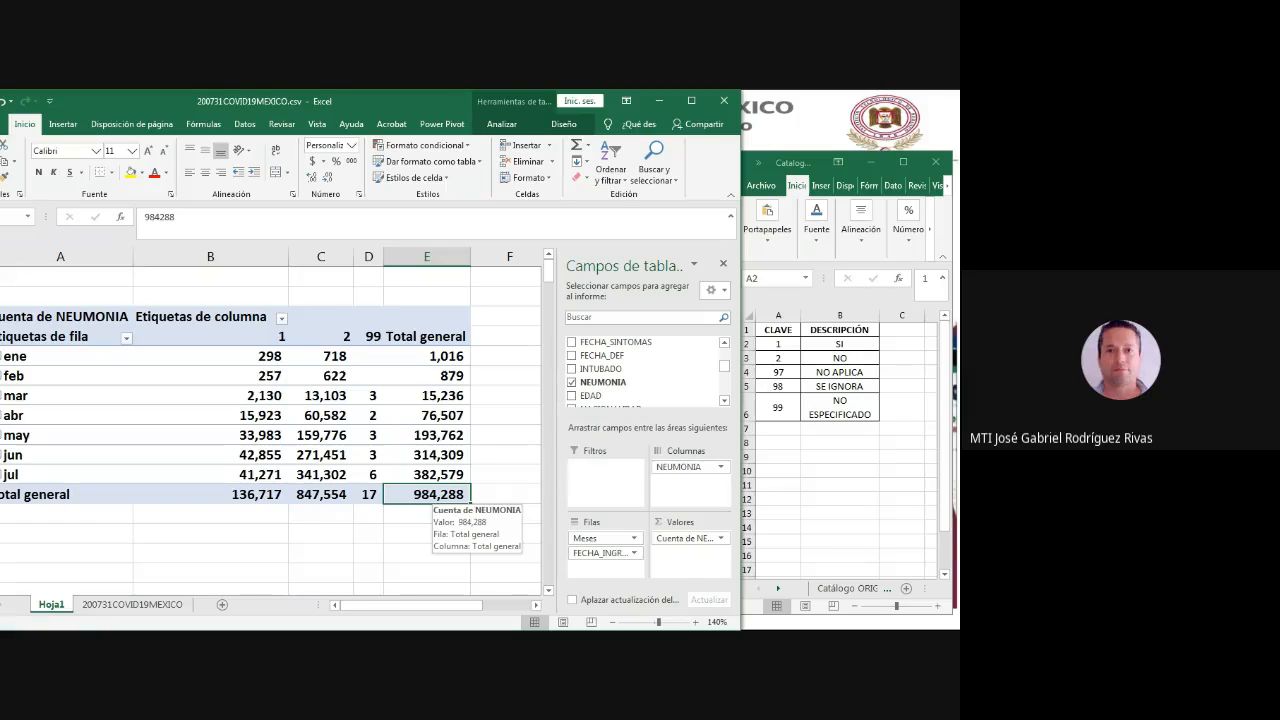
- Move the pivot table window so its row labels are fully visible, and expand ene into daily counts to inspect 01-ene
key("alt+Tab")
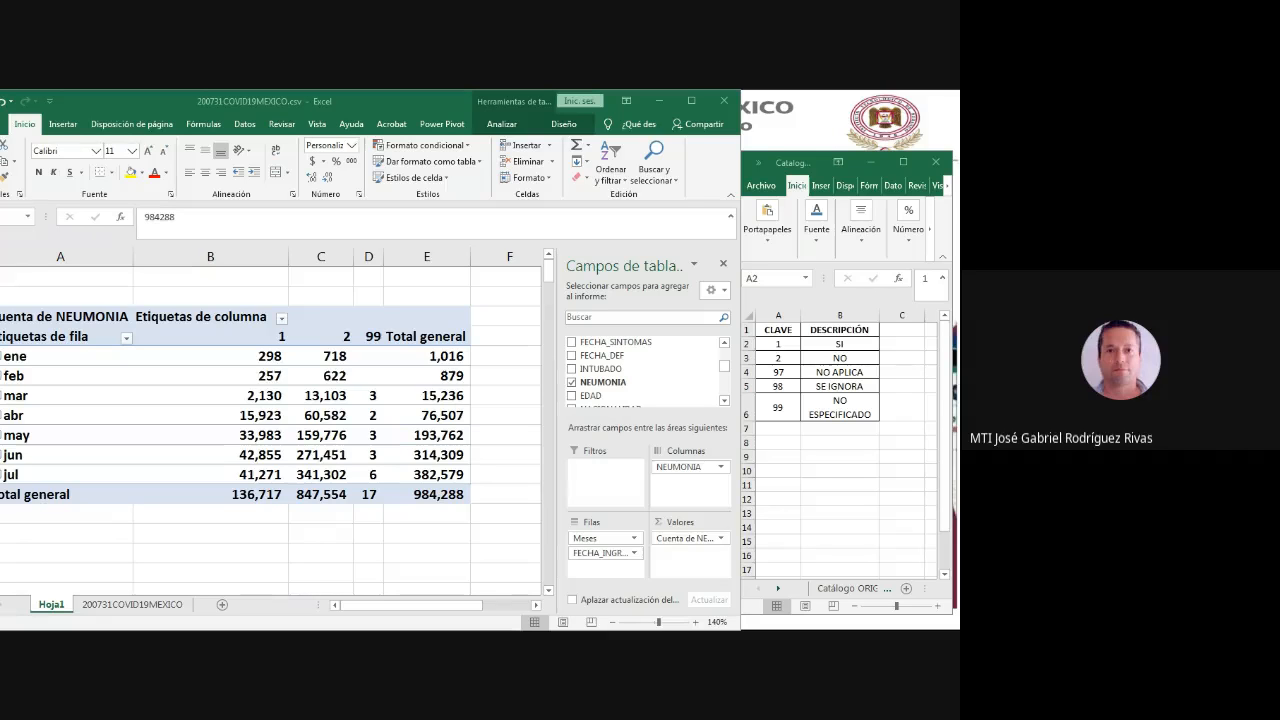
left_click_drag(405, 101, 442, 101)
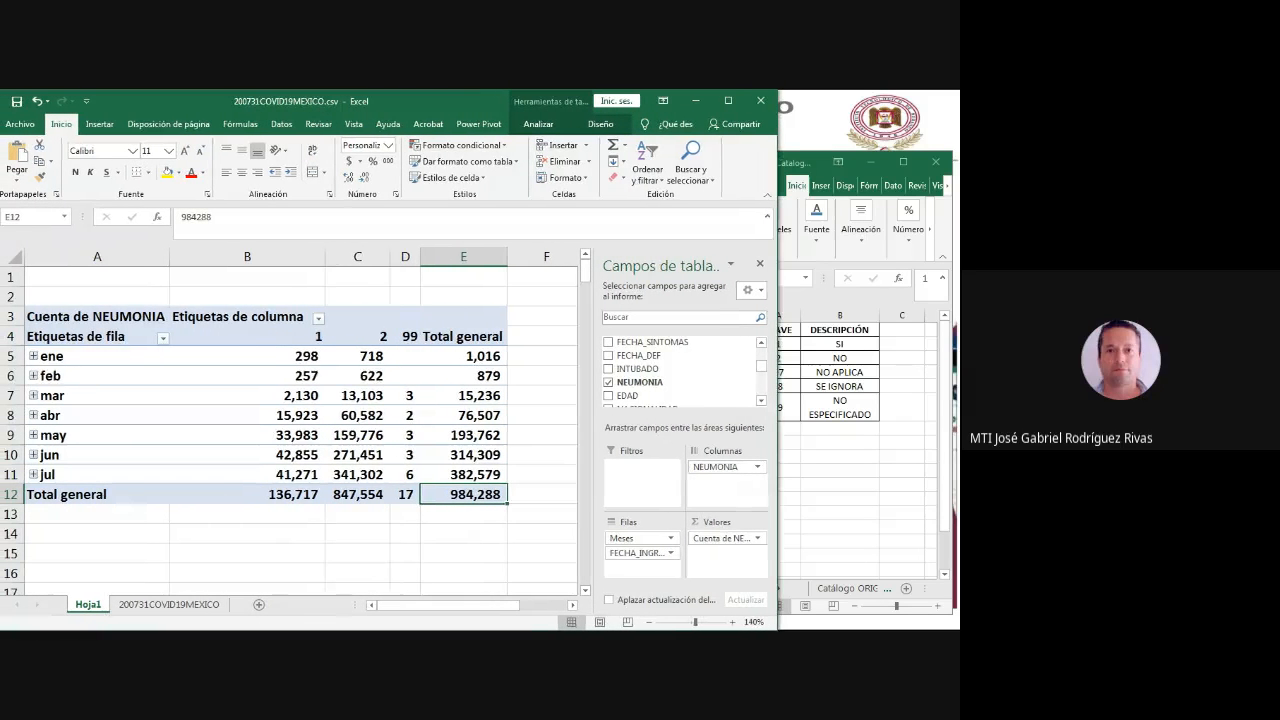
left_click(33, 356)
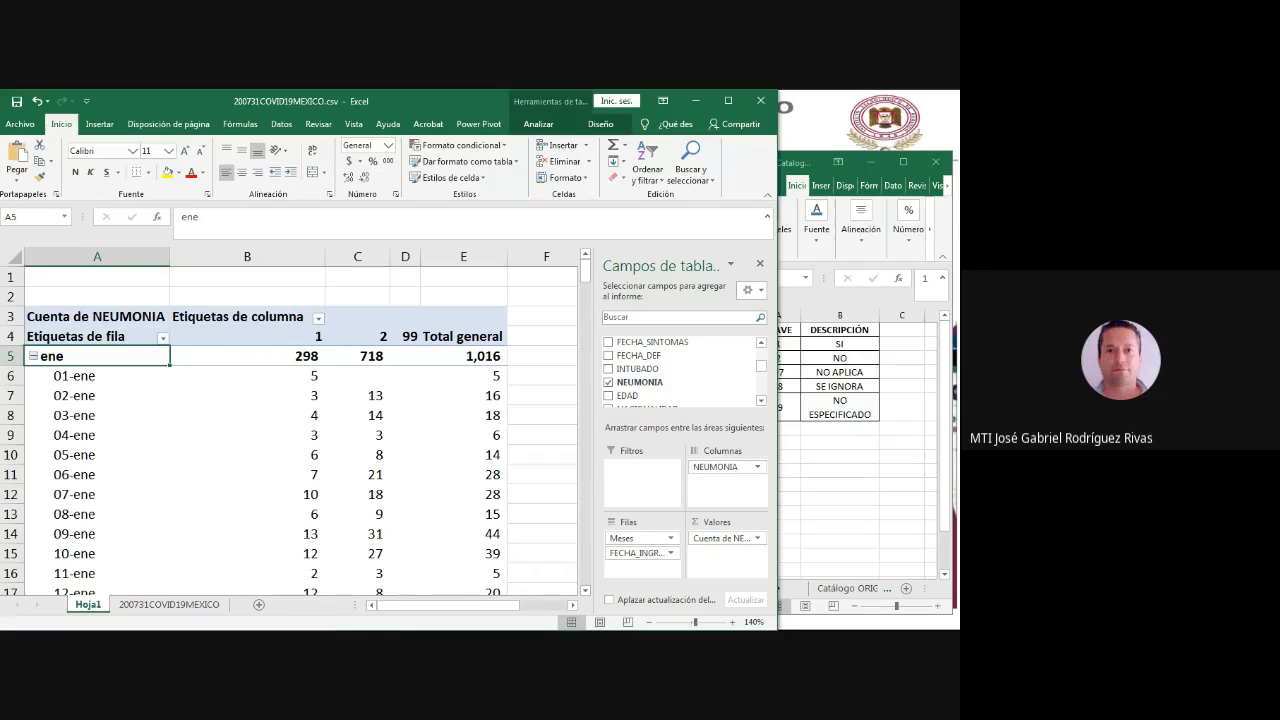
left_click(71, 374)
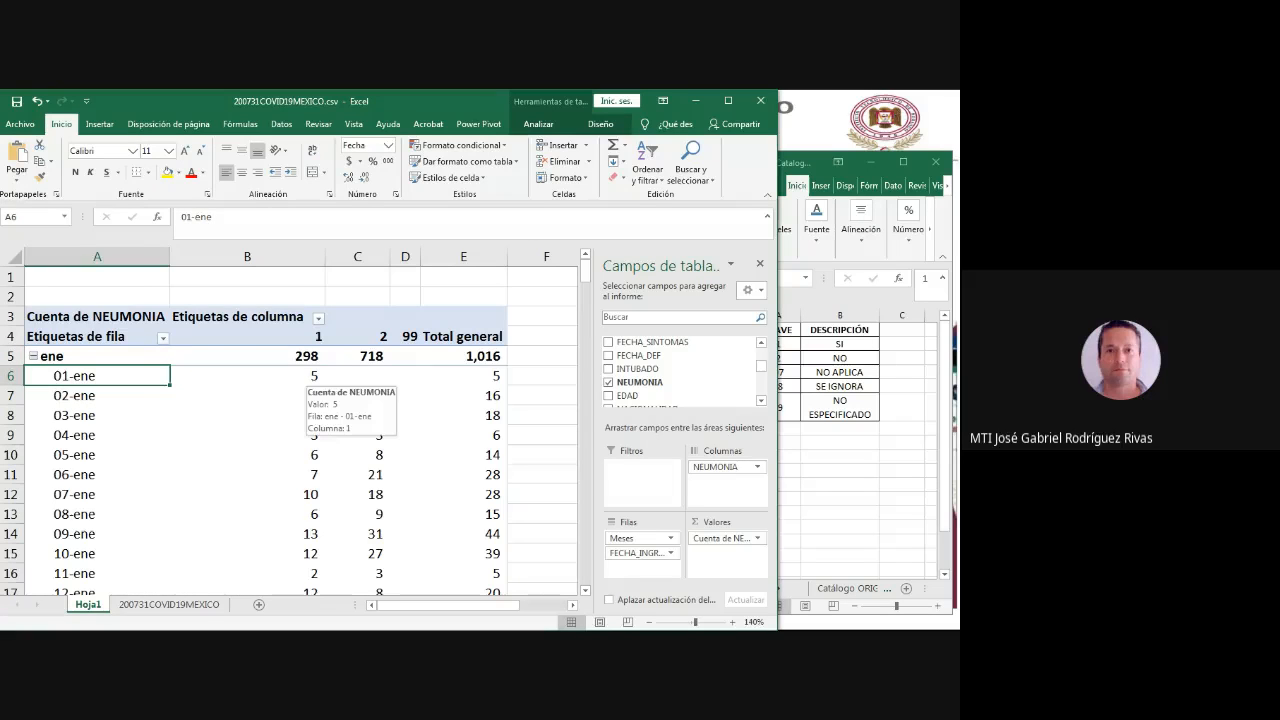
left_click(306, 376)
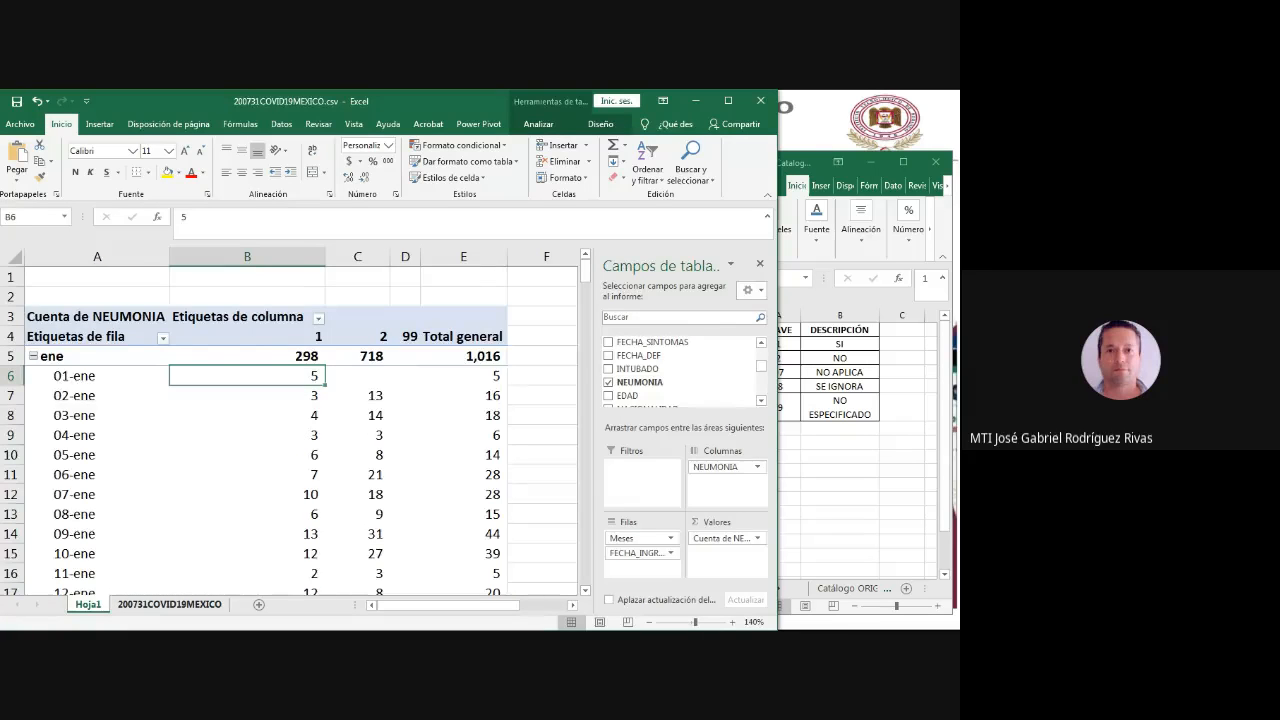
- Sort the records on sheet 200731COVID19MEXICO by FECHA_INGRESO from oldest to newest, accepting the large operation
left_click(169, 604)
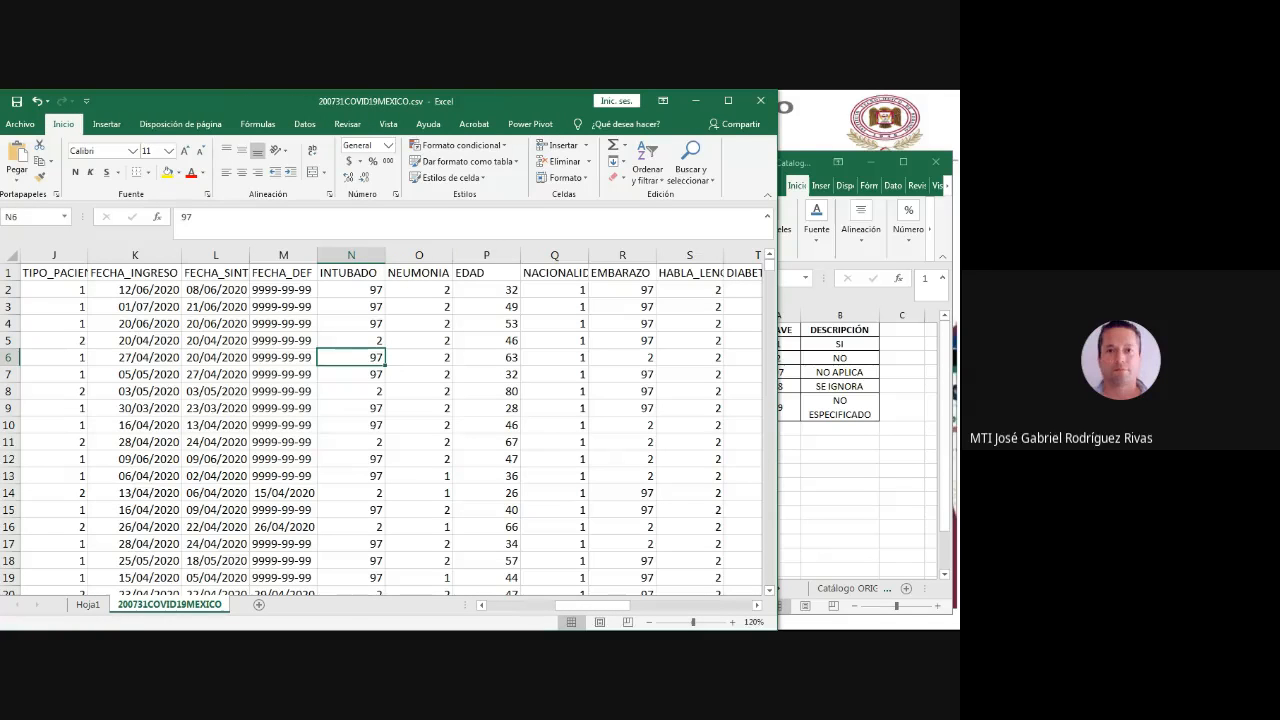
left_click(135, 290)
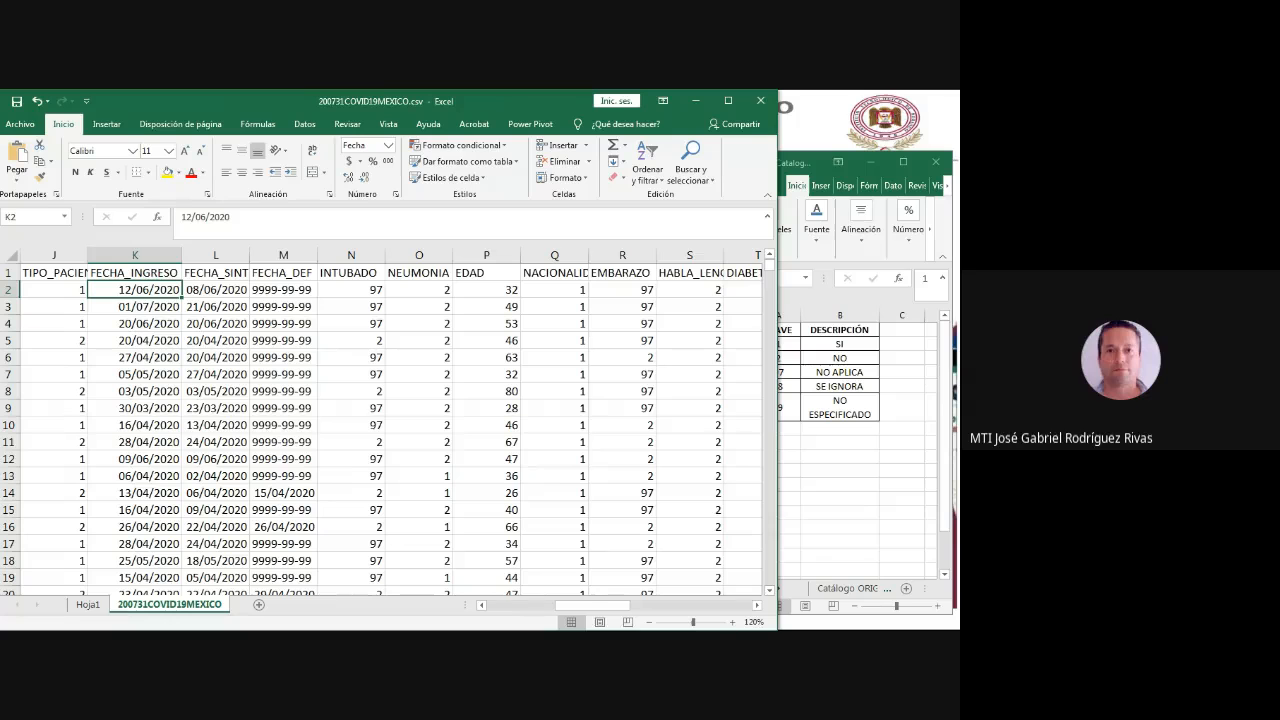
left_click(304, 124)
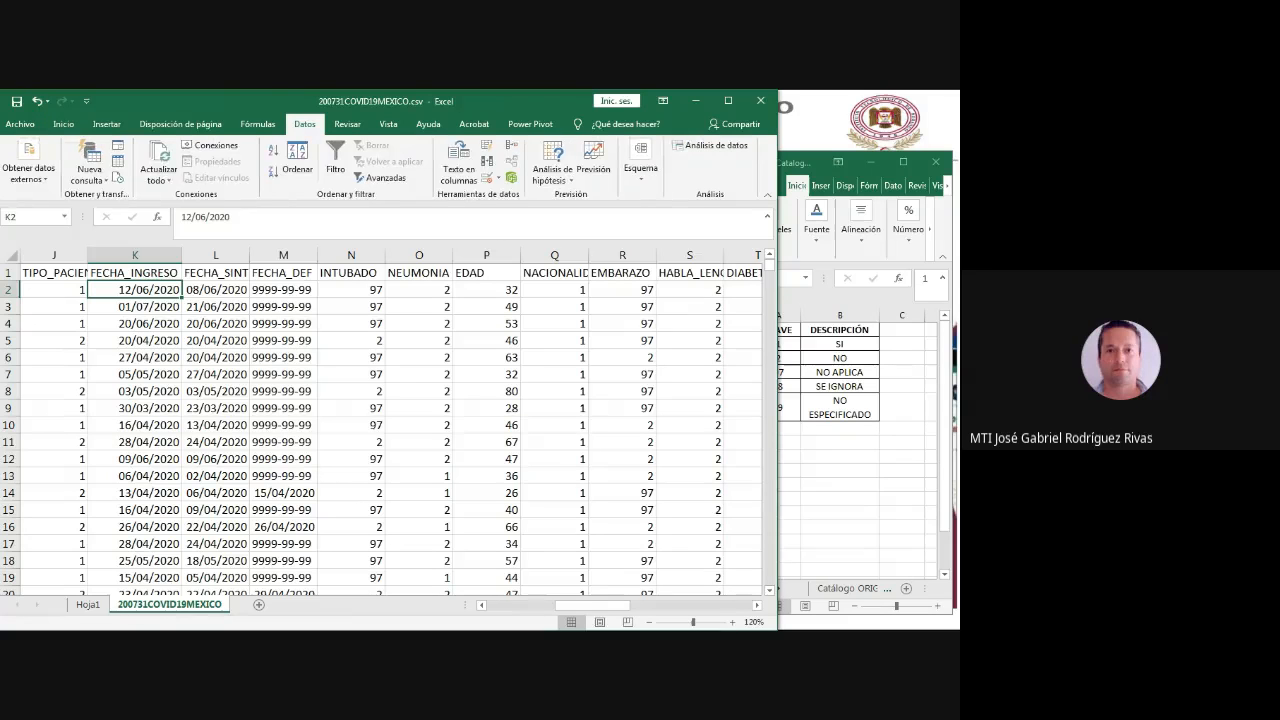
left_click(272, 150)
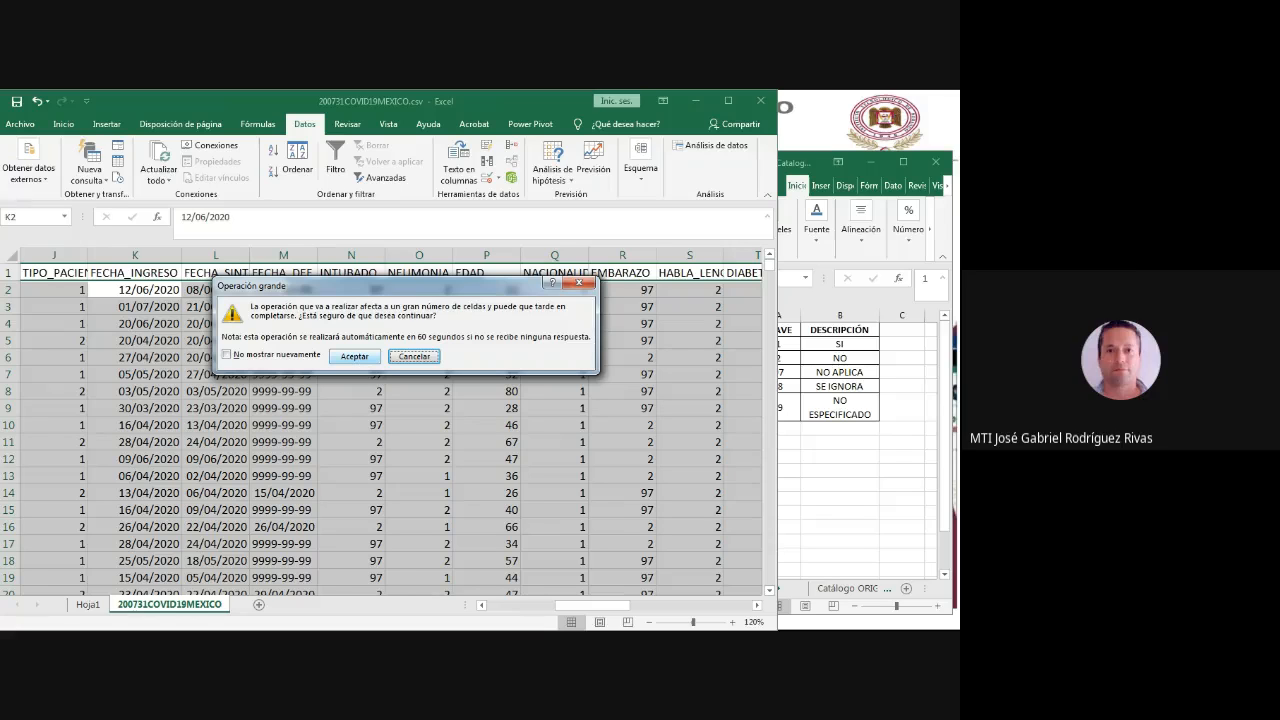
left_click(354, 356)
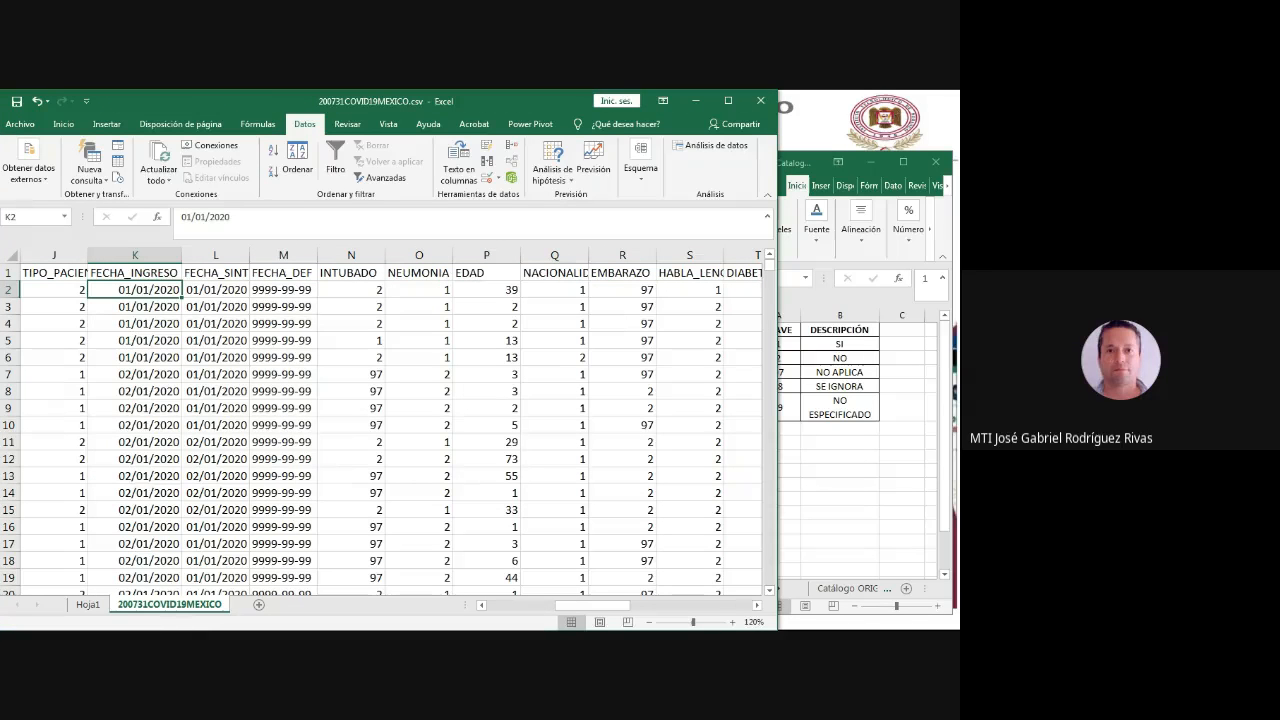
- Compare the 01/01/2020 records, from FECHA_INGRESO through NEUMONIA, with the pivot table's 01-ene count for code 1
left_click_drag(135, 289, 419, 357)
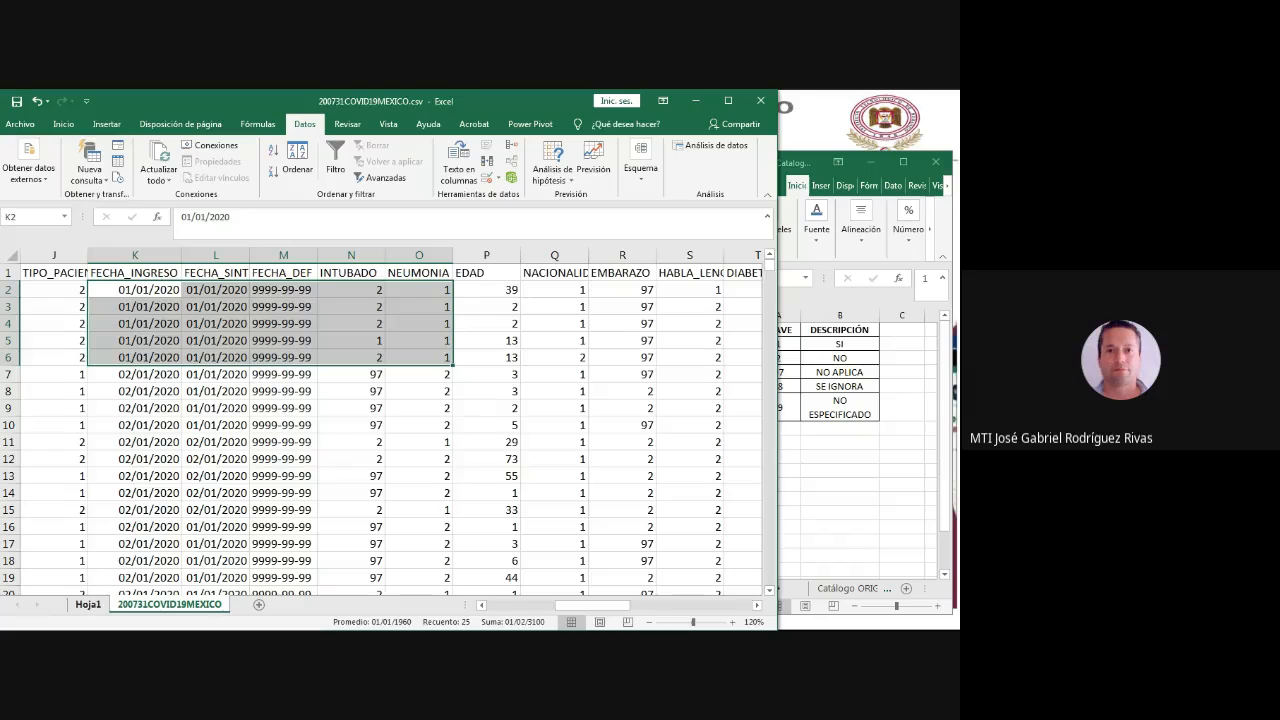
left_click(88, 604)
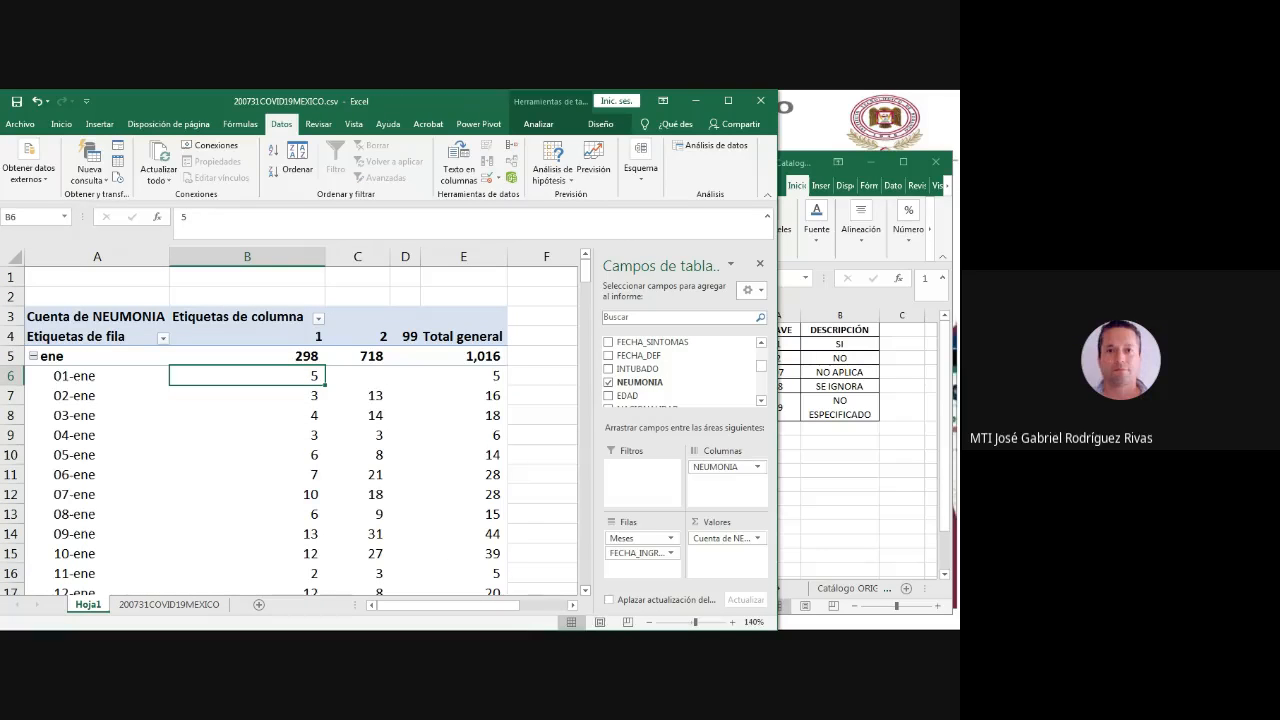
mouse_move(306, 375)
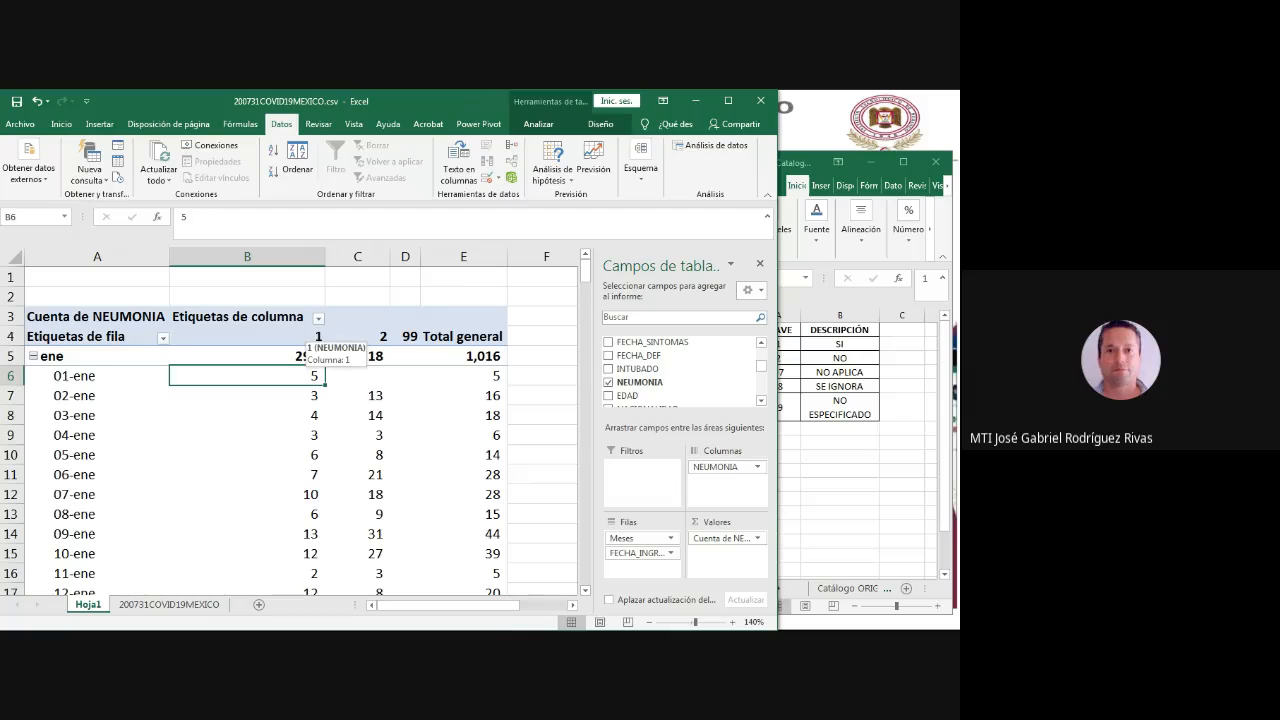
- Fill the 01/01/2020 dates in K2:K6 and their NEUMONIA values in O2:O6 with yellow on the data sheet
left_click(169, 604)
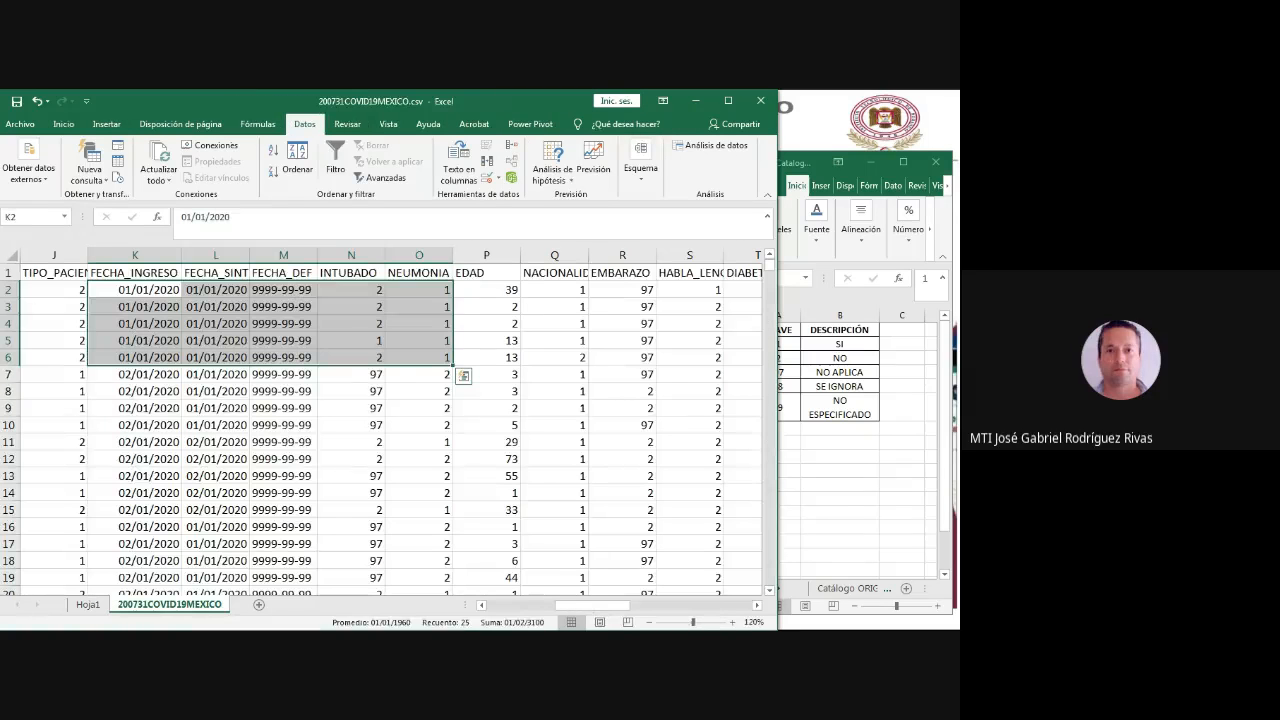
left_click_drag(135, 289, 137, 357)
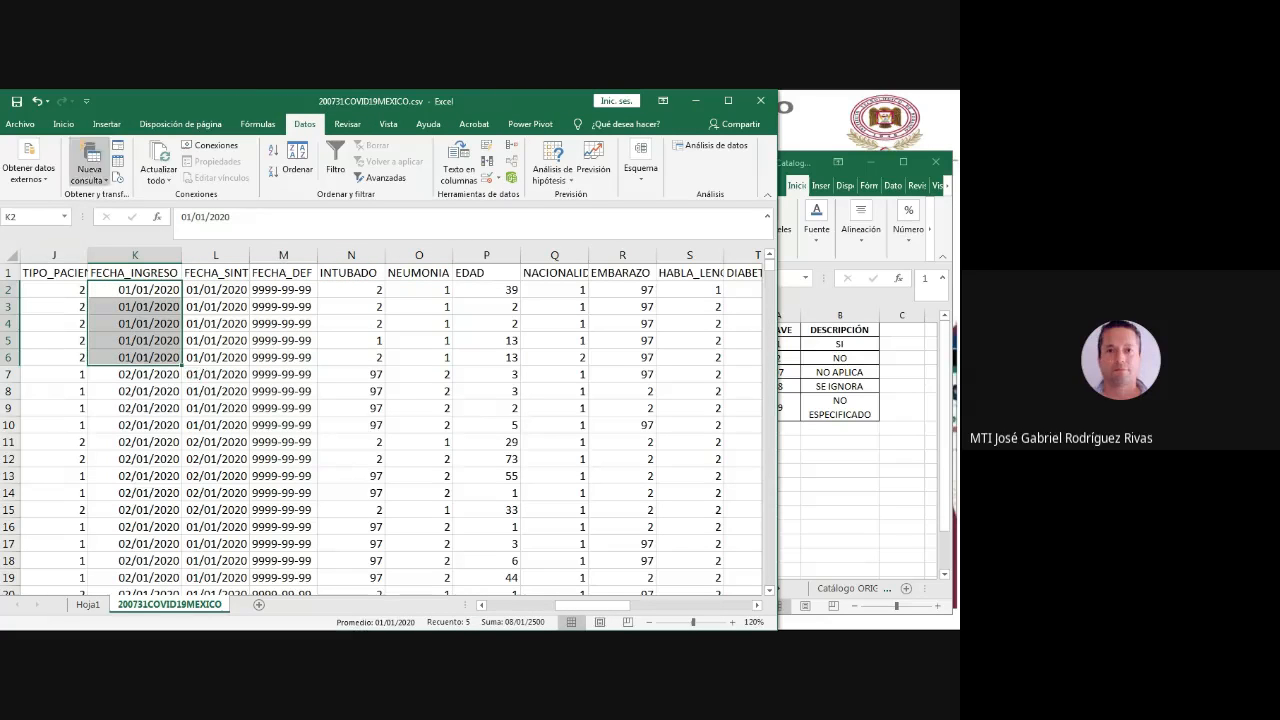
left_click(63, 124)
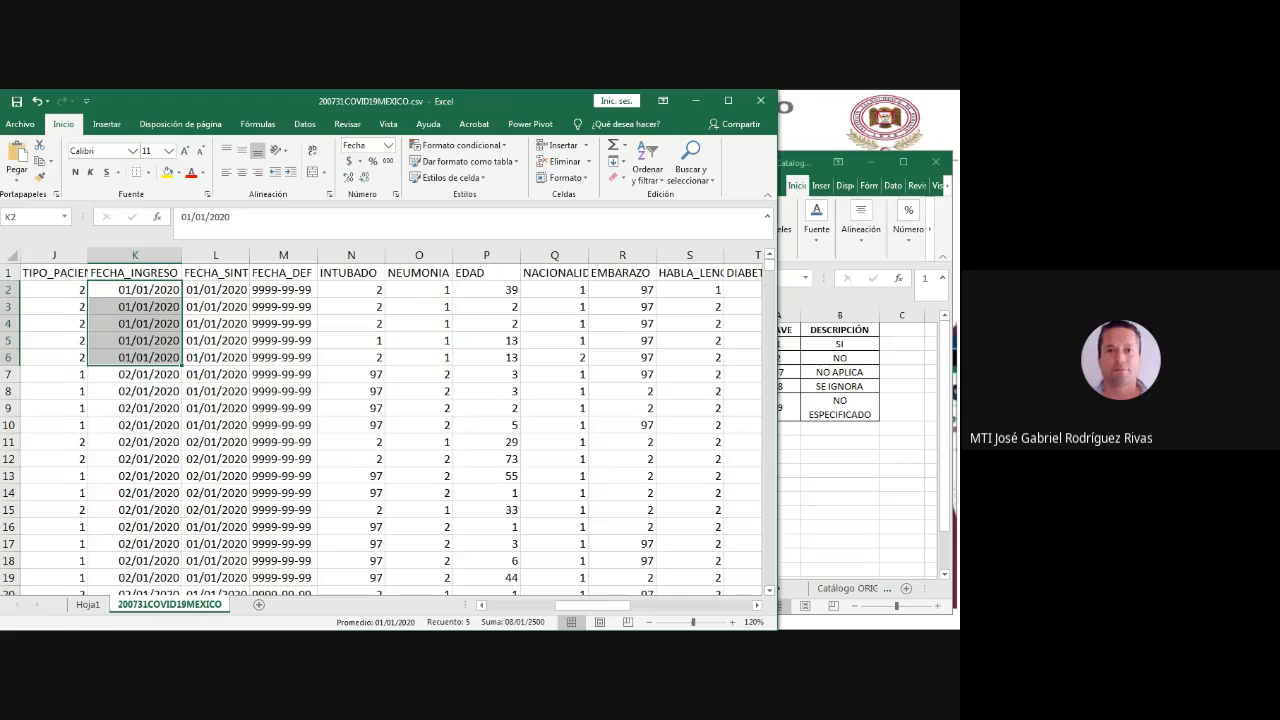
left_click(167, 172)
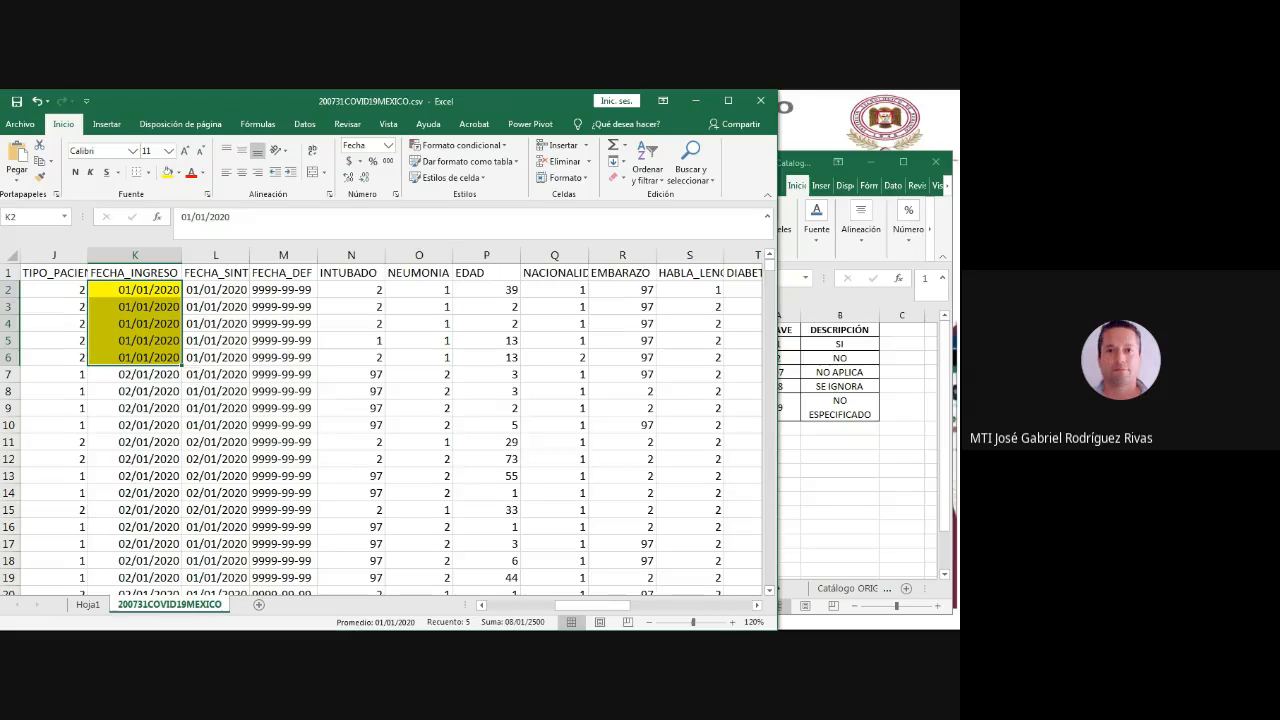
left_click_drag(419, 289, 421, 357)
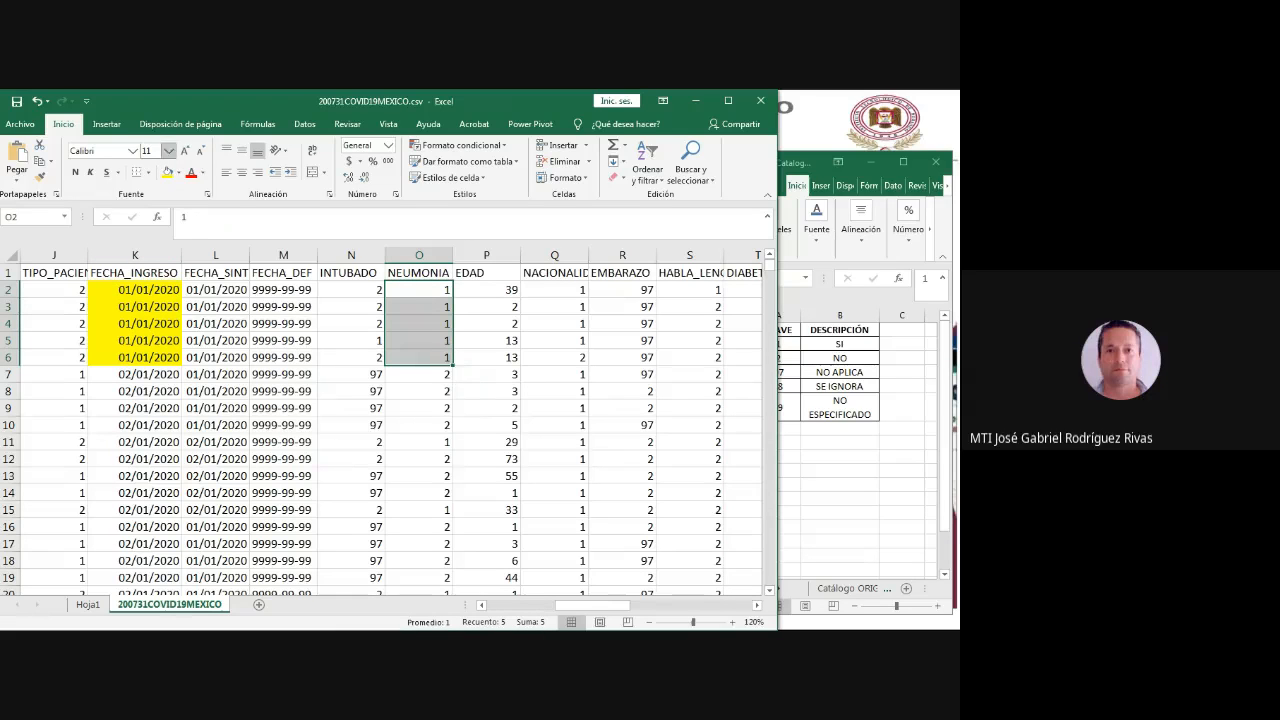
left_click(167, 172)
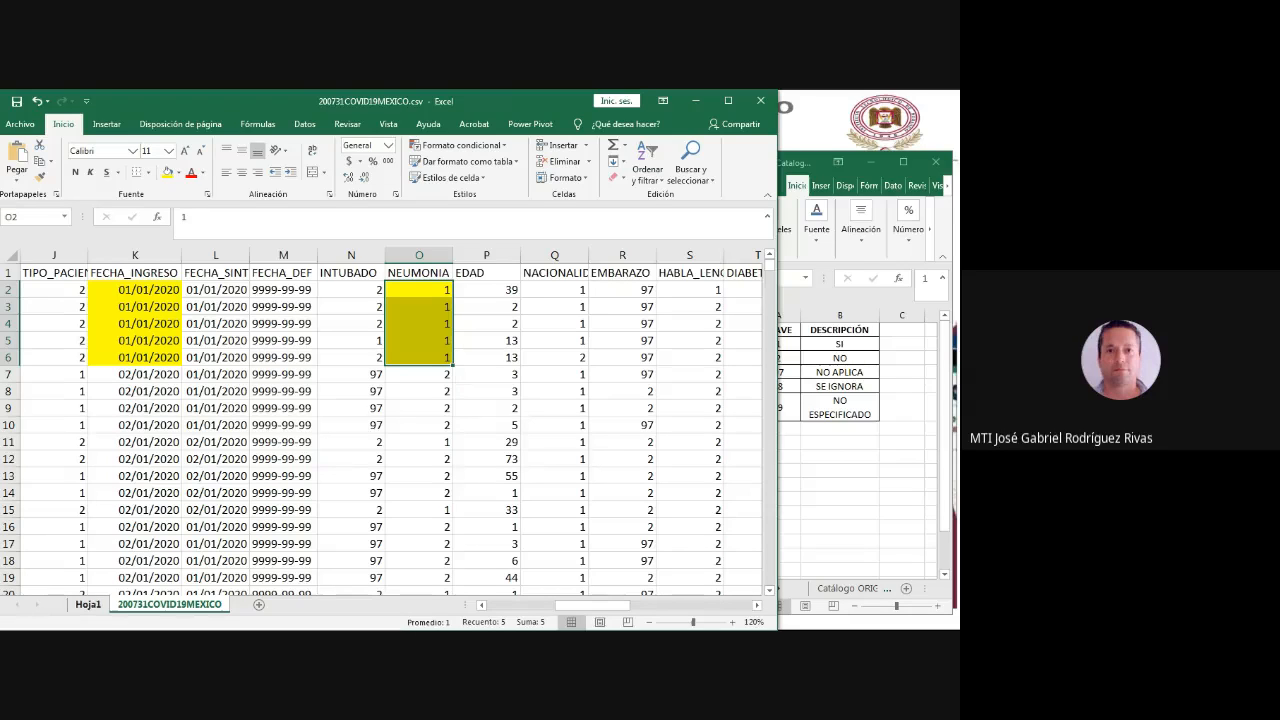
- Compare the pivot table's 02-ene counts and total with the 02/01/2020 admission records on the data sheet
left_click(88, 604)
left_click(82, 395)
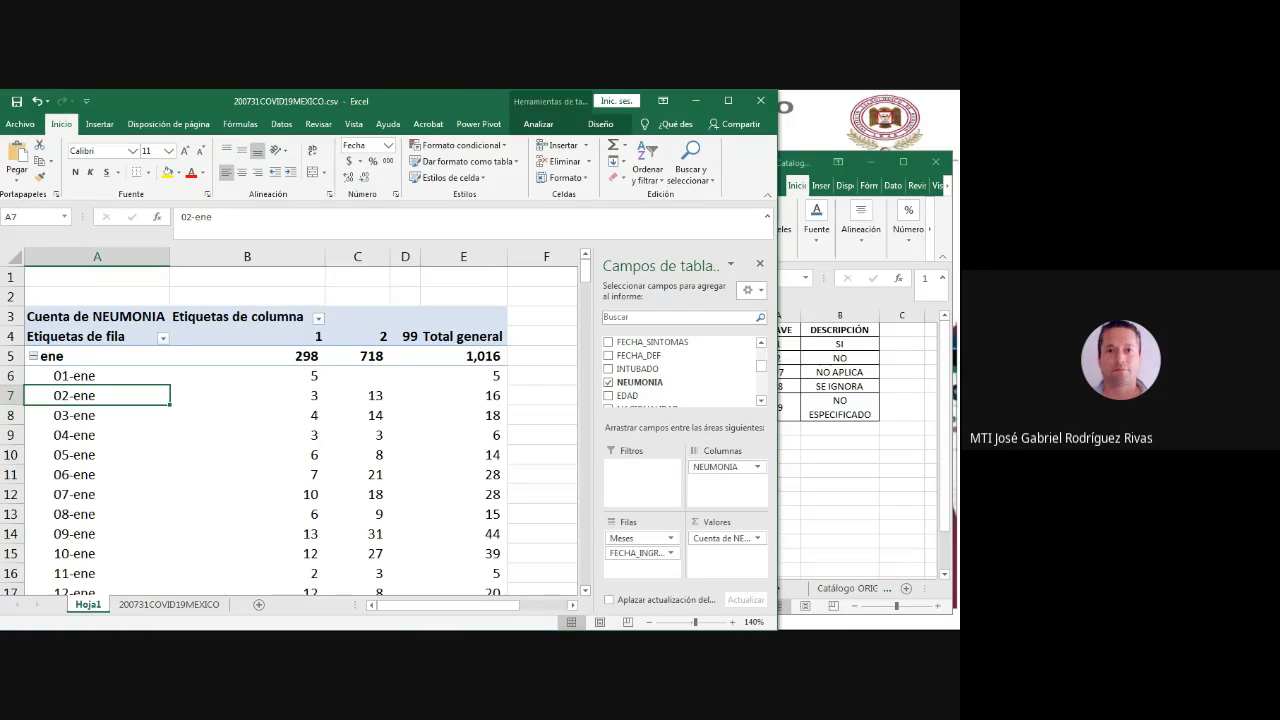
left_click_drag(493, 397, 306, 396)
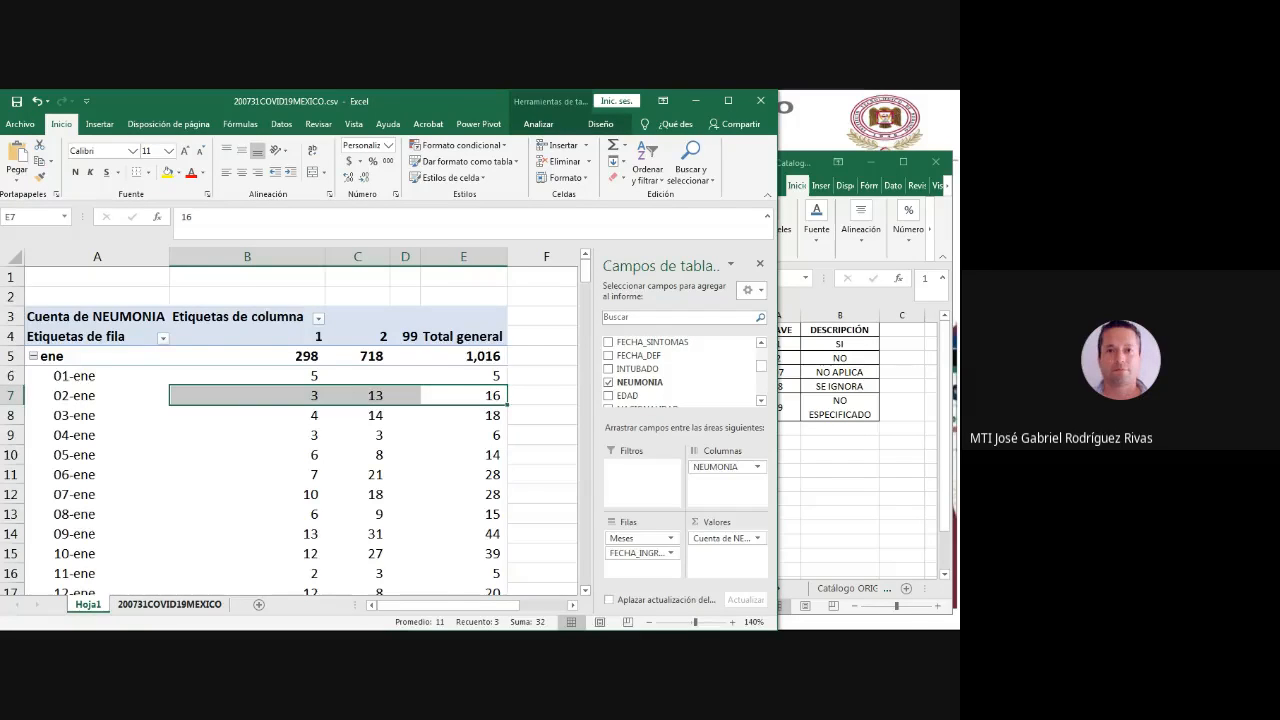
left_click(169, 604)
left_click_drag(135, 374, 135, 441)
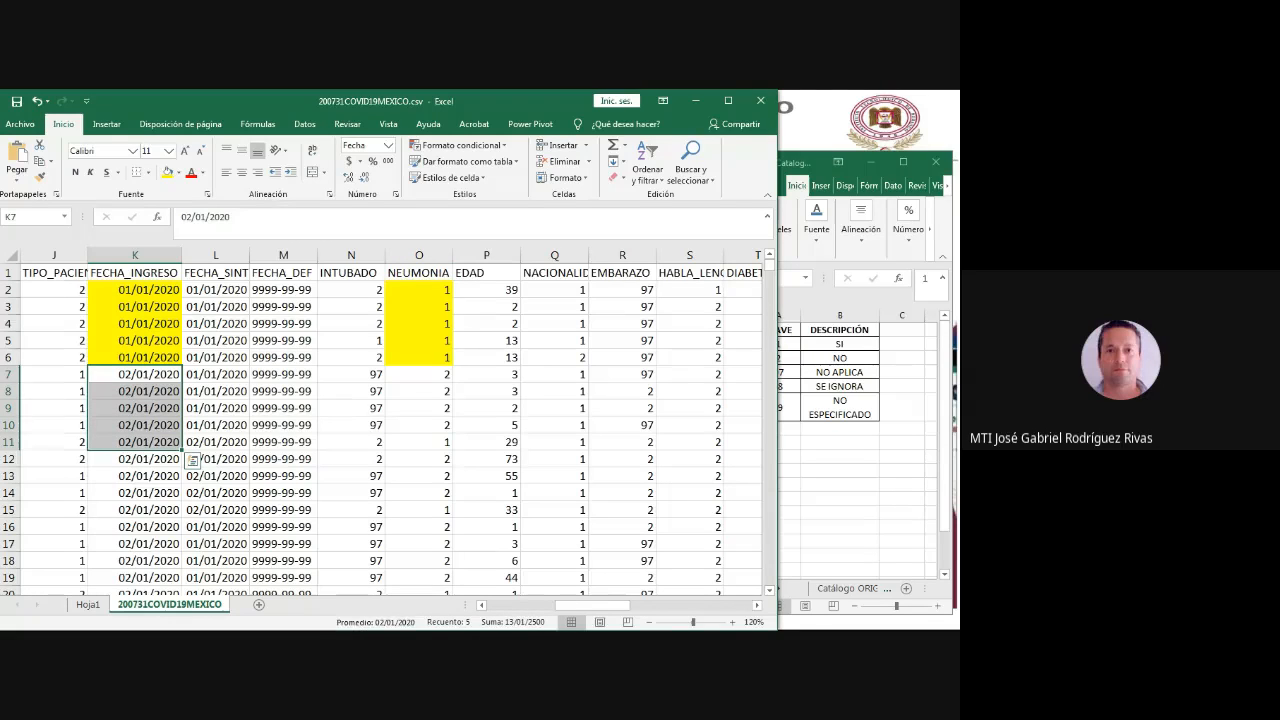
- Undo both yellow fills in the FECHA_INGRESO and NEUMONIA columns
key("ctrl+z")
key("ctrl+z")
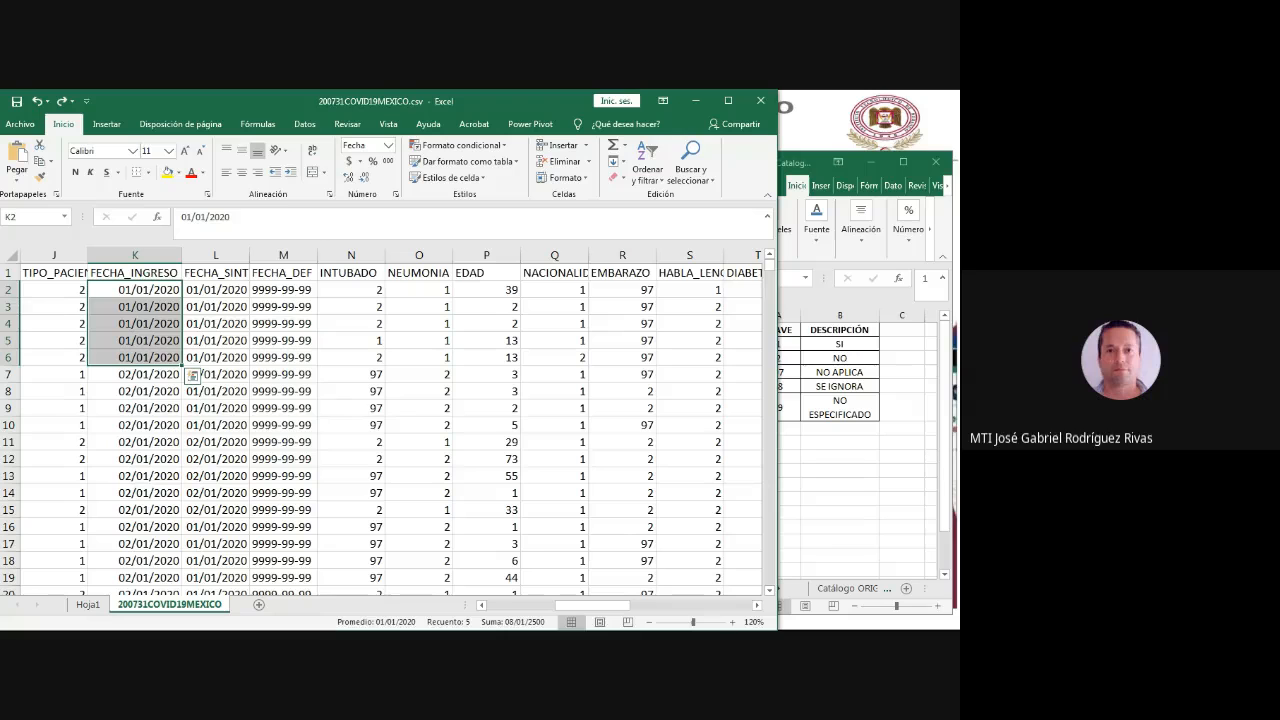
- Fill the 02/01/2020 dates in K7:K22 and their NEUMONIA values in O7:O22 with yellow on the data sheet
left_click(135, 374)
scroll(381, 430, "down", 2)
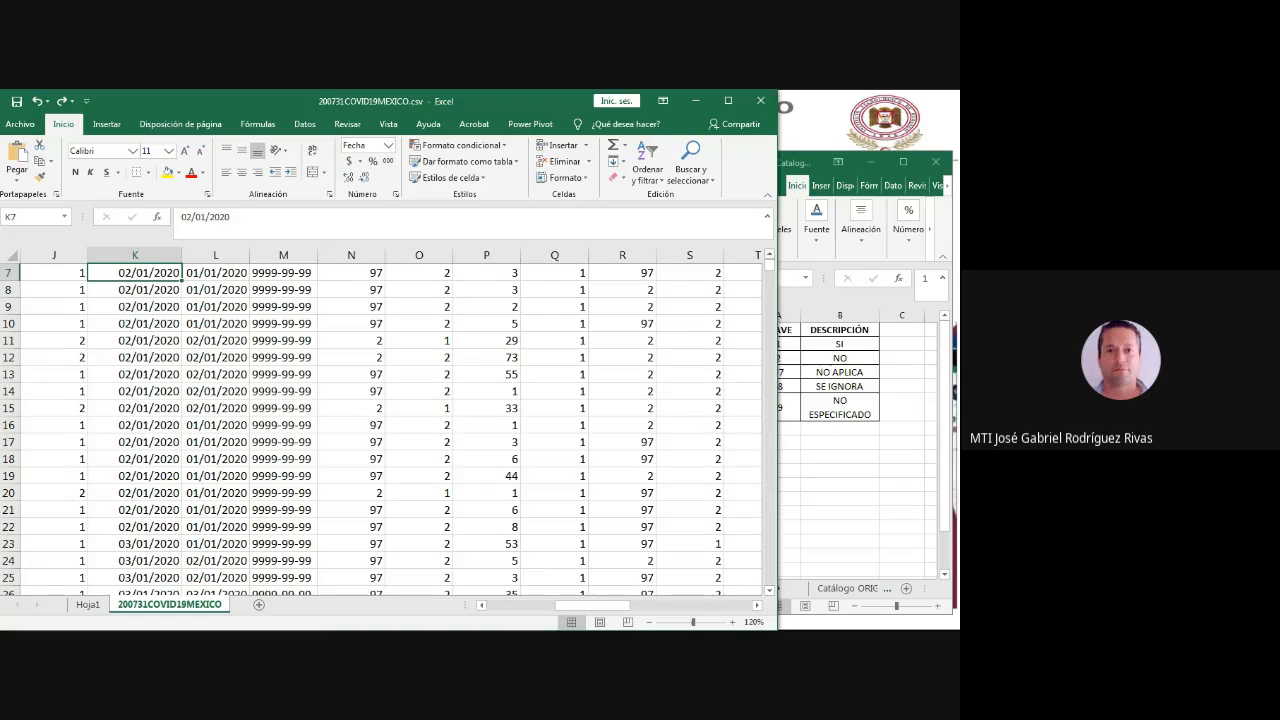
scroll(381, 430, "up", 1)
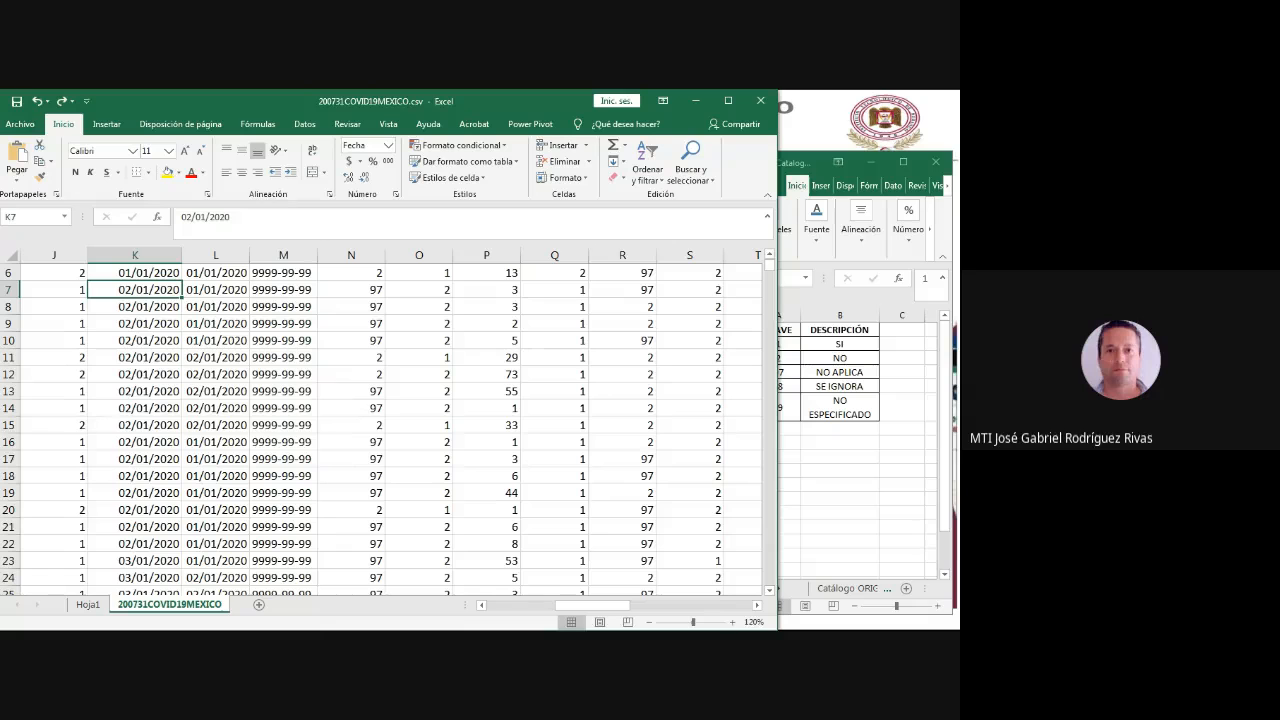
left_click_drag(135, 290, 135, 544)
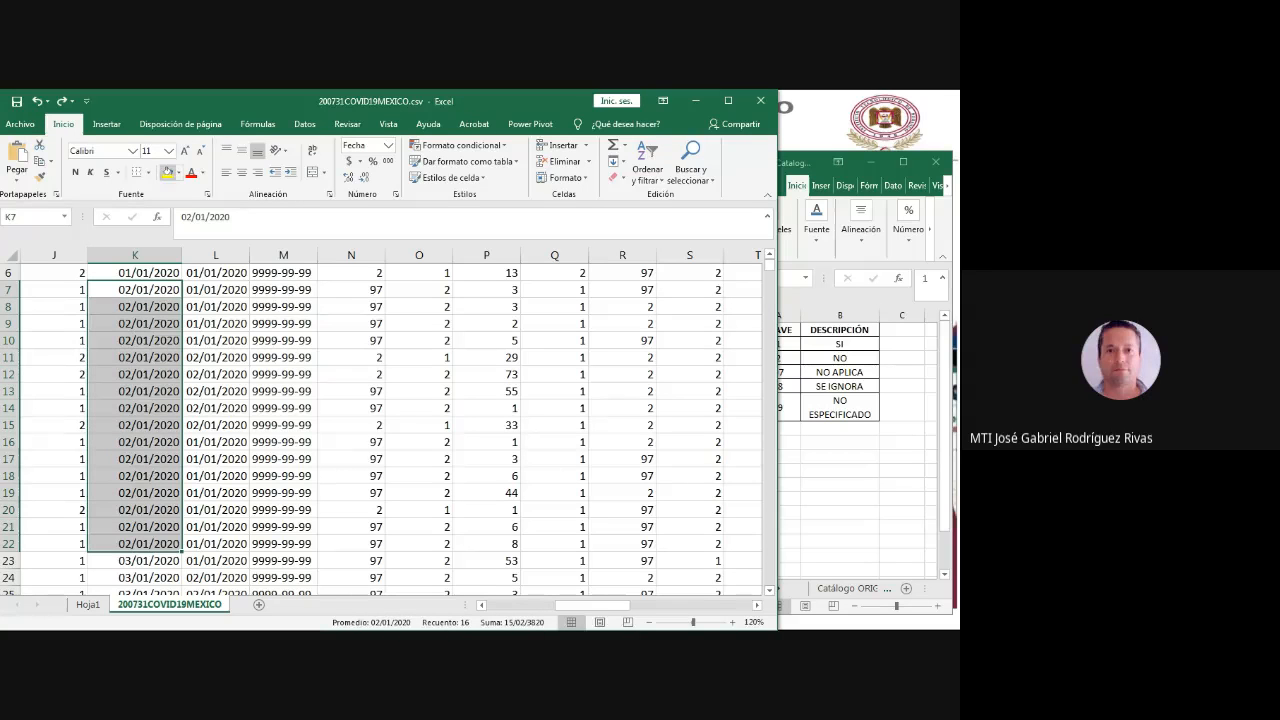
left_click(167, 172)
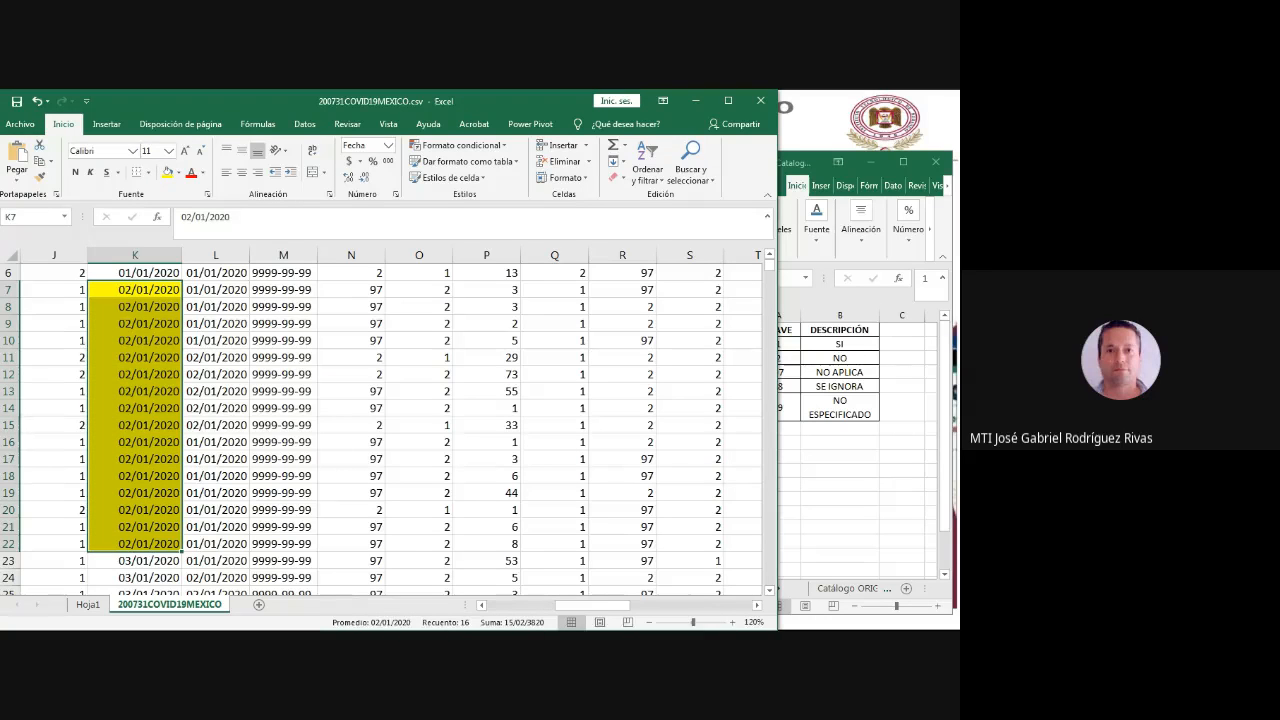
scroll(381, 430, "up", 2)
scroll(381, 428, "down", 2)
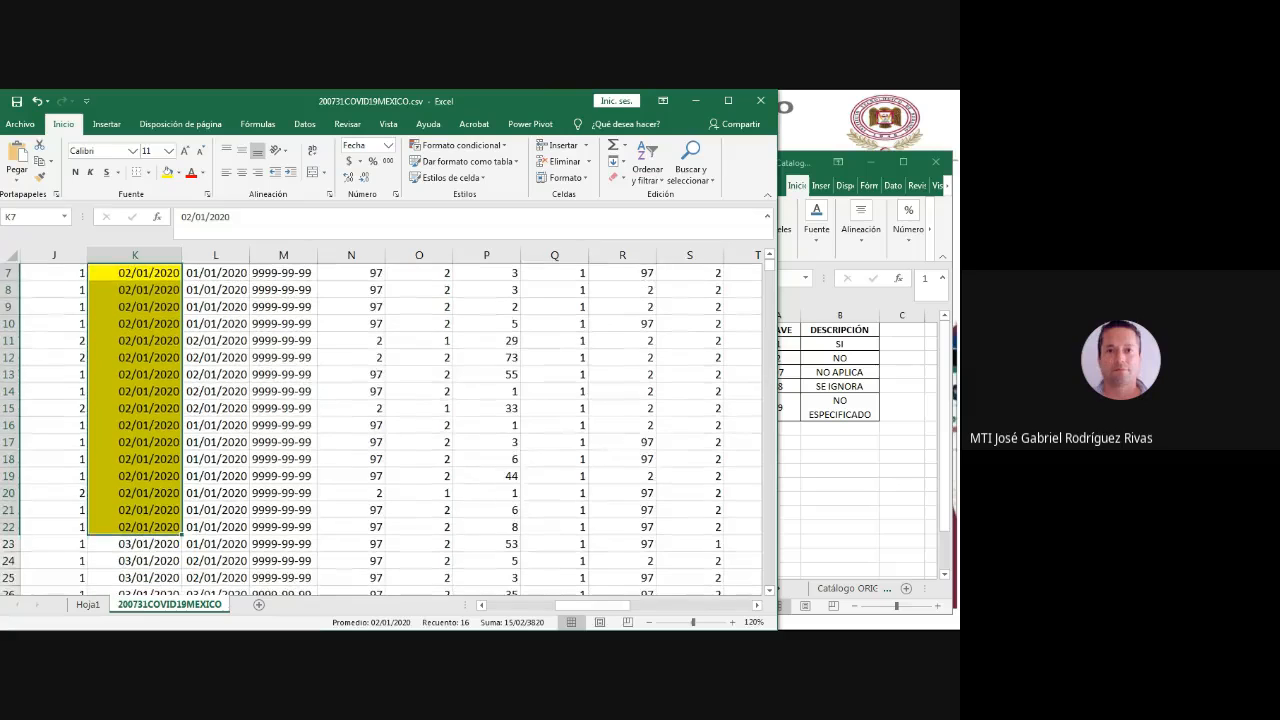
scroll(381, 428, "up", 1)
left_click_drag(419, 323, 419, 578)
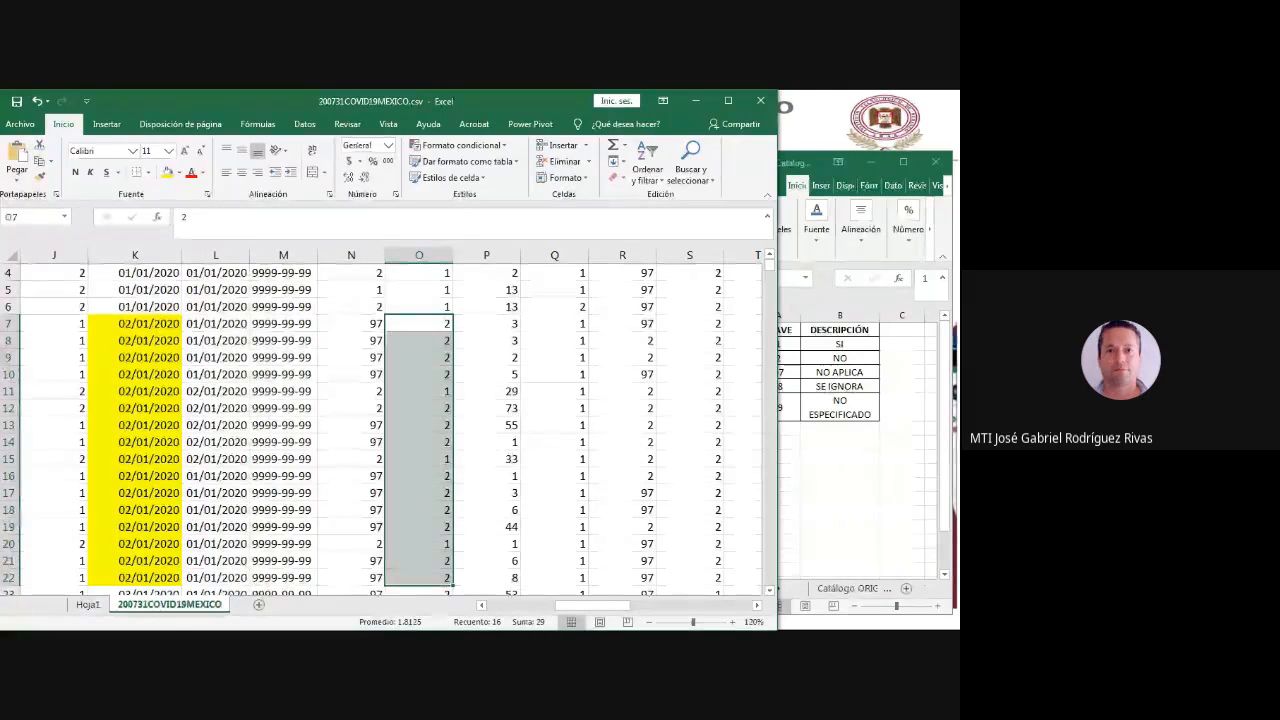
left_click(167, 172)
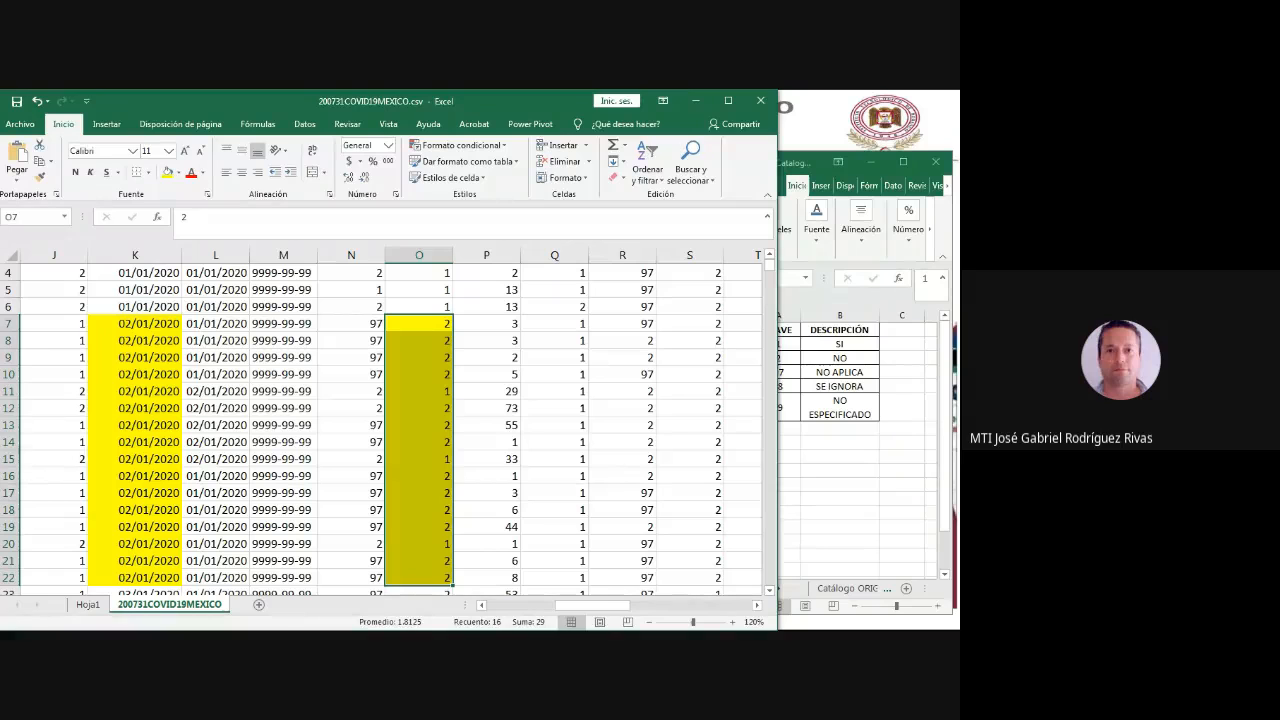
- Review the pivot table's 02-ene counts for codes 1 and 2 against the highlighted records on the data sheet
left_click(88, 604)
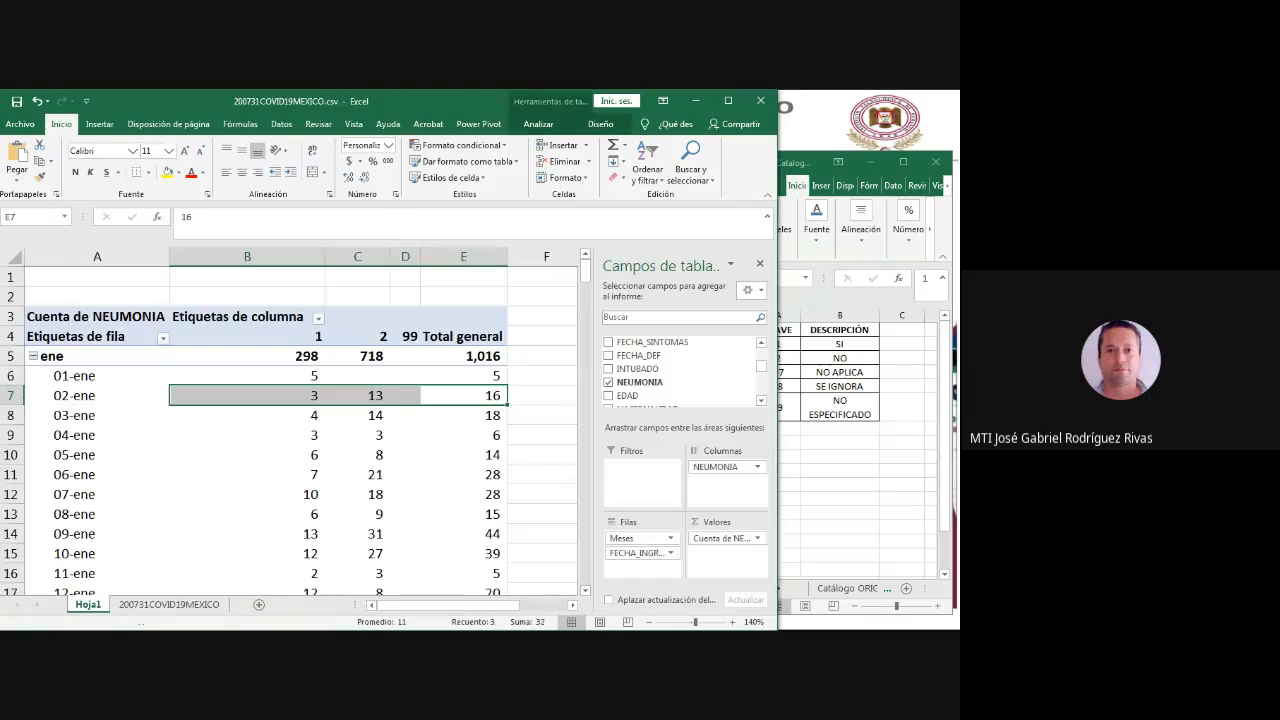
left_click(358, 435)
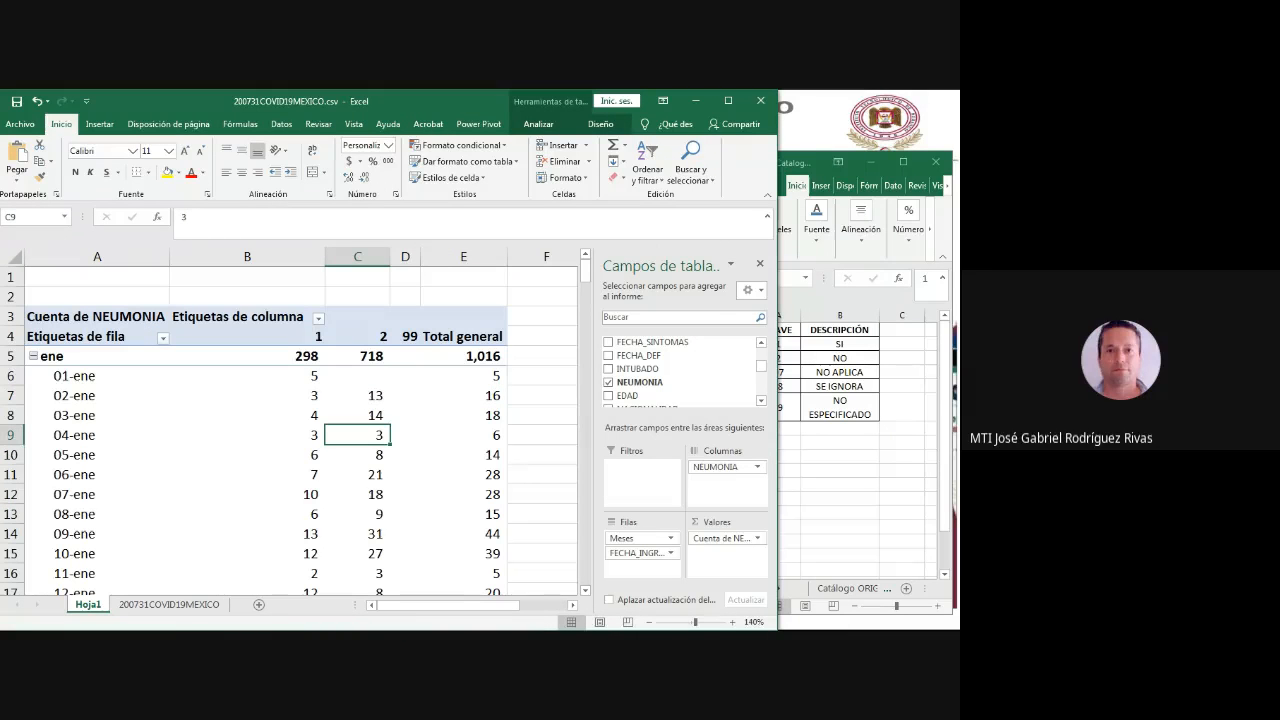
left_click(97, 396)
left_click(305, 396)
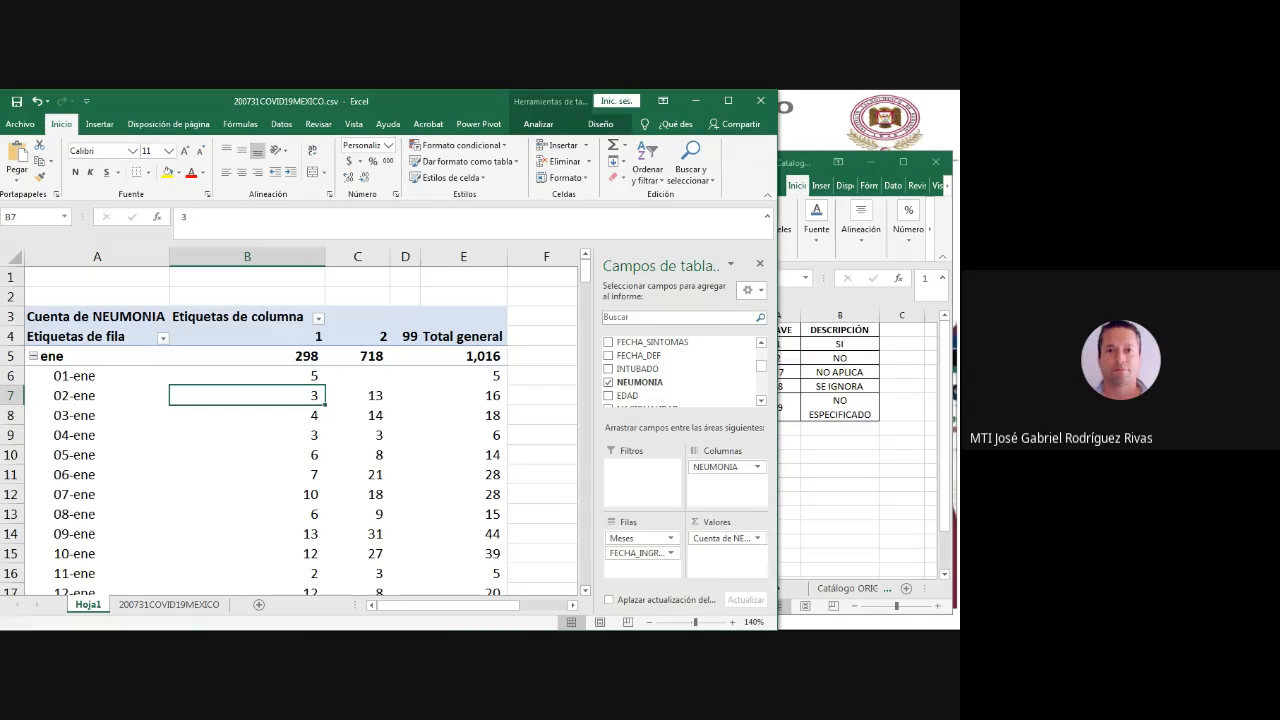
left_click(368, 396)
left_click(169, 604)
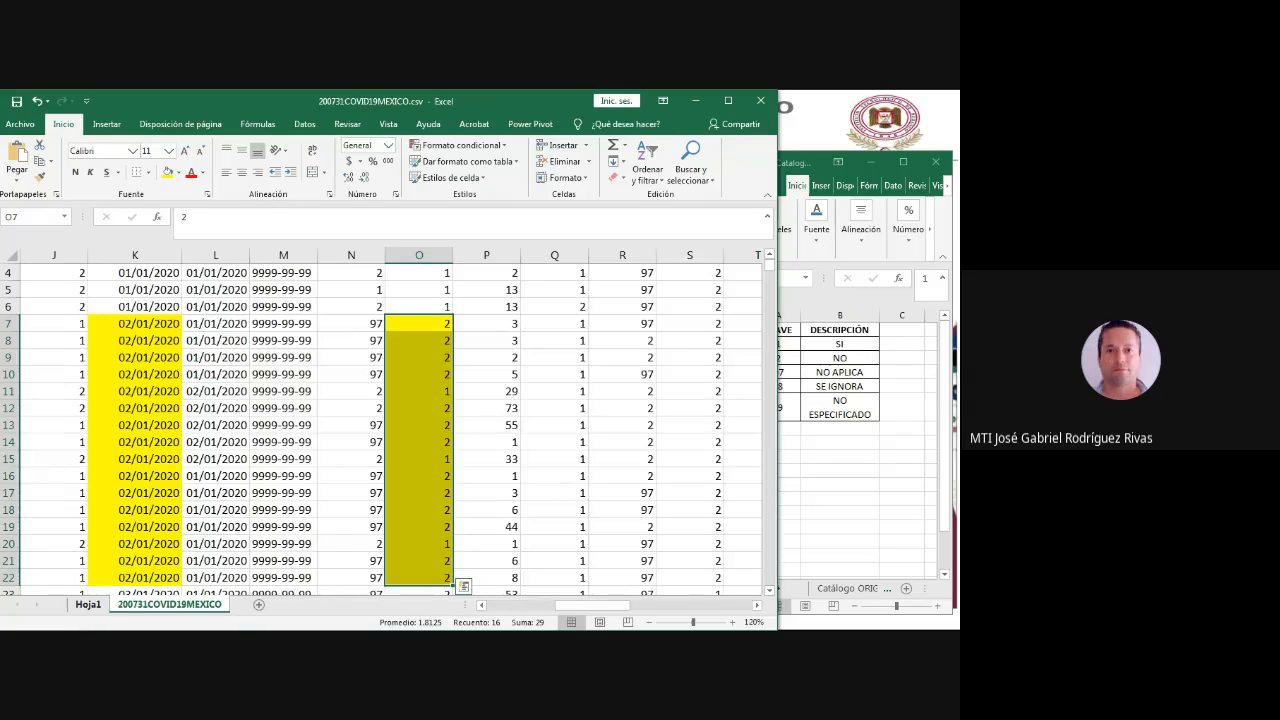
left_click(88, 604)
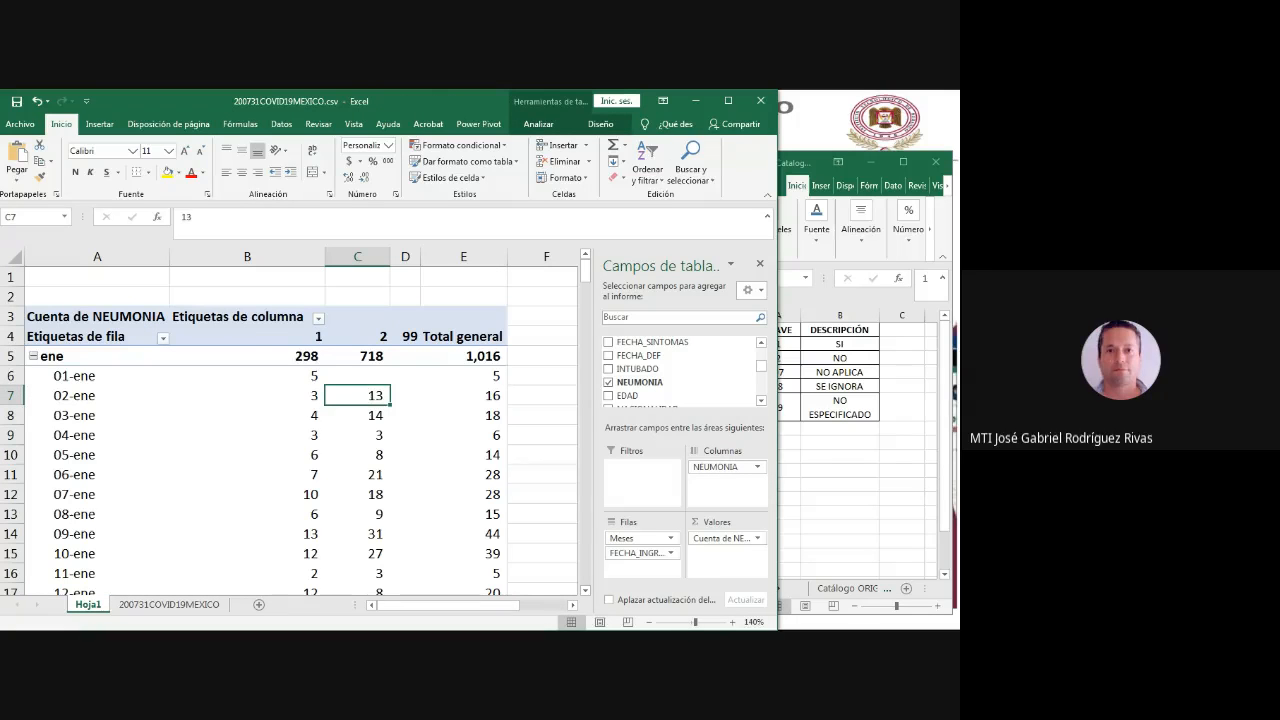
- Check the highlighted code 1 records in rows 11, 15 and 20 against the pivot table's 02-ene count for code 1
left_click(169, 604)
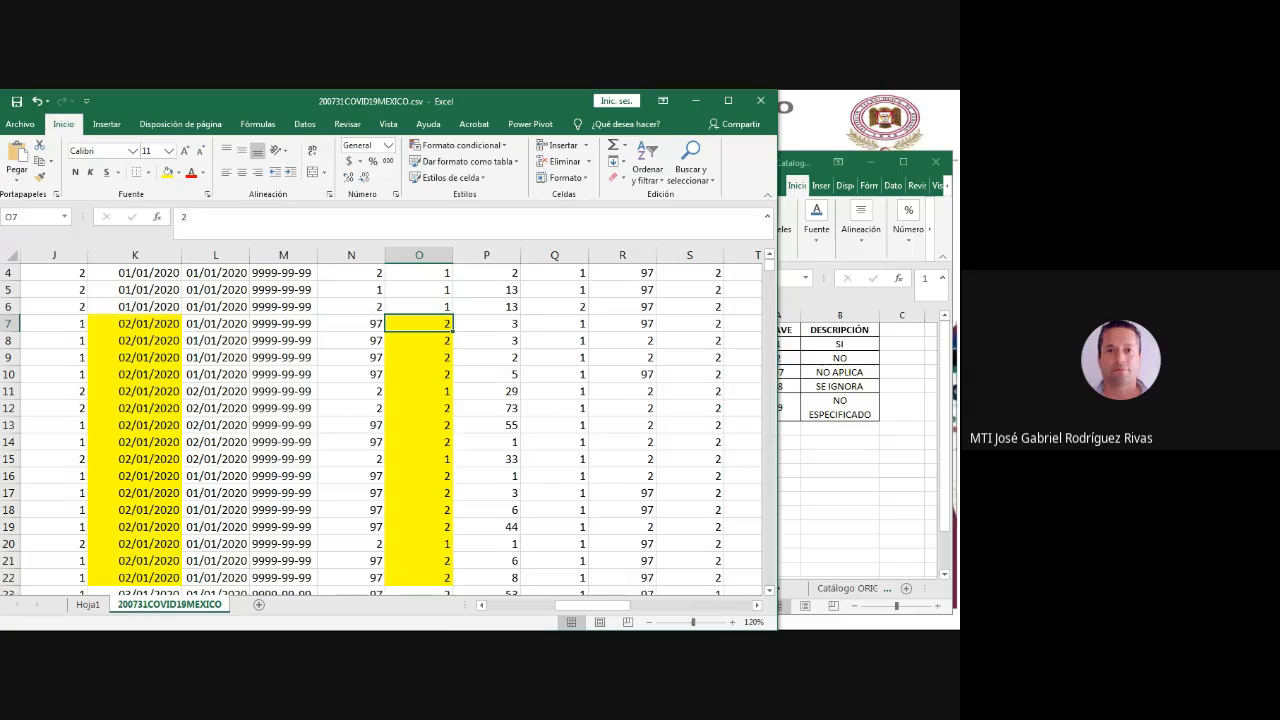
double_click(419, 391)
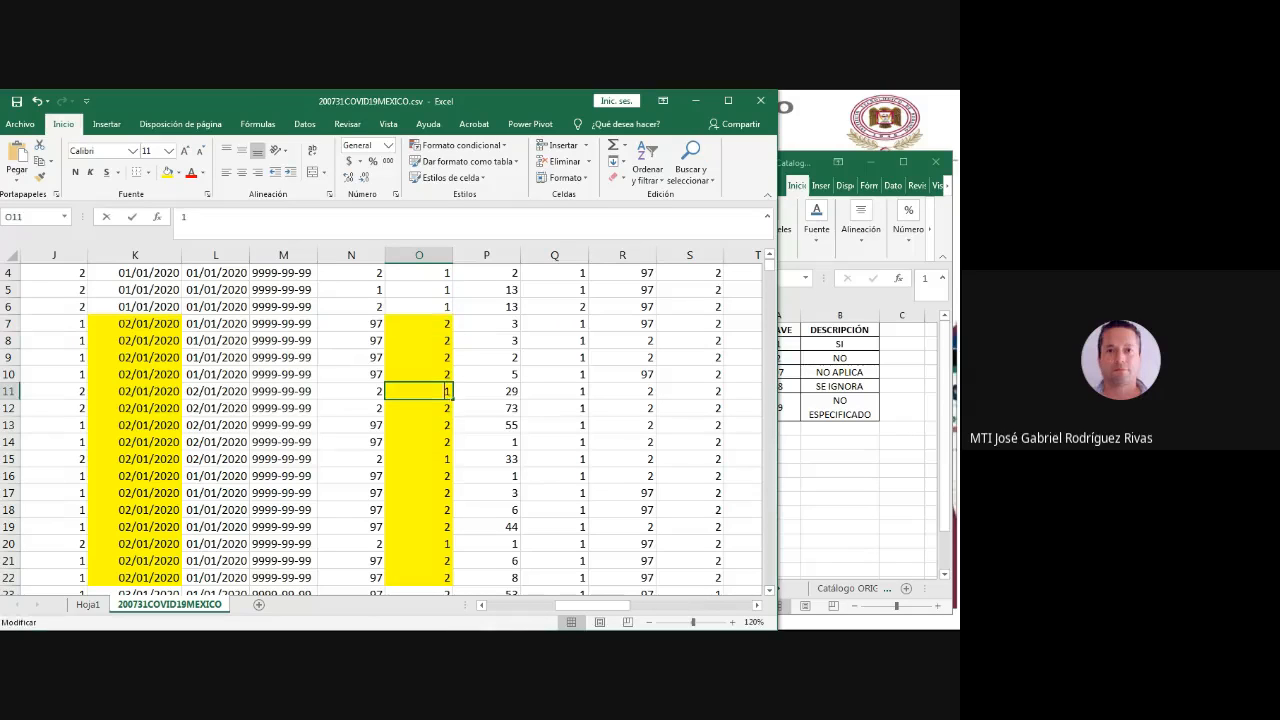
left_click(9, 391)
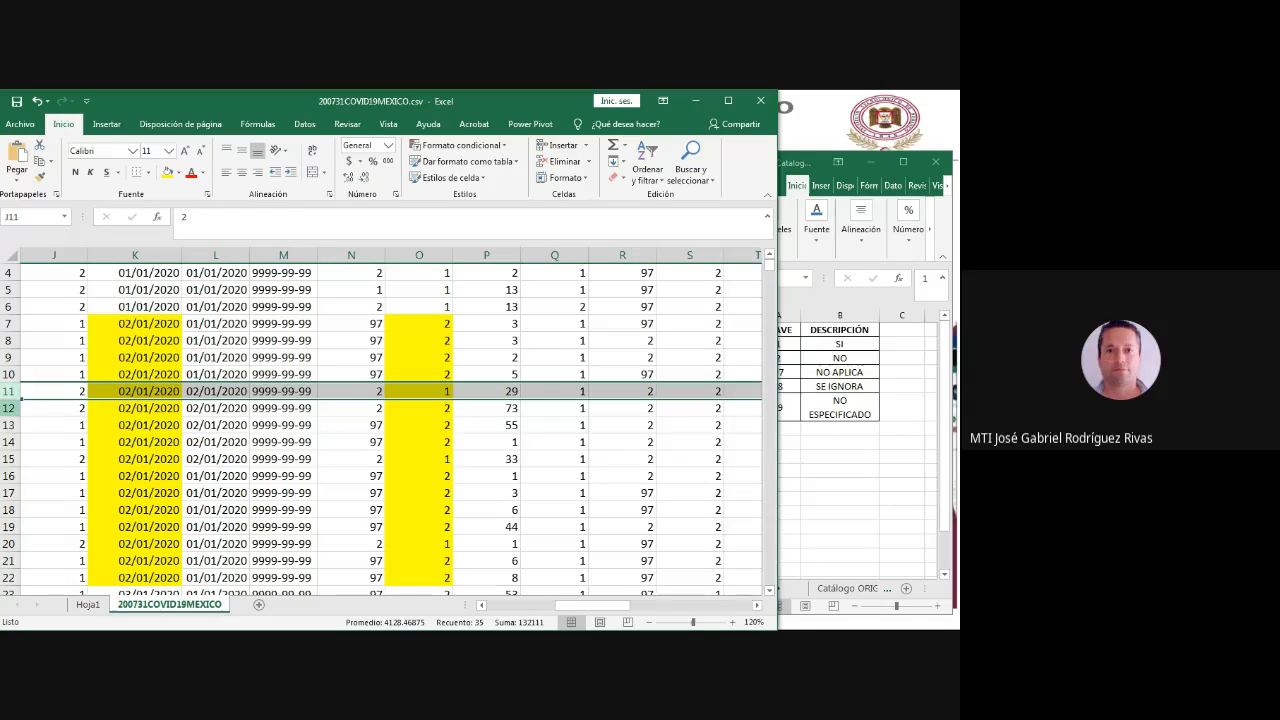
left_click(9, 459)
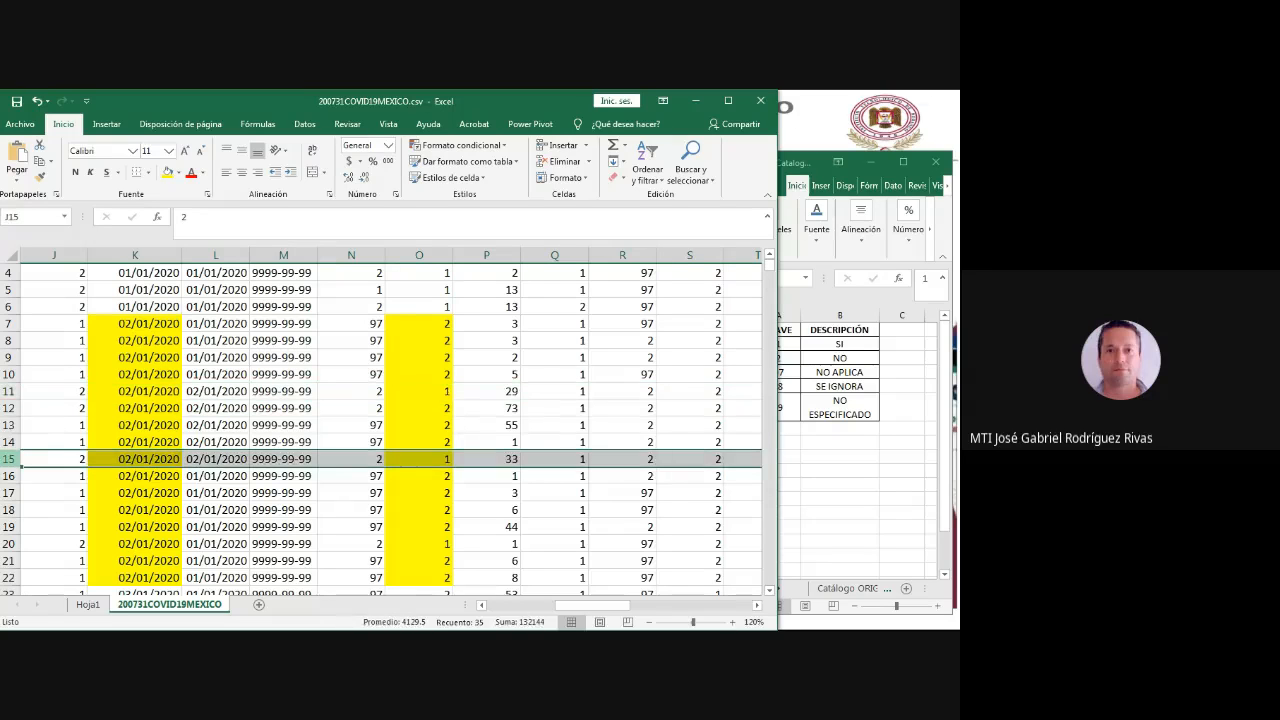
left_click(9, 543)
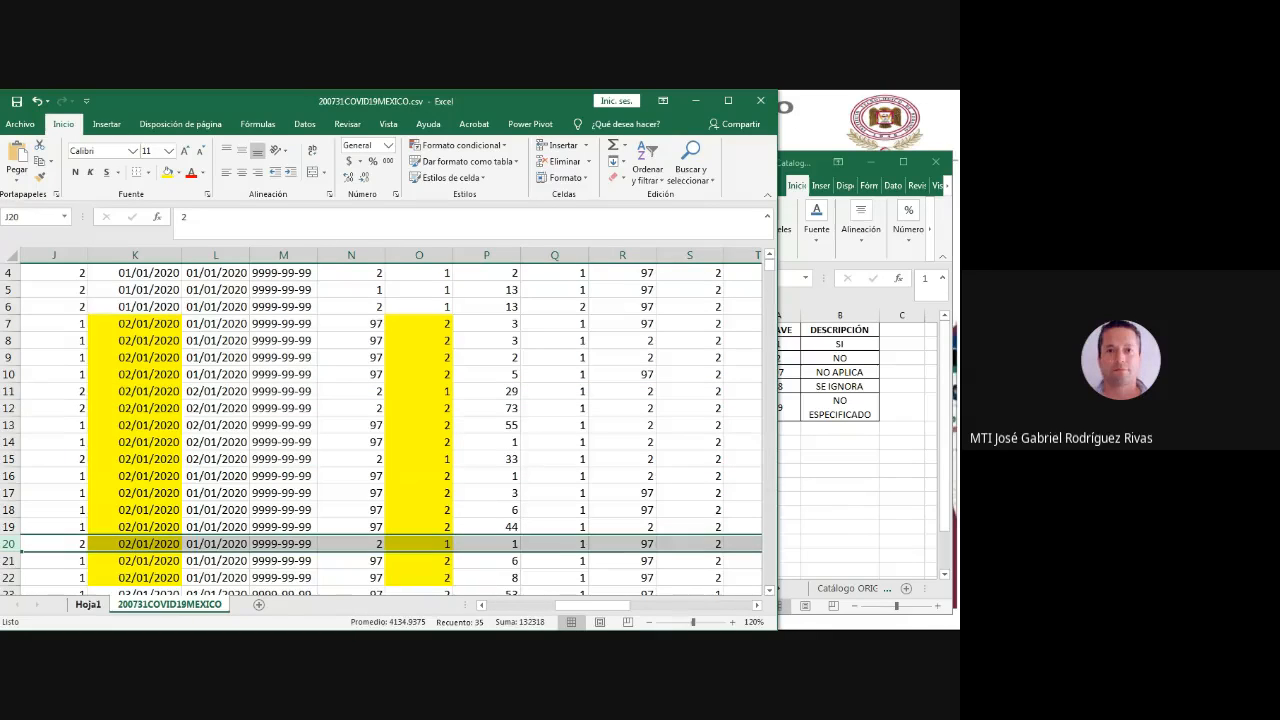
left_click(88, 604)
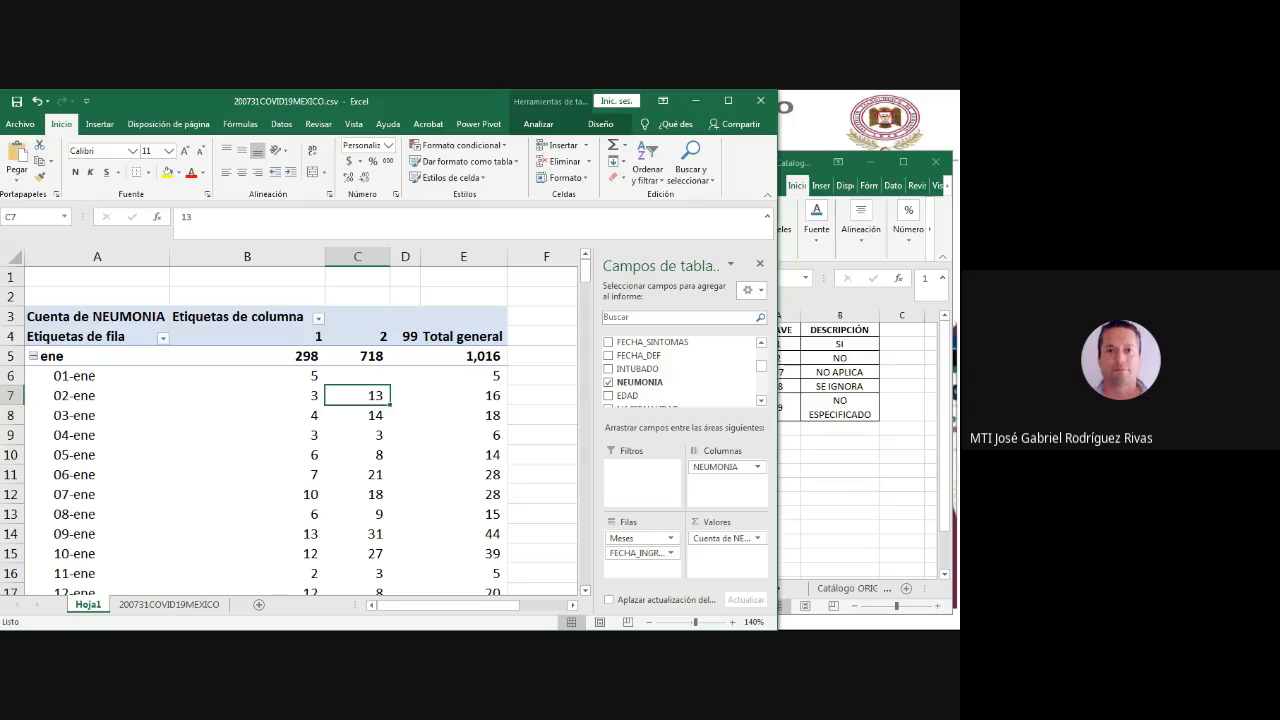
- Go through the highlighted NEUMONIA values in O7:O22, counting the code 2 records to compare with the pivot table's 02-ene count
left_click(169, 604)
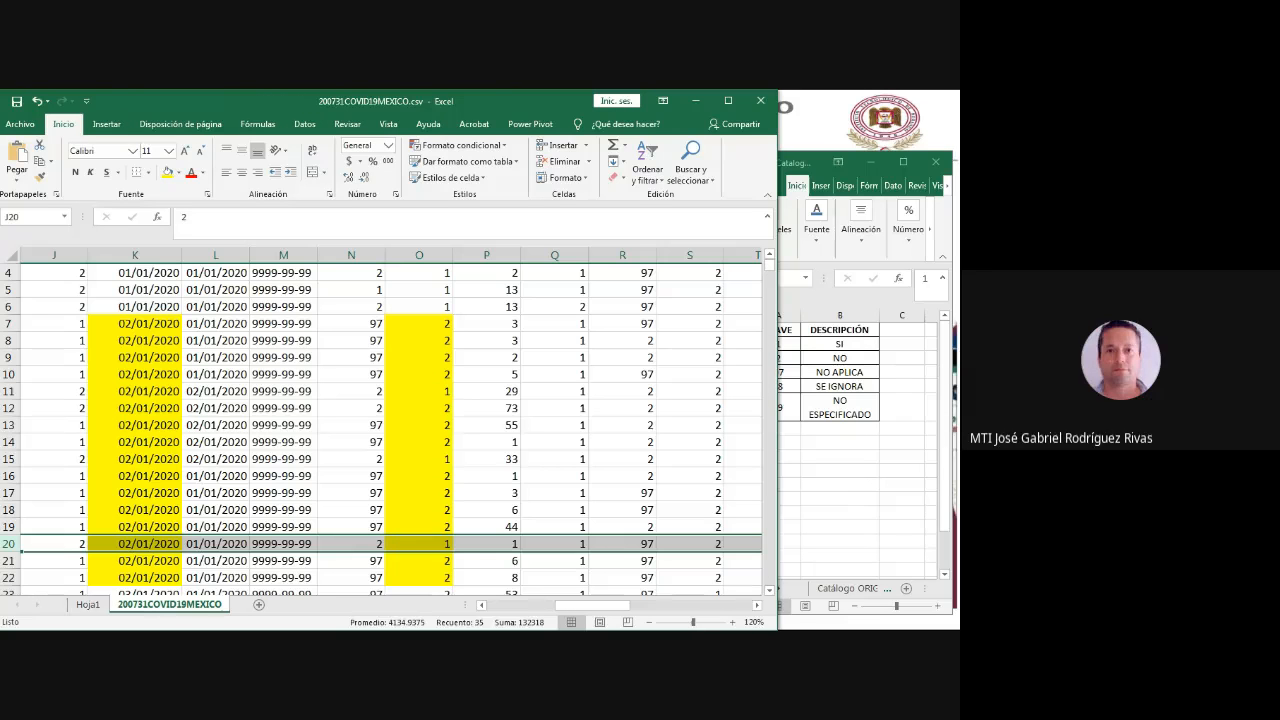
left_click(419, 324)
key("Down")
key("Down")
key("Down")
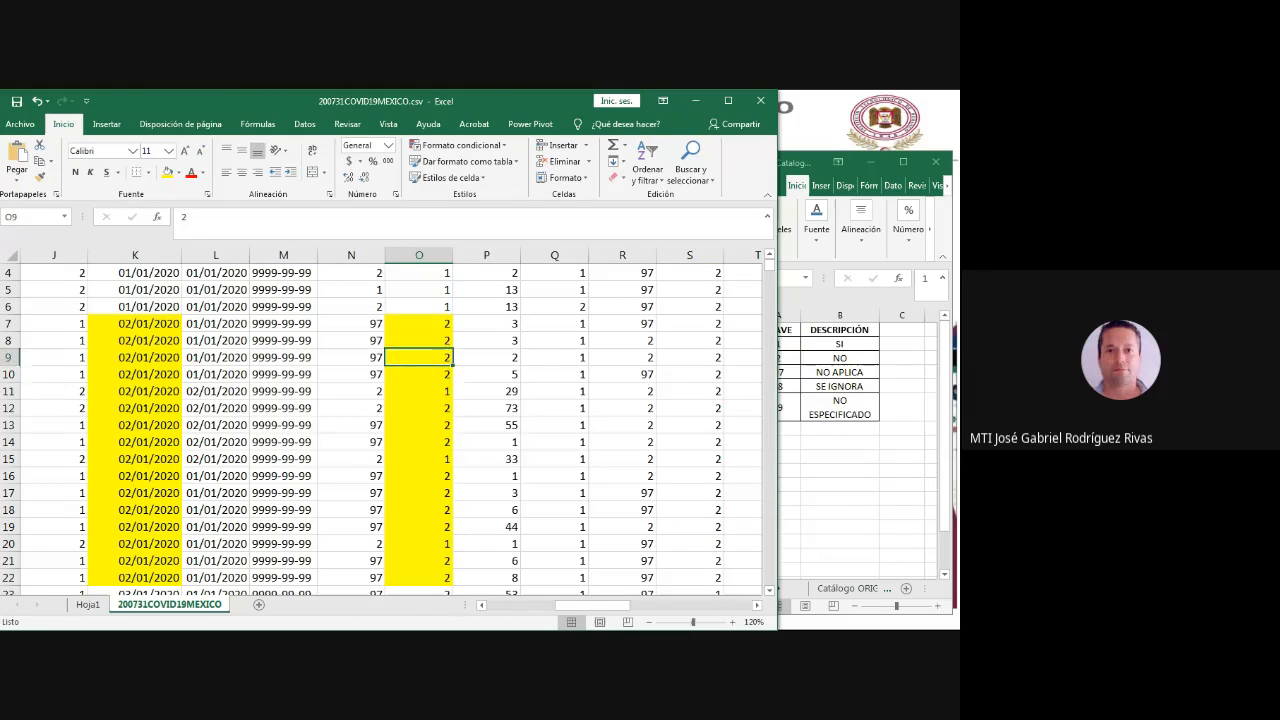
key("Down")
key("Down")
key("Down")
key("Down")
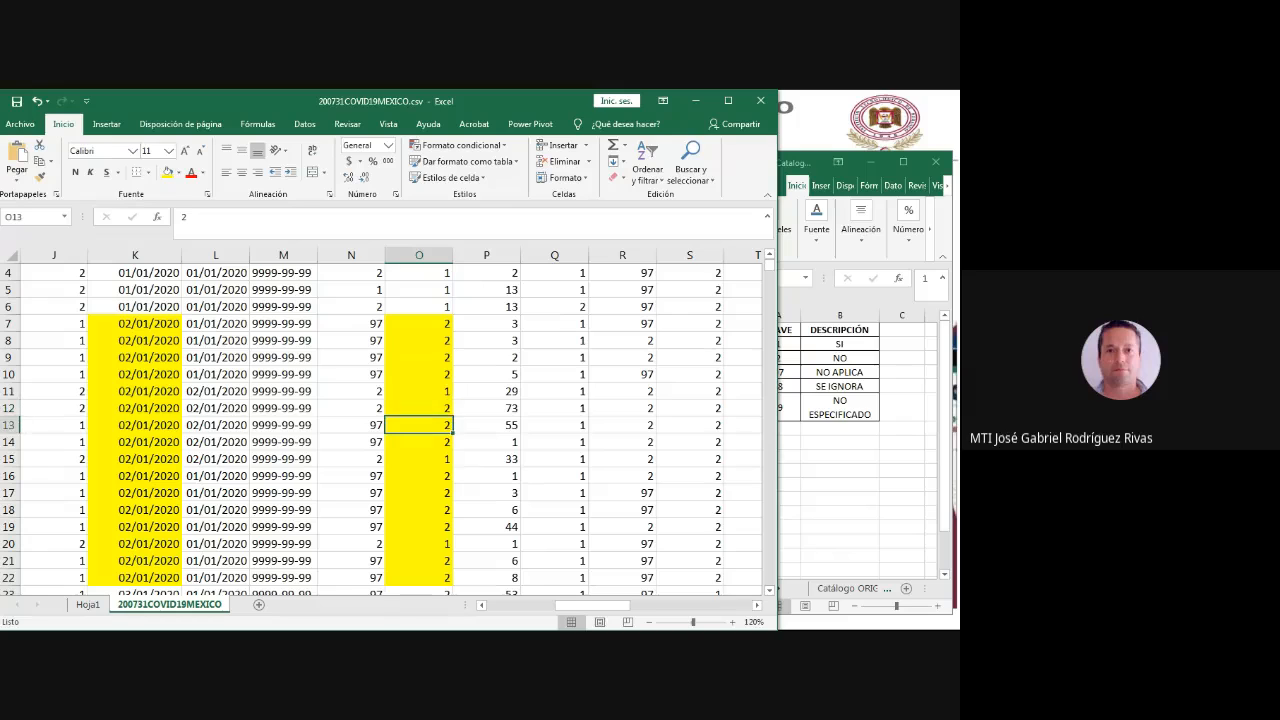
key("Down")
key("Down")
key("Down")
key("Down")
key("Down")
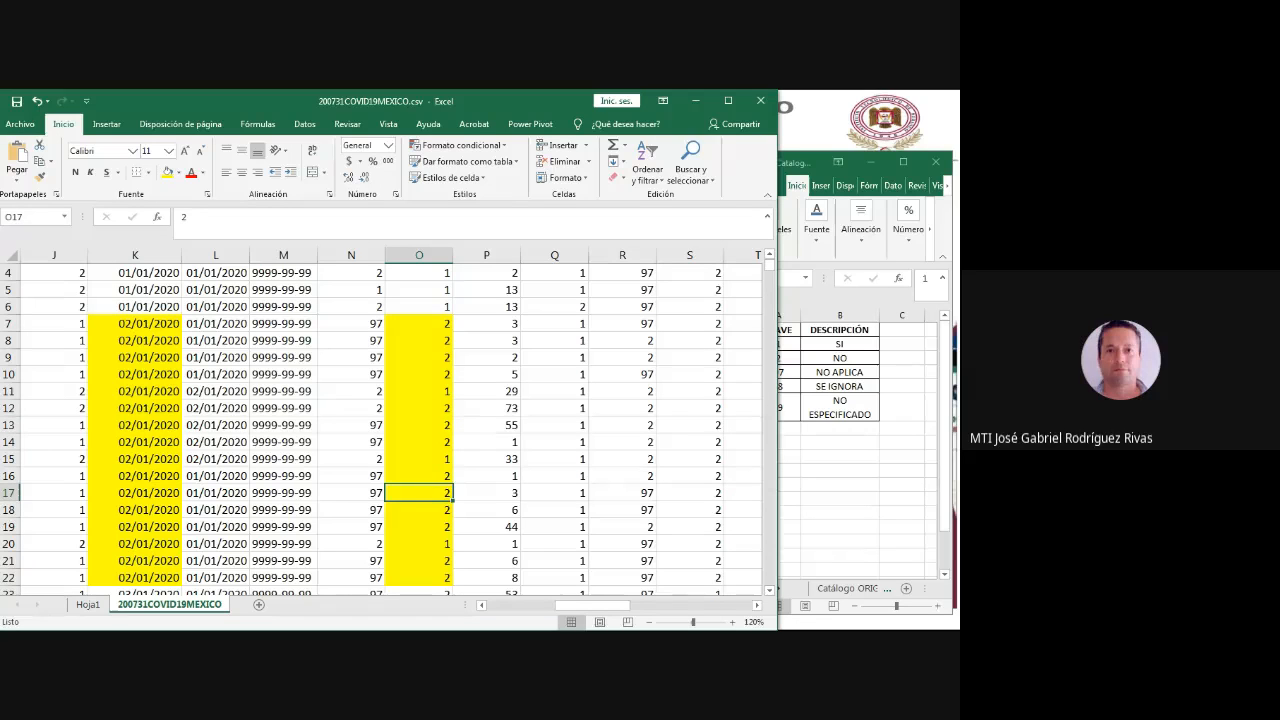
key("Down")
key("Down")
key("Down")
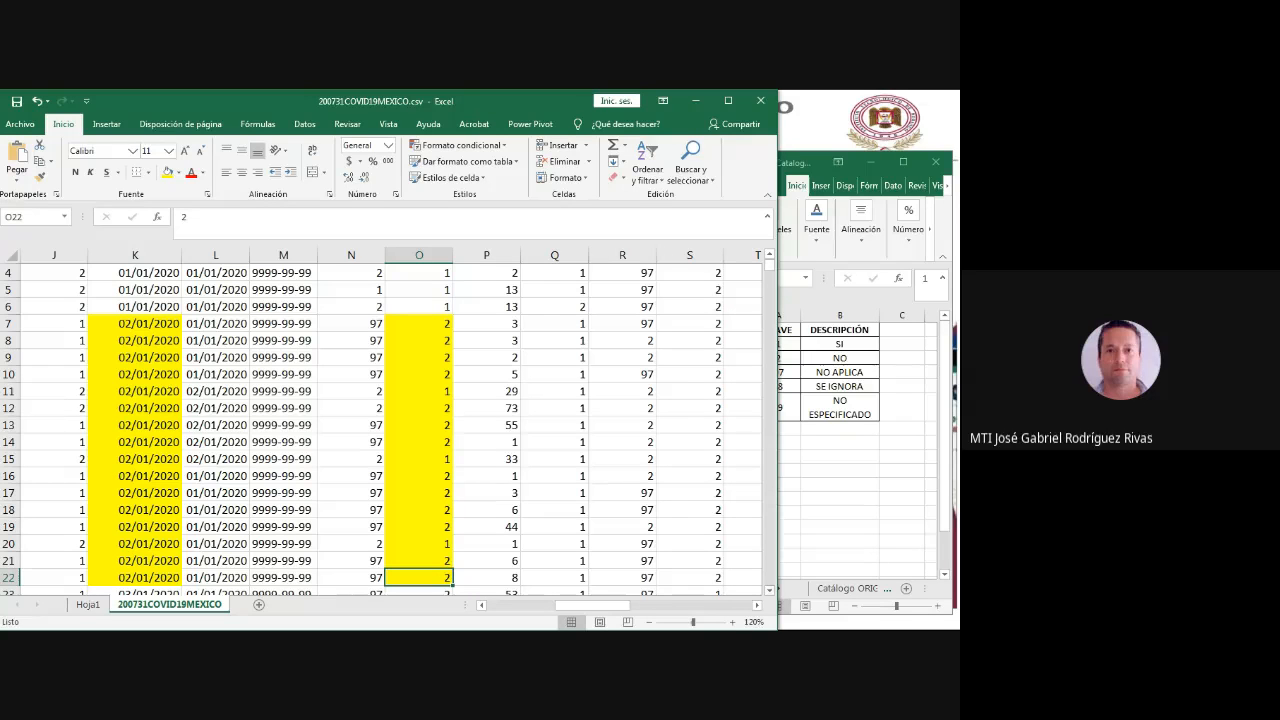
scroll(380, 420, "down", 1)
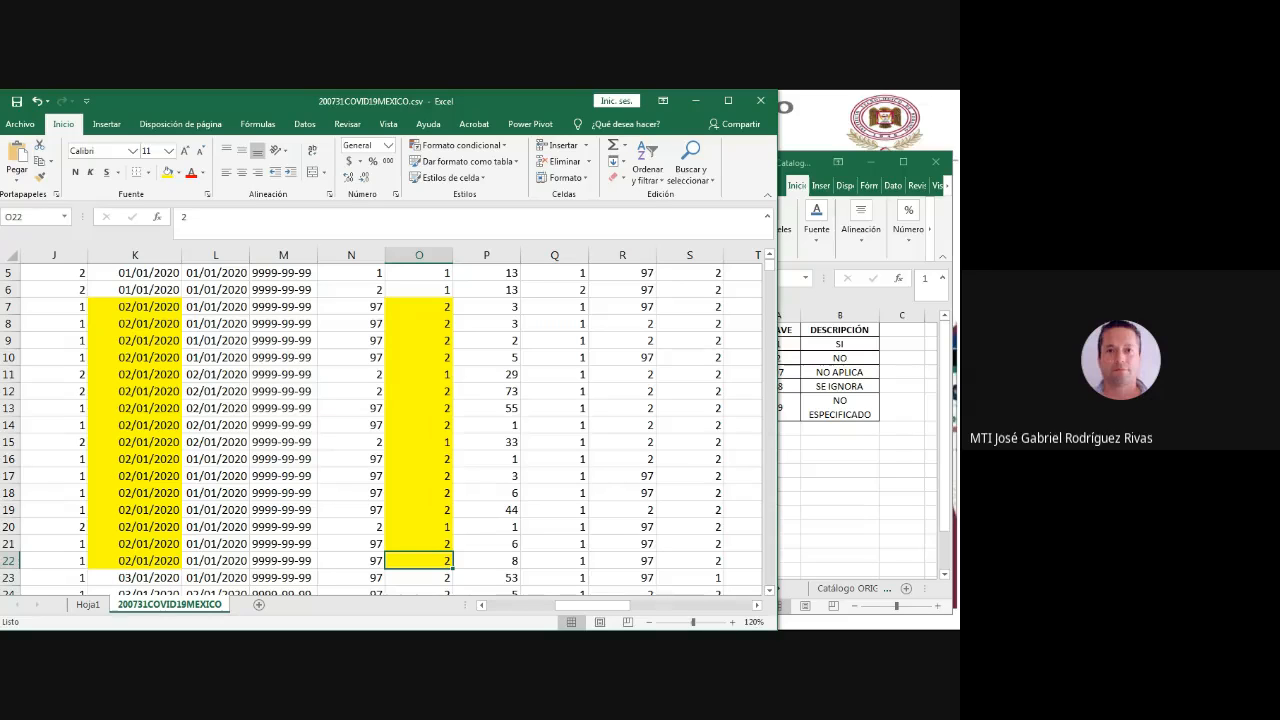
left_click(88, 605)
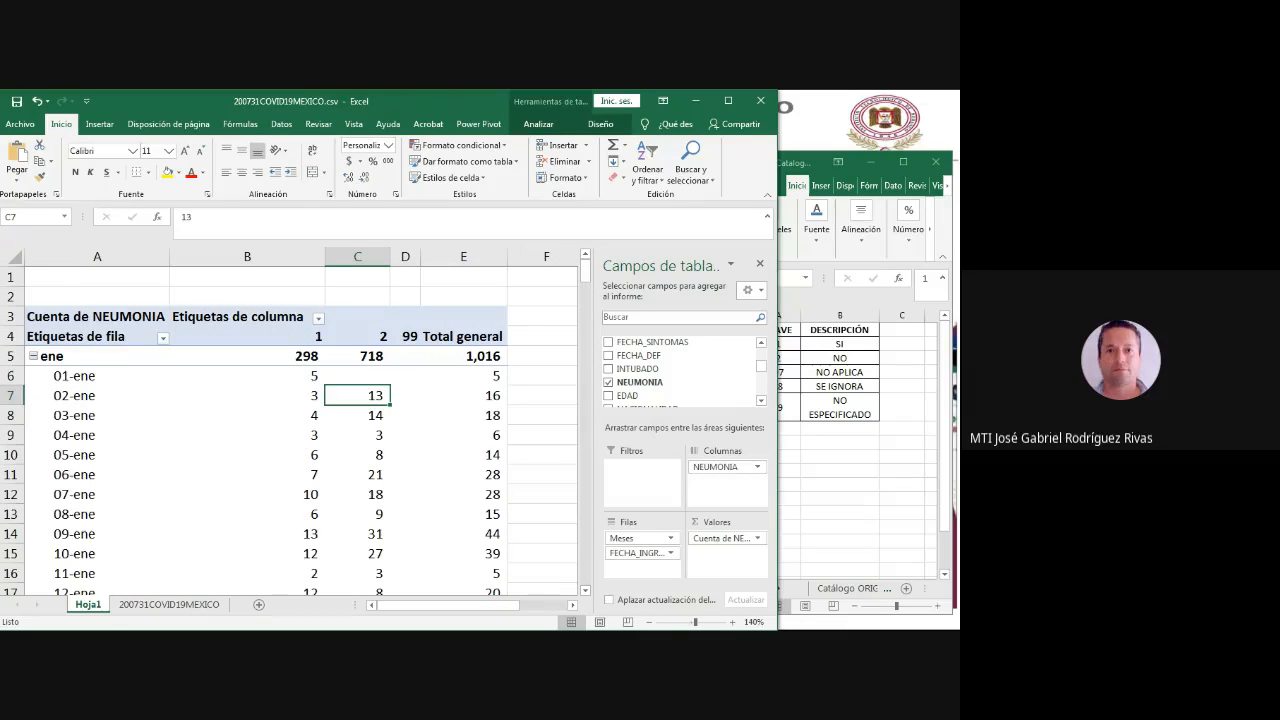
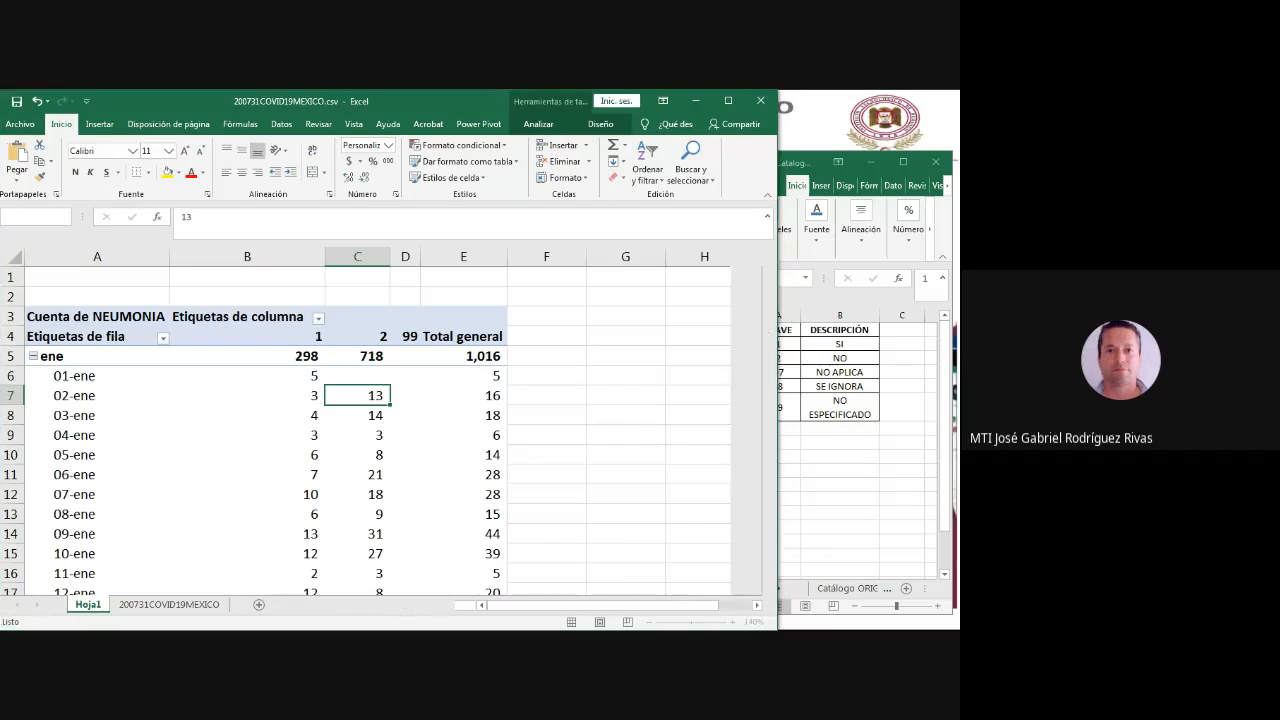
- Rename the pivot table's column labels 1 and 2 as SI and NO
left_click(298, 336)
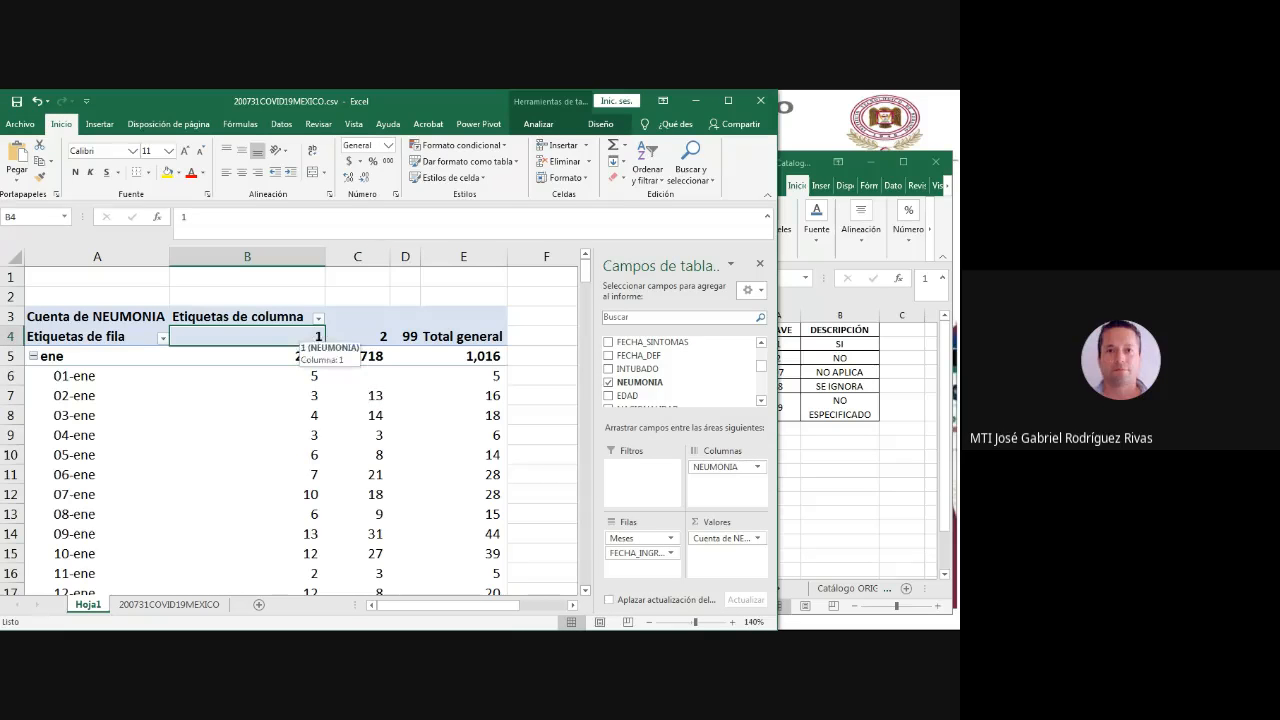
double_click(188, 218)
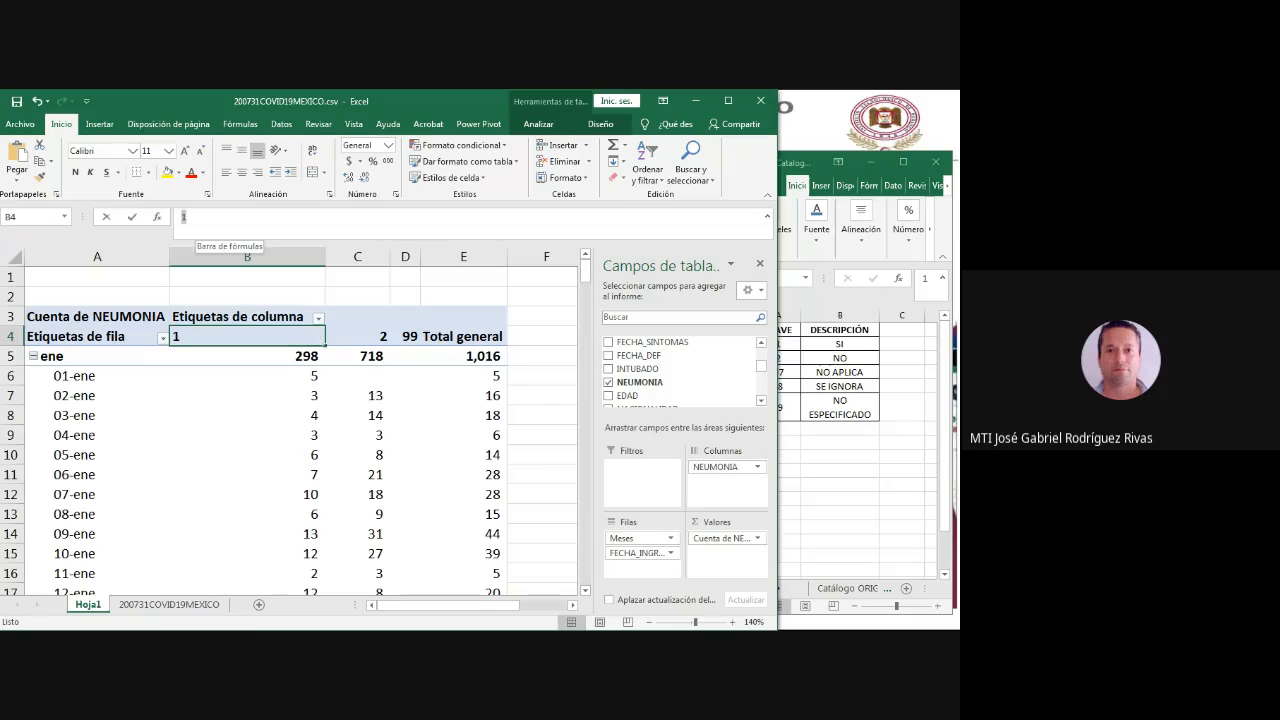
type("SI")
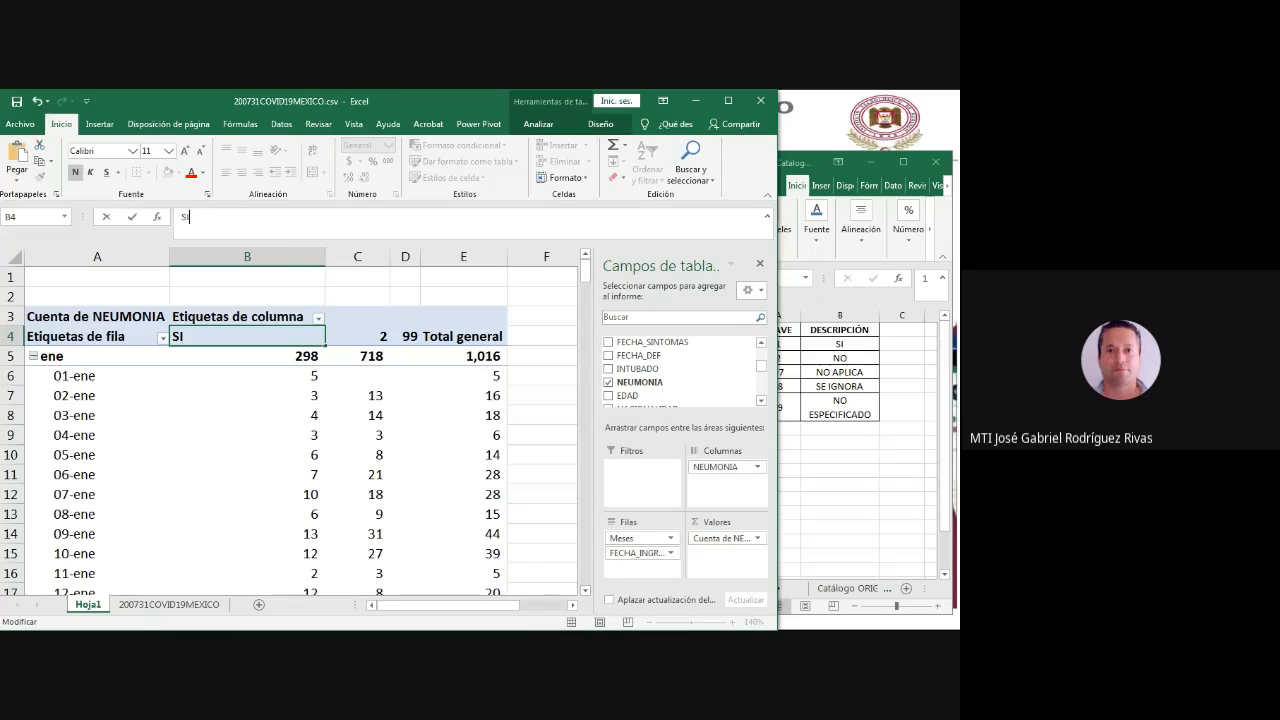
left_click(357, 337)
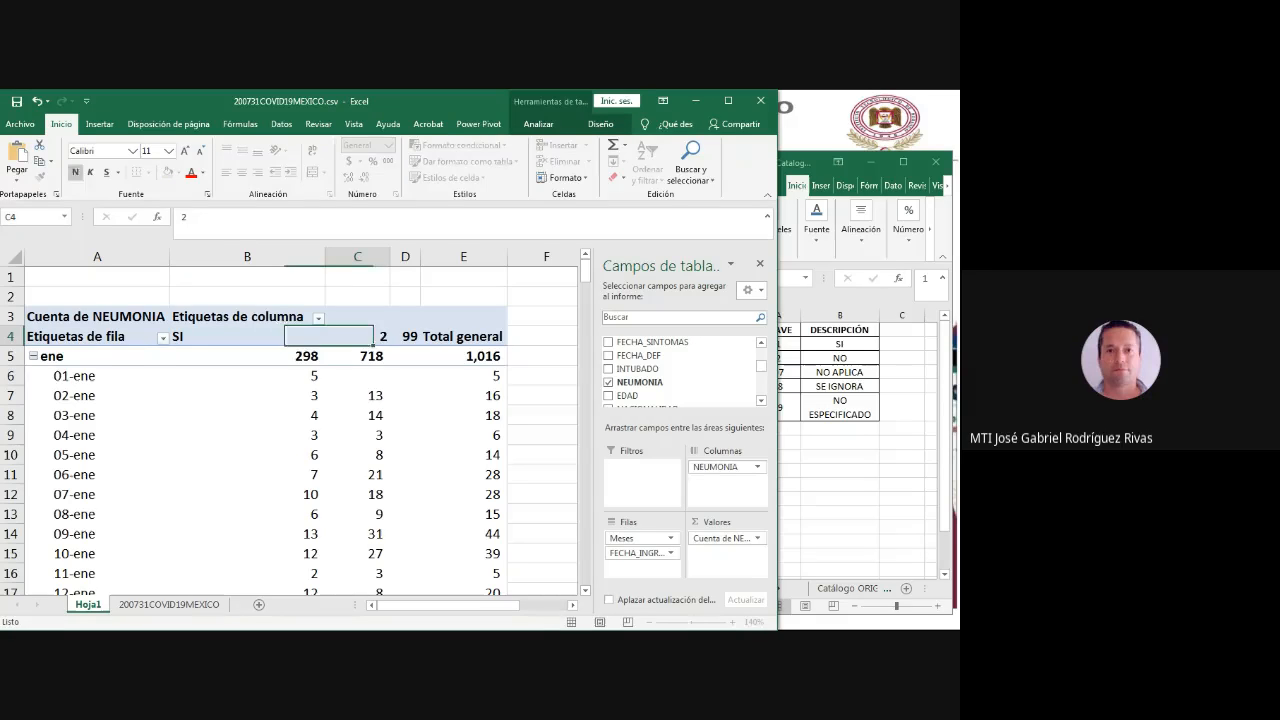
left_click_drag(190, 217, 180, 217)
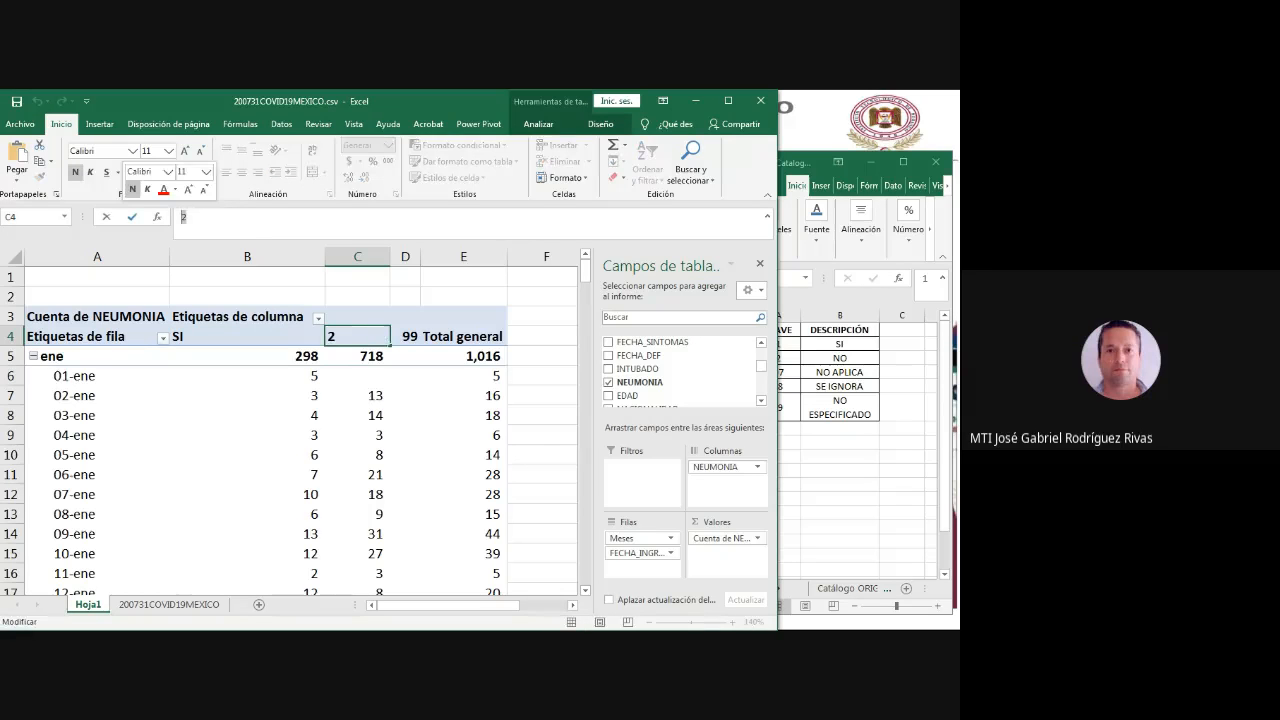
type("NO")
left_click(463, 396)
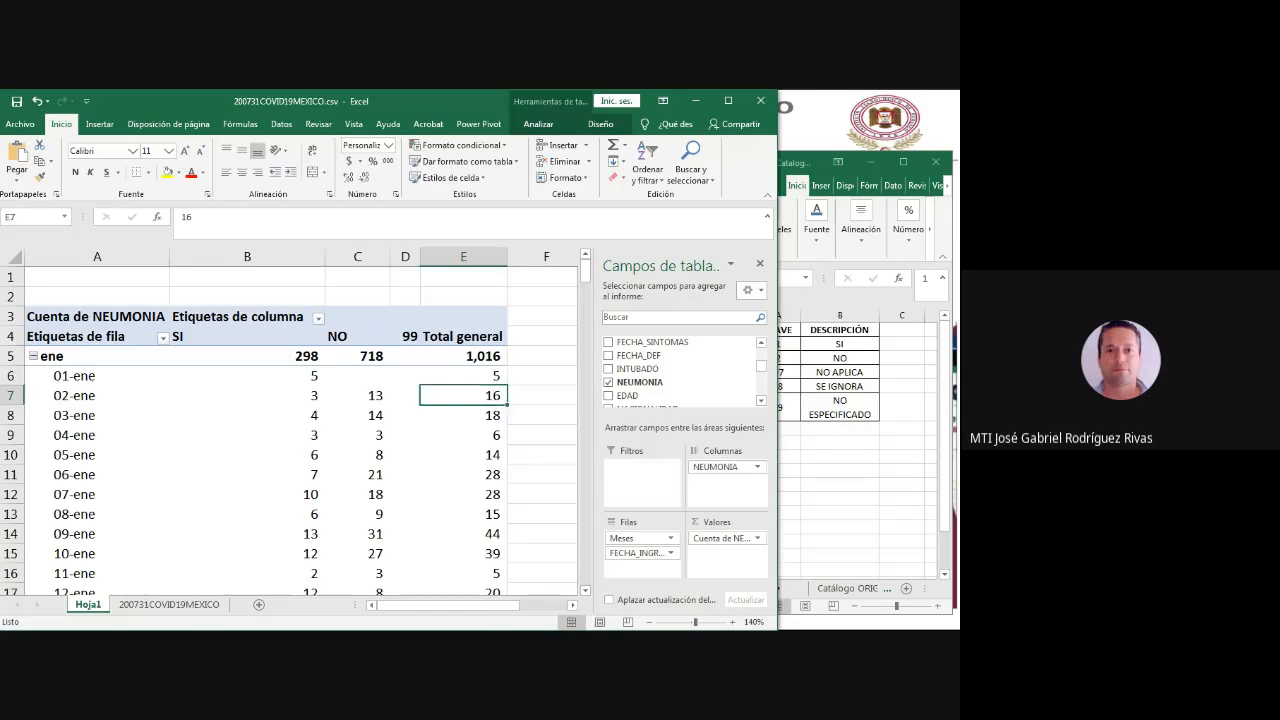
- Rename the pivot table's column label 99 as No Esp., widening column D and narrowing column B
left_click(406, 337)
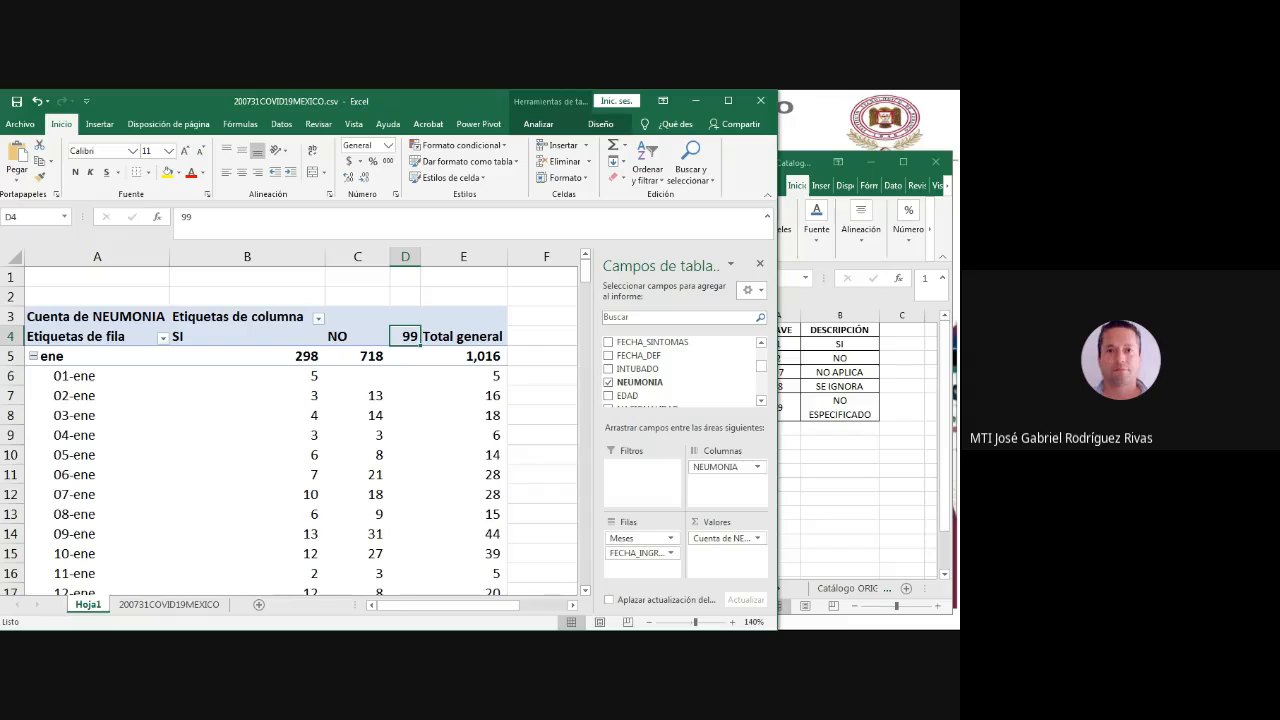
left_click_drag(420, 256, 458, 256)
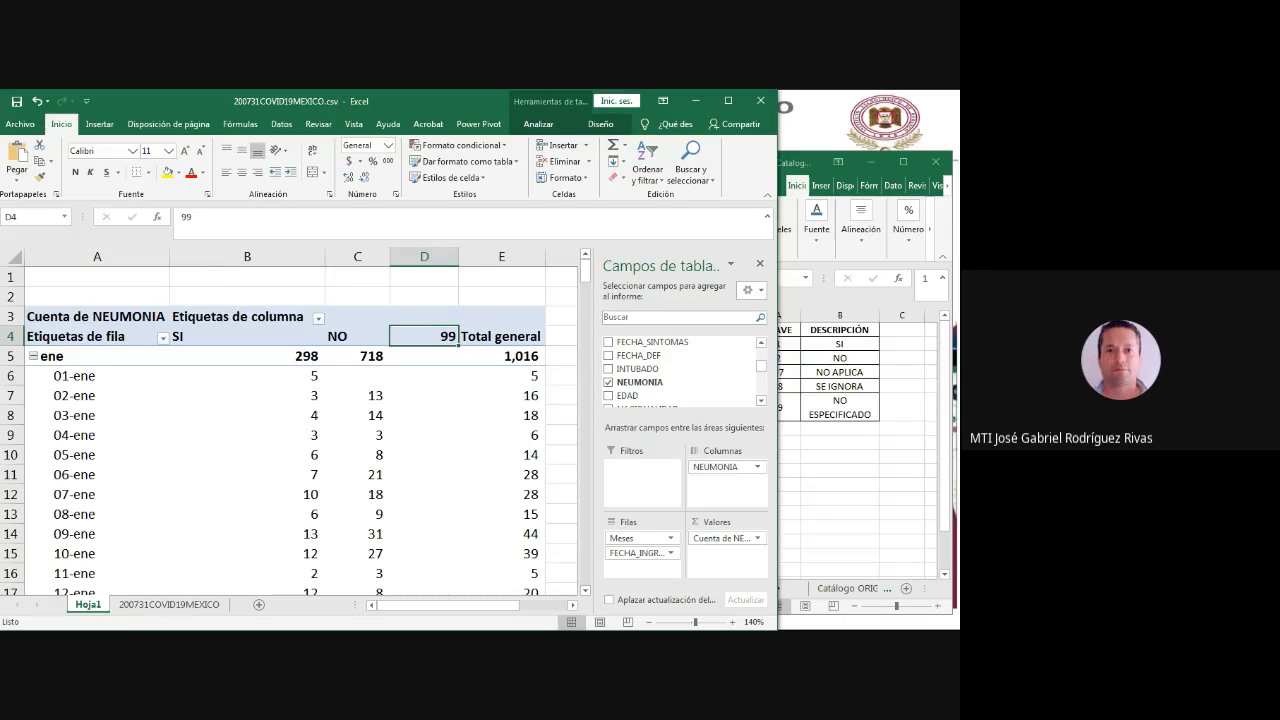
type("No e")
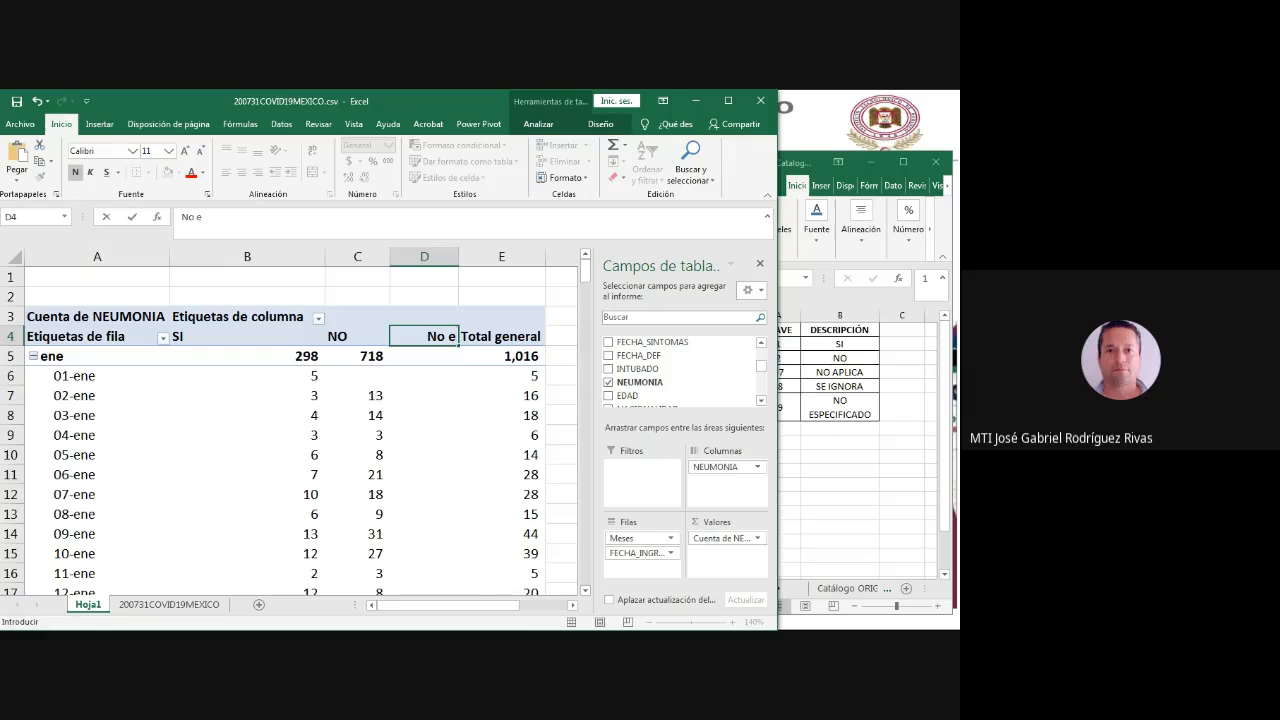
key("BackSpace")
type("Esp.")
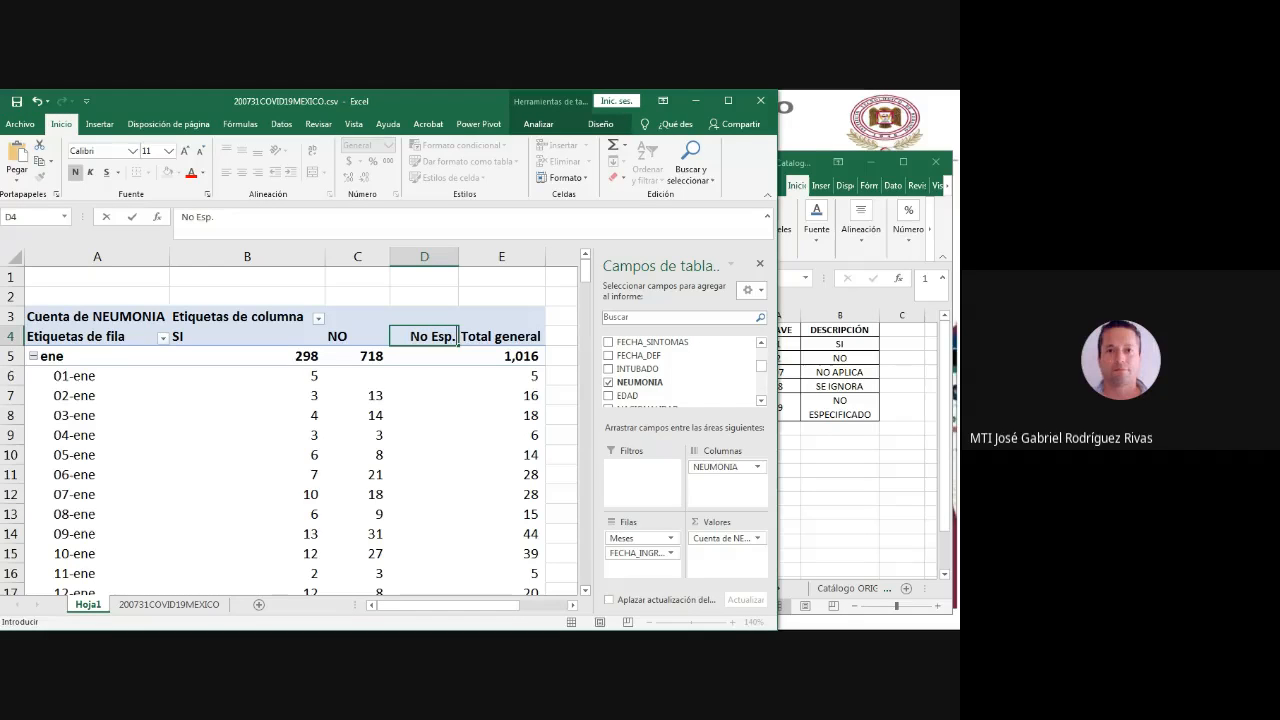
key("Return")
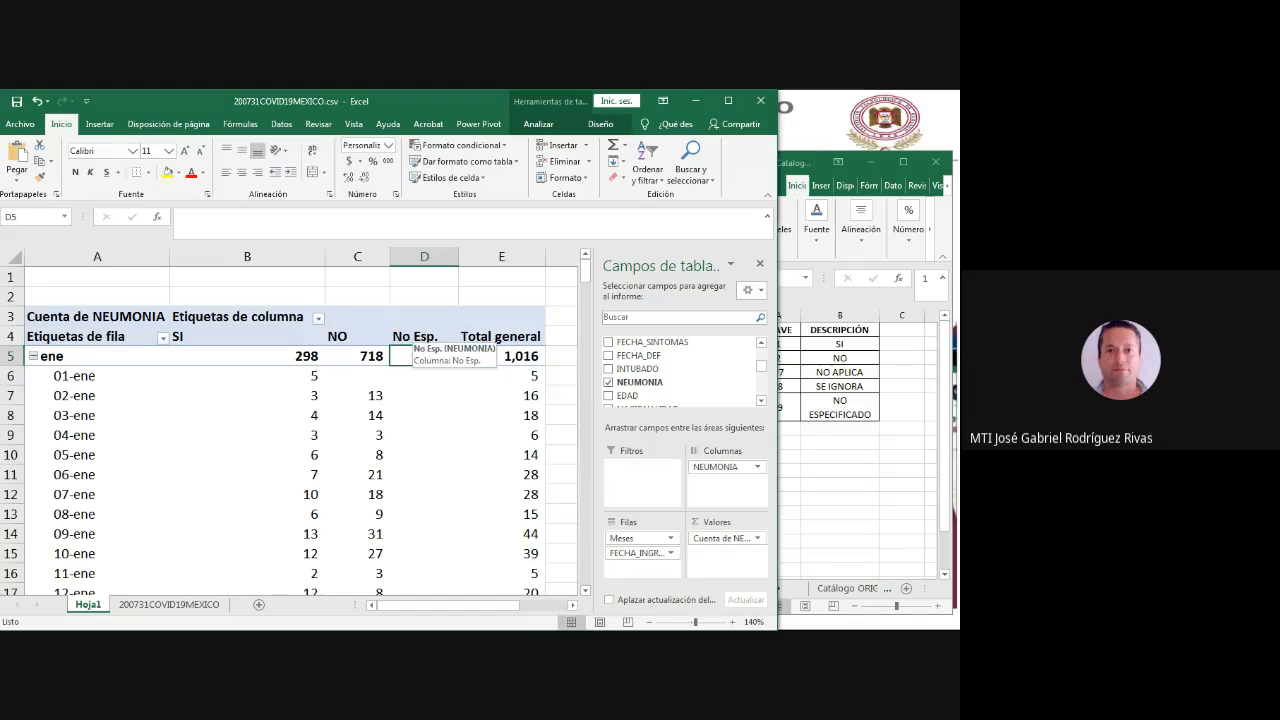
left_click(358, 415)
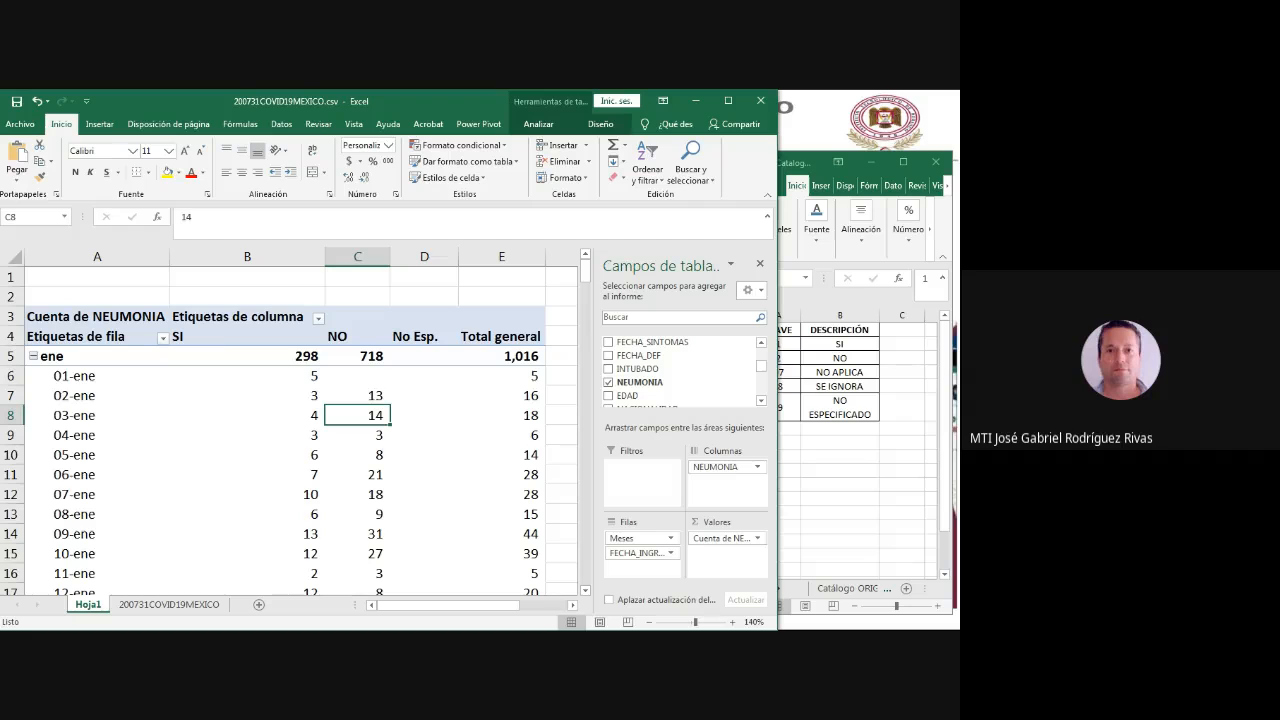
left_click_drag(325, 256, 265, 256)
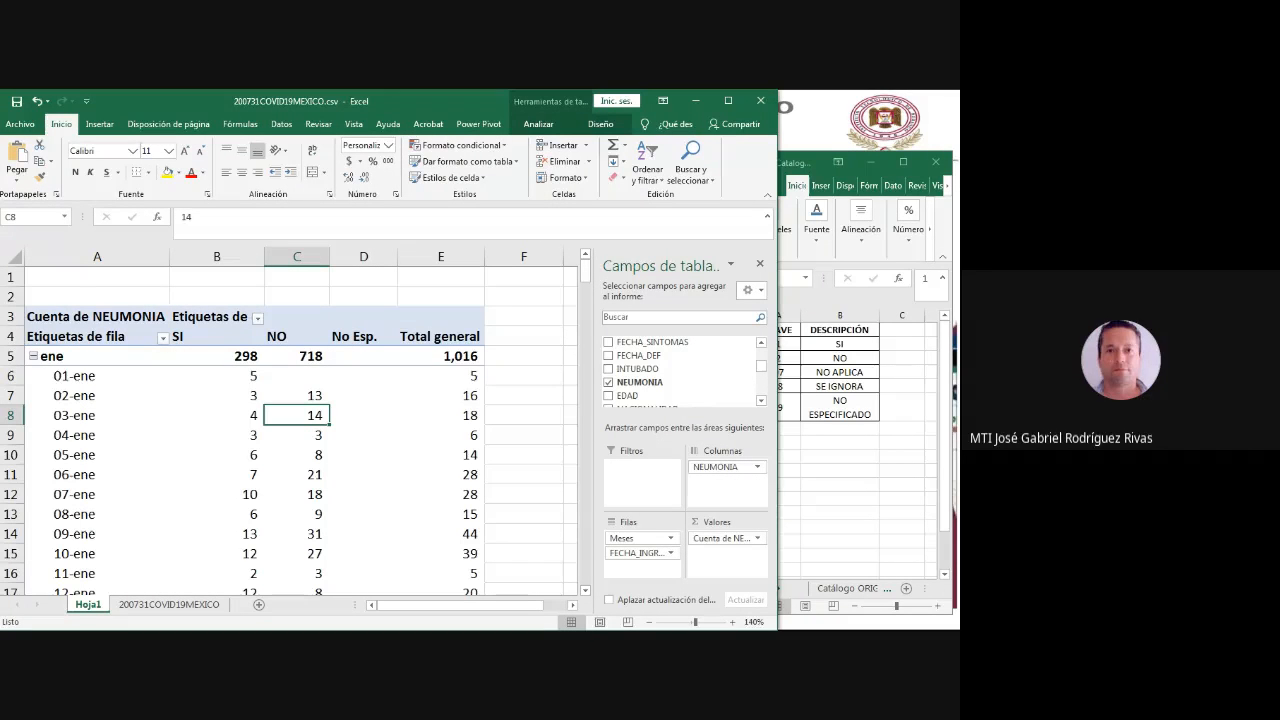
- Collapse and re-expand the ene group, and expand the feb and mar groups into daily counts
left_click(33, 356)
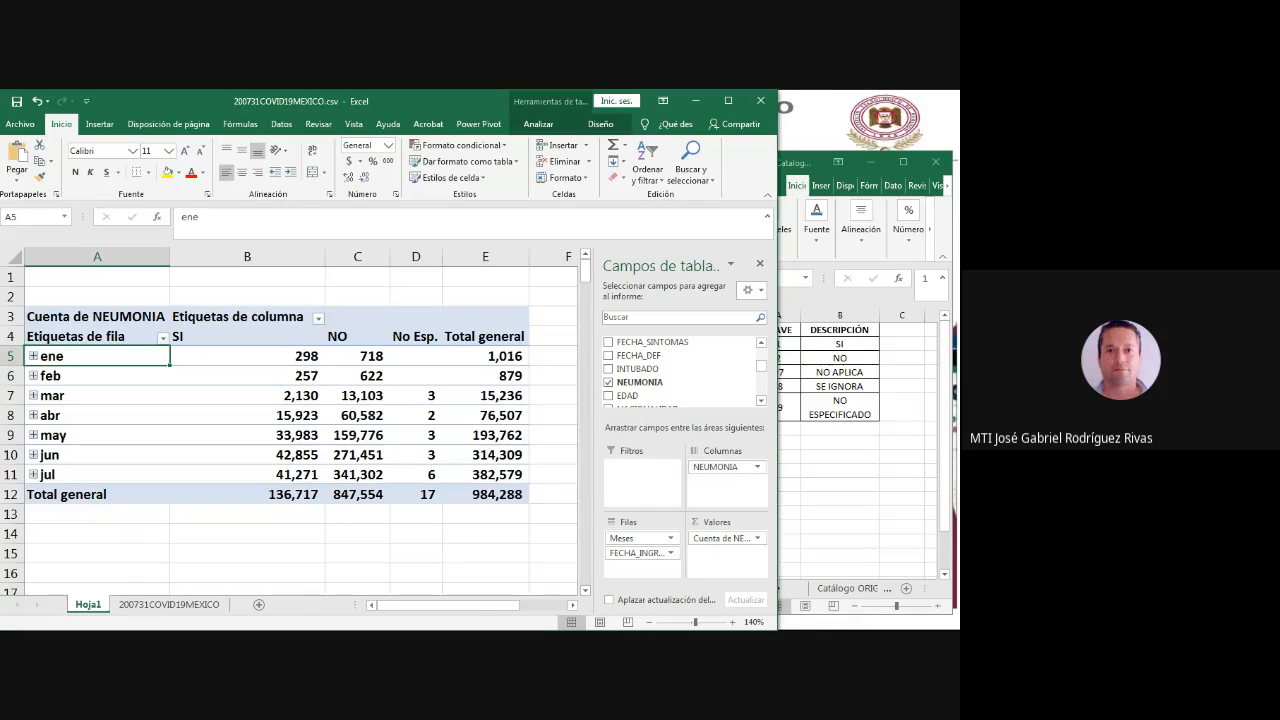
left_click(33, 376)
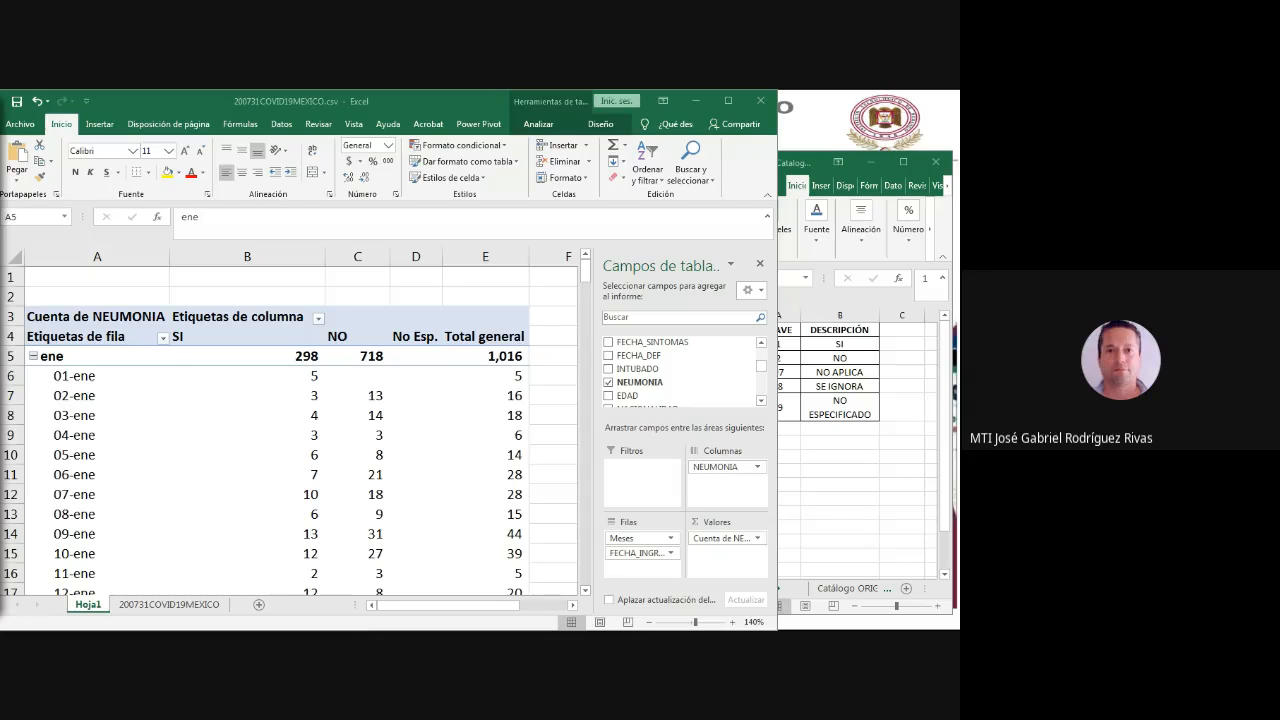
scroll(290, 430, "down", 11)
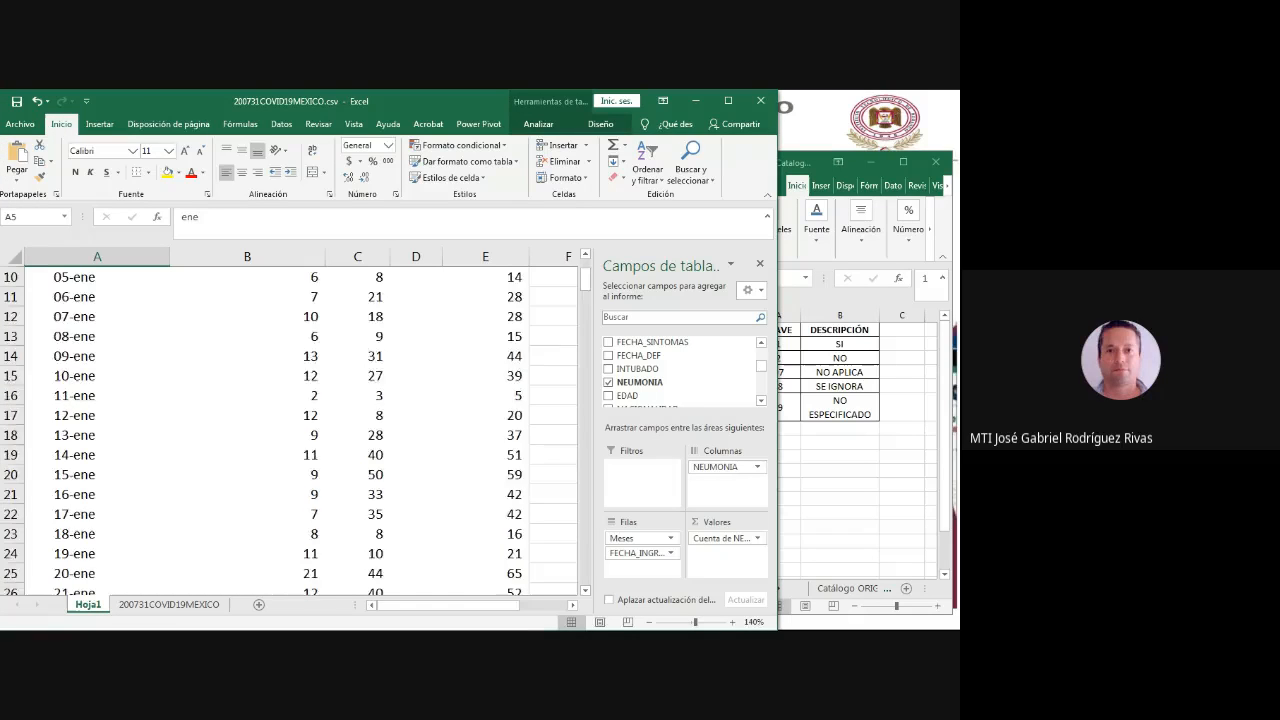
scroll(290, 430, "down", 10)
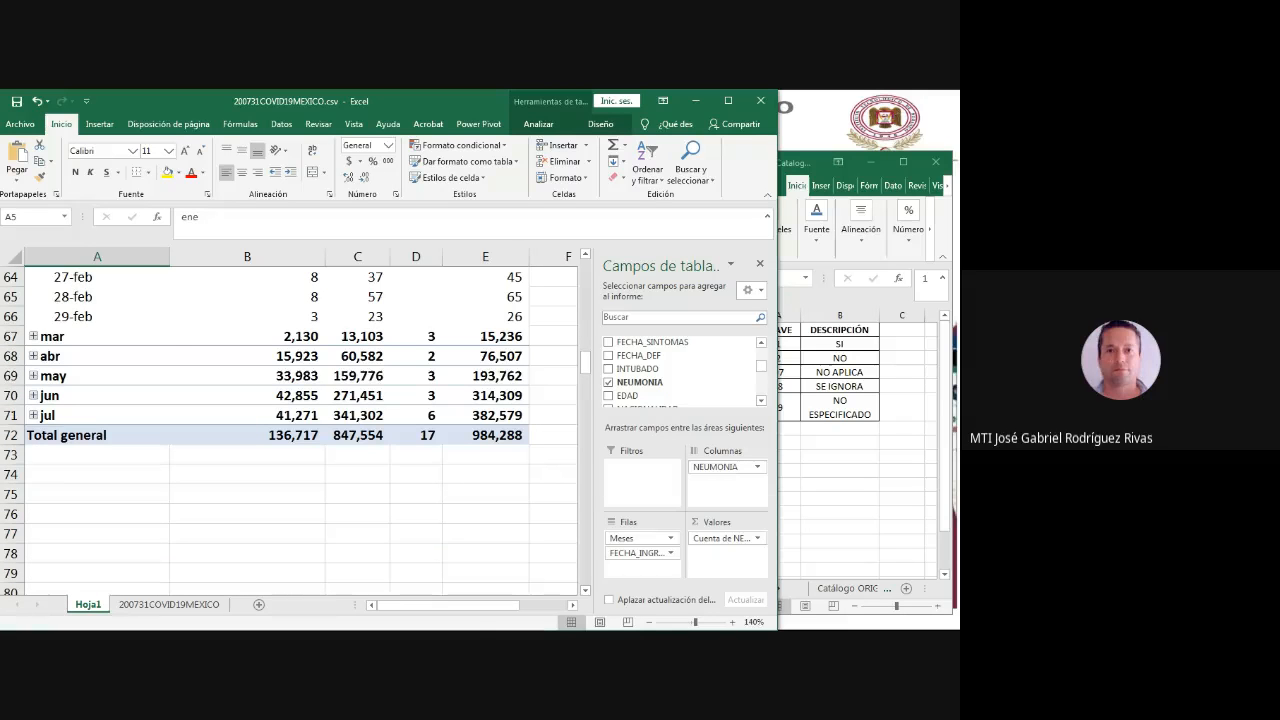
left_click(33, 336)
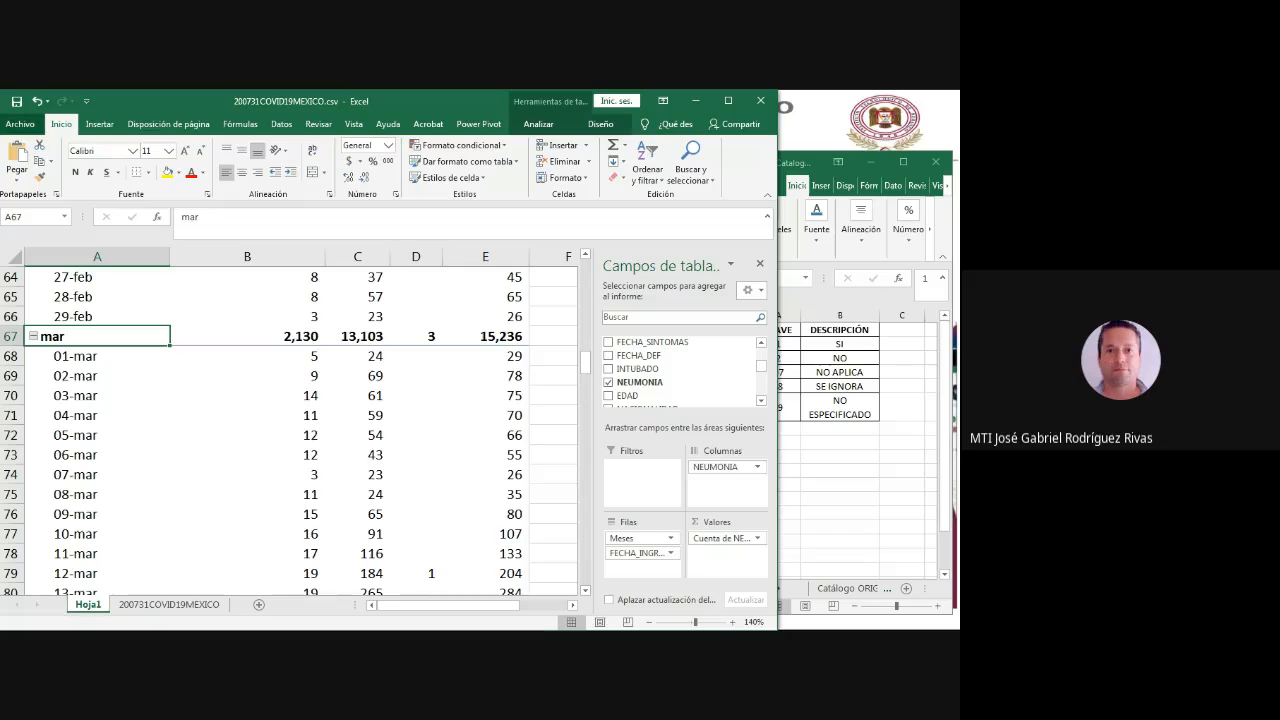
- Look through the pages of the pivot table sheet's print preview and return to the sheet
left_click(20, 124)
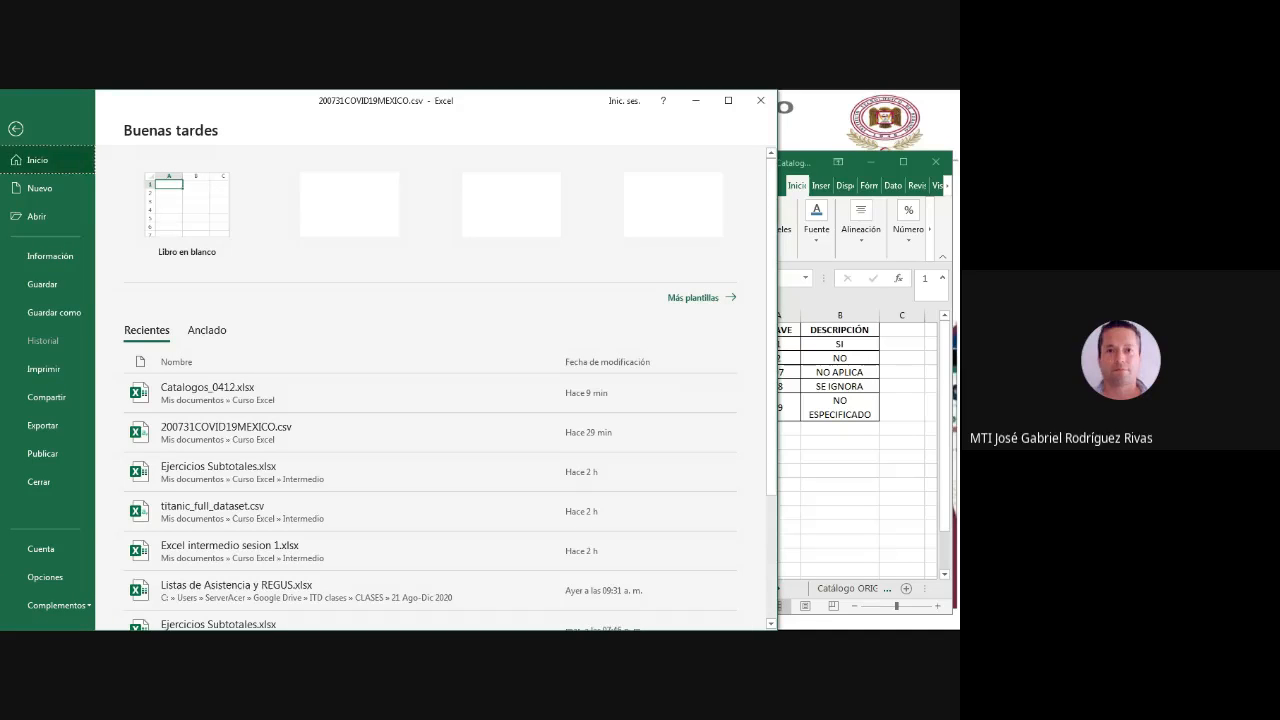
left_click(43, 369)
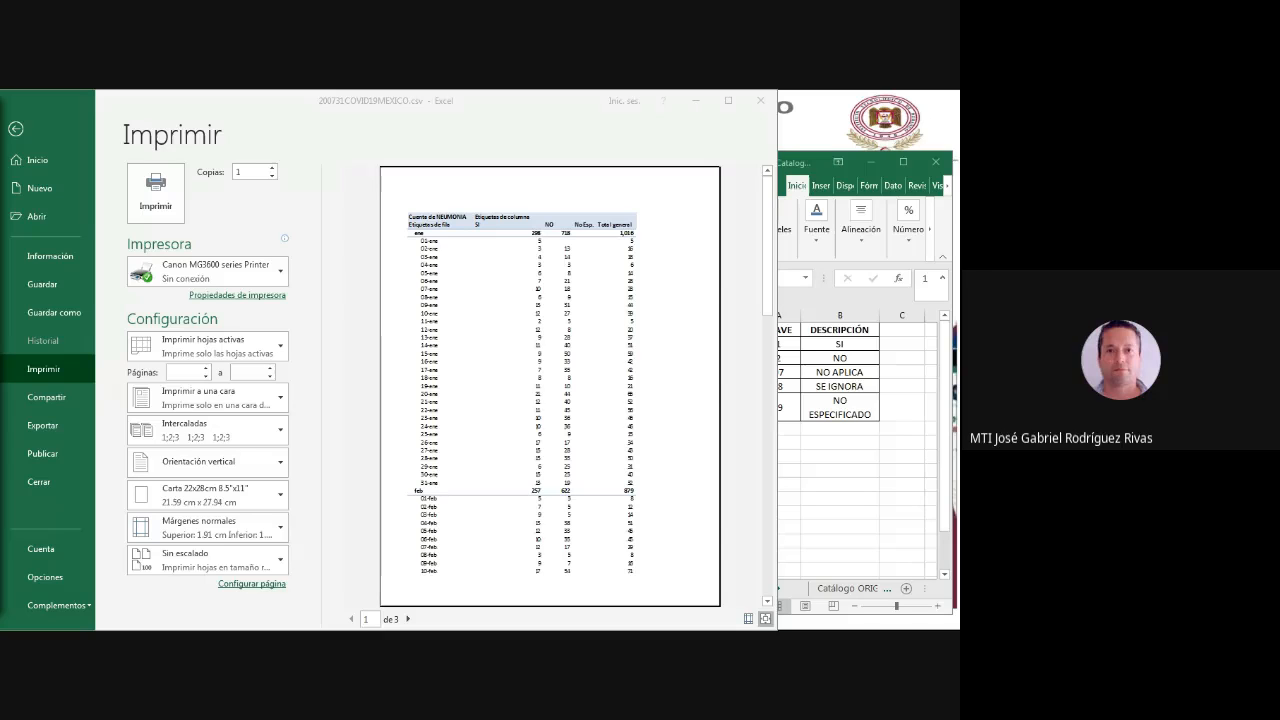
left_click(408, 619)
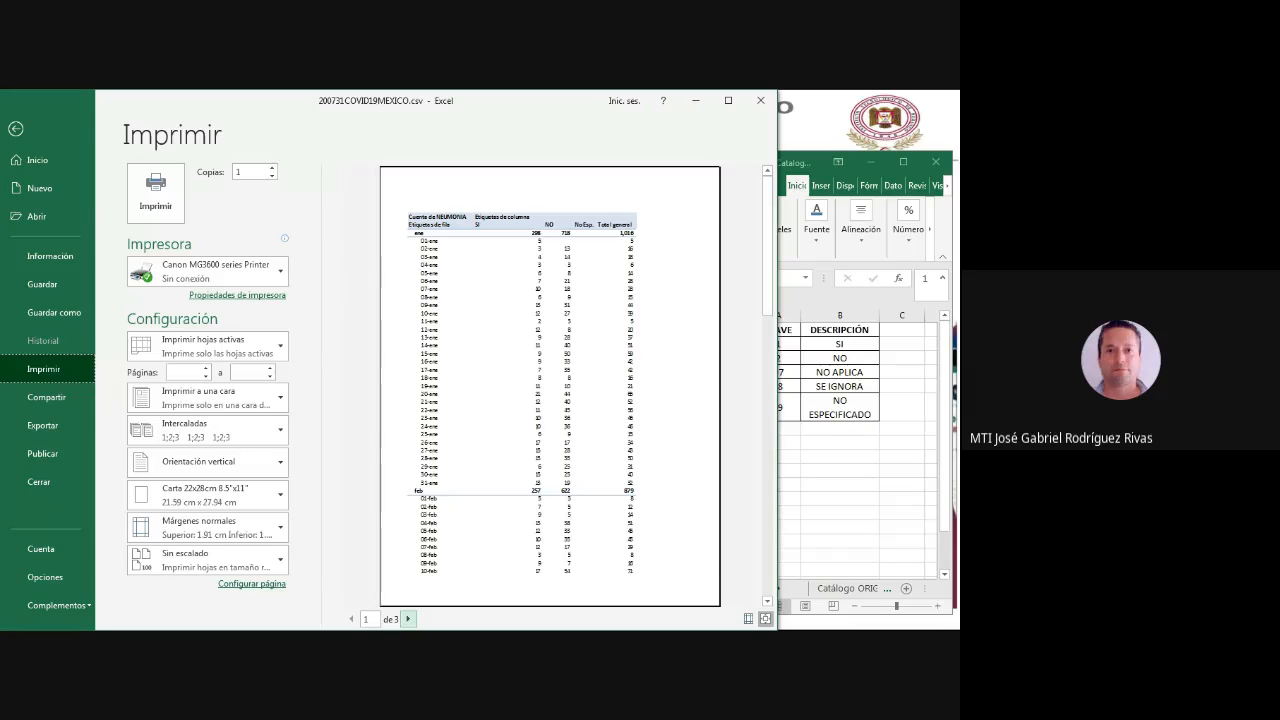
left_click(408, 619)
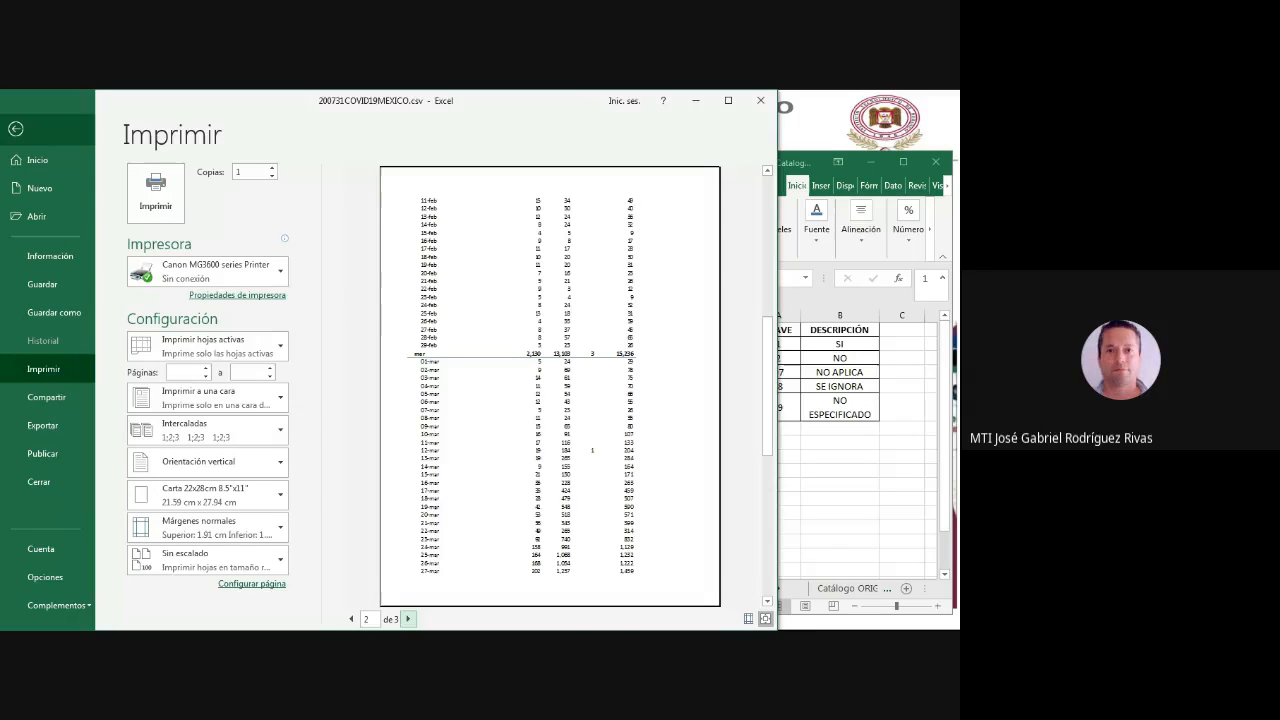
key("Escape")
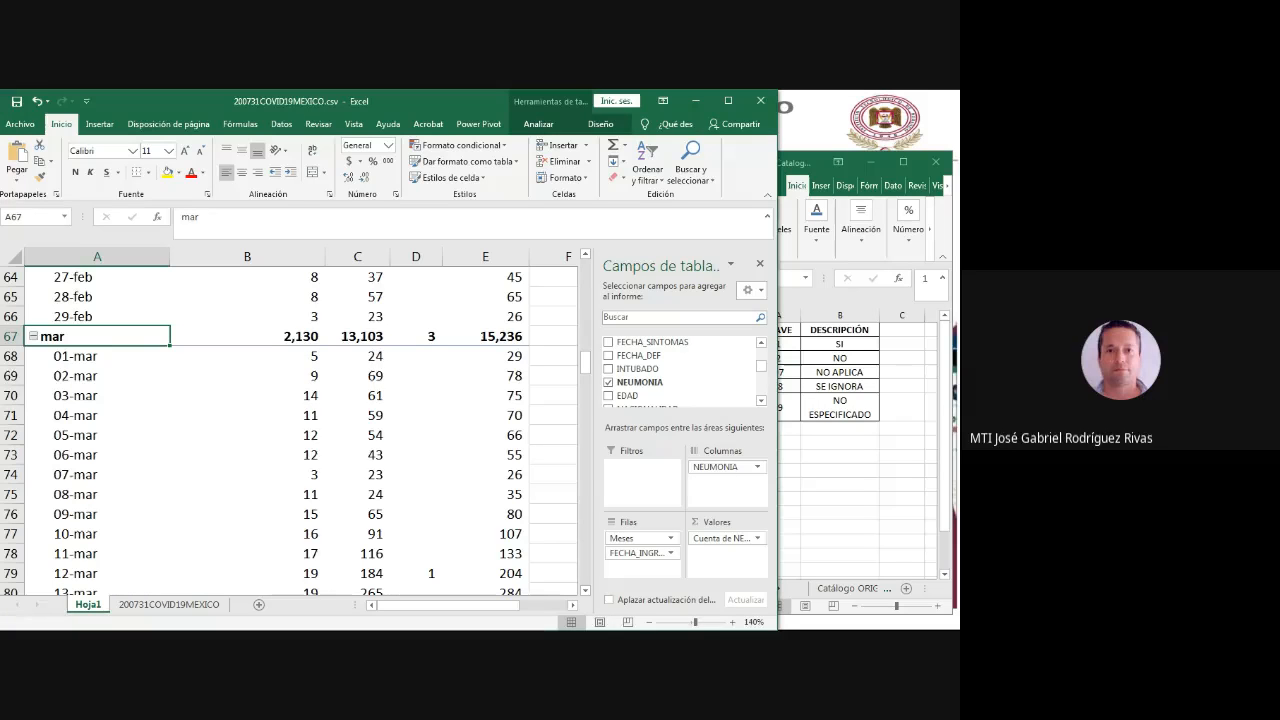
- Collapse the mar group in the pivot table
key("alt+Tab")
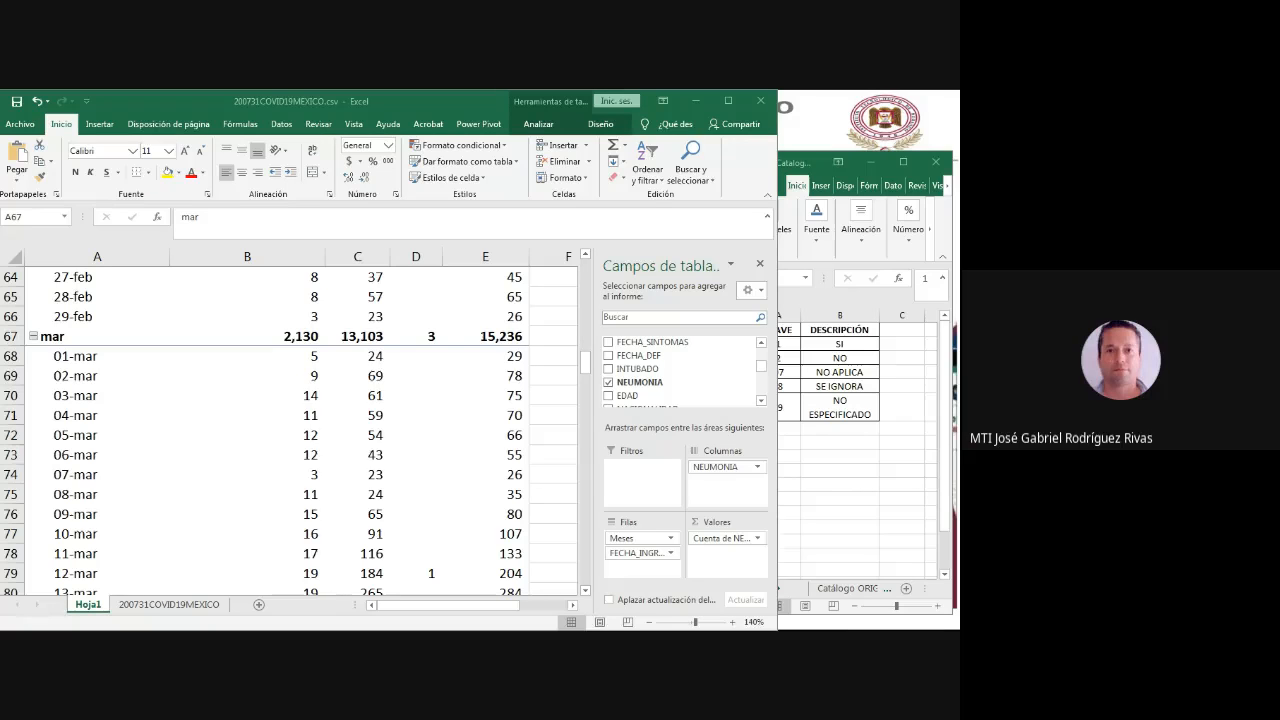
key("alt+Tab")
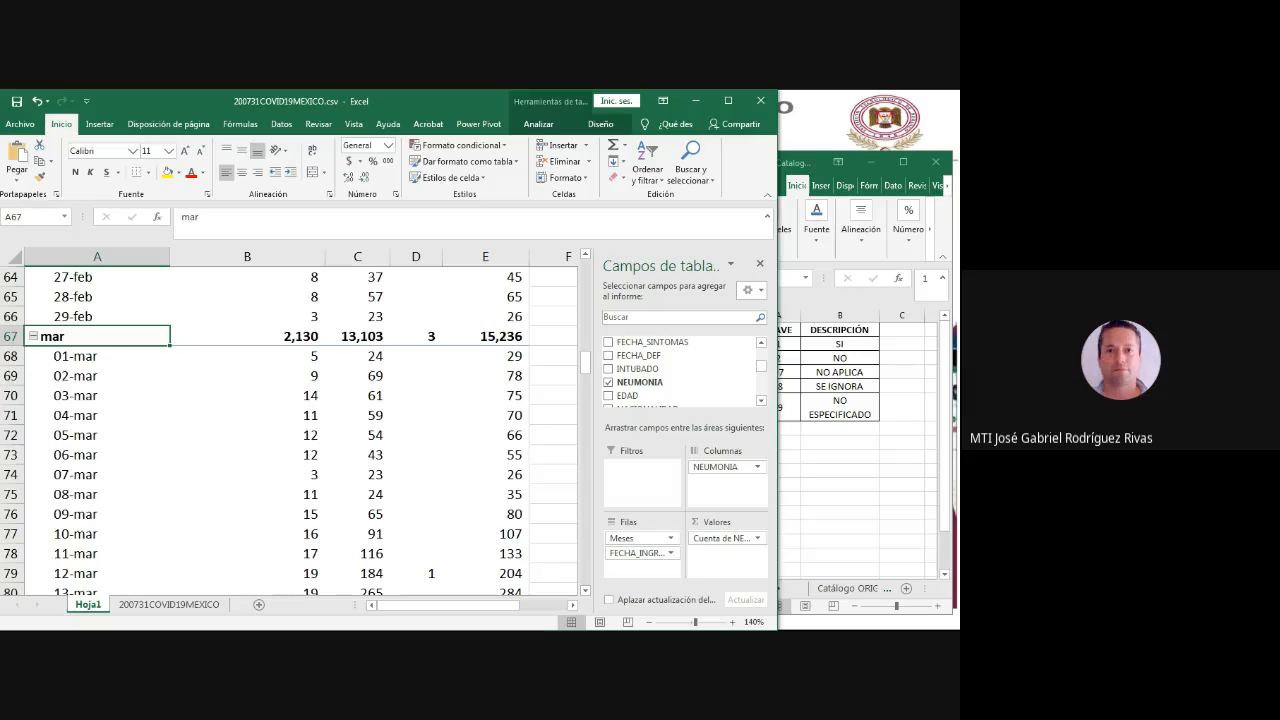
left_click(33, 336)
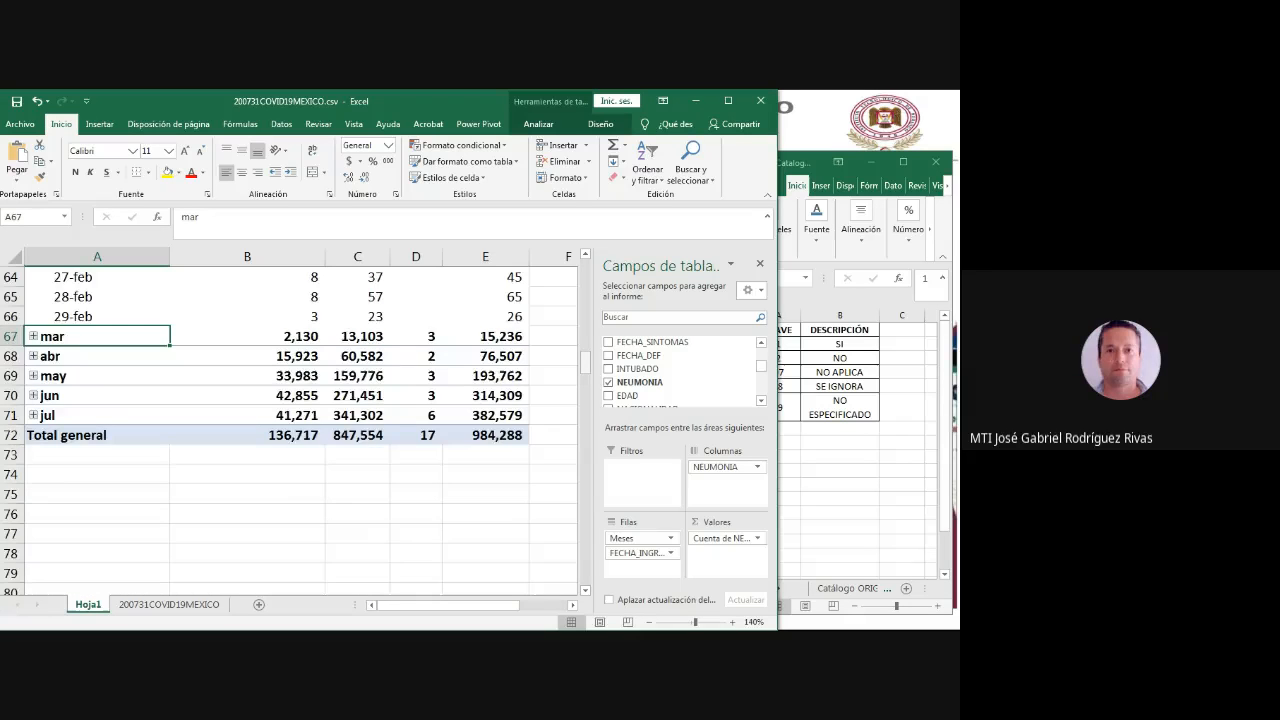
- Add the SEXO field to the pivot table's columns area below NEUMONIA
scroll(289, 431, "up", 20)
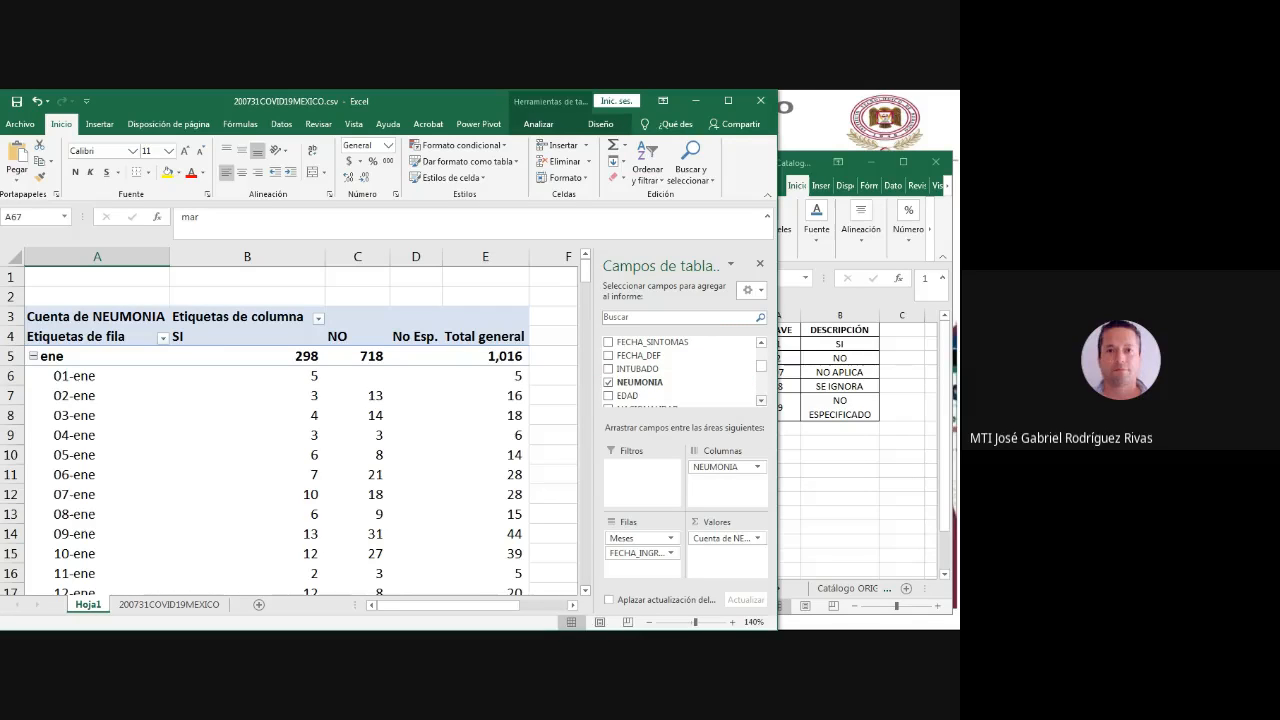
left_click(761, 401)
left_click(761, 401)
left_click(761, 401)
left_click(761, 401)
left_click(761, 401)
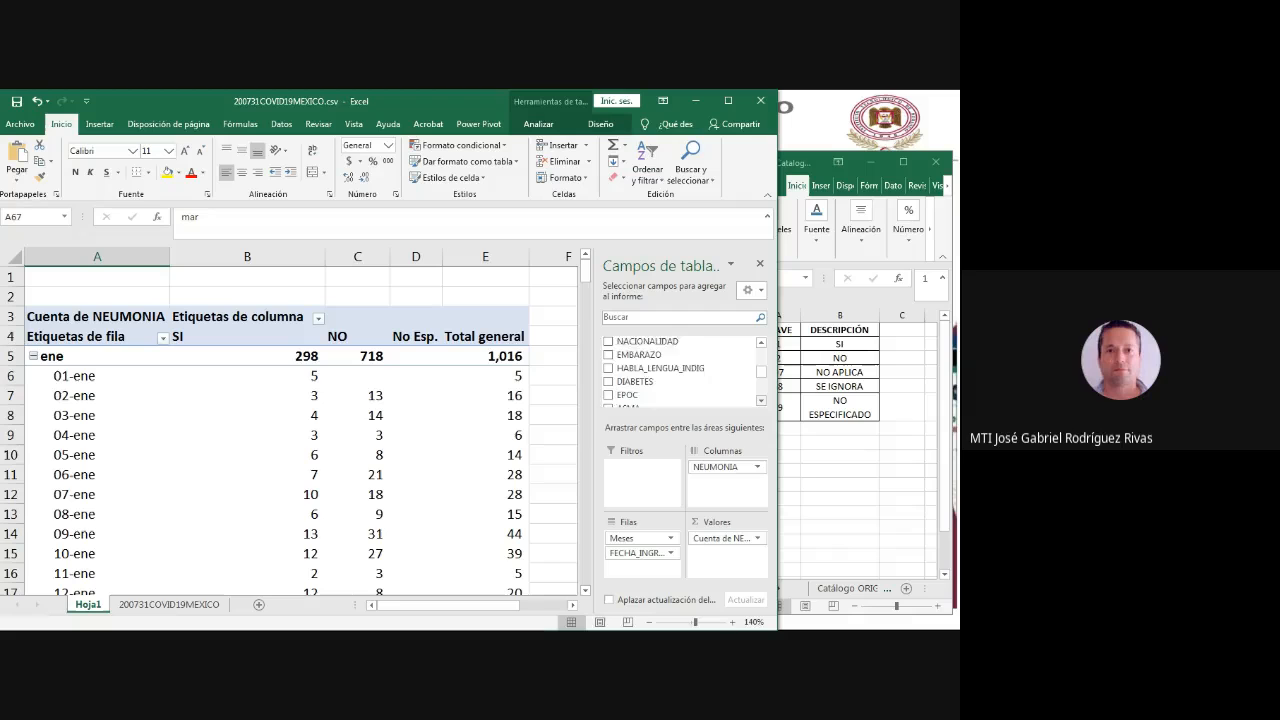
scroll(680, 370, "down", 2)
scroll(680, 370, "up", 8)
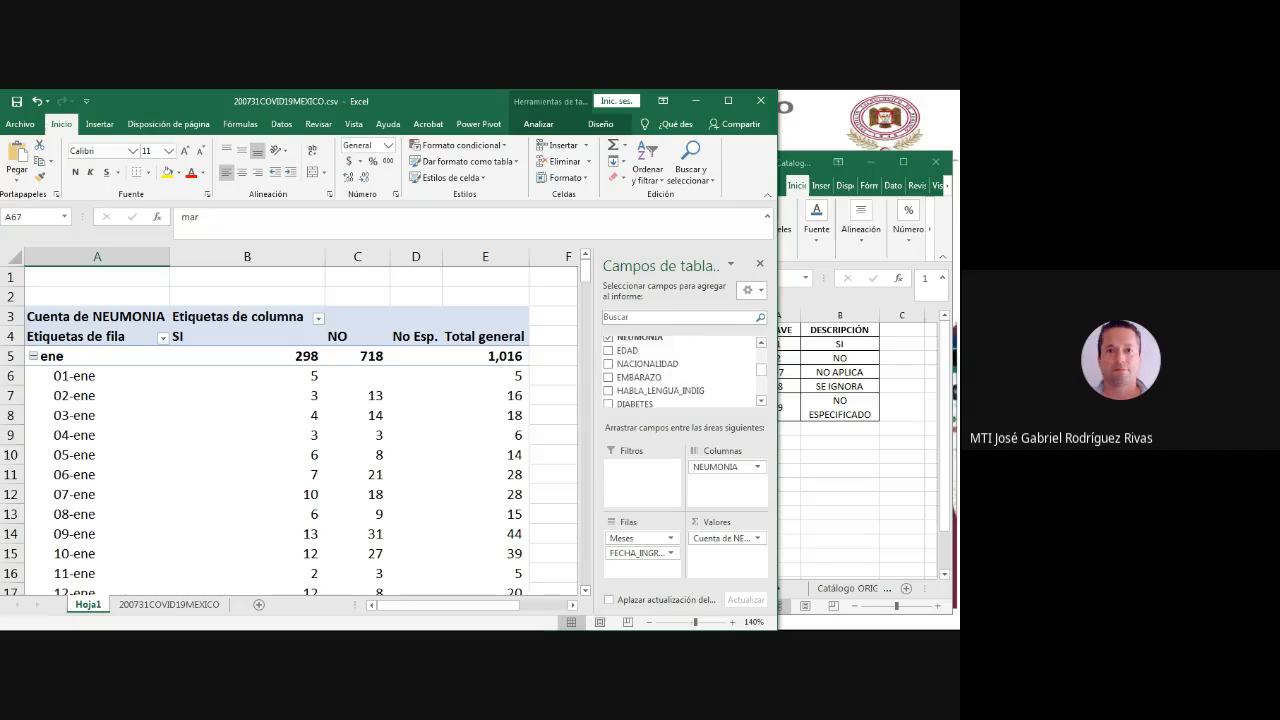
scroll(680, 370, "up", 6)
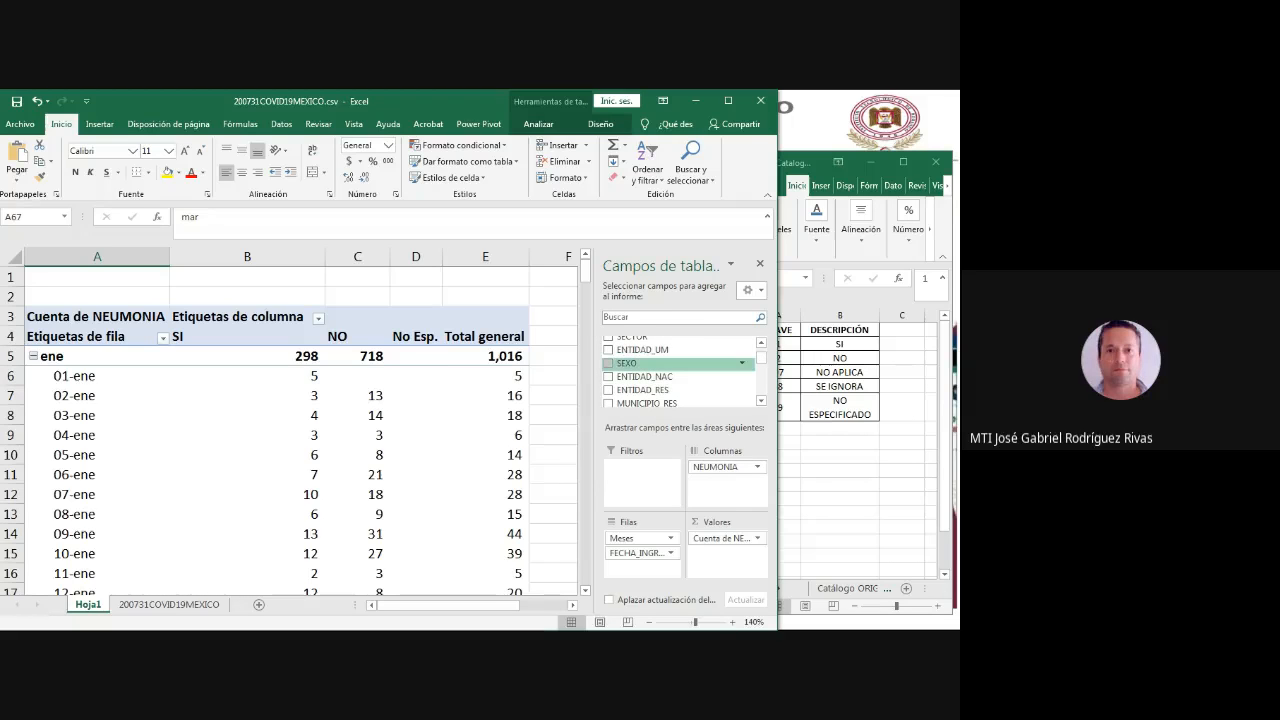
left_click_drag(627, 363, 725, 483)
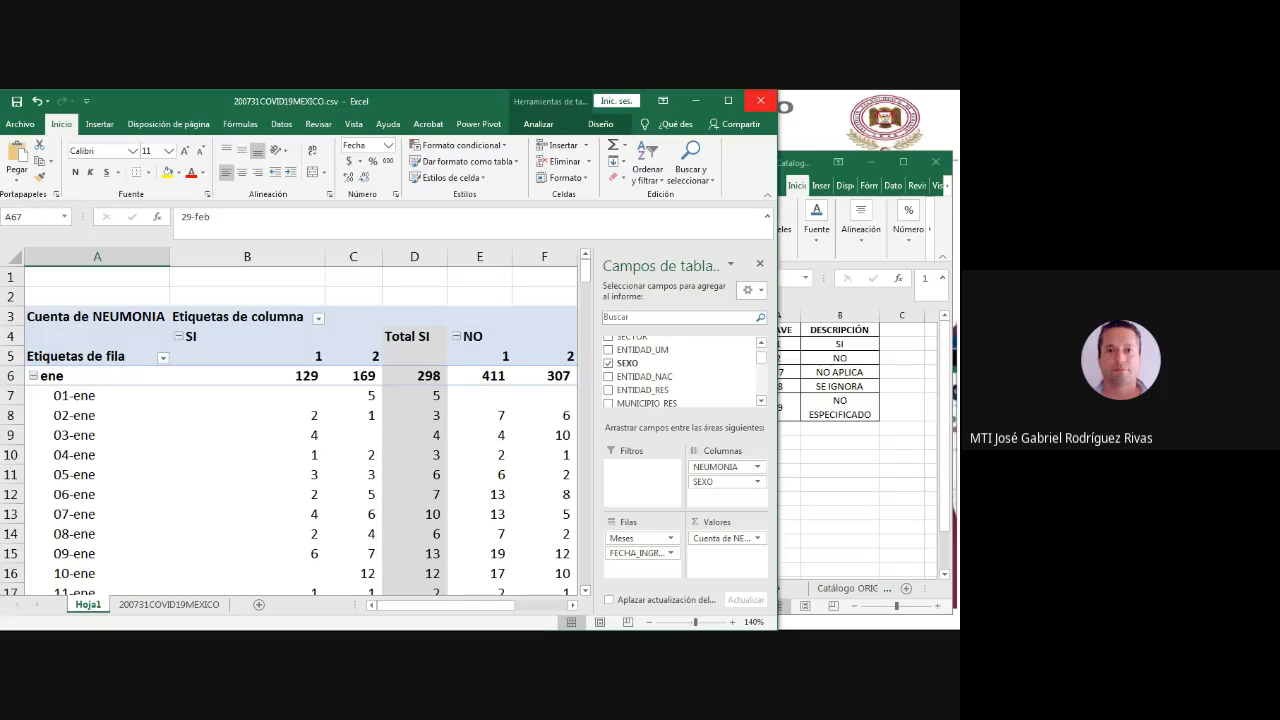
- Look up the sex codes on the Catálogo SEXO sheet of Catalogos_0412.xlsx, and restore that workbook's window beside the pivot table
left_click(840, 500)
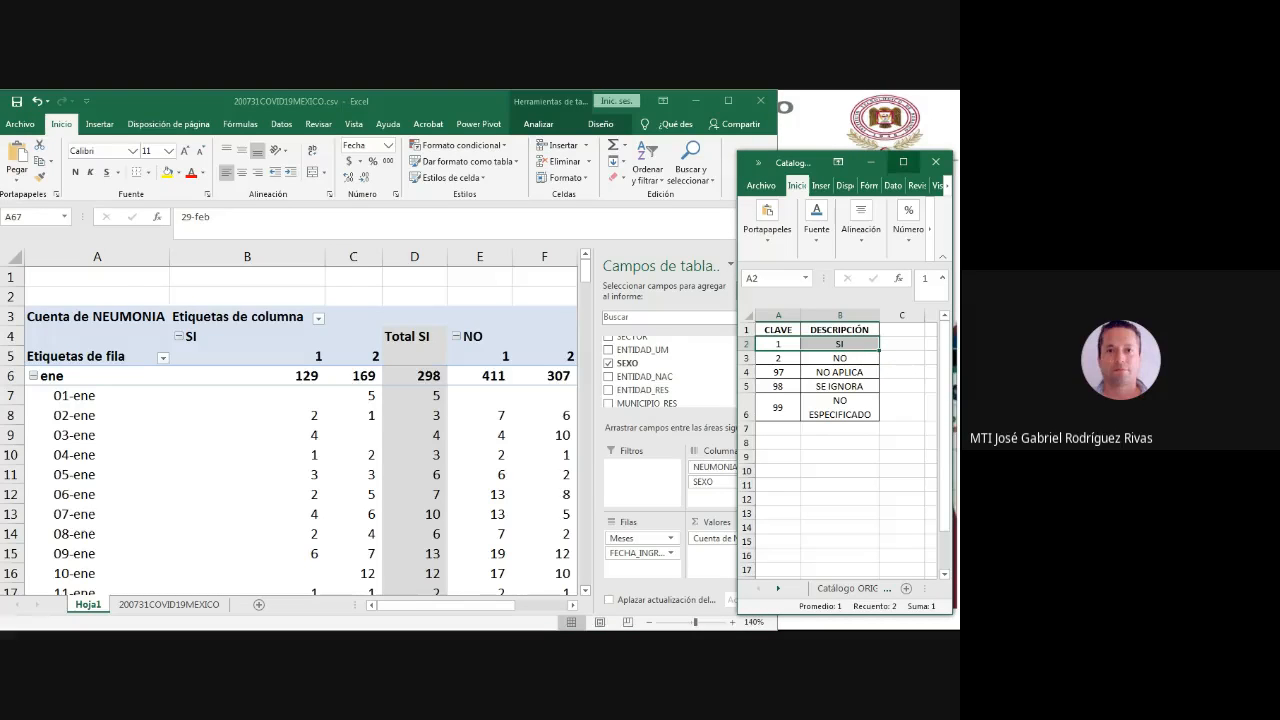
left_click(903, 161)
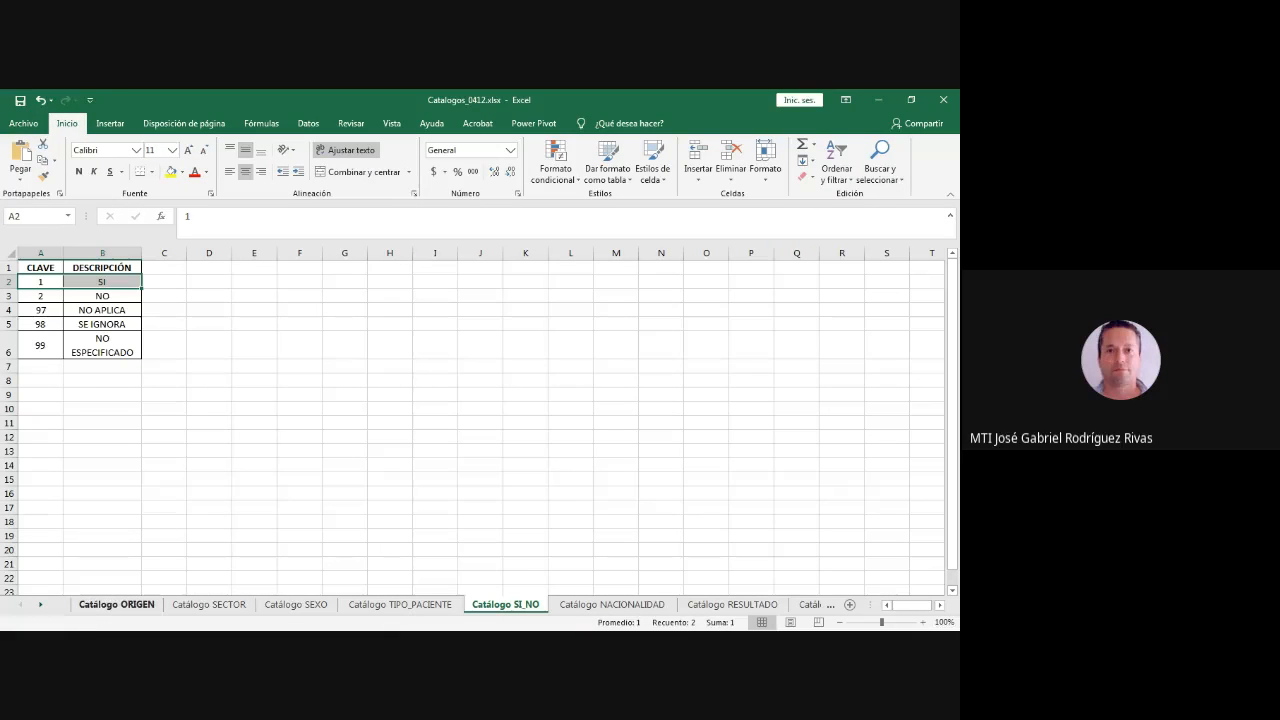
left_click(296, 604)
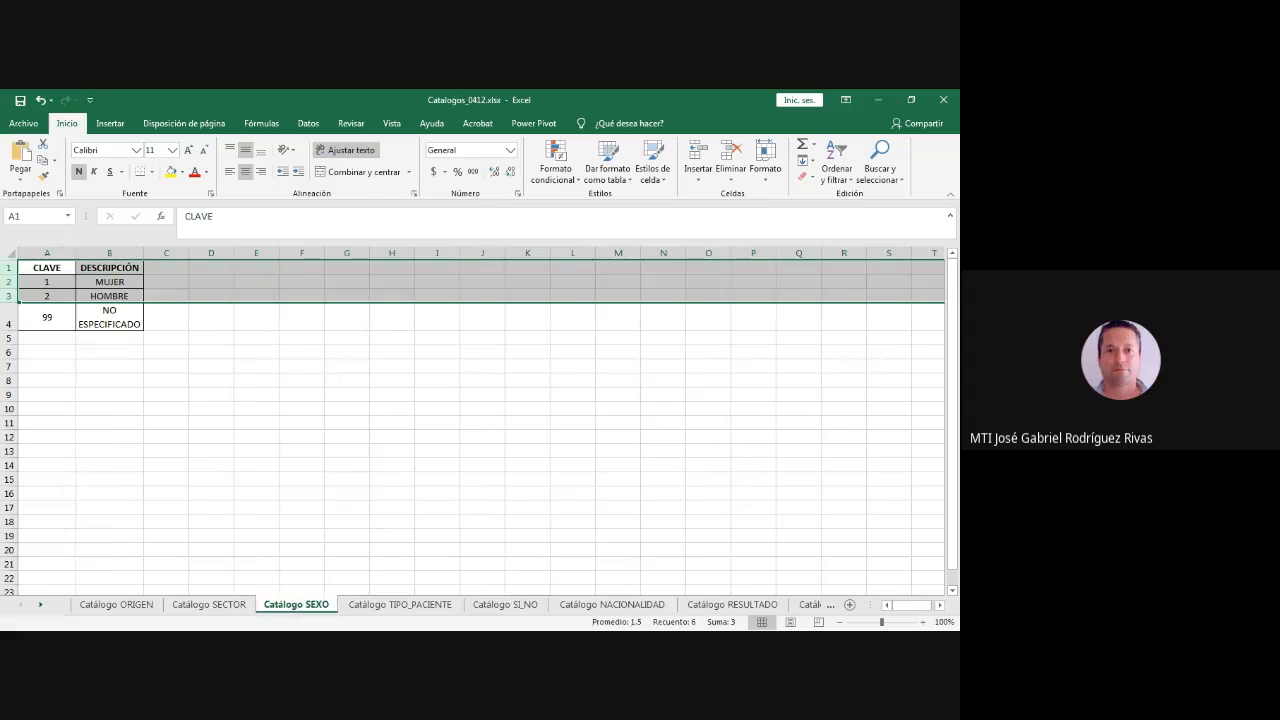
left_click(911, 99)
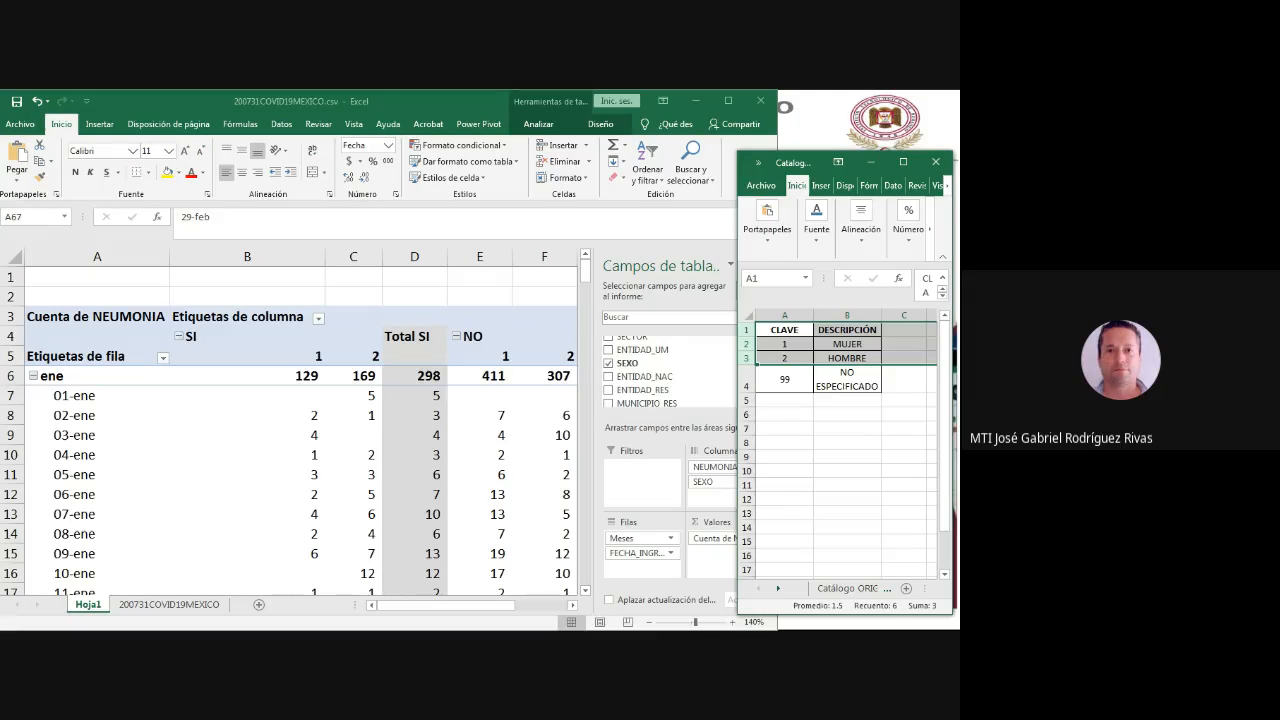
- Maximise the pivot table workbook and relabel sex code 1 as MUJER and code 2 as HOMBRE in the pivot table's column headings
left_click(305, 356)
left_click(305, 356)
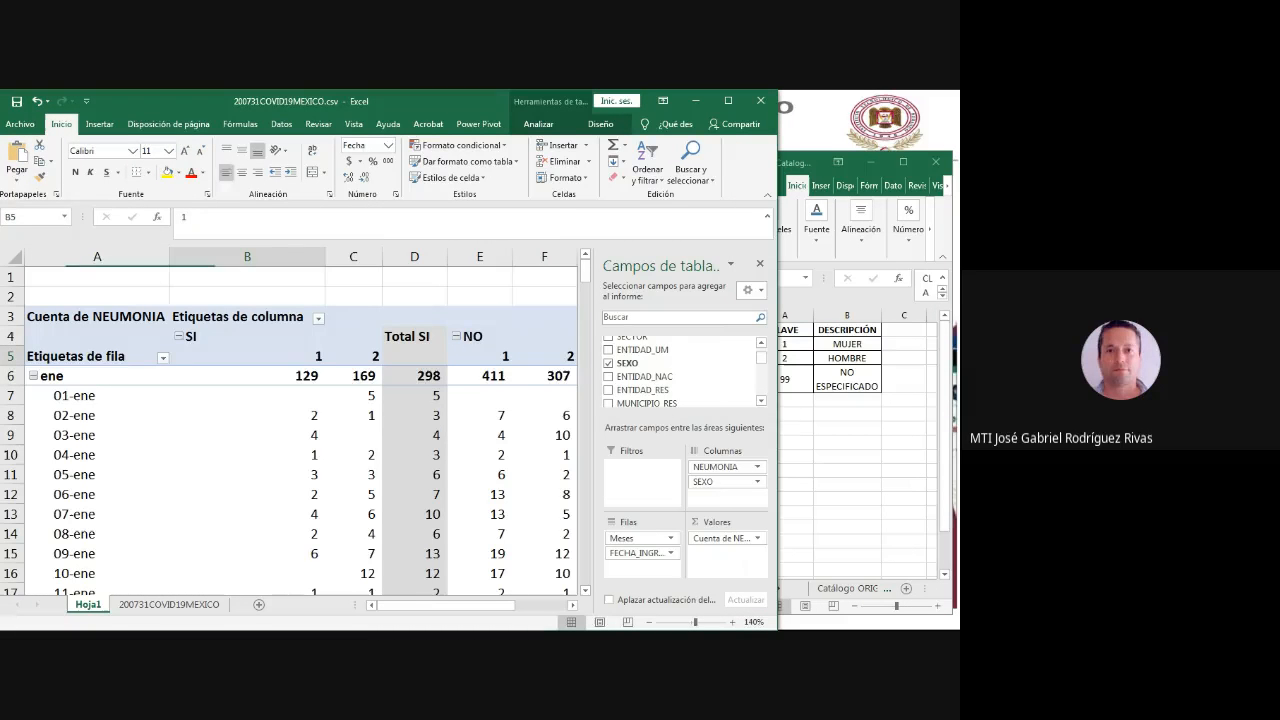
left_click(728, 100)
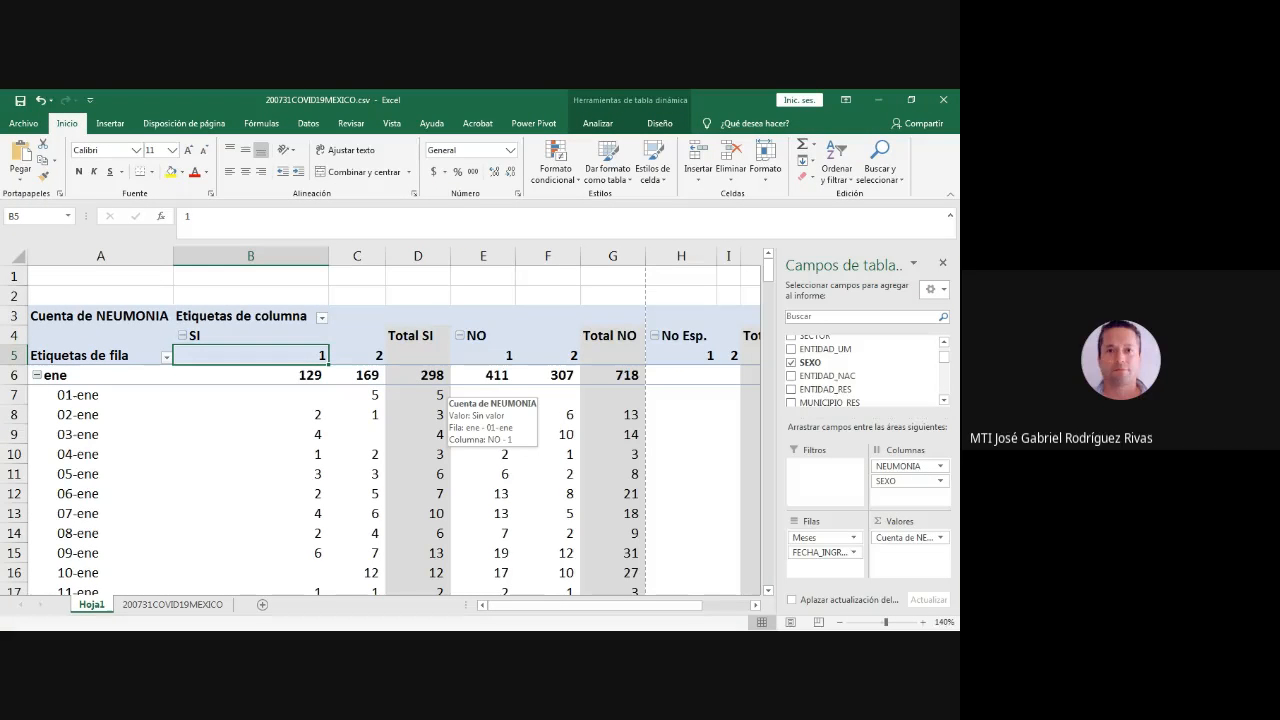
type("MUJER")
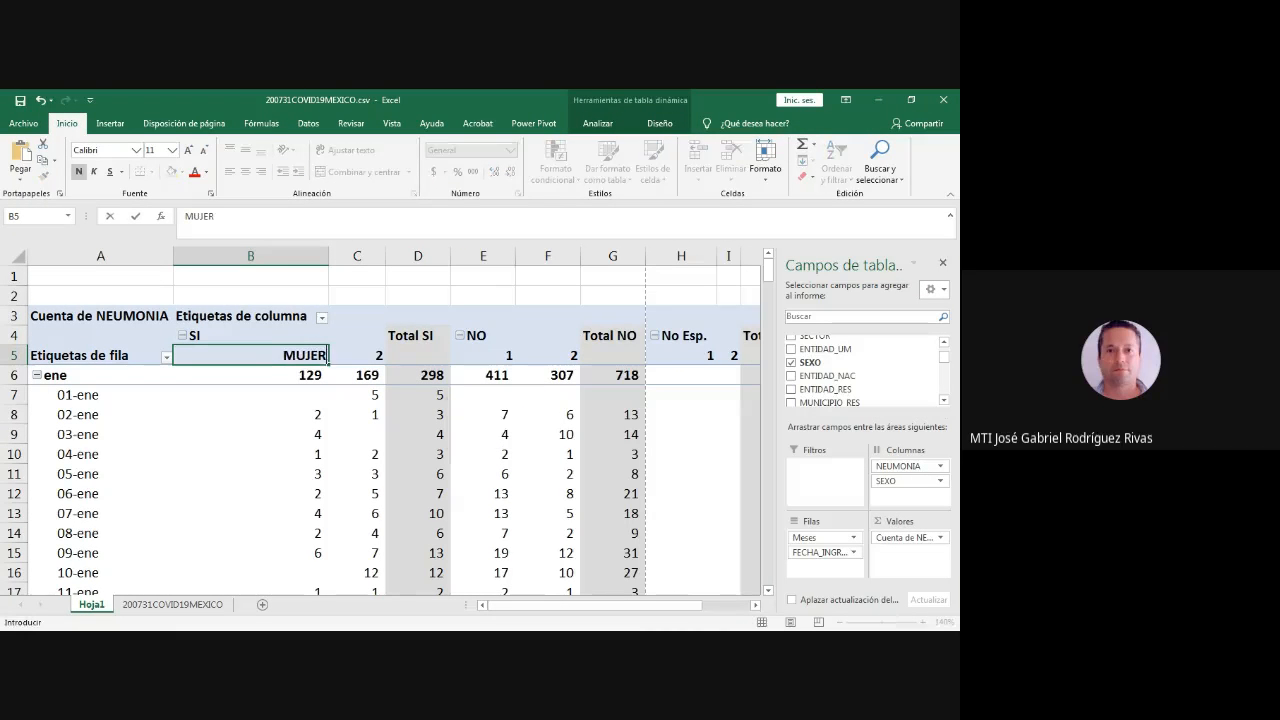
left_click(357, 355)
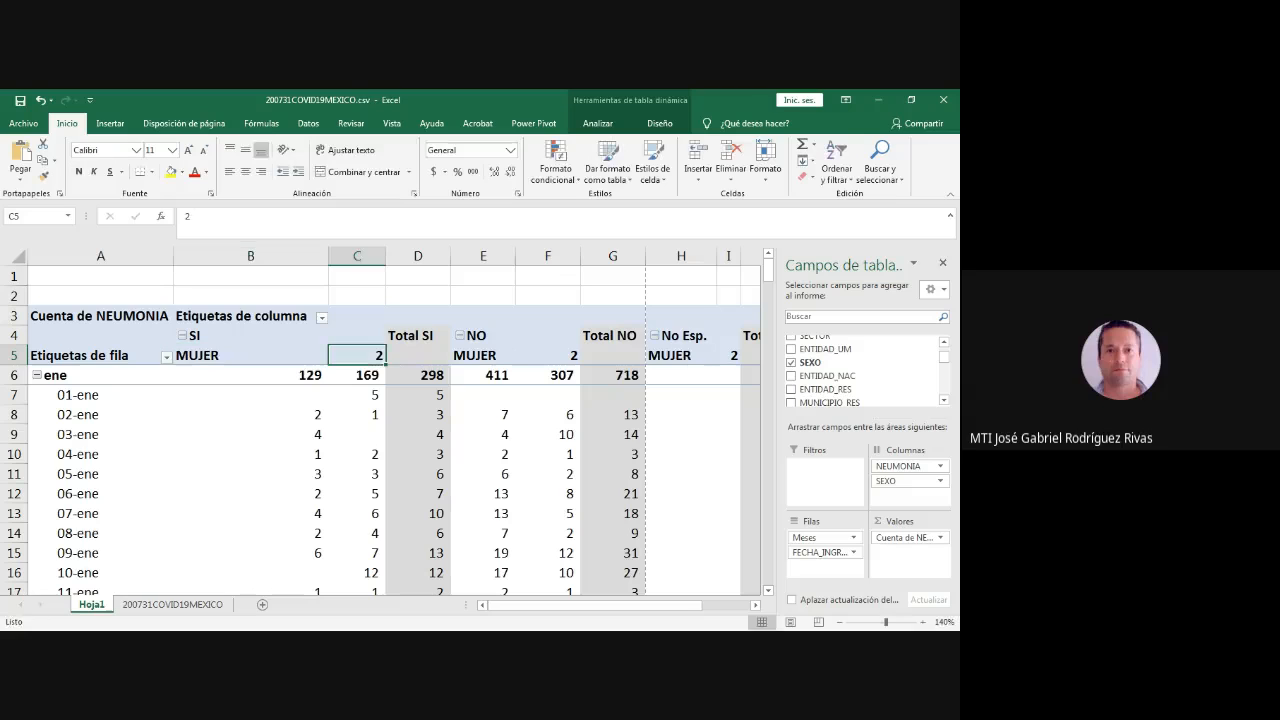
type("HOMBRE")
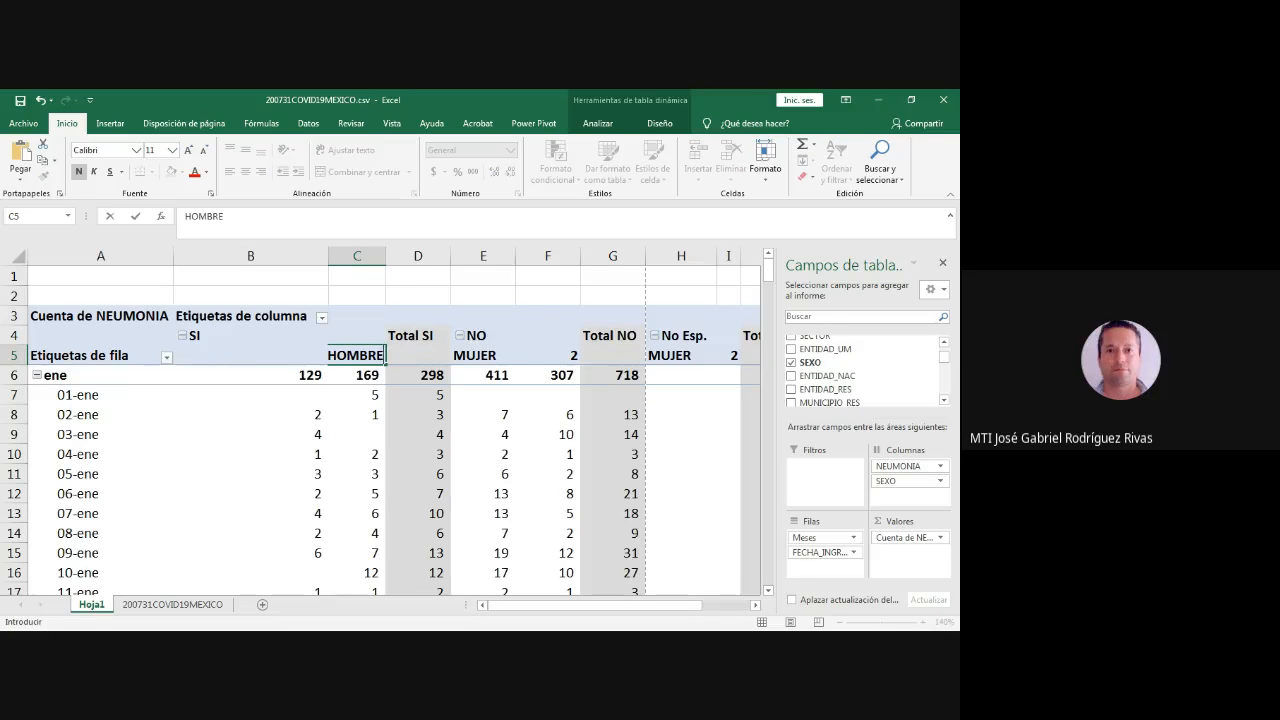
key("Return")
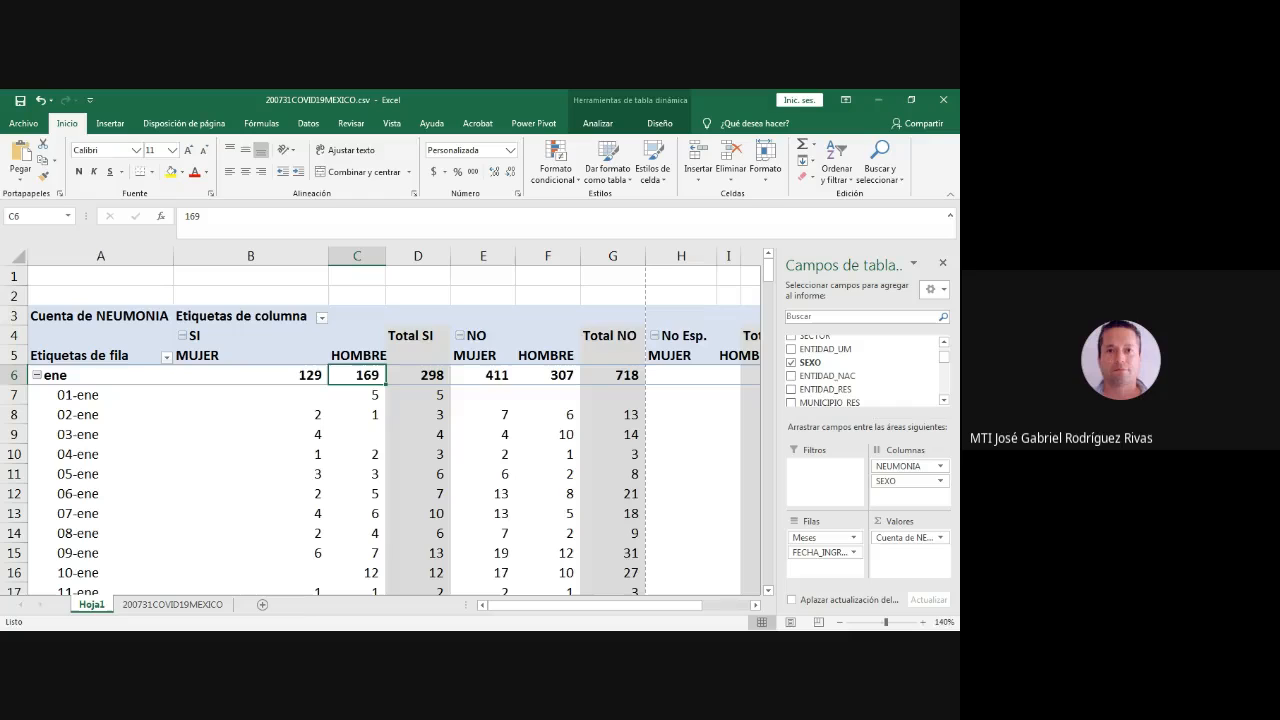
- Collapse the ene and feb groups in the pivot table
left_click(37, 375)
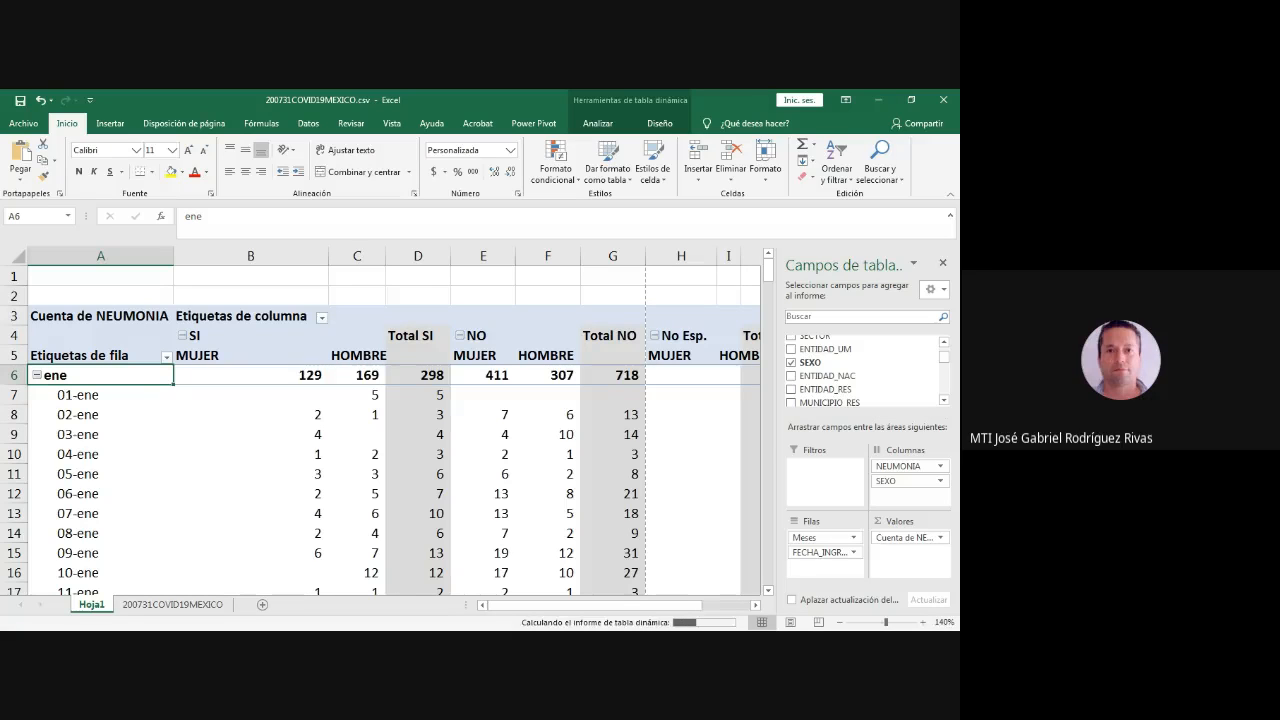
left_click(37, 395)
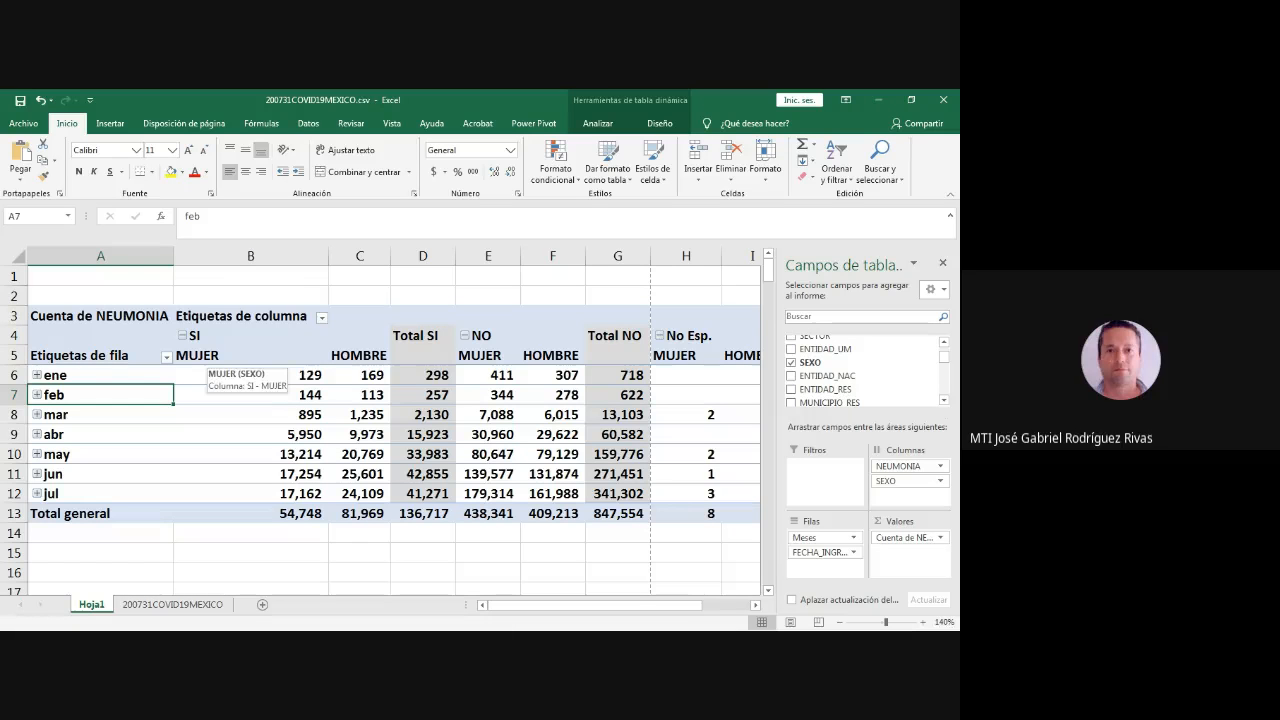
- Examine the monthly MUJER and HOMBRE counts under SI, NO and No Esp., including the grand total
left_click_drag(252, 336, 430, 513)
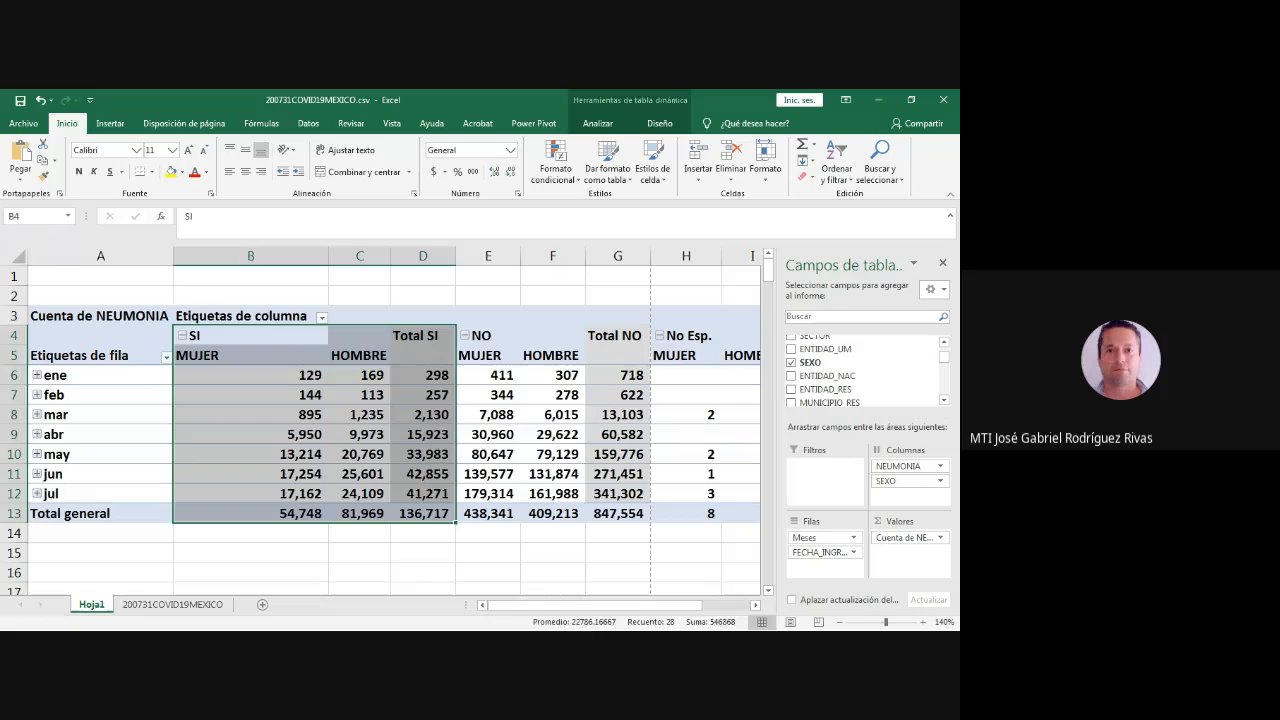
left_click_drag(495, 377, 617, 515)
left_click_drag(692, 374, 745, 513)
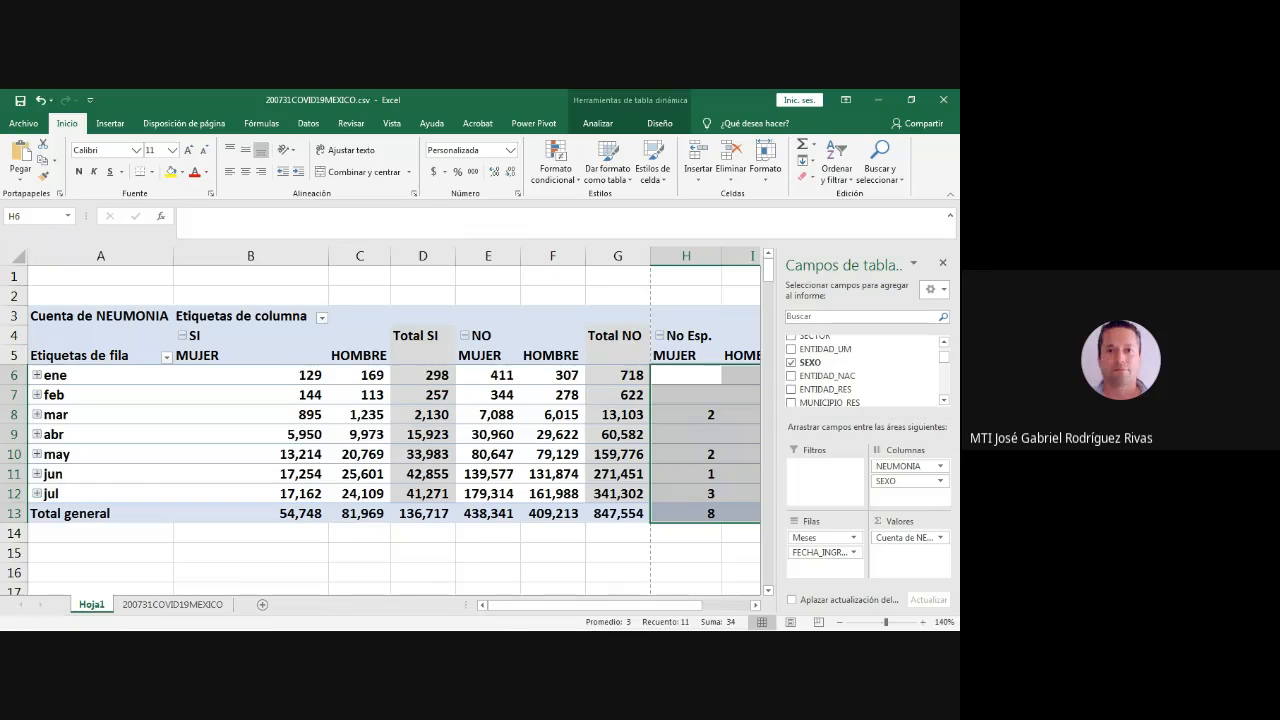
left_click_drag(595, 605, 642, 605)
left_click_drag(452, 415, 526, 454)
left_click(526, 435)
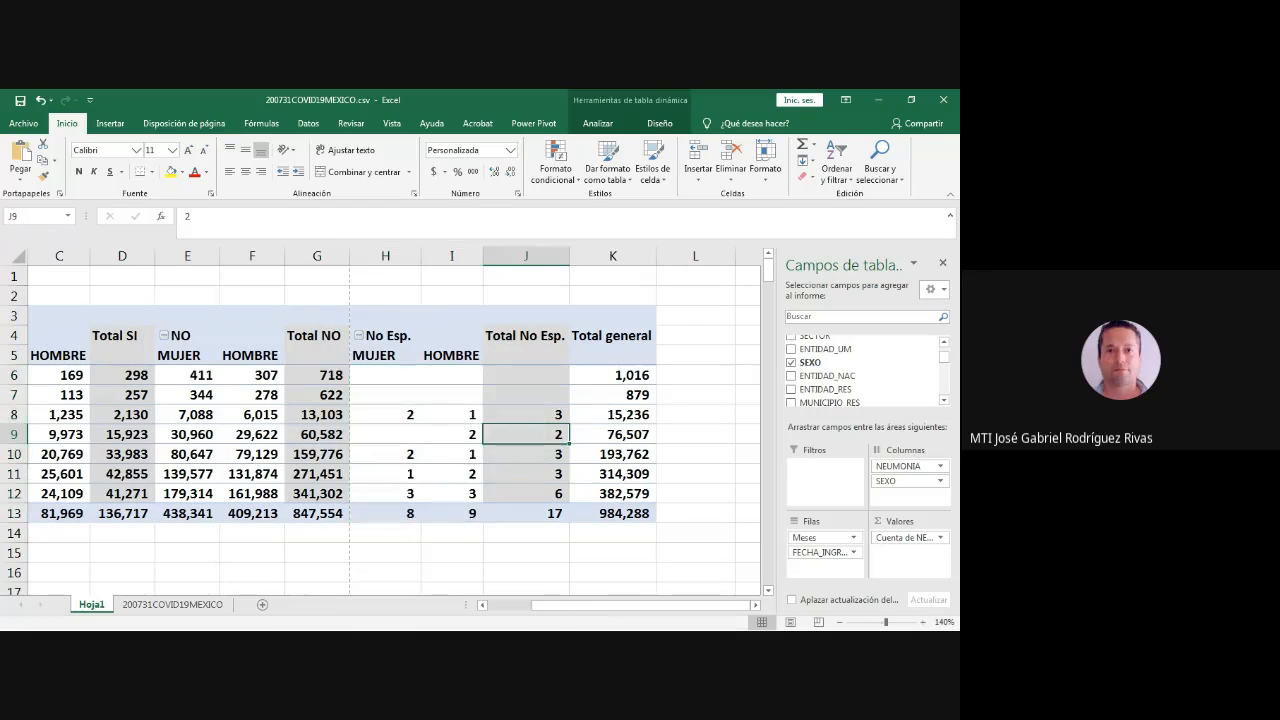
left_click_drag(385, 375, 526, 513)
left_click(612, 513)
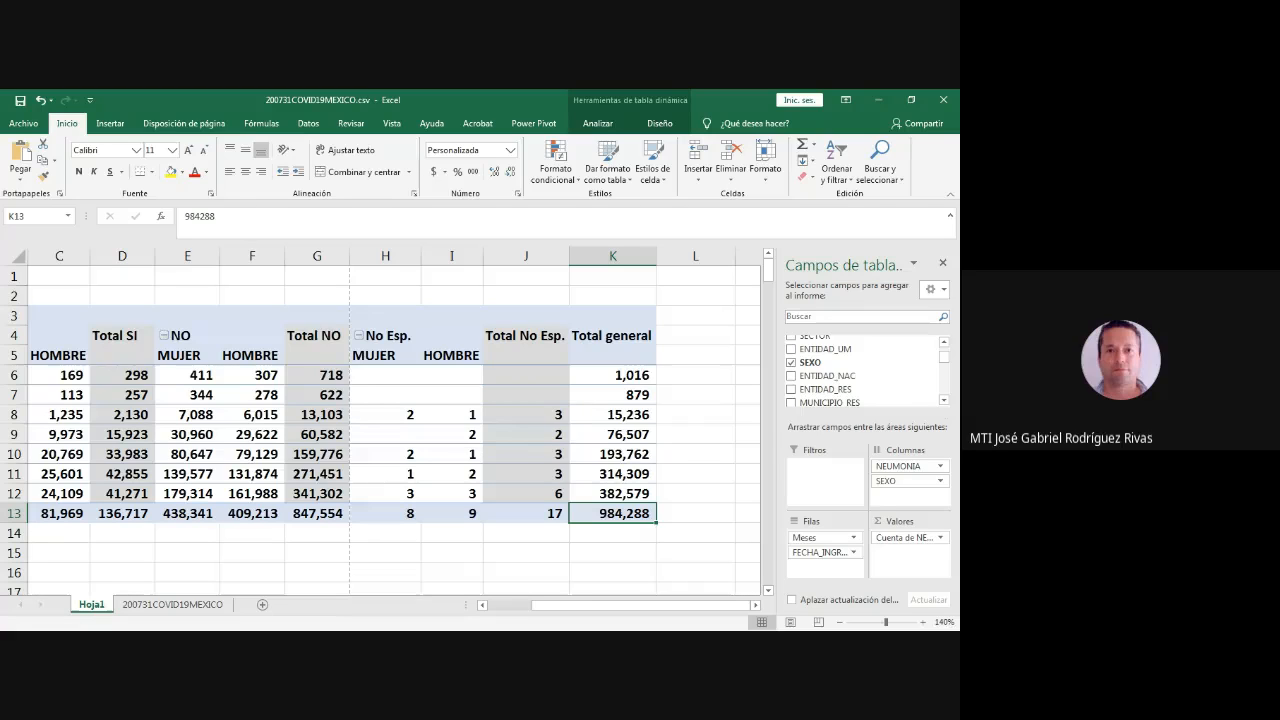
key("alt+Tab")
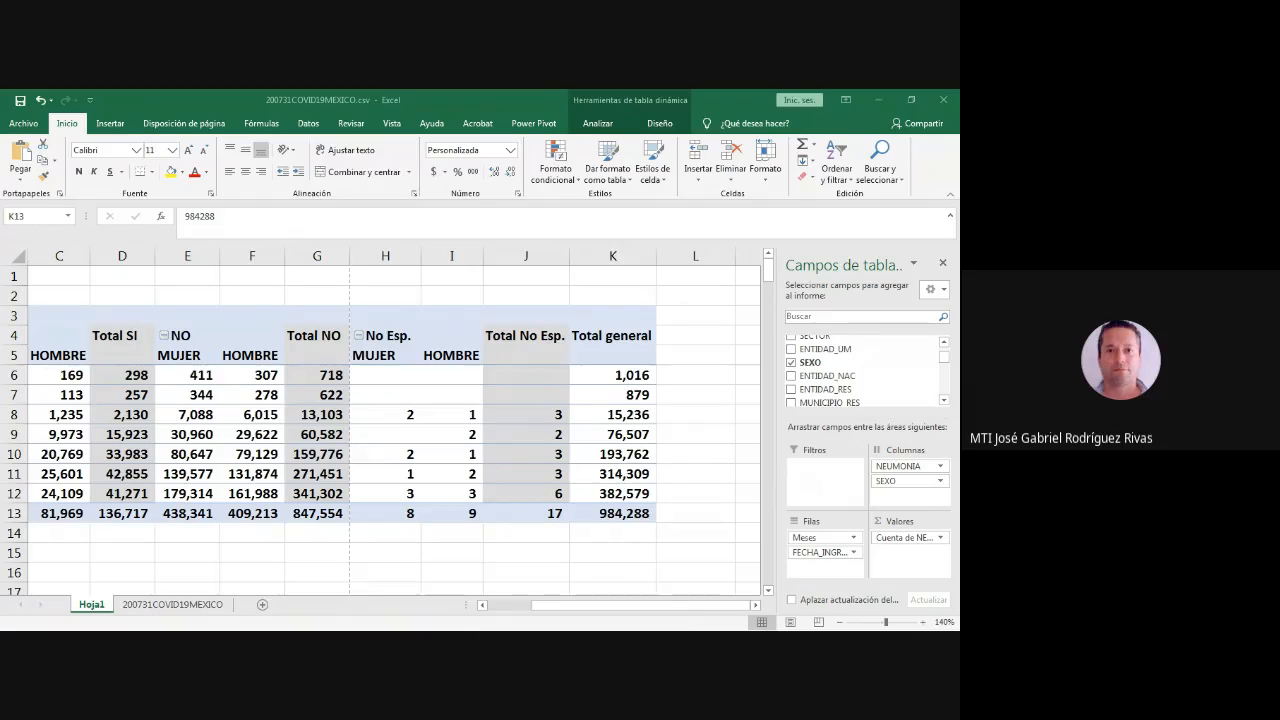
scroll(390, 420, "left", 2)
scroll(390, 420, "left", 1)
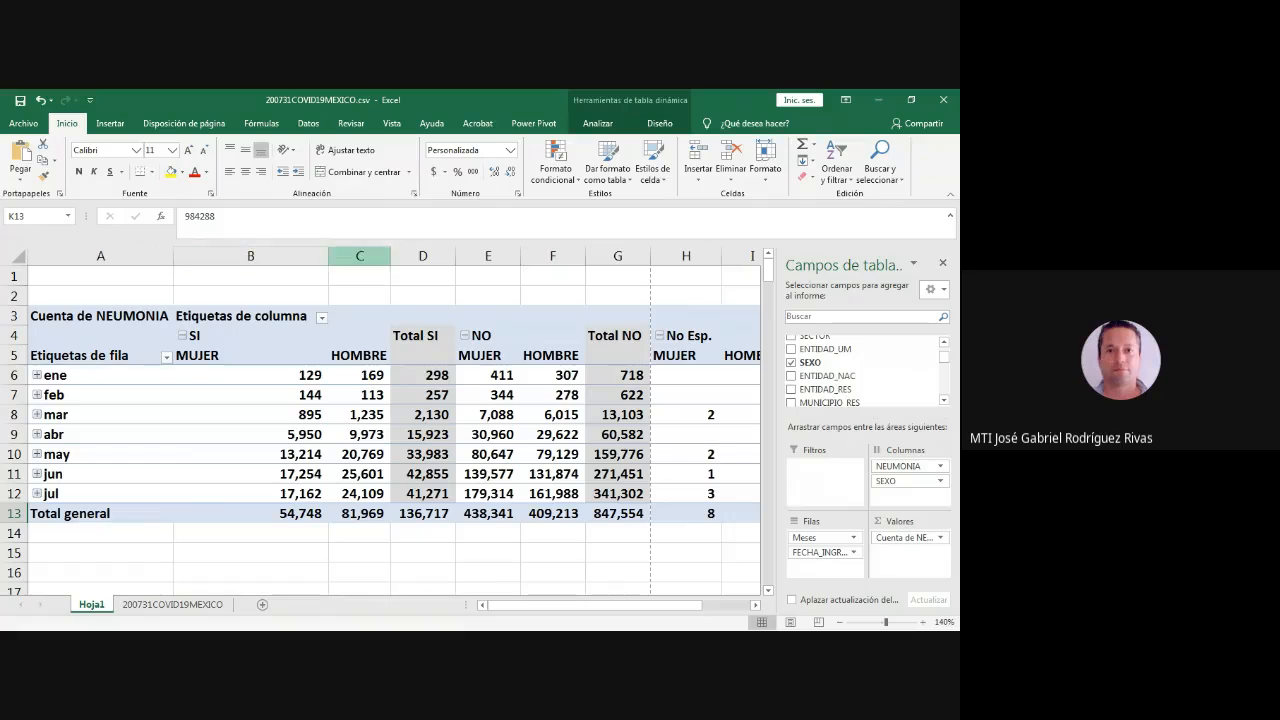
- Narrow column B, move SEXO from the pivot table's columns to its rows below FECHA_INGRESO, and expand the ene group
left_click_drag(328, 256, 266, 256)
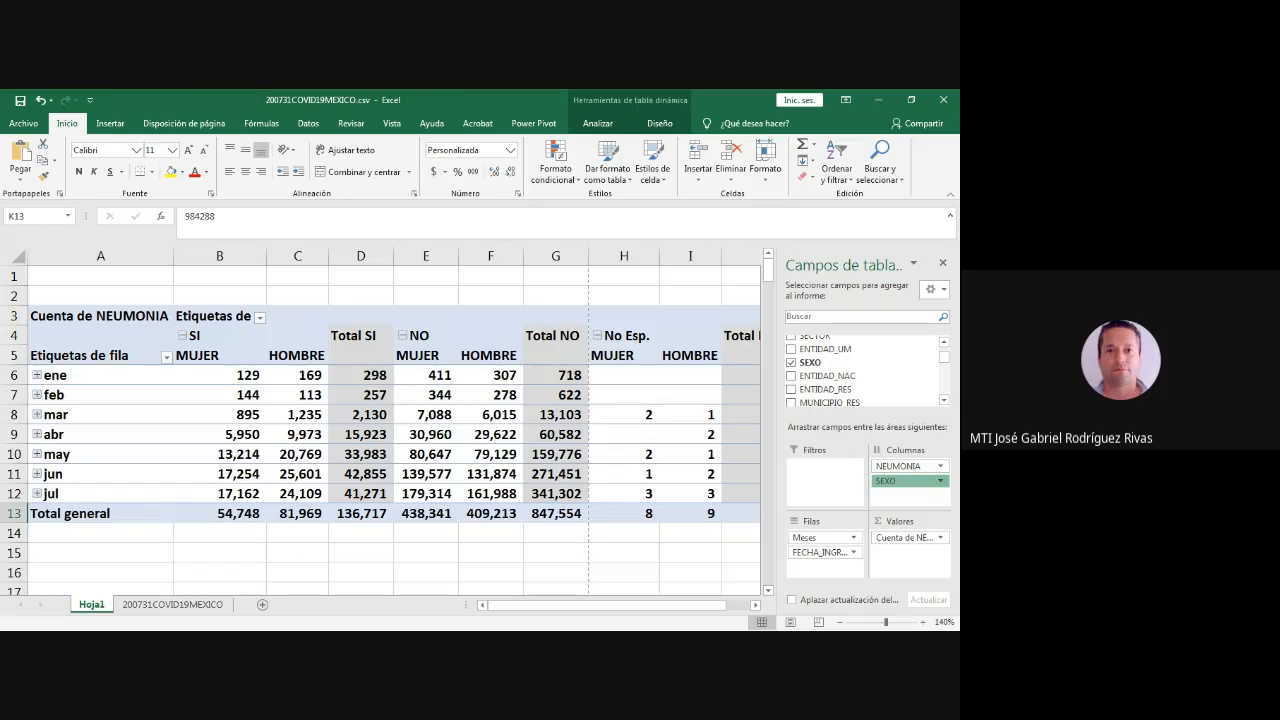
left_click_drag(904, 481, 826, 563)
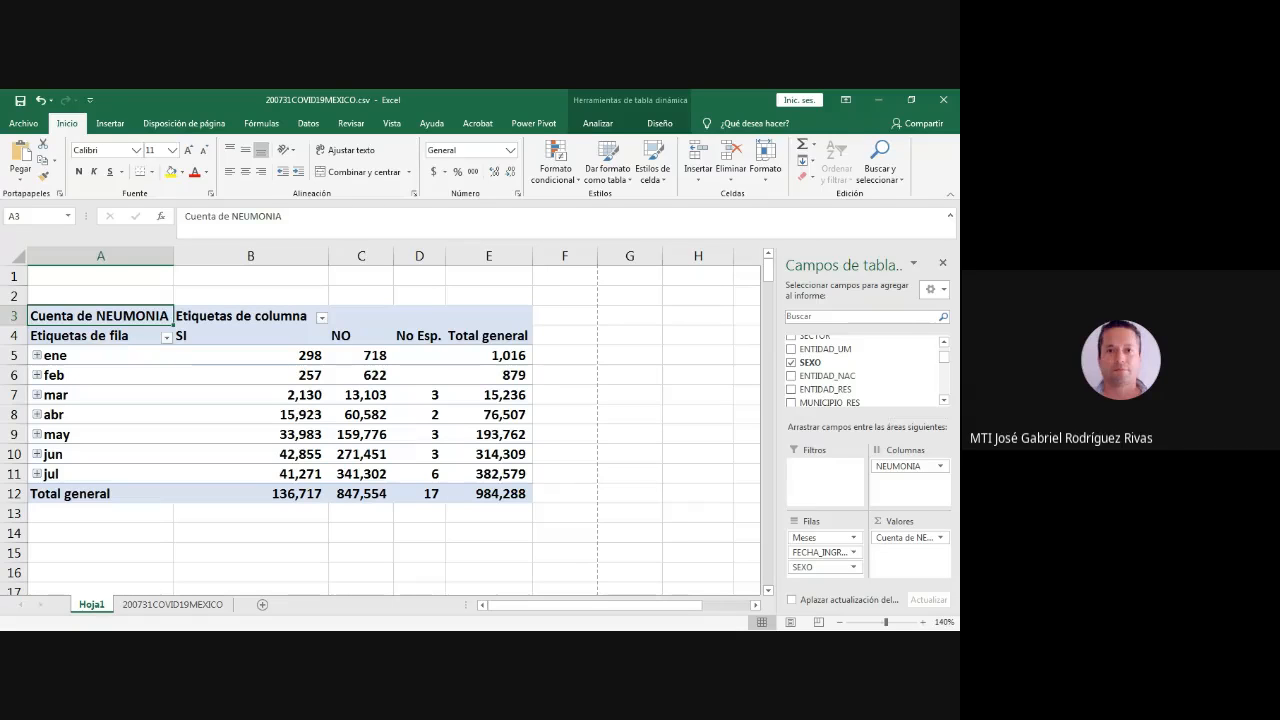
left_click(37, 355)
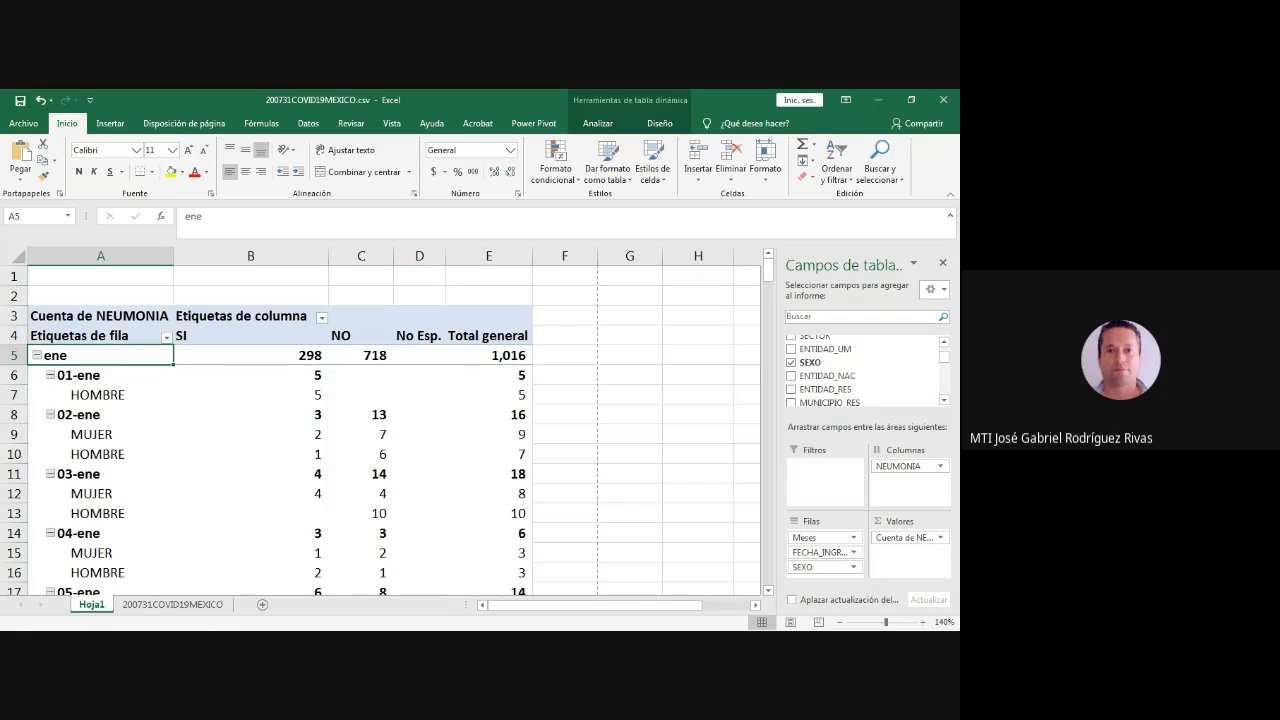
- Examine the NEUMONIA counts for HOMBRE and MUJER under each January admission date in the pivot table
key("Down")
key("Down")
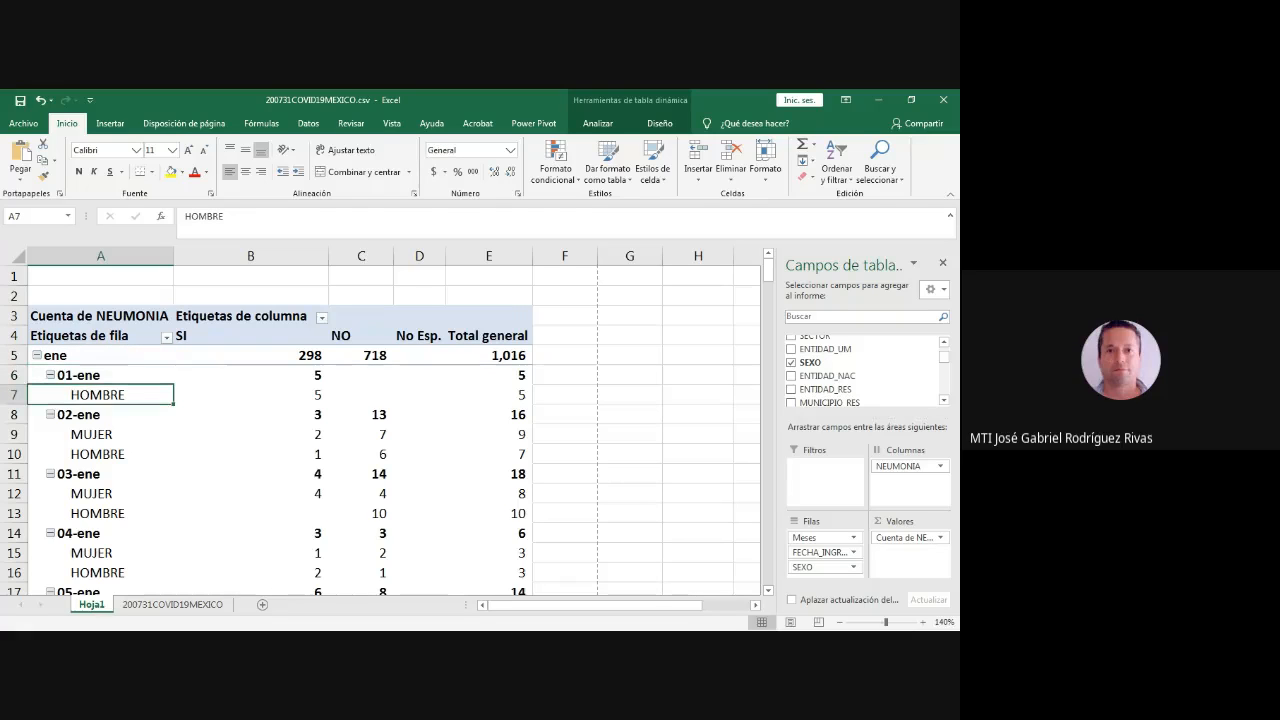
left_click(250, 395)
left_click(80, 413)
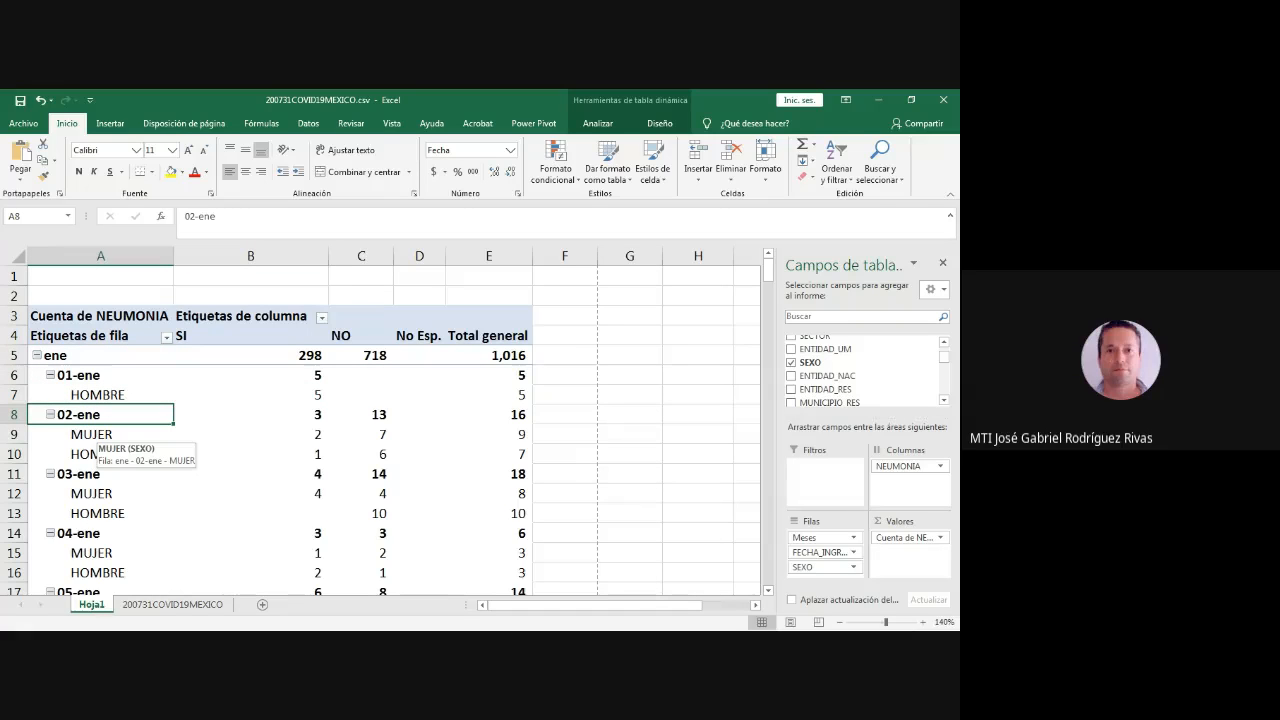
left_click(95, 434)
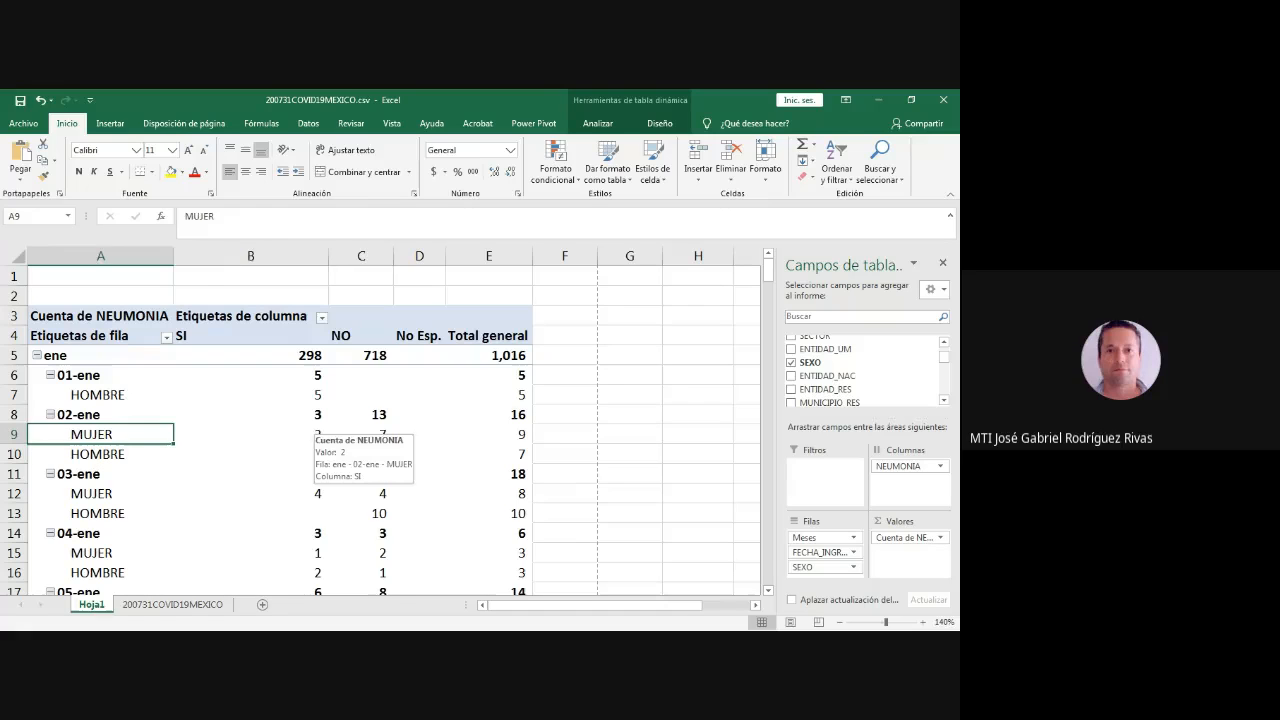
left_click(314, 434)
left_click(98, 454)
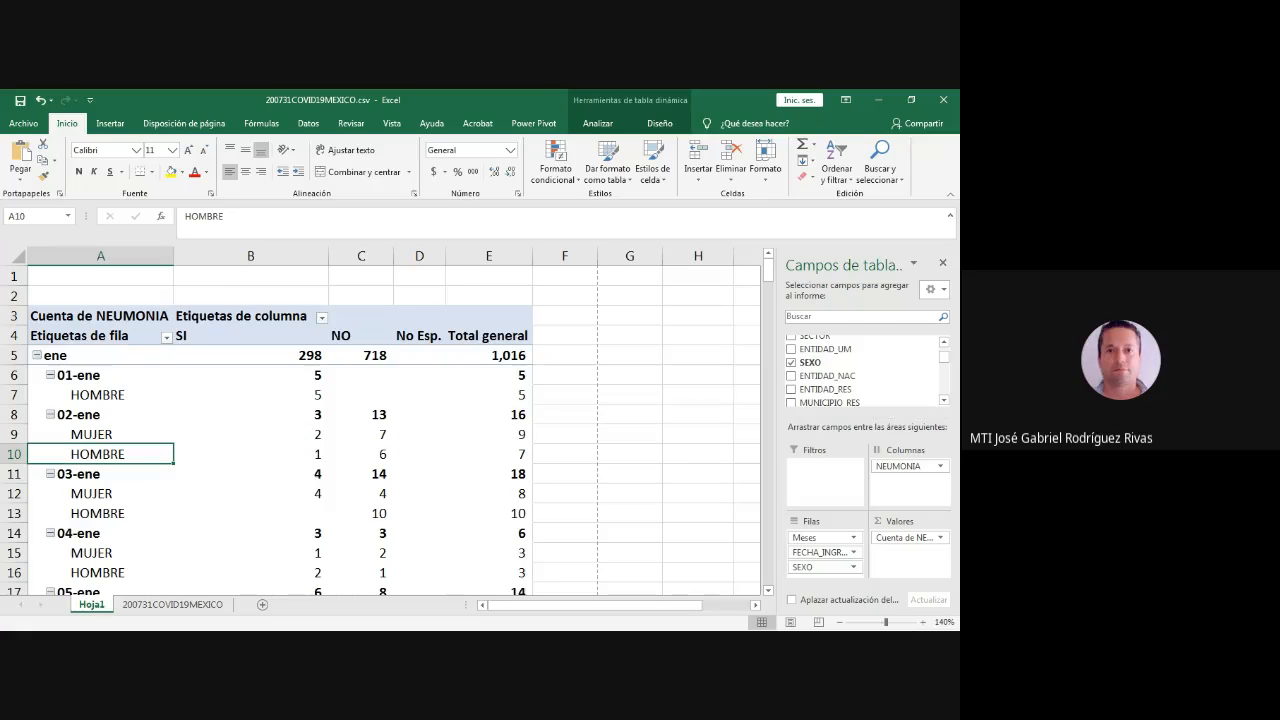
left_click(92, 493)
left_click(312, 493)
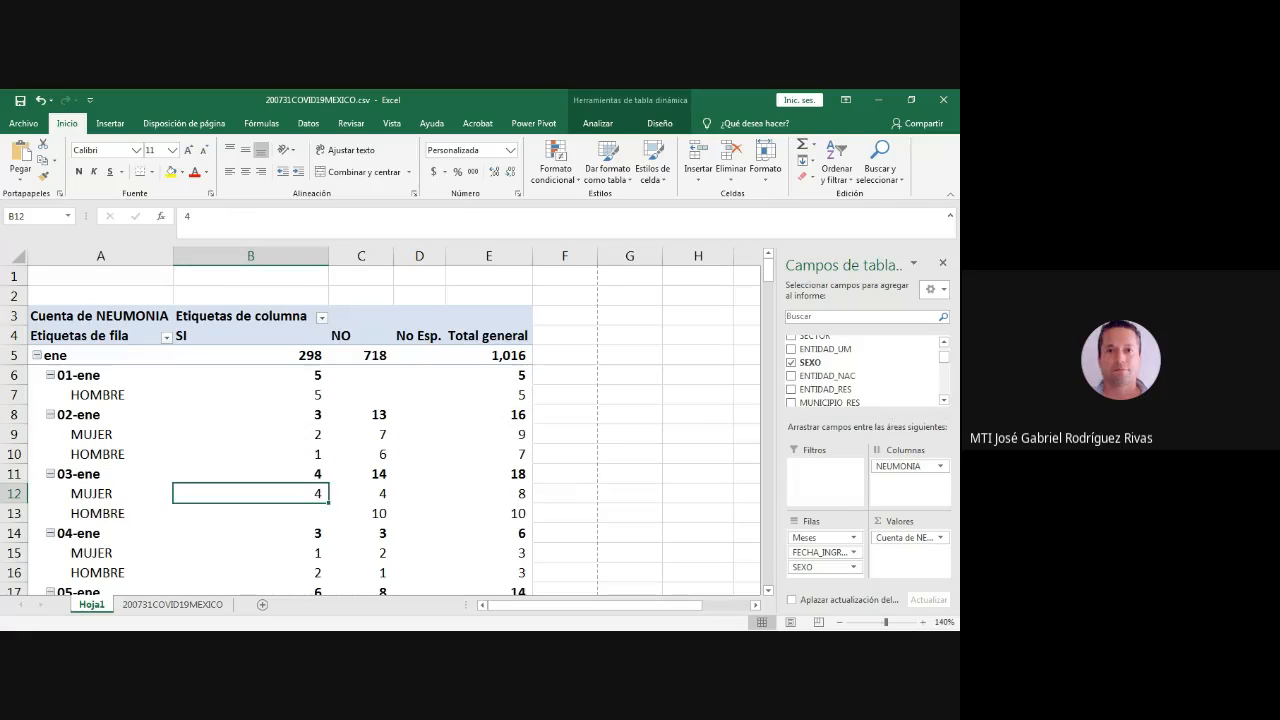
left_click(98, 513)
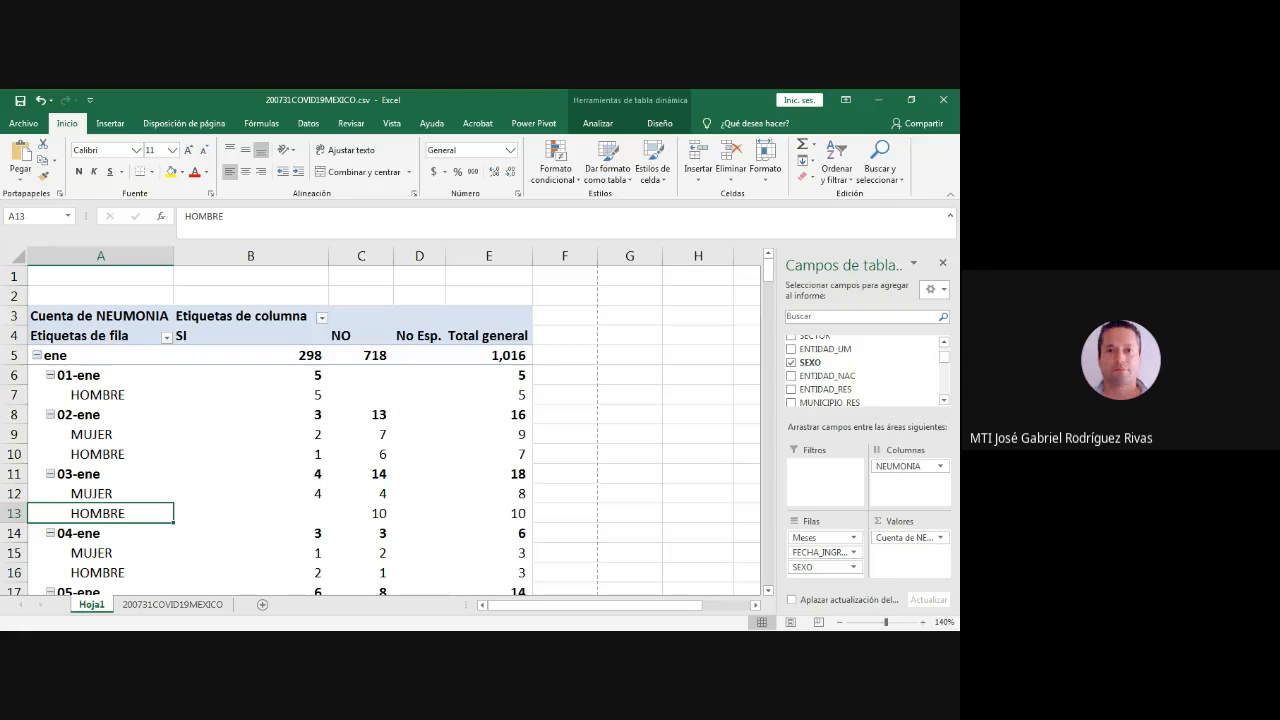
scroll(395, 425, "down", 10)
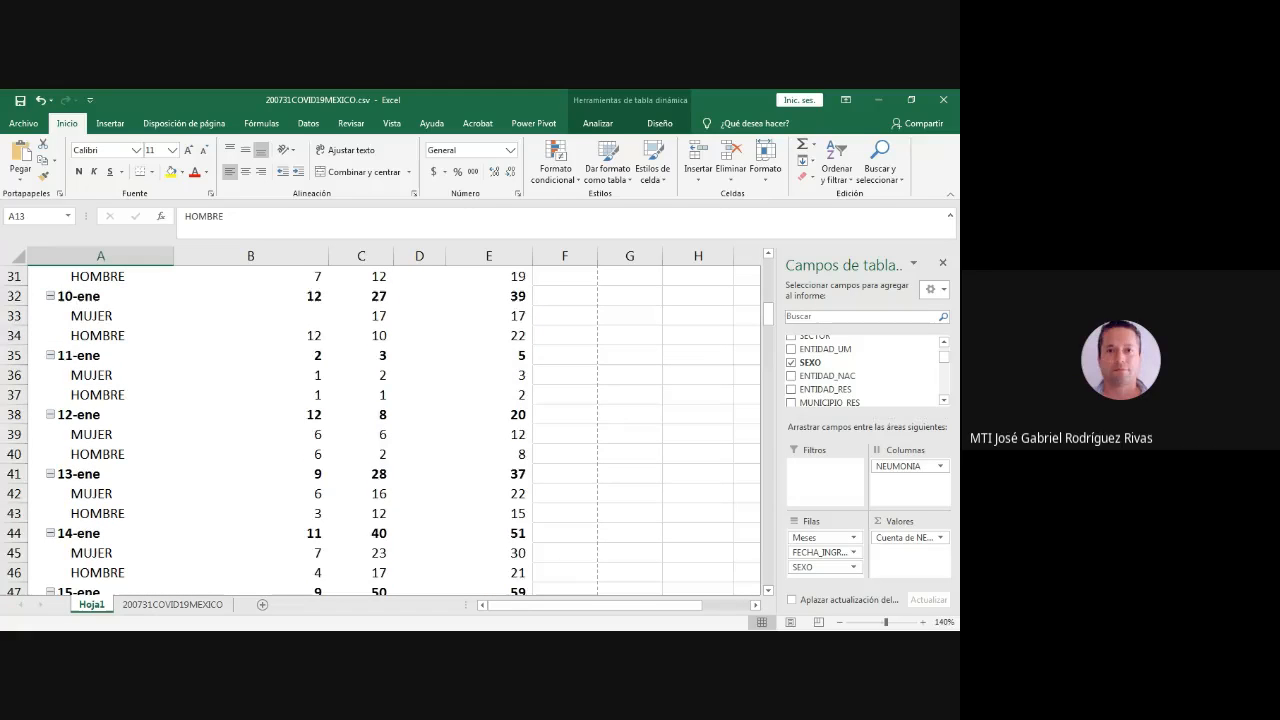
scroll(395, 425, "down", 15)
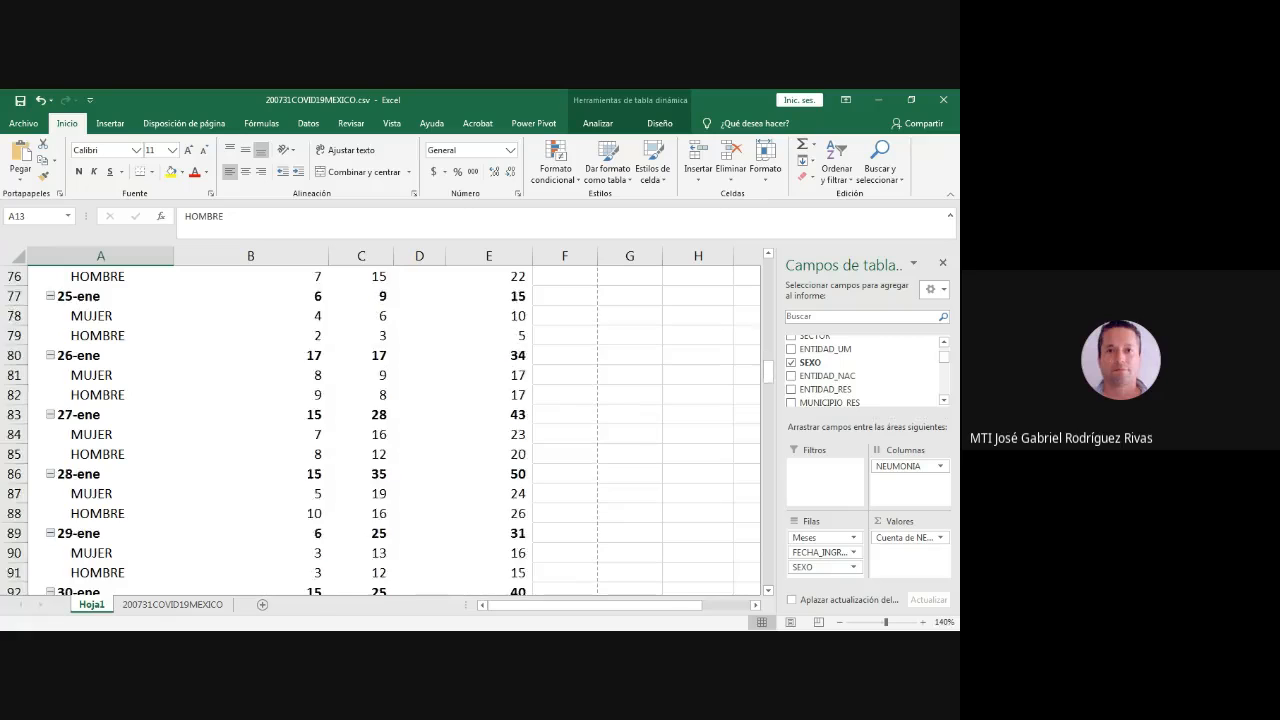
scroll(395, 425, "down", 4)
scroll(395, 425, "up", 18)
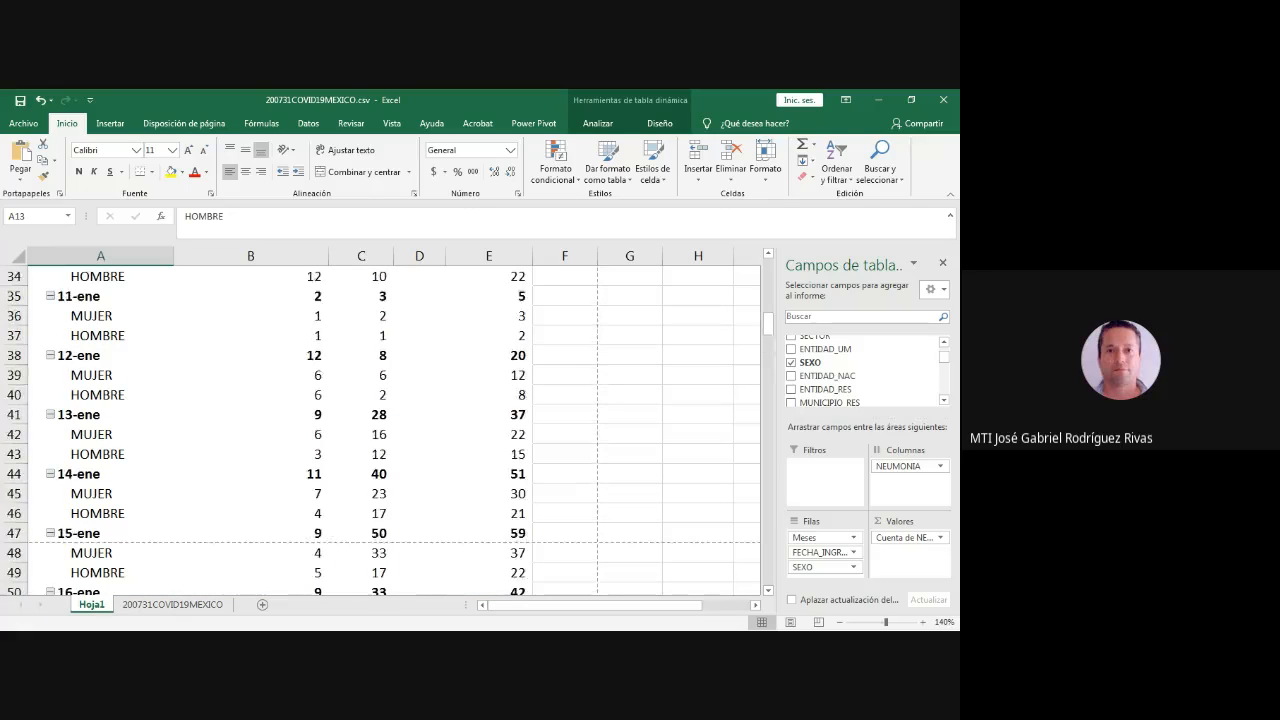
scroll(395, 425, "up", 7)
scroll(395, 425, "up", 4)
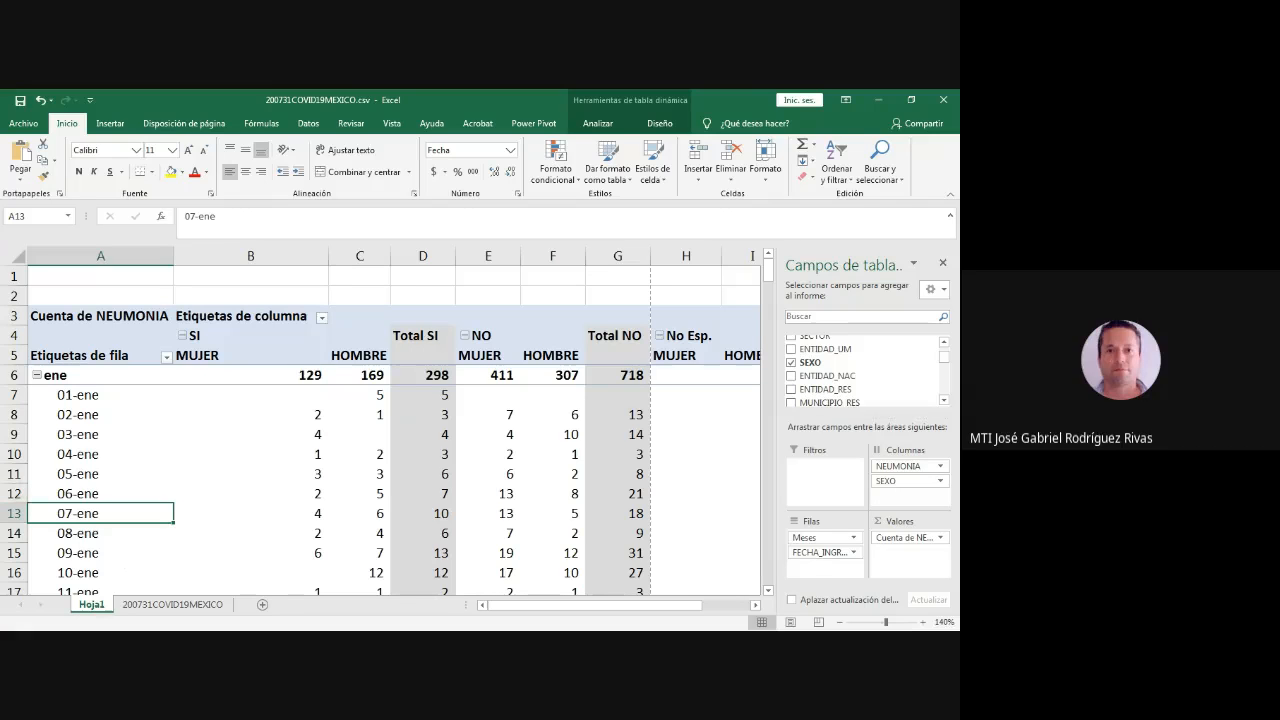
- Go to the 200731COVID19MEXICO data sheet and bring its header row and first columns into view
key("alt+Tab")
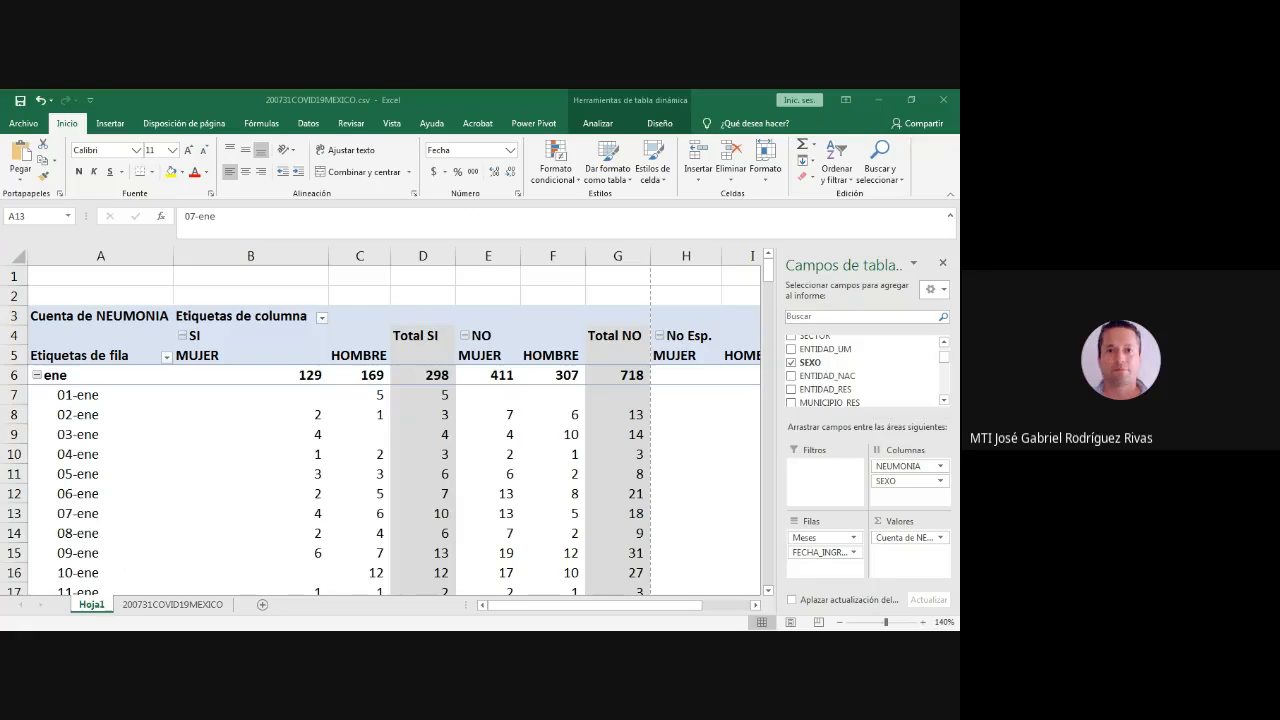
key("alt+Tab")
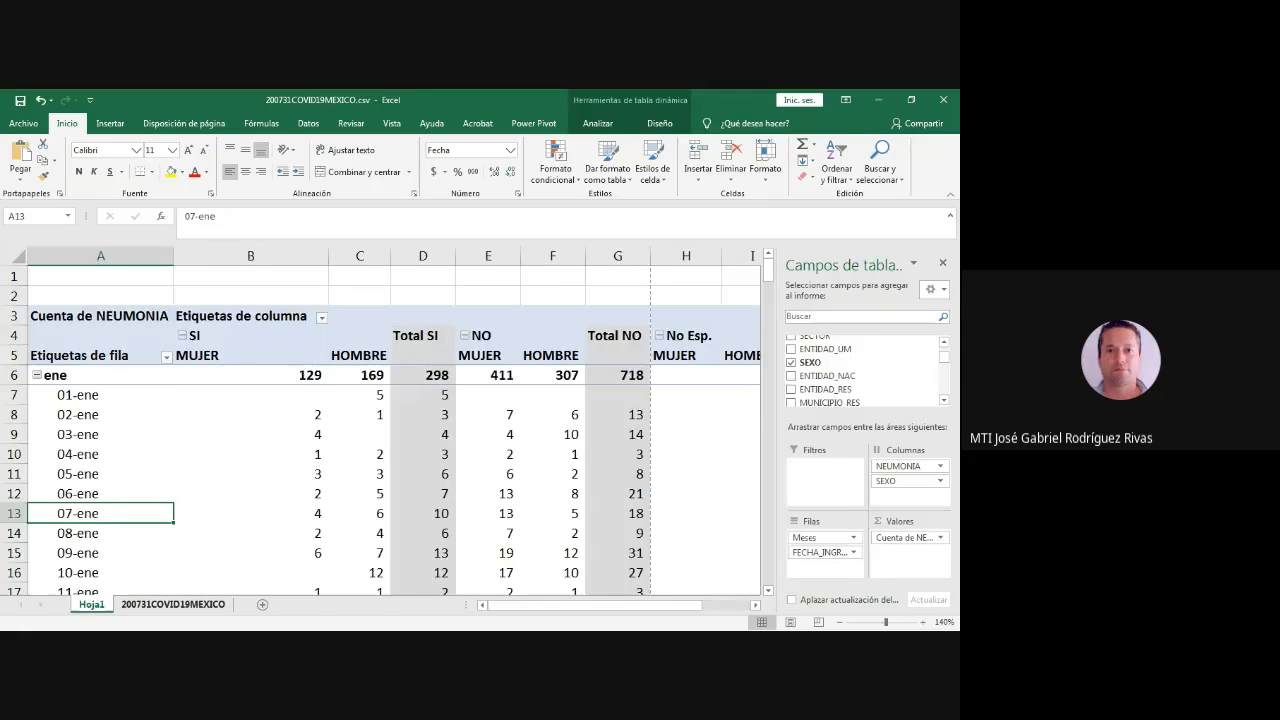
key("ctrl+Page_Down")
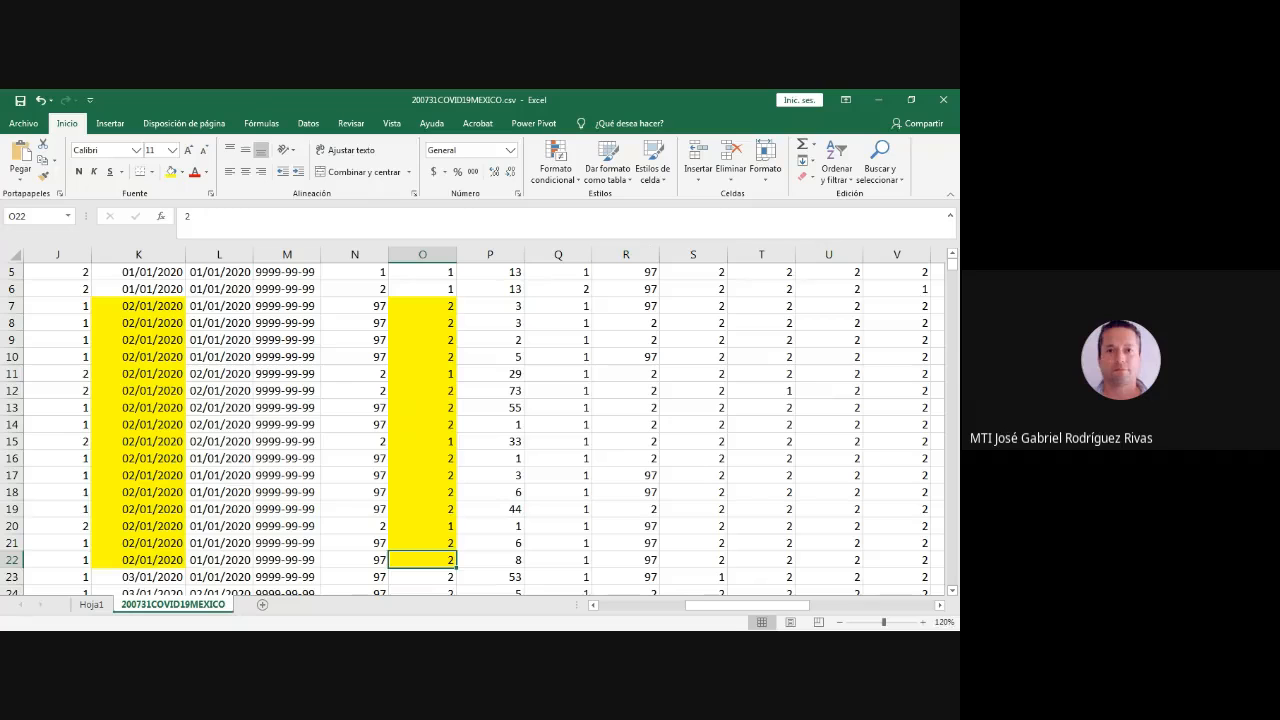
key("alt+Tab")
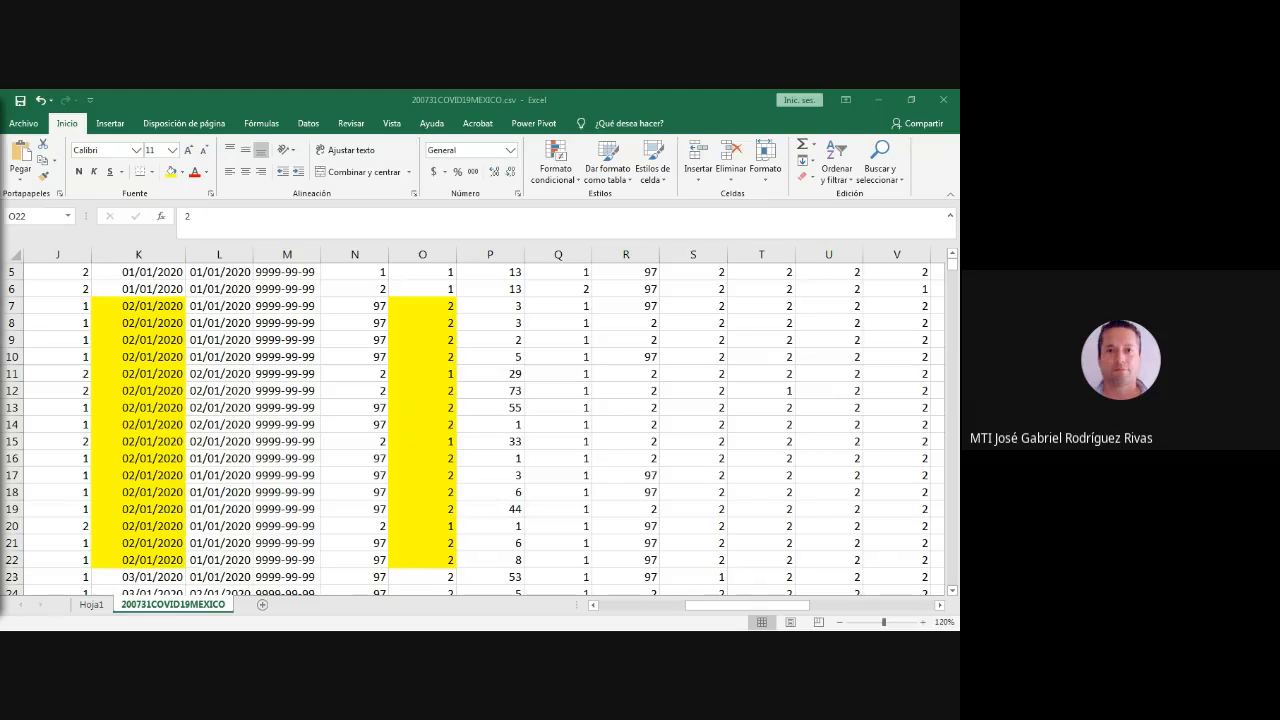
key("alt+Tab")
left_click_drag(747, 605, 663, 605)
scroll(490, 425, "up", 2)
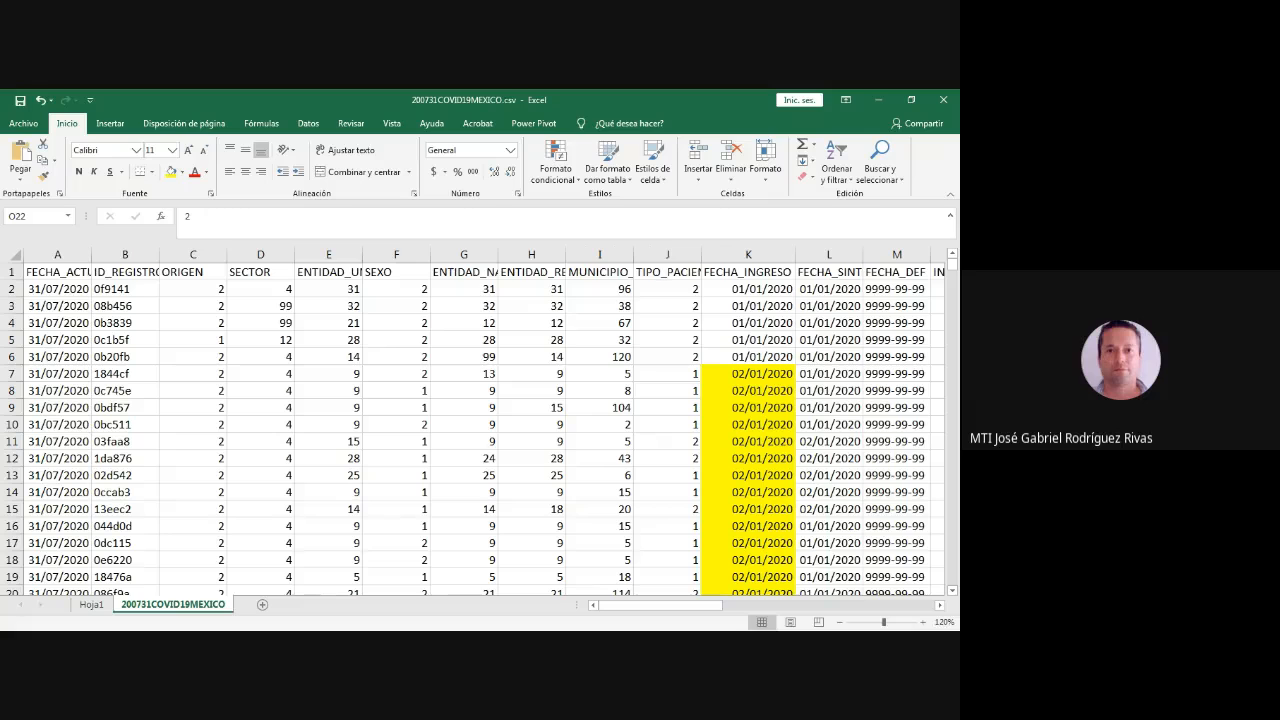
- Widen column G on the data sheet to fit the full ENTIDAD_NAC heading, and select the first FECHA_INGRESO date
left_click(532, 272)
left_click(464, 272)
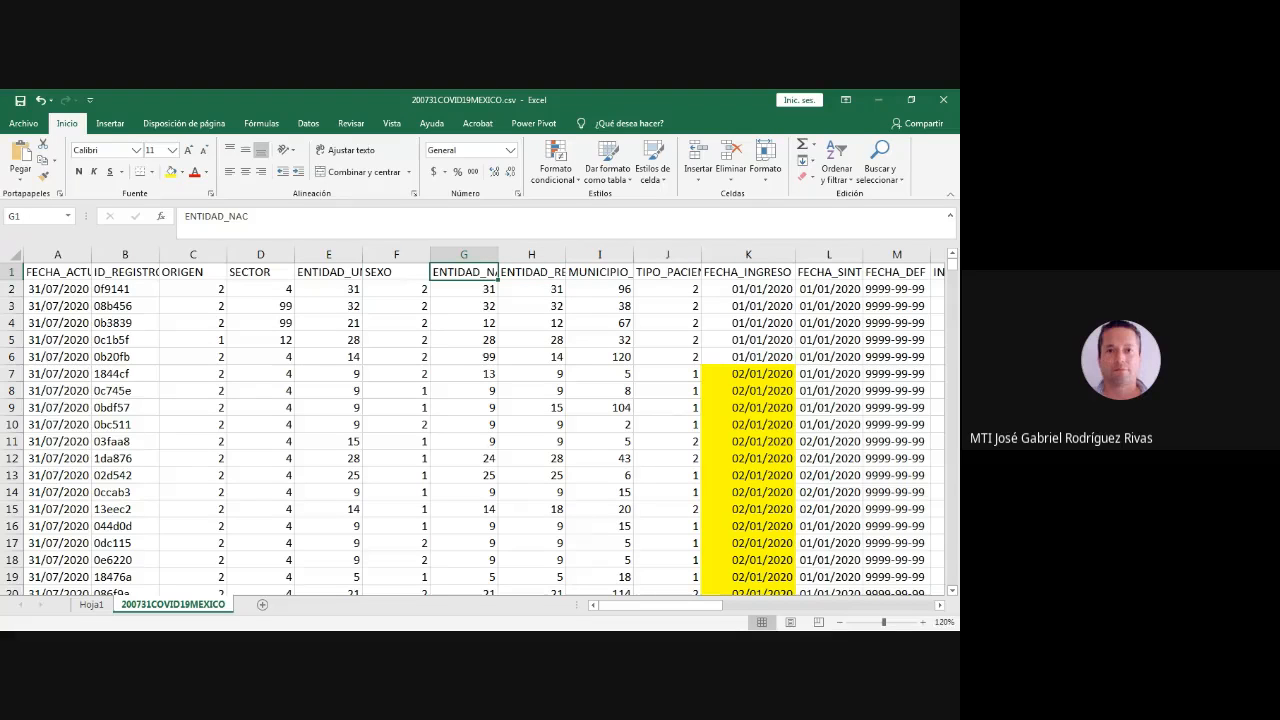
mouse_move(498, 254)
left_mouse_down()
mouse_move(549, 254)
mouse_move(518, 254)
left_mouse_up()
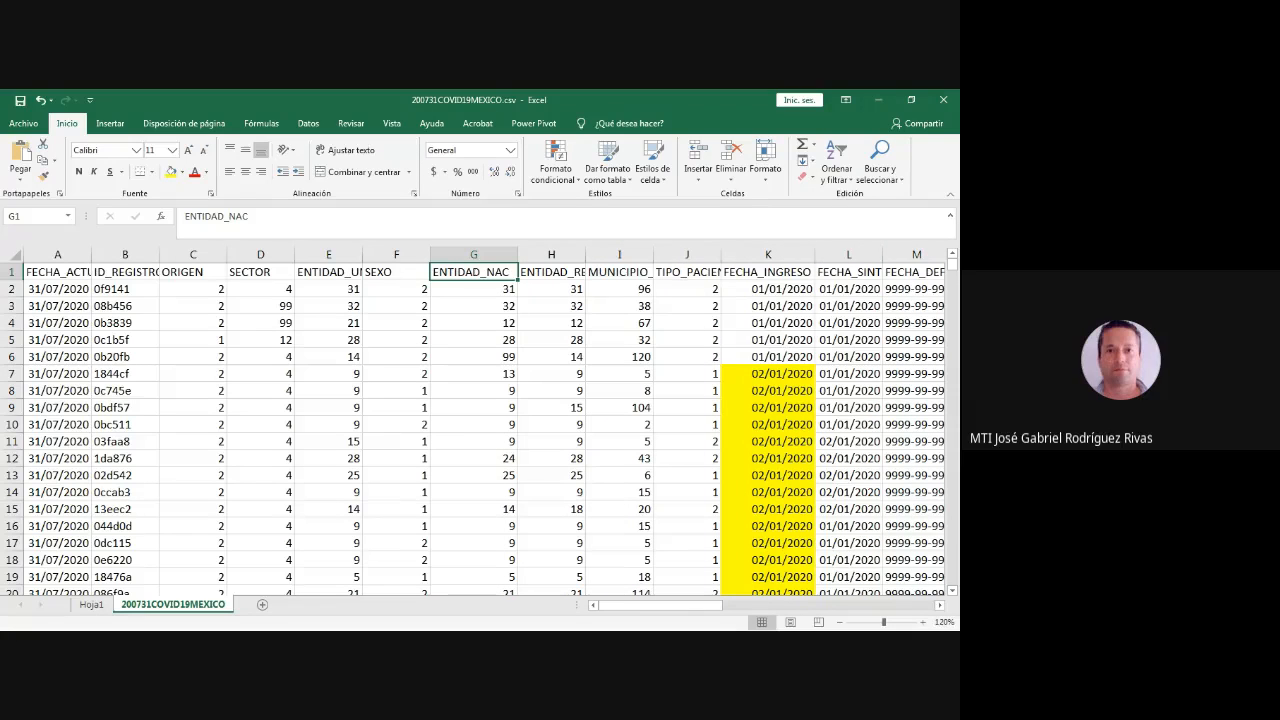
left_click(768, 289)
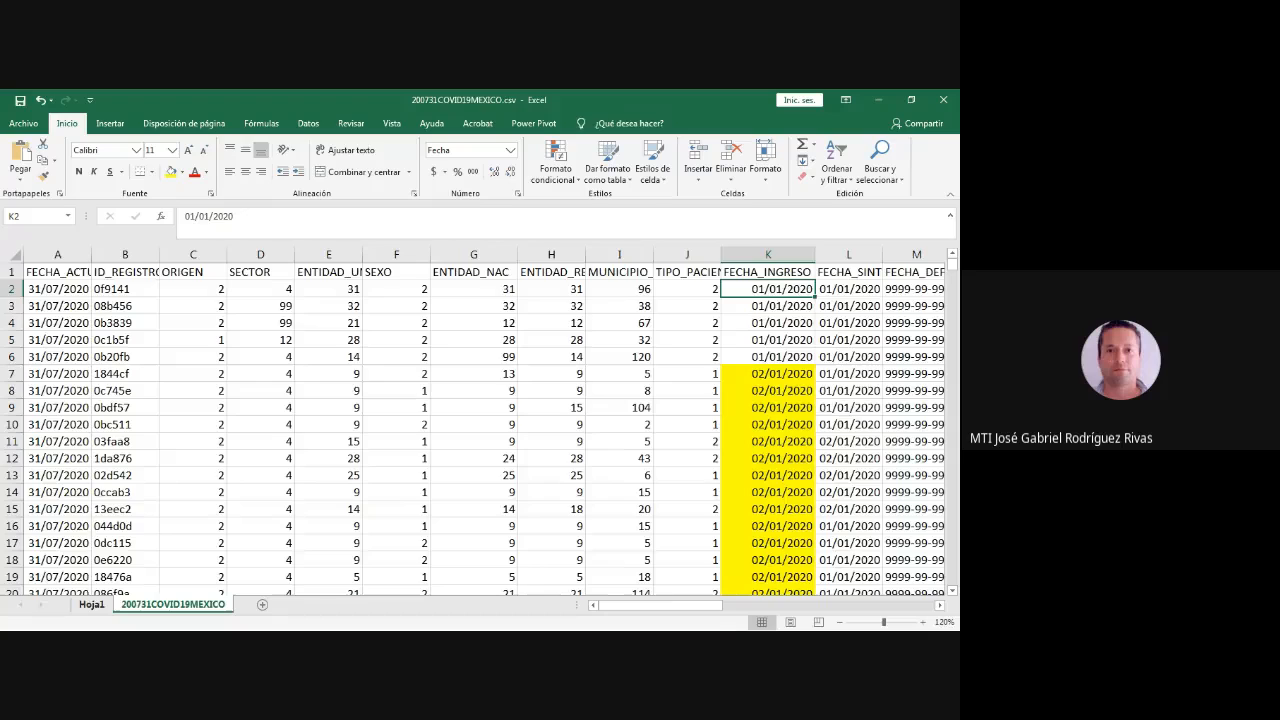
- Return to the pivot table on Hoja1 and add ENTIDAD_NAC to its rows between Meses and FECHA_INGRESO
left_click(91, 604)
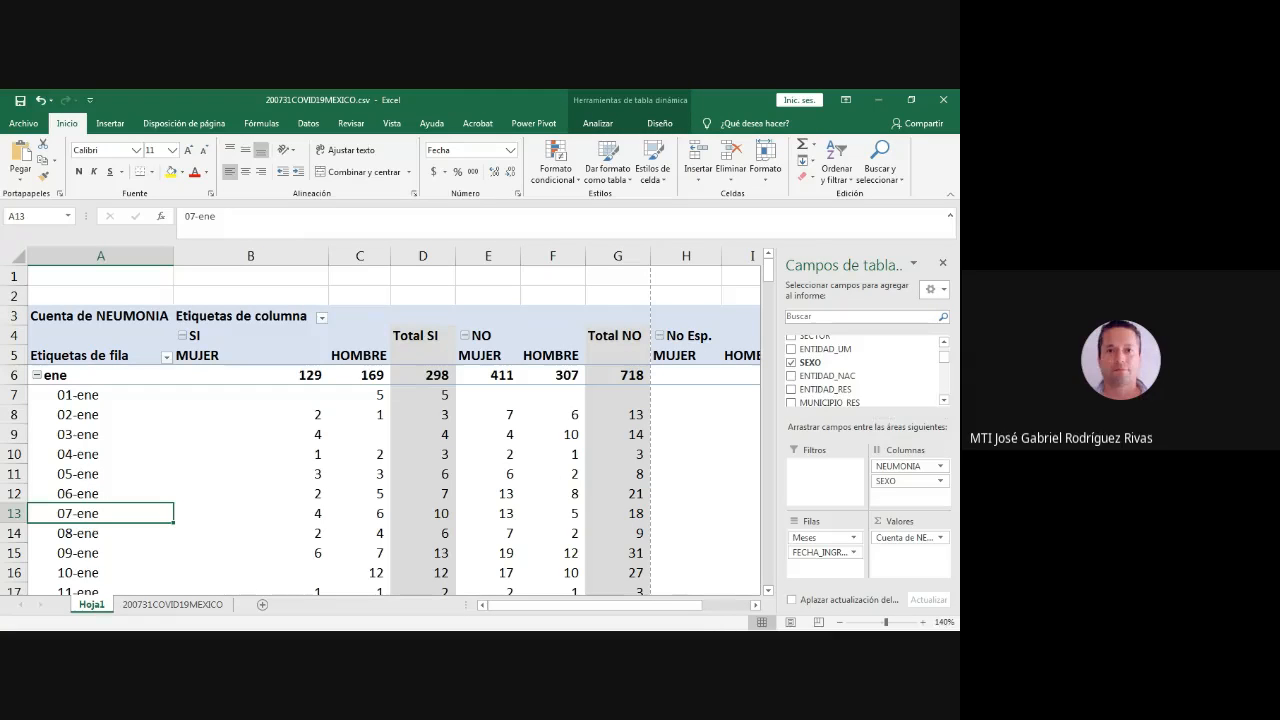
key("alt+Tab")
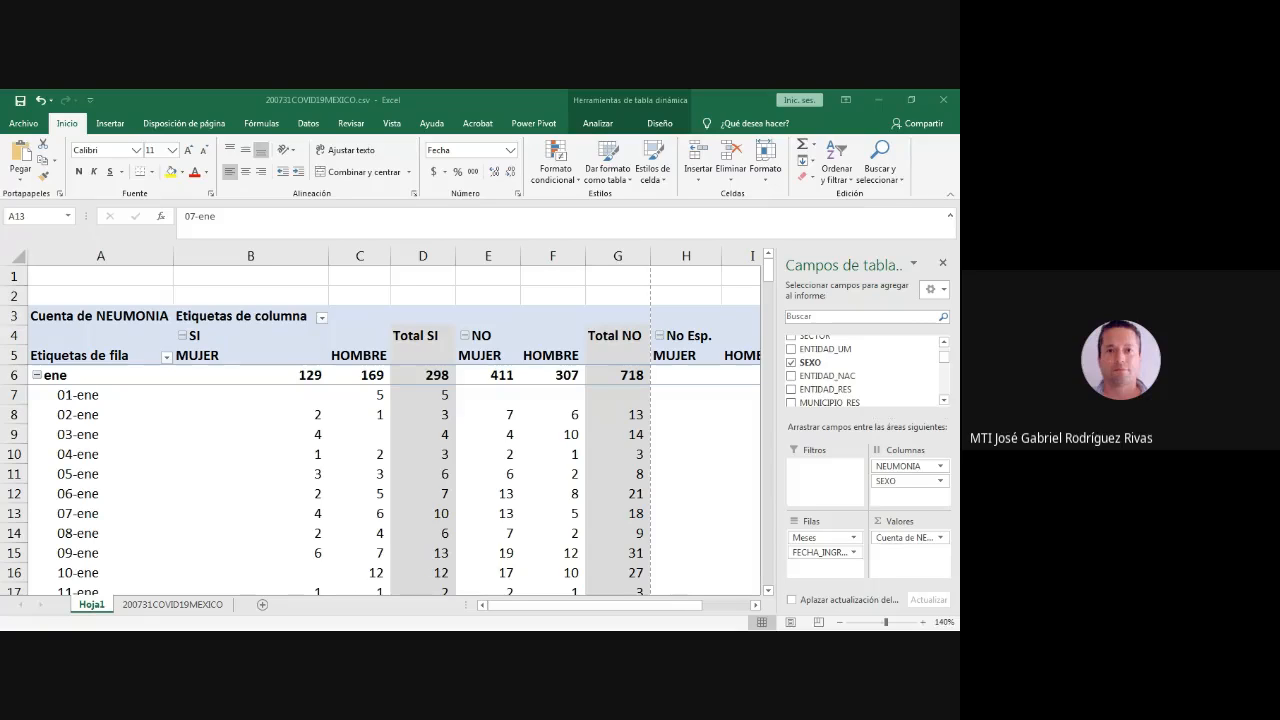
key("alt+Tab")
scroll(860, 375, "down", 1)
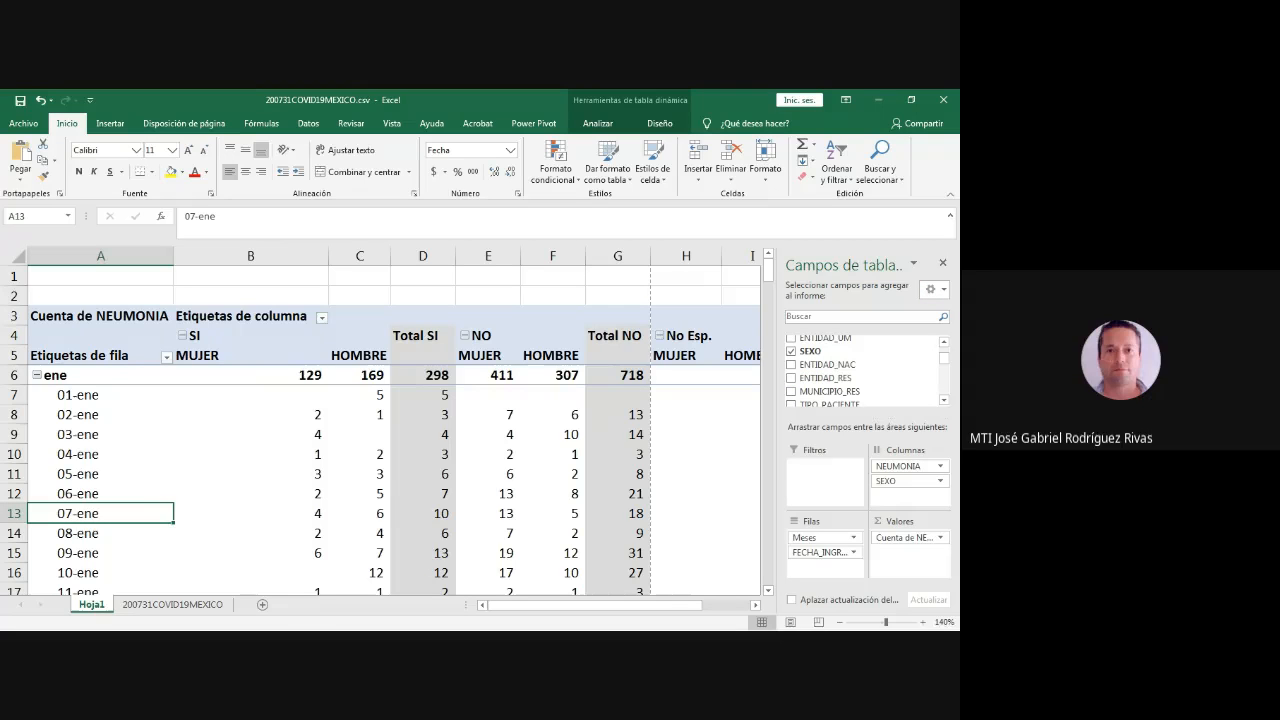
left_click_drag(826, 378, 825, 546)
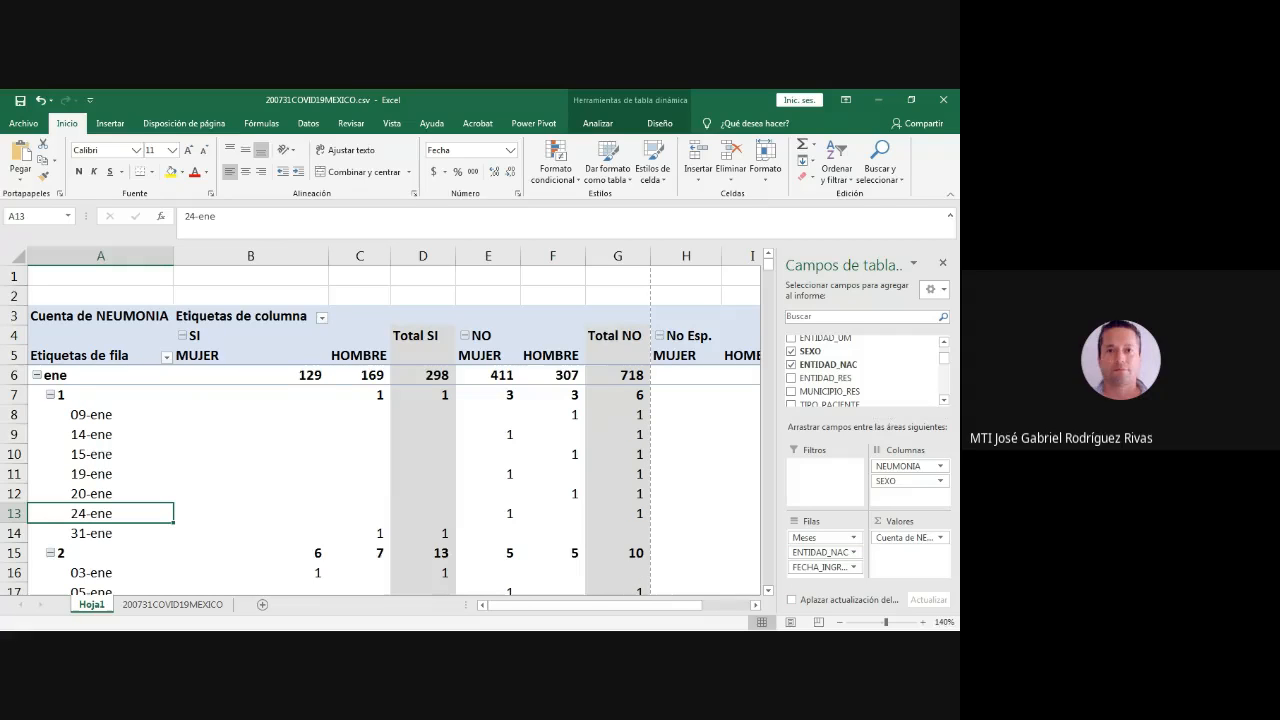
- Check the ENTIDAD_NAC code groups 1, 2, 3 and 5 under ene in the pivot table
left_click(90, 395)
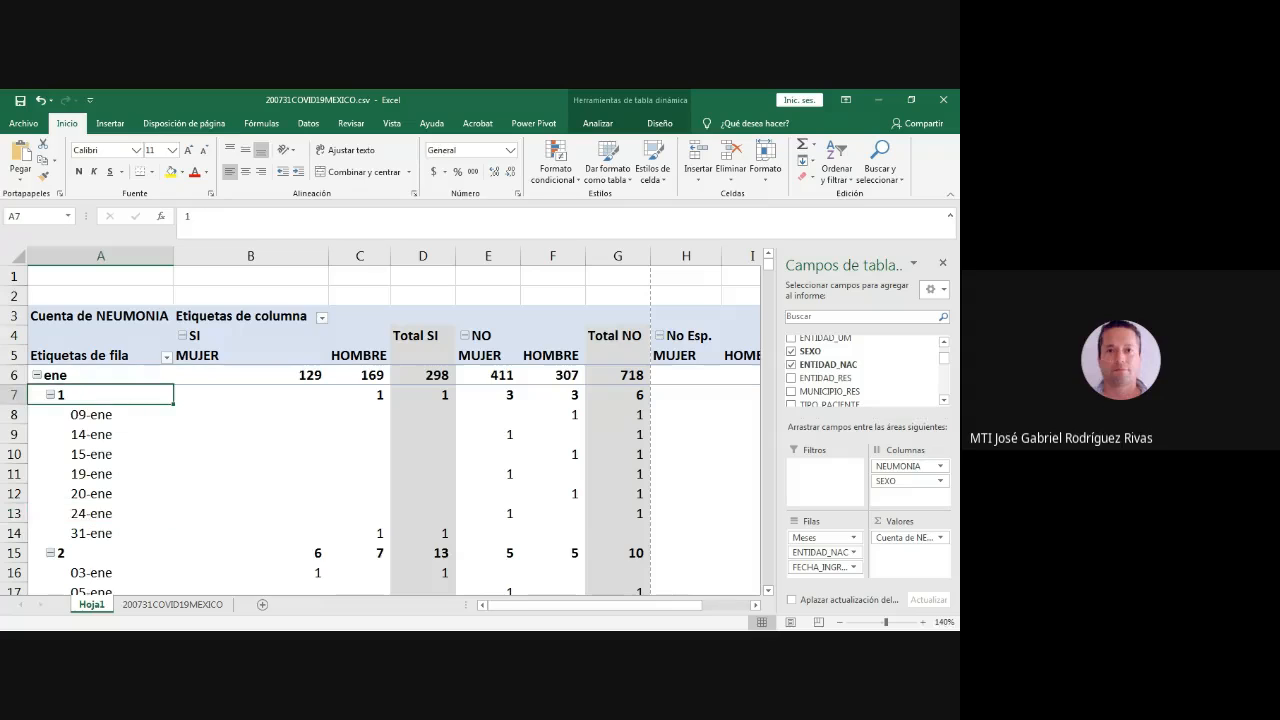
left_click(90, 553)
scroll(390, 430, "down", 8)
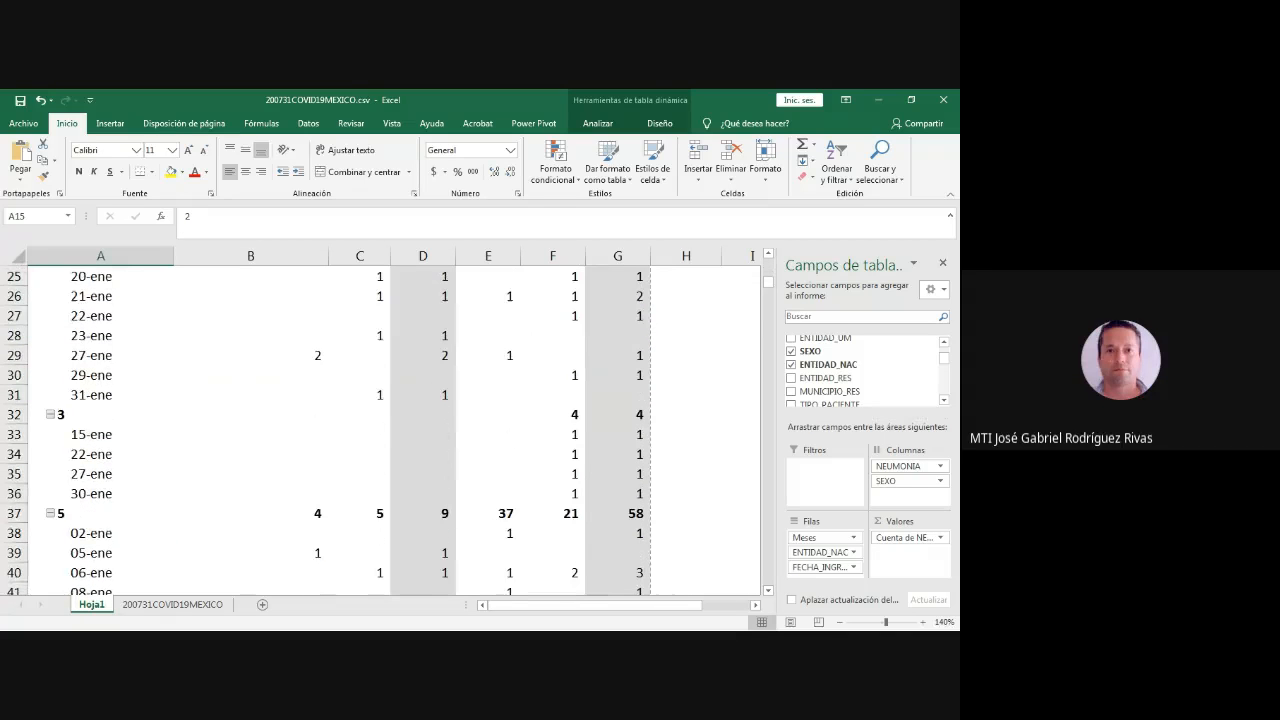
left_click(100, 414)
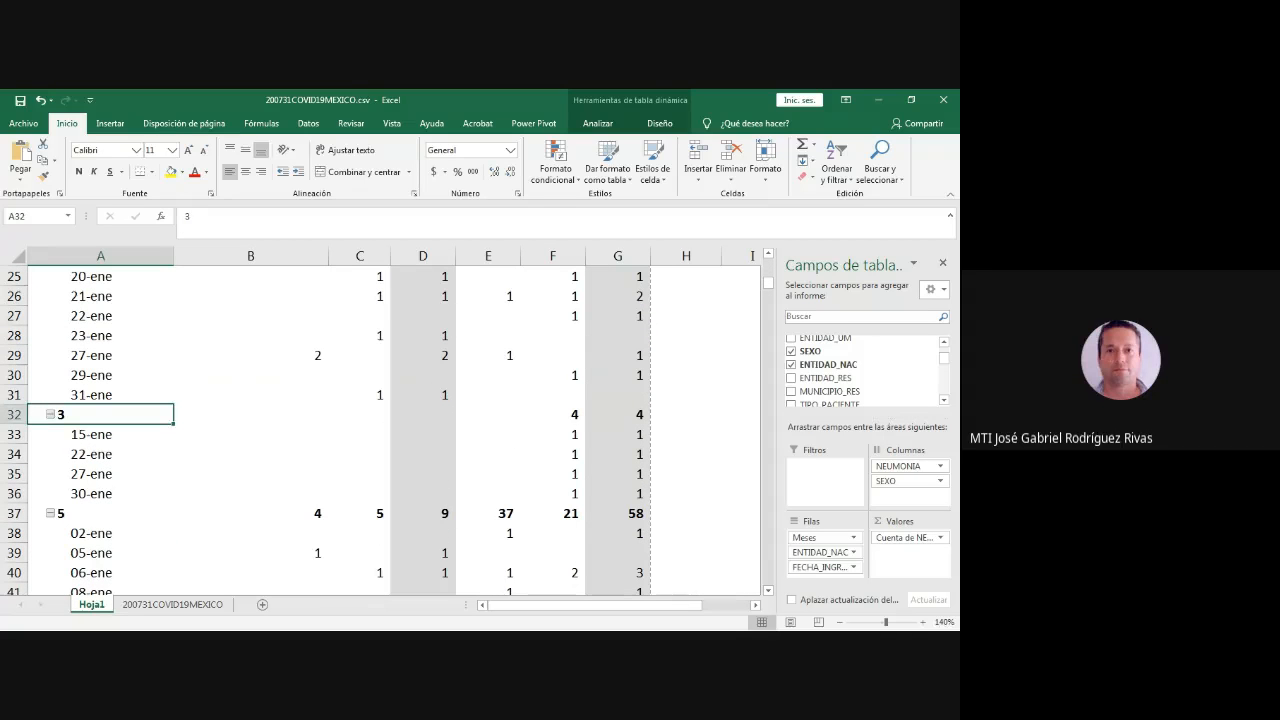
left_click(100, 513)
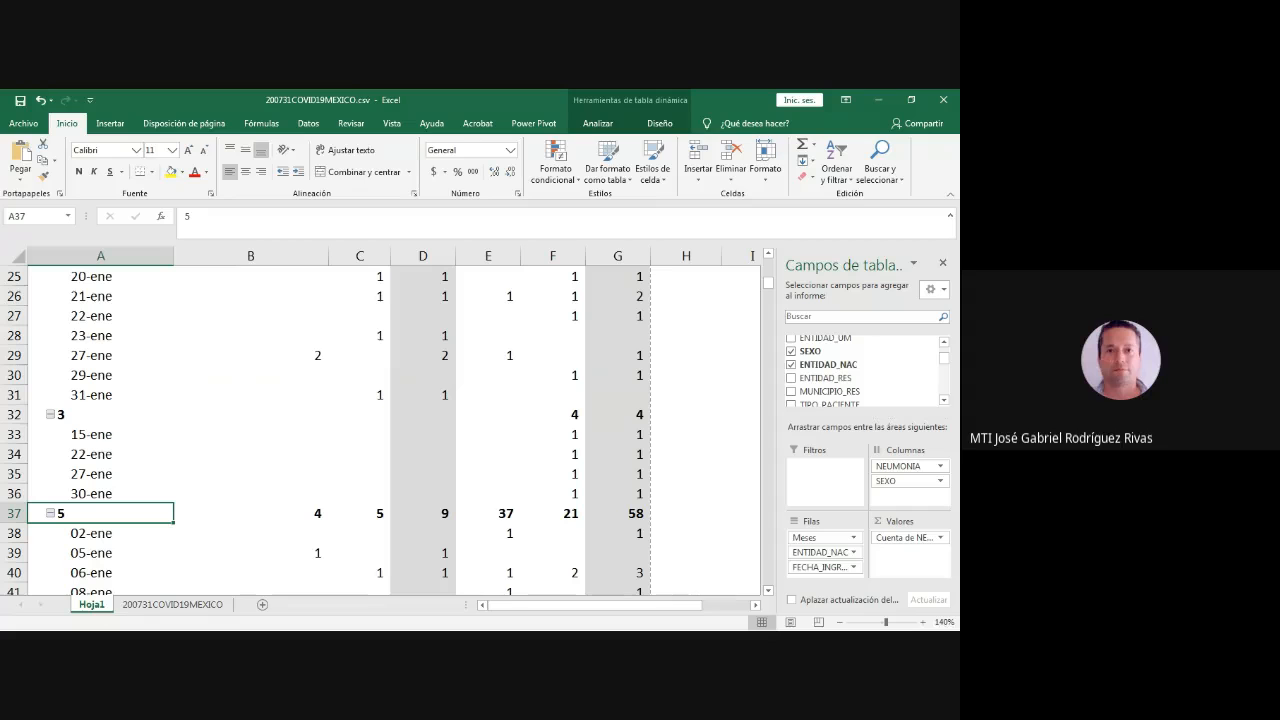
- Restore the pivot workbook to a smaller window and enlarge it so it reaches the Catalogos_0412.xlsx window
left_click(911, 99)
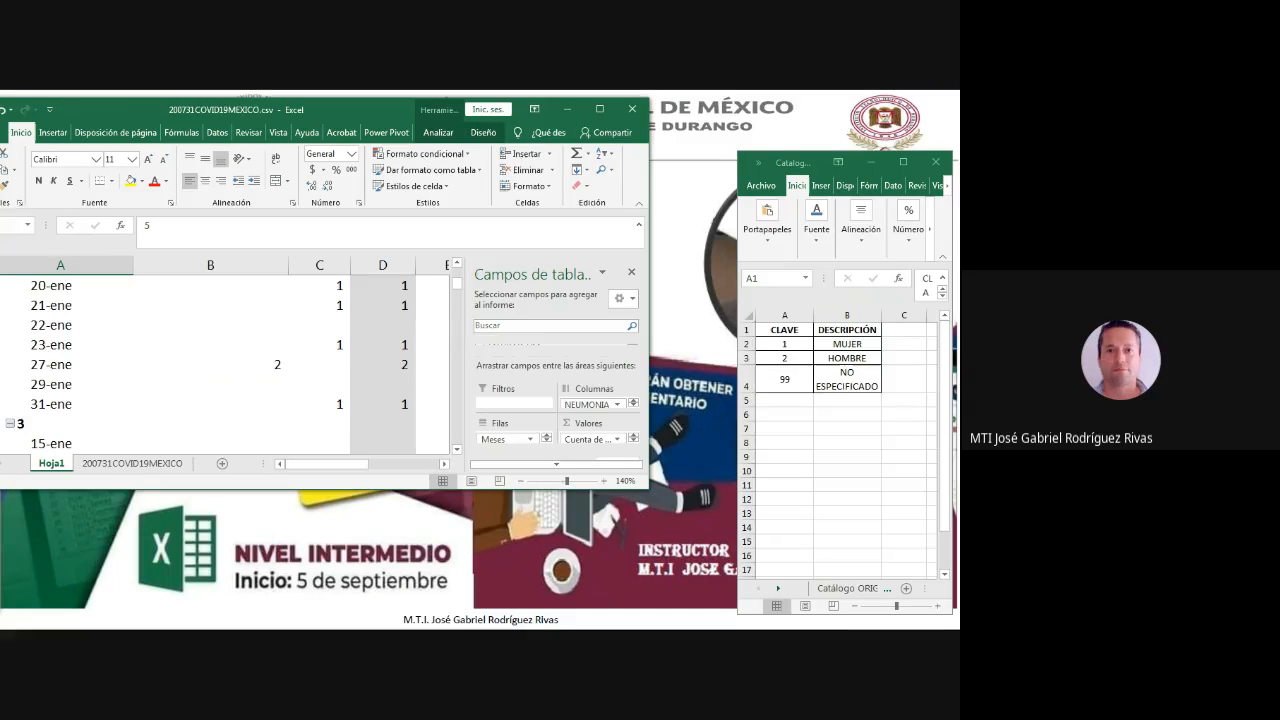
left_click_drag(649, 489, 794, 628)
left_click(858, 440)
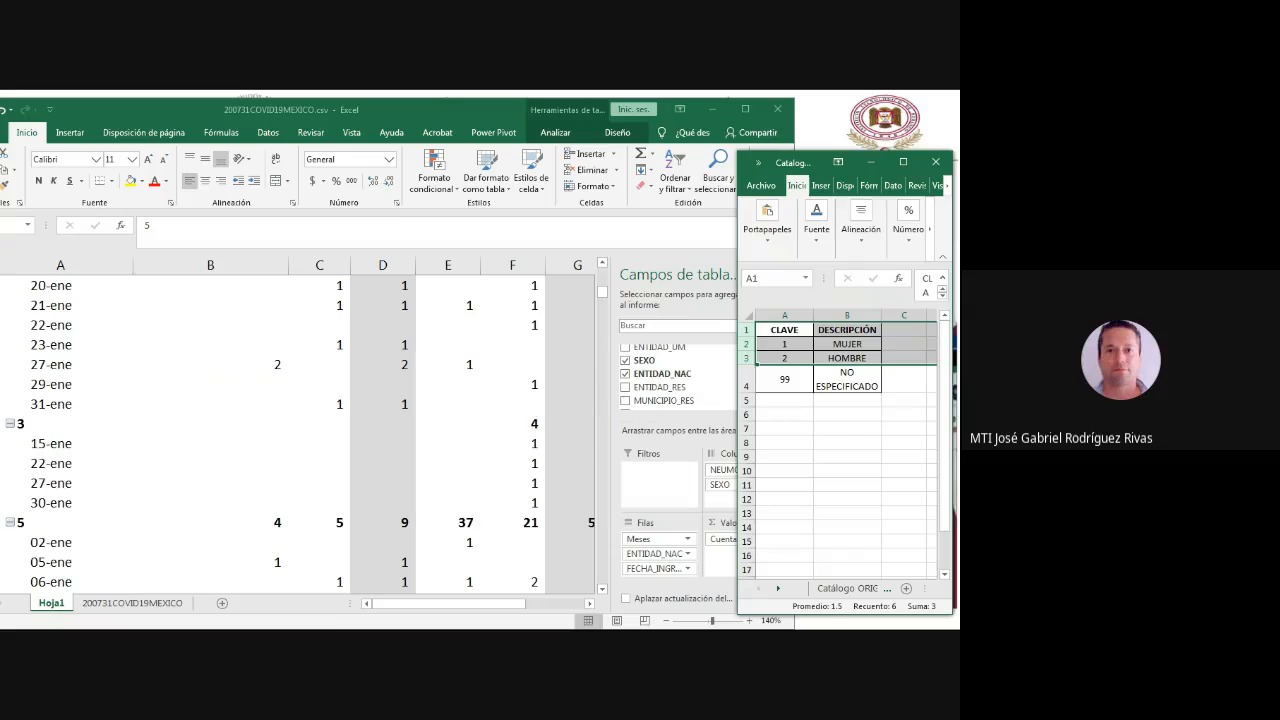
- In Catalogos_0412.xlsx, maximize the window to look up code 10 on the Catálogo de ENTIDADES sheet, then restore the window's size
left_click(903, 162)
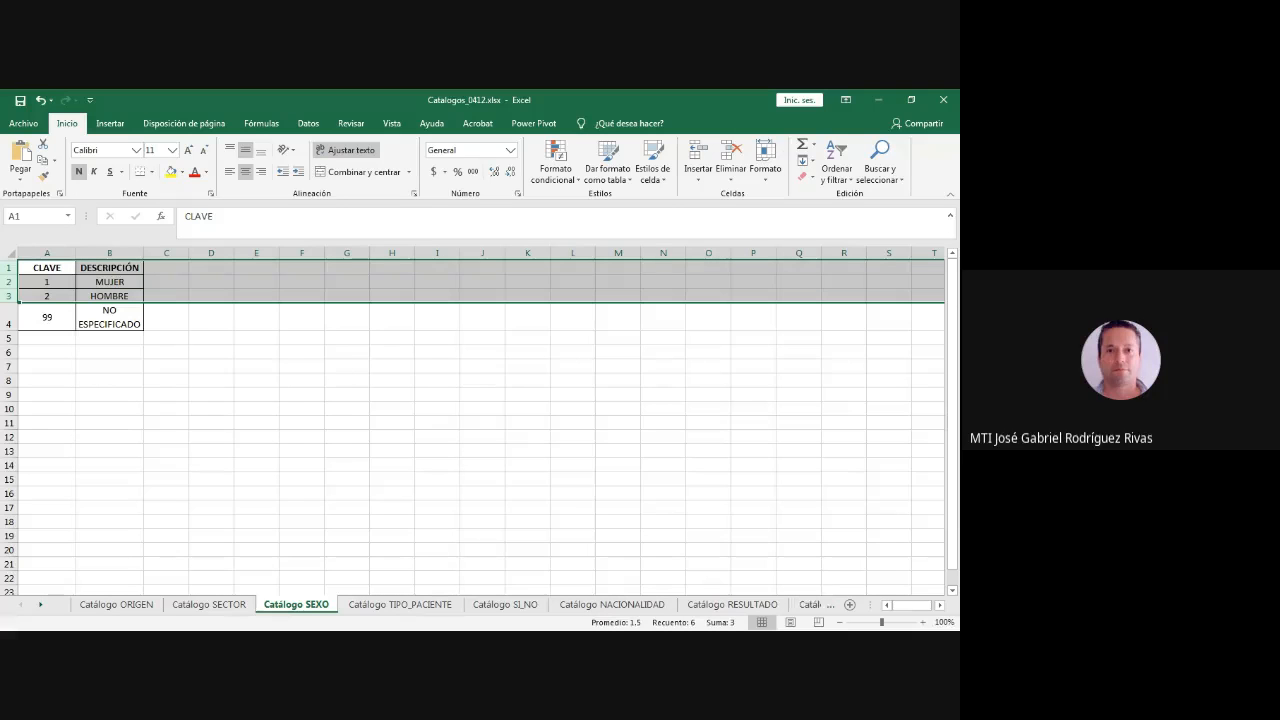
left_click(810, 605)
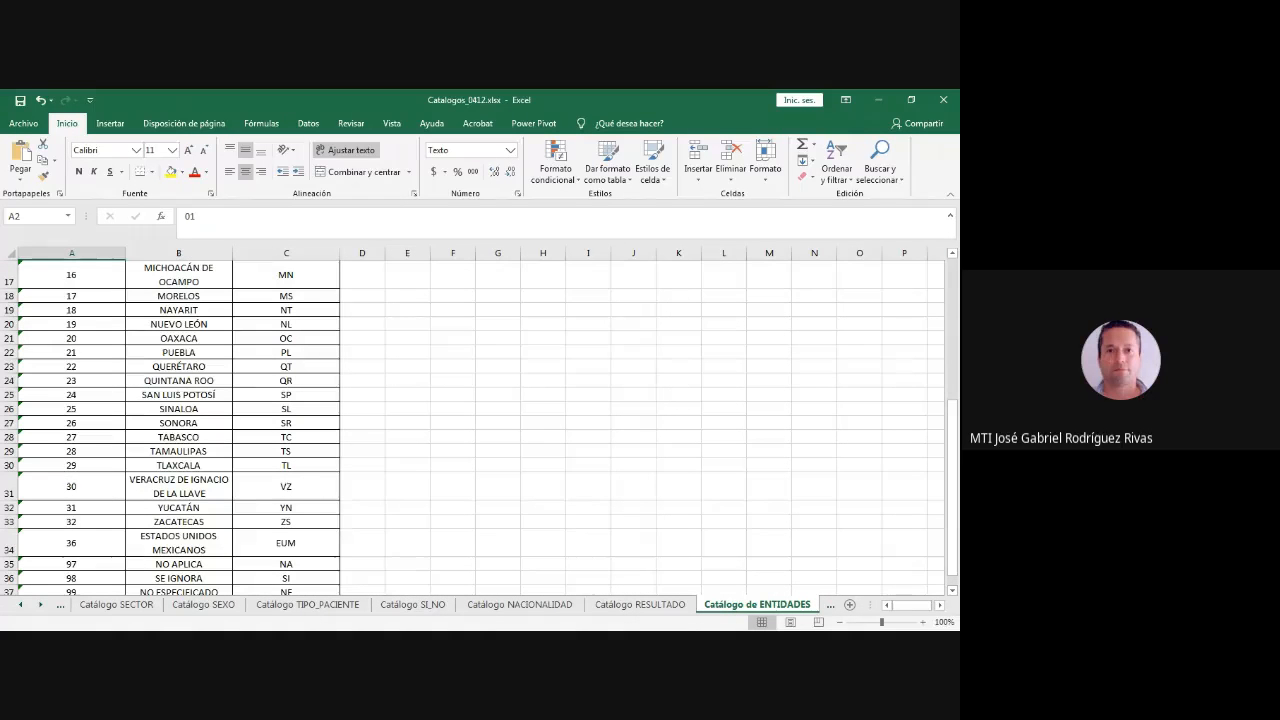
scroll(480, 427, "up", 5)
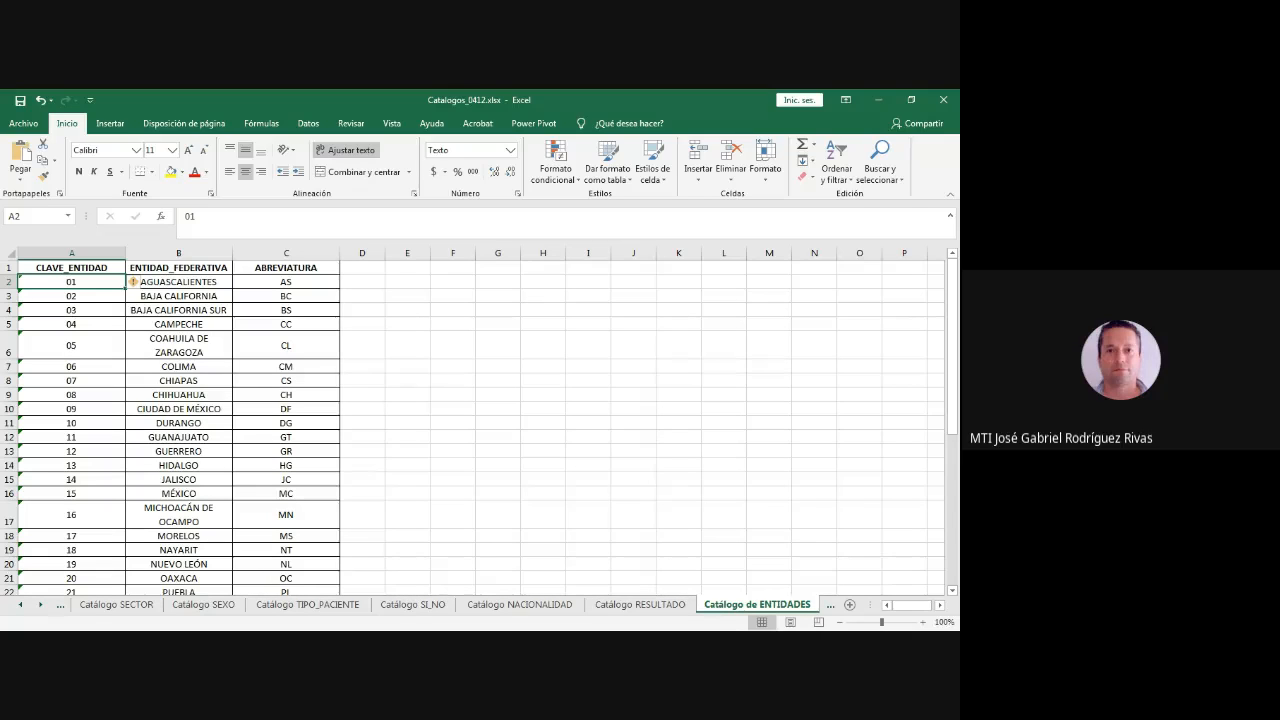
left_click_drag(71, 423, 178, 423)
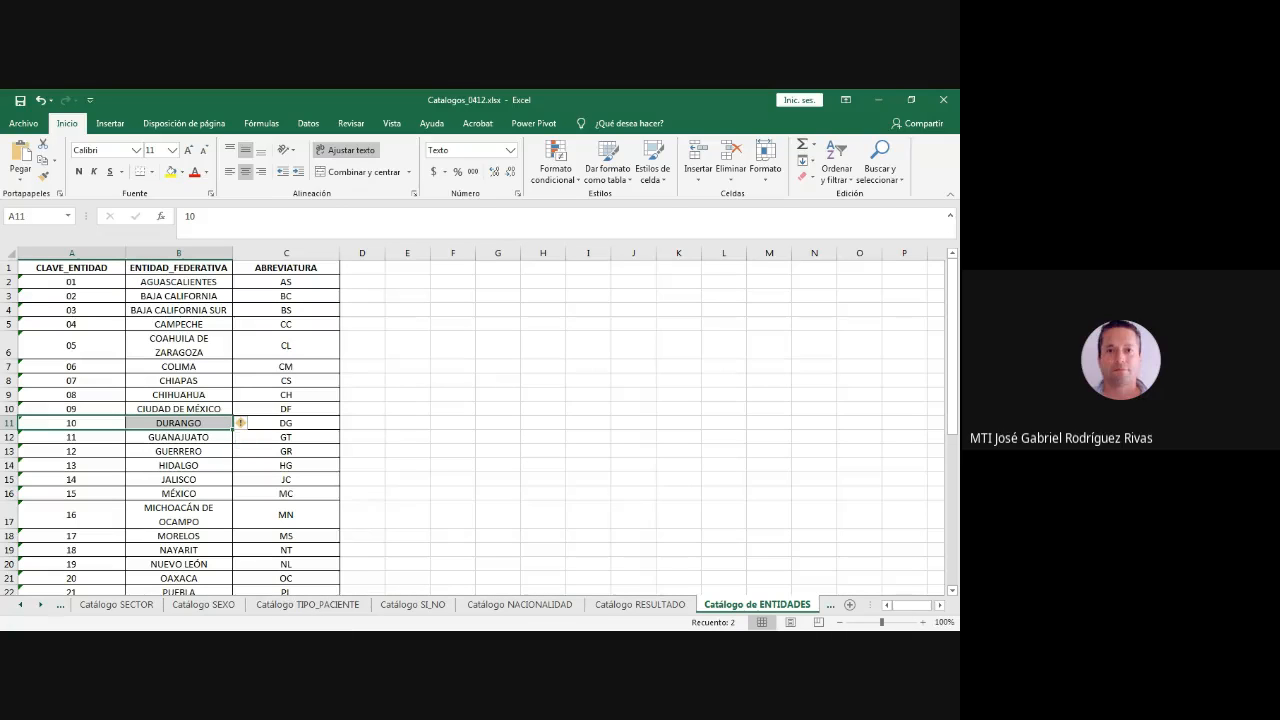
left_click(911, 99)
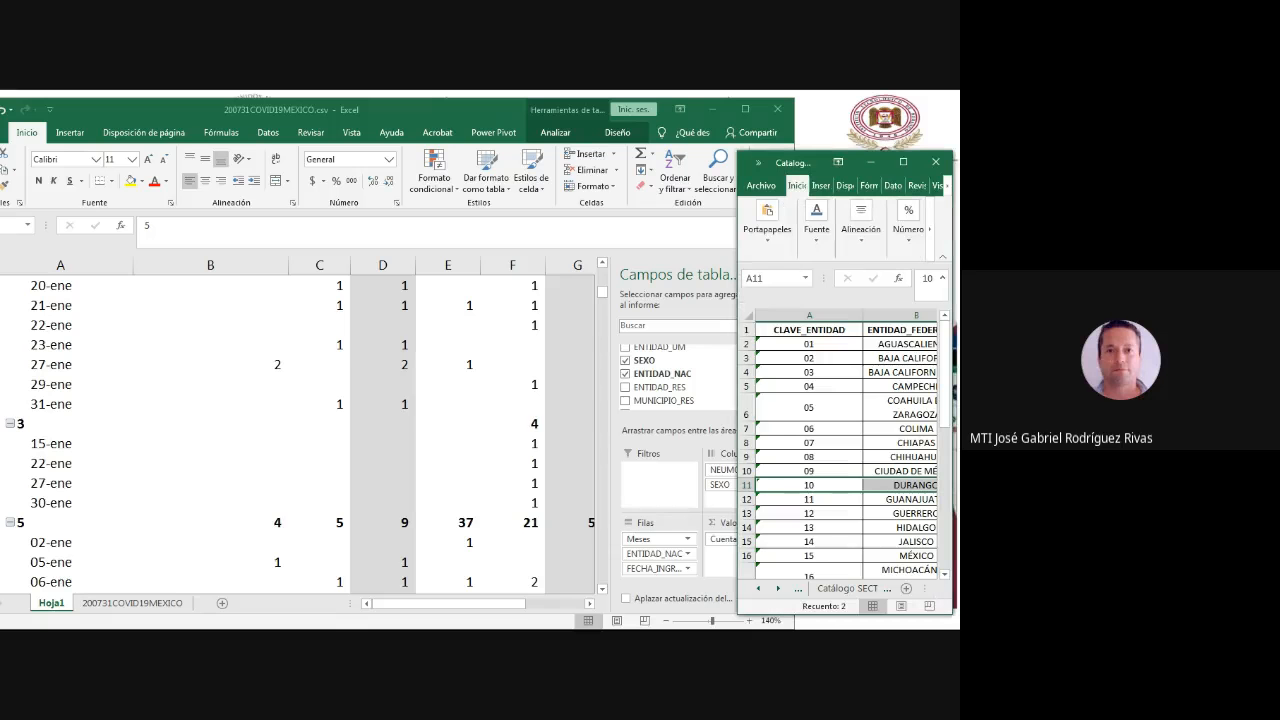
- Back in the pivot workbook, rename the ENTIDAD_NAC row label 10 under ene as Durango
left_click(66, 522)
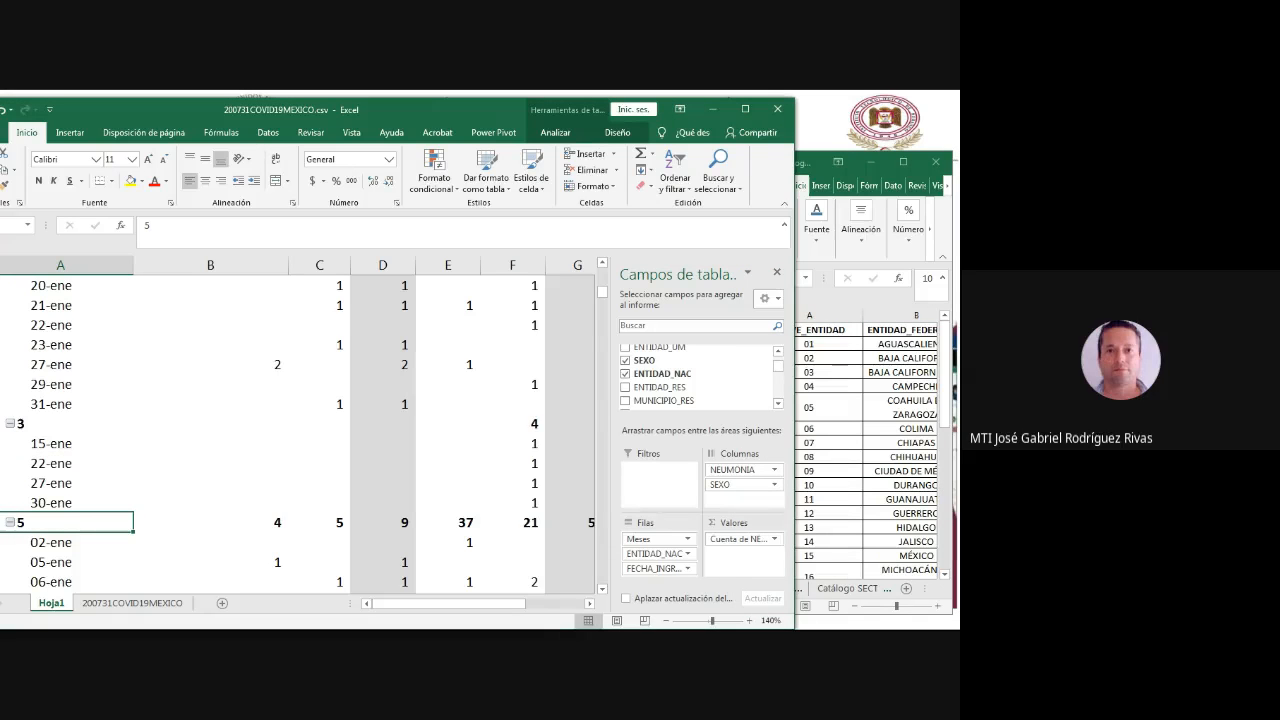
scroll(300, 430, "down", 10)
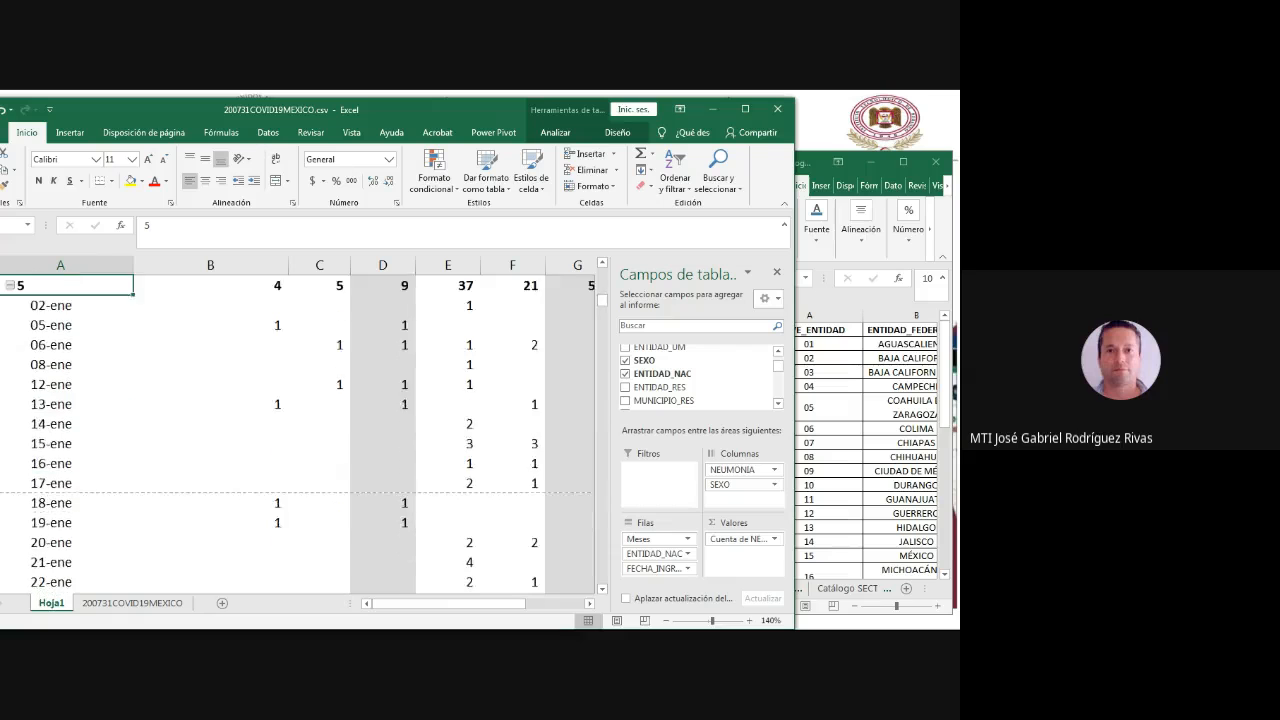
scroll(300, 430, "down", 20)
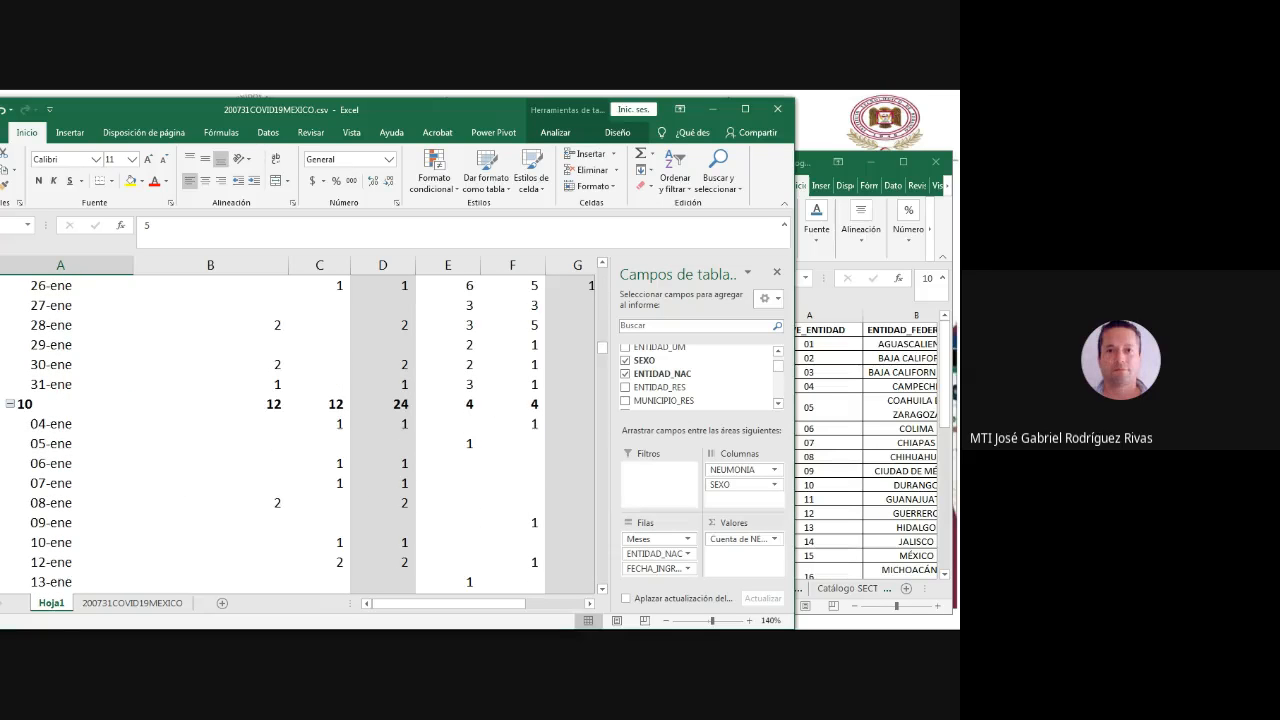
left_click(40, 404)
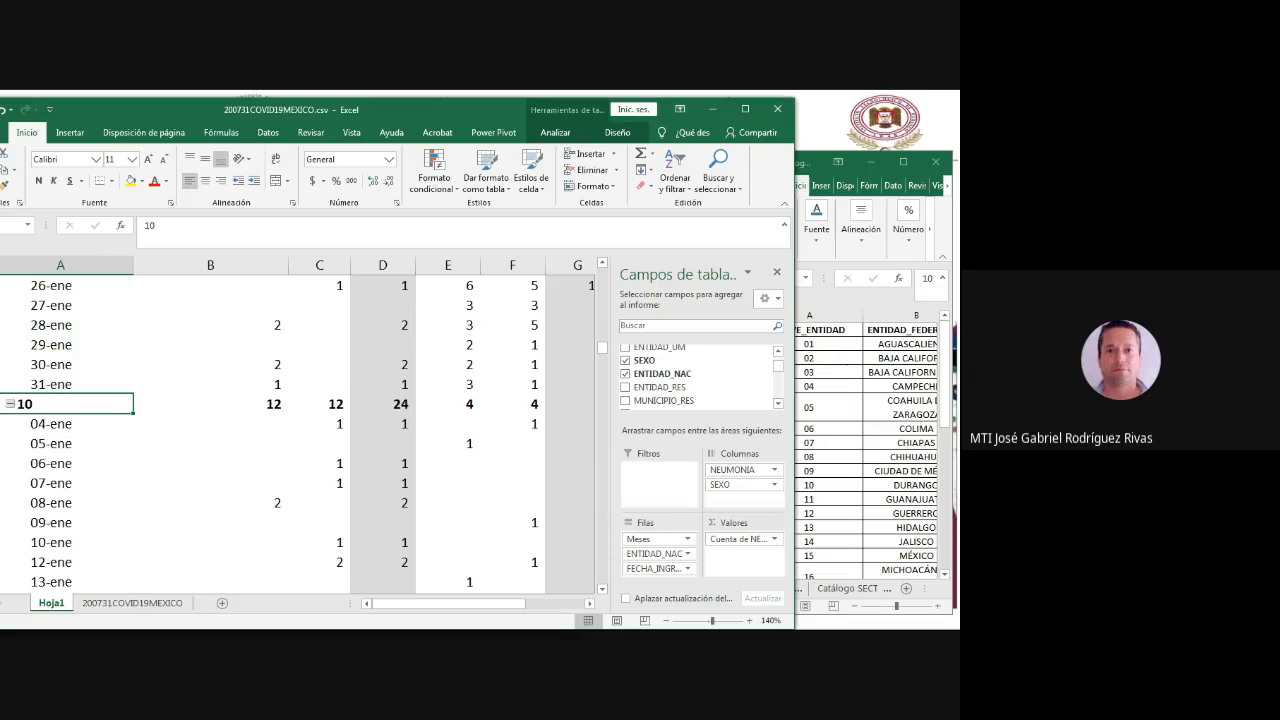
left_click_drag(160, 226, 100, 227)
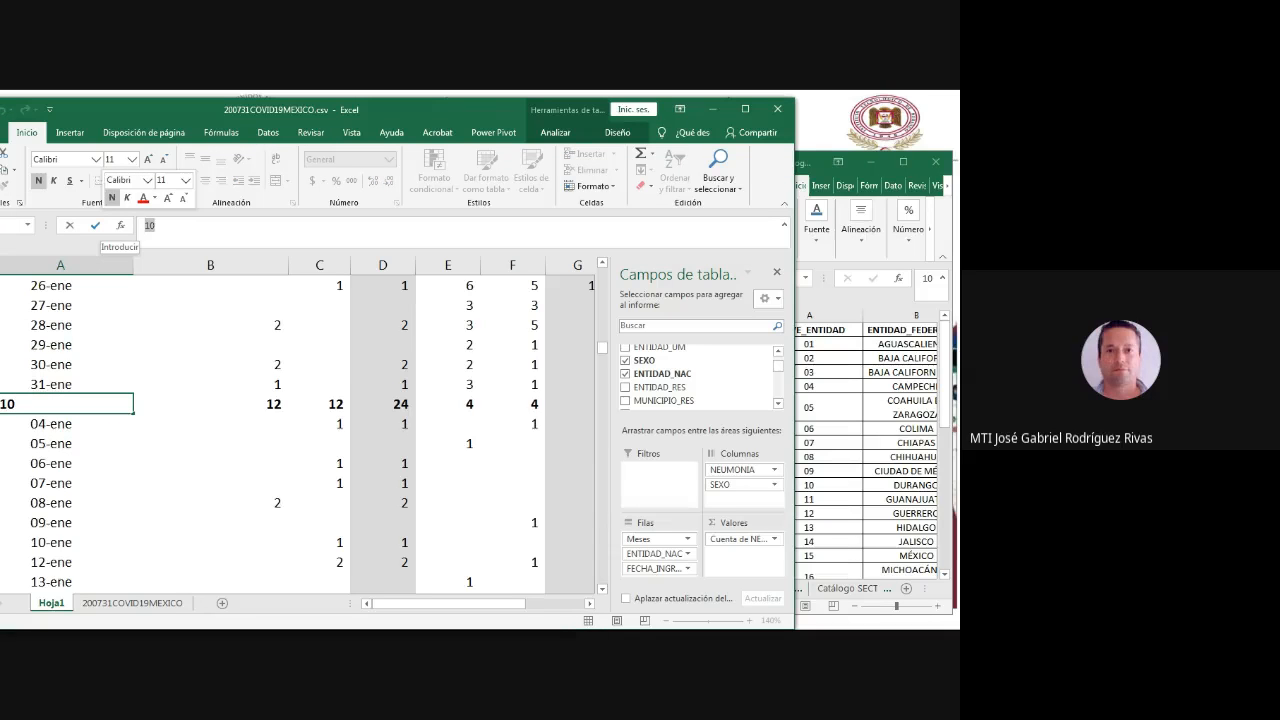
type("durango")
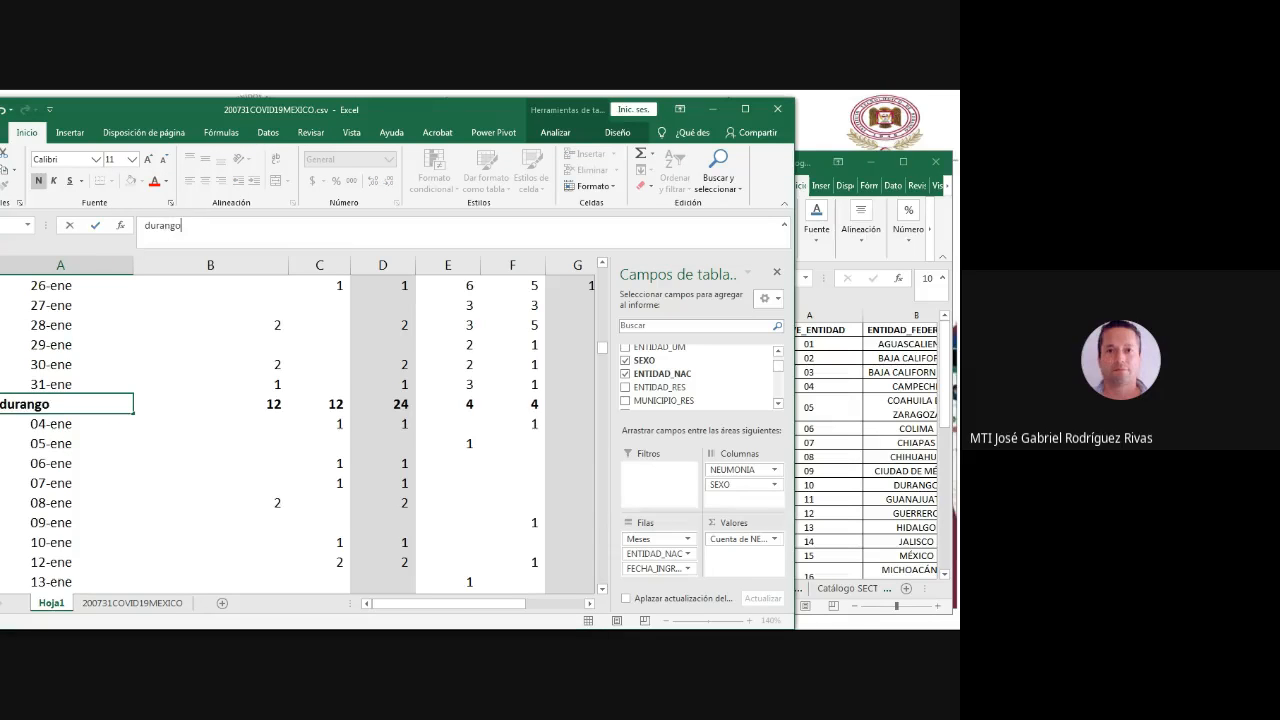
key("BackSpace")
key("BackSpace")
key("BackSpace")
key("BackSpace")
key("BackSpace")
key("BackSpace")
key("BackSpace")
type("Durango")
key("Return")
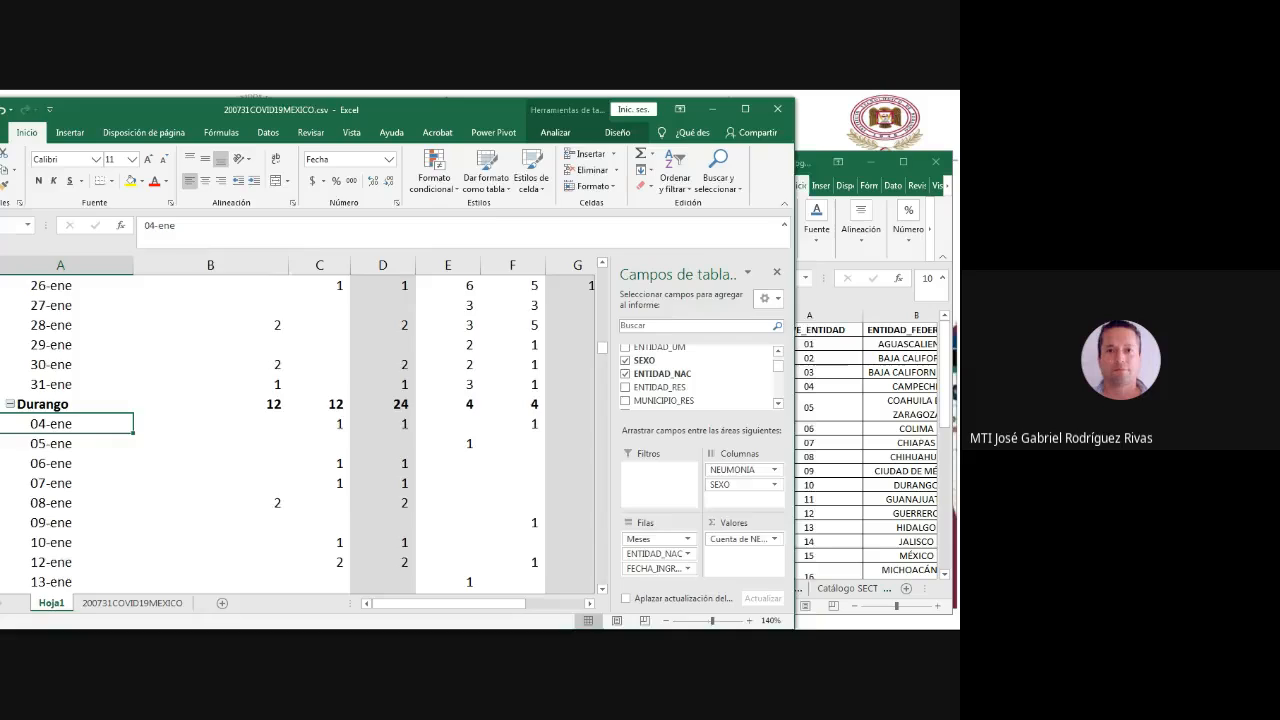
- Rename the ENTIDAD_NAC row label 9 under ene as Ciudad de Mexico, checking the catalogue, and collapse that group
left_click_drag(374, 109, 391, 111)
scroll(300, 430, "up", 1)
scroll(300, 430, "down", 9)
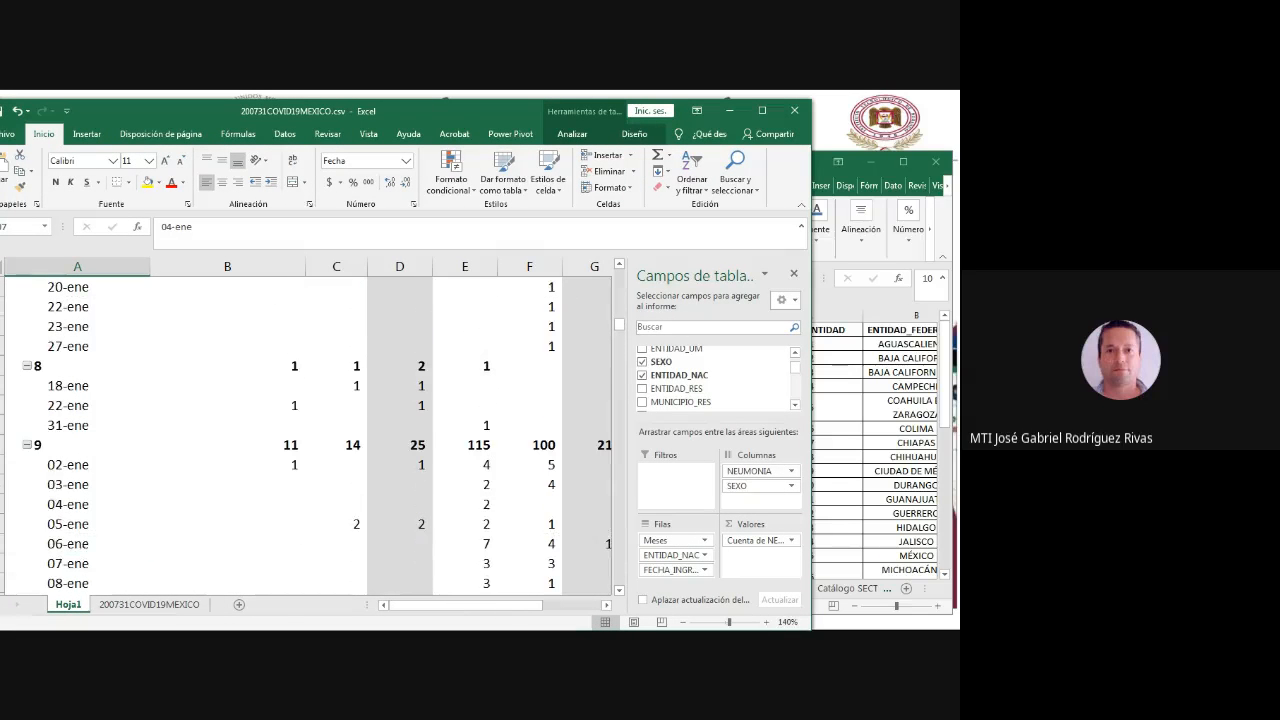
left_click(44, 445)
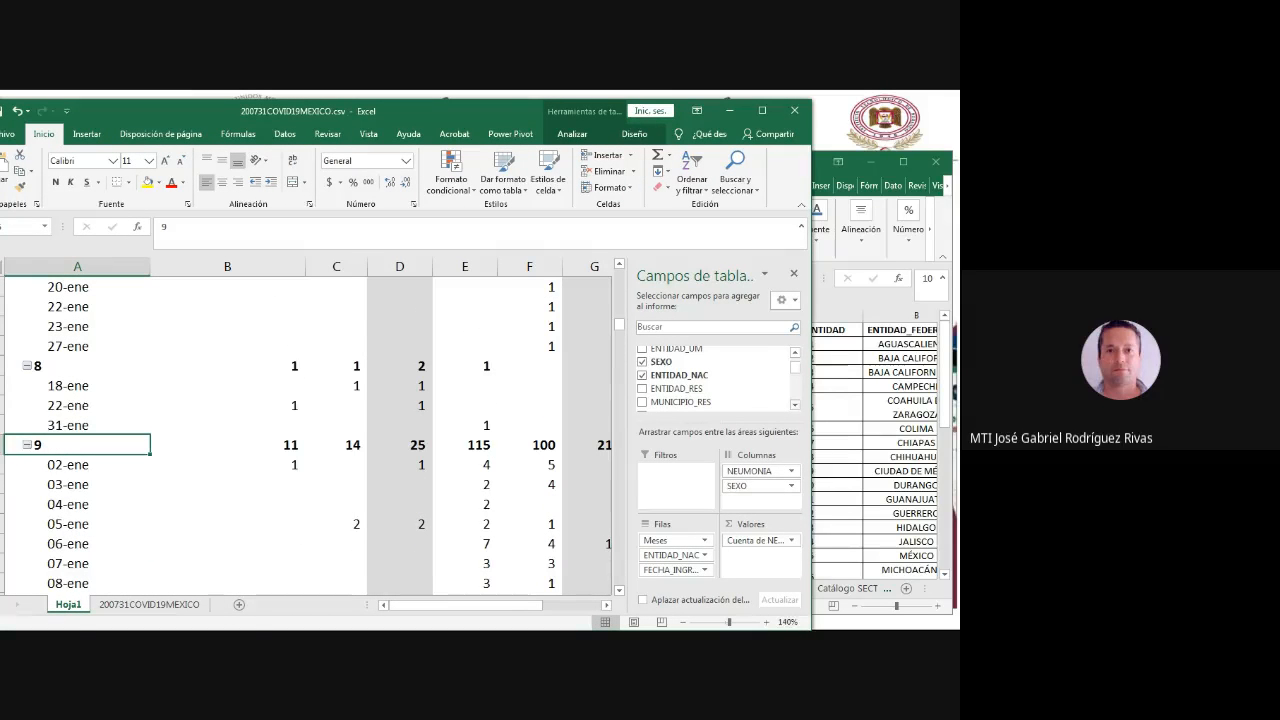
left_click(822, 162)
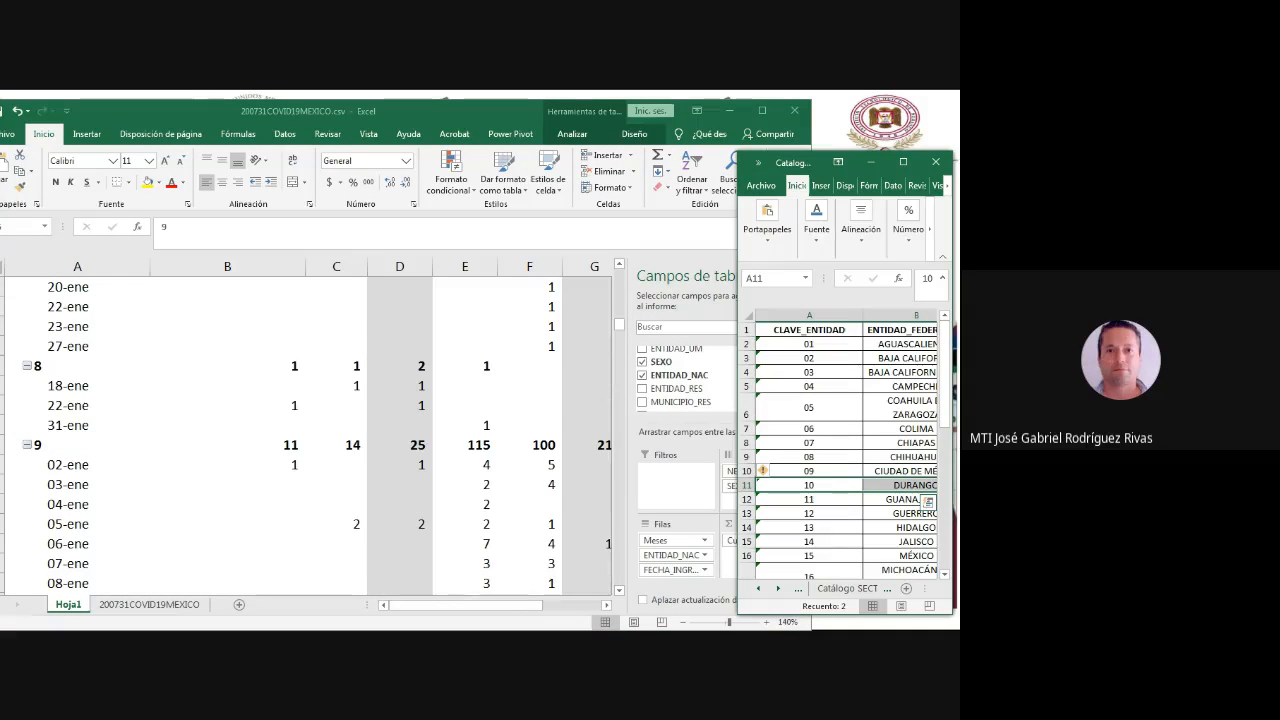
key("alt+Tab")
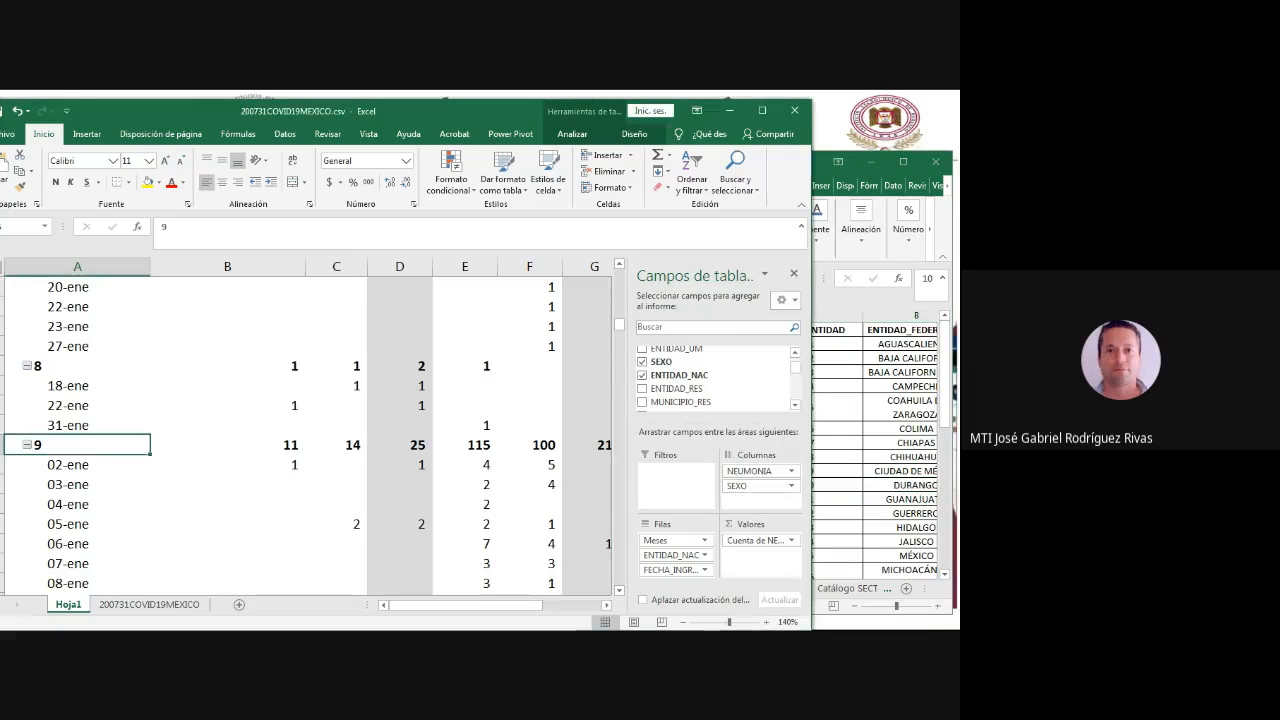
double_click(164, 227)
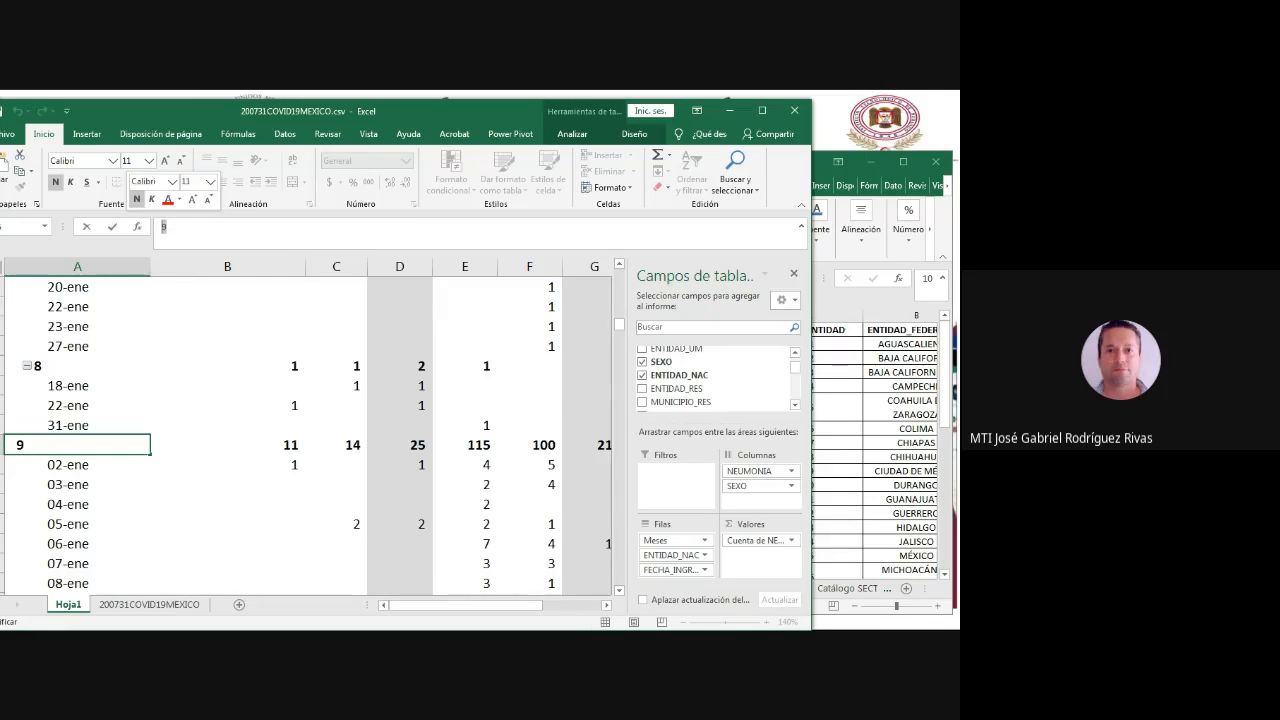
type("Ciudad ")
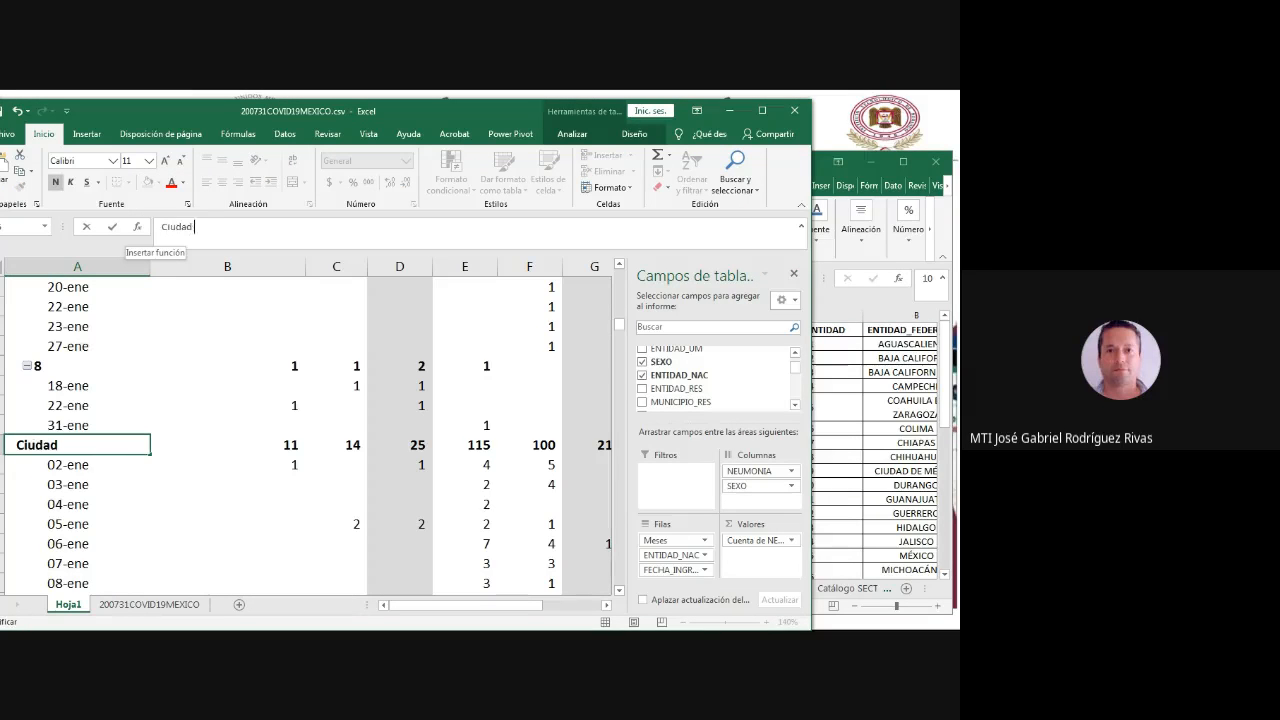
type("de mexico")
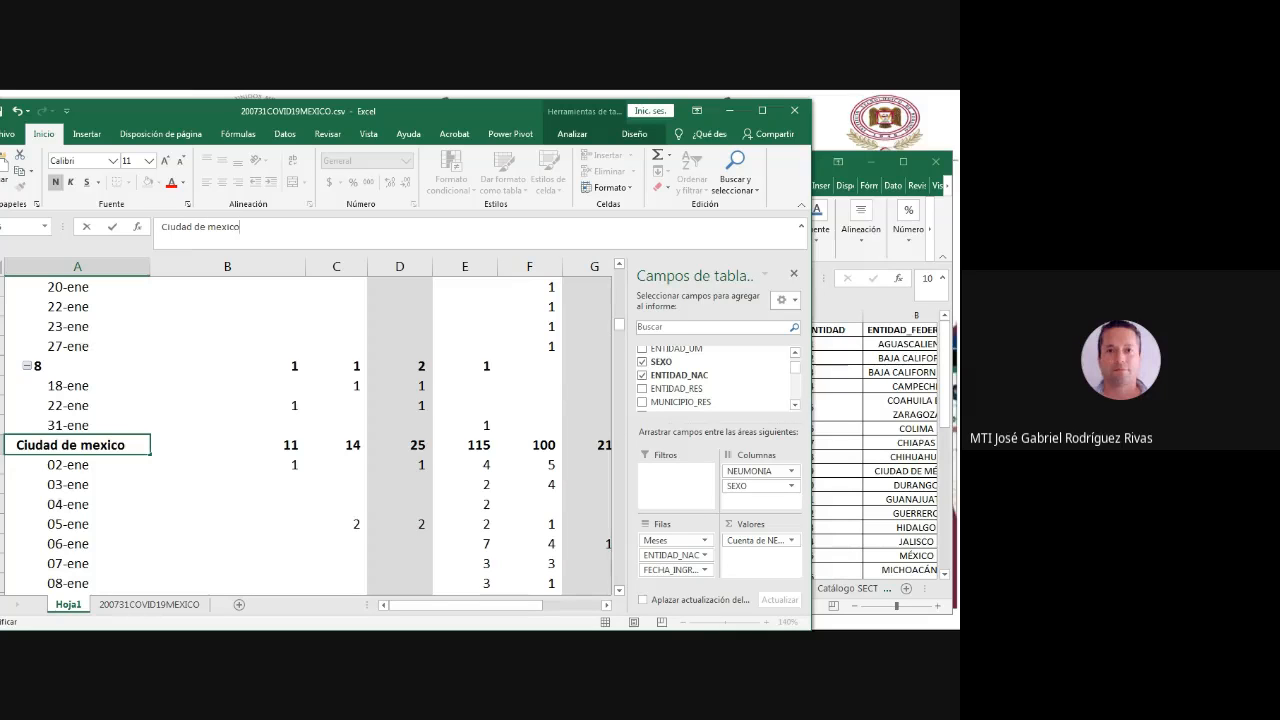
key("BackSpace")
key("BackSpace")
key("BackSpace")
key("BackSpace")
key("BackSpace")
key("BackSpace")
type("Mexico")
key("Return")
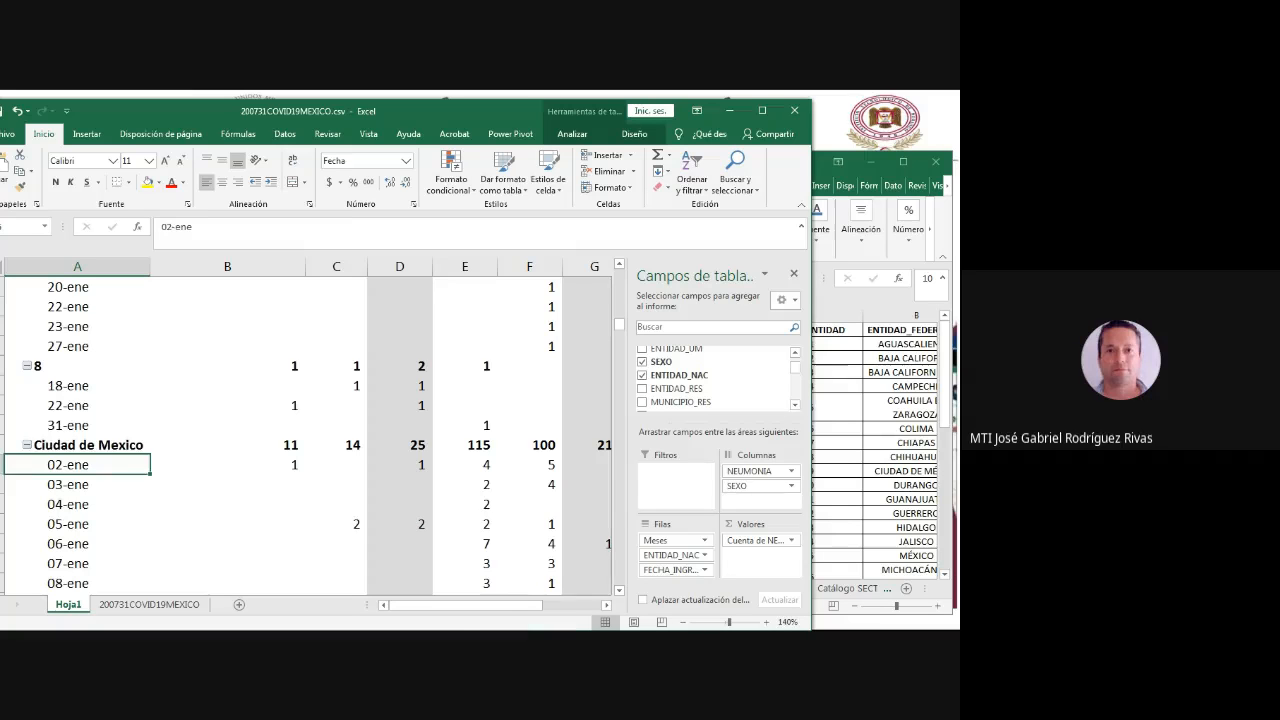
left_click(77, 359)
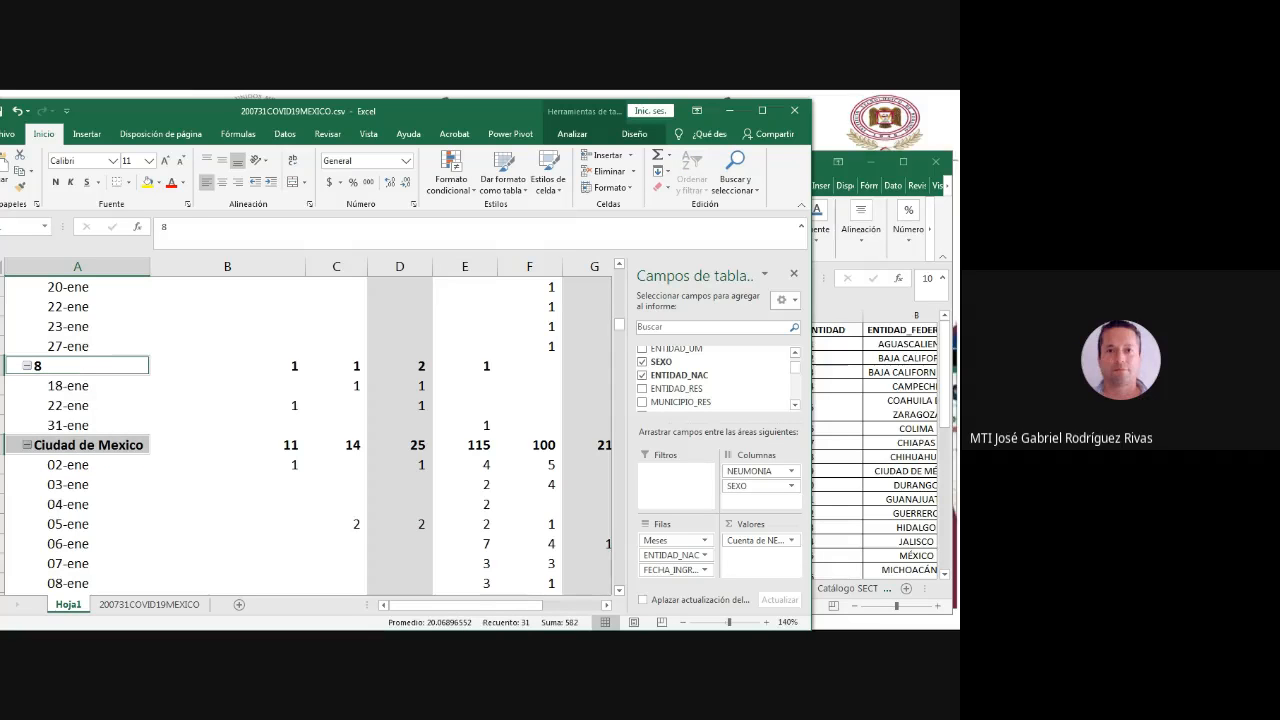
left_click(27, 445)
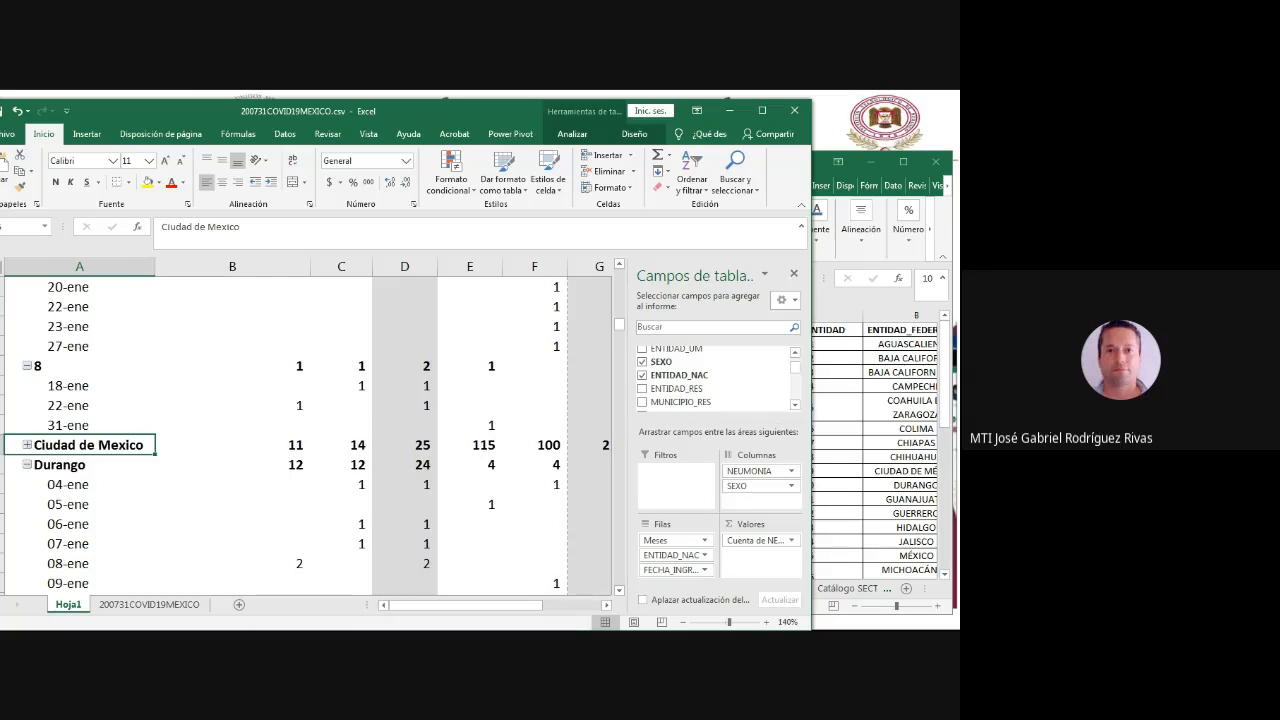
- Rename the ENTIDAD_NAC row label 1 under ene as Aguascalientes, checking code 01 in the Catalogos_0412.xlsx window
scroll(300, 430, "up", 10)
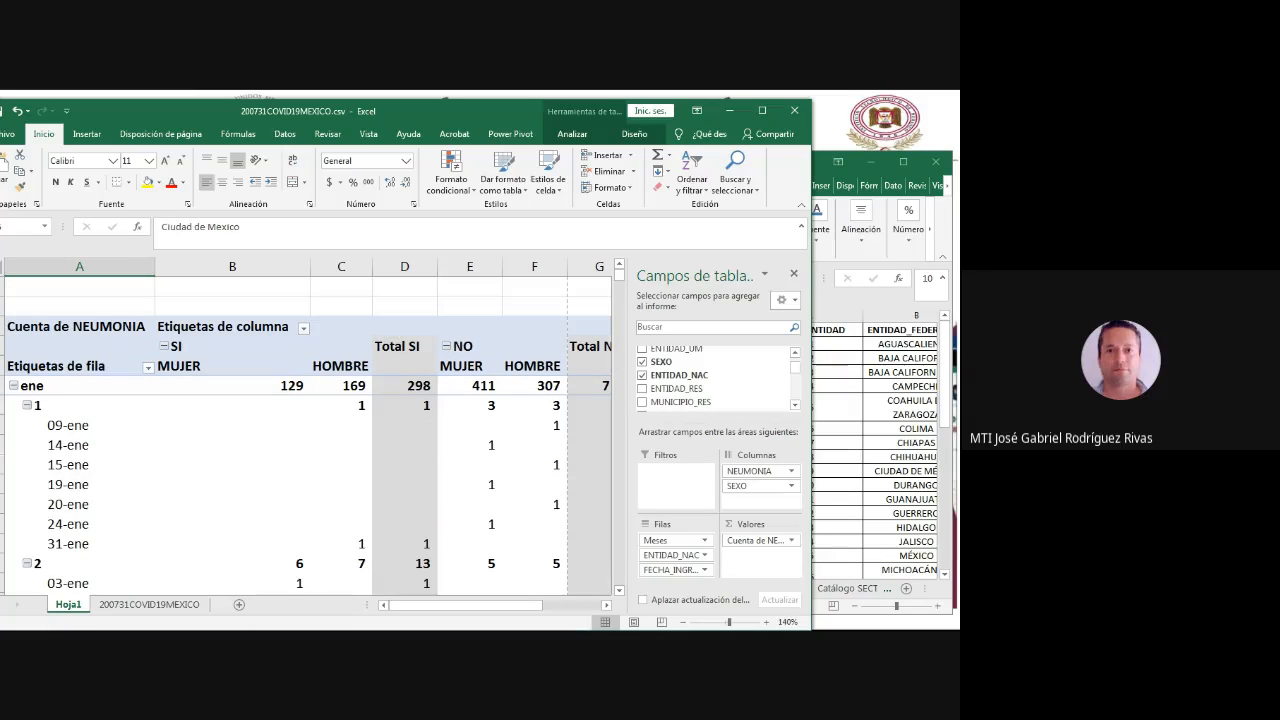
left_click(80, 405)
left_click(900, 485)
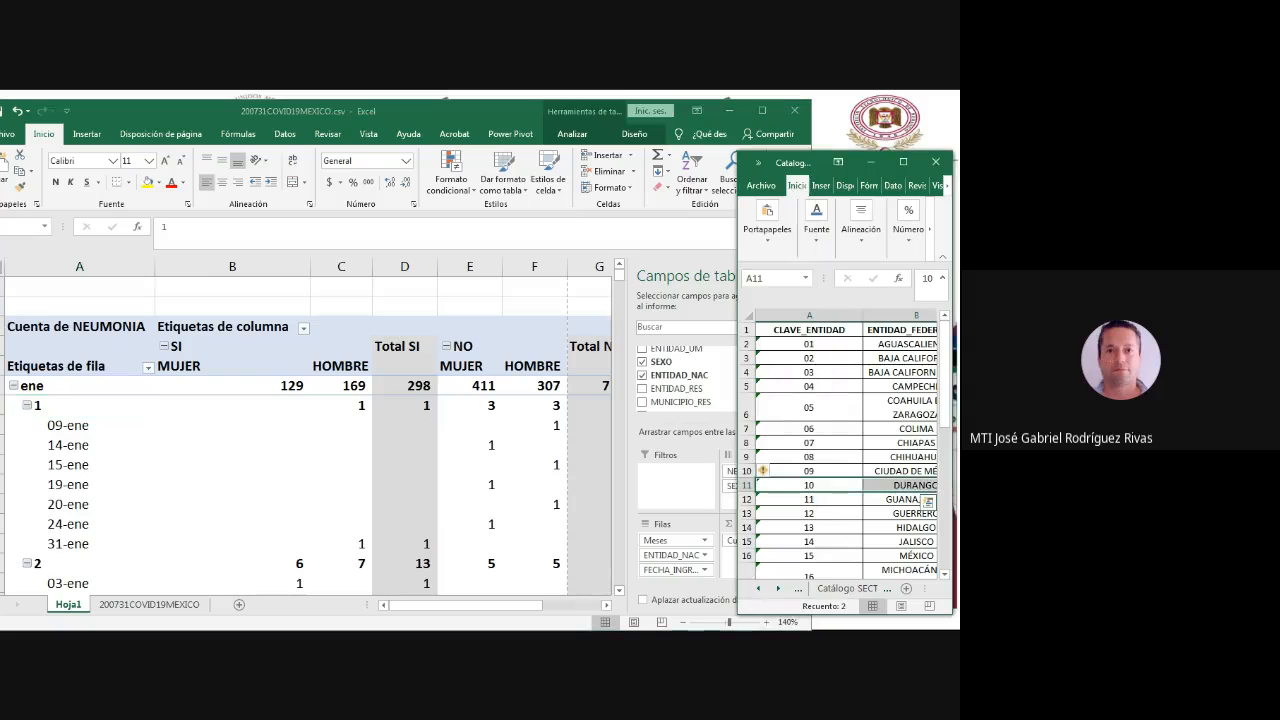
left_click(80, 405)
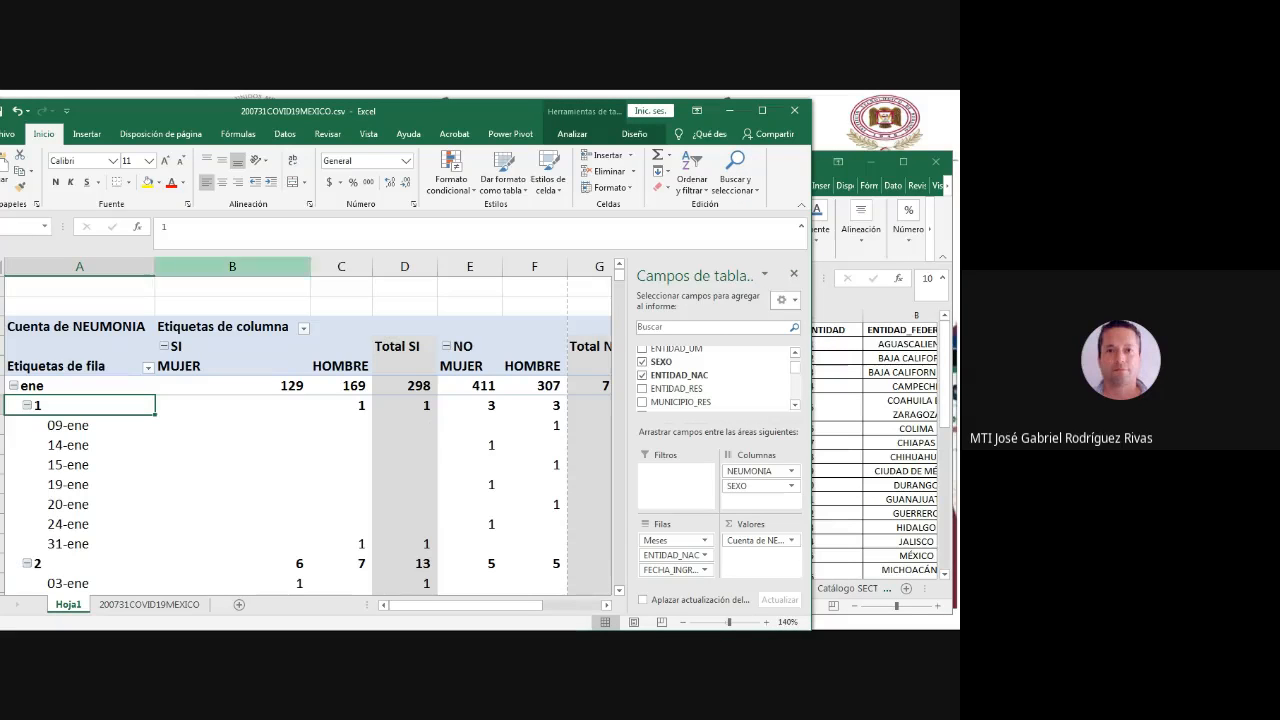
left_click_drag(172, 227, 158, 227)
type("A")
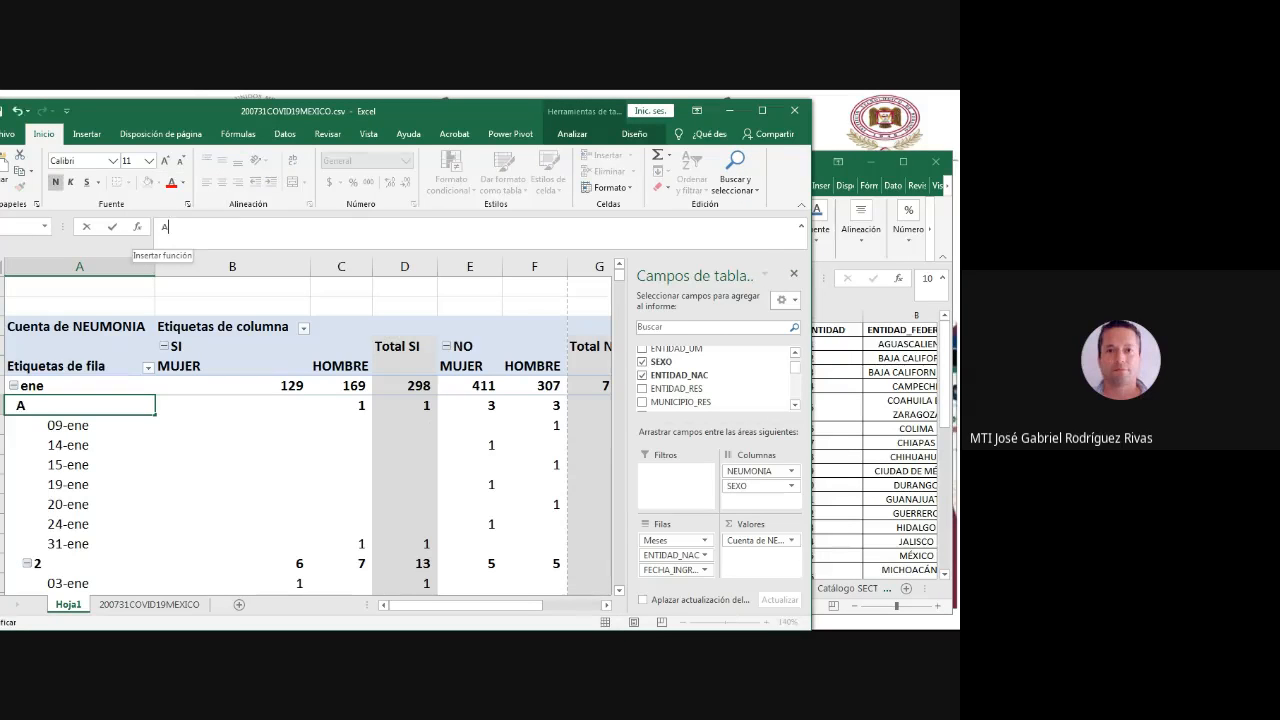
type("guascalientes")
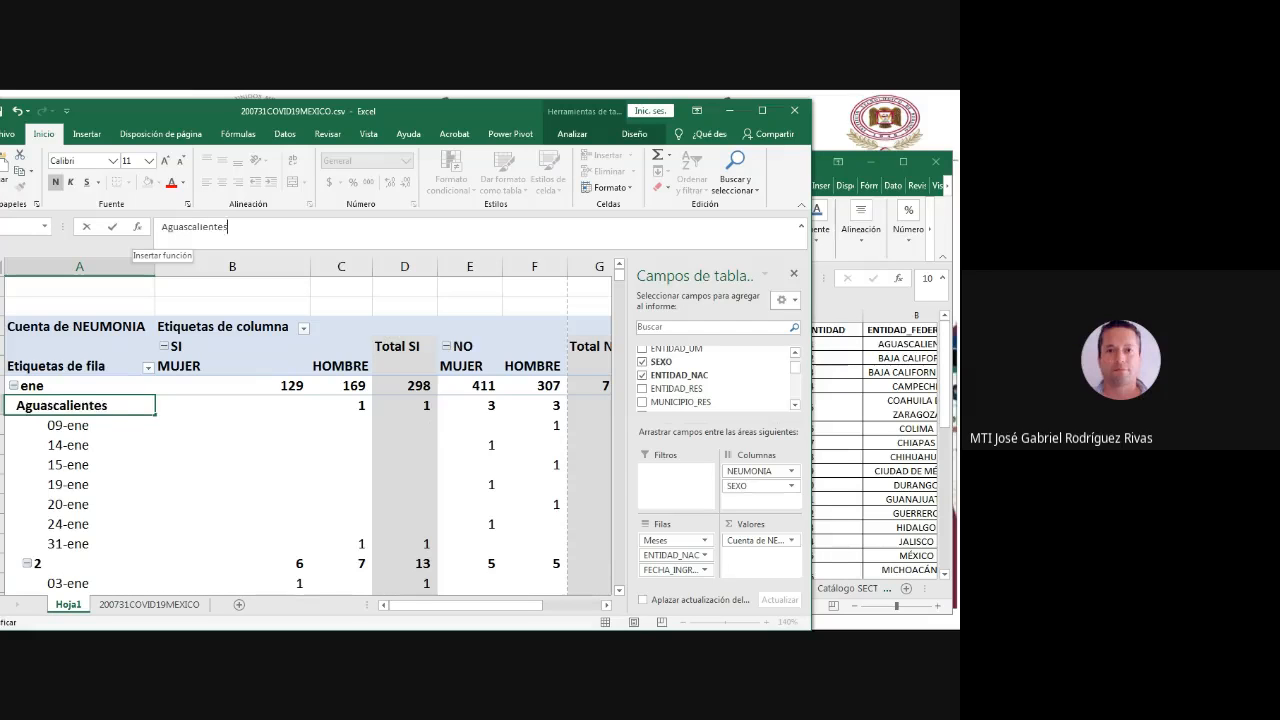
key("Return")
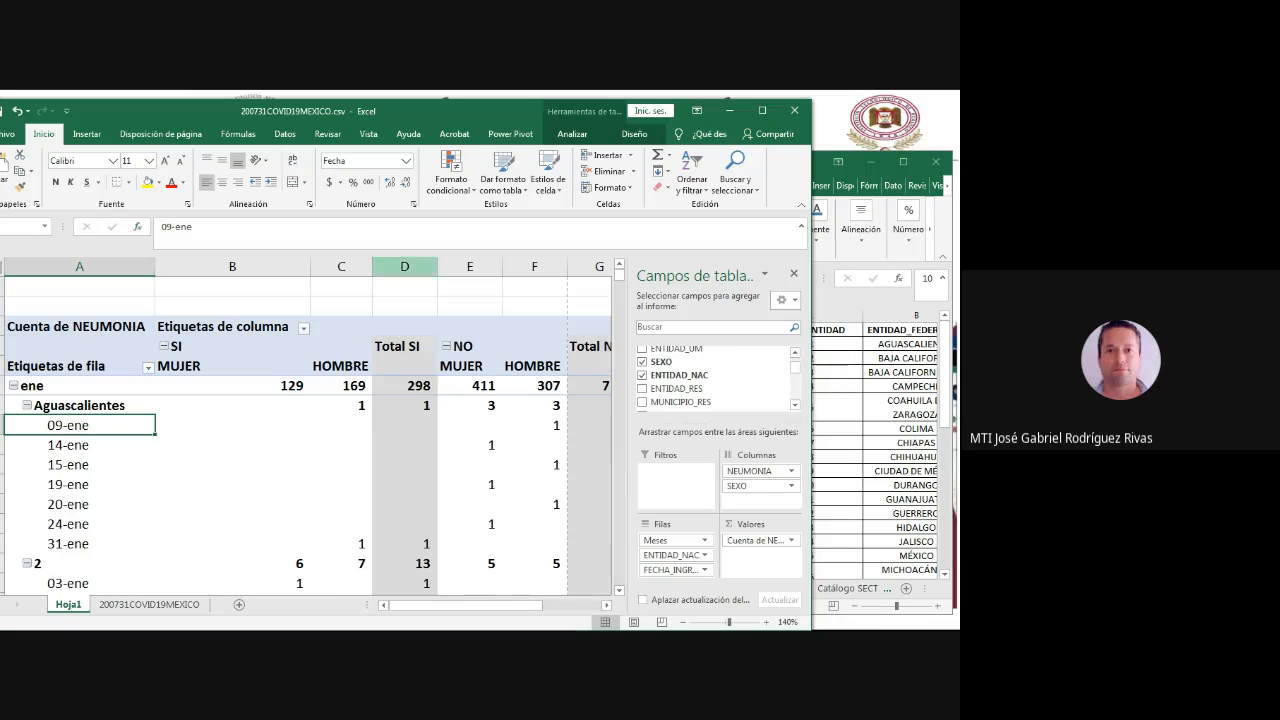
- Rename the ENTIDAD_NAC row label 2 under ene as Baja California
left_click(40, 563)
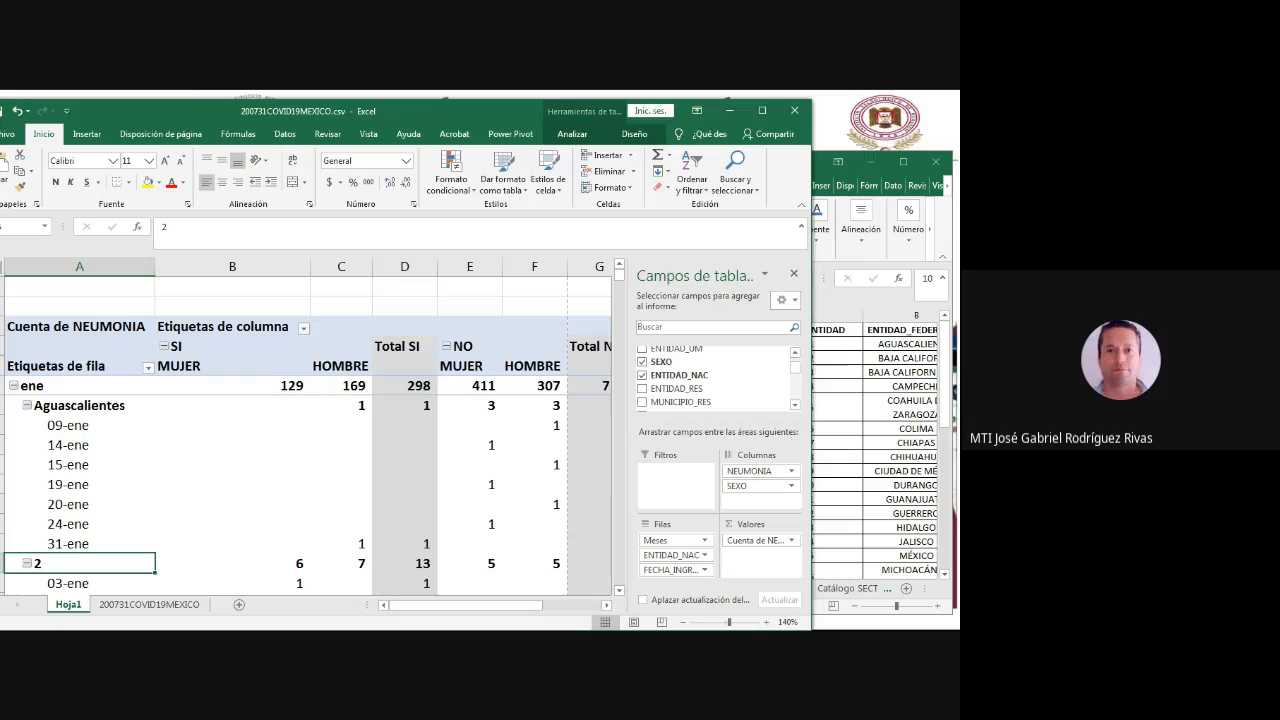
double_click(164, 227)
type("Ba")
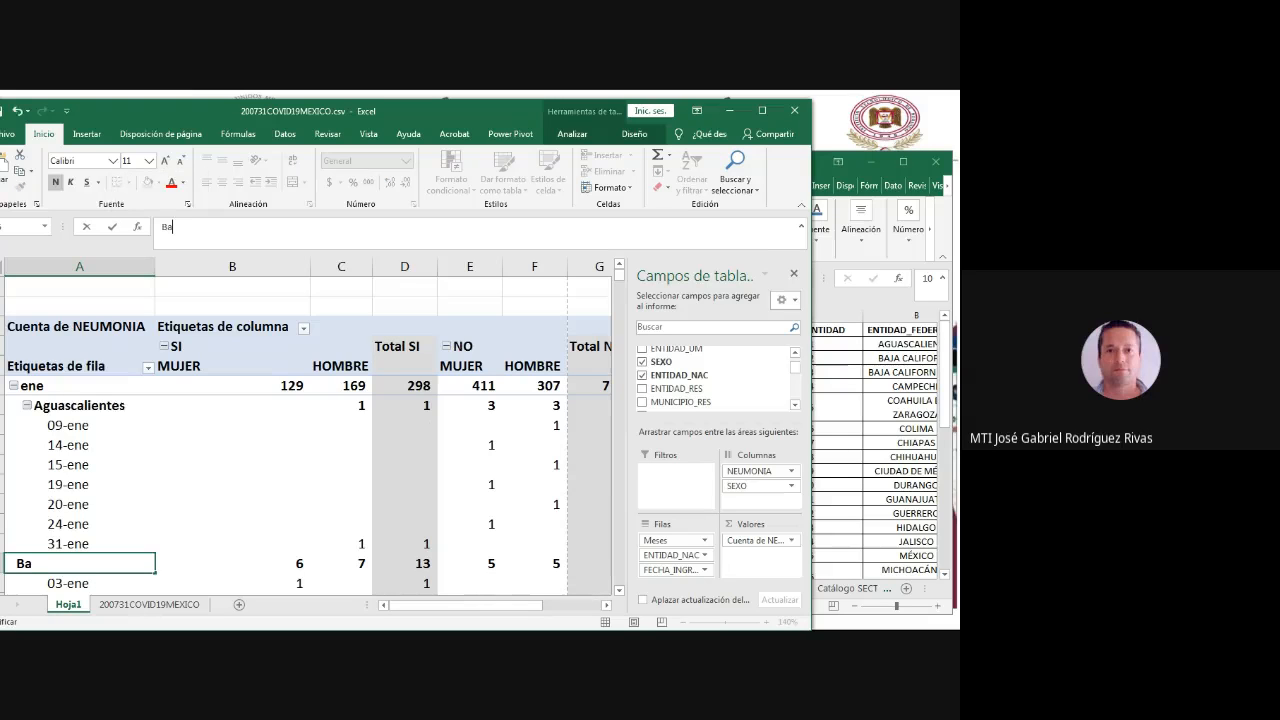
type("ja California")
key("Return")
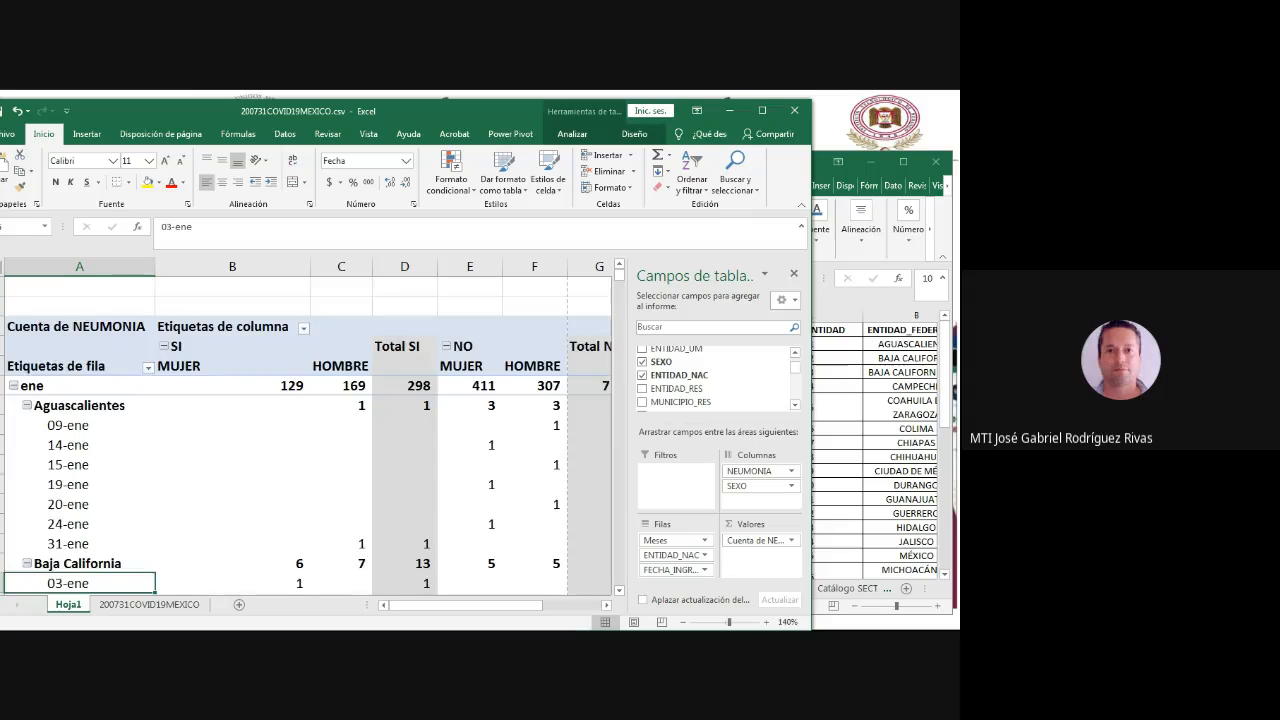
- Copy the Baja California label text and look through the entity codes and names in the Catalogos_0412.xlsx window
scroll(300, 430, "down", 2)
left_click(80, 440)
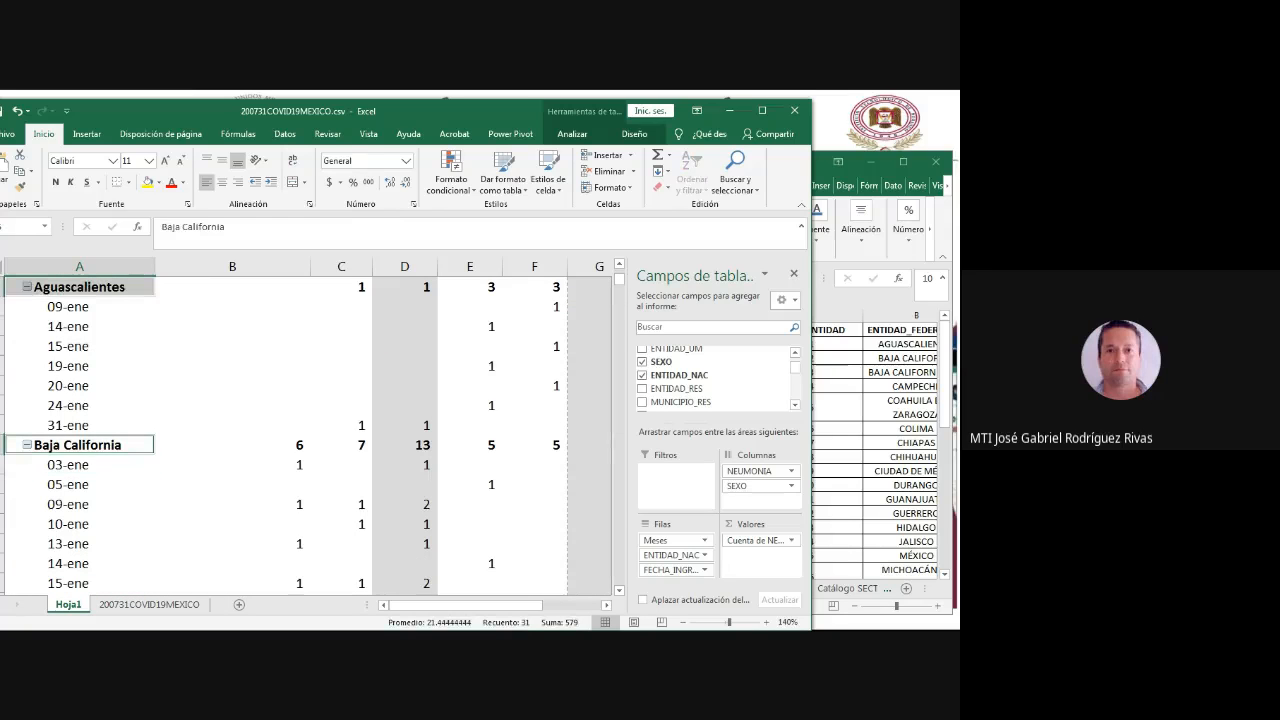
left_click_drag(228, 227, 160, 227)
key("ctrl+c")
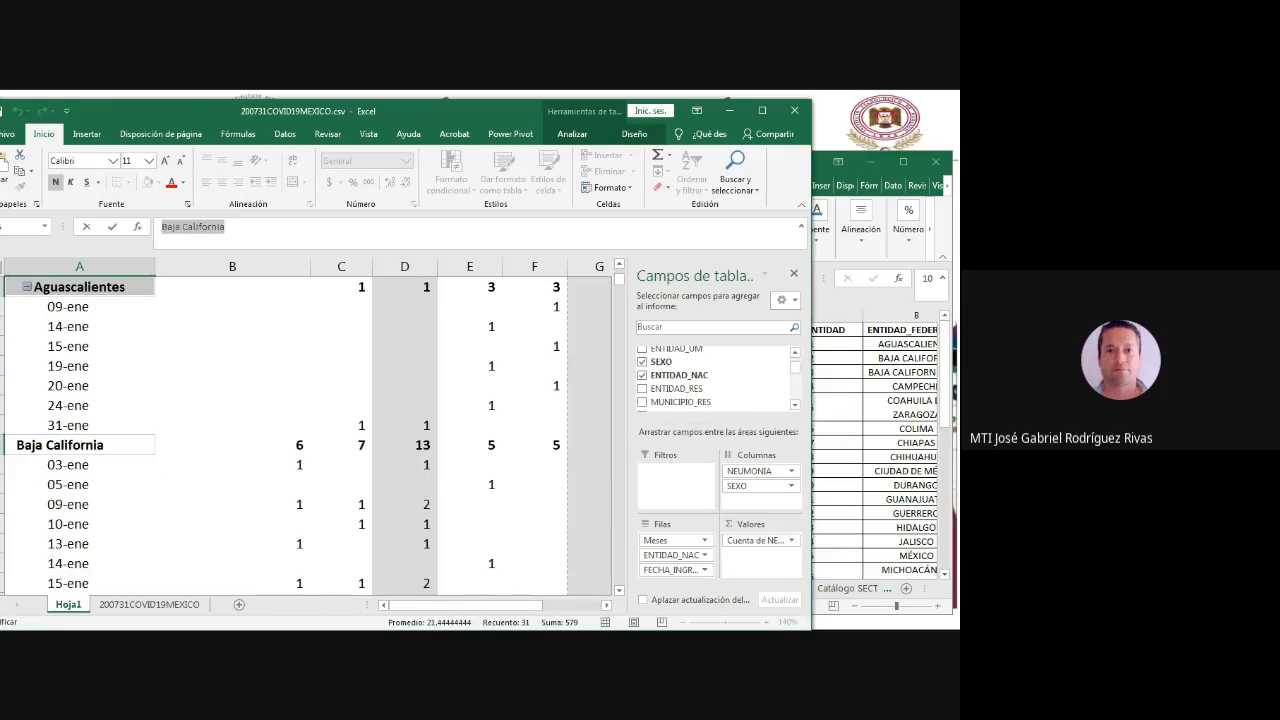
left_click(890, 440)
scroll(890, 440, "down", 4)
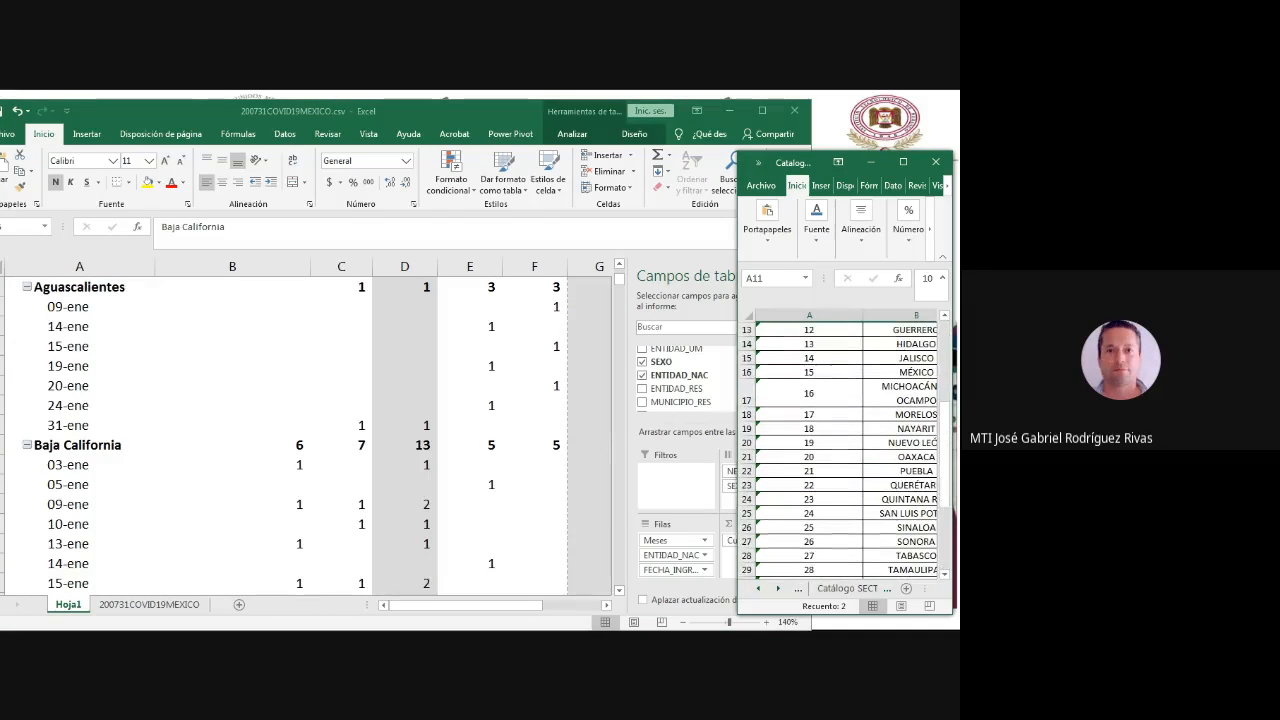
left_click(905, 358)
scroll(850, 450, "up", 4)
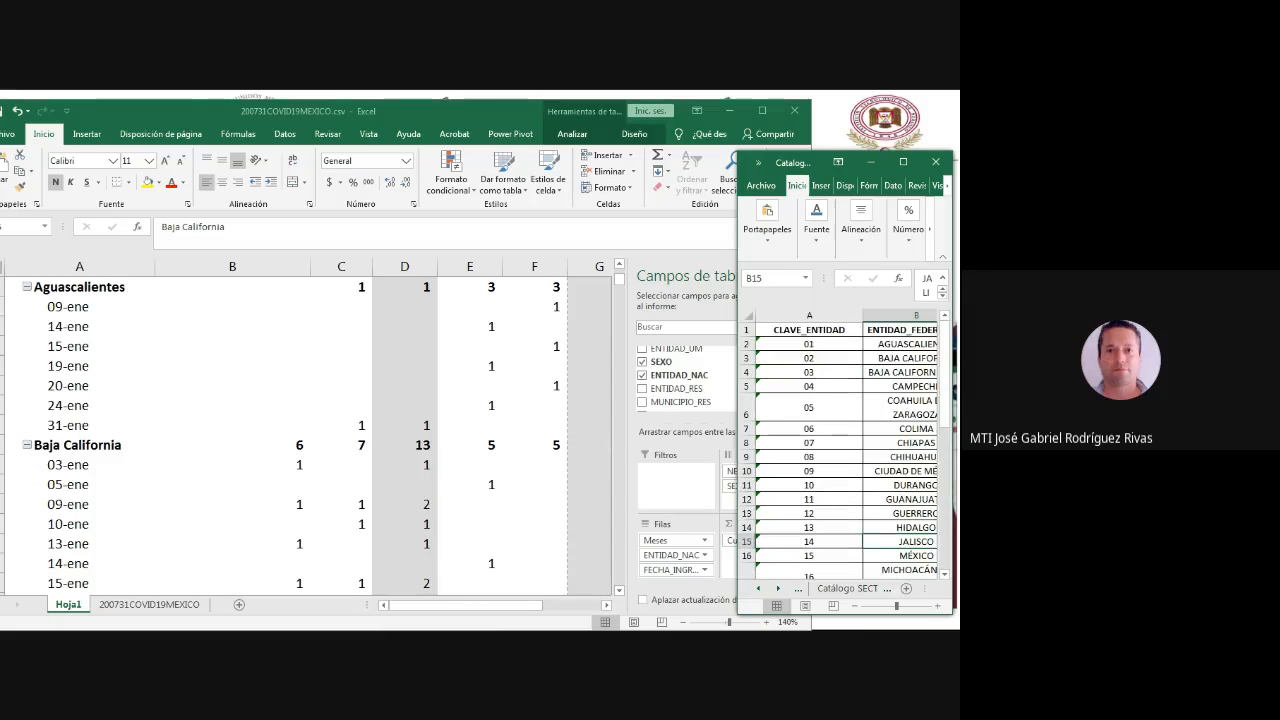
- Back in the pivot workbook, rename the ENTIDAD_NAC row label 3 under ene as Baja California Sur, reusing the copied text
left_click(450, 440)
scroll(450, 440, "down", 8)
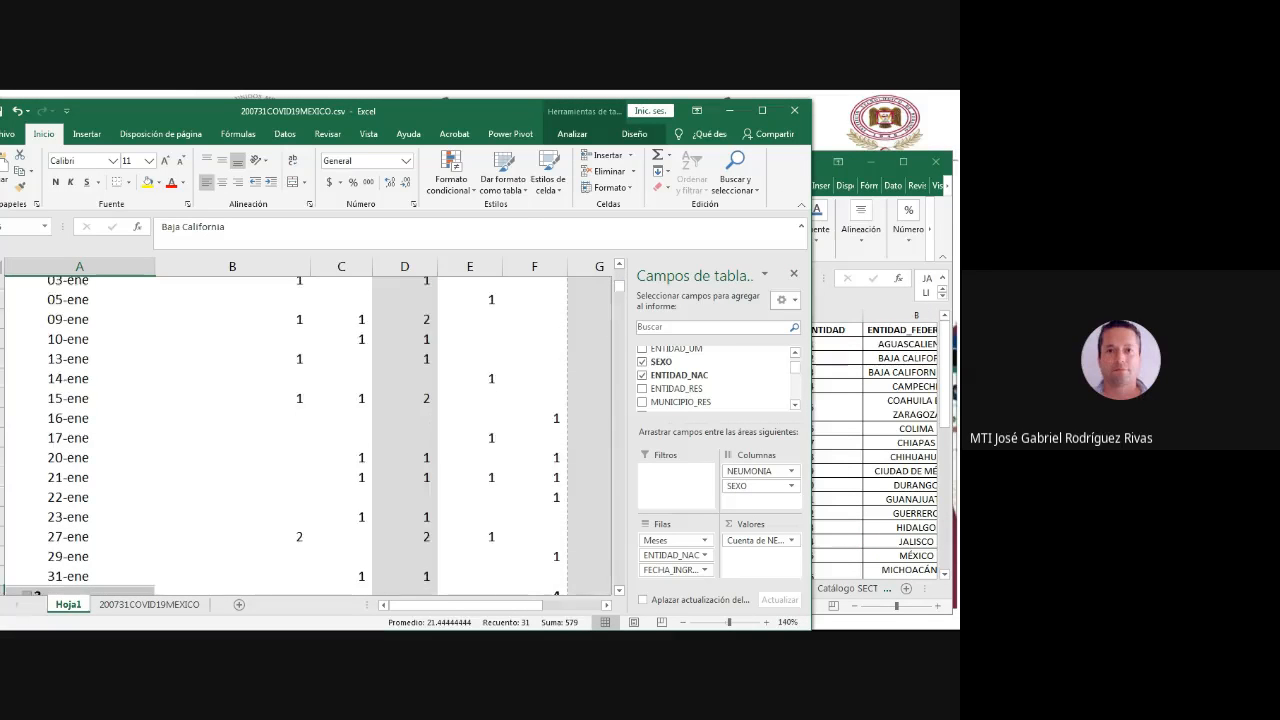
left_click(80, 307)
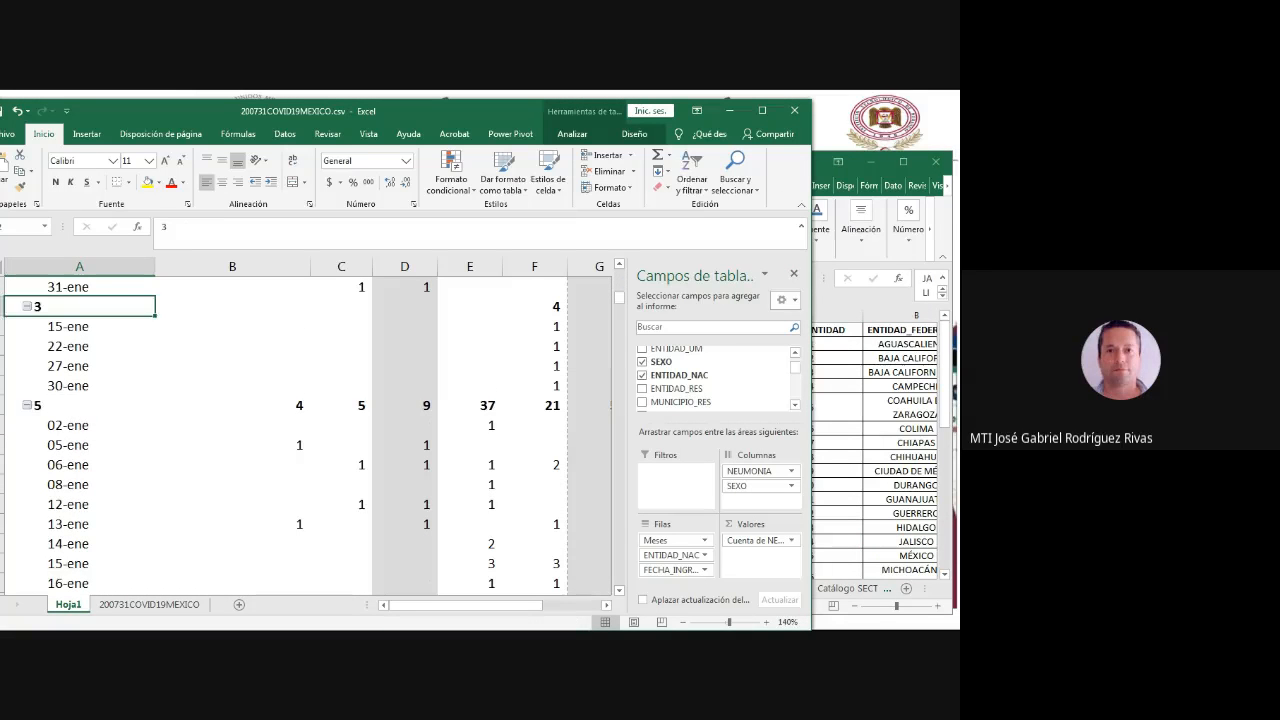
double_click(165, 227)
key("ctrl+v")
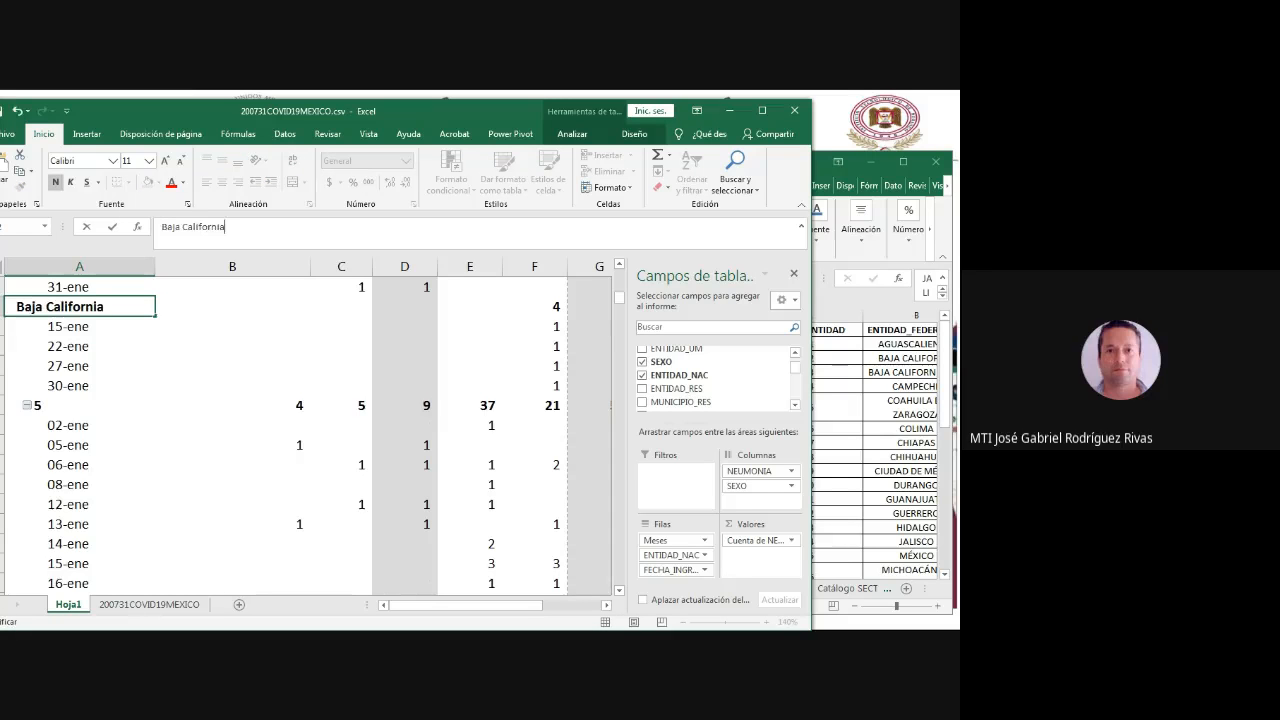
type("Sur")
key("Return")
- Check the catalogue for code 05 and rename the ENTIDAD_NAC row label 5 under ene as Coahuila
key("alt+Tab")
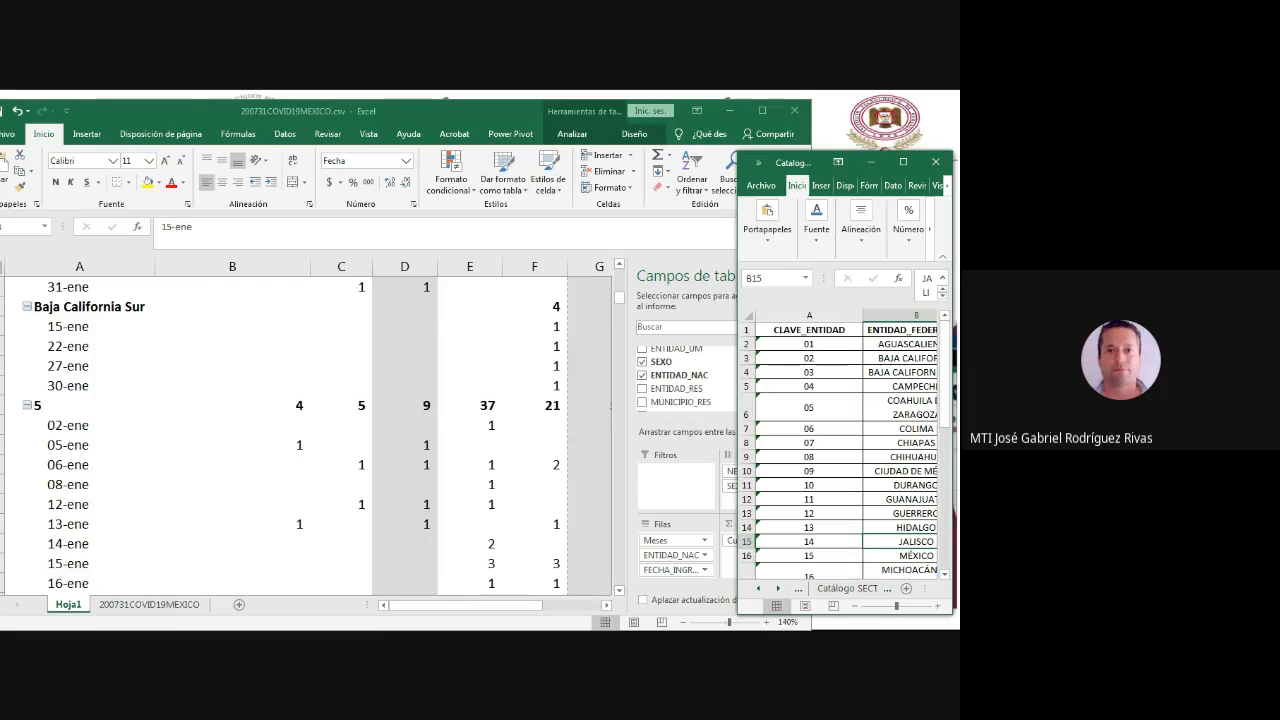
key("alt+Tab")
left_click(80, 405)
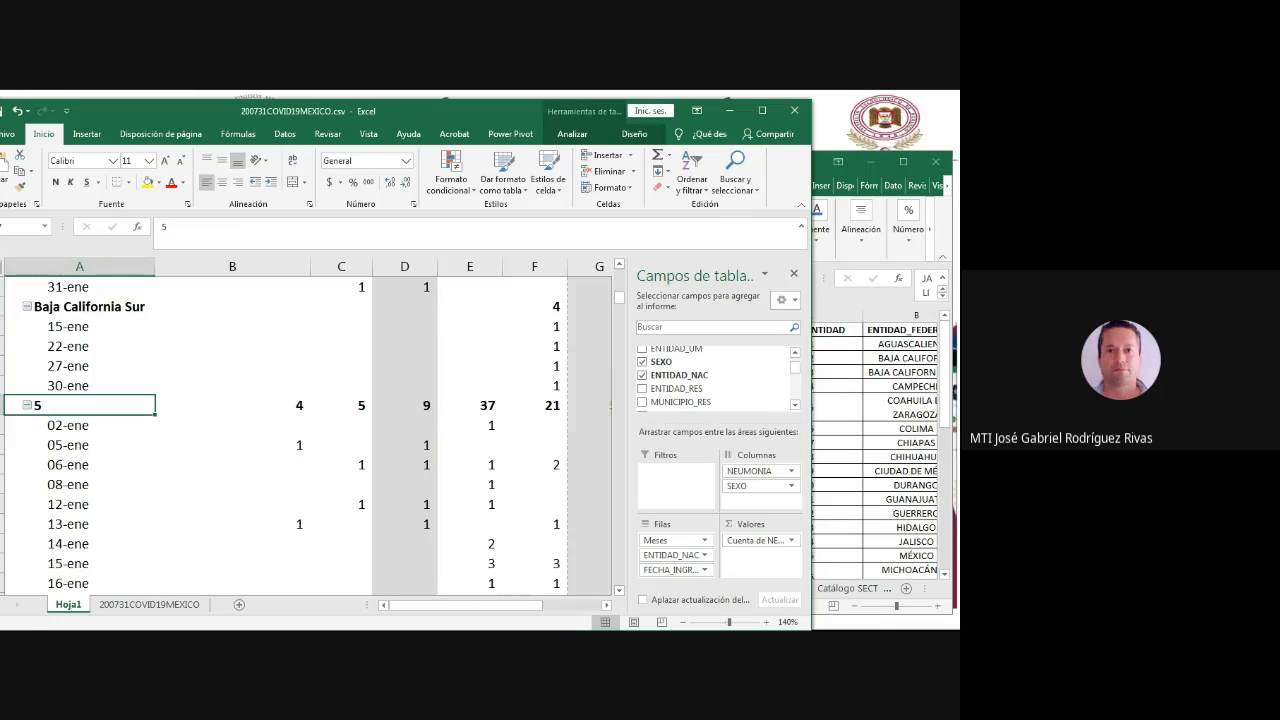
type("Coa")
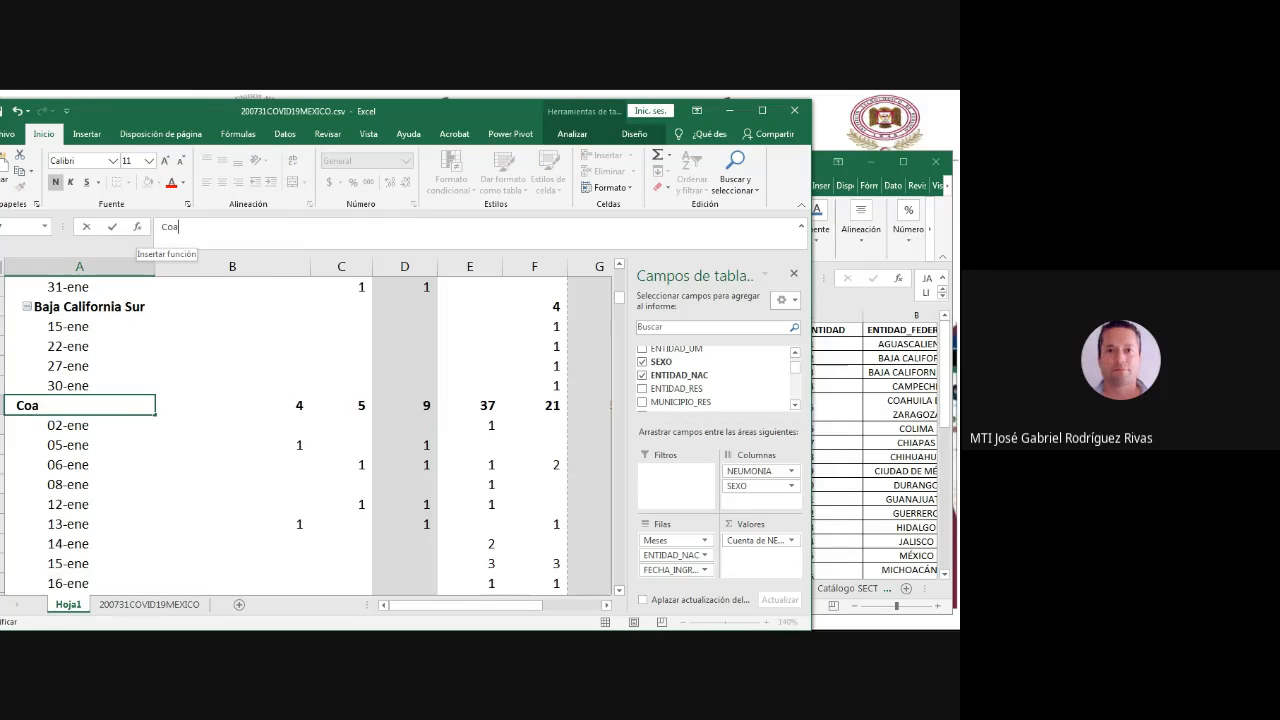
type("huila")
key("Return")
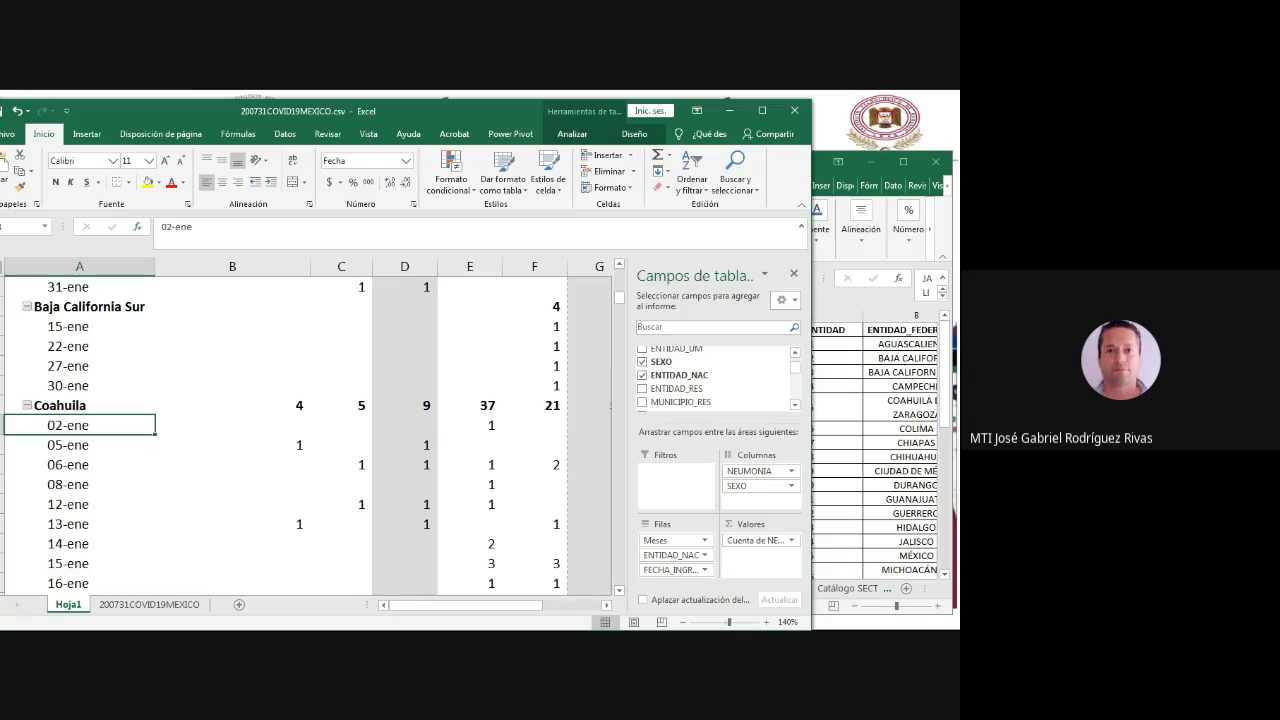
- Collapse the Coahuila, Baja California Sur, Aguascalientes and Baja California groups under ene, maximizing the pivot workbook window
left_click(27, 405)
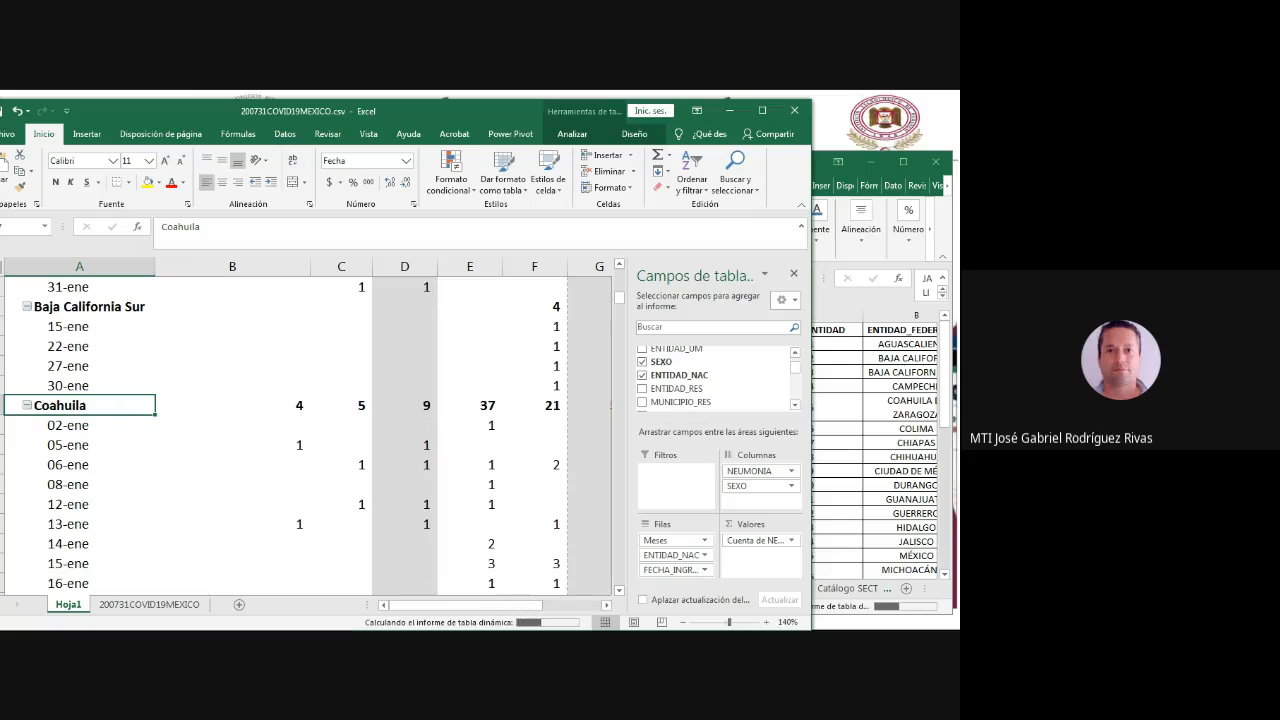
left_click(27, 307)
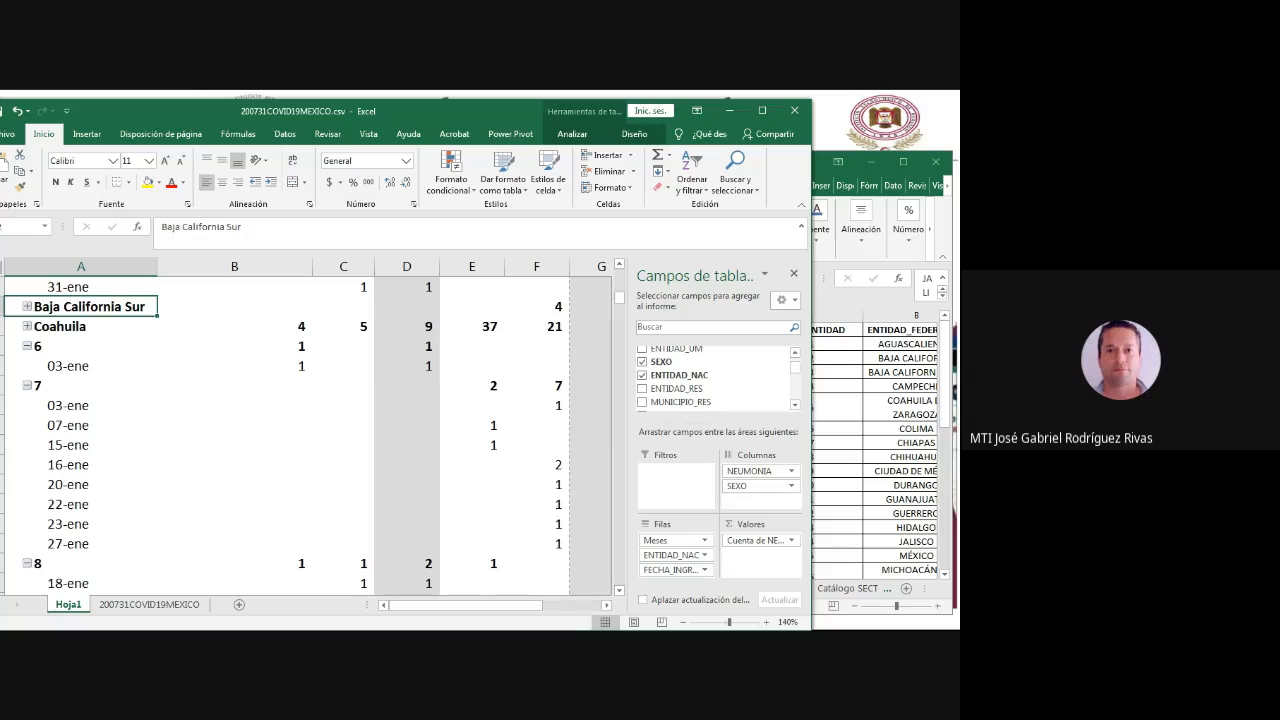
scroll(300, 440, "up", 12)
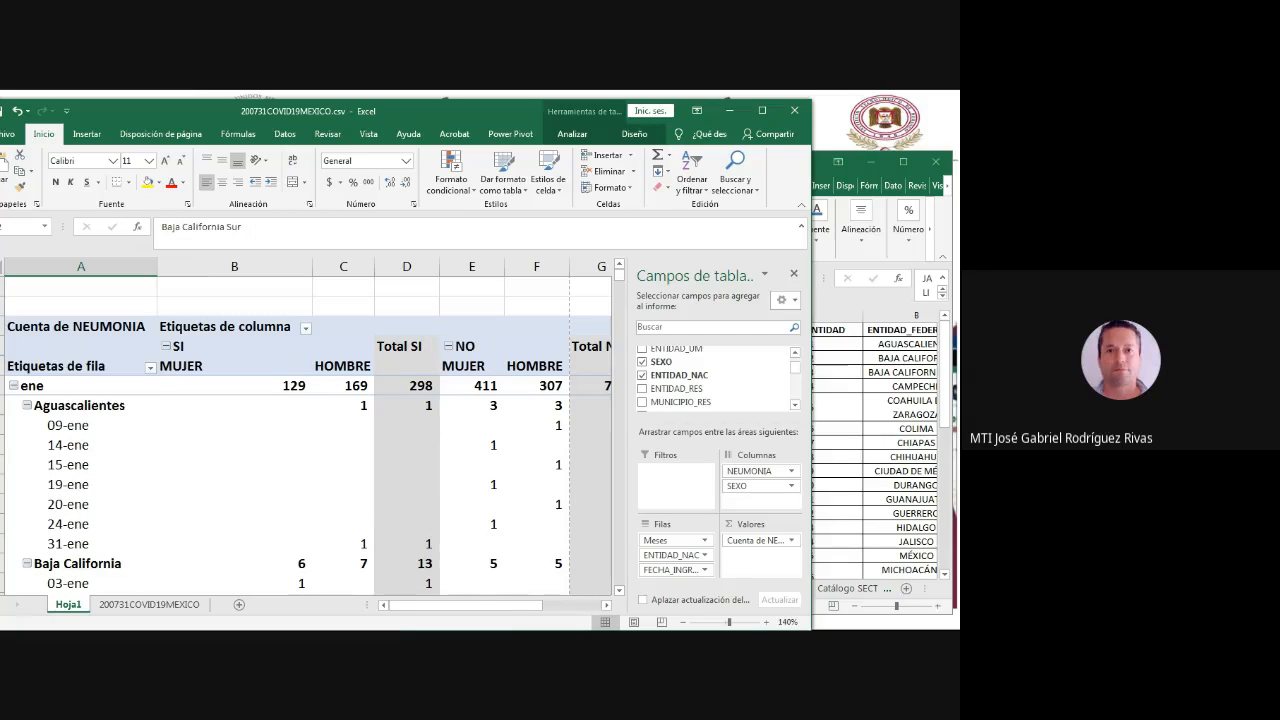
left_click(27, 405)
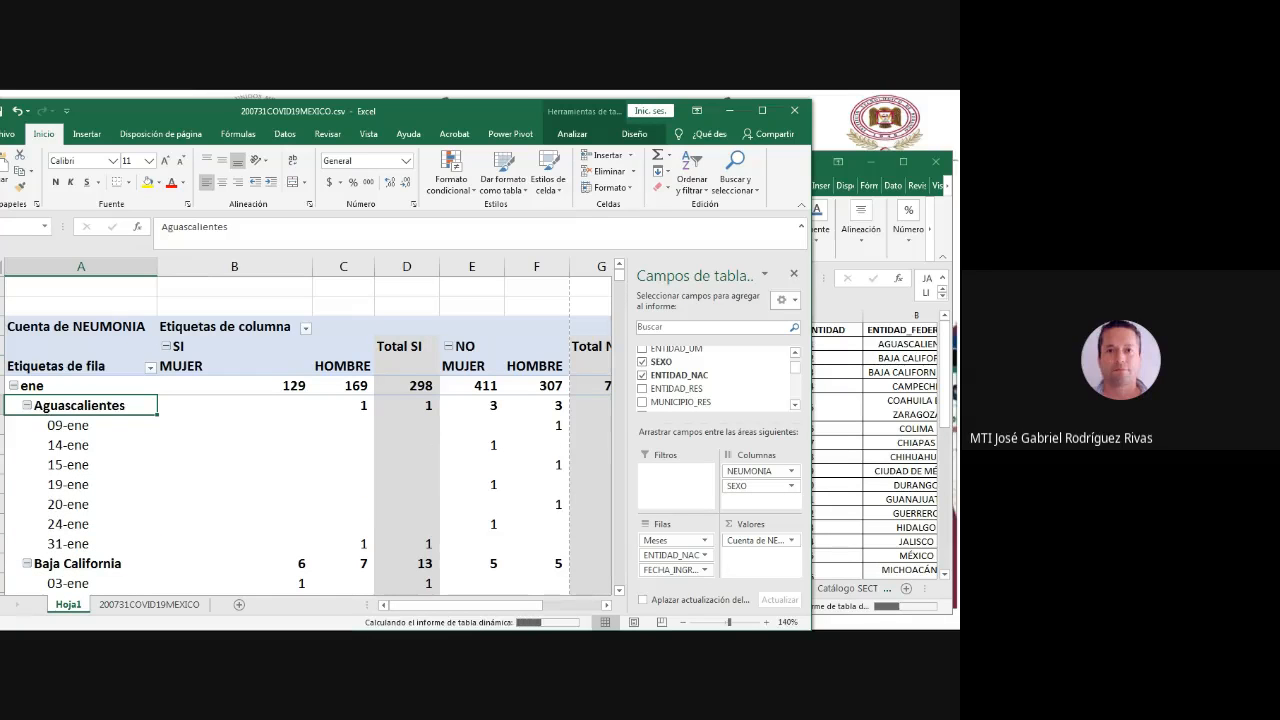
left_click(762, 111)
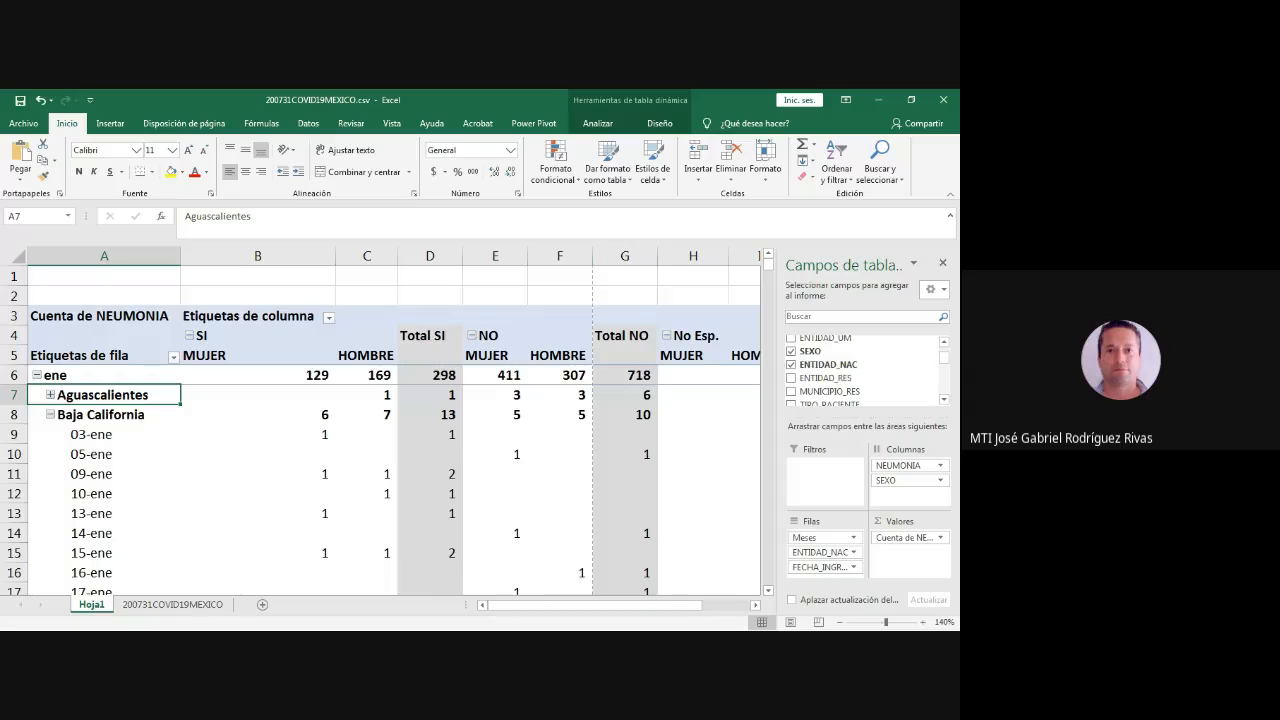
left_click(50, 415)
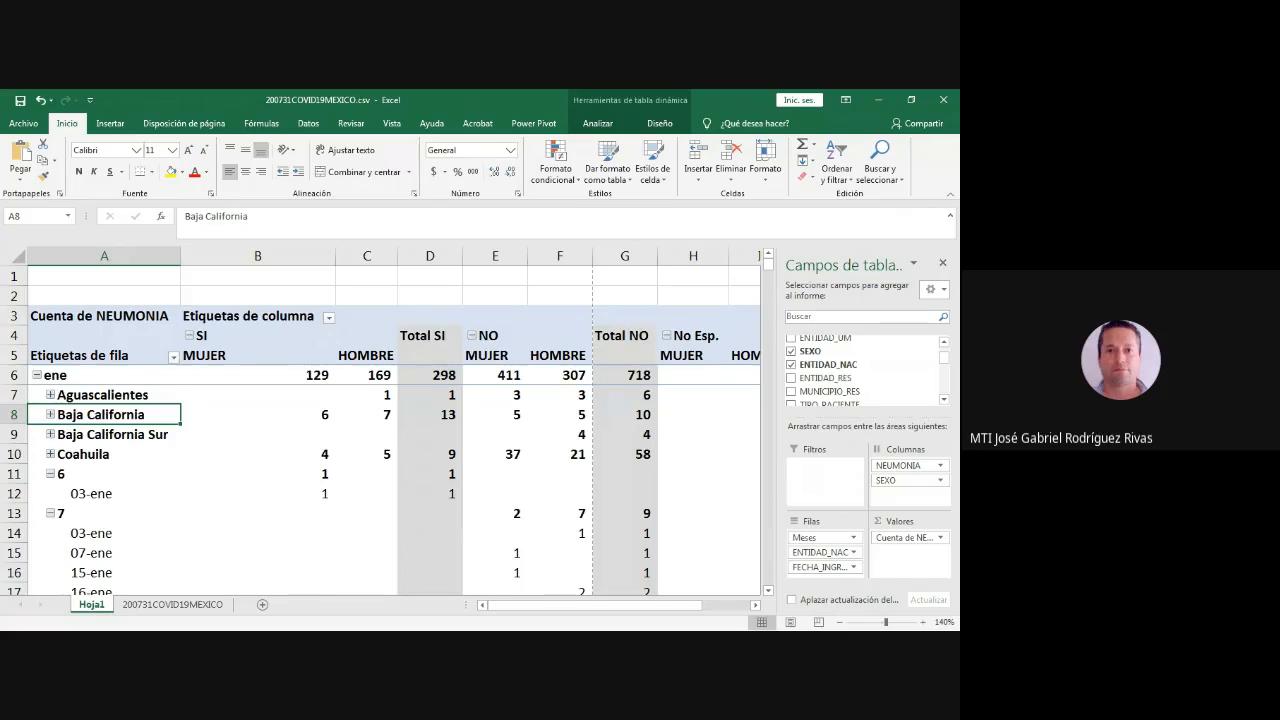
- Collapse the date rows of ENTIDAD_NAC groups 6 and 7 under ene
left_click(66, 395)
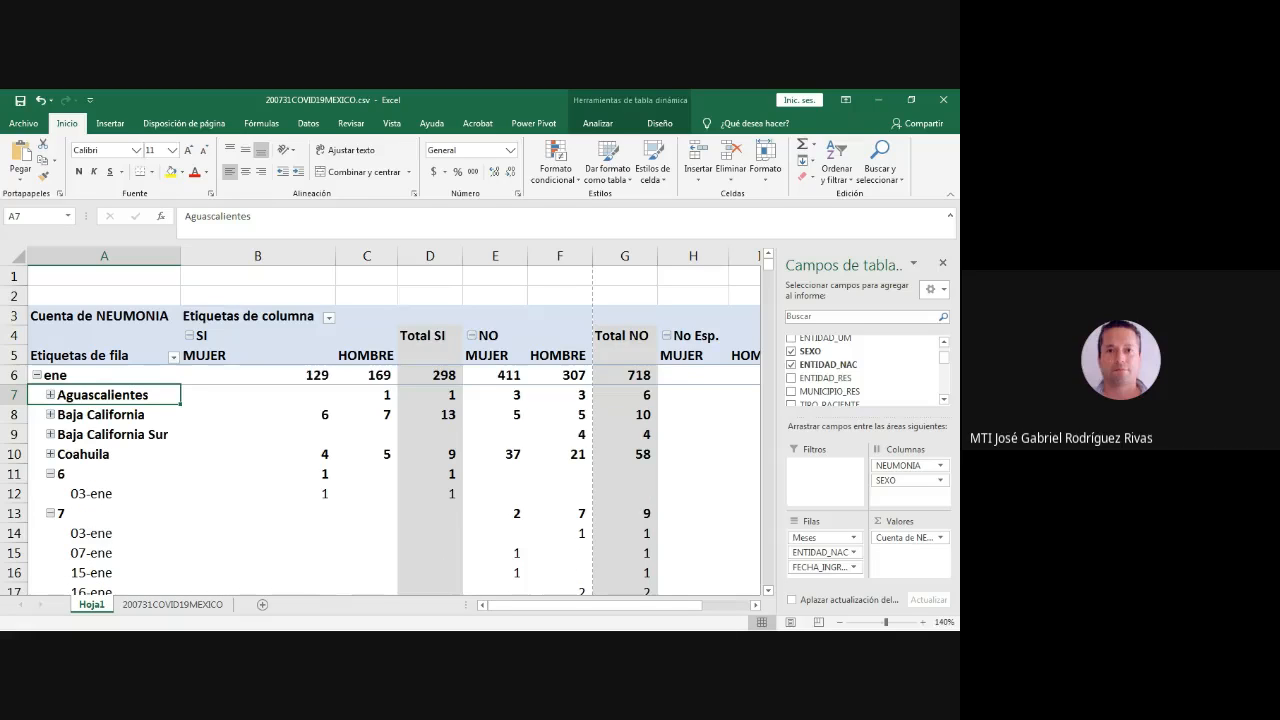
left_click(60, 474)
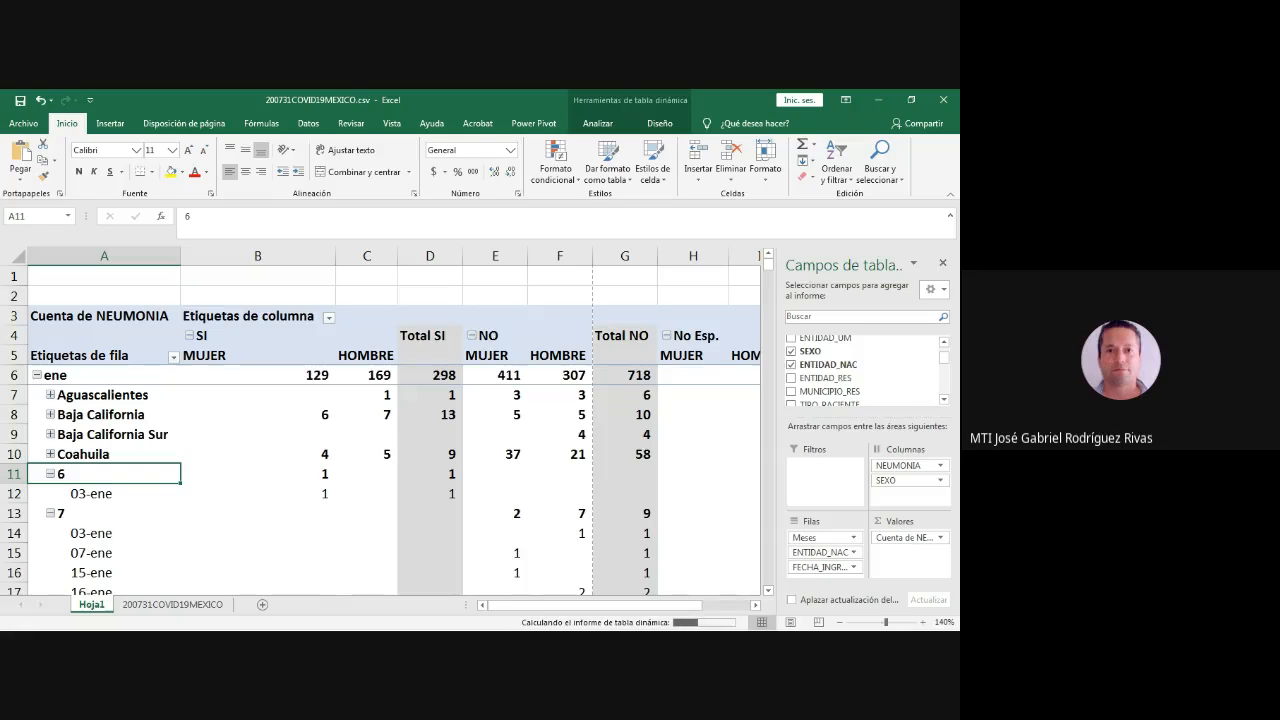
scroll(380, 430, "down", 1)
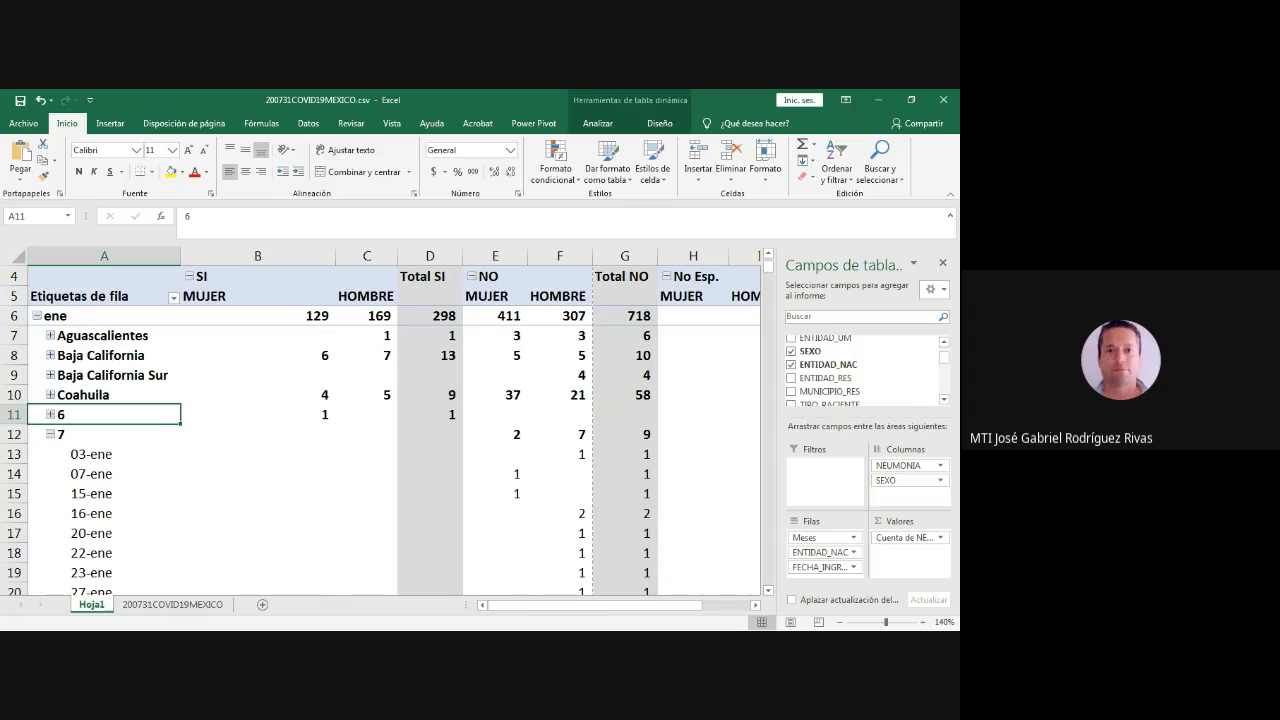
left_click(50, 434)
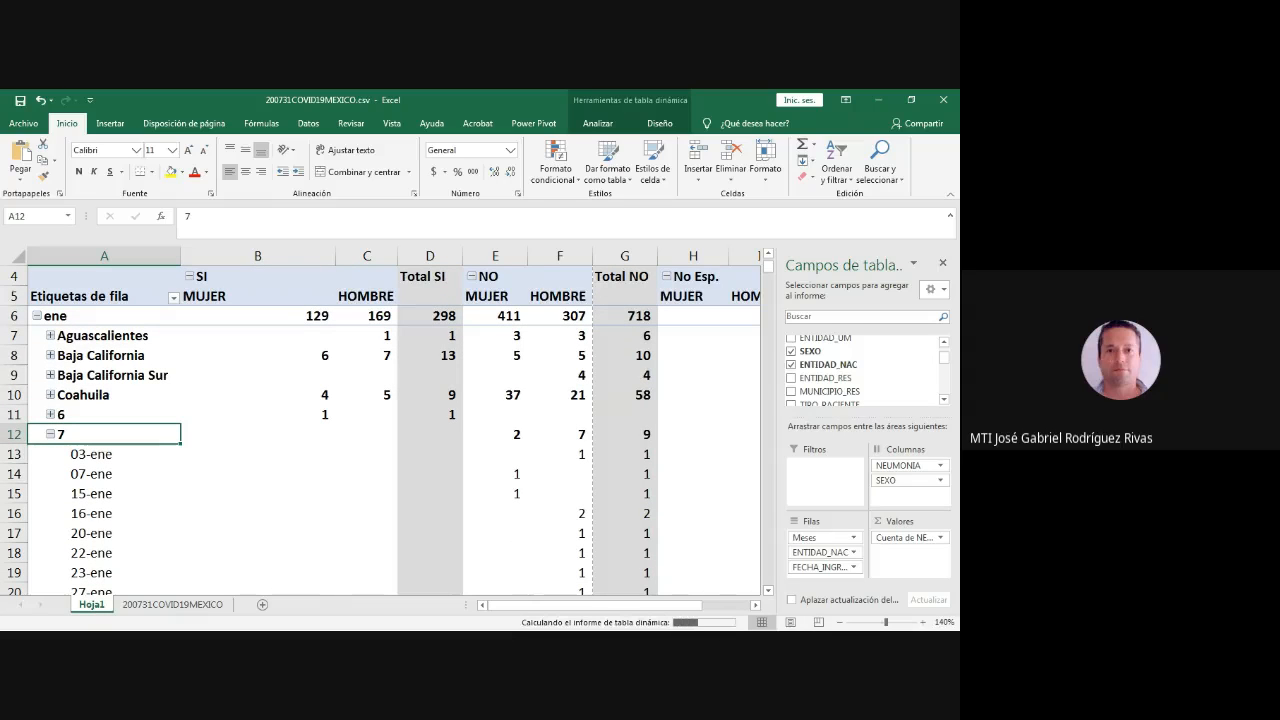
- Select the 04-ene row under Durango, from its date label through the NO HOMBRE count (A19:F19)
scroll(380, 430, "down", 3)
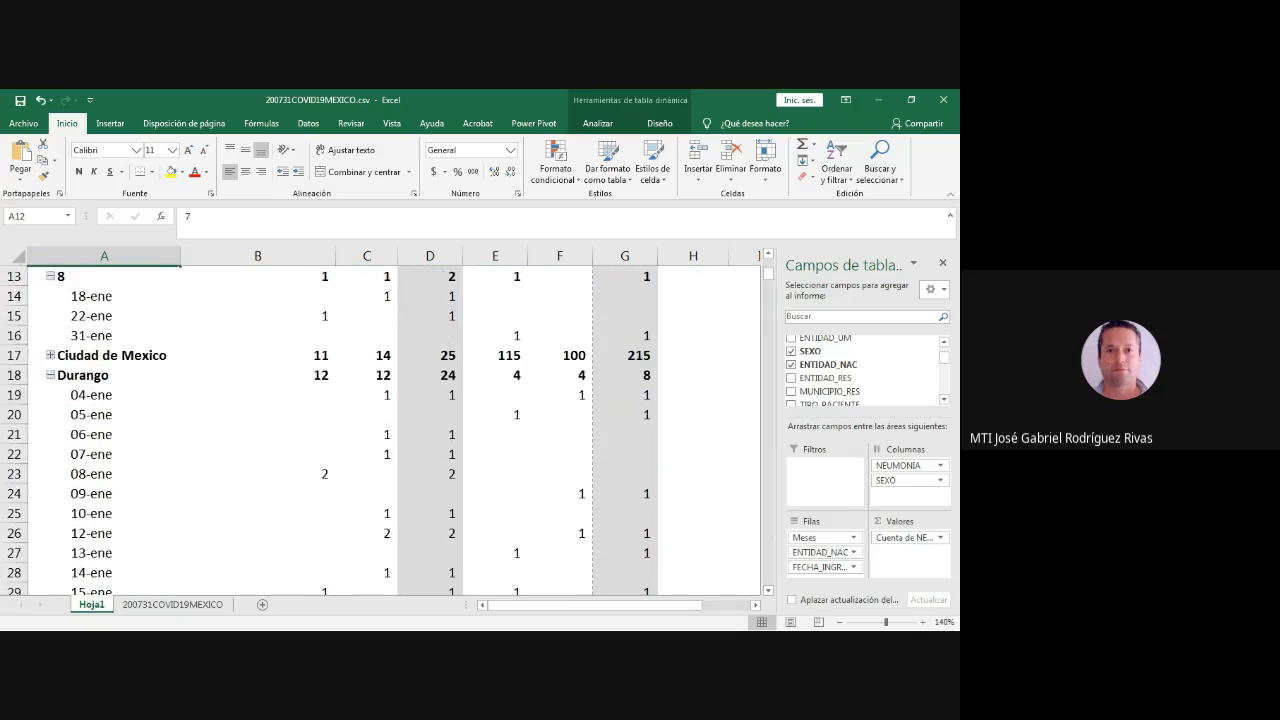
scroll(380, 430, "down", 1)
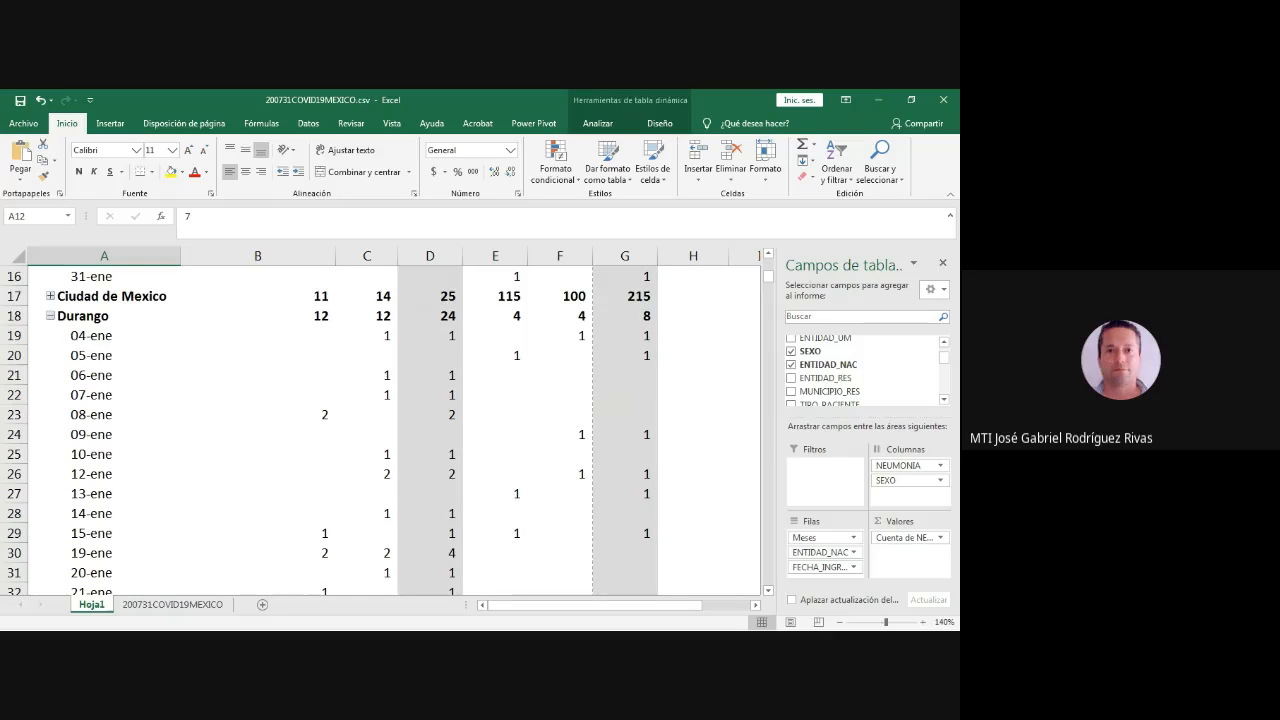
left_click_drag(90, 335, 560, 335)
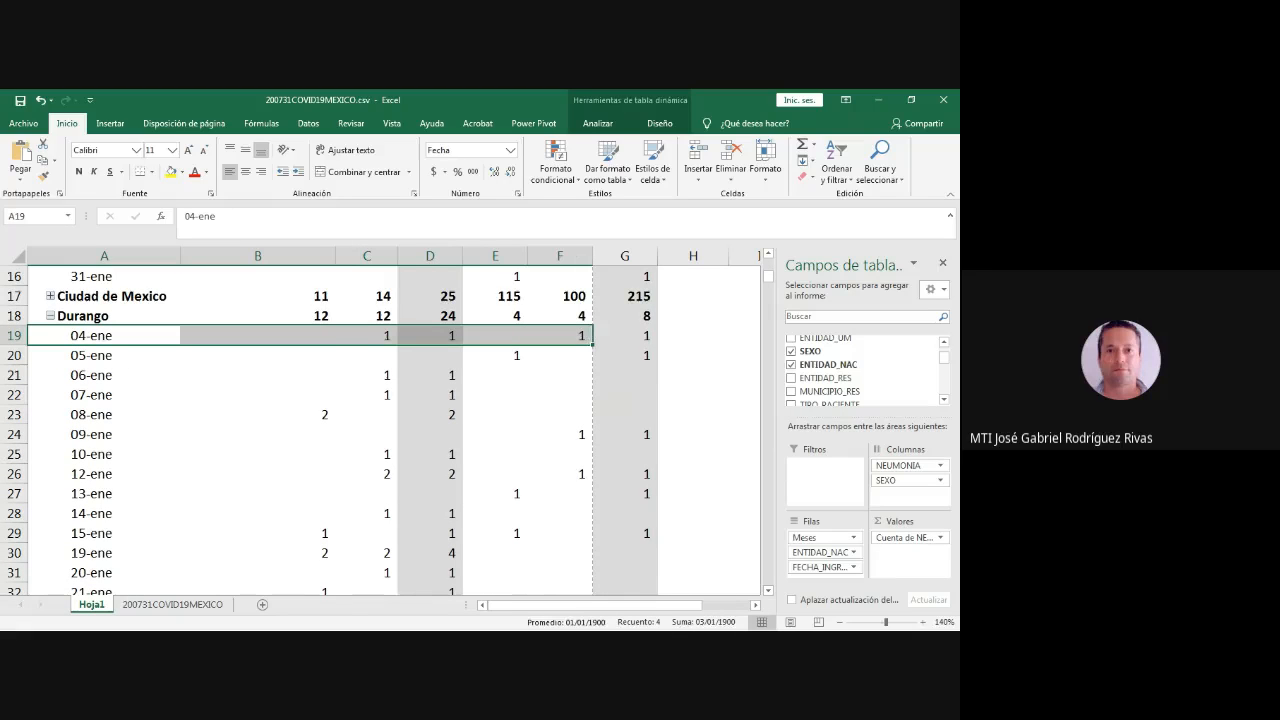
- Show the source data on the 200731COVID19MEXICO sheet
key("alt+Tab")
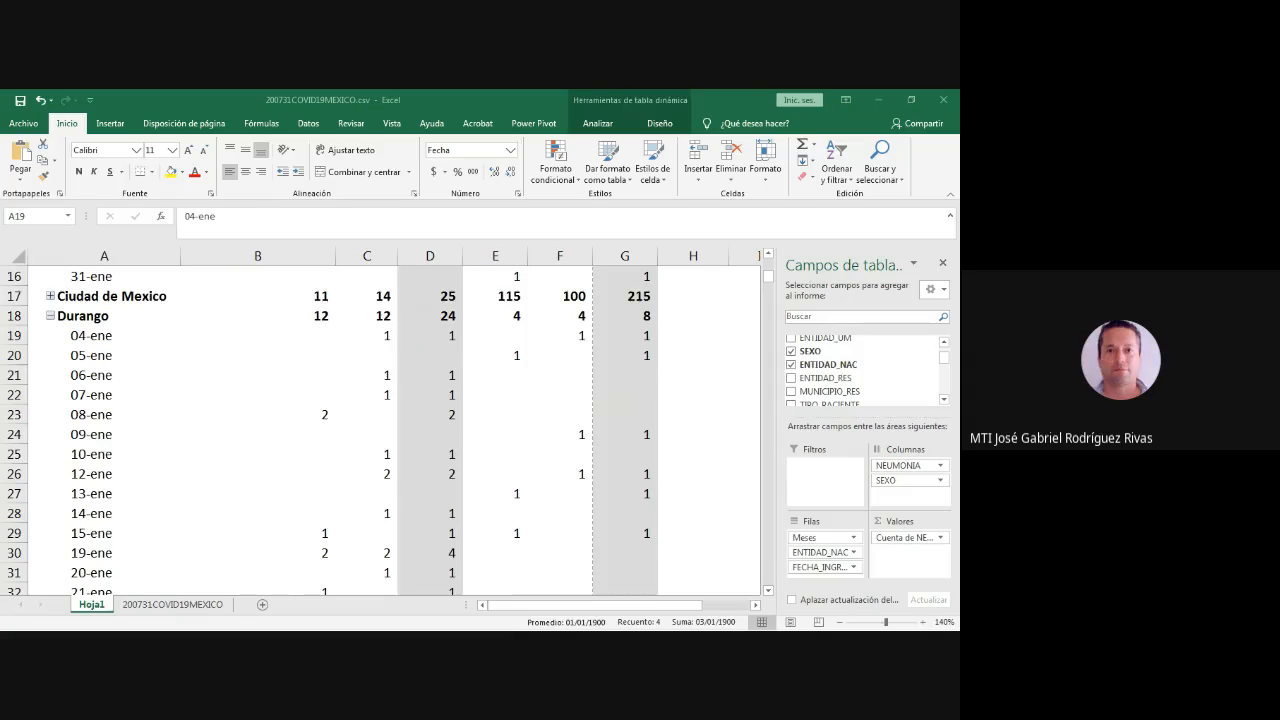
key("alt+Tab")
key("ctrl+Page_Down")
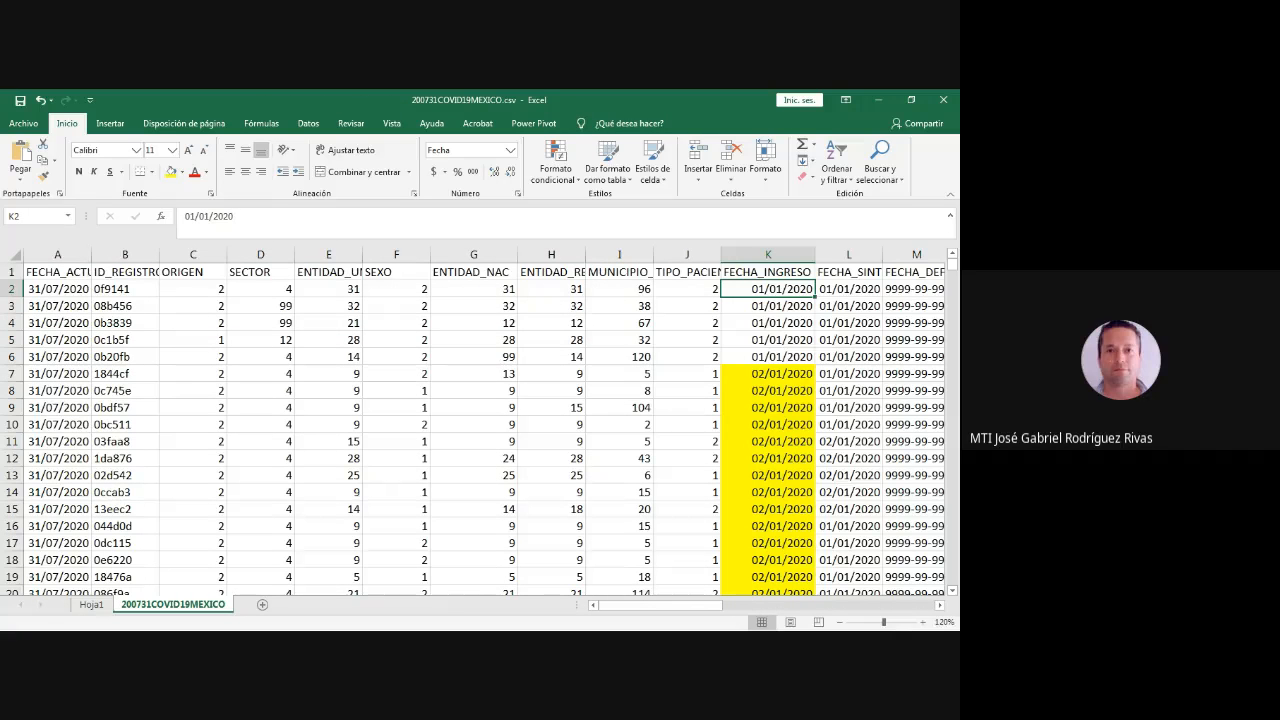
- Remove the yellow fill from the 02/01/2020 dates in the FECHA_INGRESO column (K7:K22)
scroll(442, 391, "right", 4)
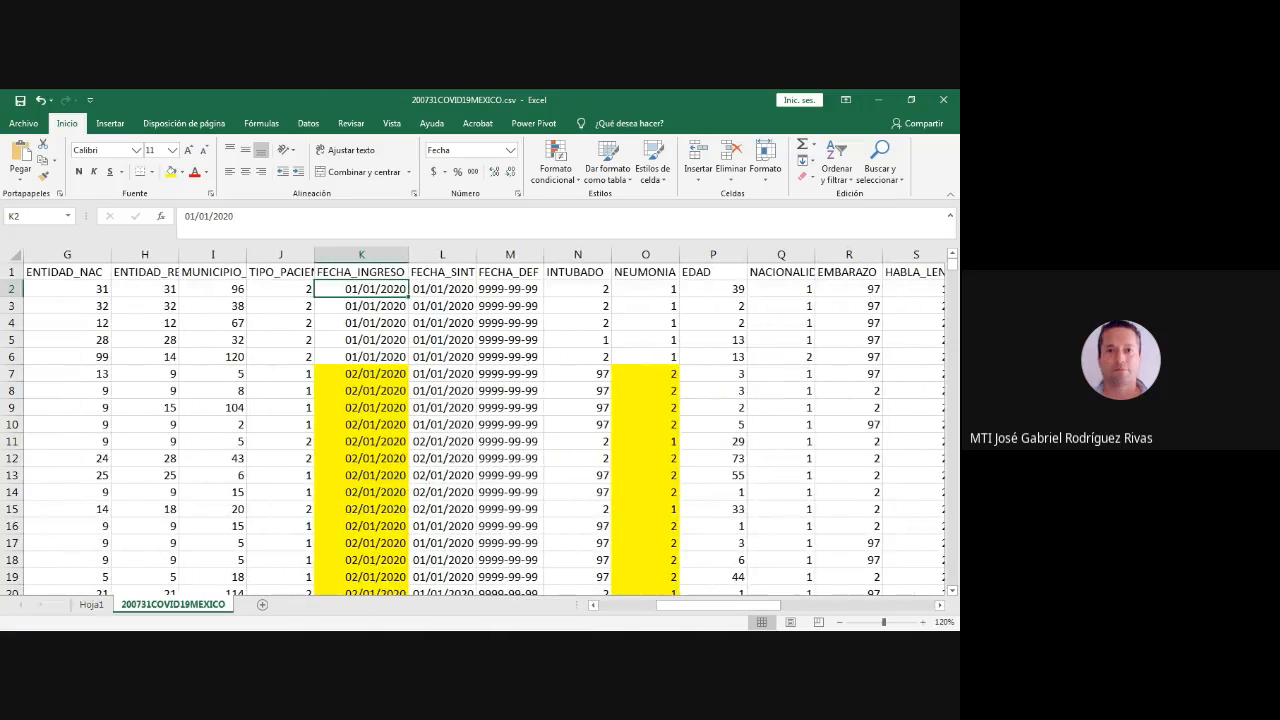
left_click(442, 391)
scroll(473, 429, "down", 1)
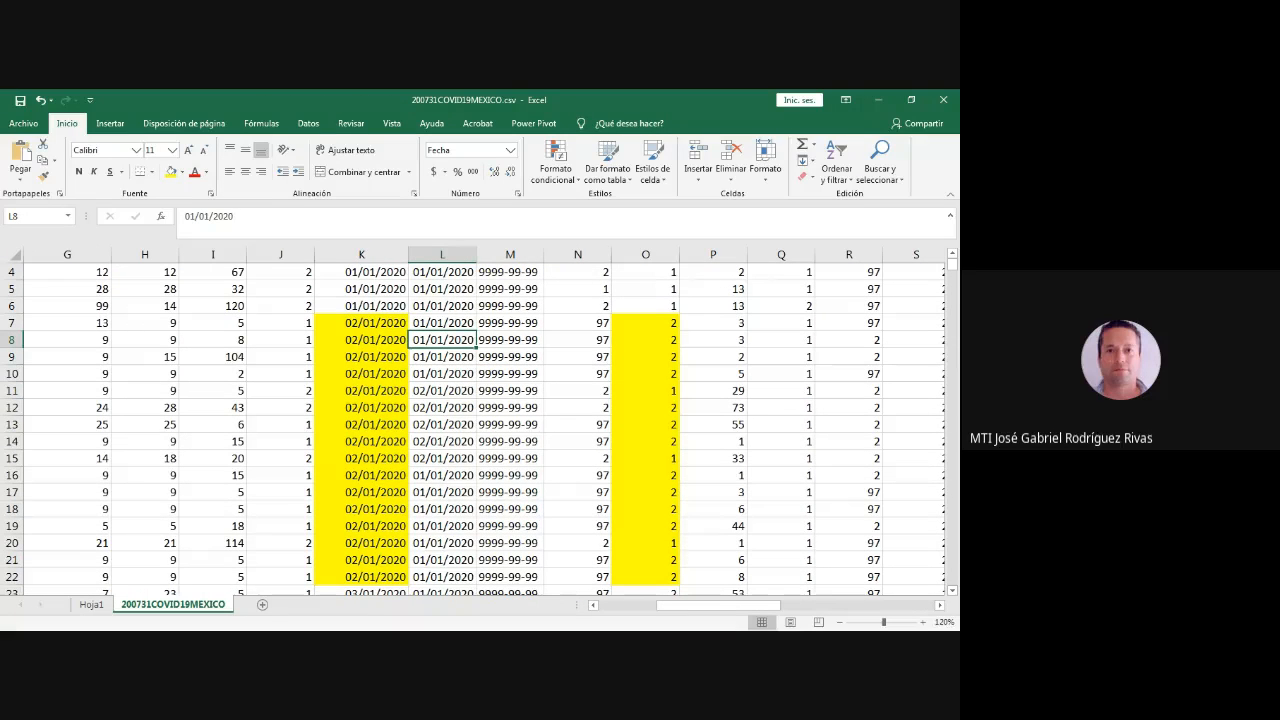
left_click_drag(362, 323, 362, 577)
left_click(181, 172)
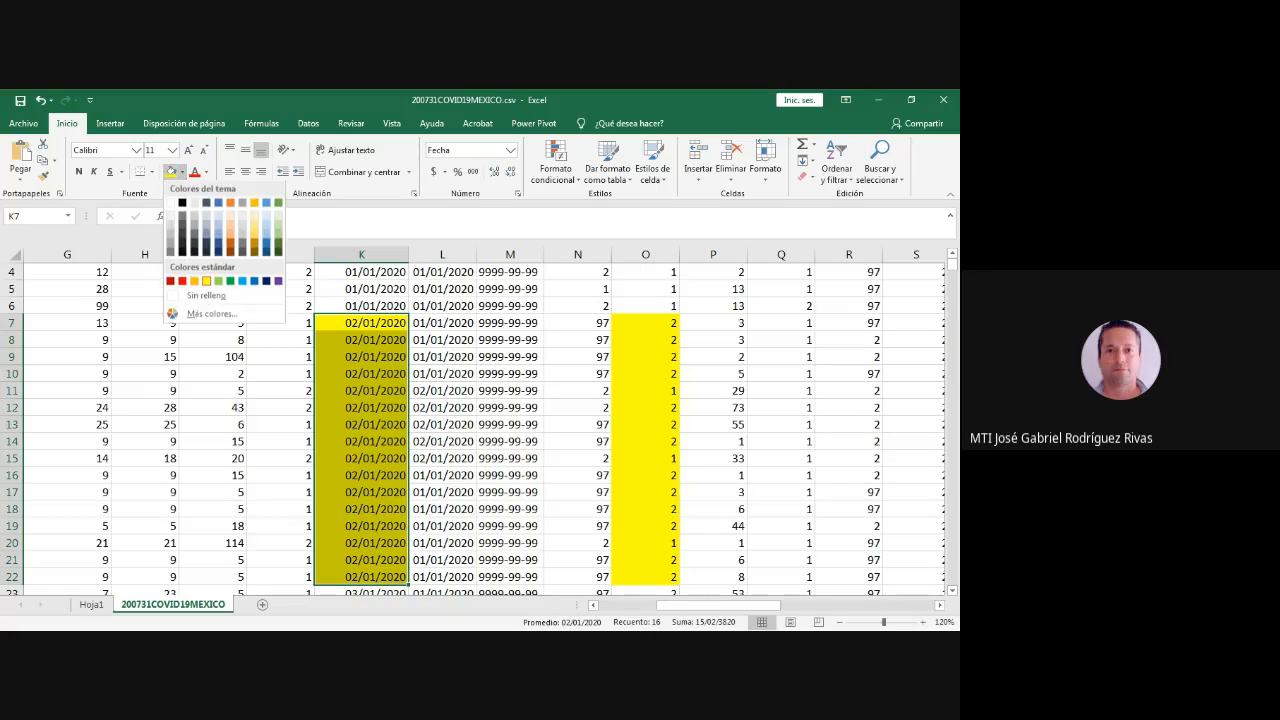
left_click(205, 296)
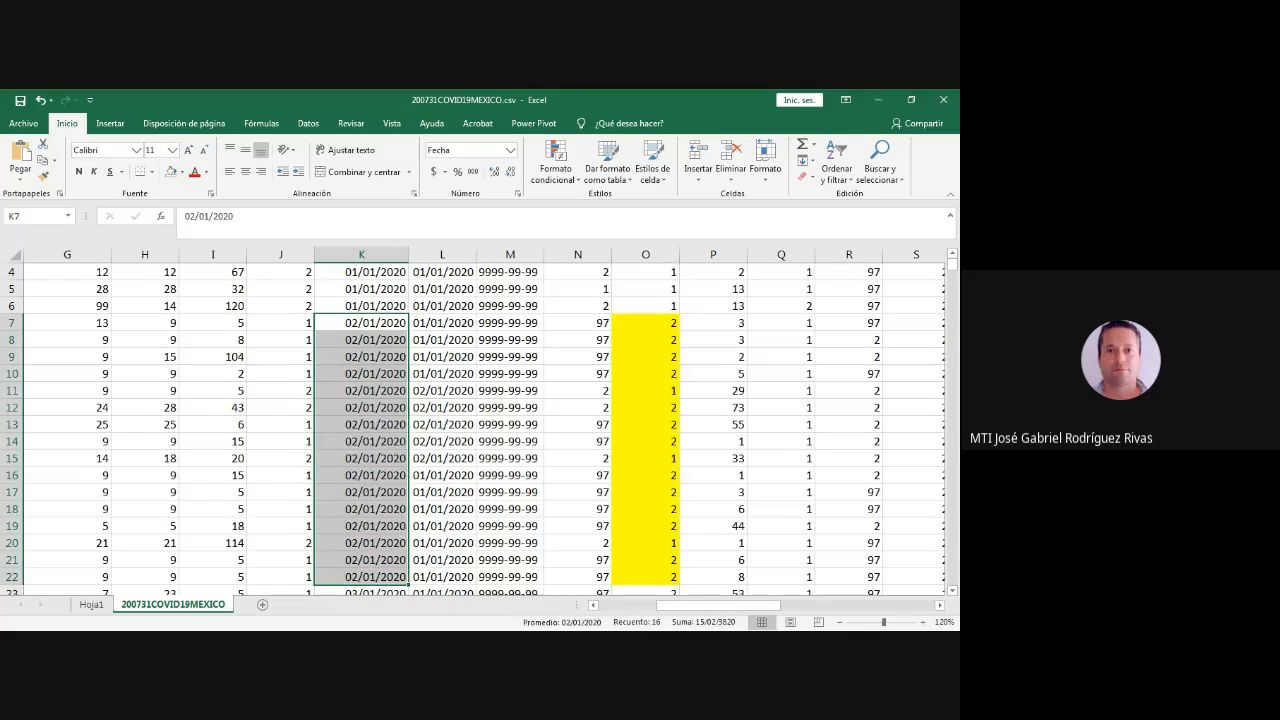
- Clear the yellow fill from the NEUMONIA values in O7:O22
left_click_drag(645, 323, 645, 577)
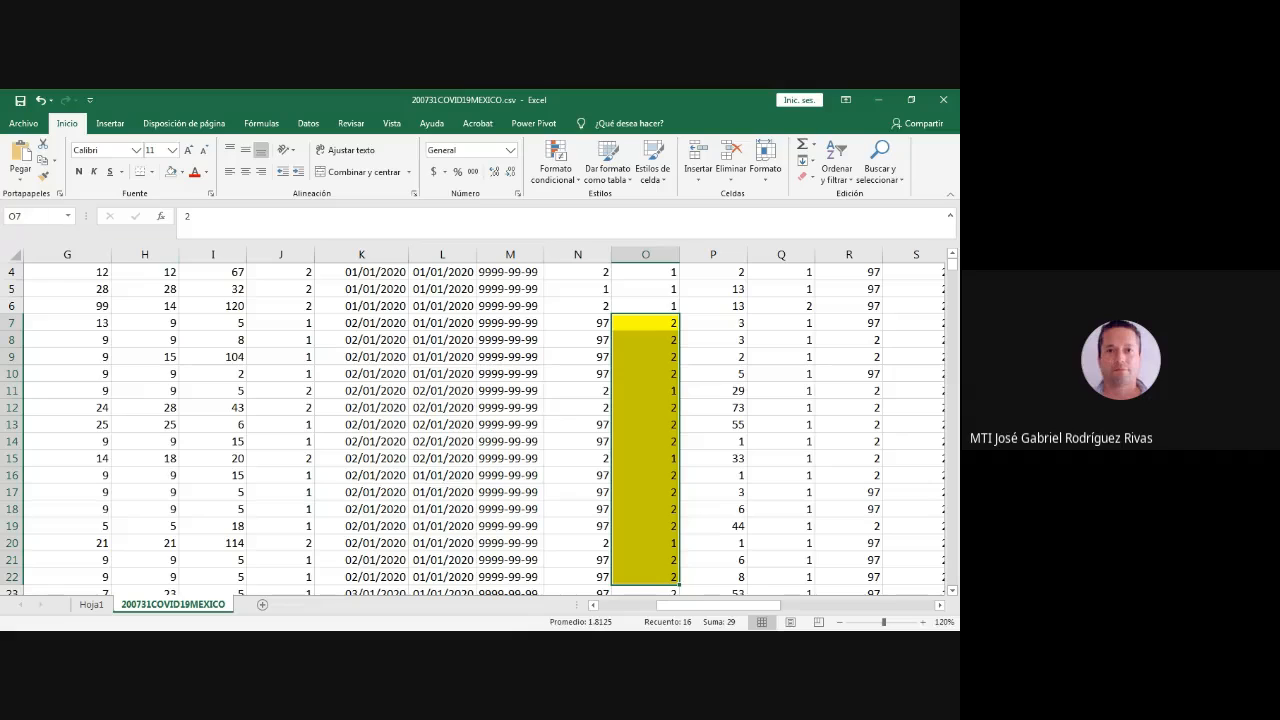
left_click(181, 172)
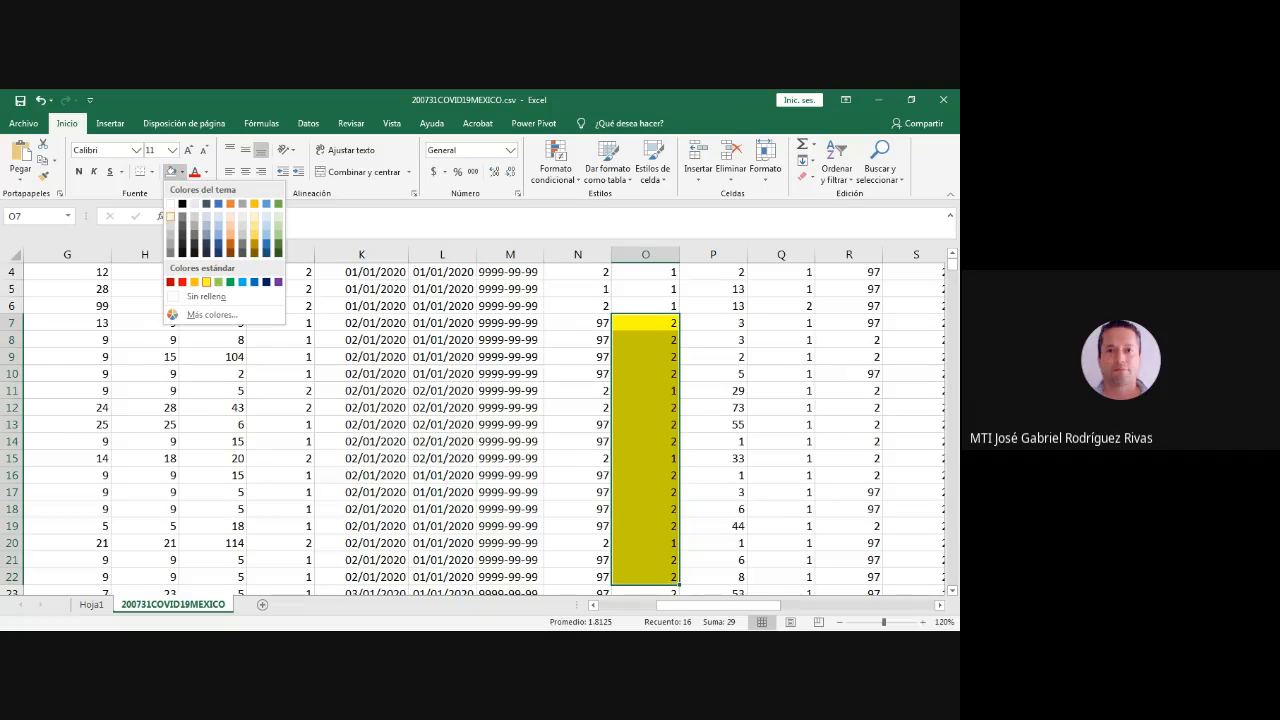
left_click(205, 296)
left_click(442, 322)
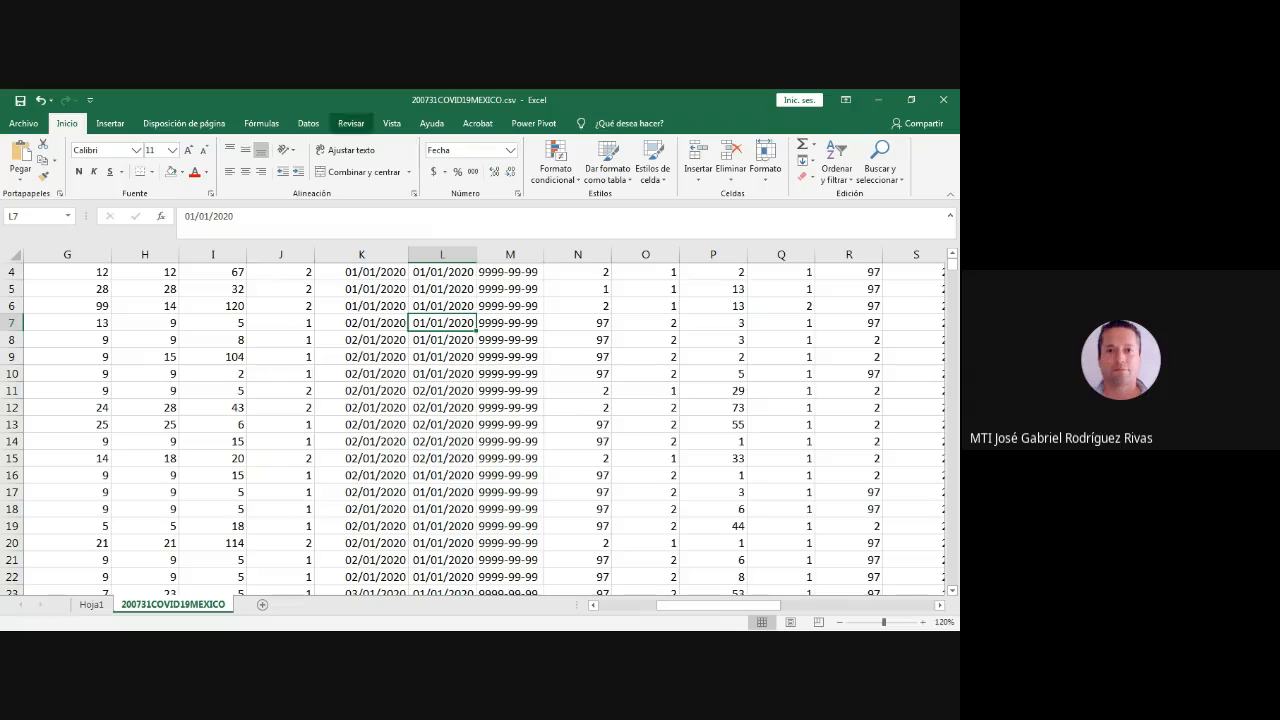
- Check the pivot table's row and column fields on Hoja1 and return to the 200731COVID19MEXICO sheet
left_click(308, 123)
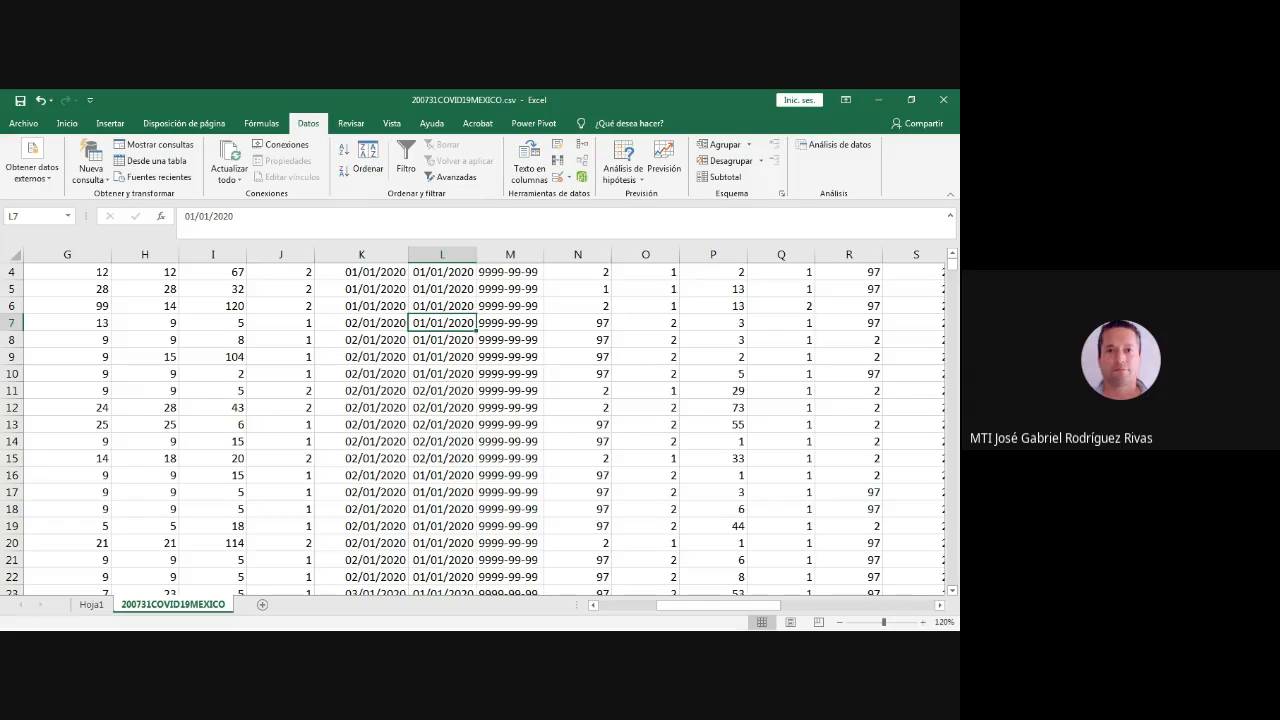
left_click(91, 604)
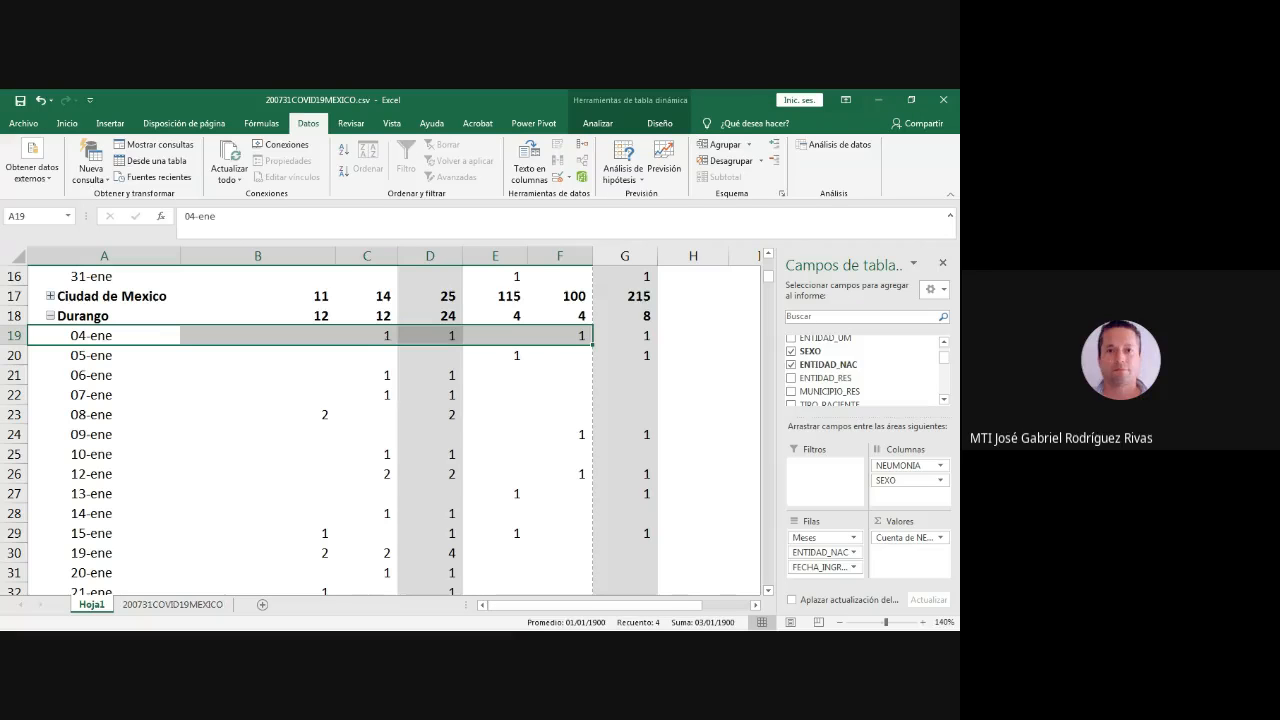
left_click(173, 604)
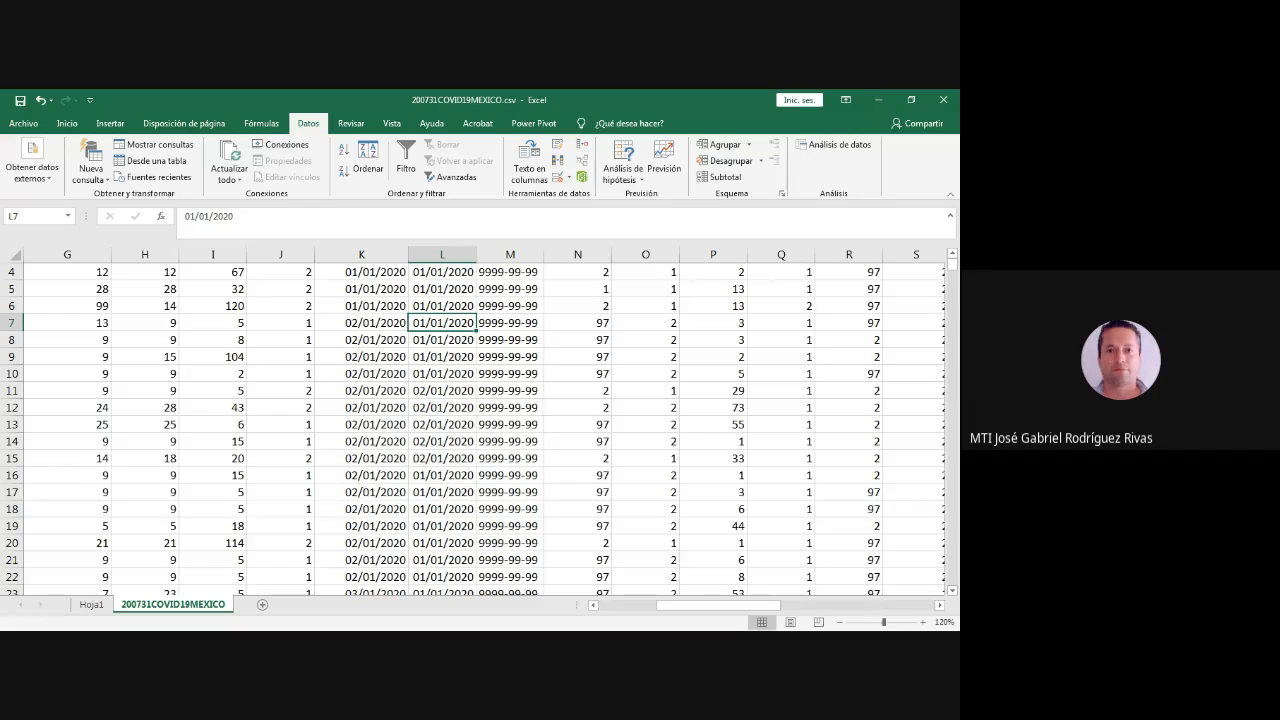
- Open a custom sort of the source data and set its first level to ENTIDAD_NAC, smallest to largest
left_click(442, 357)
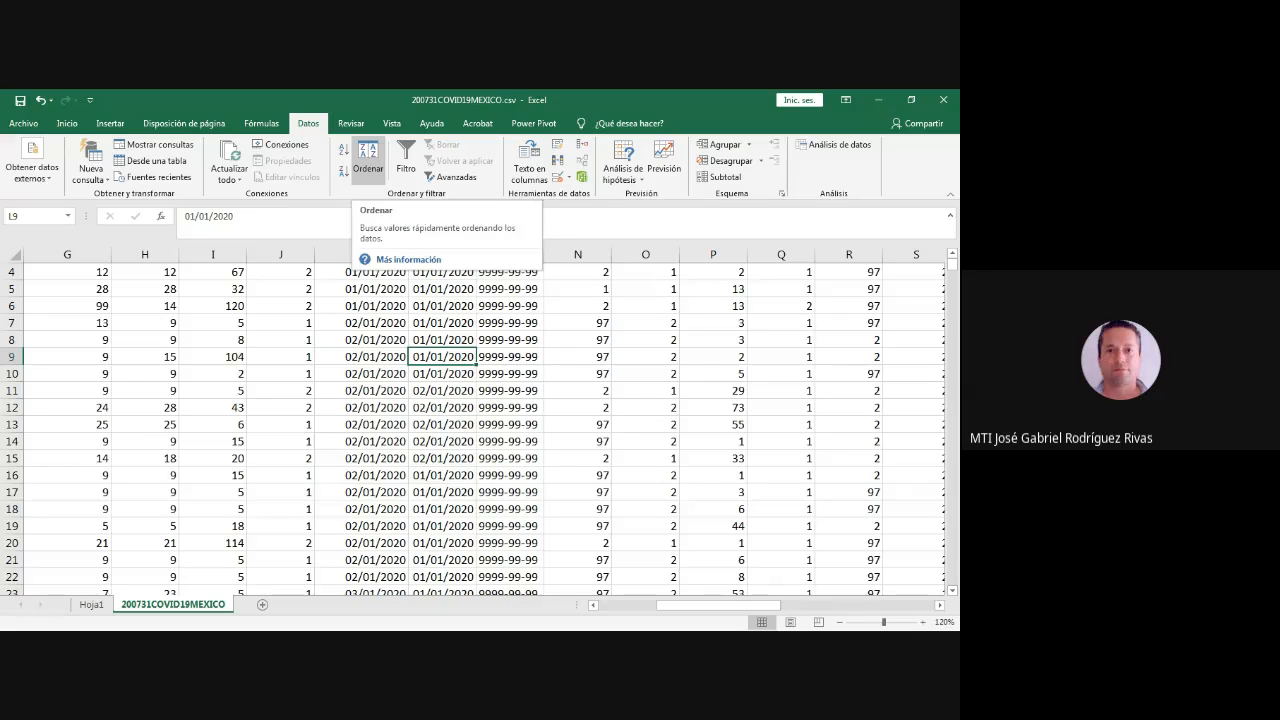
left_click(367, 158)
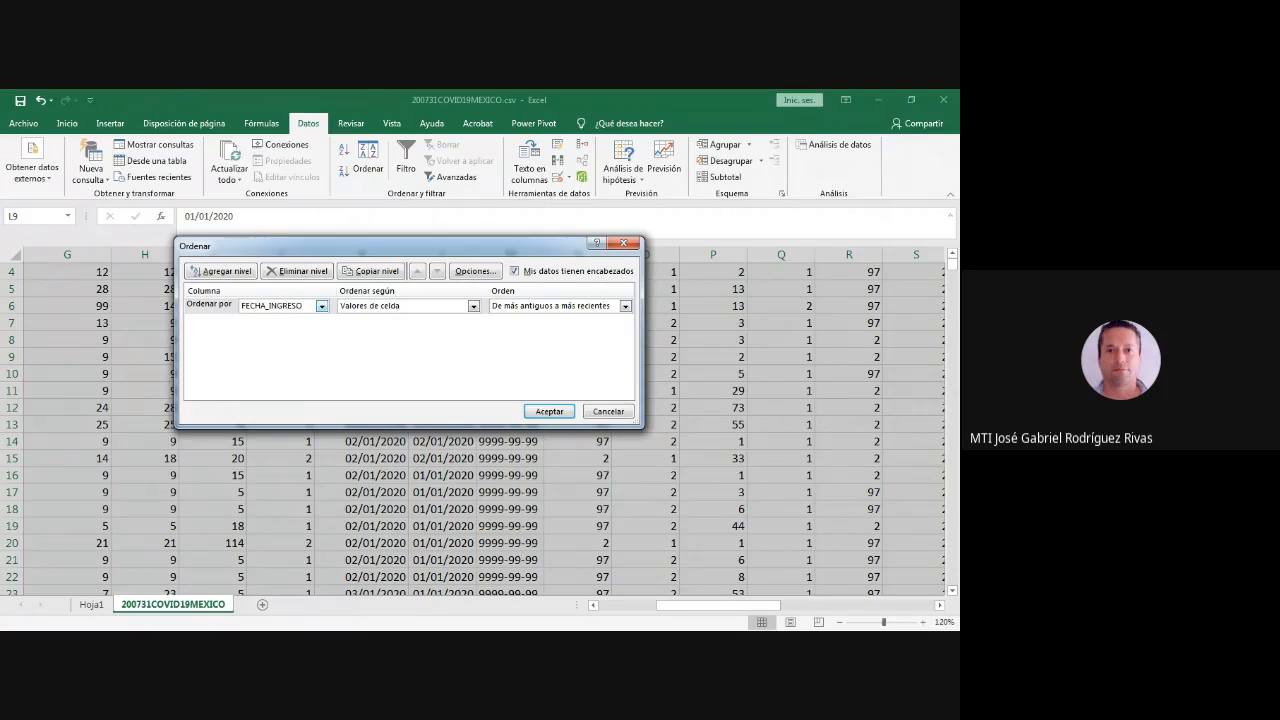
left_click(321, 305)
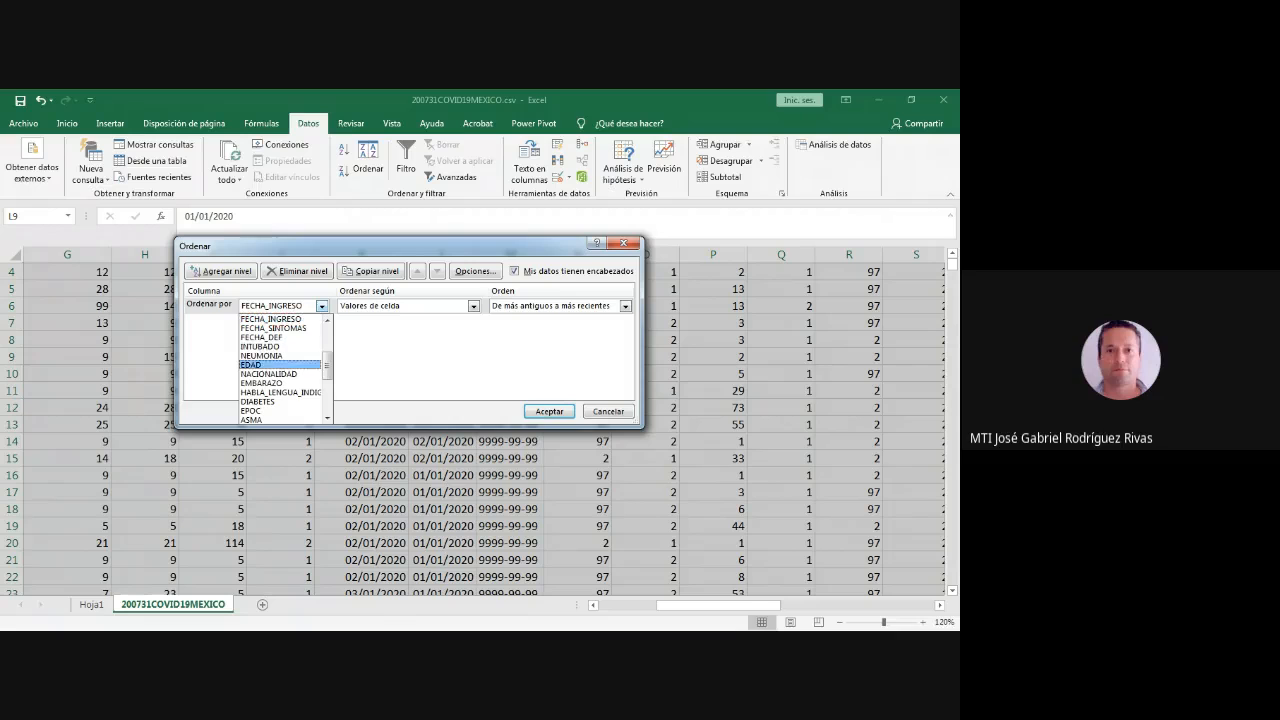
scroll(268, 346, "up", 2)
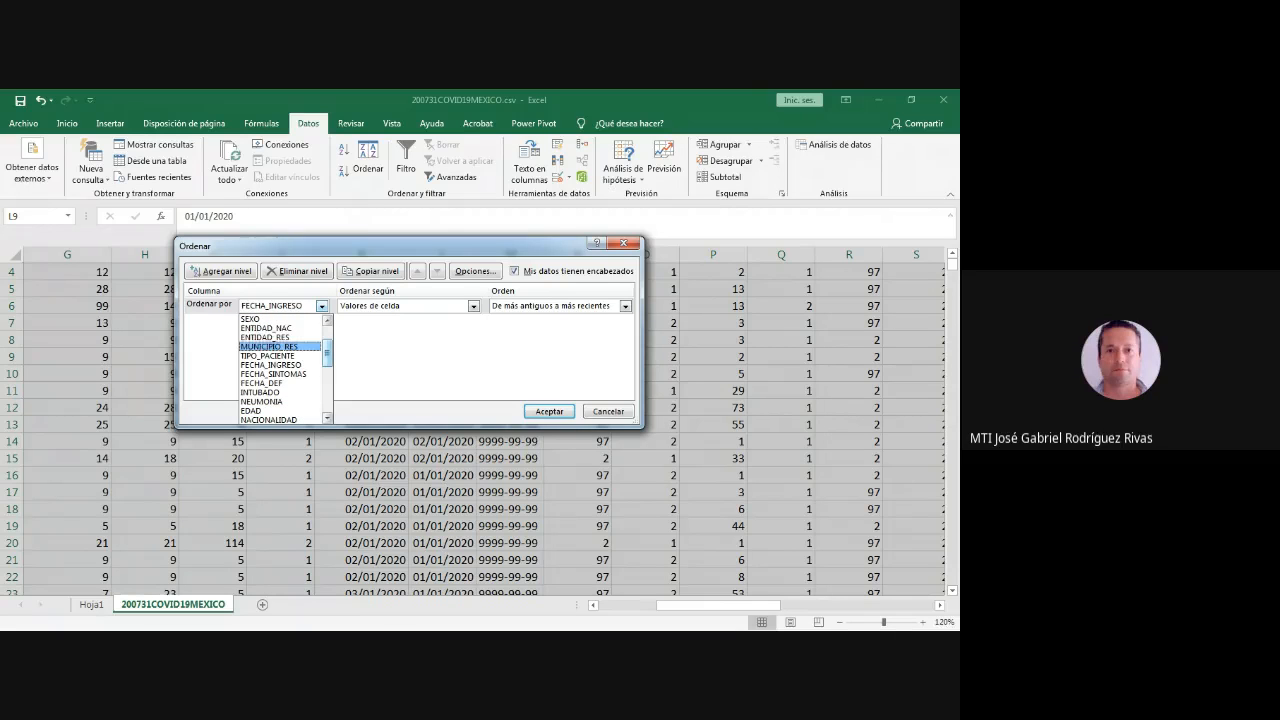
left_click(267, 328)
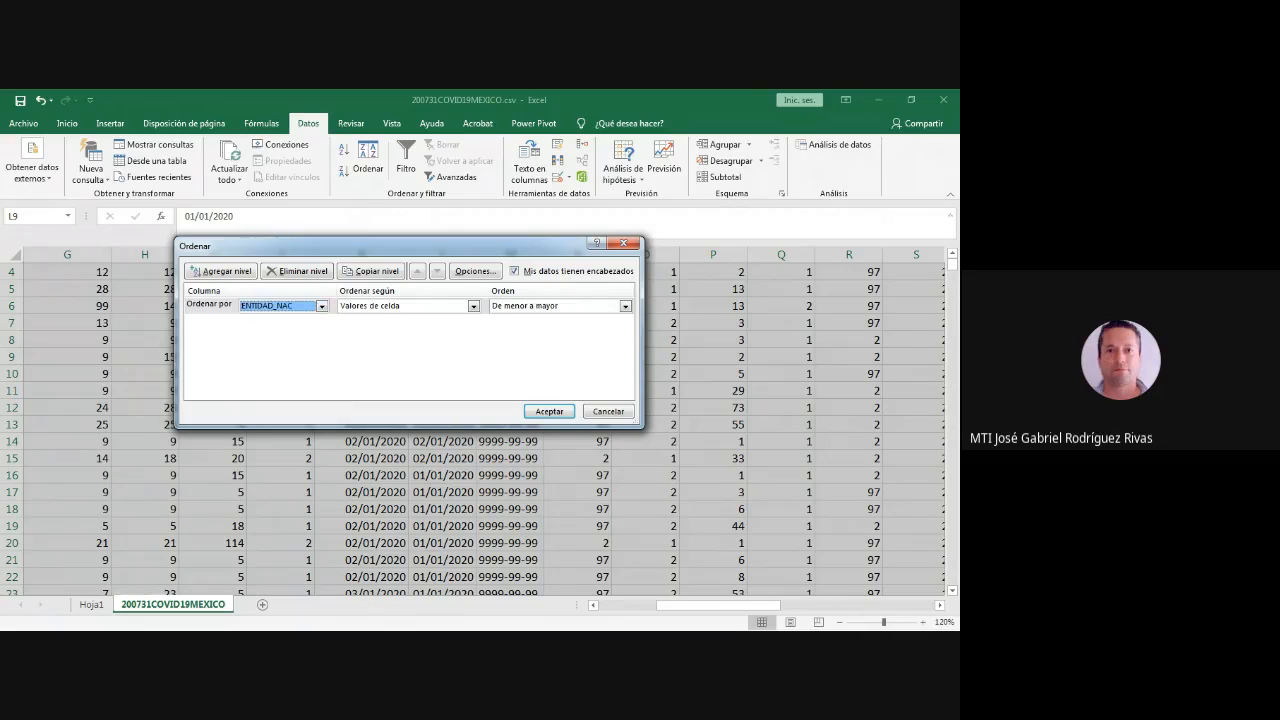
- Add FECHA_INGRESO (oldest to newest) and NEUMONIA (smallest to largest) as the second and third sort levels
left_click(220, 271)
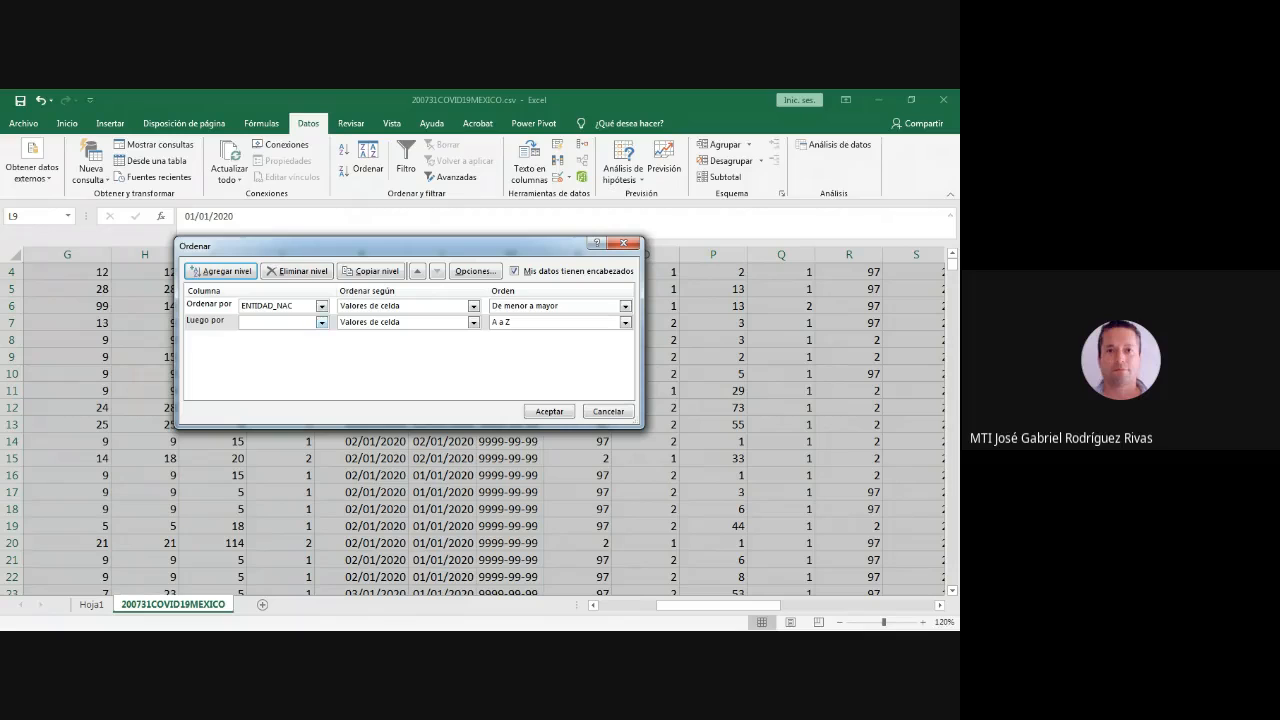
left_click(321, 322)
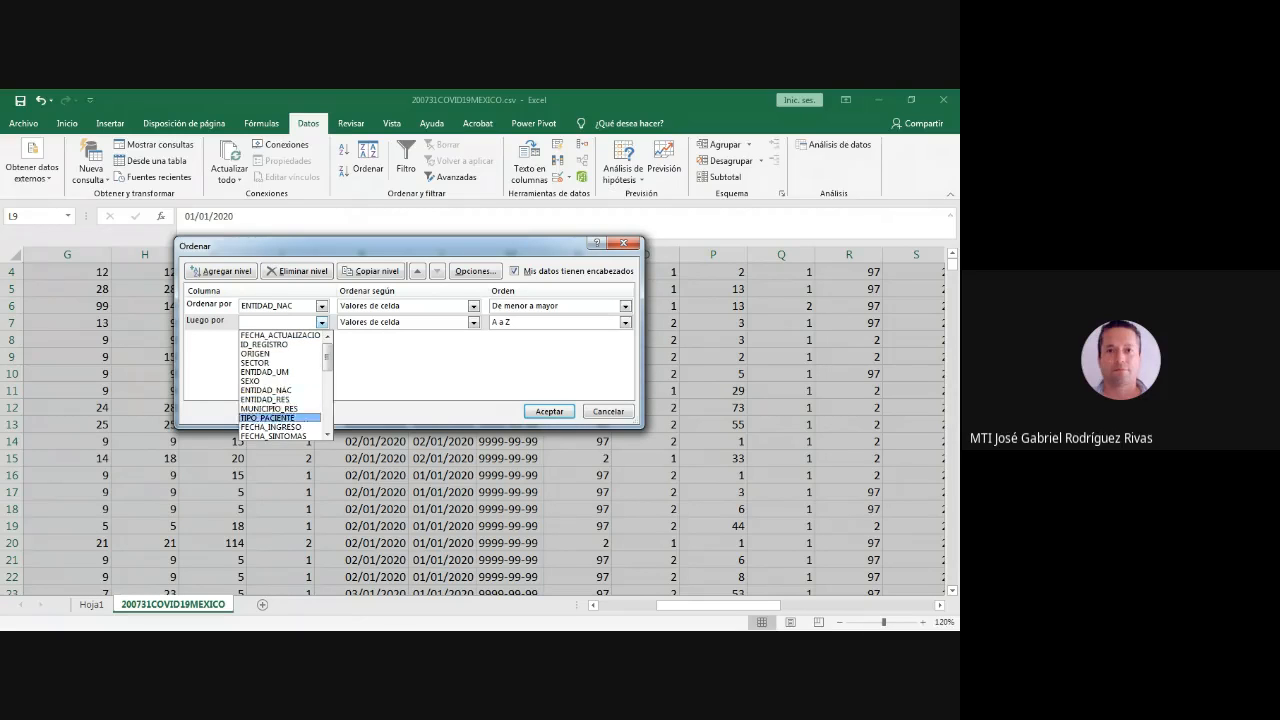
left_click(270, 427)
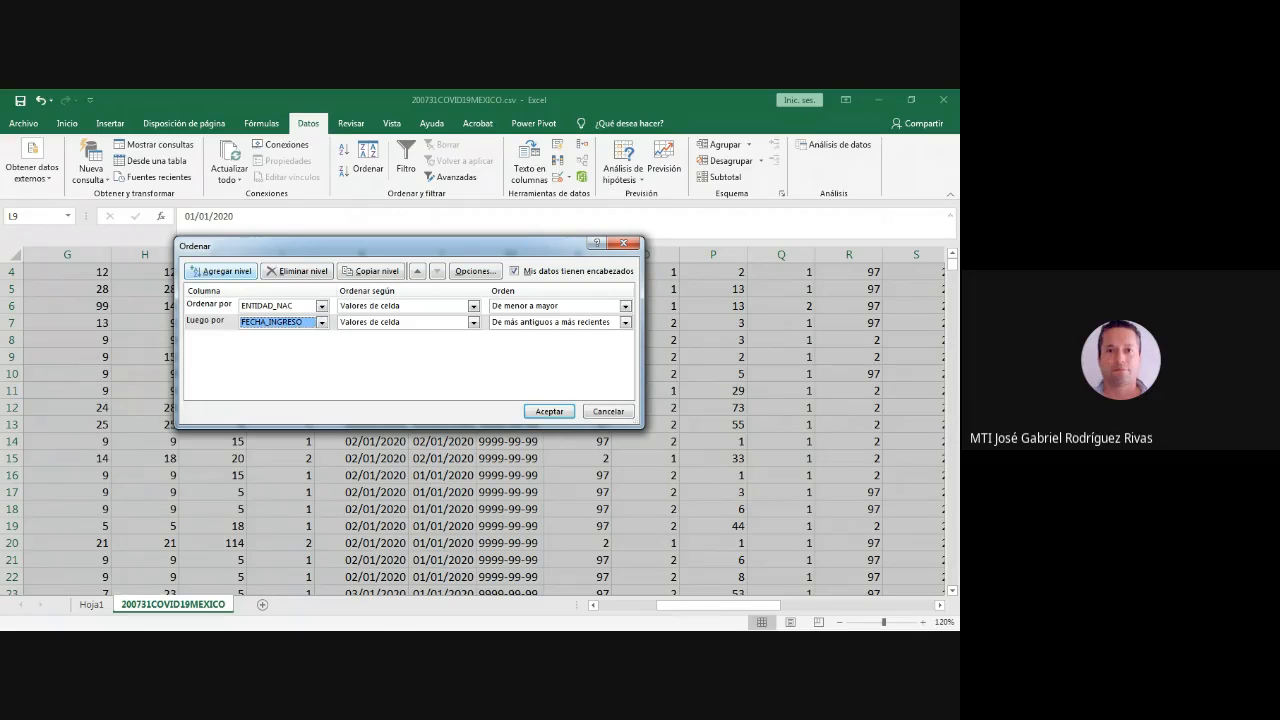
left_click(220, 271)
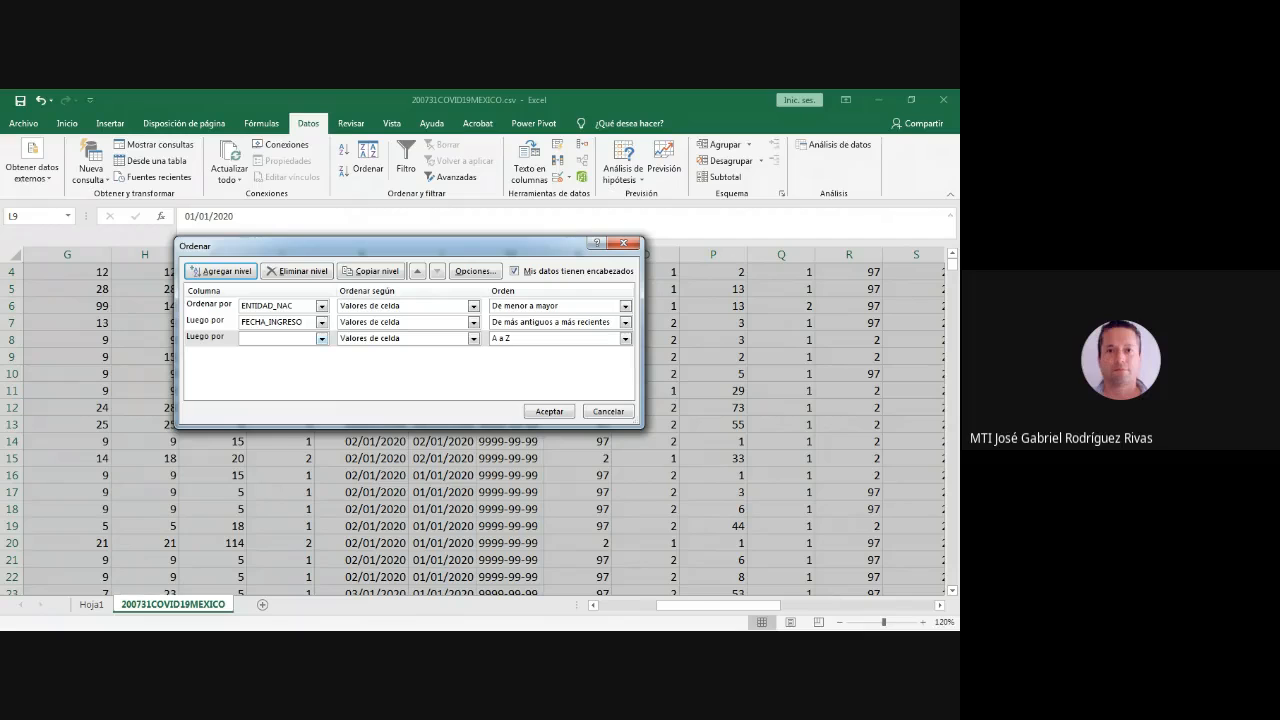
left_click(321, 338)
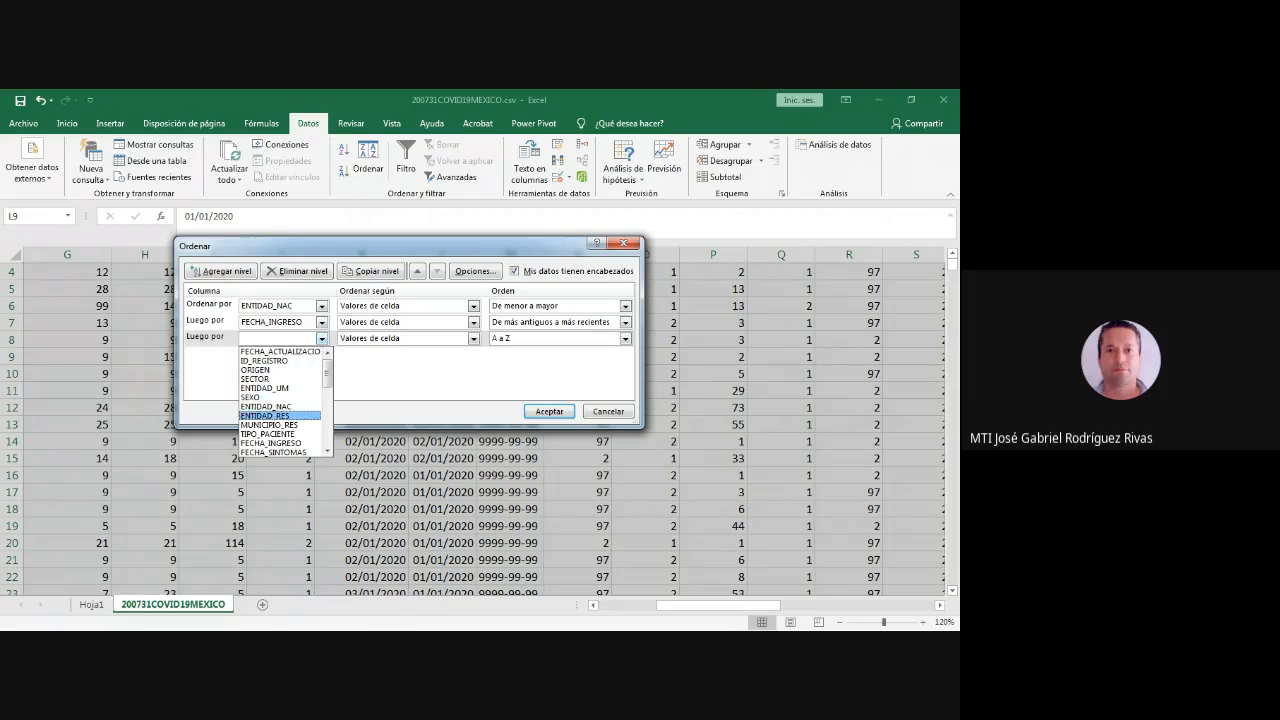
scroll(280, 415, "down", 2)
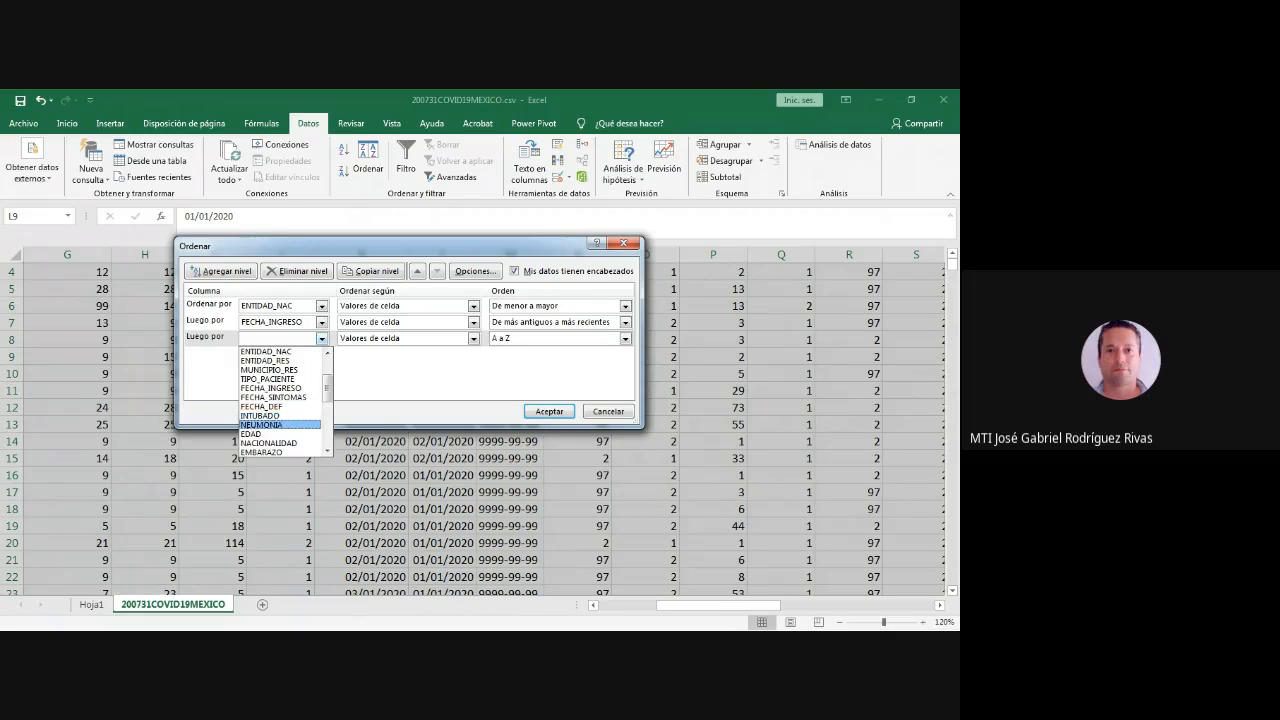
left_click(262, 425)
- Add SEXO, smallest to largest, as the fourth sort level and run the sort on the source data
left_click(221, 271)
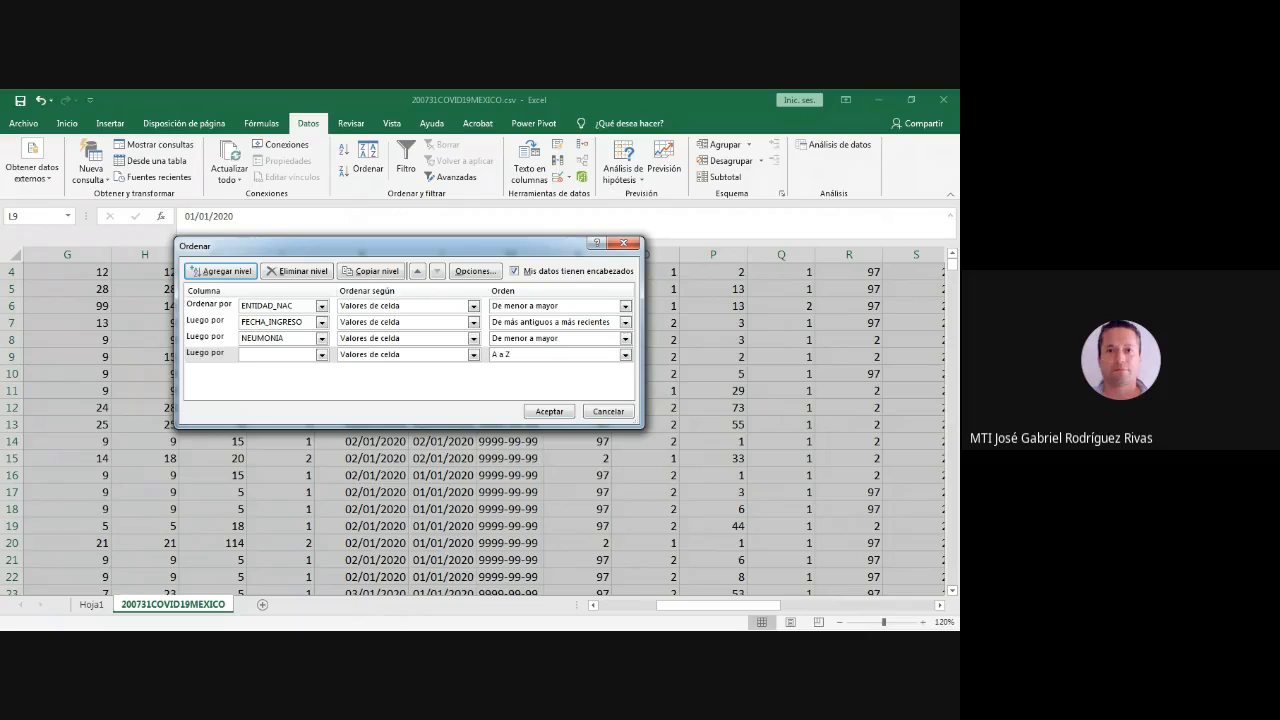
left_click(321, 354)
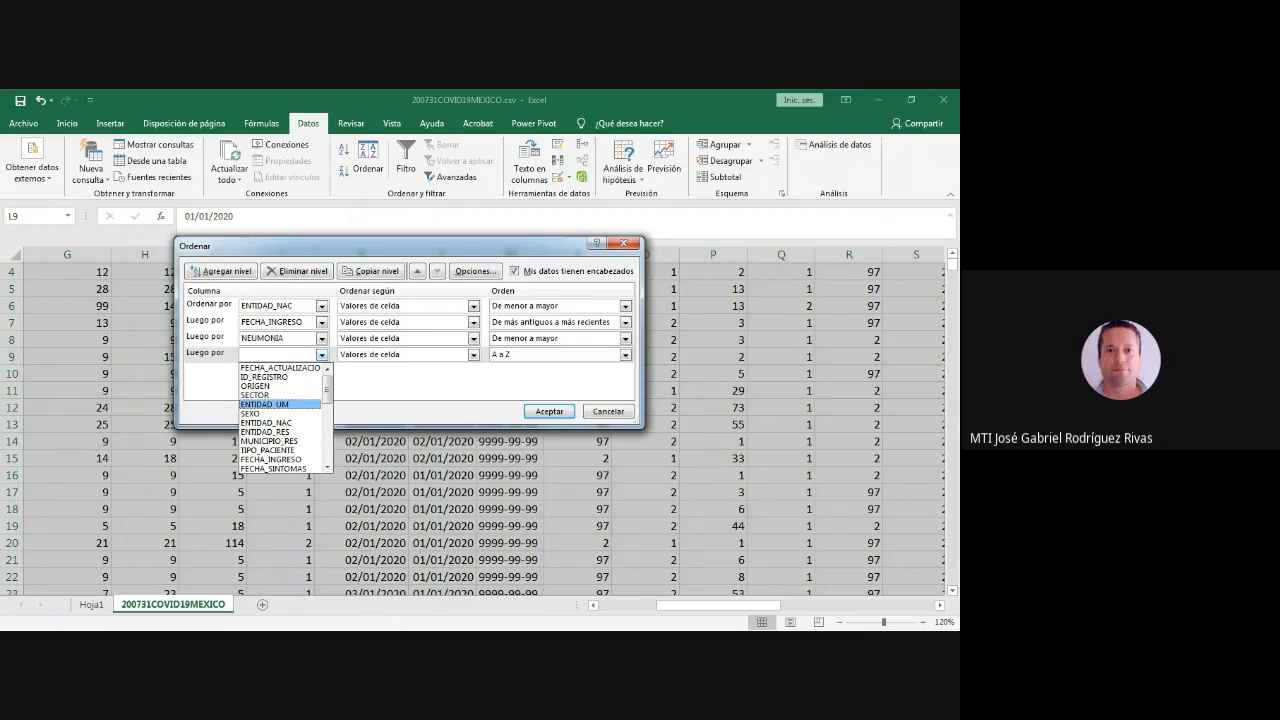
left_click(252, 413)
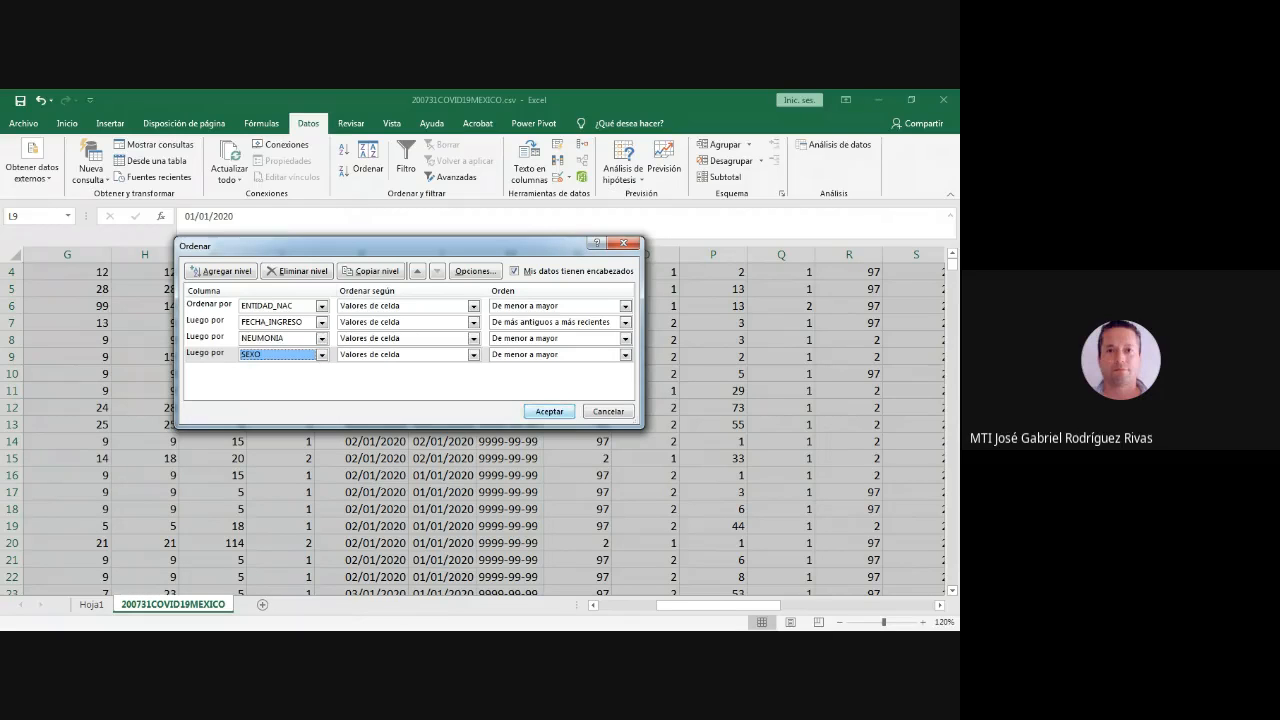
key("Return")
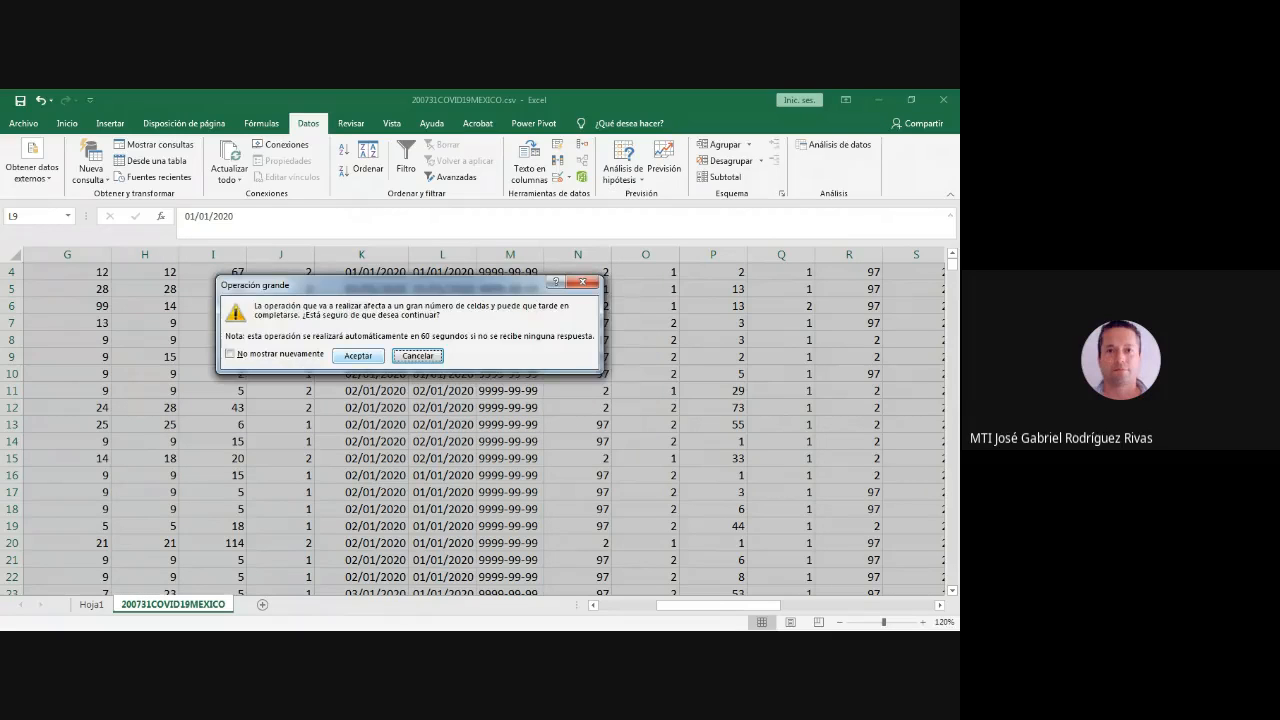
key("Return")
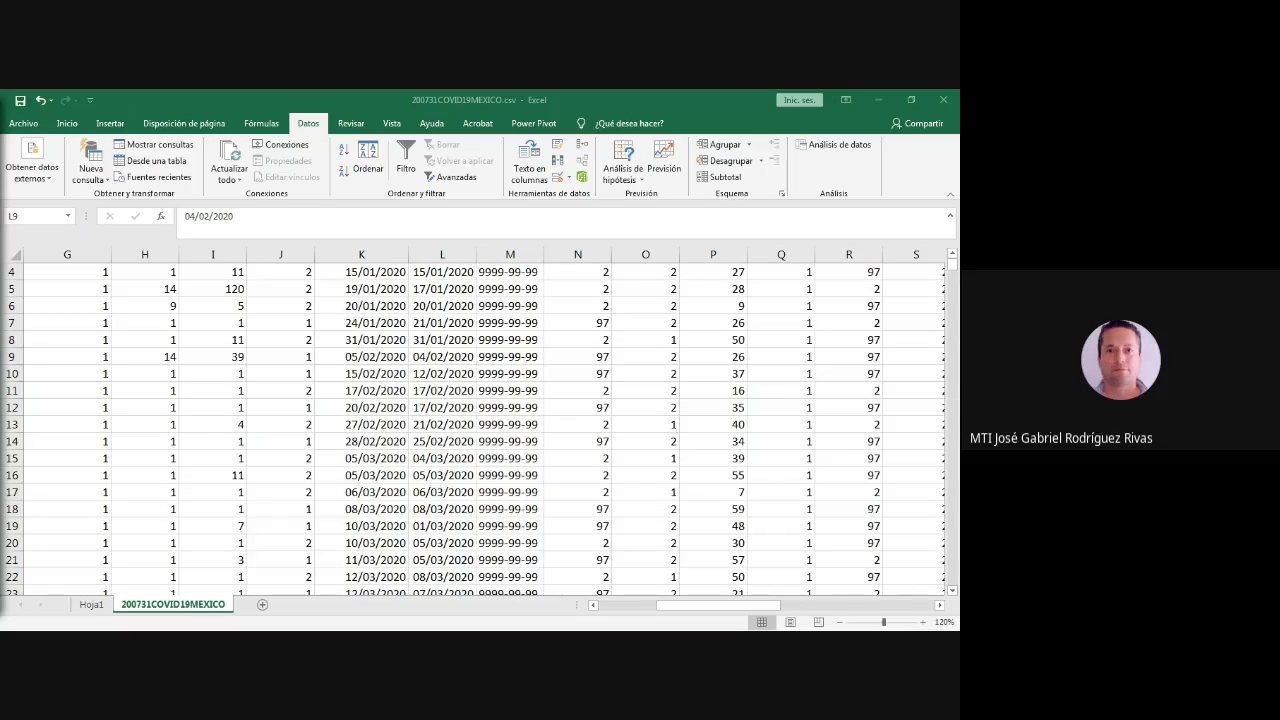
scroll(473, 428, "up", 1)
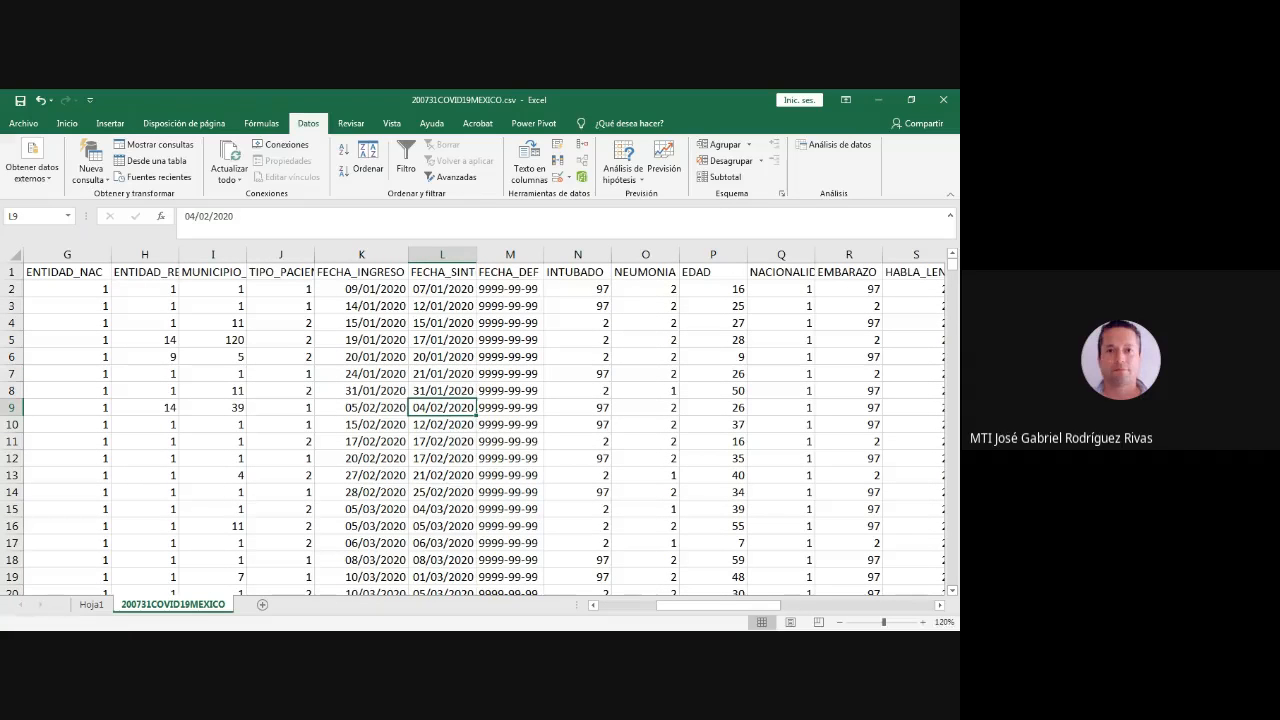
- Return to the pivot table on Hoja1 and select Durango's 19-ene row from the date label through column D (A30:D30)
left_click(92, 605)
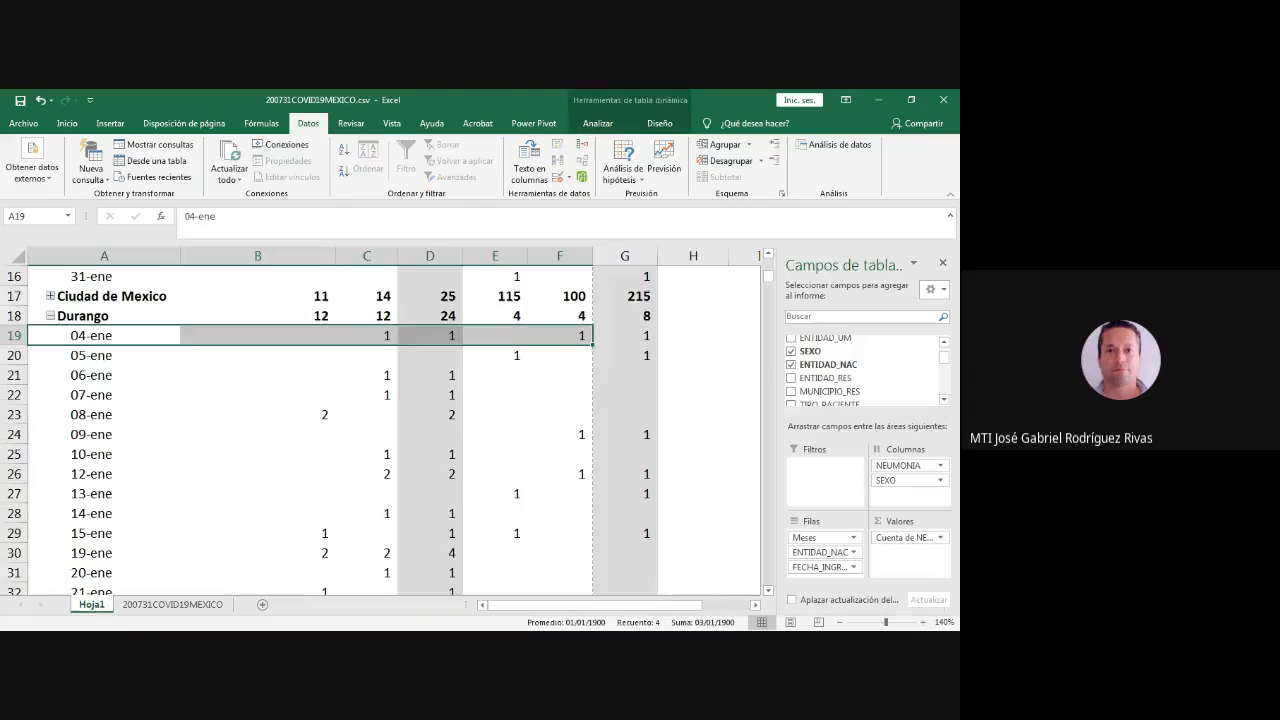
key("alt+Tab")
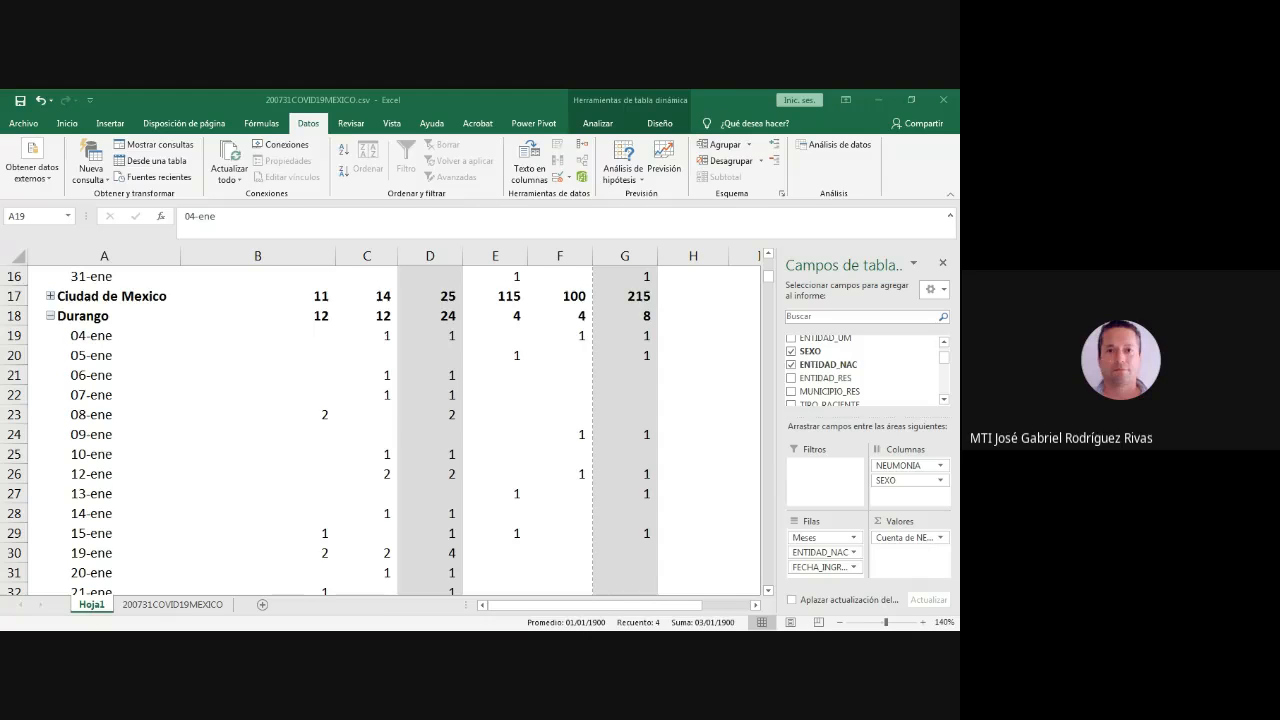
key("alt+Tab")
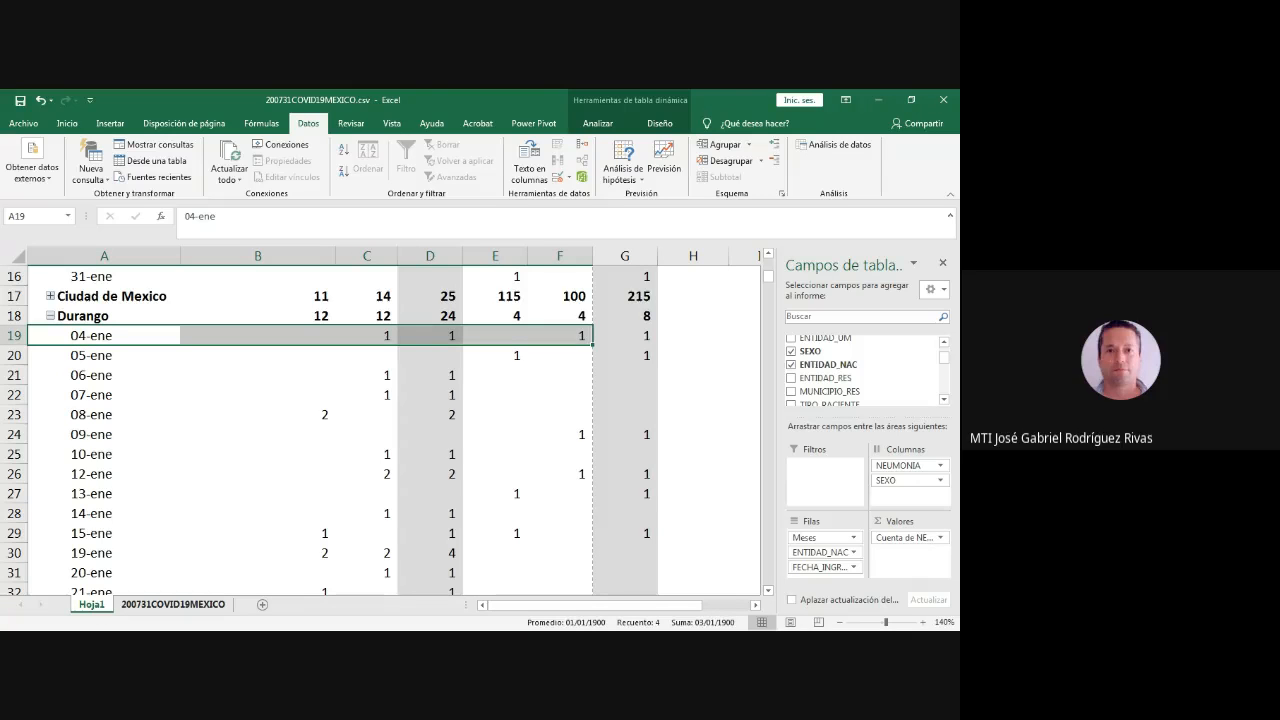
left_click_drag(106, 553, 430, 555)
- Collapse the date rows of ENTIDAD_NAC group 8 under ene
scroll(400, 420, "up", 5)
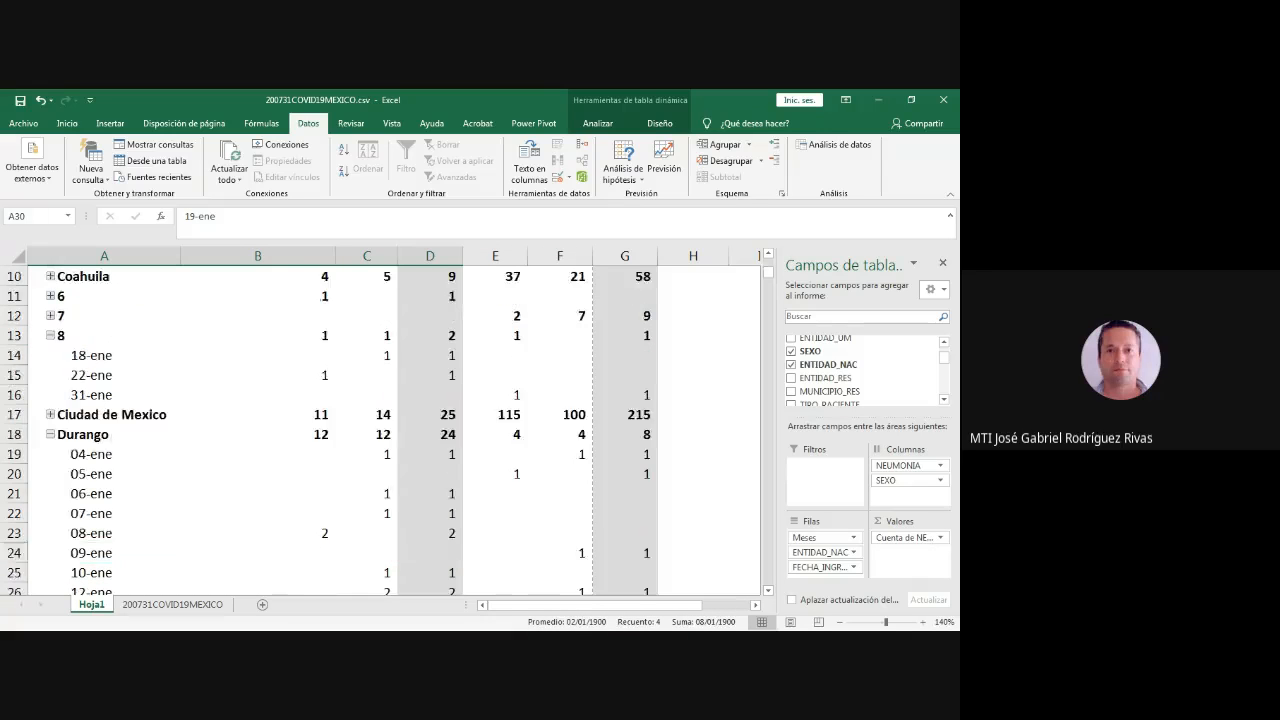
scroll(400, 420, "down", 2)
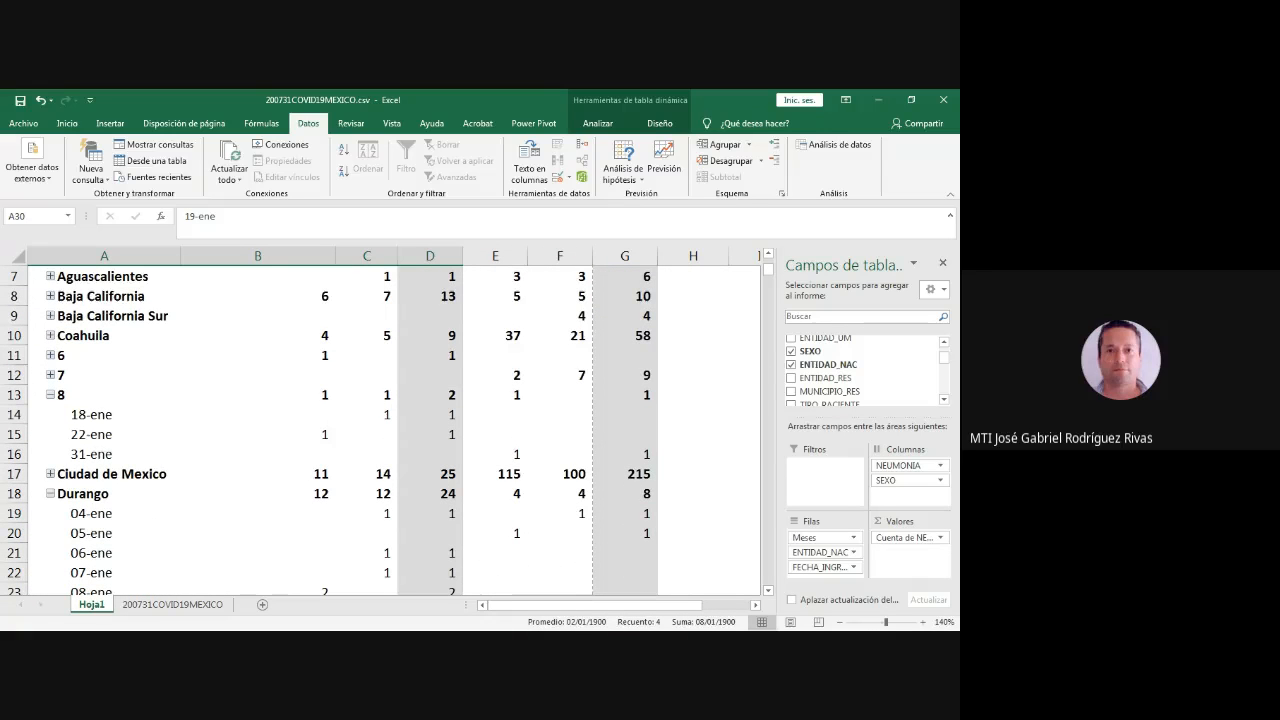
left_click(50, 395)
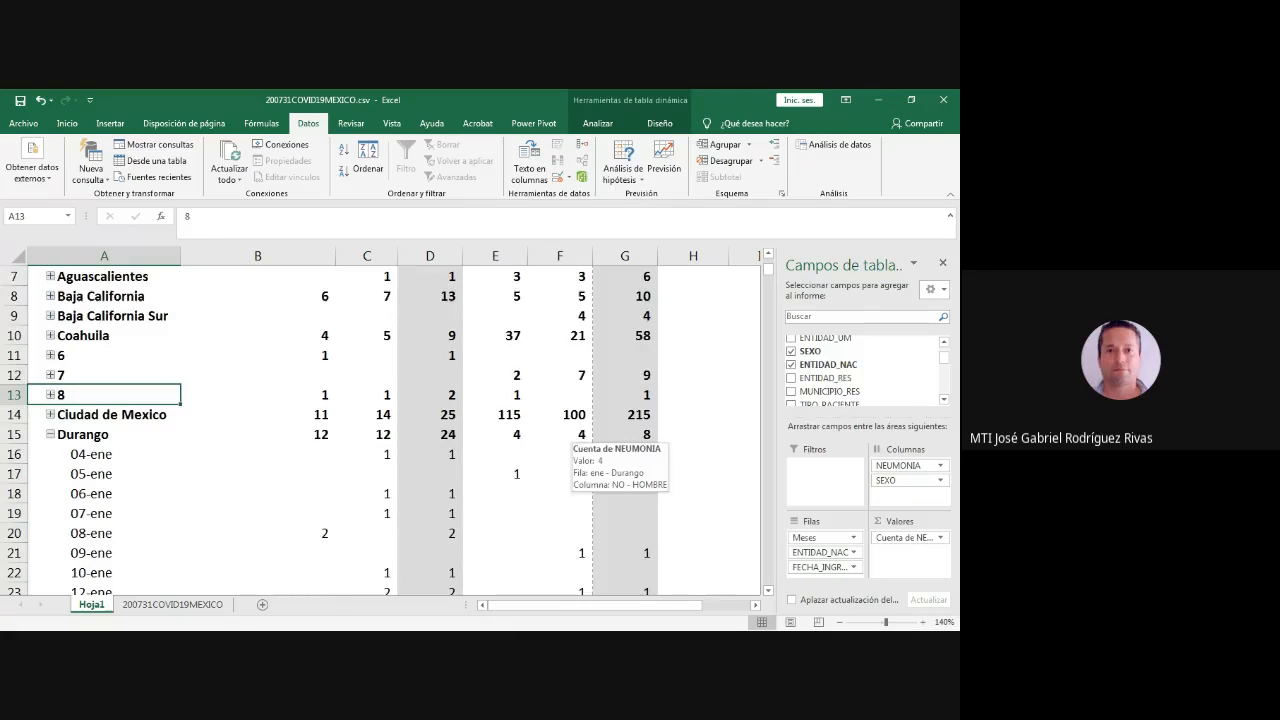
- Select the 19-ene date label under Durango (A27)
scroll(580, 440, "down", 1)
scroll(580, 440, "down", 2)
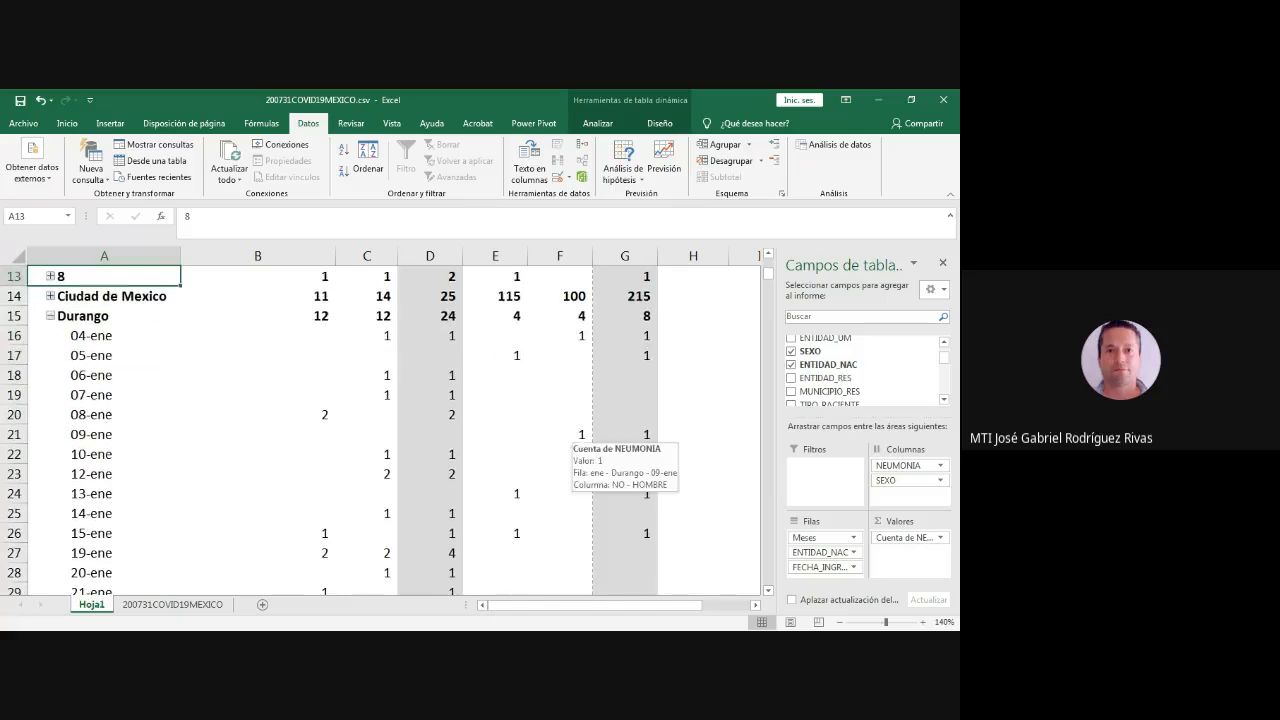
left_click(97, 493)
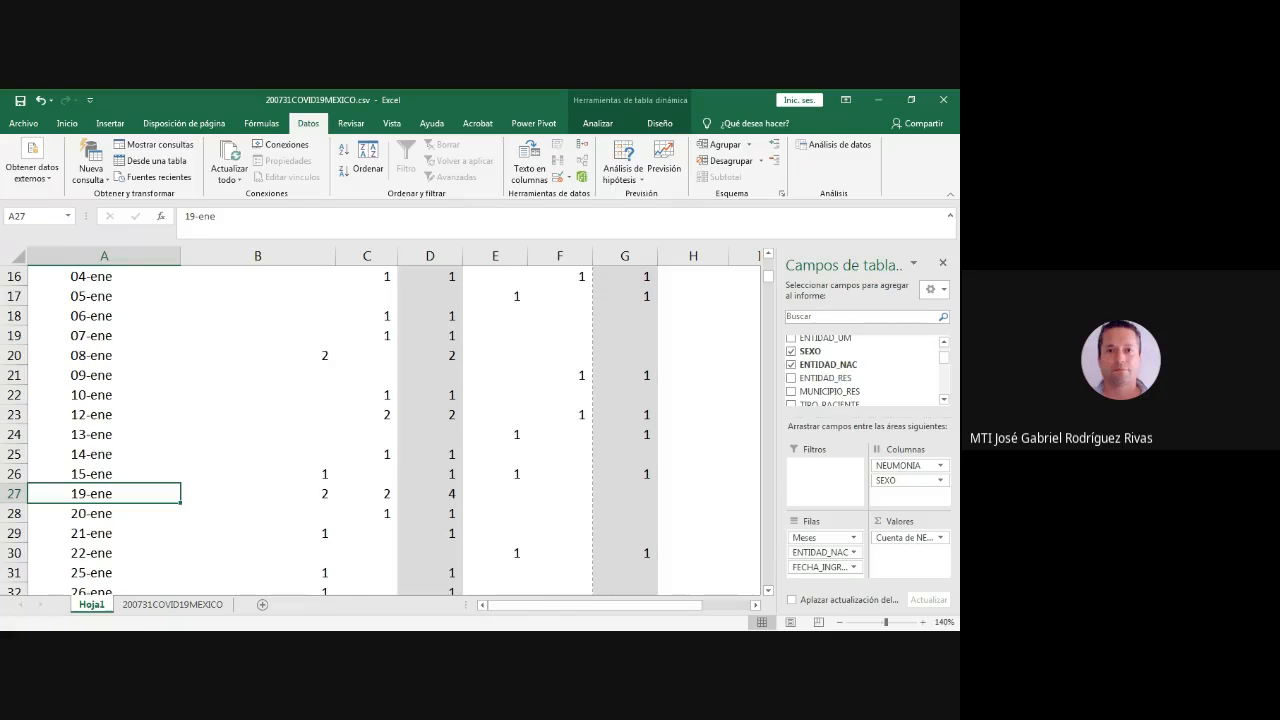
- Examine the SI counts for MUJER, HOMBRE and Total SI in Durango's 19-ene row against the pivot table's column headers
scroll(95, 497, "up", 5)
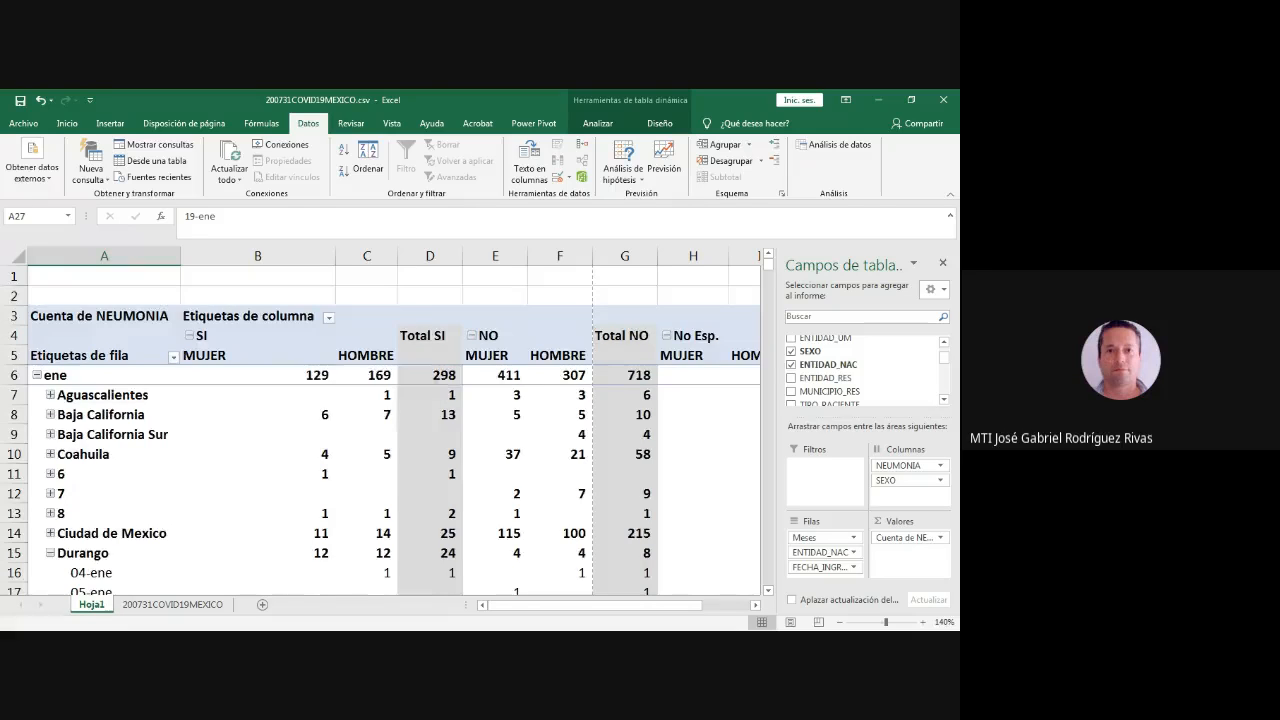
scroll(390, 430, "down", 6)
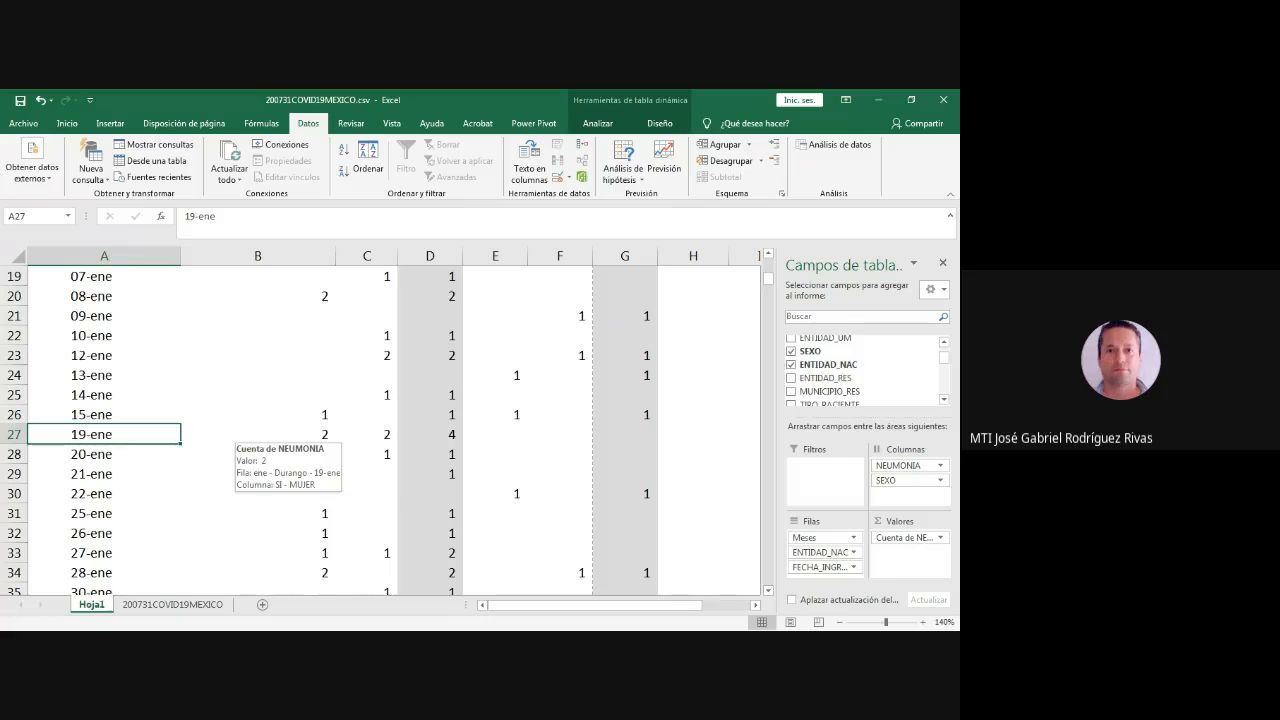
left_click_drag(300, 434, 430, 296)
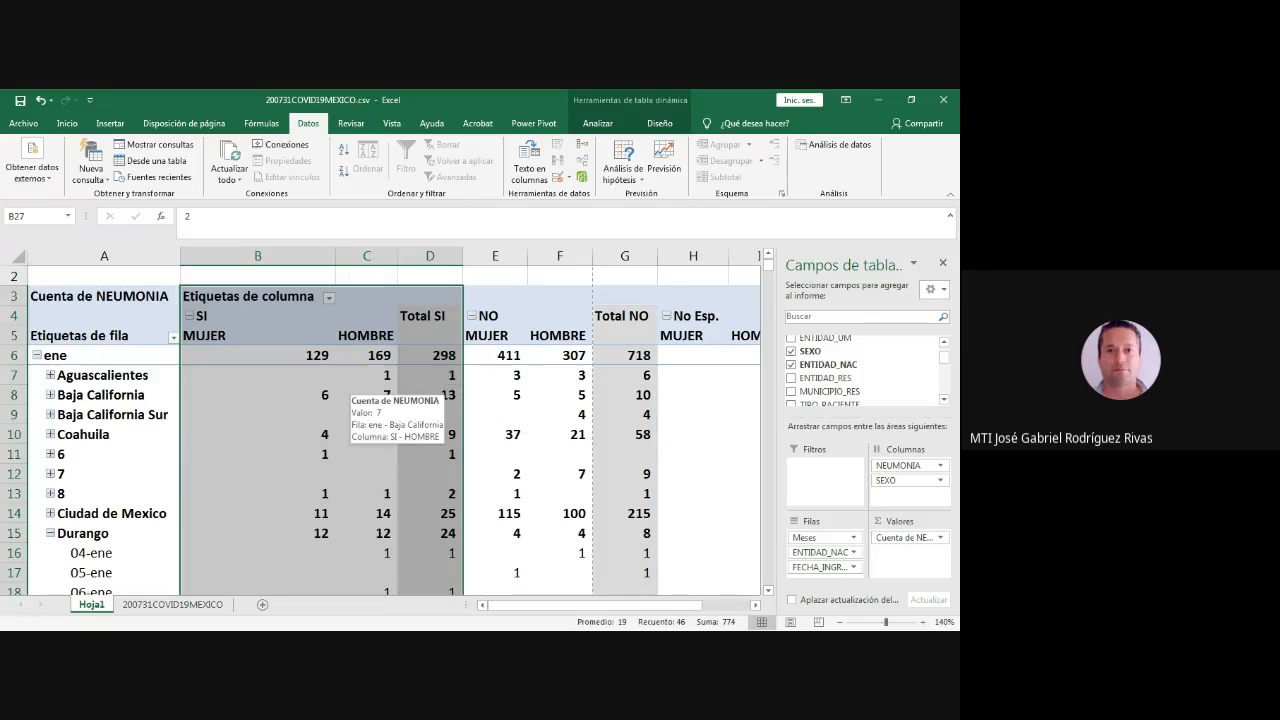
scroll(400, 420, "down", 7)
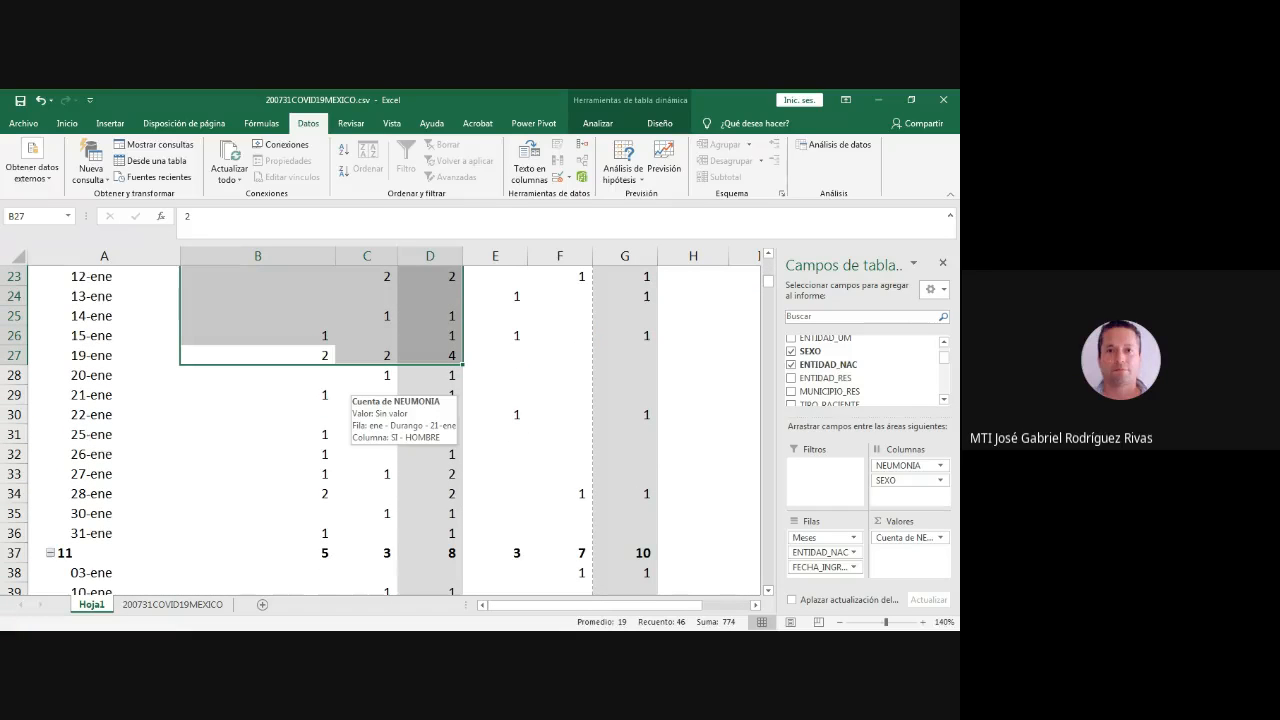
scroll(345, 392, "up", 7)
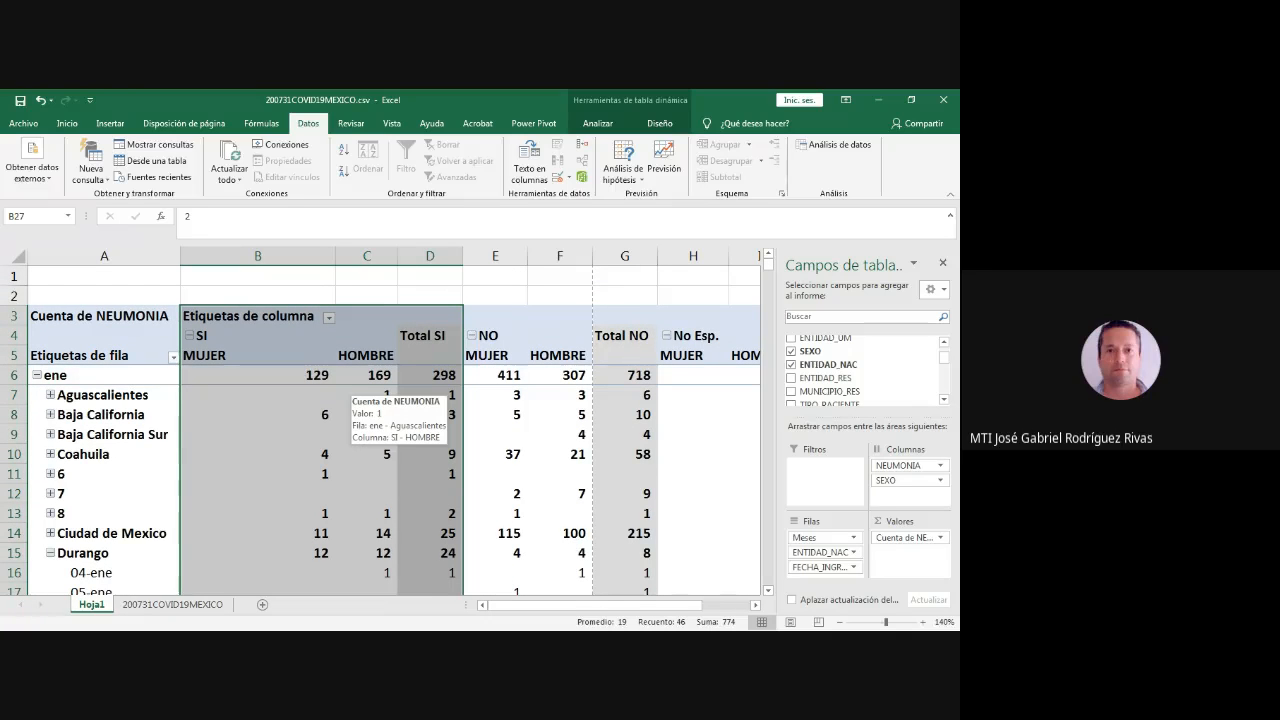
scroll(345, 392, "down", 5)
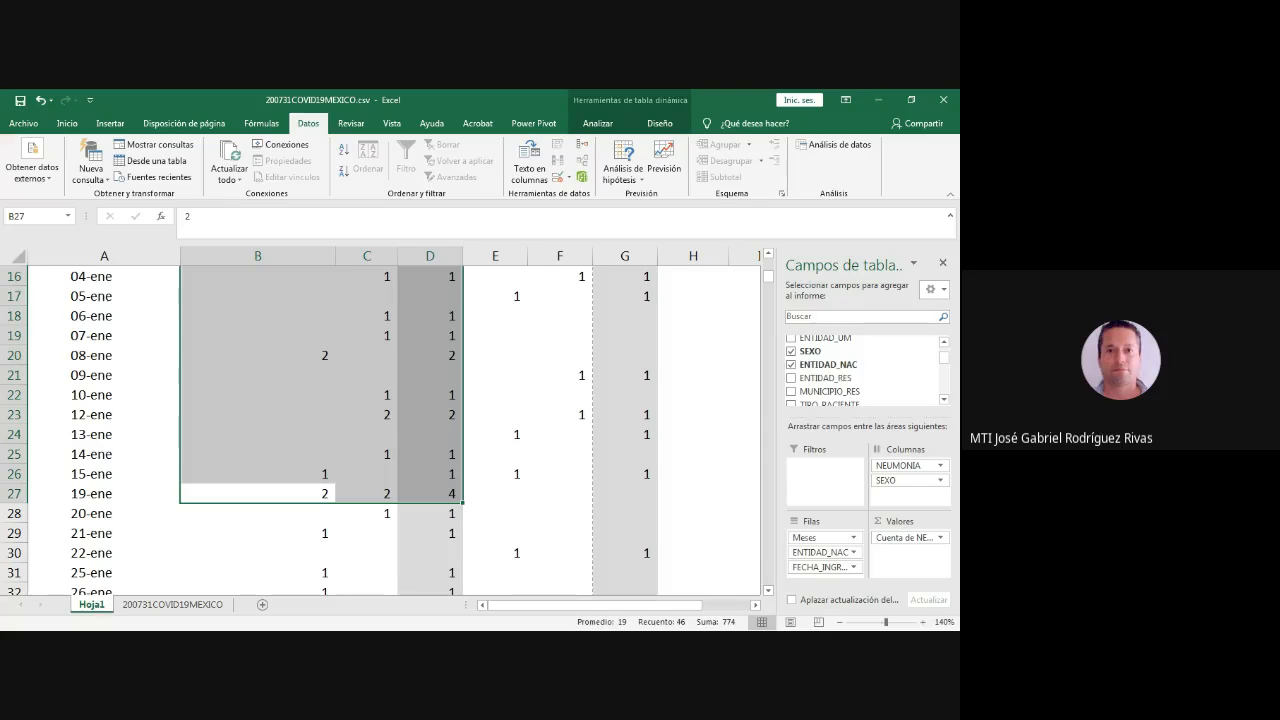
scroll(380, 420, "up", 5)
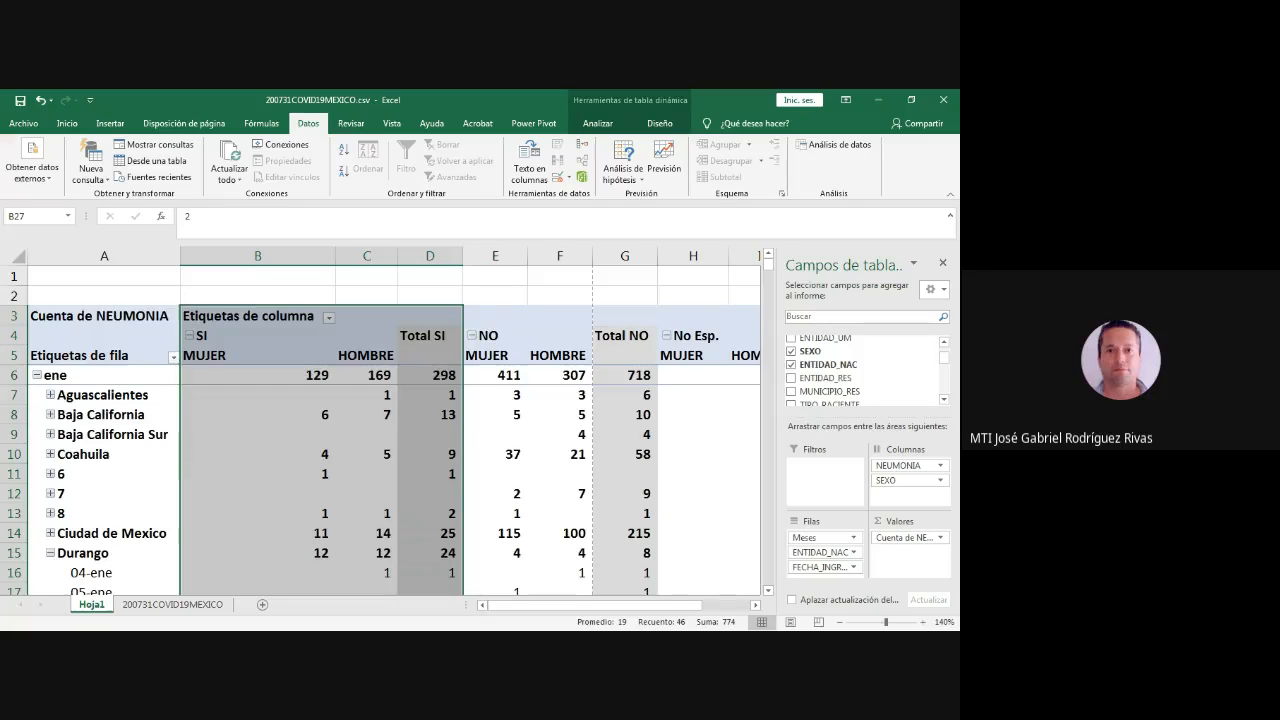
scroll(380, 430, "down", 6)
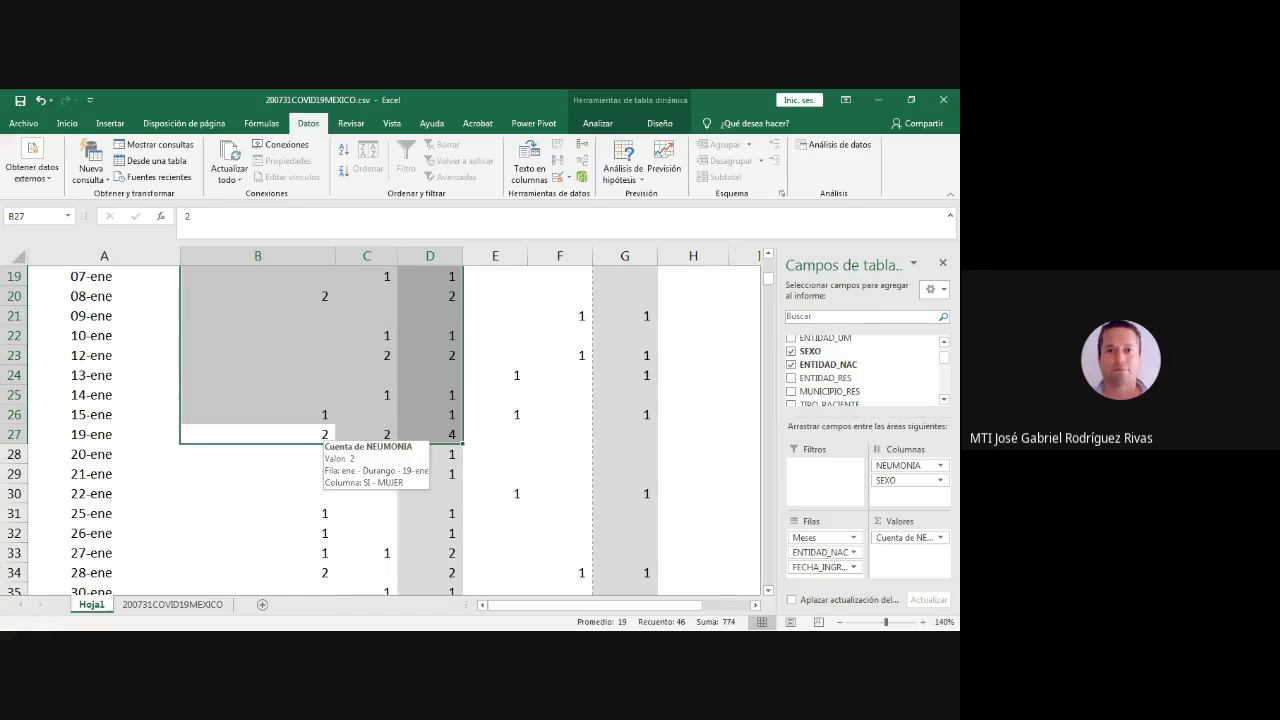
scroll(330, 430, "up", 5)
scroll(330, 430, "down", 5)
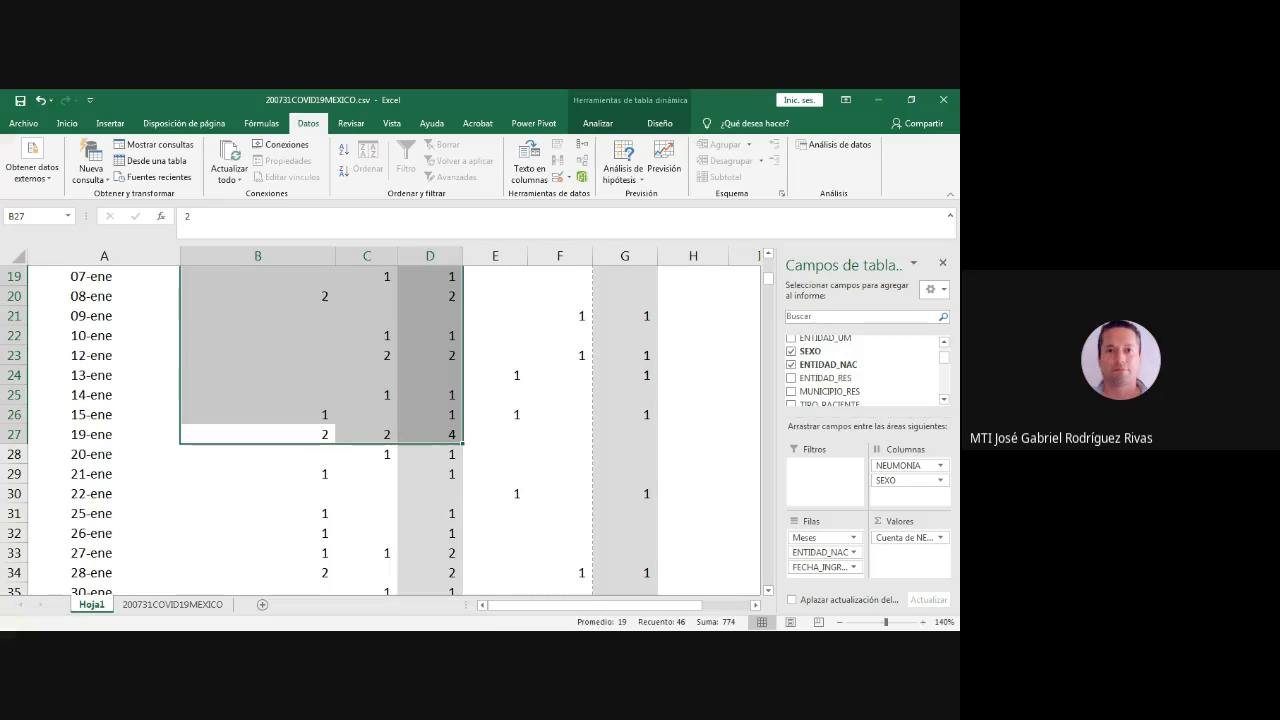
- Look through the sorted records on the 200731COVID19MEXICO sheet for the Durango rows, then return to the header row
left_click(173, 604)
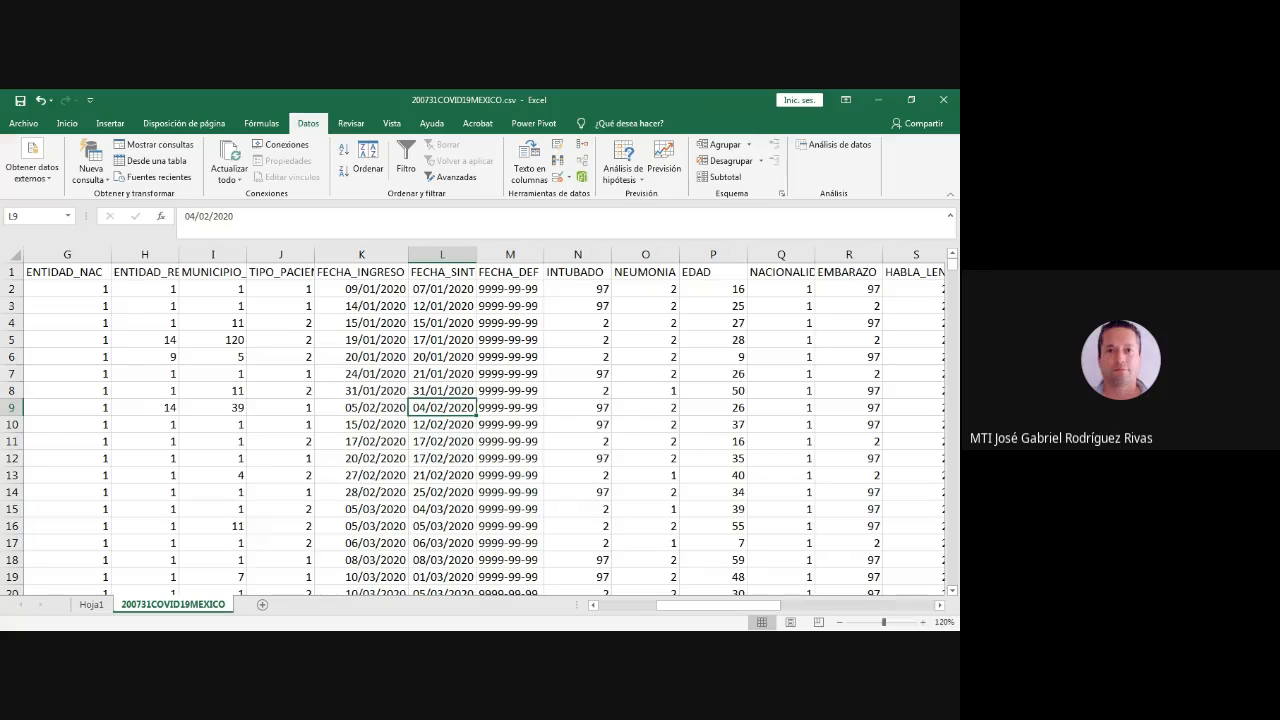
left_click_drag(740, 605, 682, 605)
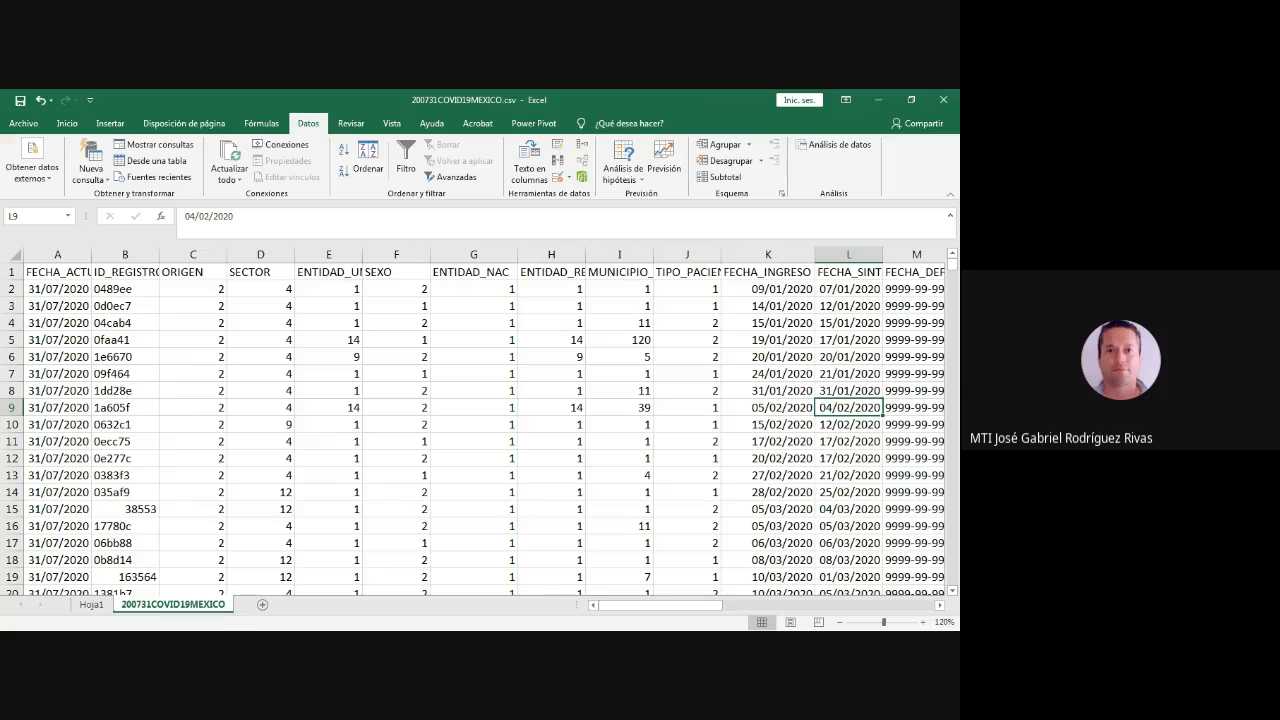
left_click_drag(952, 264, 952, 327)
scroll(473, 427, "down", 20)
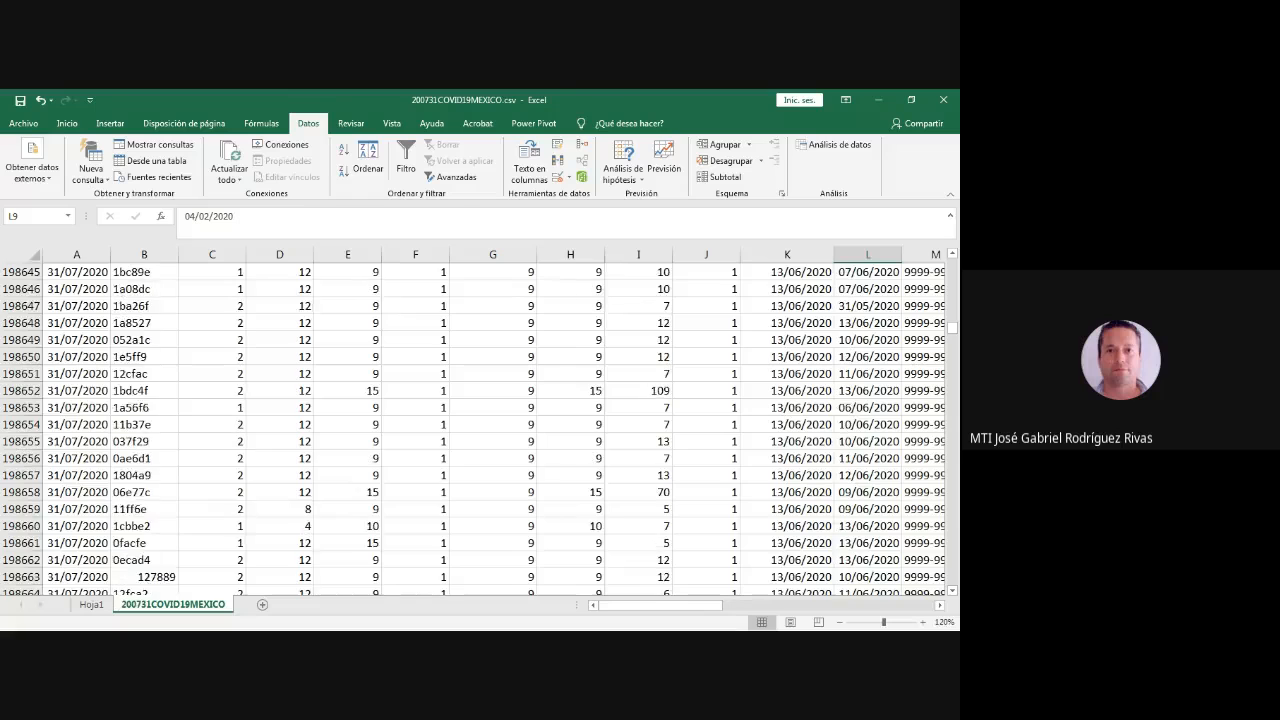
scroll(473, 427, "down", 20)
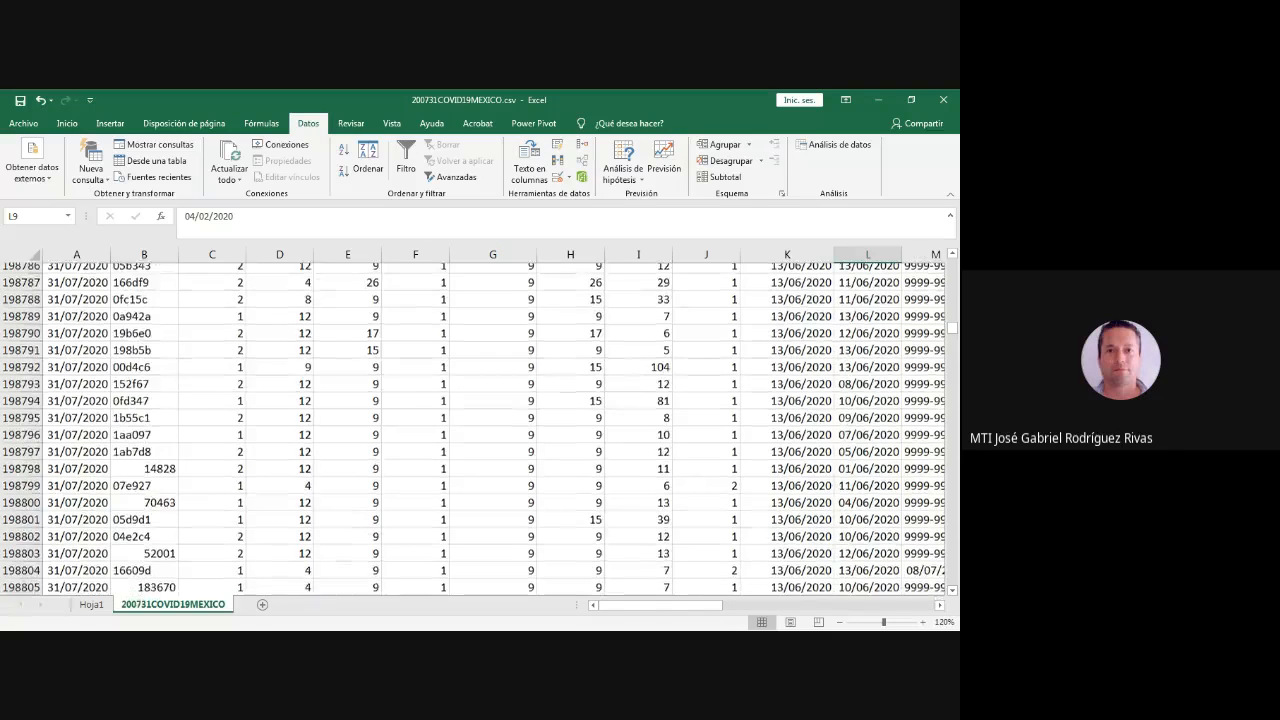
scroll(473, 427, "down", 6)
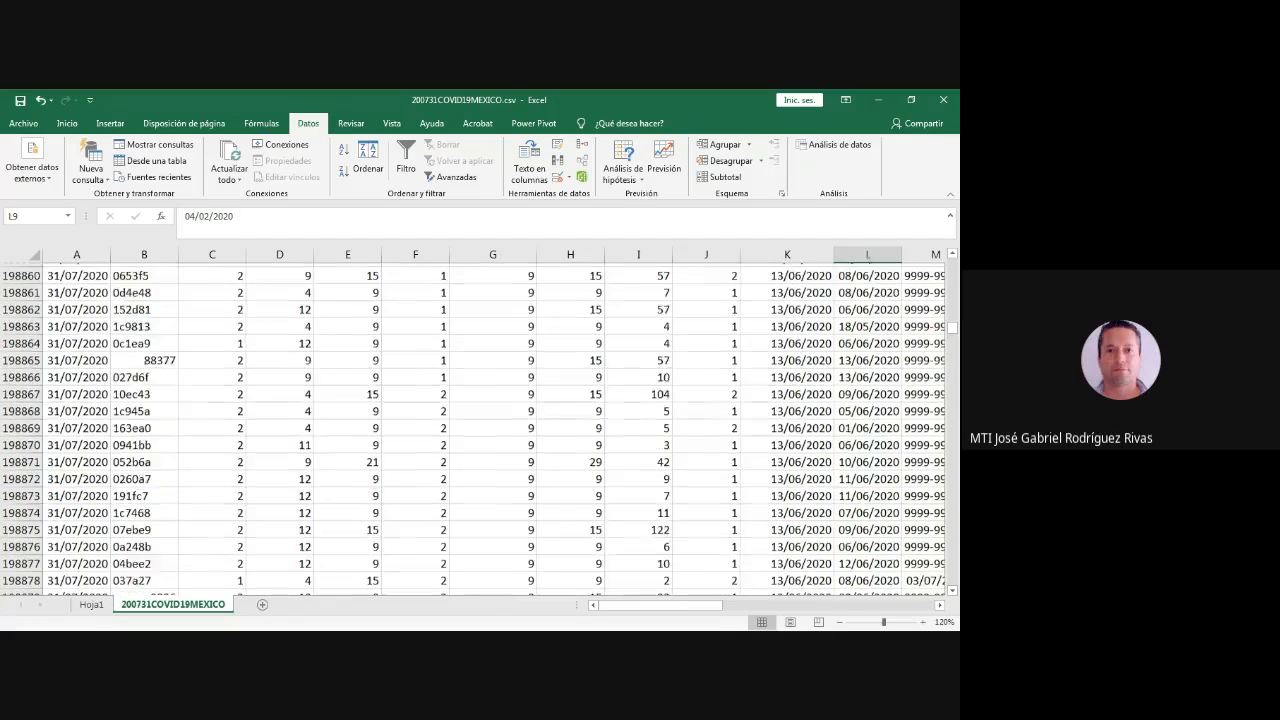
key("Page_Down")
key("Page_Down")
key("Page_Down")
key("Page_Down")
key("Page_Down")
key("Page_Down")
key("Page_Down")
key("Page_Down")
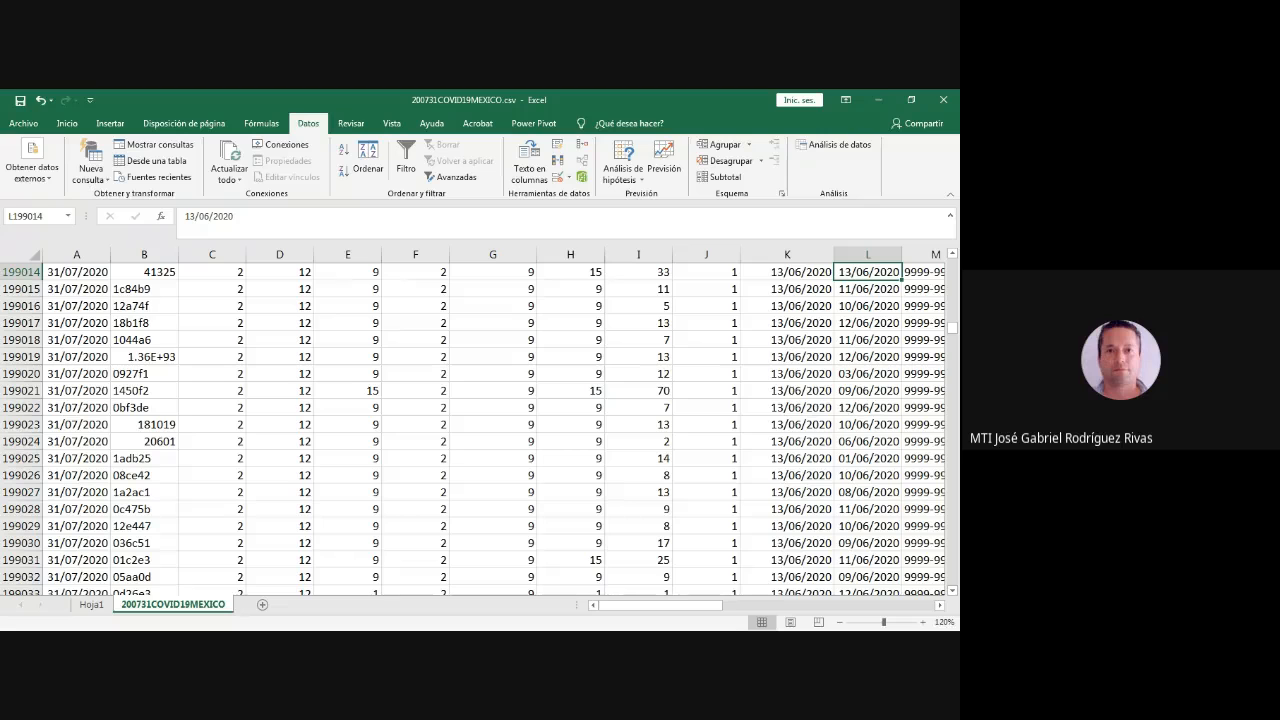
left_click_drag(952, 328, 952, 258)
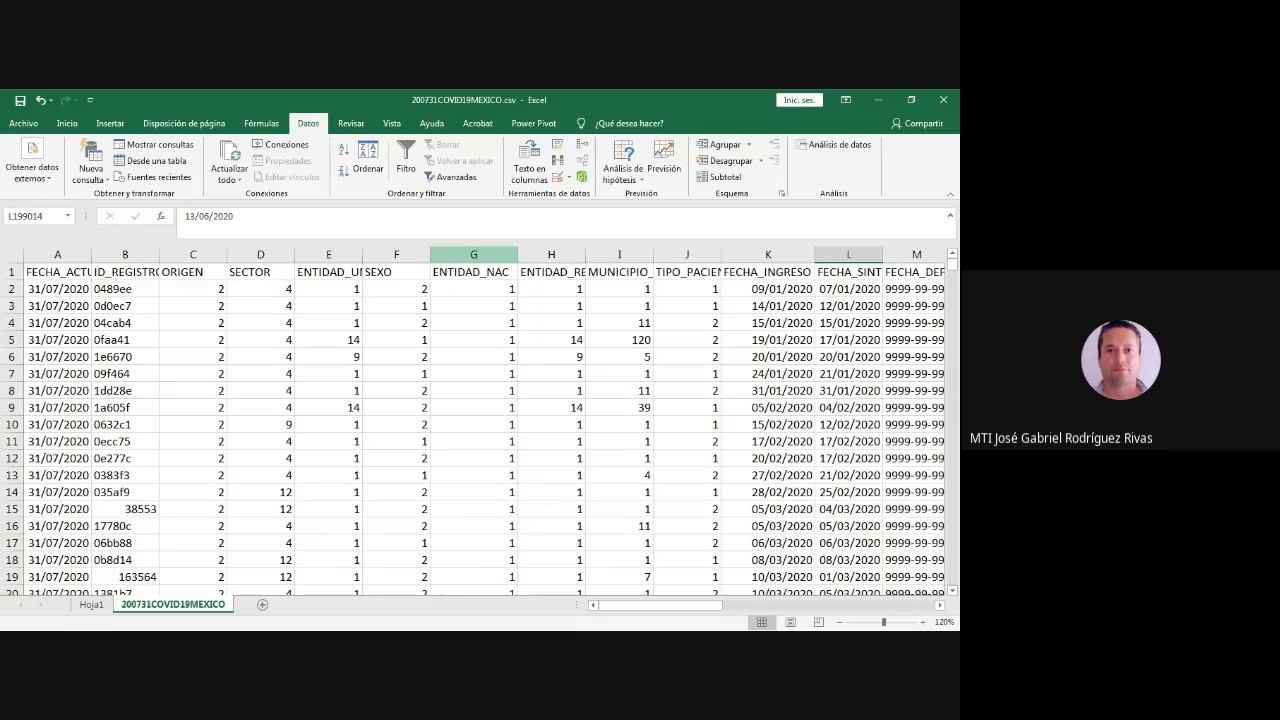
- Fill the entire ENTIDAD_NAC column (G) with yellow on the source data sheet
left_click(473, 254)
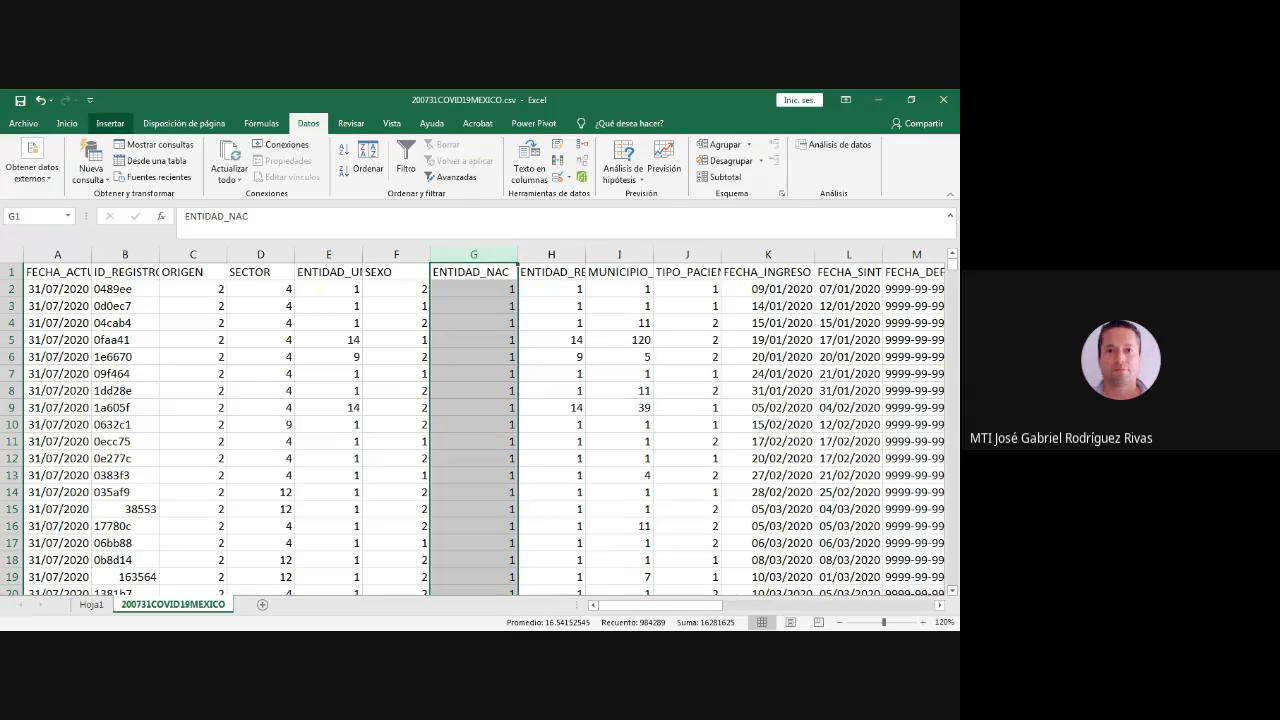
left_click(67, 123)
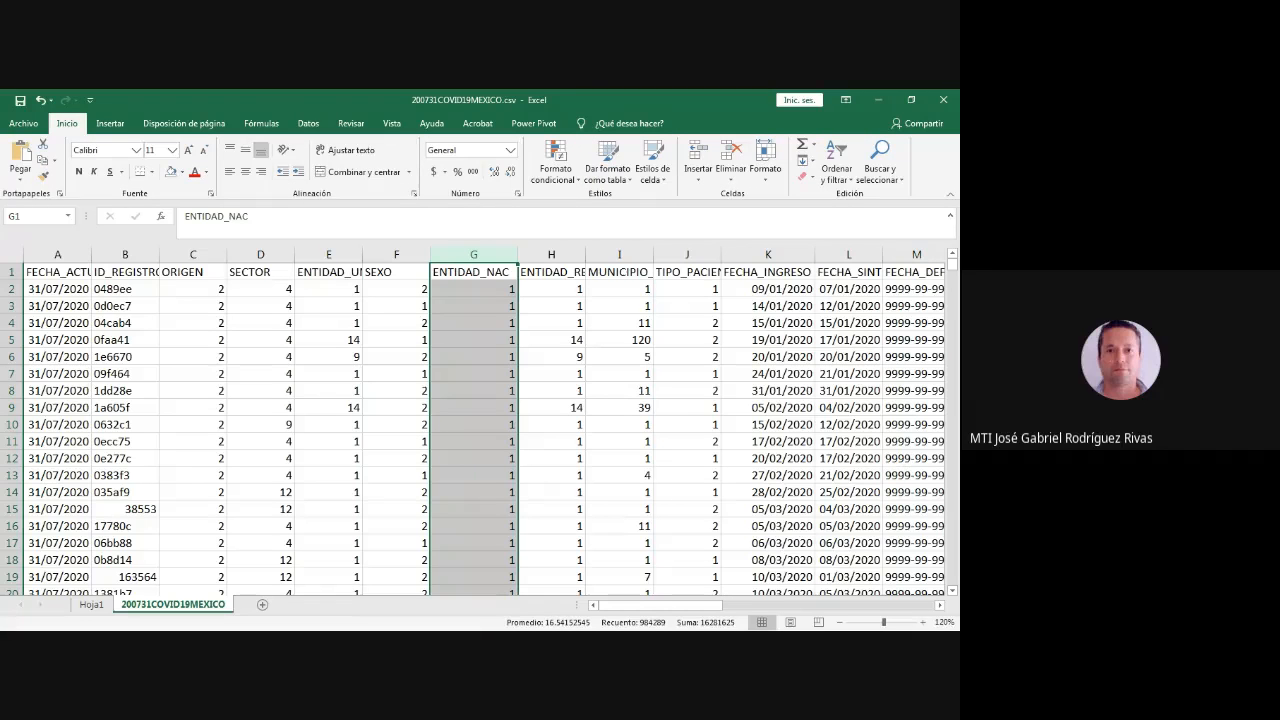
left_click(181, 172)
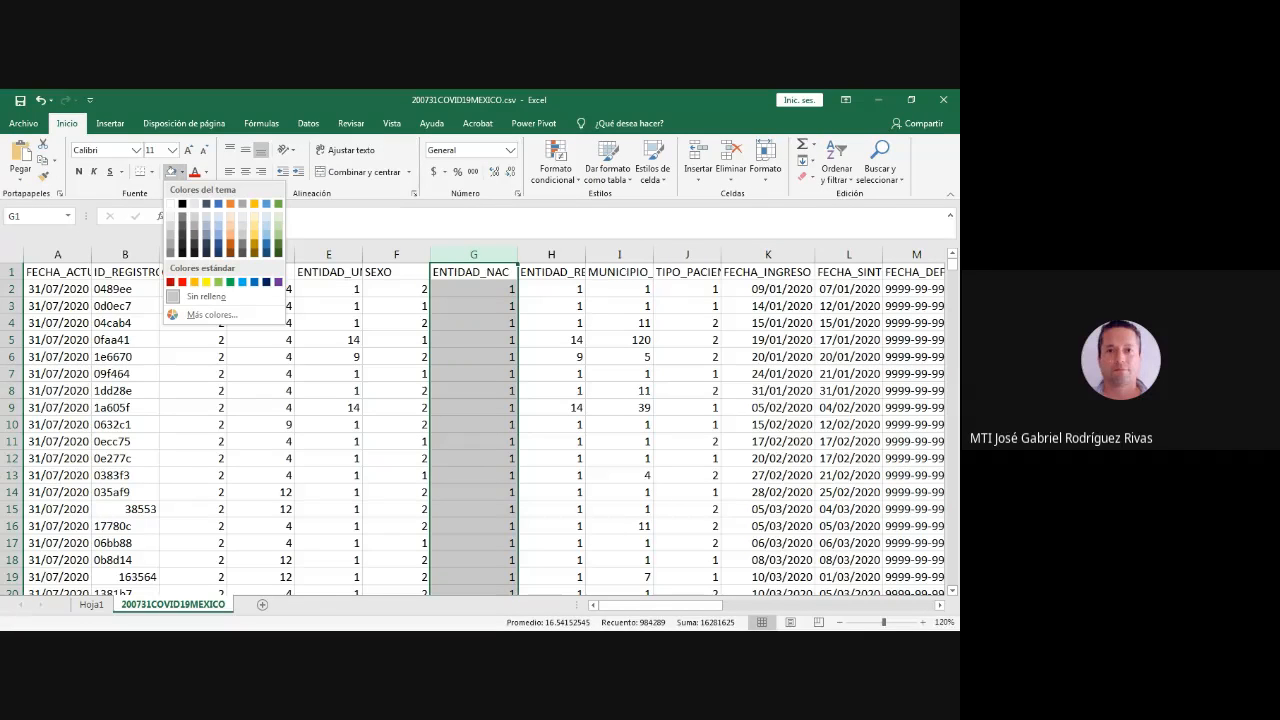
left_click(195, 282)
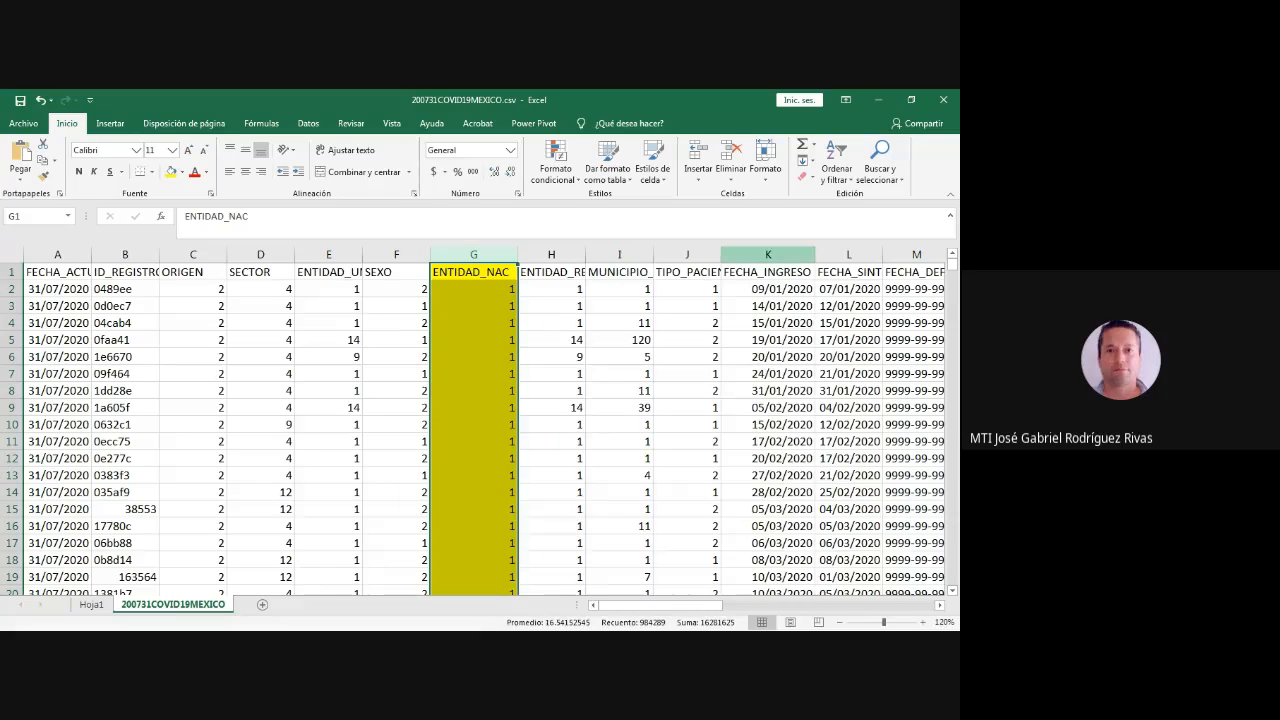
- Apply the same yellow fill to the entire FECHA_INGRESO (K) and NEUMONIA (O) columns
left_click(768, 254)
left_click(171, 172)
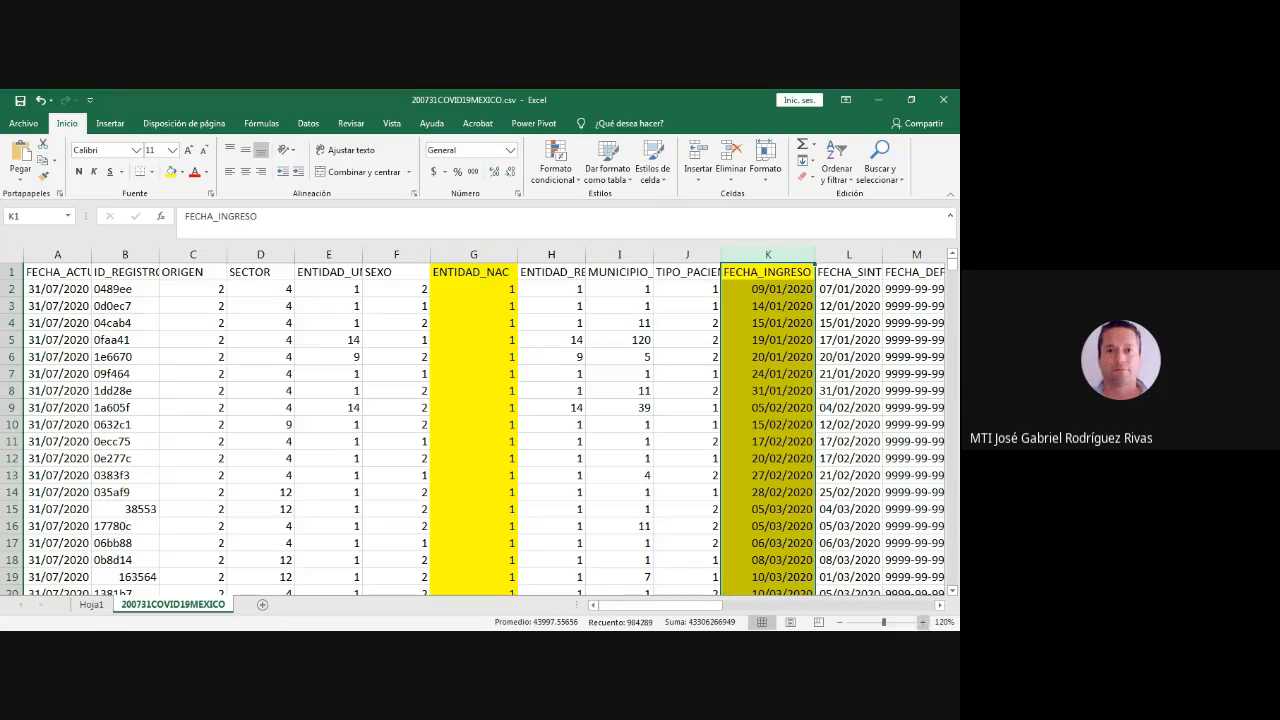
left_click(940, 605)
scroll(486, 430, "right", 1)
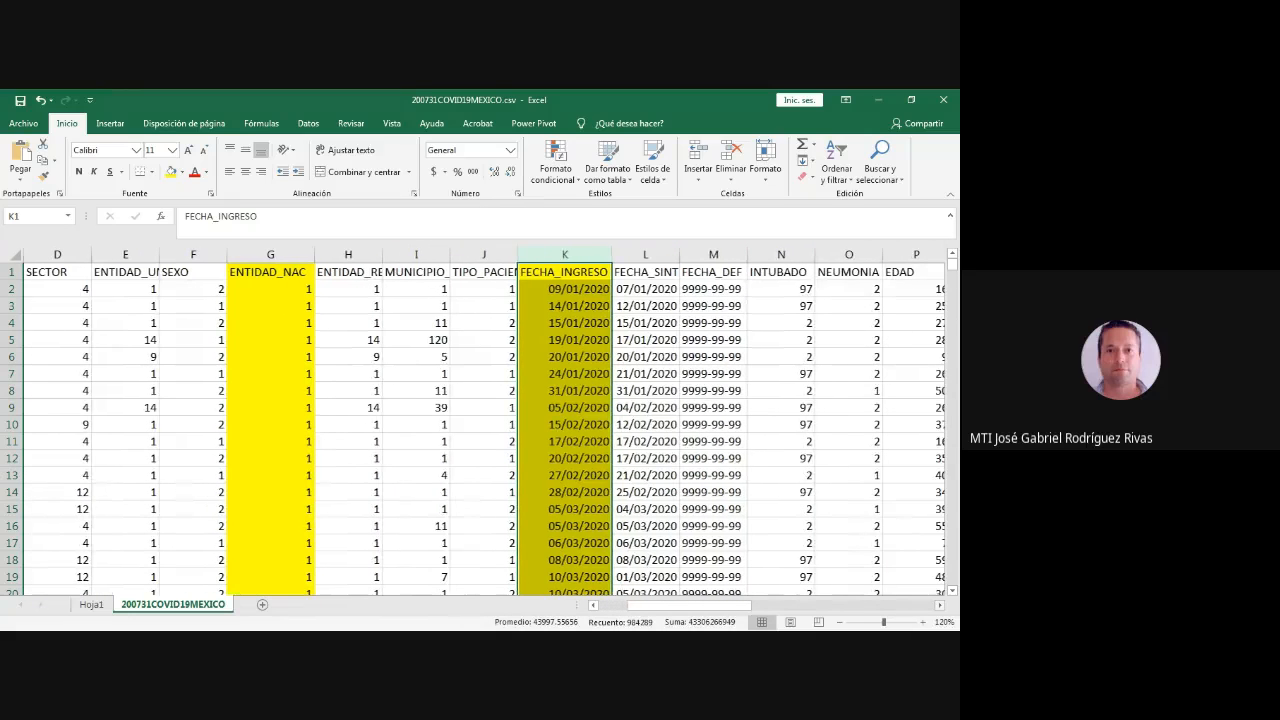
left_click(848, 255)
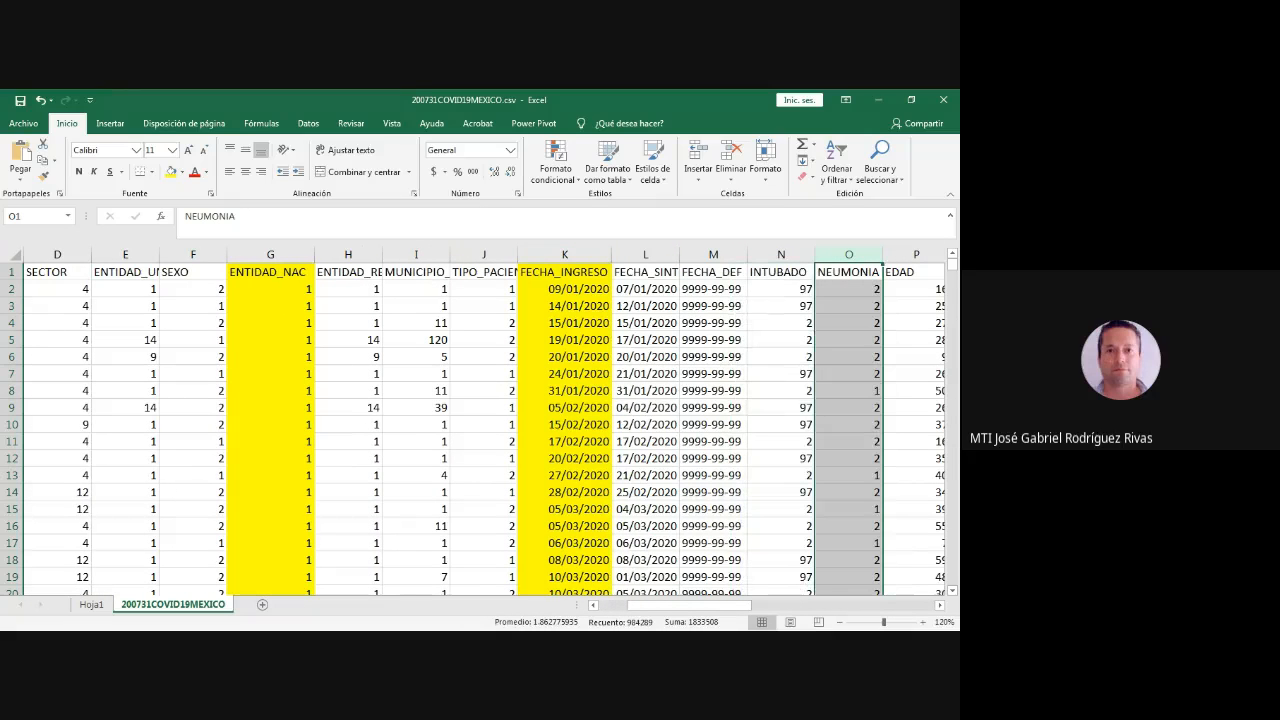
left_click(171, 171)
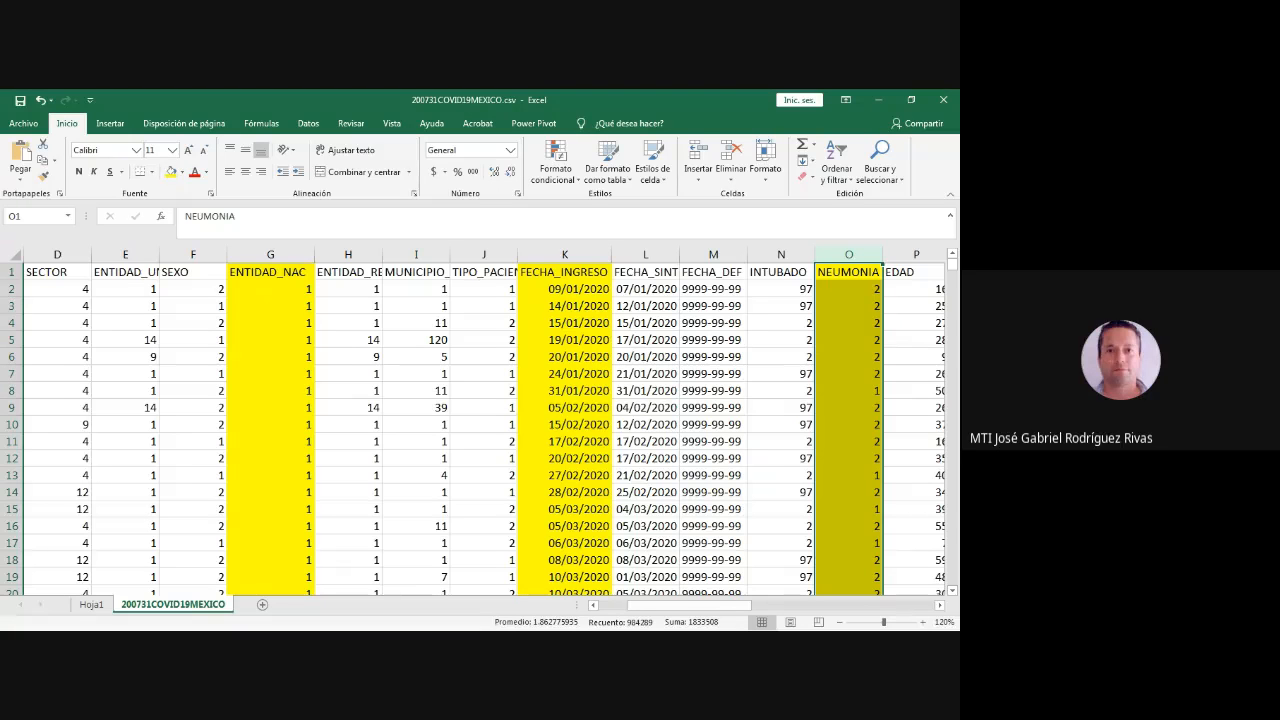
- Look down the sorted records on the source data sheet for the rows whose ENTIDAD_NAC code is 10 (Durango)
left_click_drag(952, 265, 952, 360)
scroll(289, 430, "down", 18)
left_click(289, 475)
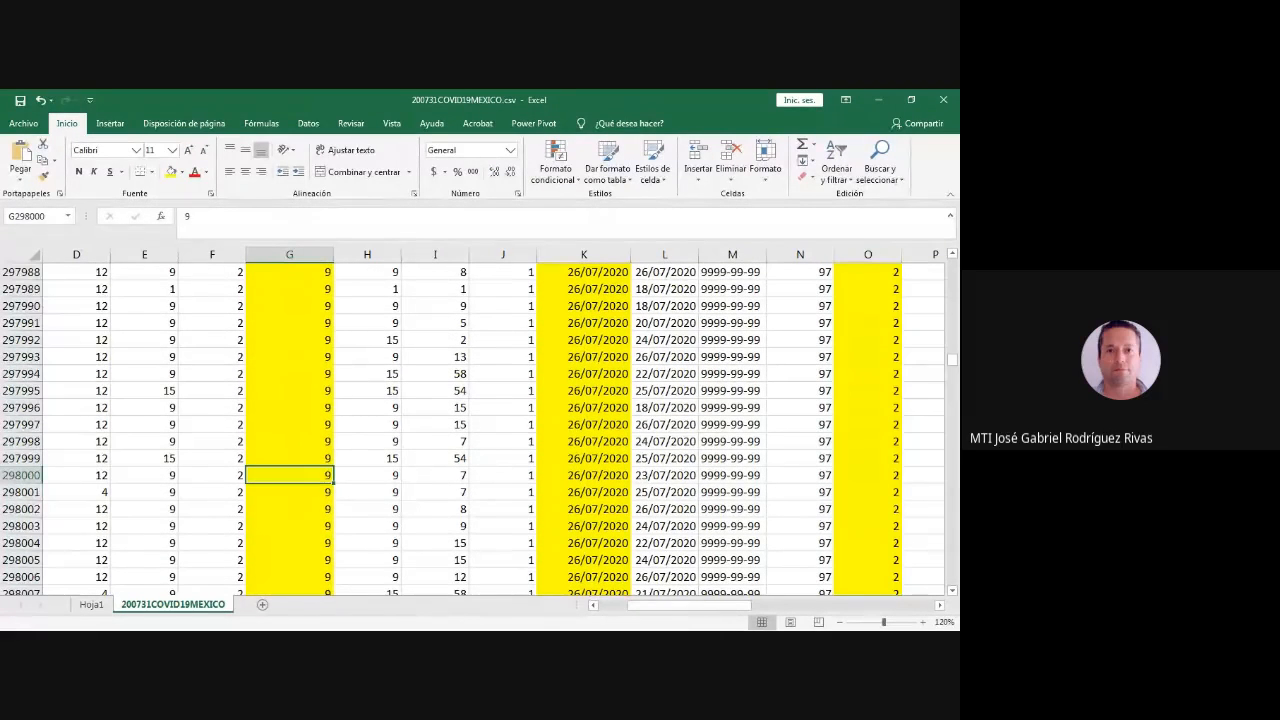
key("Down")
key("Down")
key("Down")
key("Down")
key("Down")
key("Down")
key("Down")
key("Down")
key("Down")
key("Down")
key("Down")
key("Down")
key("Down")
key("Down")
key("Down")
key("Down")
key("Down")
key("Down")
key("Down")
key("Page_Down")
key("Page_Down")
key("Page_Down")
key("Page_Down")
key("Page_Down")
key("Page_Down")
key("Page_Down")
key("Page_Down")
key("Page_Down")
key("Page_Down")
key("Page_Down")
key("Page_Down")
key("Page_Down")
key("Page_Down")
key("Page_Down")
key("Page_Down")
key("Page_Down")
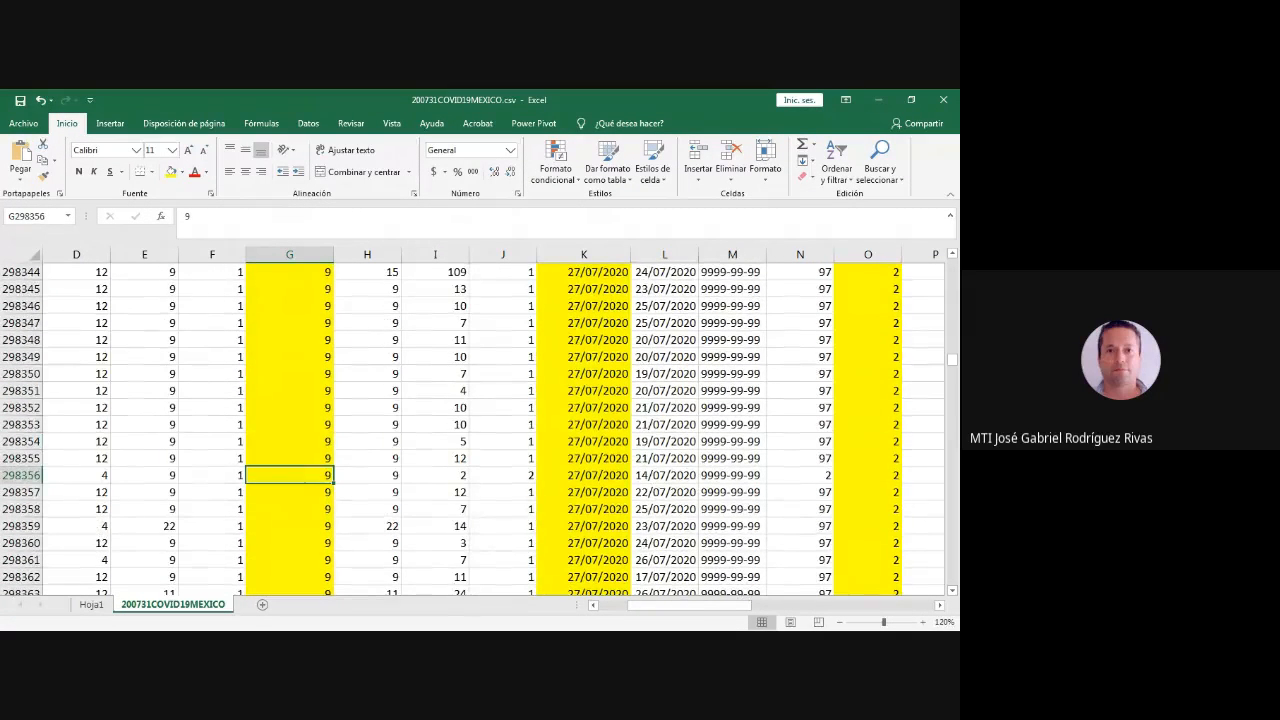
key("Page_Down")
key("Page_Down")
key("Page_Down")
key("Page_Down")
key("Page_Down")
key("Page_Down")
key("Page_Down")
key("Page_Down")
key("Page_Down")
key("Page_Down")
key("Page_Down")
key("Page_Down")
key("Page_Down")
key("Page_Down")
key("Page_Down")
key("Page_Down")
key("Page_Down")
key("Page_Down")
key("Page_Down")
key("Page_Down")
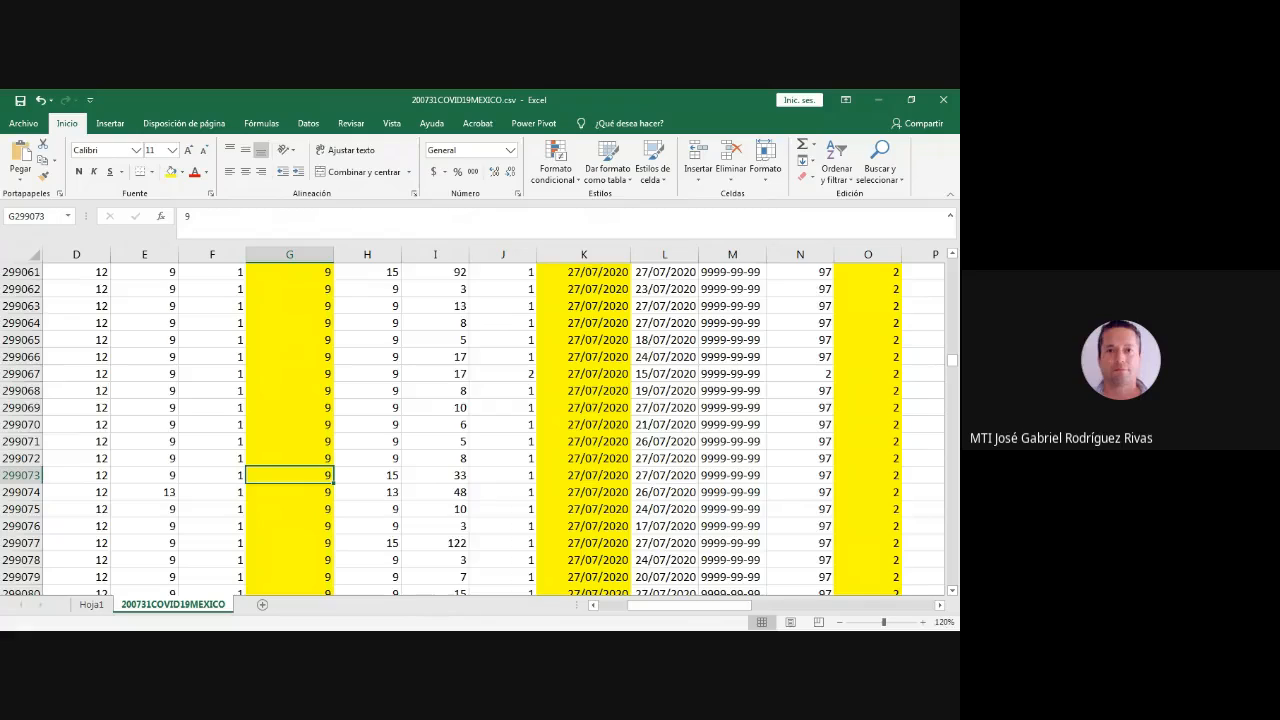
key("Page_Down")
key("Page_Down")
key("Page_Down")
key("Page_Down")
key("Page_Down")
key("Page_Down")
key("Page_Down")
key("Page_Down")
key("Page_Down")
key("Page_Down")
key("Page_Down")
key("Page_Down")
key("Page_Down")
key("Page_Down")
key("Page_Down")
key("Page_Down")
key("Page_Down")
key("Page_Down")
key("Page_Down")
key("Page_Down")
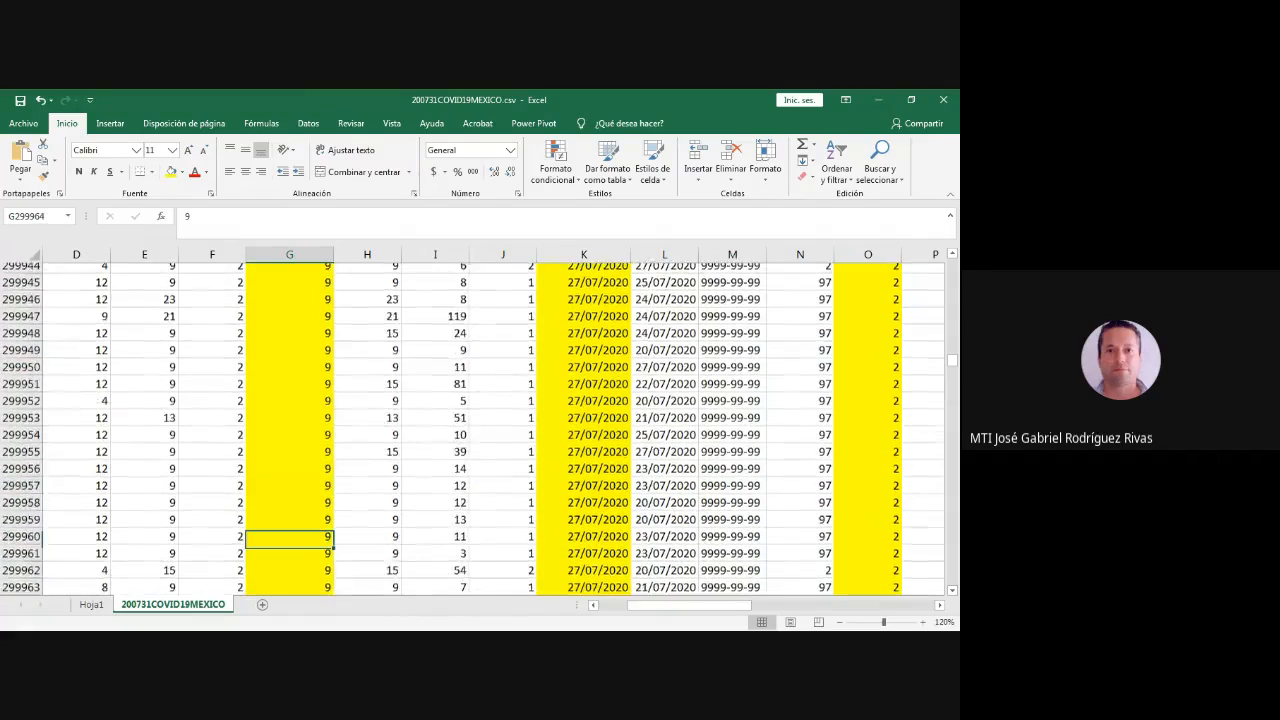
key("Page_Down")
key("Page_Down")
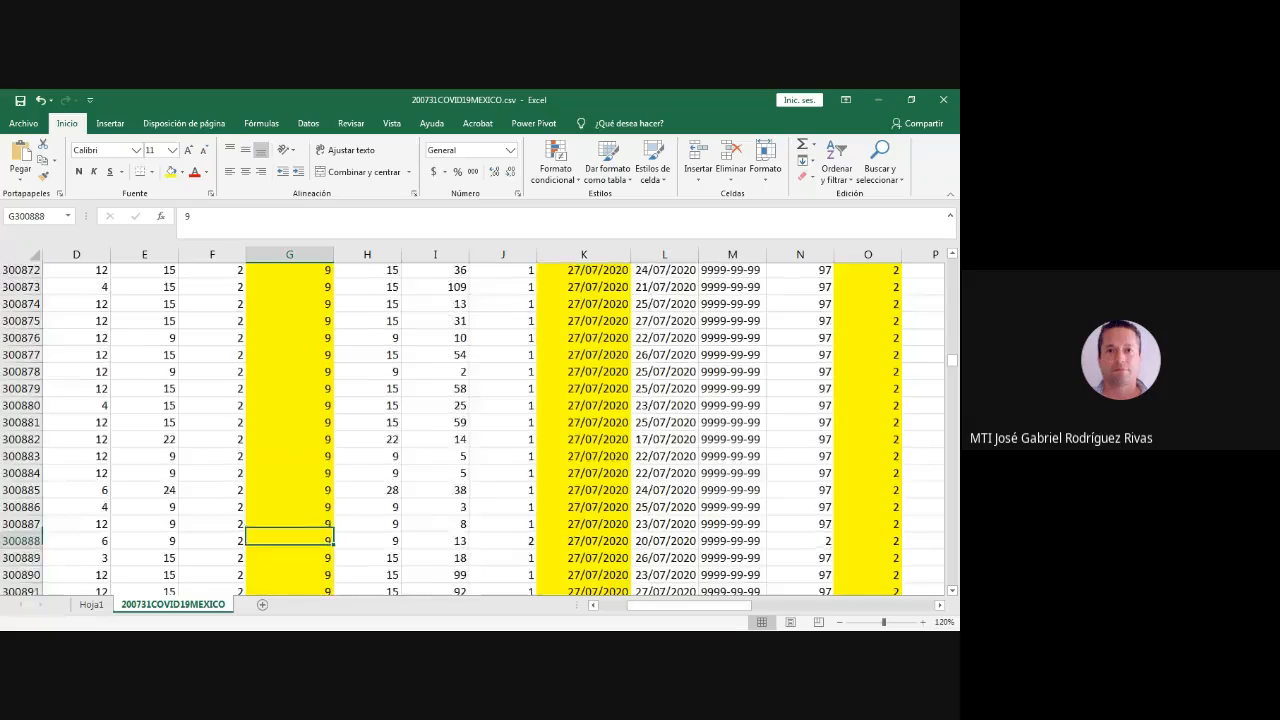
key("Page_Down")
key("Page_Down")
key("Page_Down")
key("Page_Down")
key("Page_Down")
key("Page_Down")
key("Page_Down")
key("Page_Down")
key("Page_Down")
key("Page_Down")
key("Page_Down")
key("Page_Down")
key("Page_Down")
key("Page_Down")
key("Page_Down")
key("Page_Down")
key("Page_Down")
key("Page_Down")
key("Page_Down")
key("Page_Down")
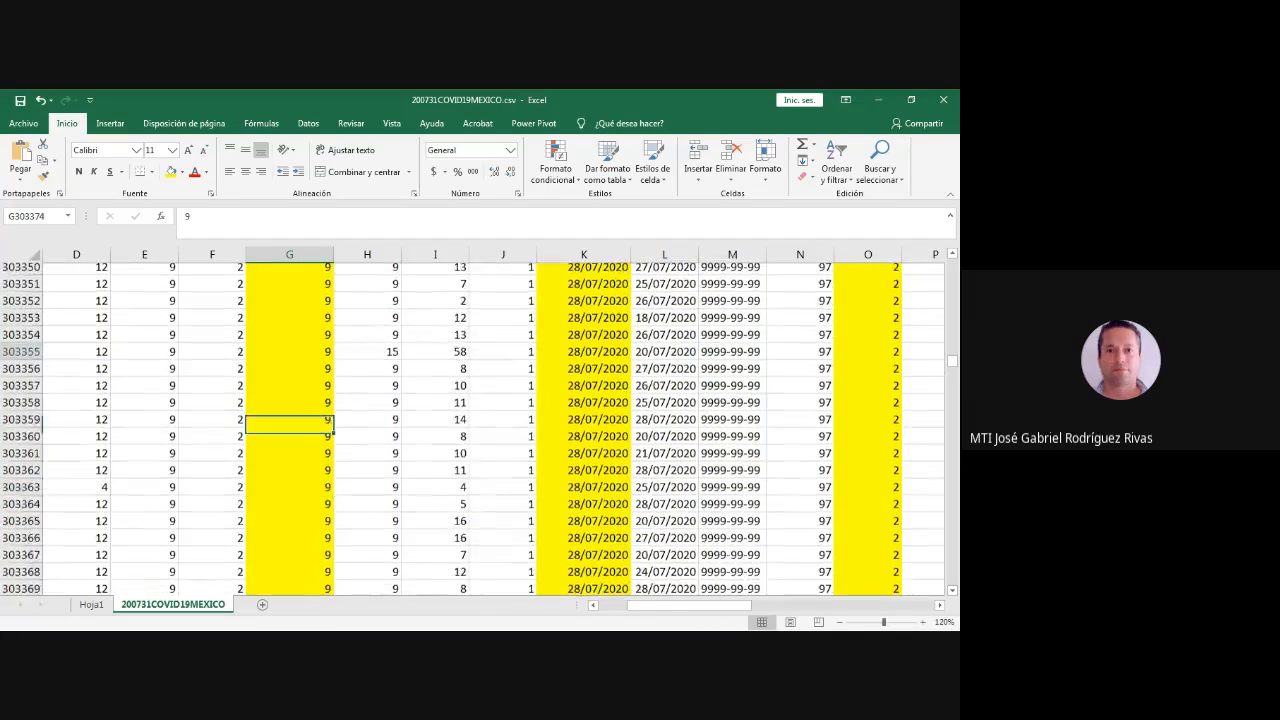
key("Page_Down")
key("Page_Down")
key("Page_Down")
key("Page_Down")
key("Page_Down")
key("Page_Down")
key("Page_Down")
key("Page_Down")
key("Page_Down")
key("Page_Down")
key("Page_Down")
key("Page_Down")
key("Page_Down")
key("Page_Down")
key("Page_Down")
key("Page_Down")
key("Page_Down")
key("Page_Down")
key("Page_Down")
key("Page_Down")
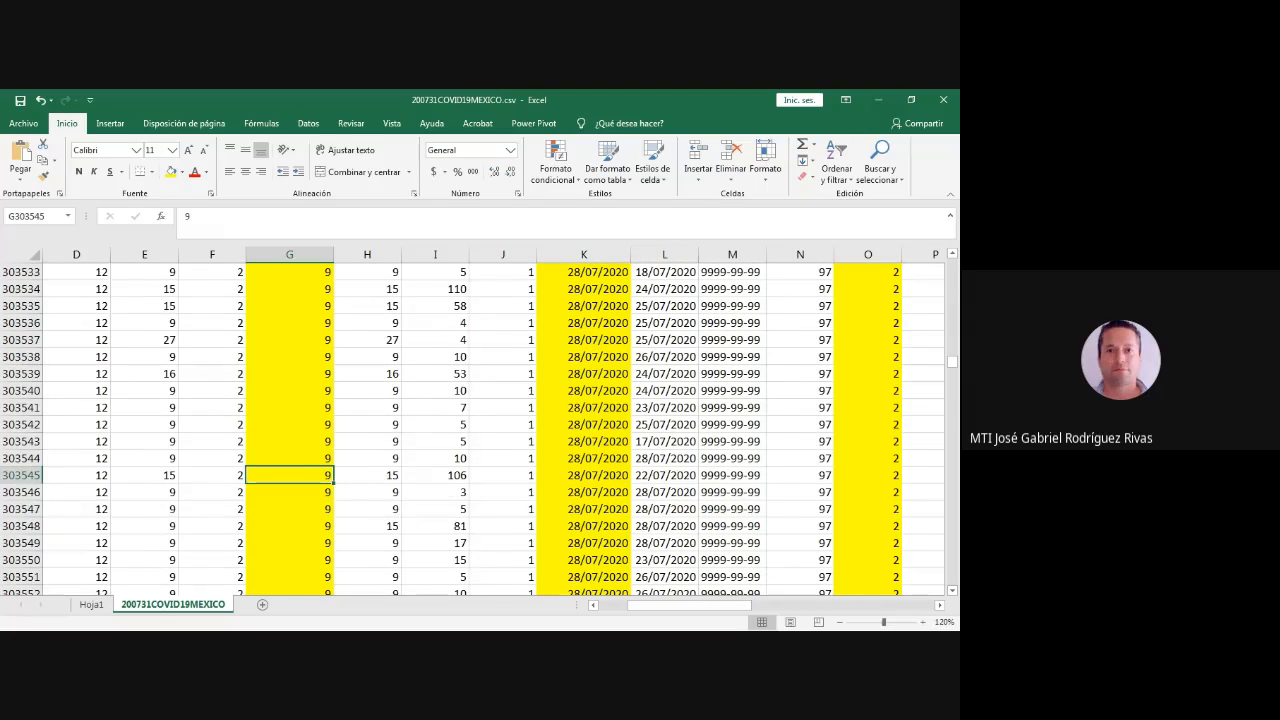
scroll(480, 420, "down", 20)
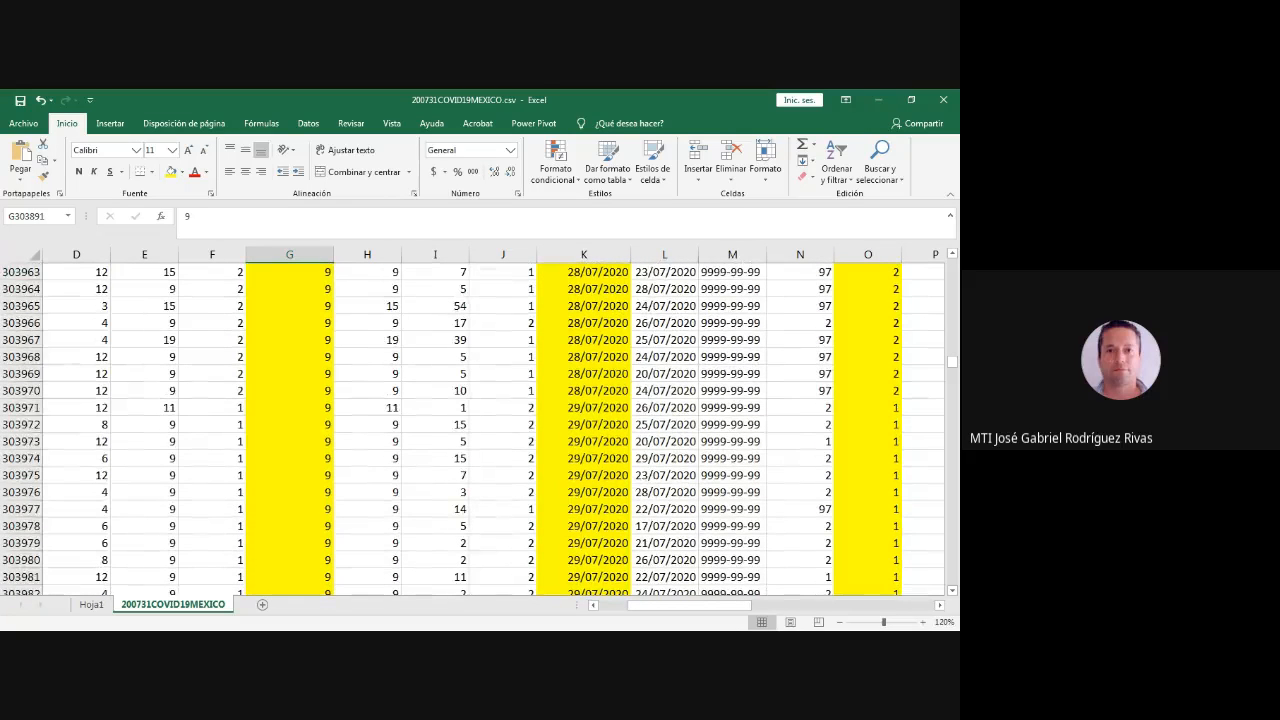
scroll(480, 420, "down", 20)
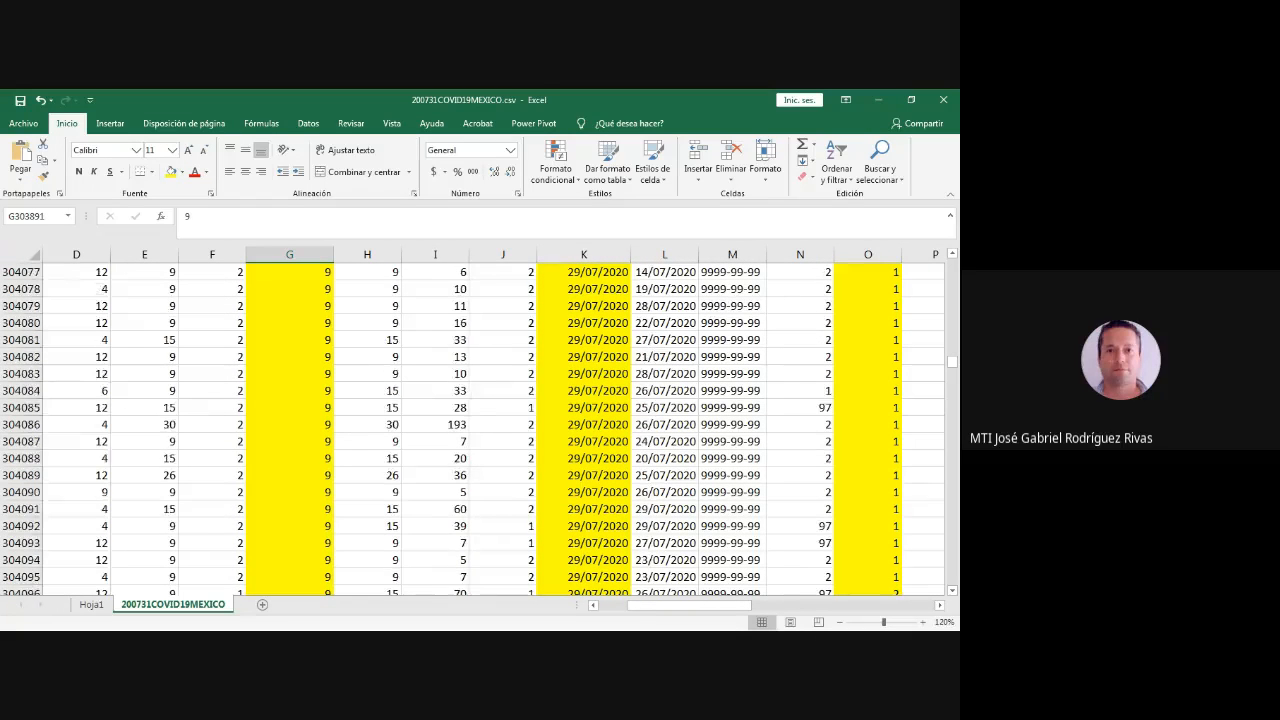
left_click(290, 577)
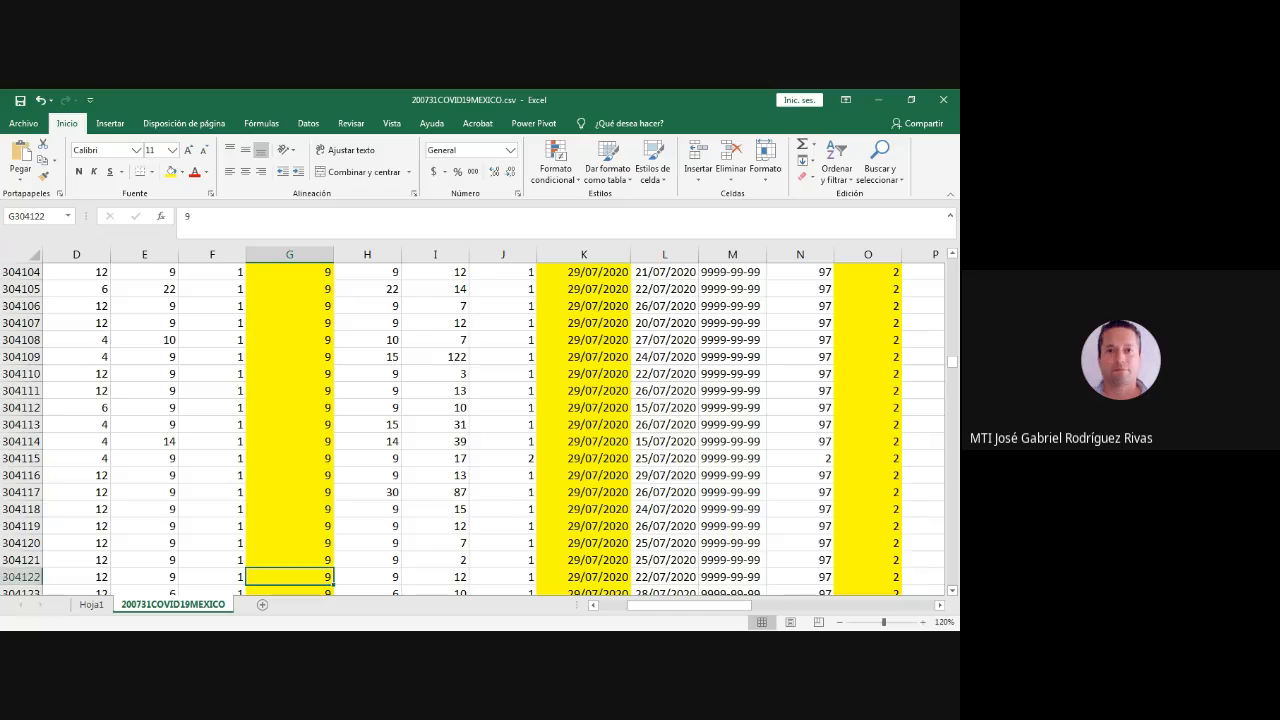
scroll(480, 420, "down", 20)
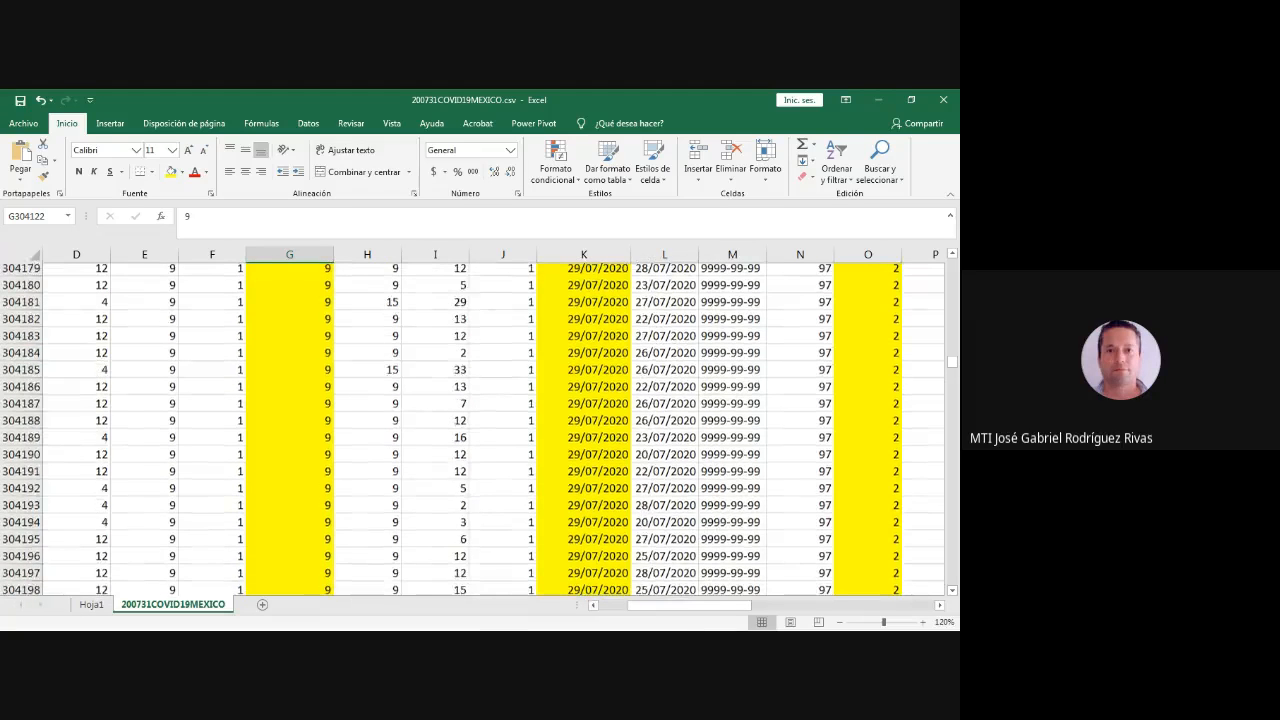
scroll(480, 420, "down", 20)
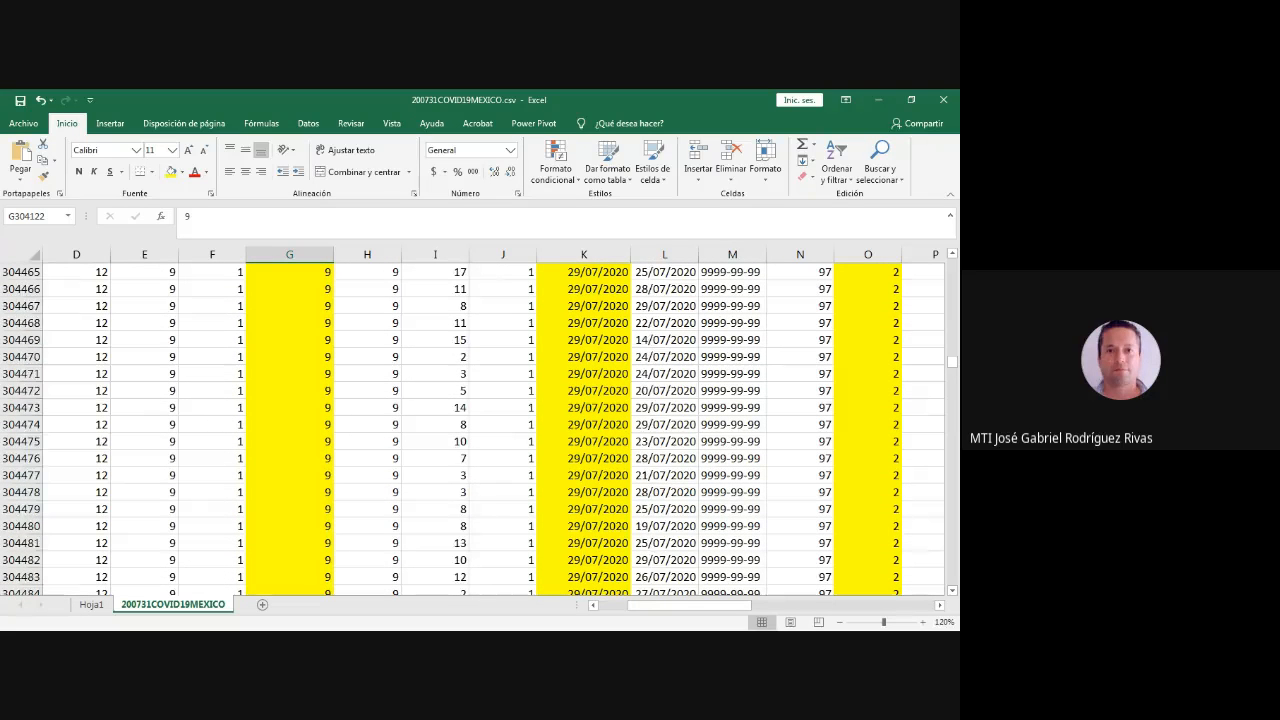
scroll(480, 420, "down", 20)
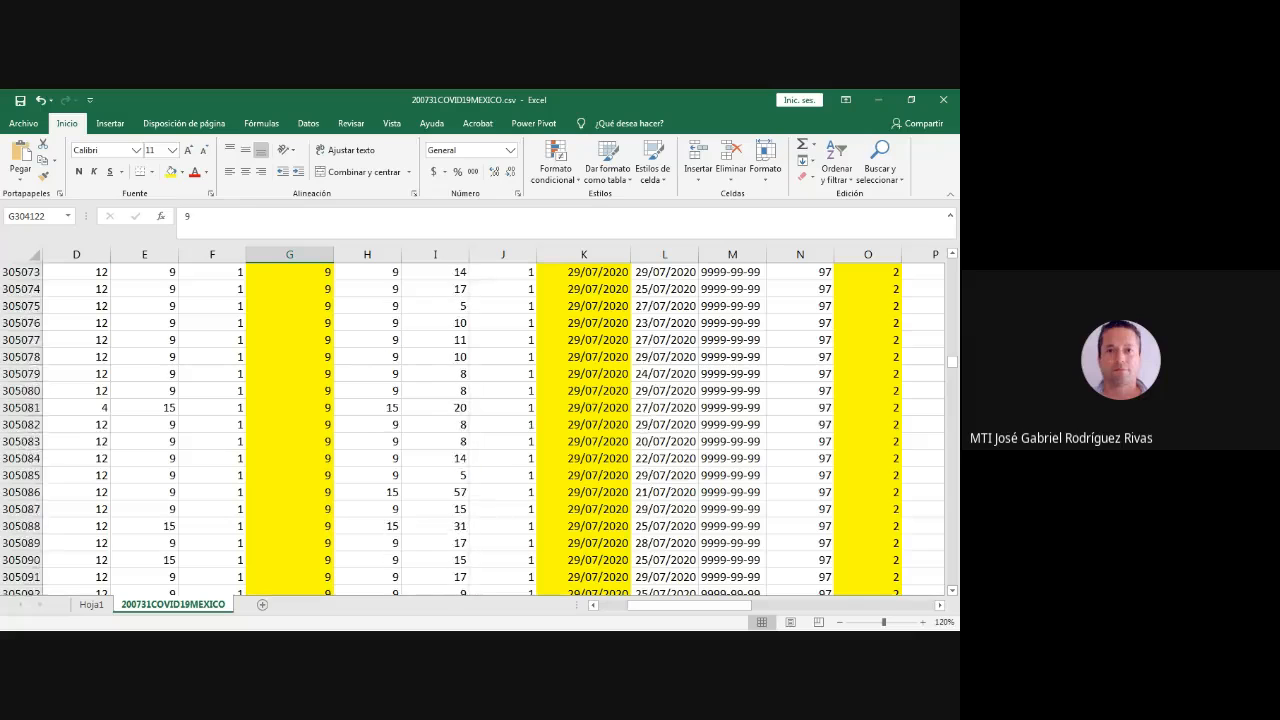
scroll(480, 420, "down", 20)
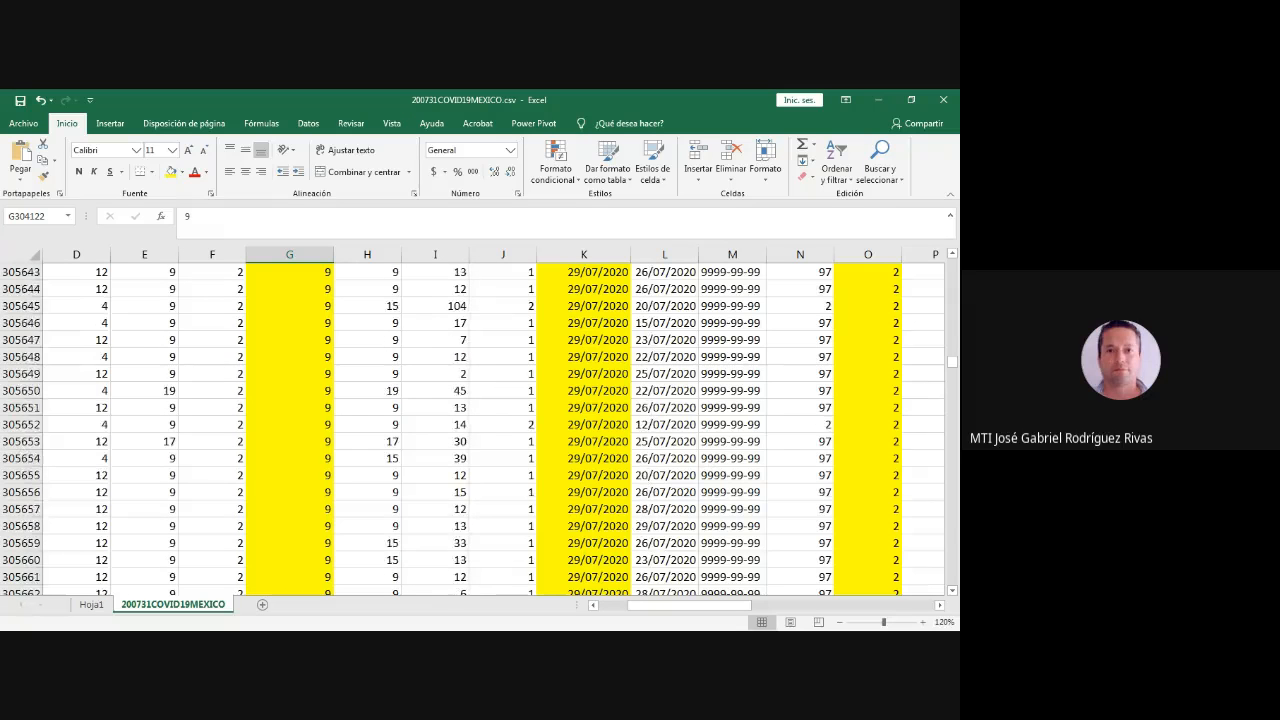
scroll(480, 420, "down", 20)
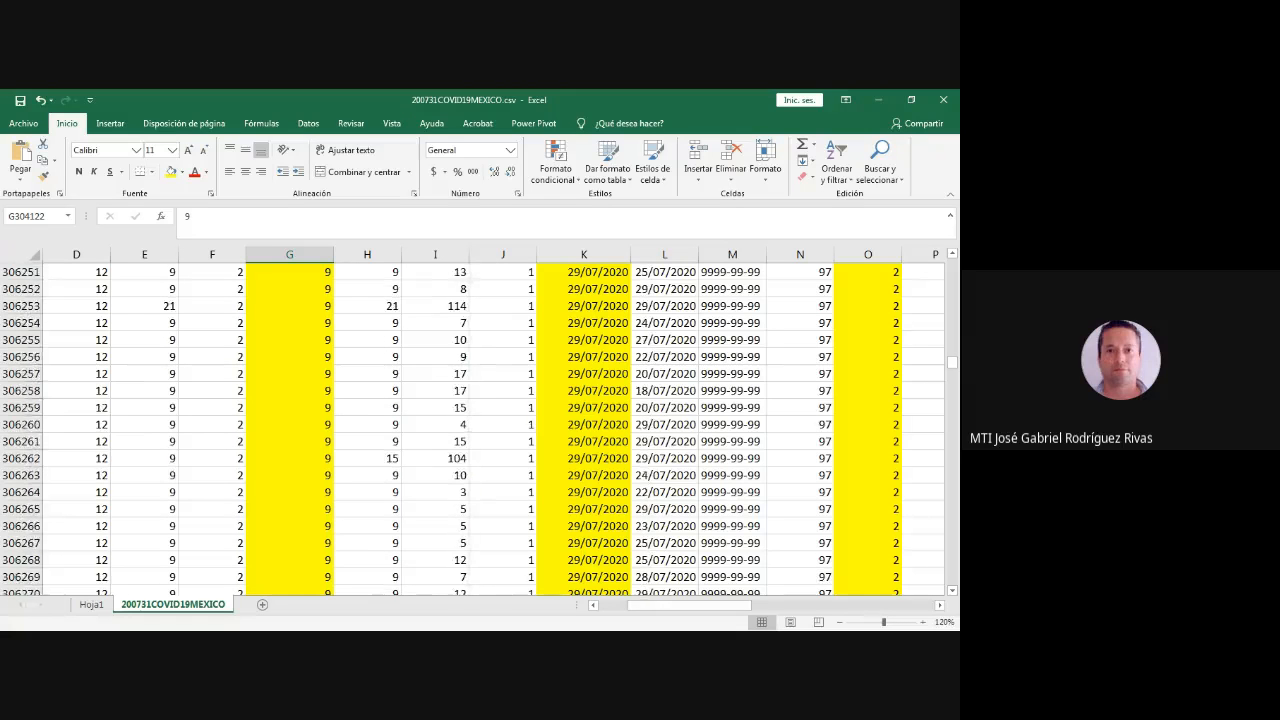
scroll(480, 420, "down", 20)
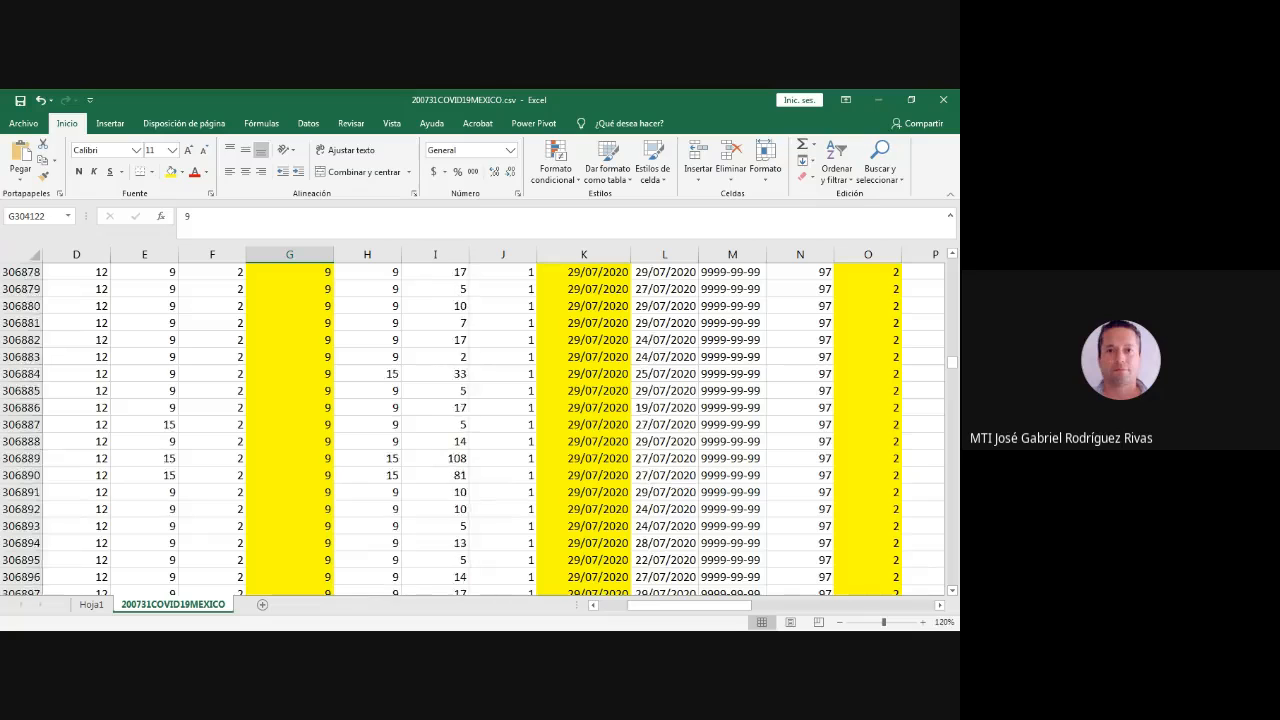
scroll(480, 420, "down", 20)
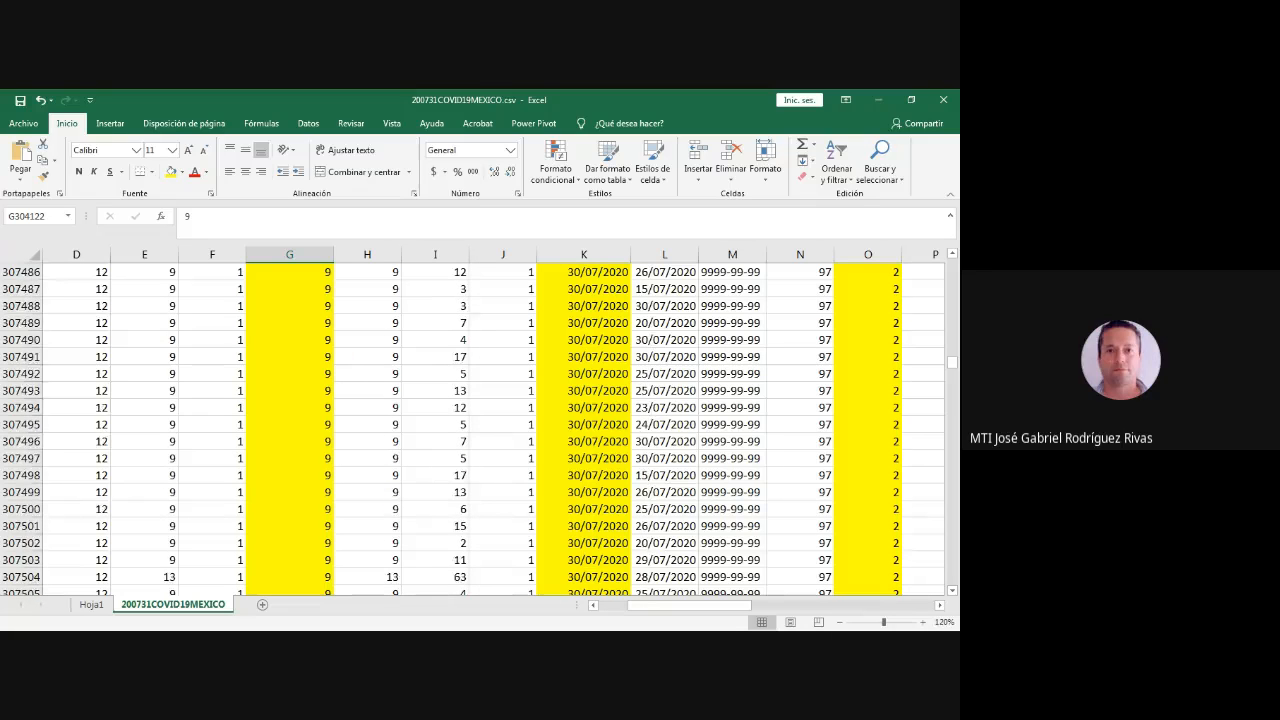
scroll(480, 420, "down", 20)
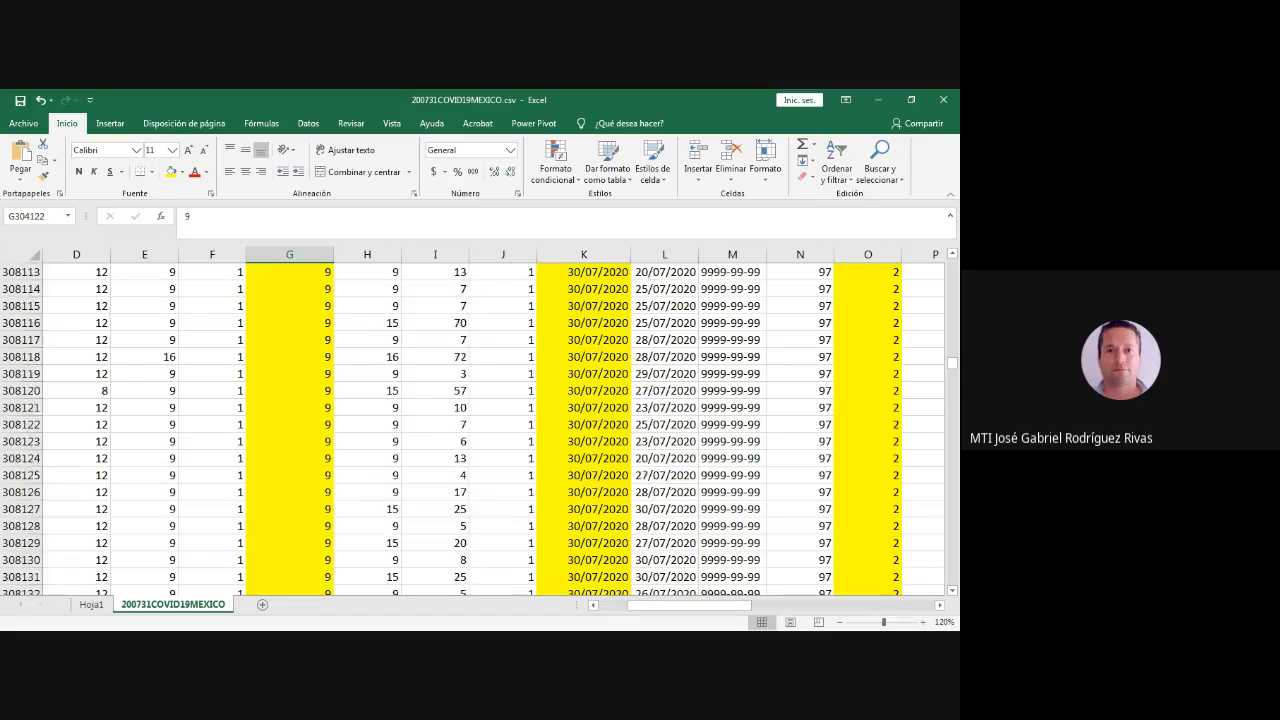
scroll(480, 420, "down", 20)
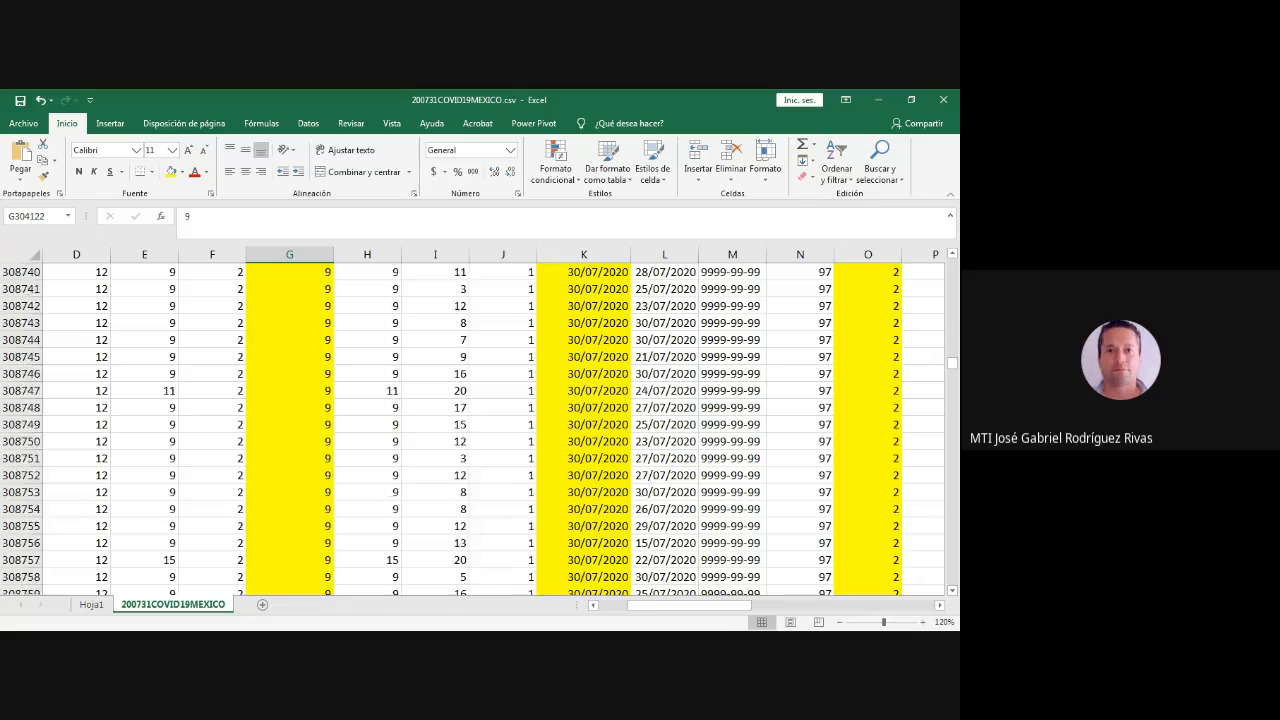
scroll(480, 420, "down", 20)
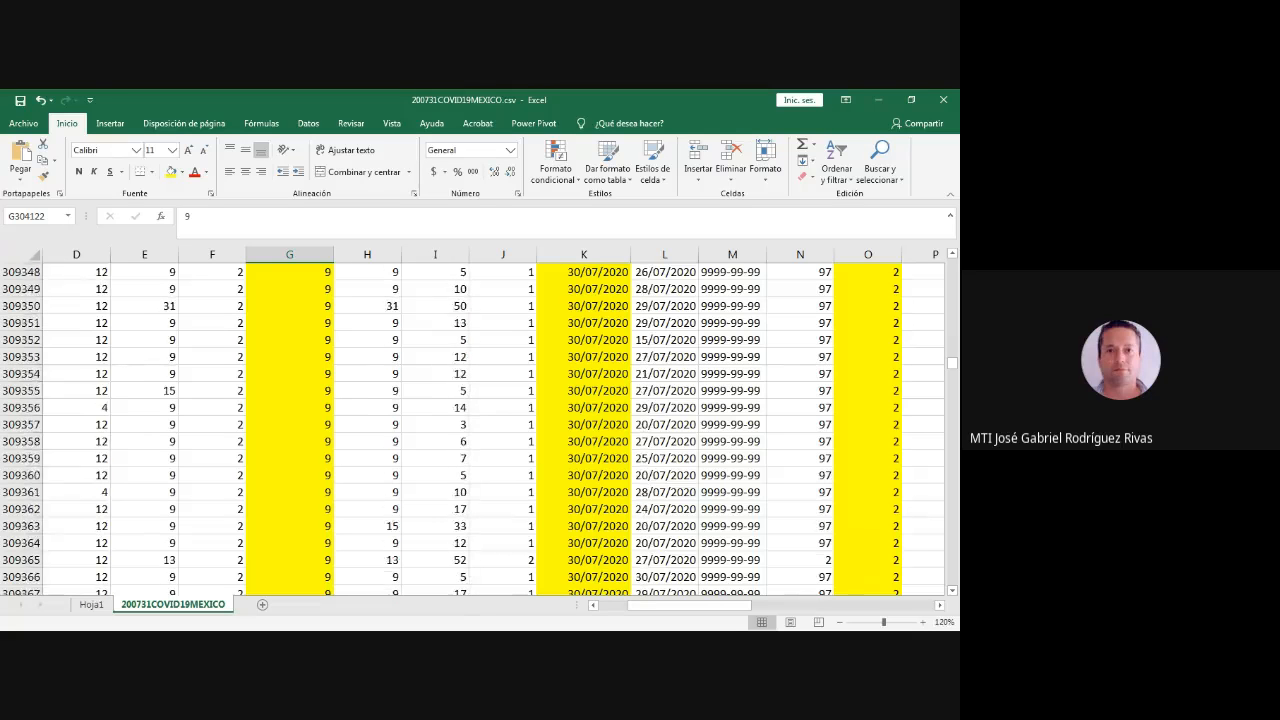
scroll(480, 420, "down", 20)
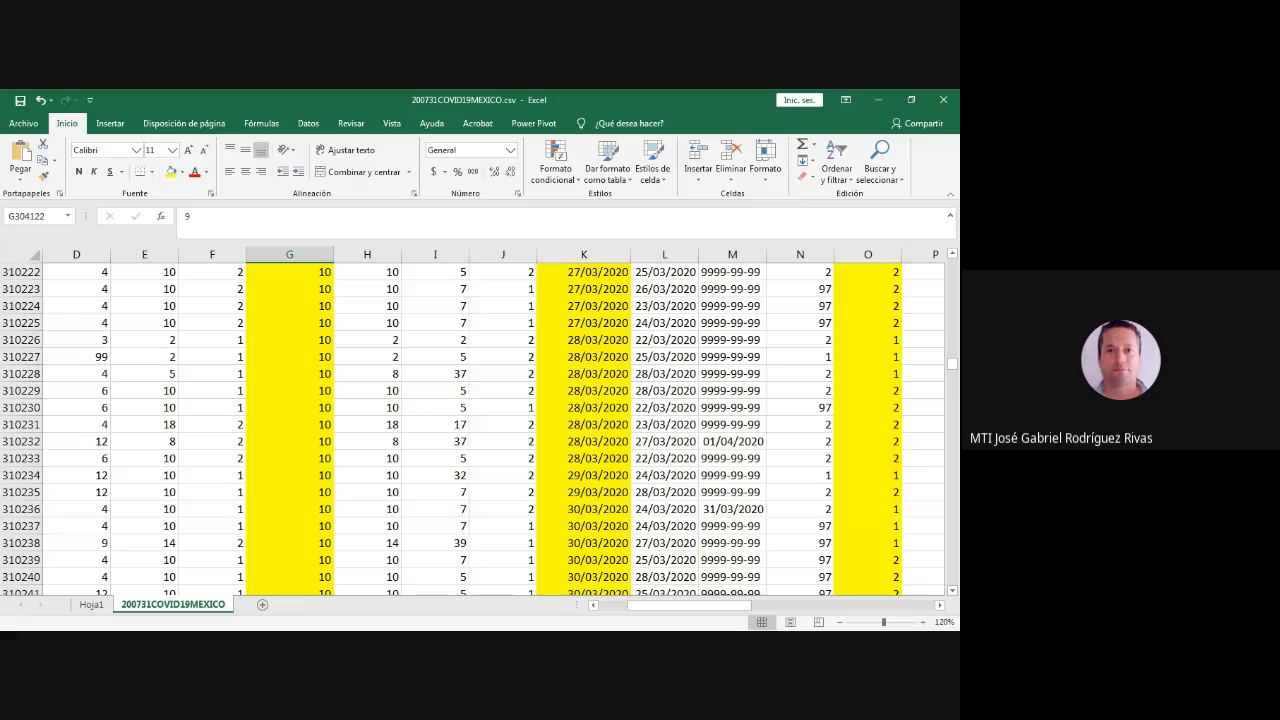
- Go back to the start of the ENTIDAD_NAC 10 block and locate its January 2020 admission dates
scroll(480, 420, "up", 20)
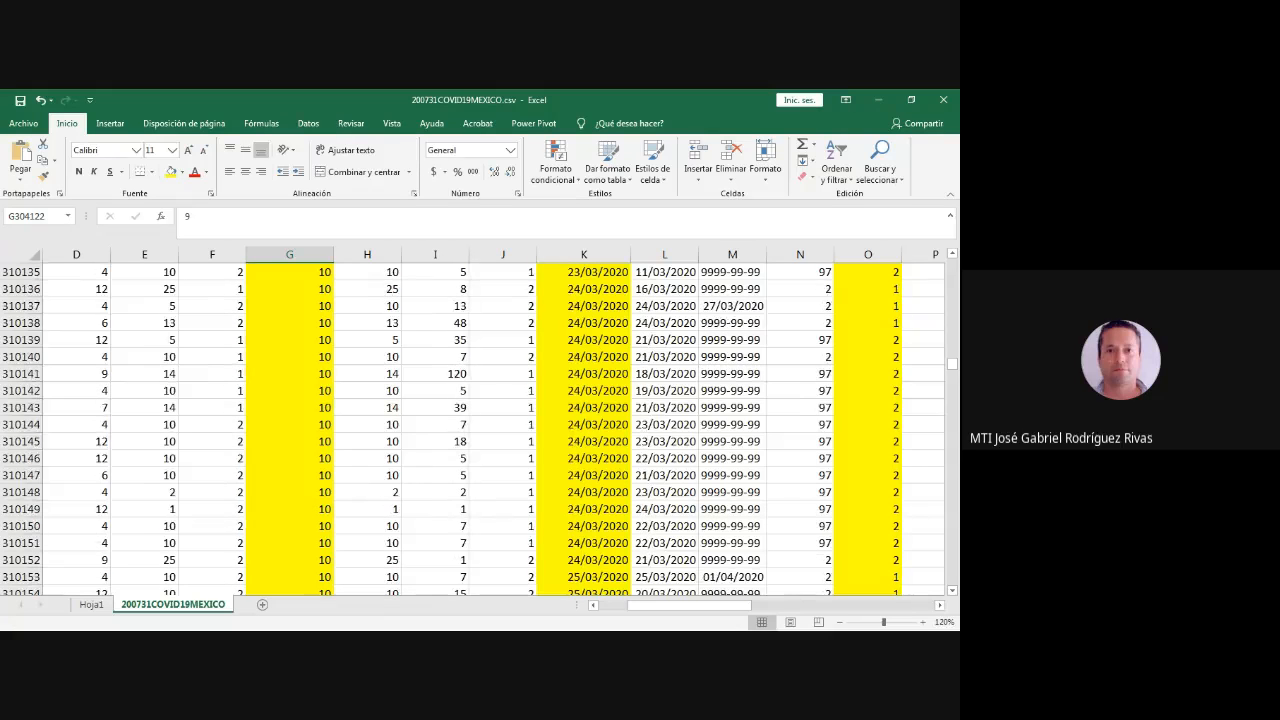
scroll(480, 420, "up", 20)
left_click(290, 323)
scroll(290, 323, "up", 7)
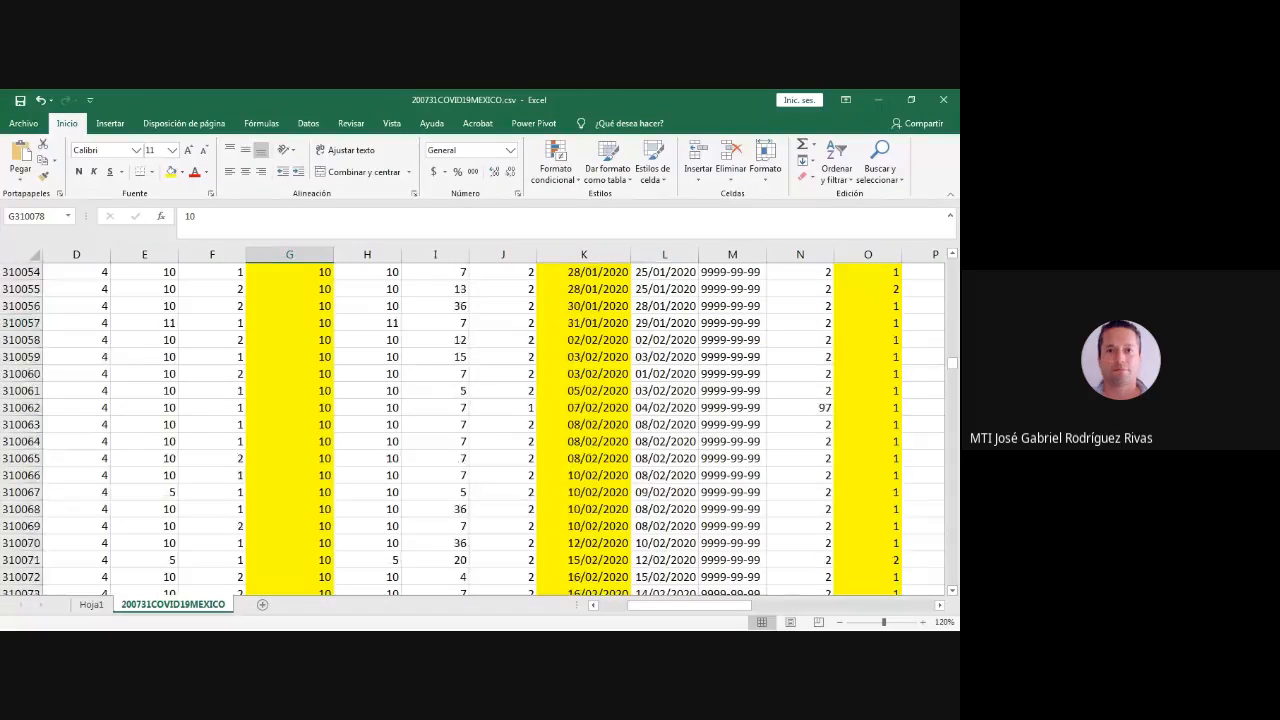
scroll(480, 420, "up", 20)
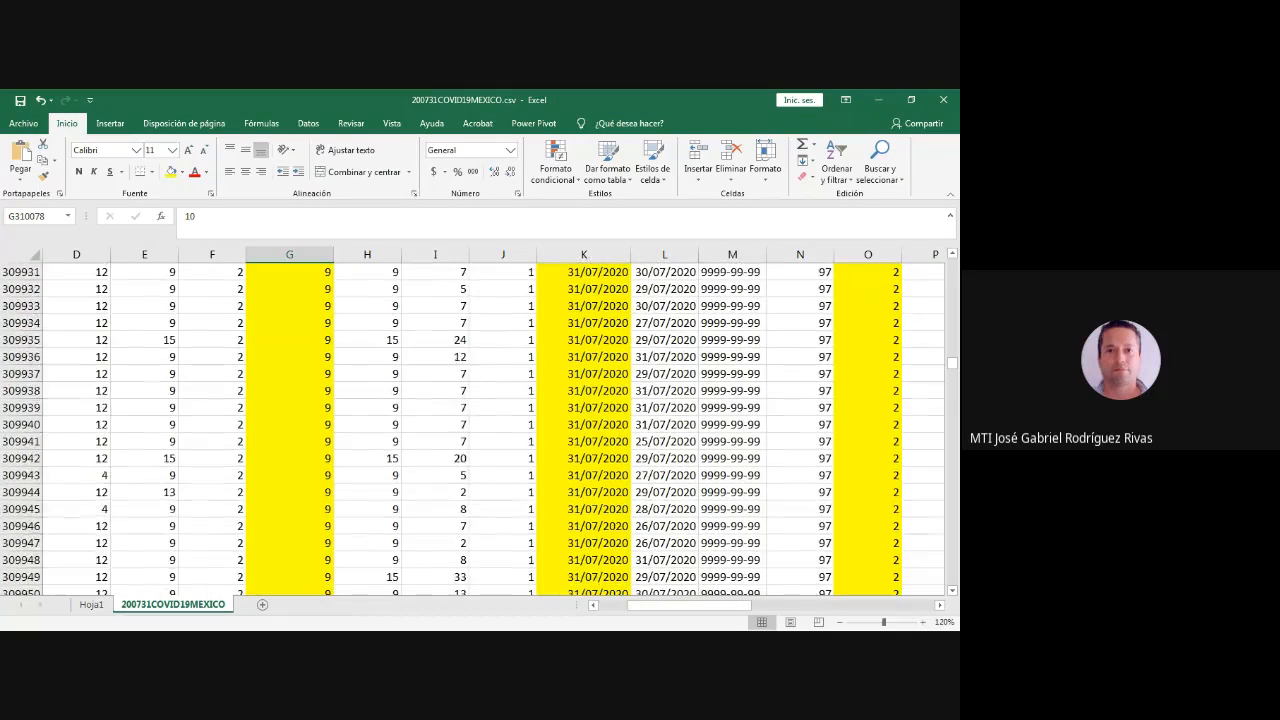
scroll(480, 420, "up", 9)
scroll(480, 420, "down", 20)
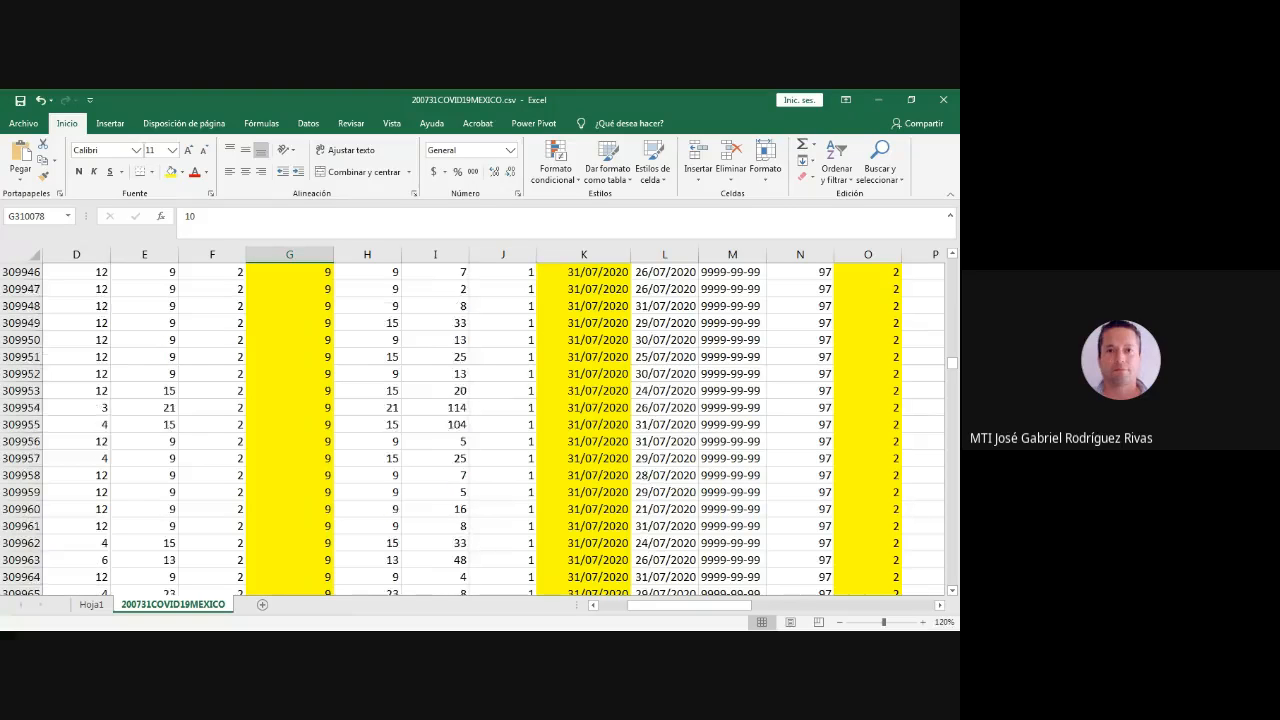
scroll(290, 323, "up", 1)
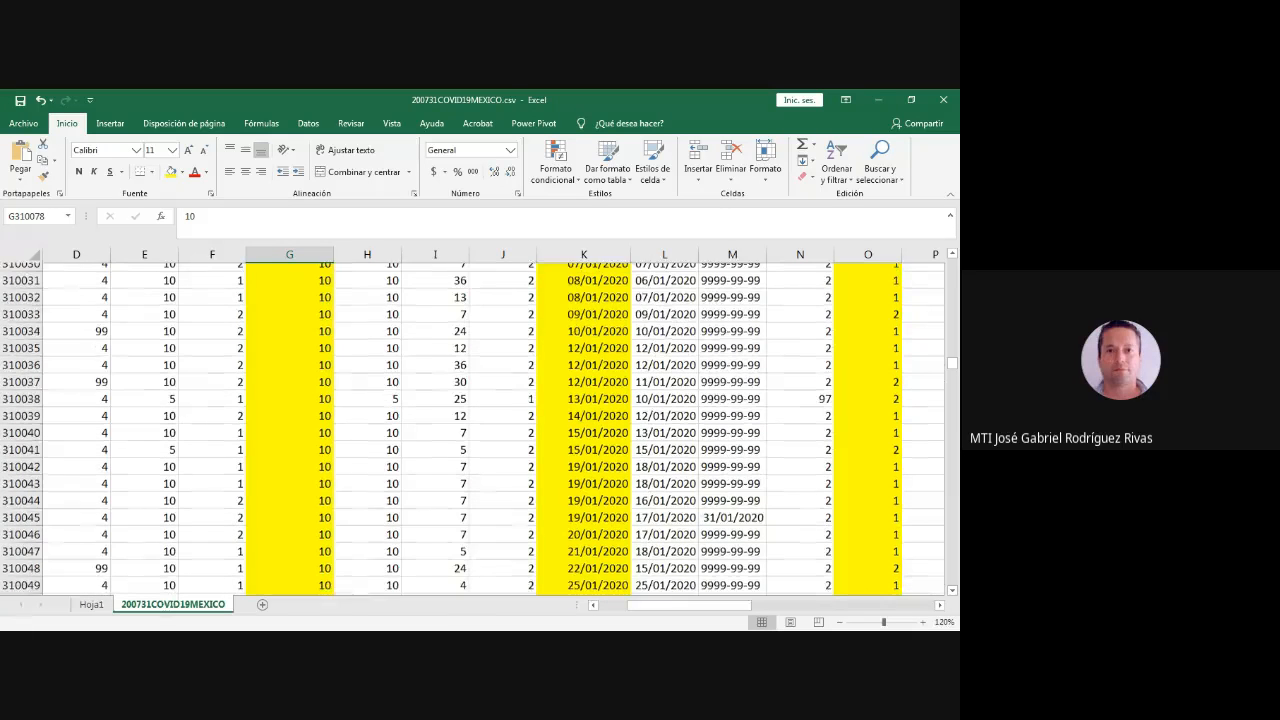
left_click(290, 323)
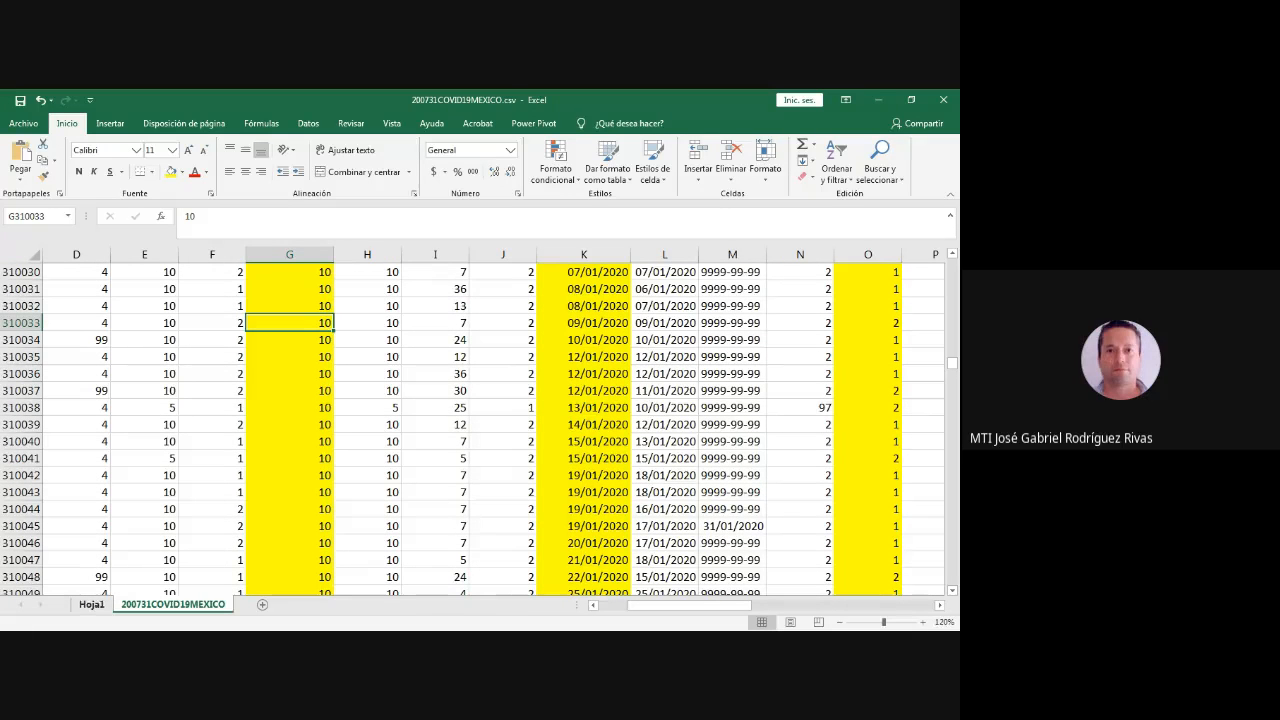
- Check Durango's 19-ene row in the pivot table on Hoja1, then return to the 200731COVID19MEXICO source records
left_click(91, 604)
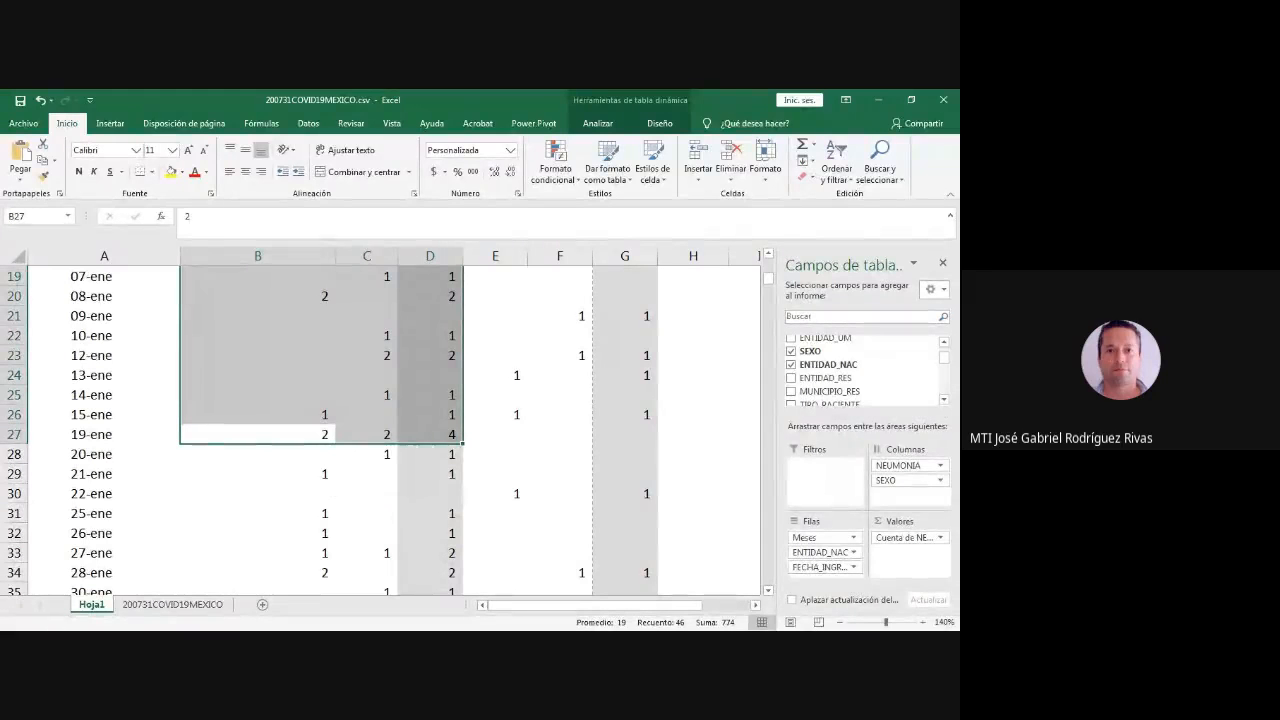
left_click(173, 604)
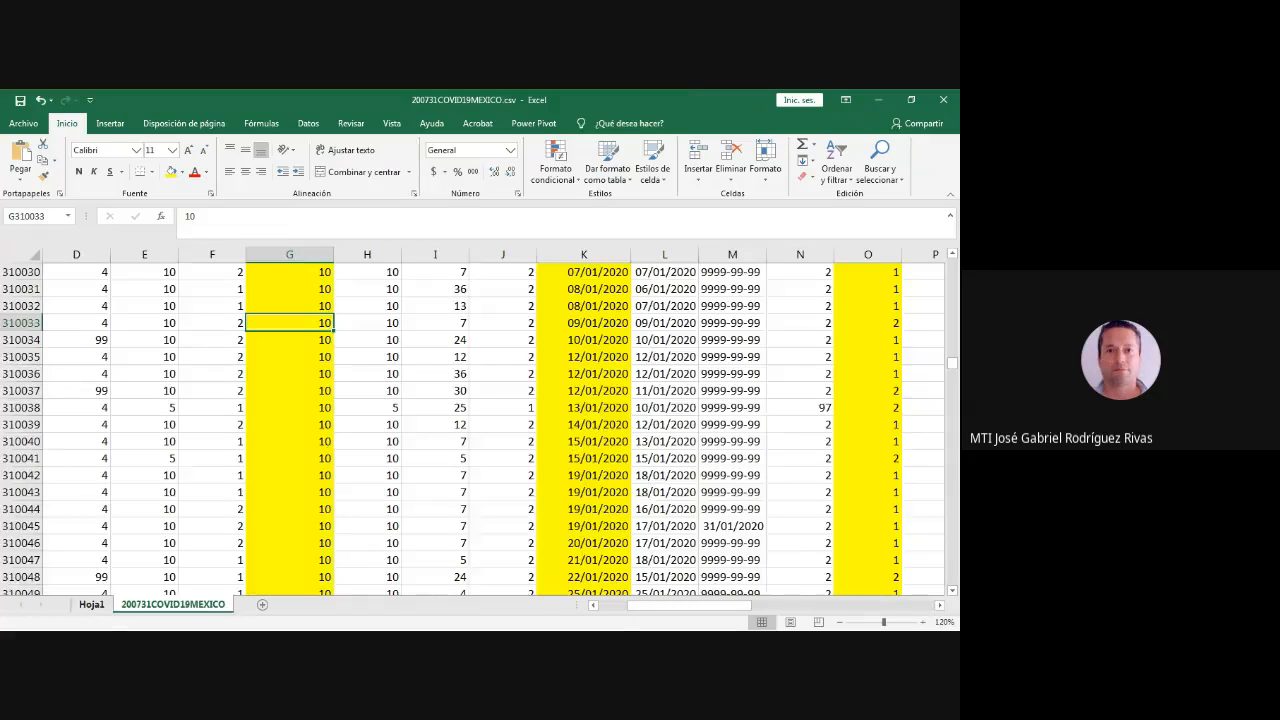
left_click(91, 604)
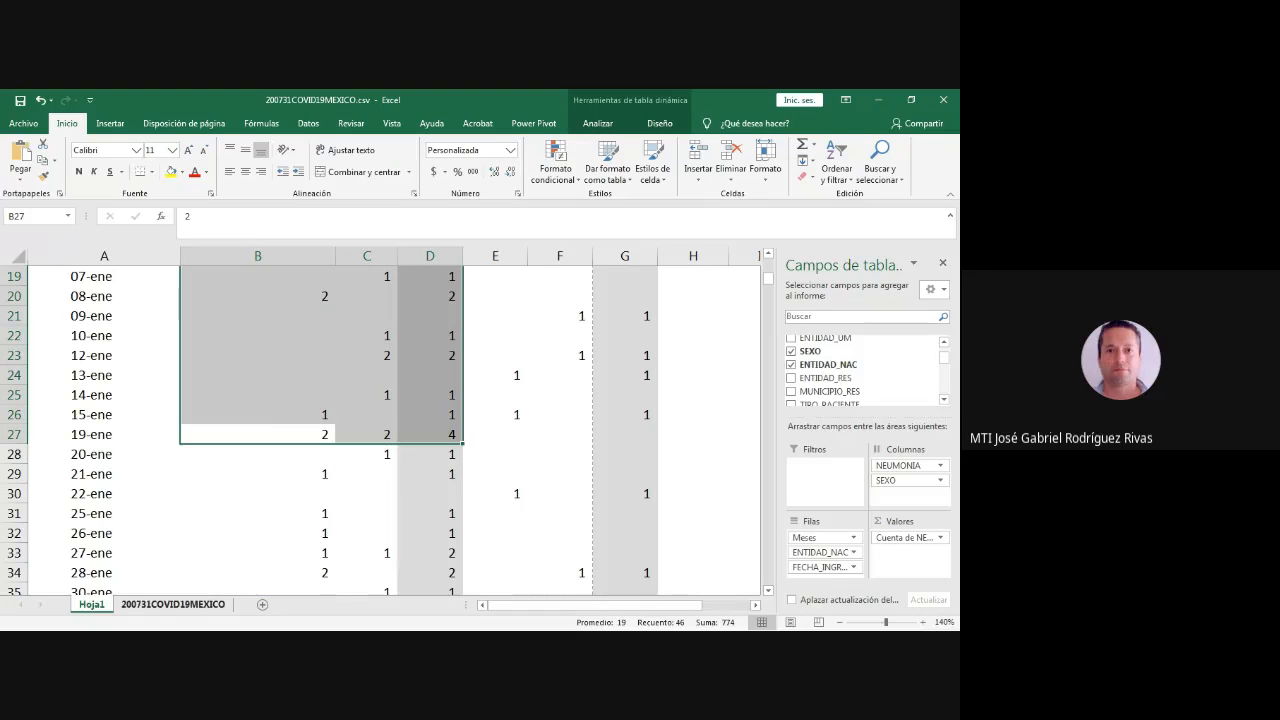
left_click(173, 604)
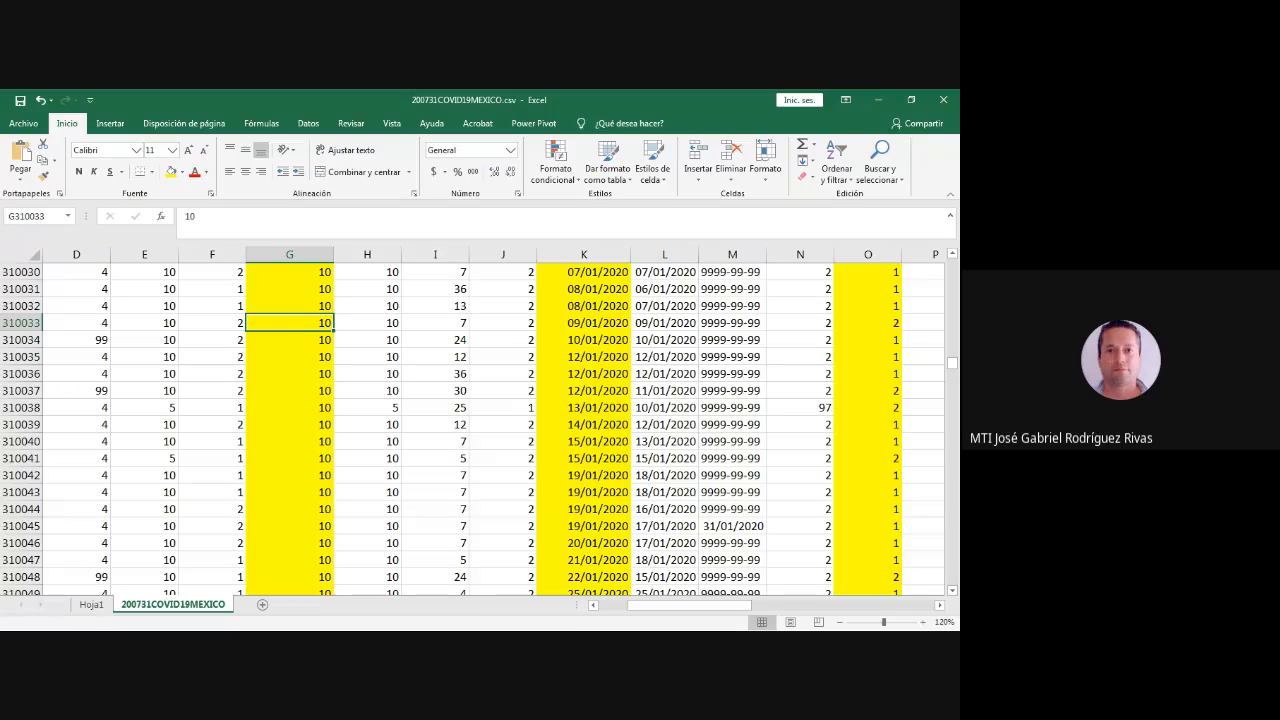
- Select Durango's 19/01/2020 records in G310042:O310045 and compare them with the pivot table's 19-ene SI counts and column headers
left_click_drag(290, 475, 868, 526)
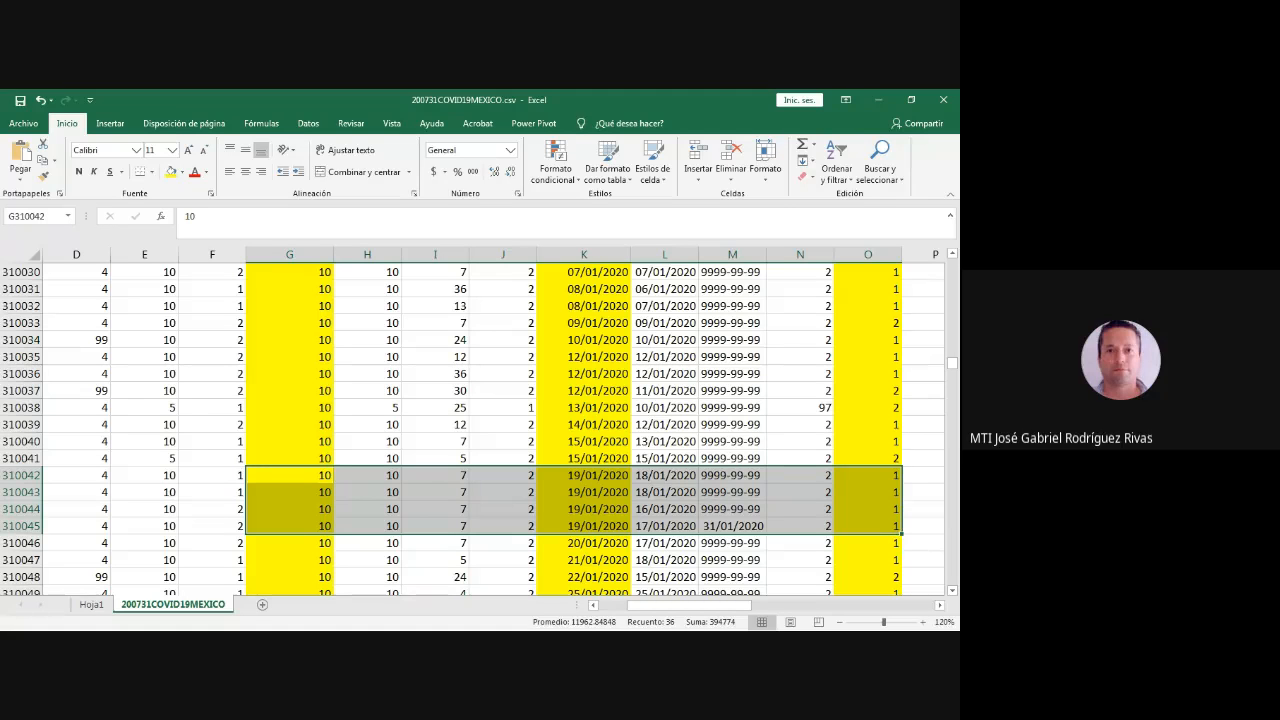
left_click(91, 604)
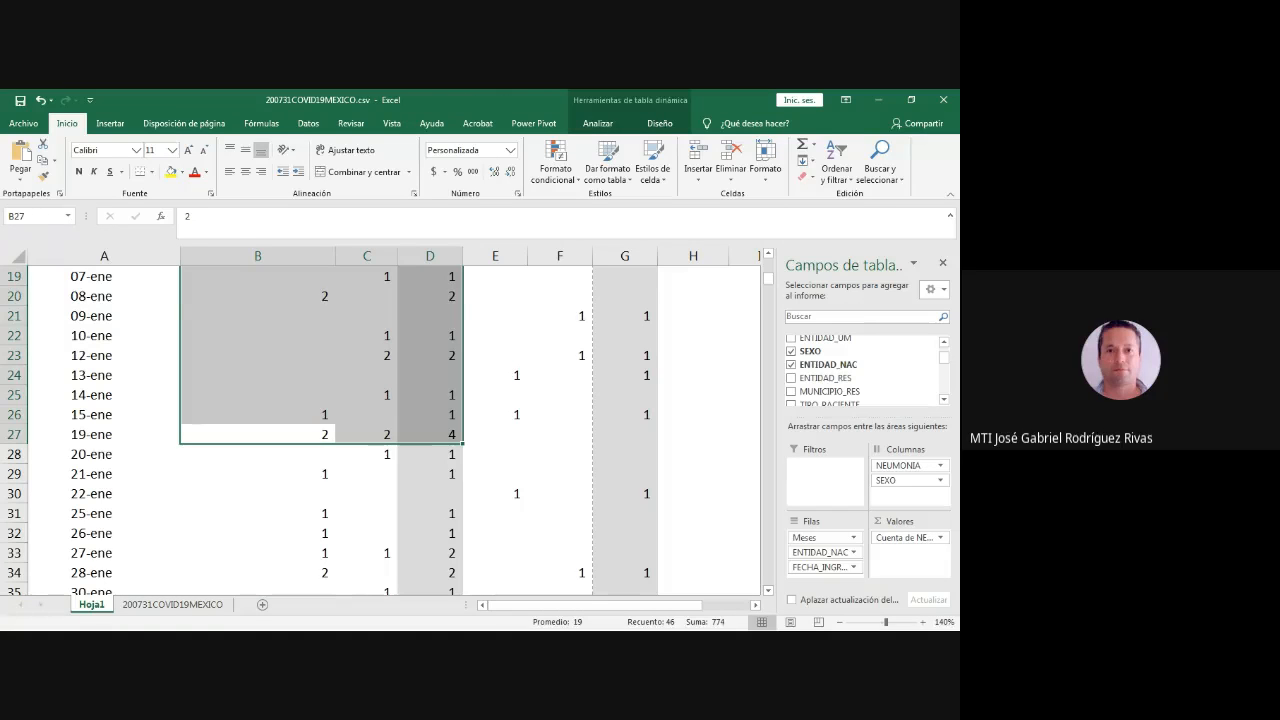
scroll(390, 425, "up", 6)
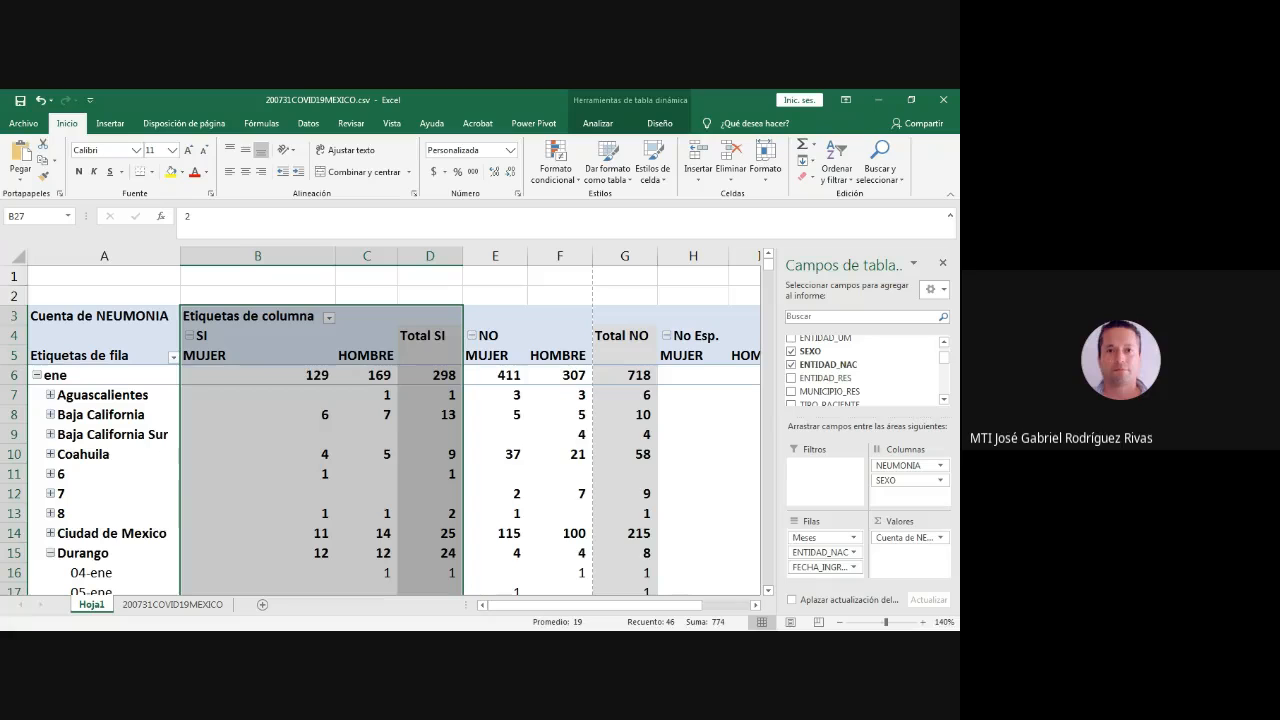
scroll(390, 425, "down", 5)
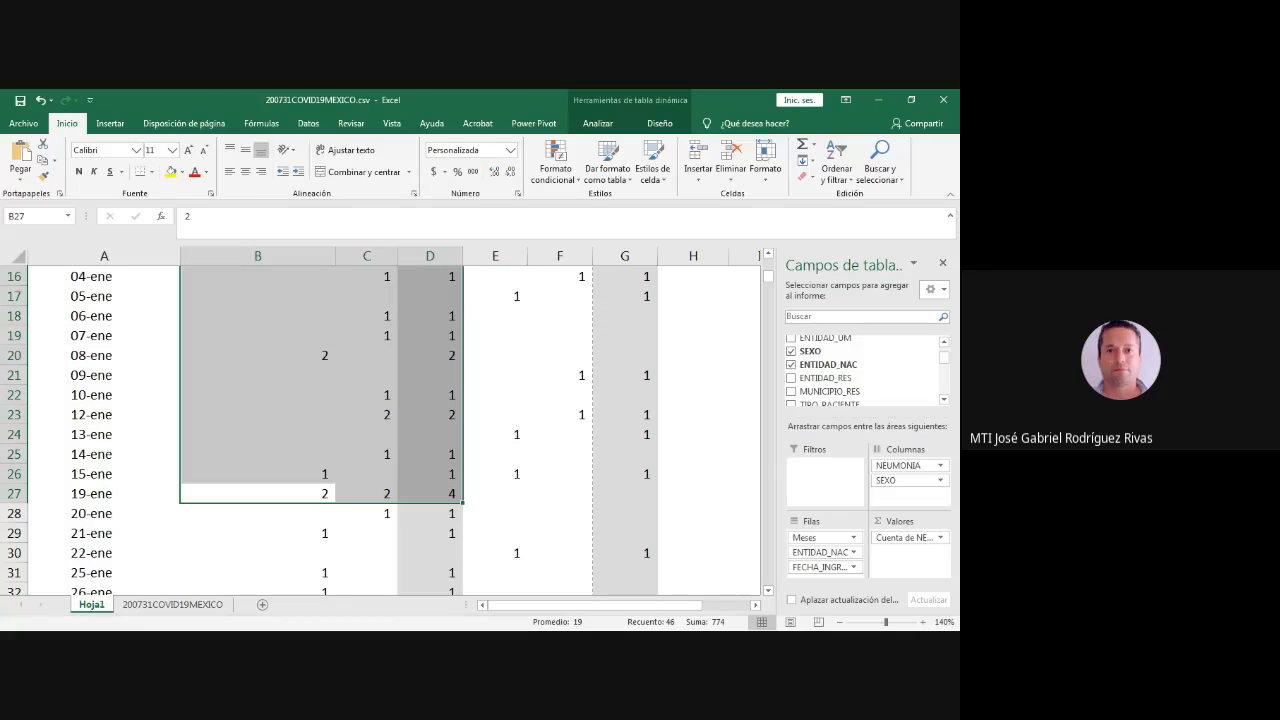
- Give the SEXO cells F310042:F310045 on the source data sheet a red font and a yellow fill
key("ctrl+Page_Down")
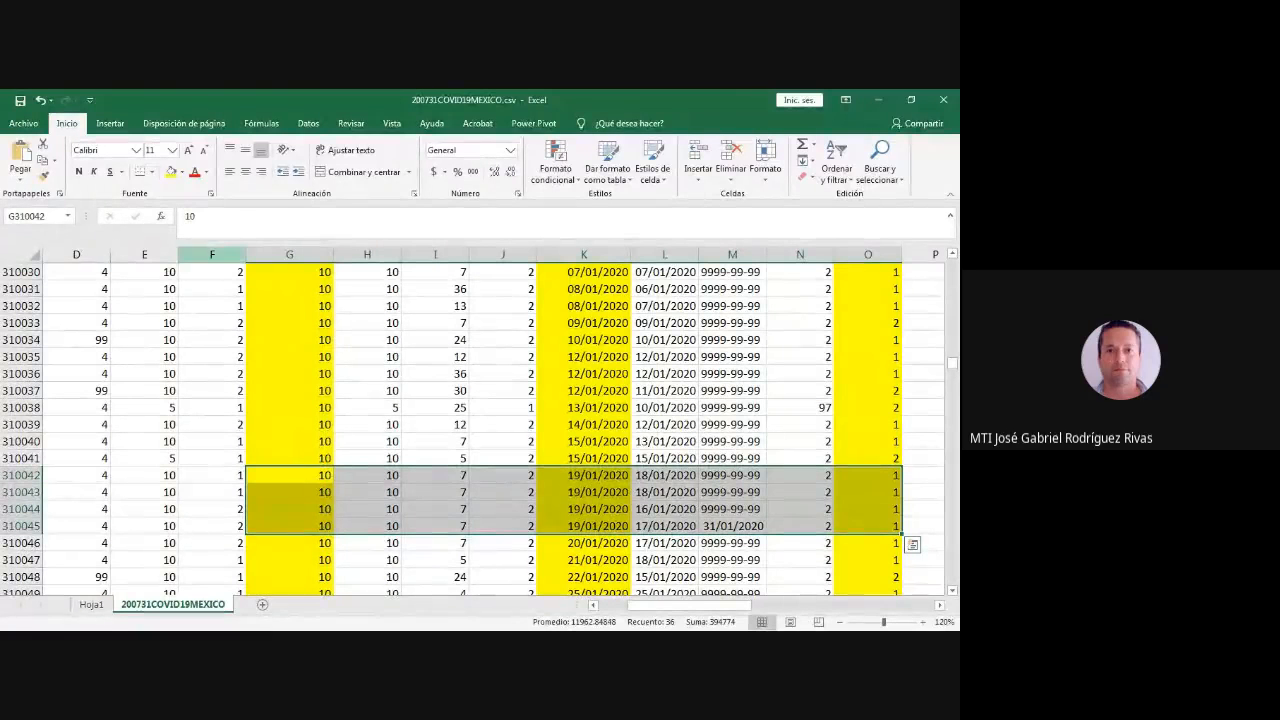
left_click_drag(212, 475, 212, 526)
left_click(195, 171)
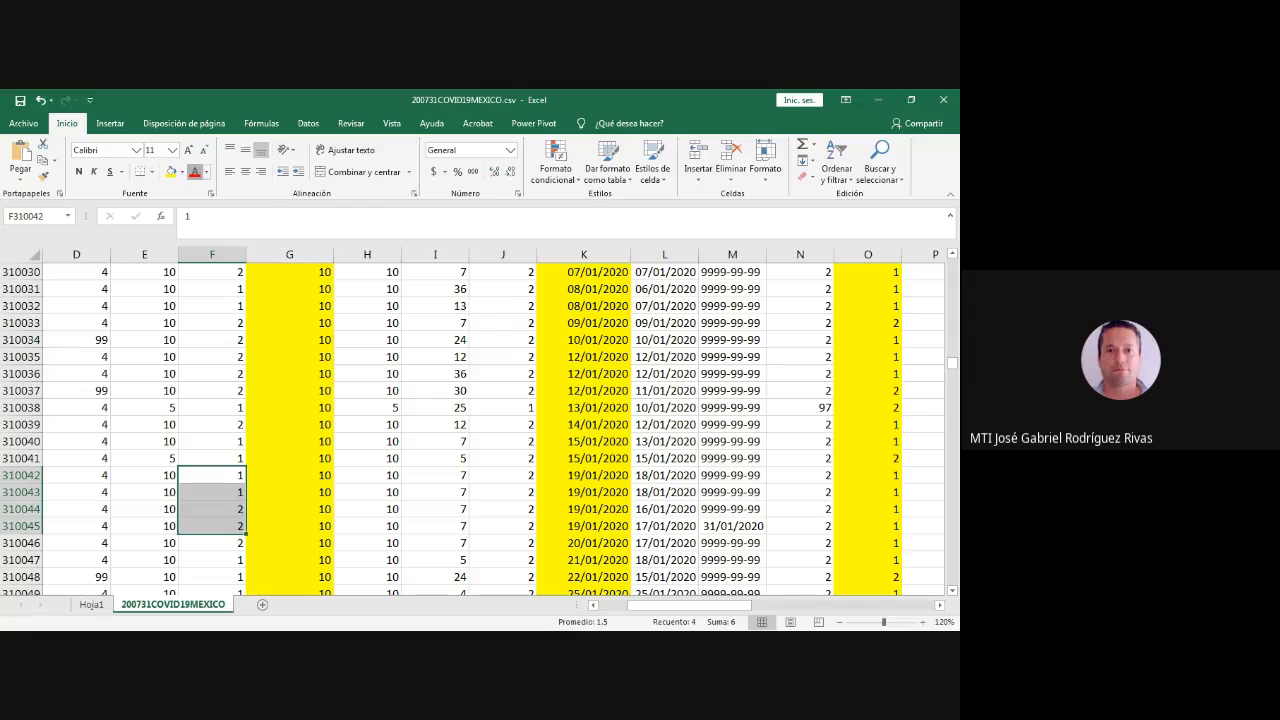
left_click(170, 171)
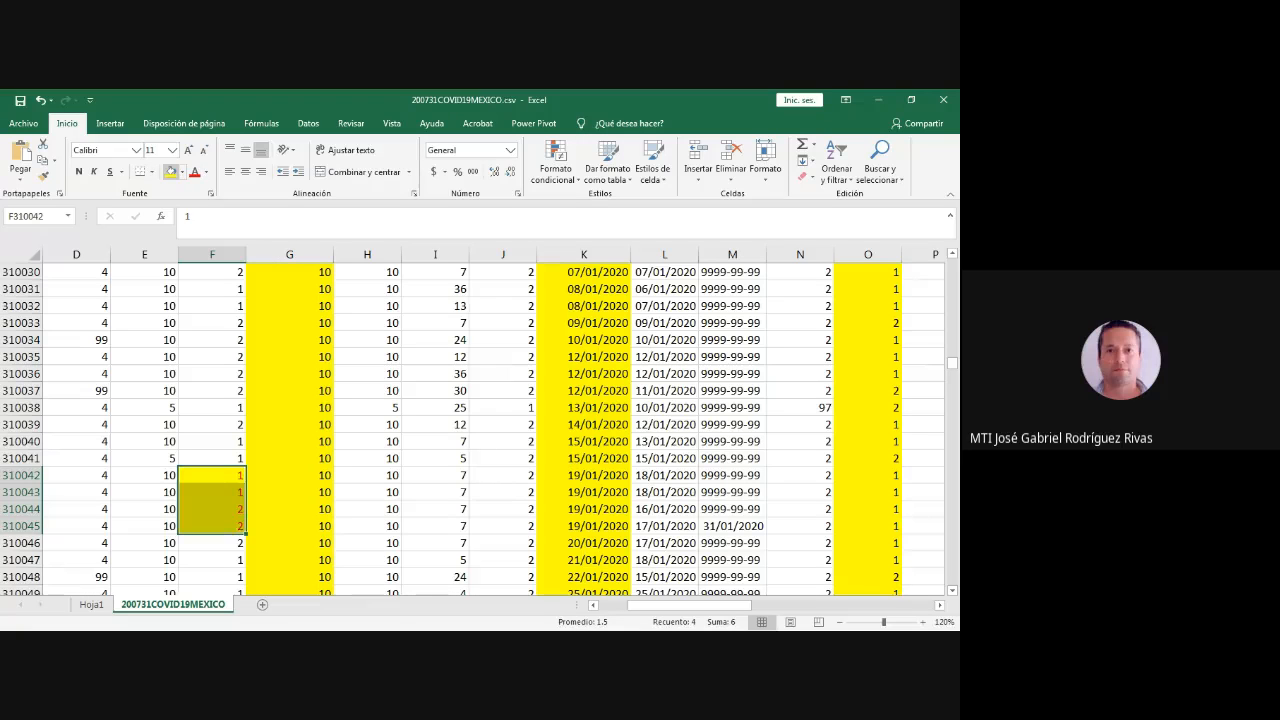
key("Right")
- Select Durango's 19/01/2020 records in F310042:O310045 and compare them with the pivot table's 19-ene row and its MUJER and HOMBRE headers
left_click_drag(212, 475, 868, 526)
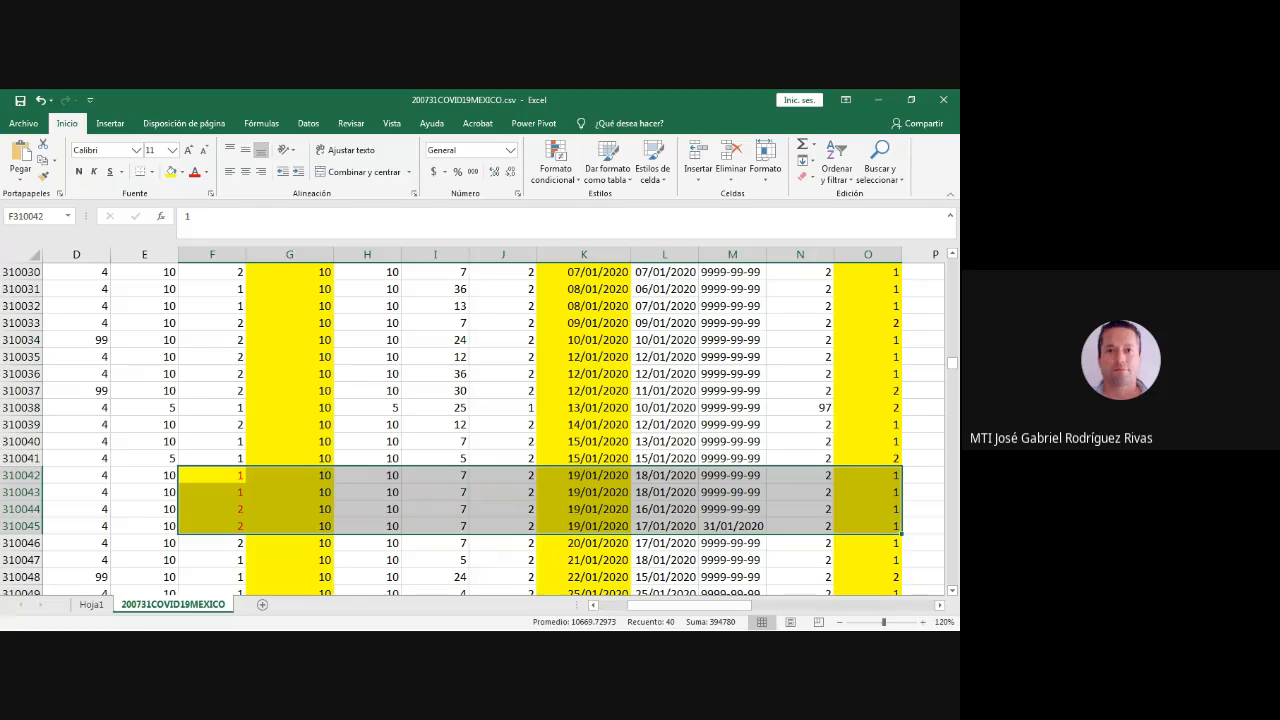
left_click(91, 604)
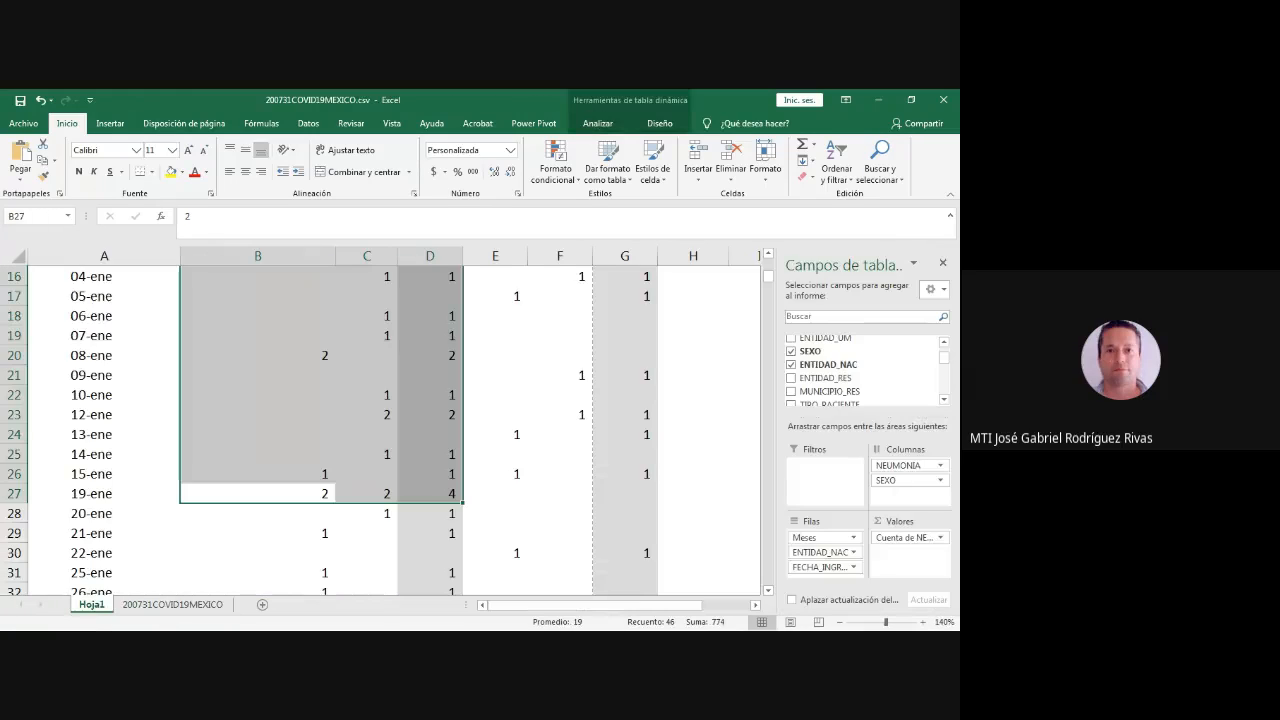
left_click_drag(92, 494, 440, 494)
scroll(440, 494, "up", 3)
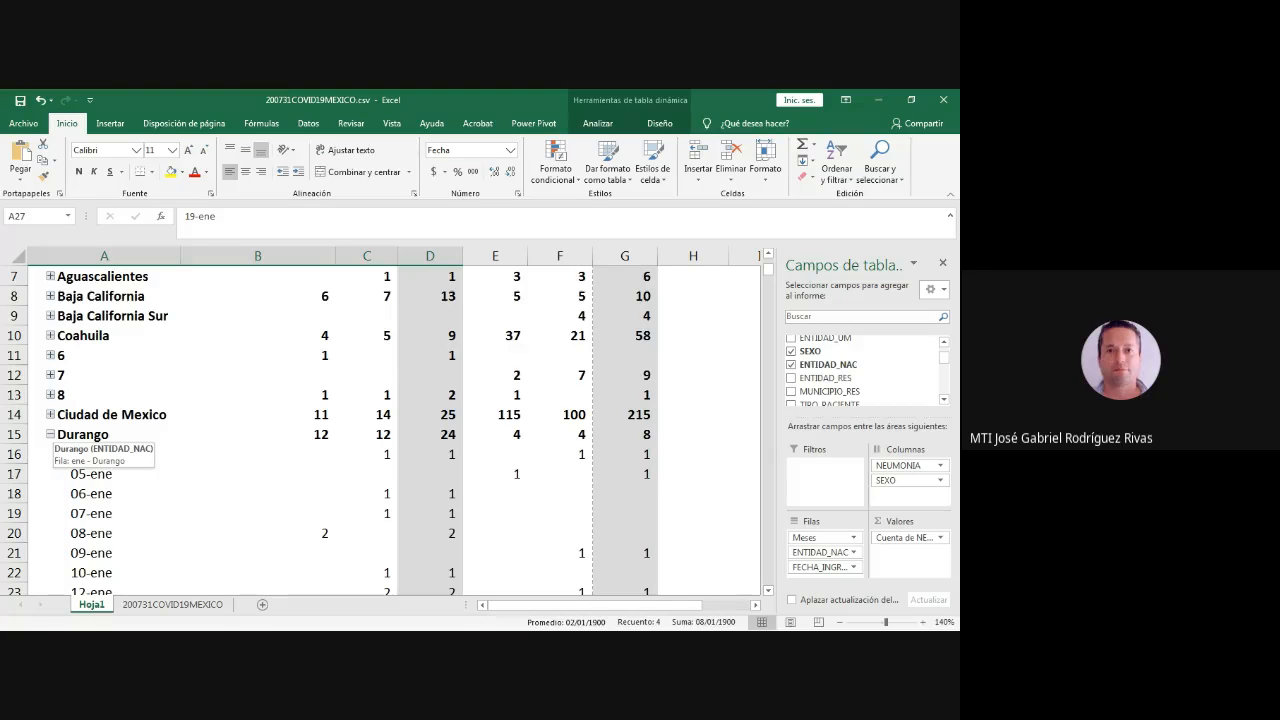
scroll(300, 430, "down", 4)
scroll(300, 430, "up", 6)
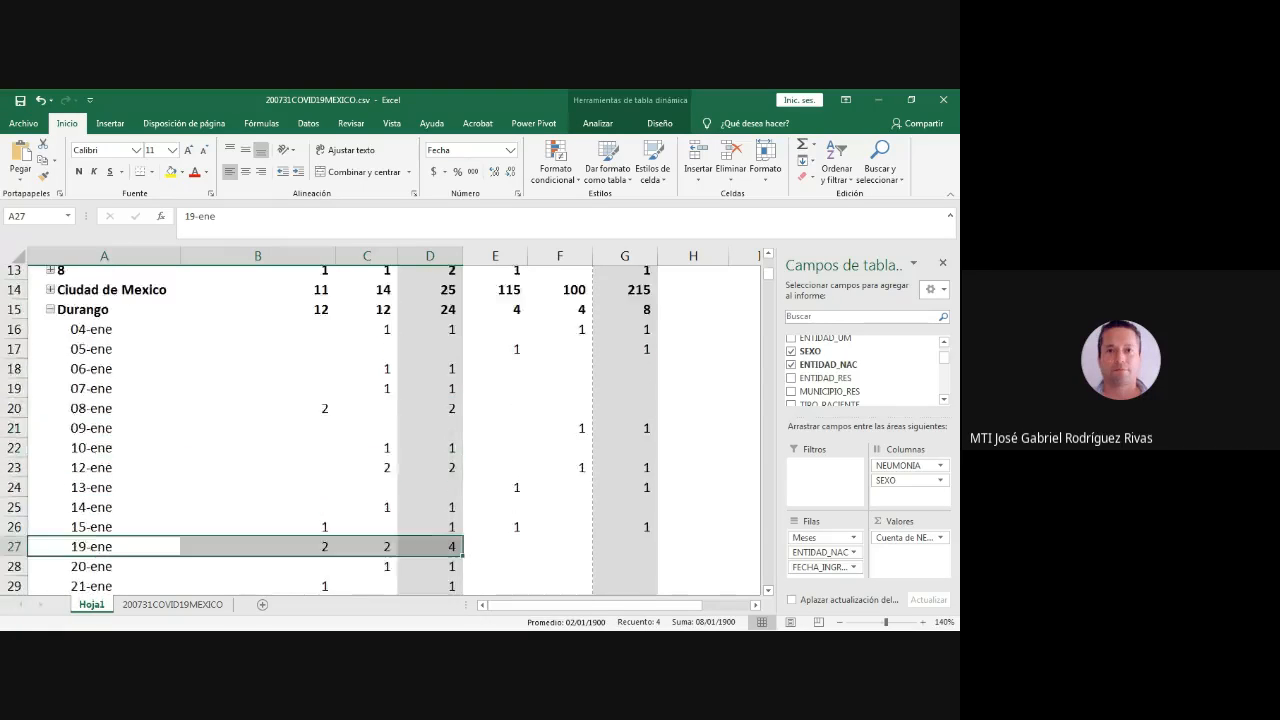
left_click(258, 356)
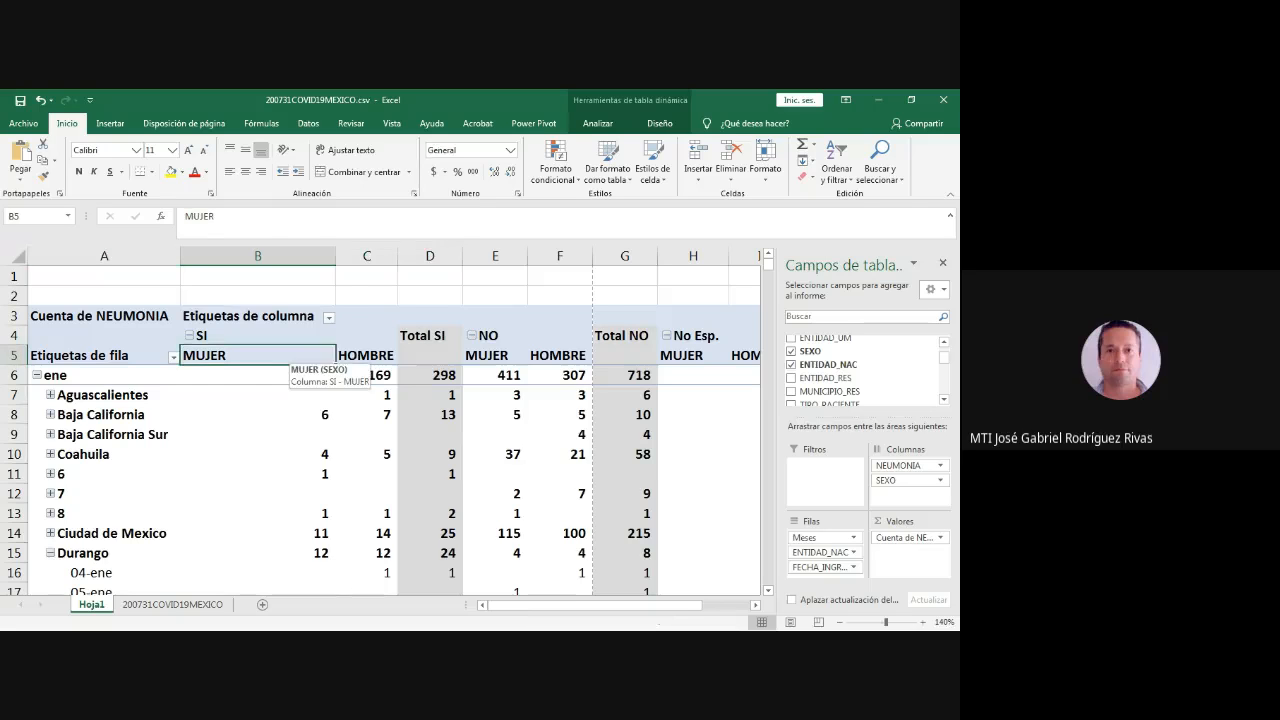
left_click(366, 356)
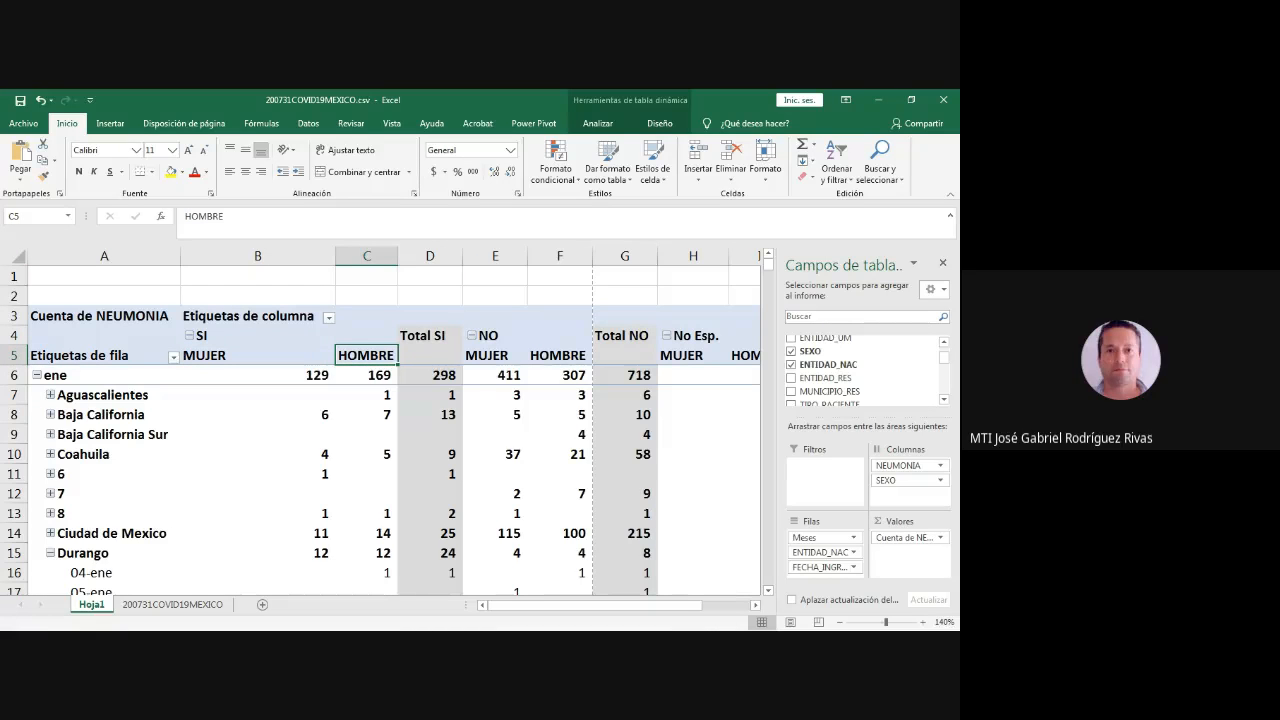
- Return to Durango's 19-ene row in the pivot table and select its SI counts in B27:D27
scroll(385, 400, "down", 5)
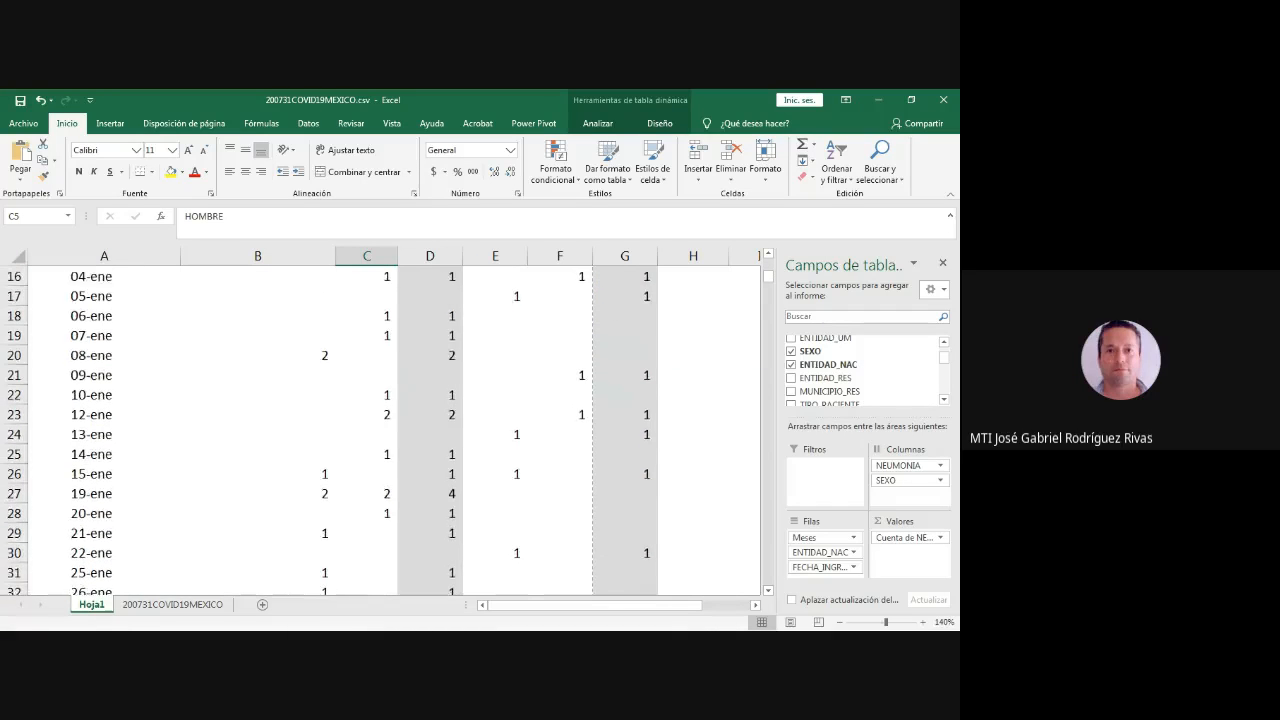
scroll(385, 430, "down", 5)
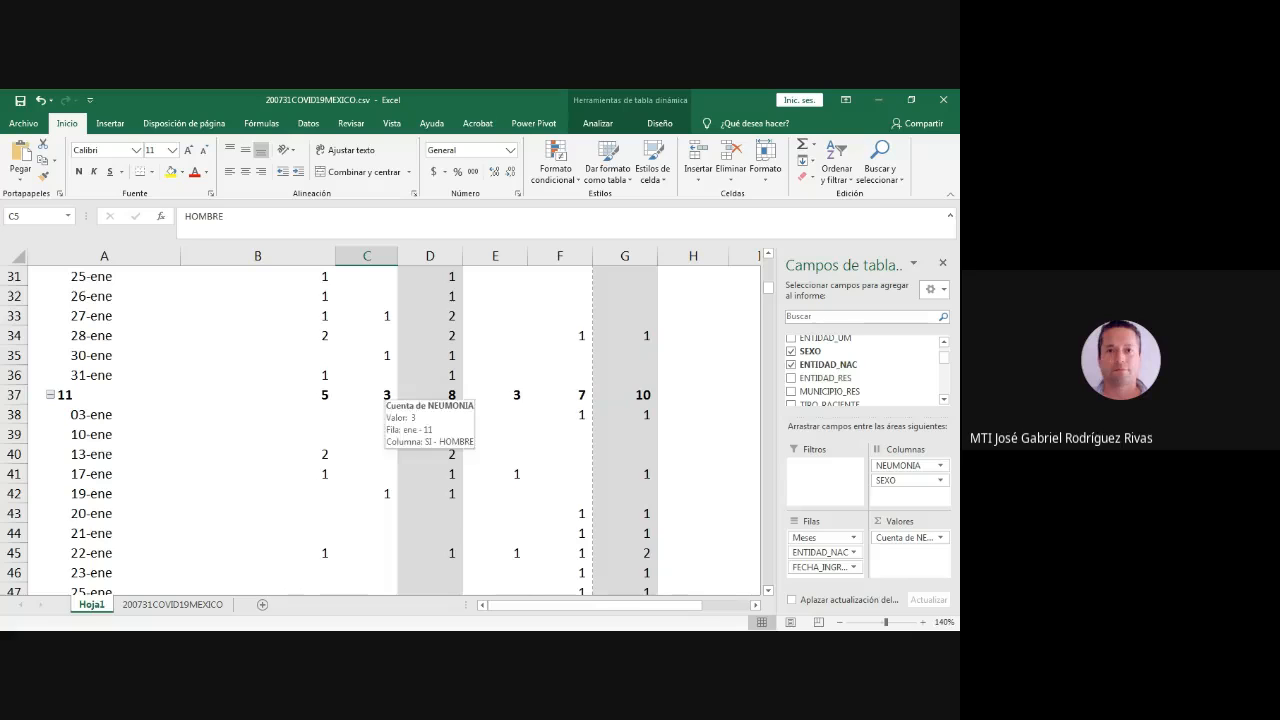
scroll(385, 395, "up", 2)
scroll(385, 395, "up", 1)
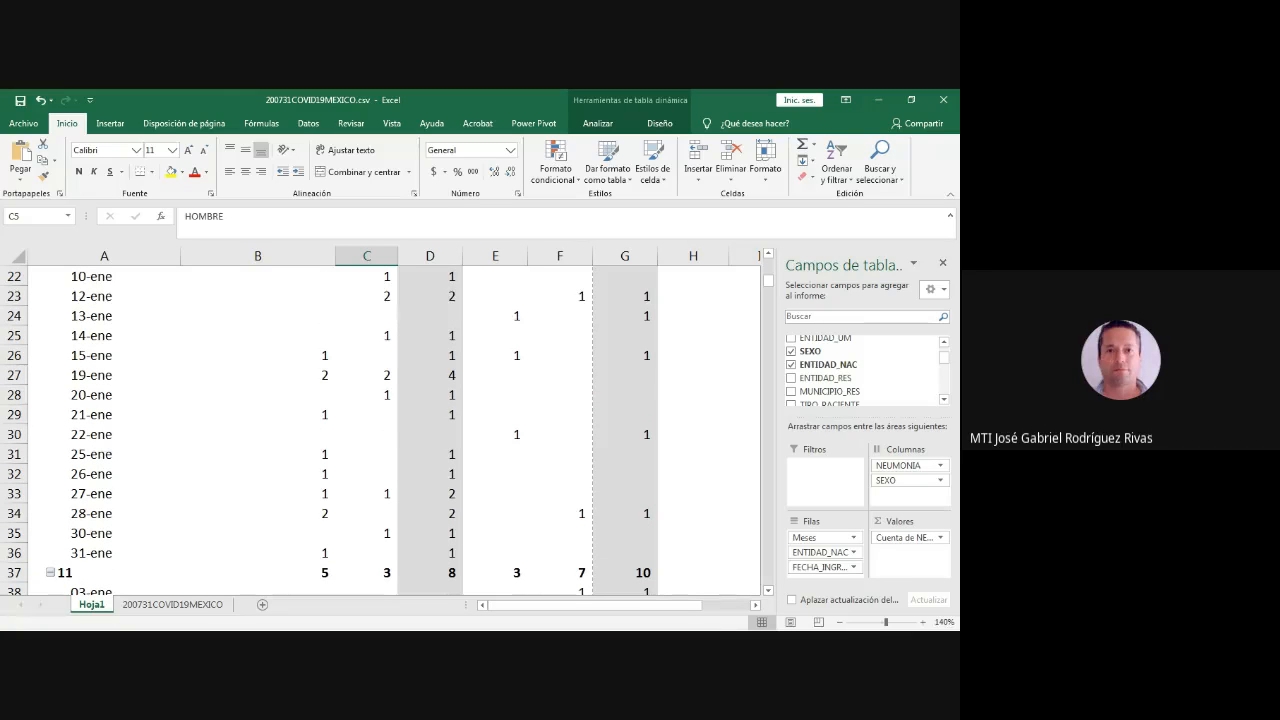
left_click_drag(312, 375, 432, 375)
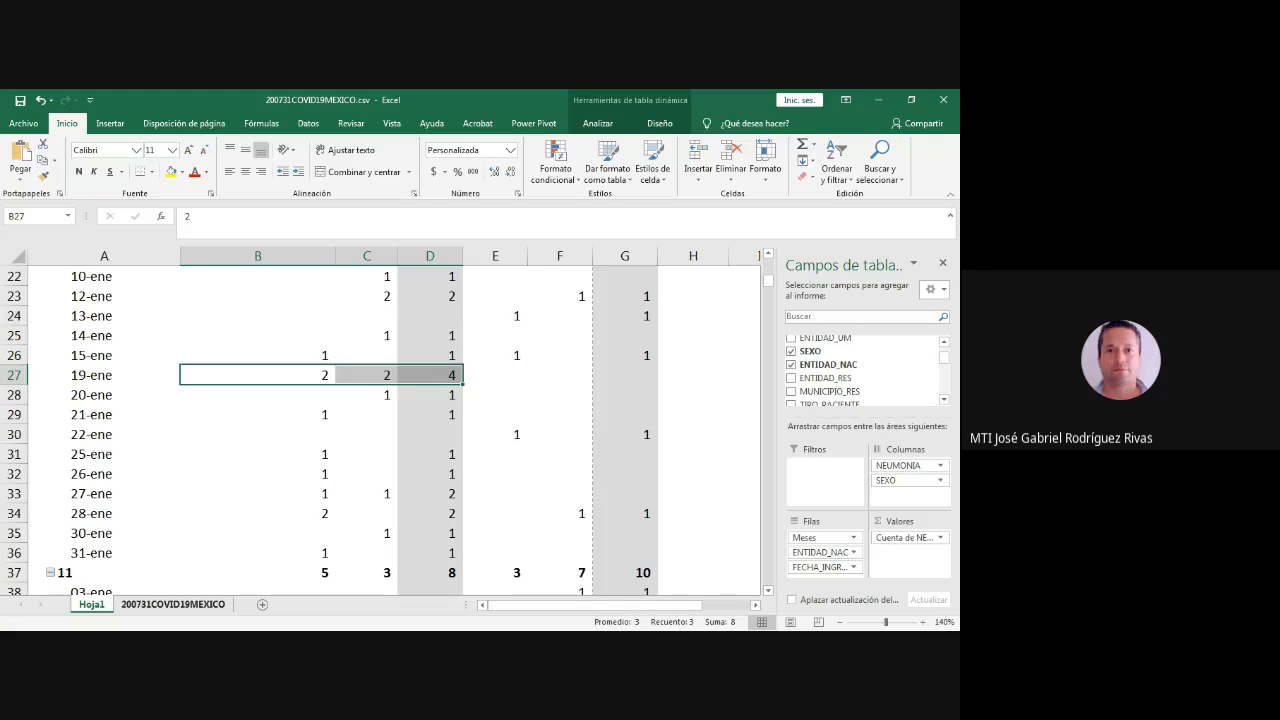
- Check the admission date, NEUMONIA and SEXO values of source rows 310042 to 310045, then return to the pivot table
left_click(173, 604)
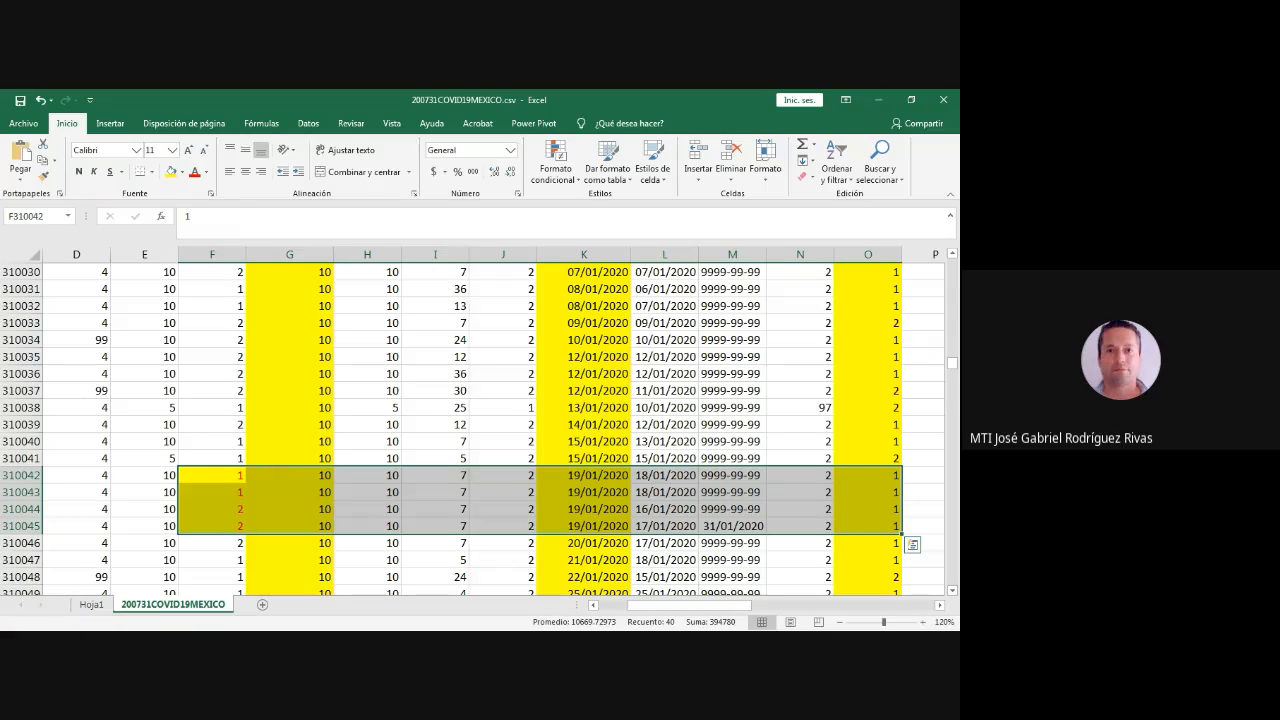
left_click_drag(586, 475, 586, 526)
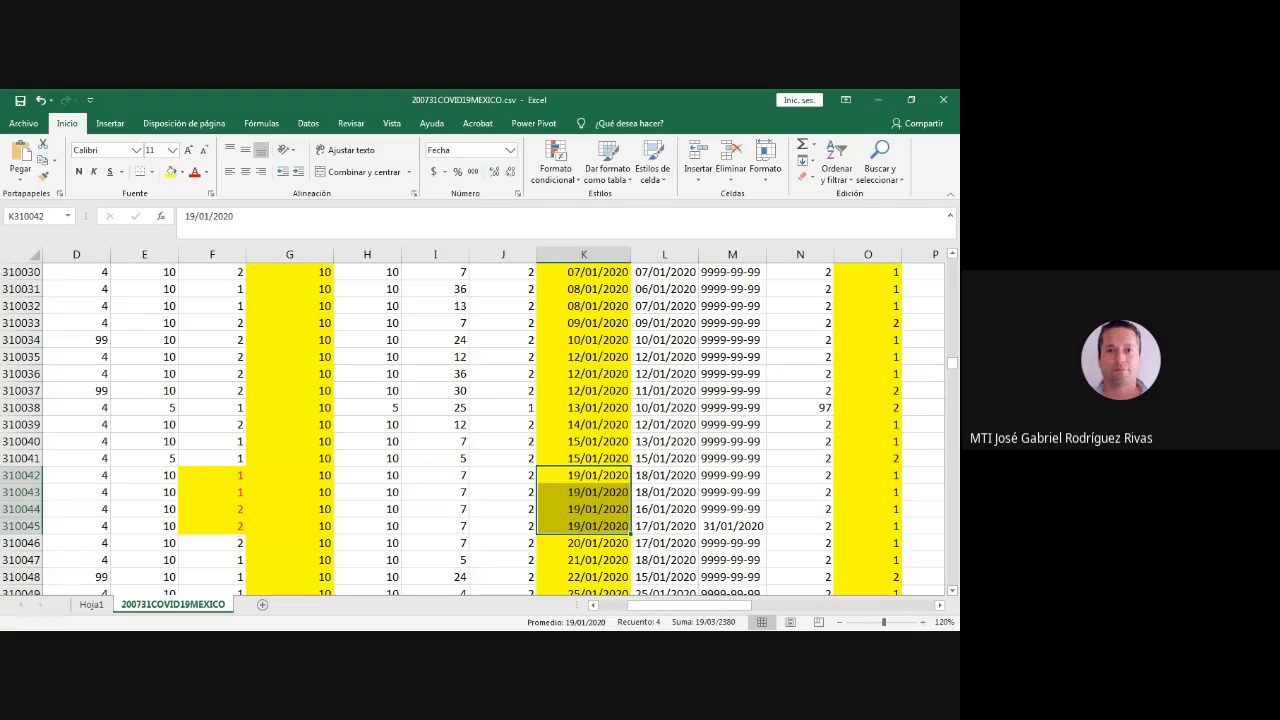
left_click_drag(868, 475, 868, 526)
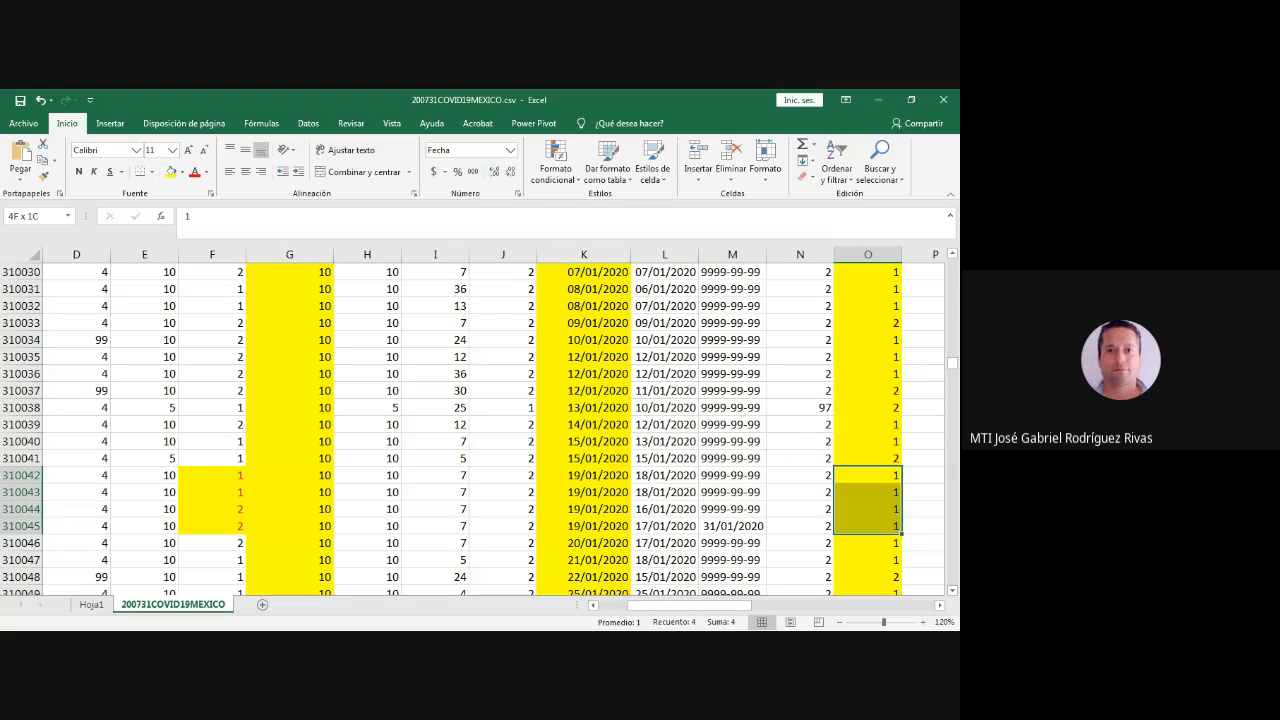
left_click_drag(212, 475, 212, 526)
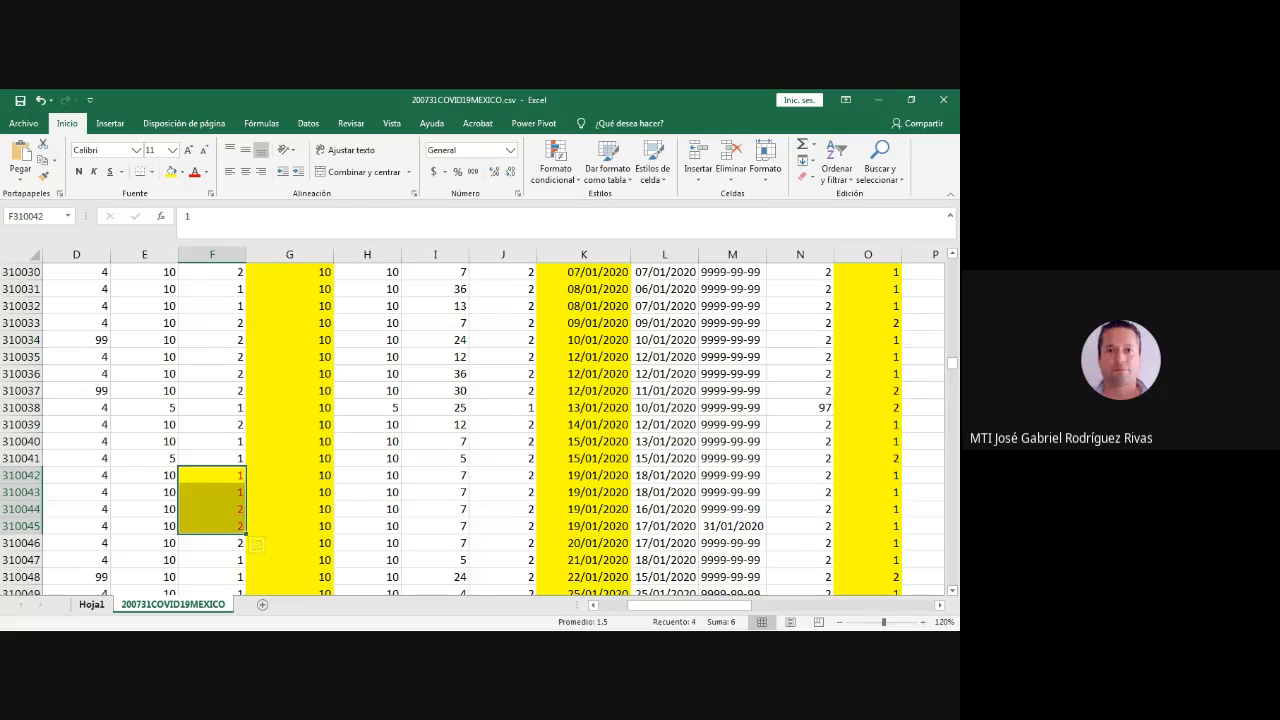
left_click(91, 604)
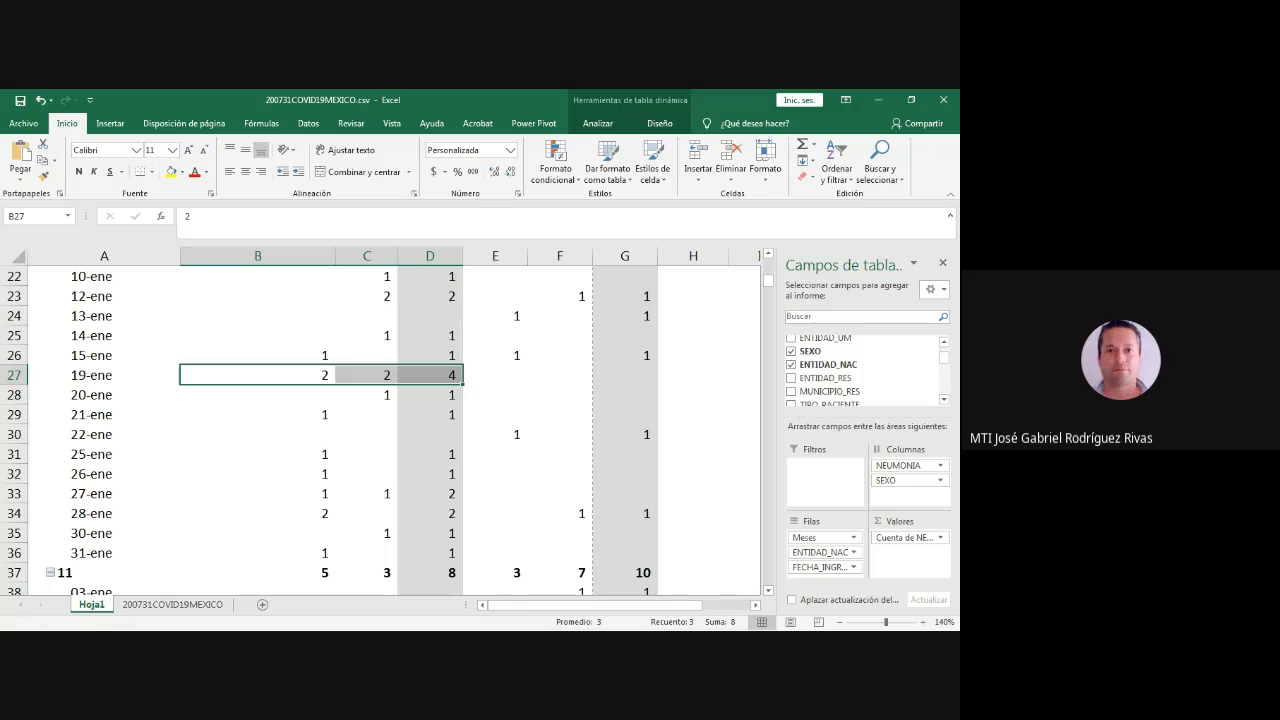
- Collapse the date details of Durango and of entity 11 under ene in the pivot table
scroll(380, 430, "up", 7)
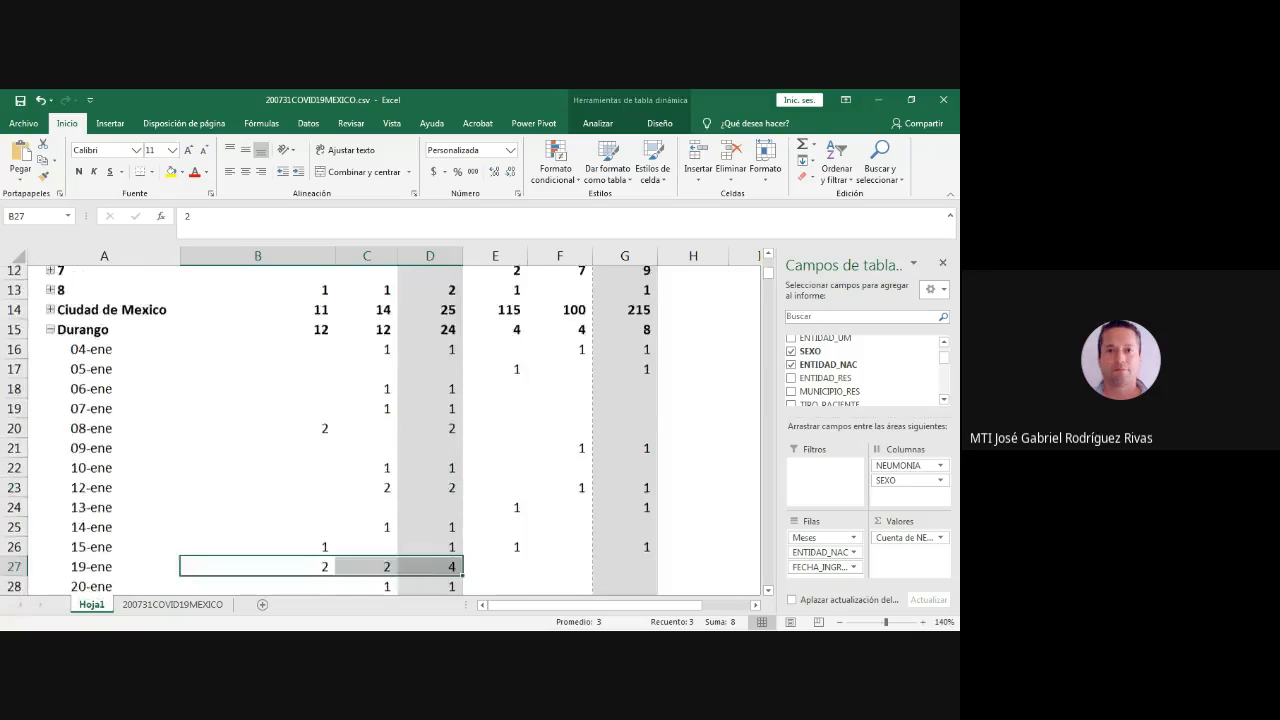
scroll(380, 430, "down", 3)
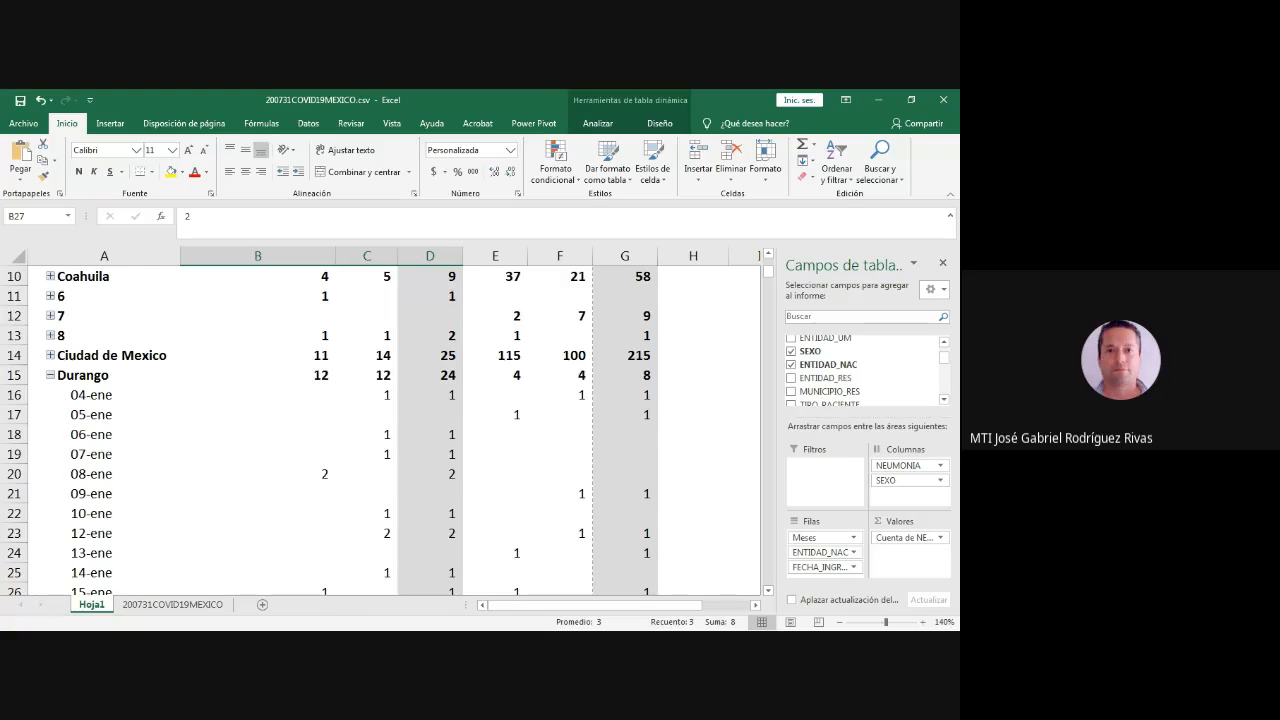
left_click(50, 375)
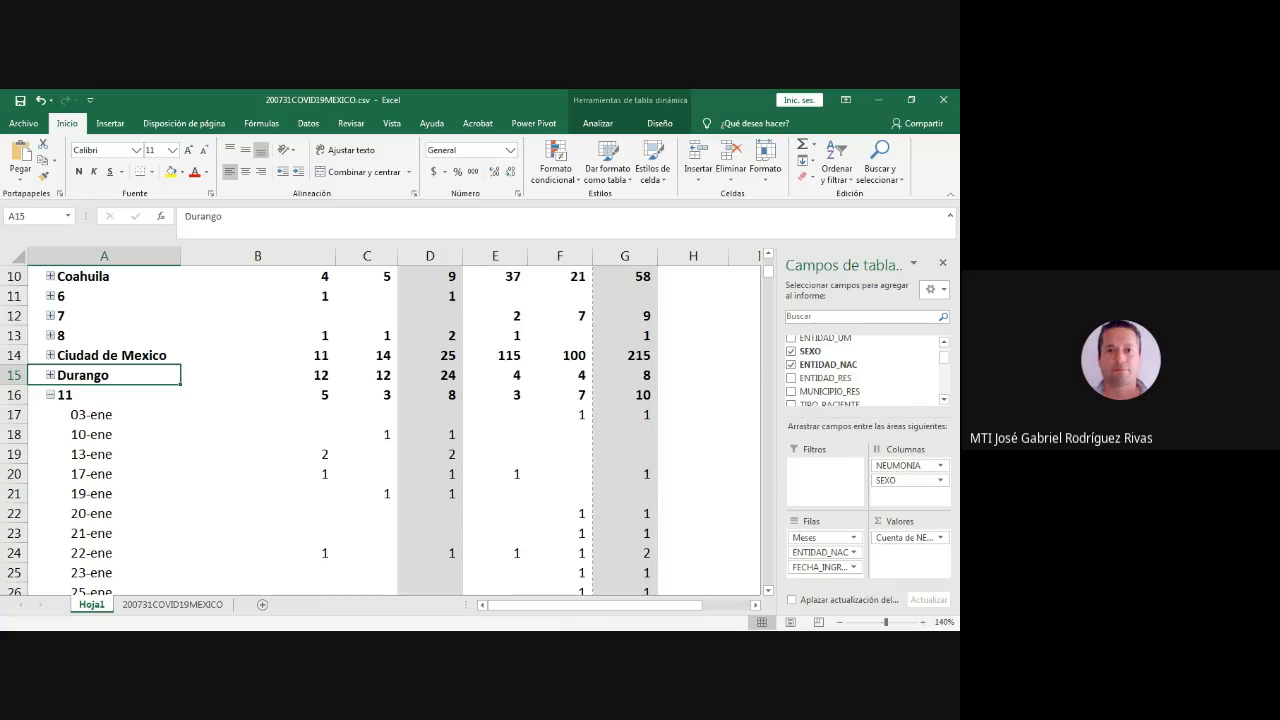
left_click(50, 395)
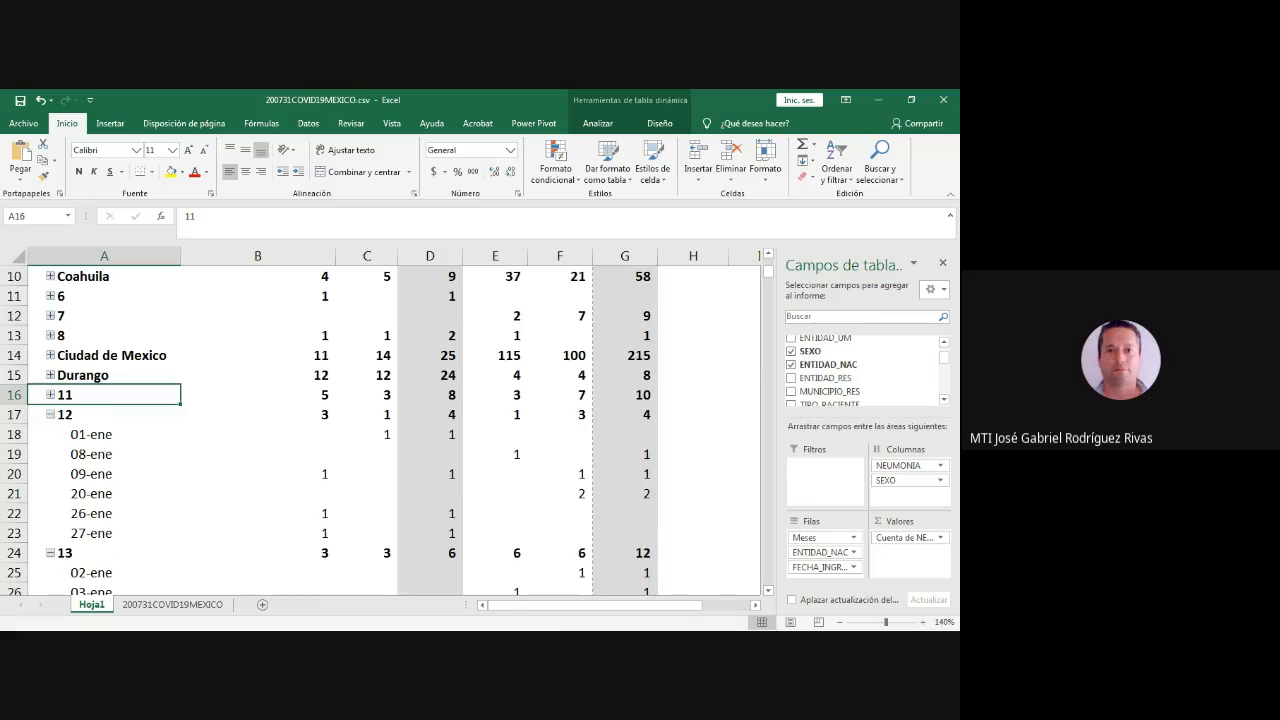
scroll(380, 430, "up", 3)
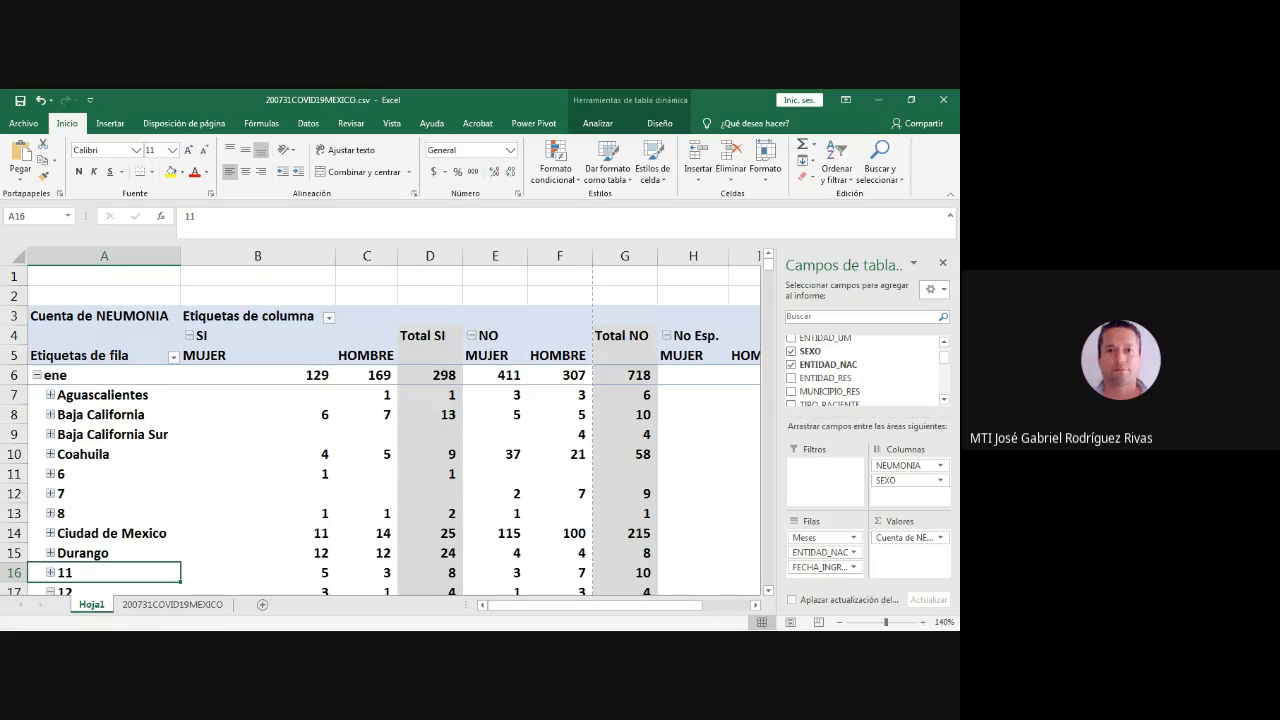
- Remove ENTIDAD_NAC from the pivot table's rows and collapse ene to its monthly subtotal
key("alt+Tab")
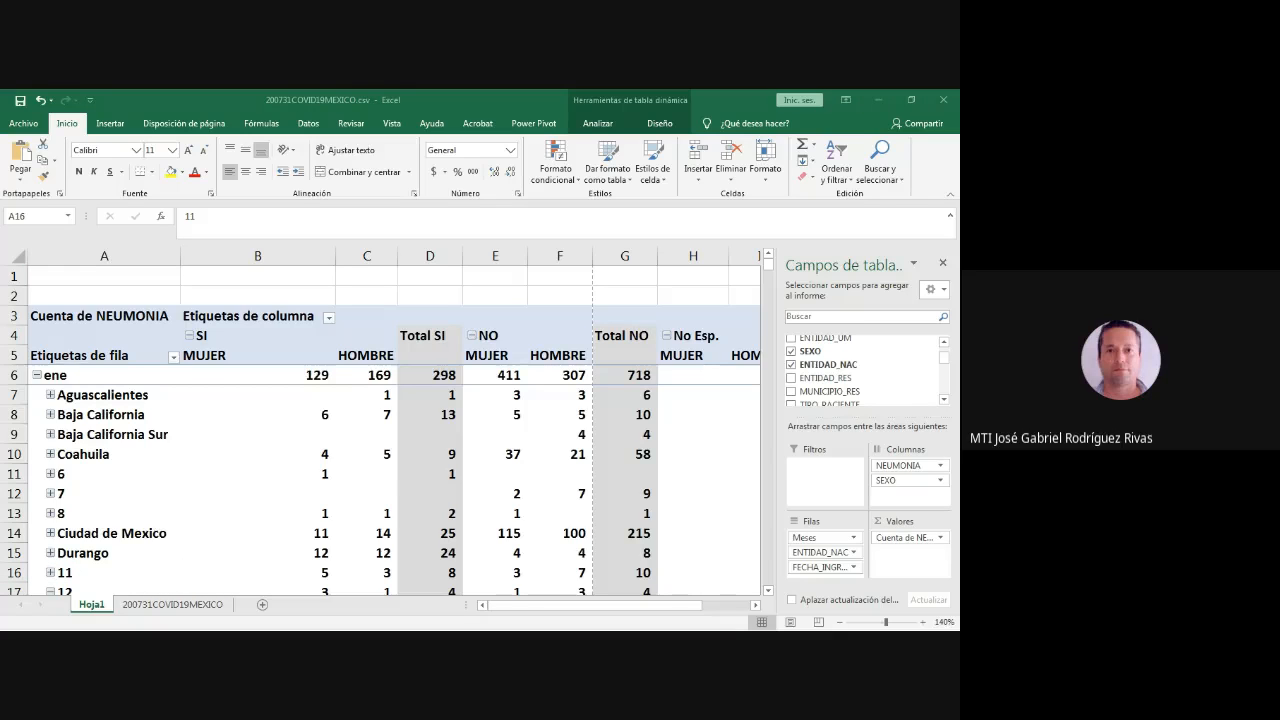
key("alt+Tab")
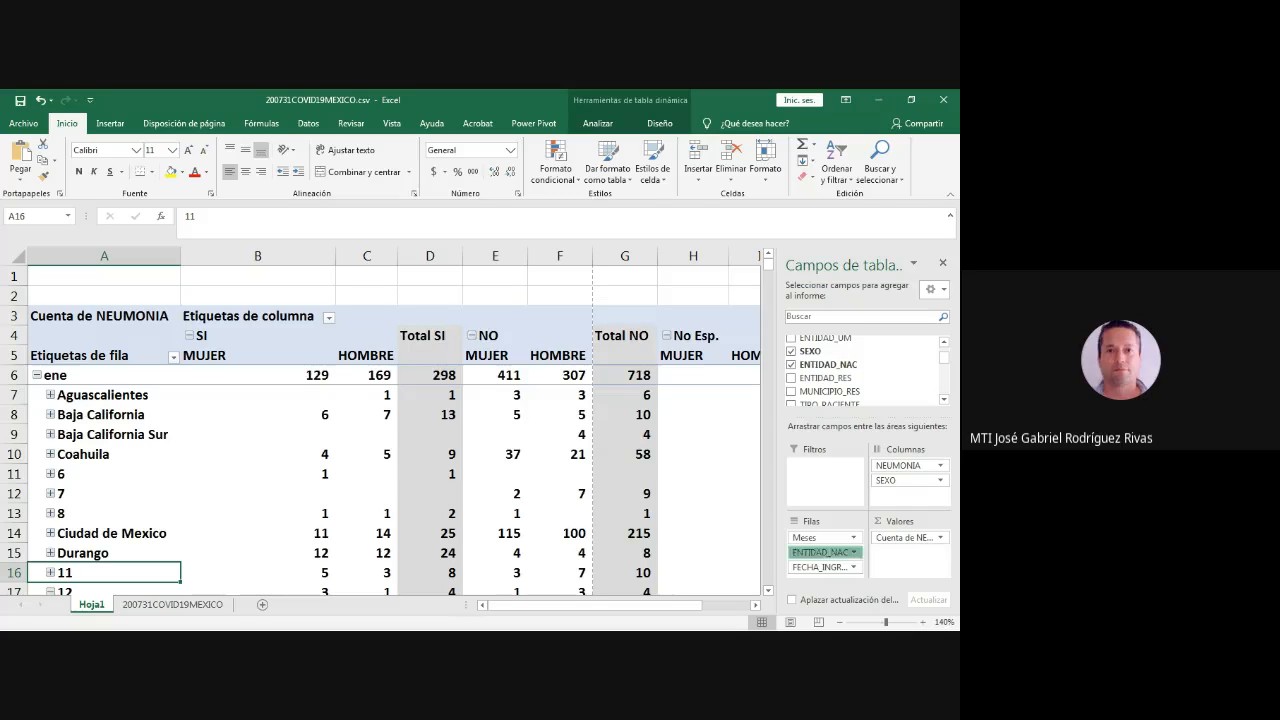
left_click_drag(822, 552, 822, 532)
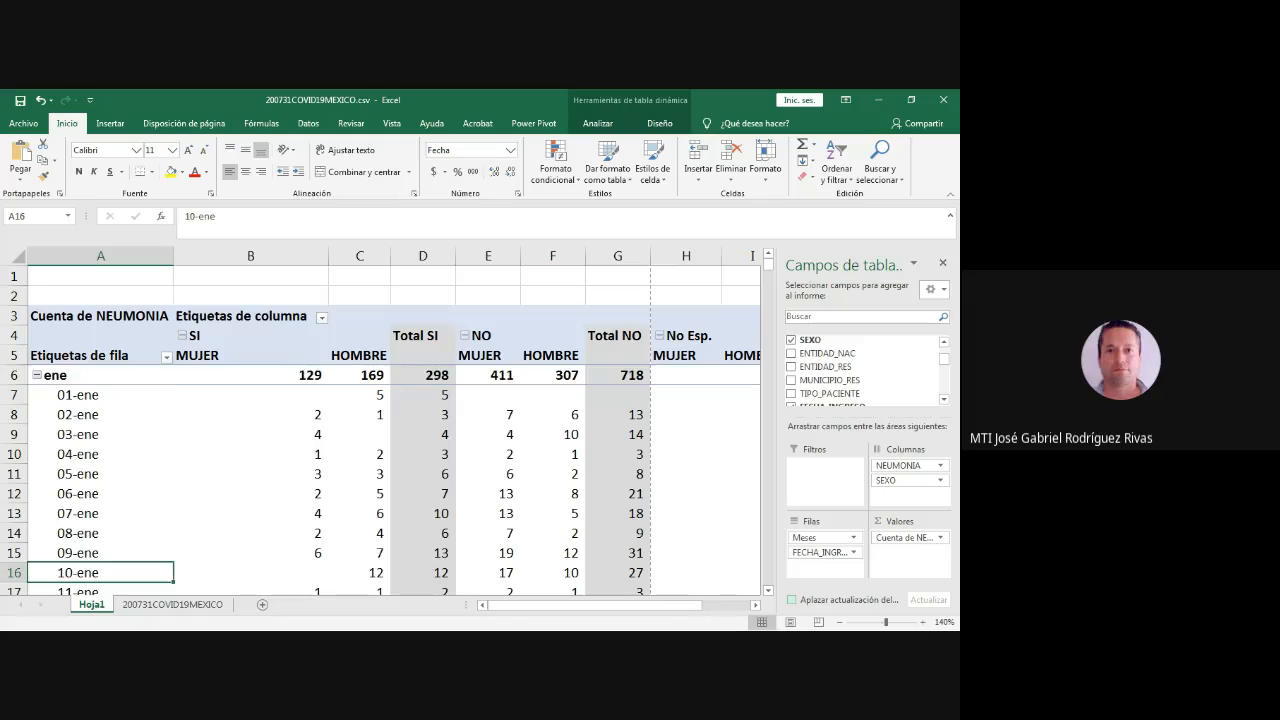
left_click(37, 375)
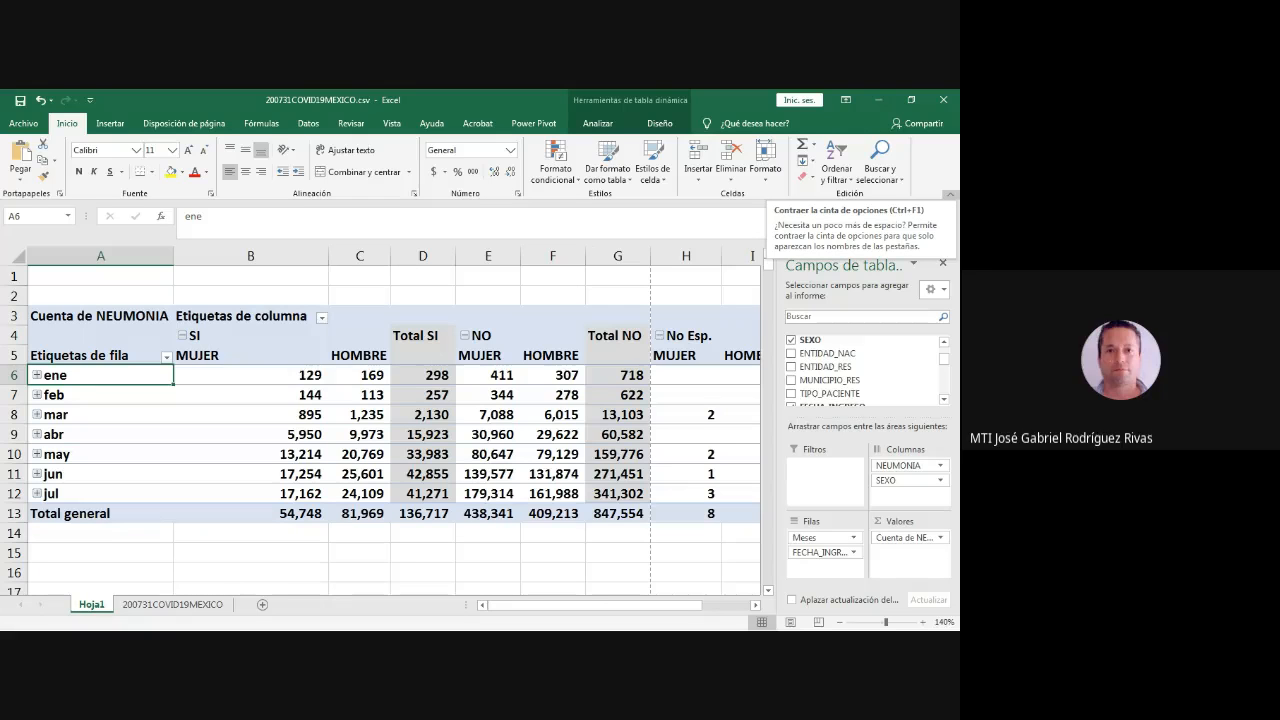
- Collapse the ribbon and reduce the Hoja1 zoom to 110% so the whole pivot table fits
left_click(951, 195)
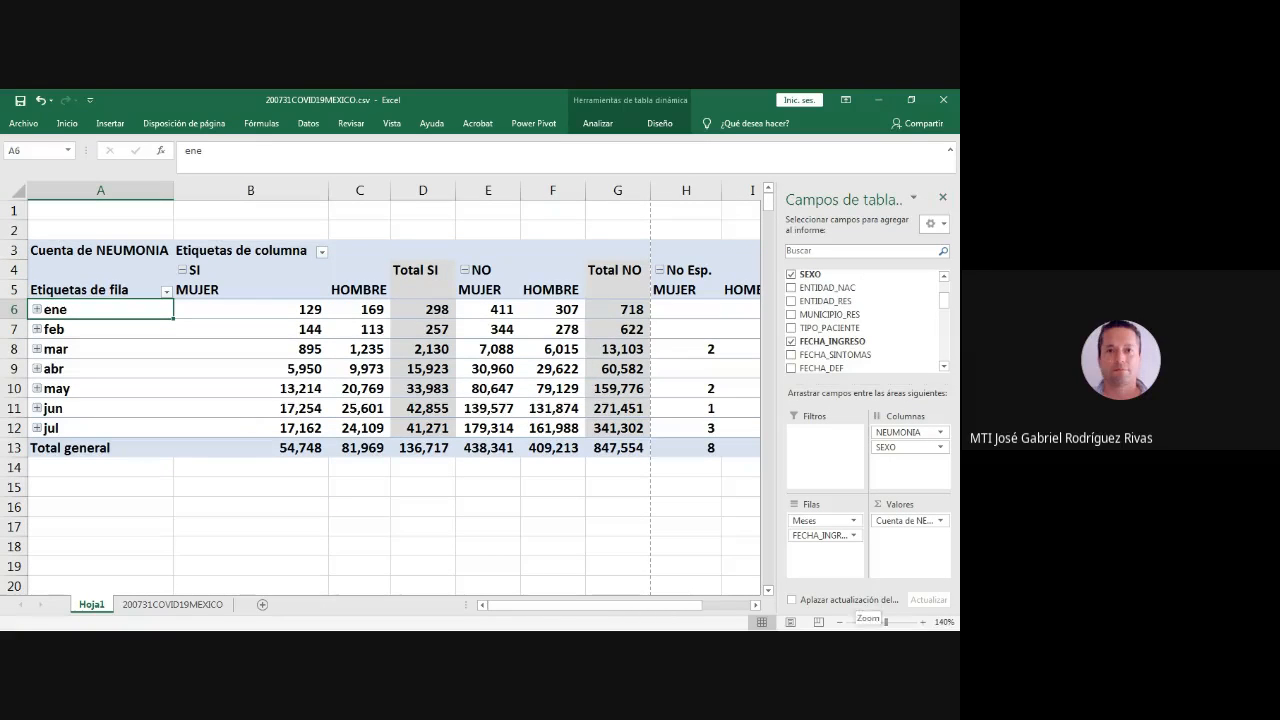
left_click(839, 622)
left_click(839, 622)
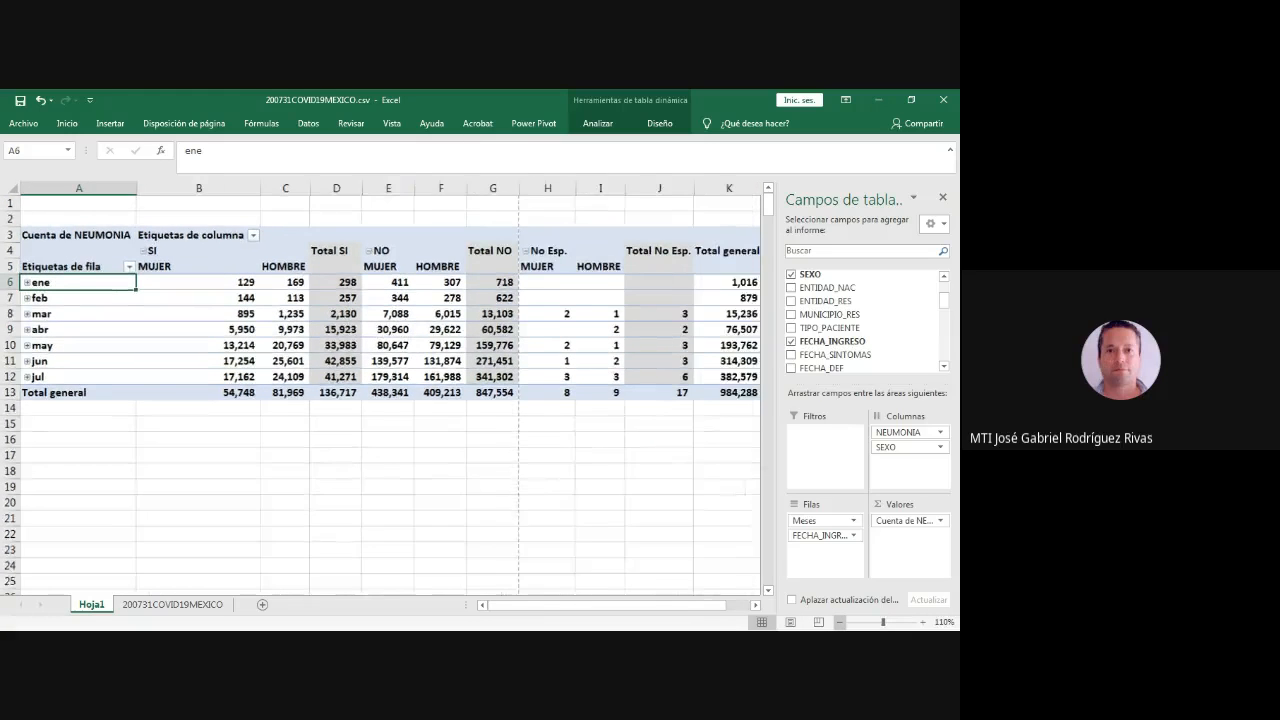
left_click(839, 622)
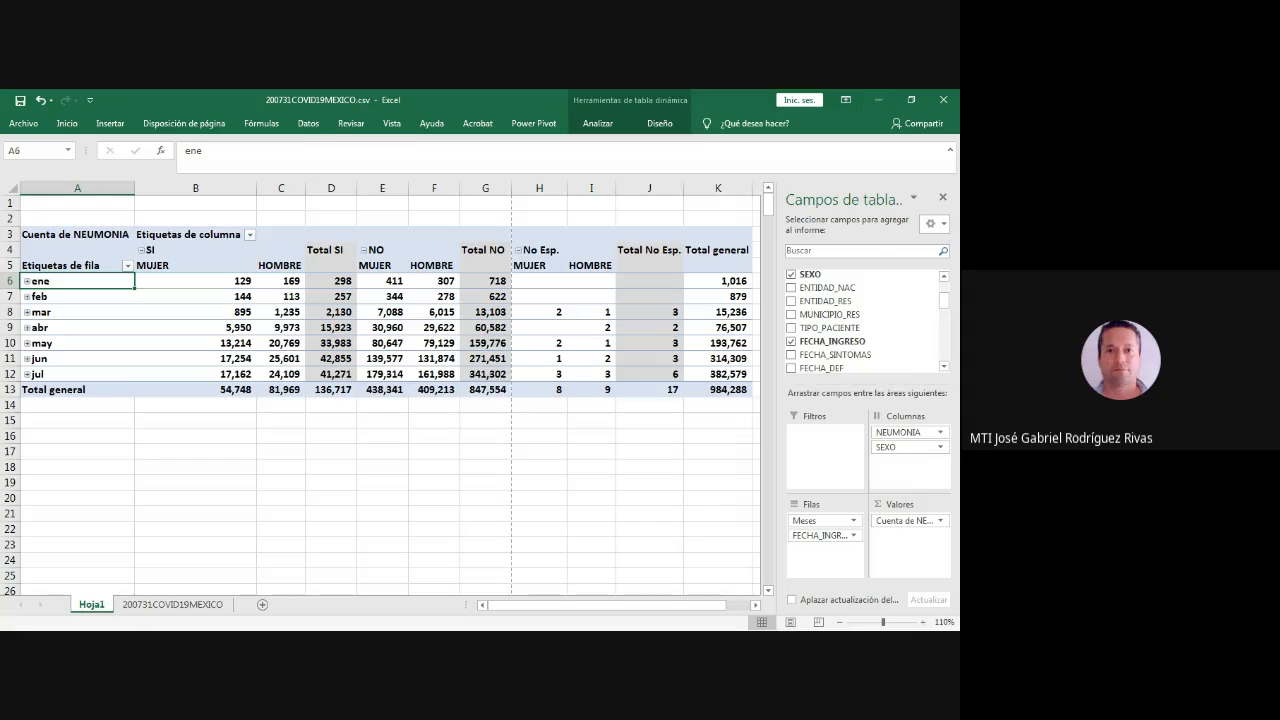
- Review the monthly counts by sex under SI, NO and No Esp., and look through the other available pivot fields
left_click(77, 339)
left_click(195, 266)
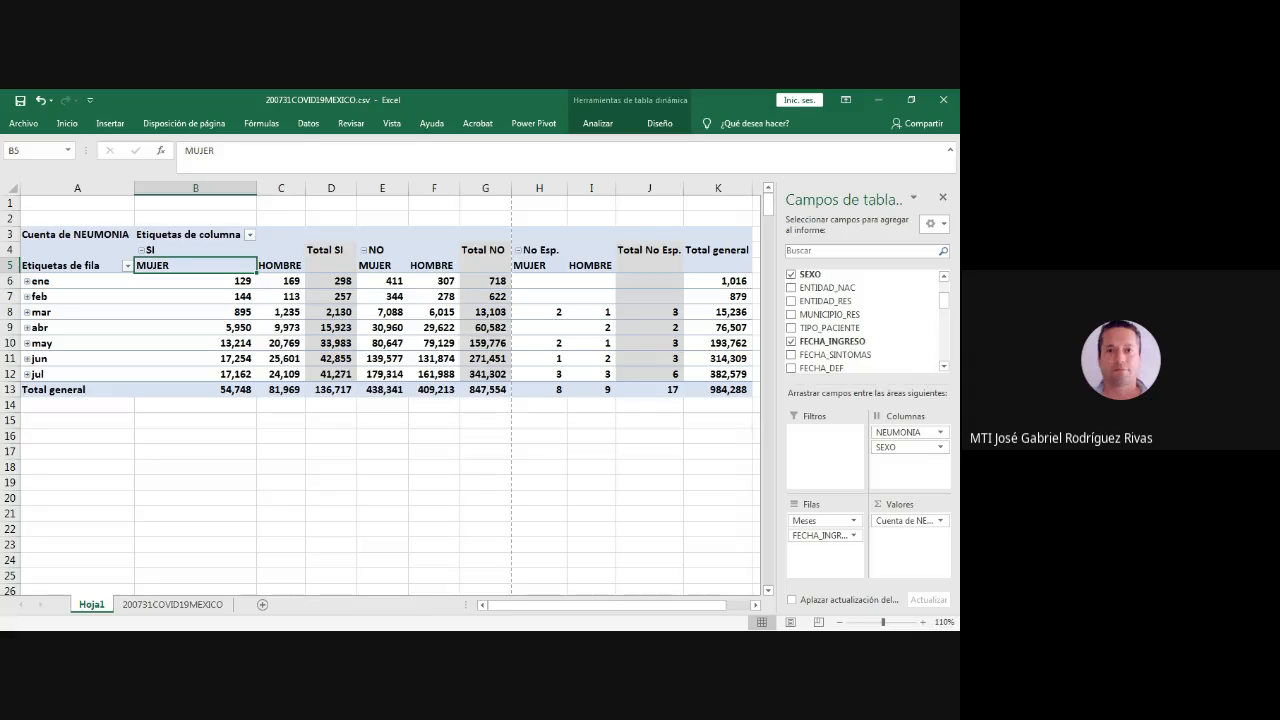
left_click_drag(80, 281, 331, 390)
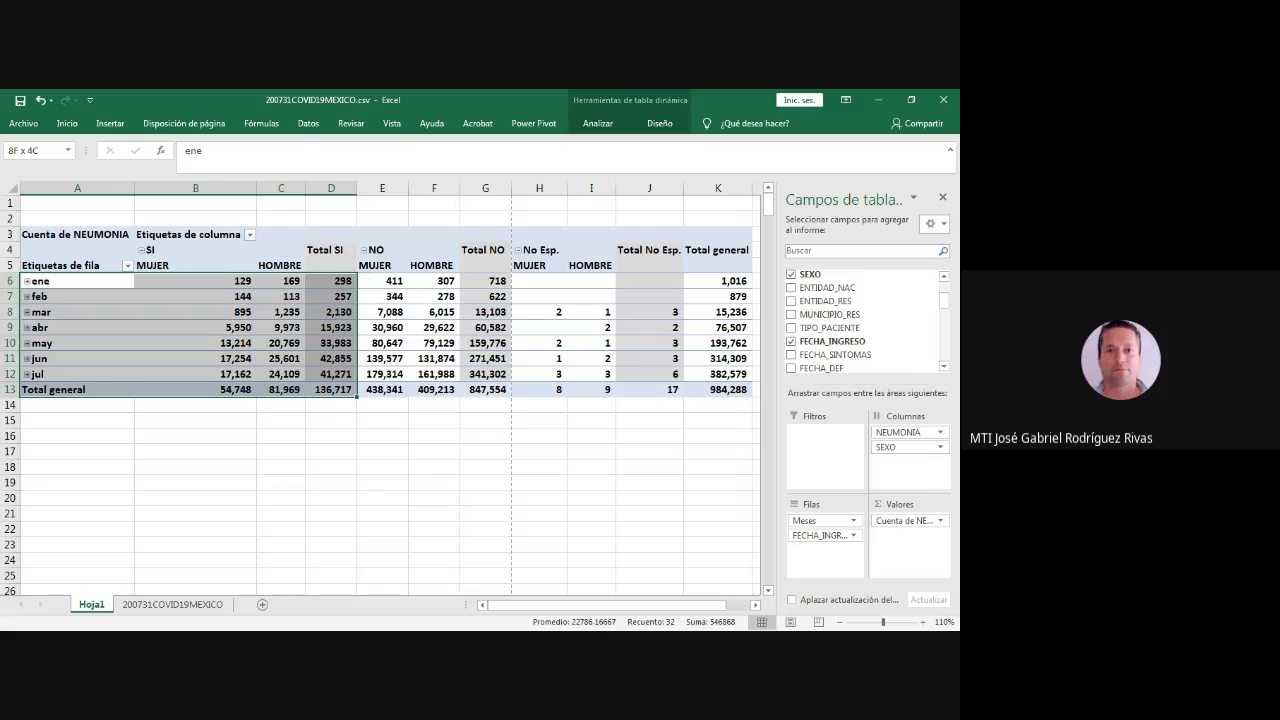
left_click_drag(382, 281, 487, 390)
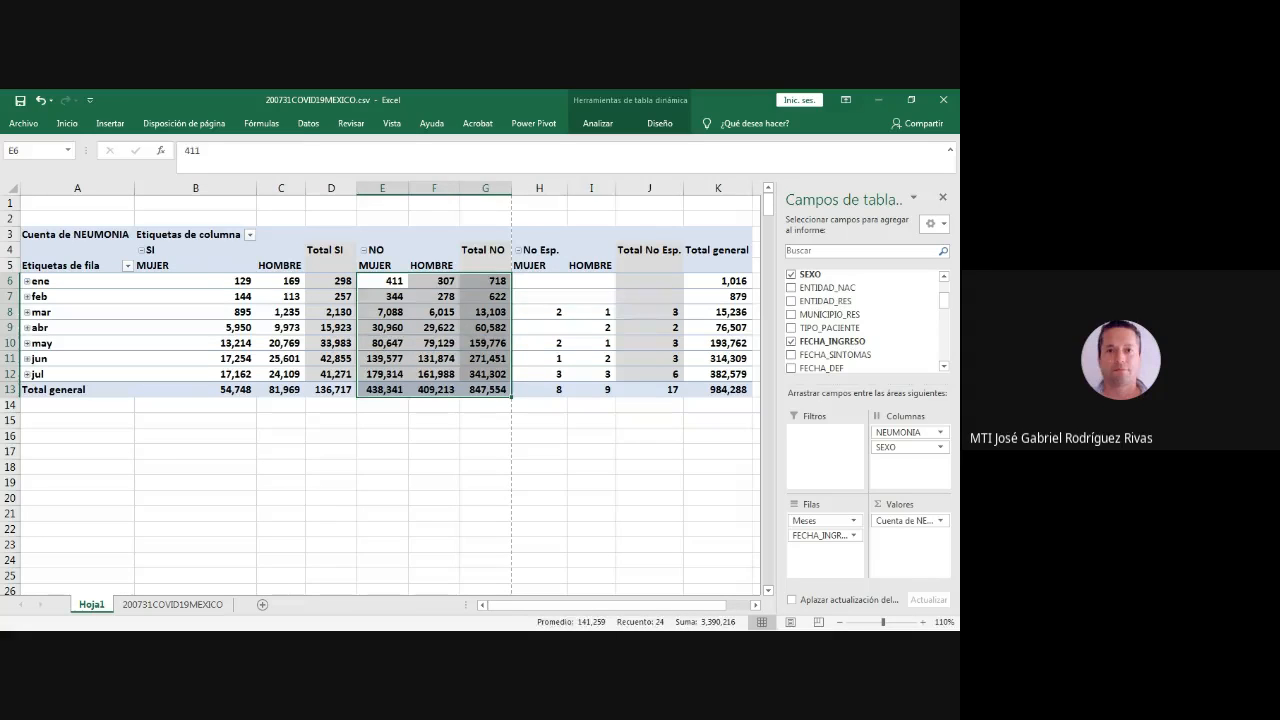
left_click_drag(539, 281, 591, 390)
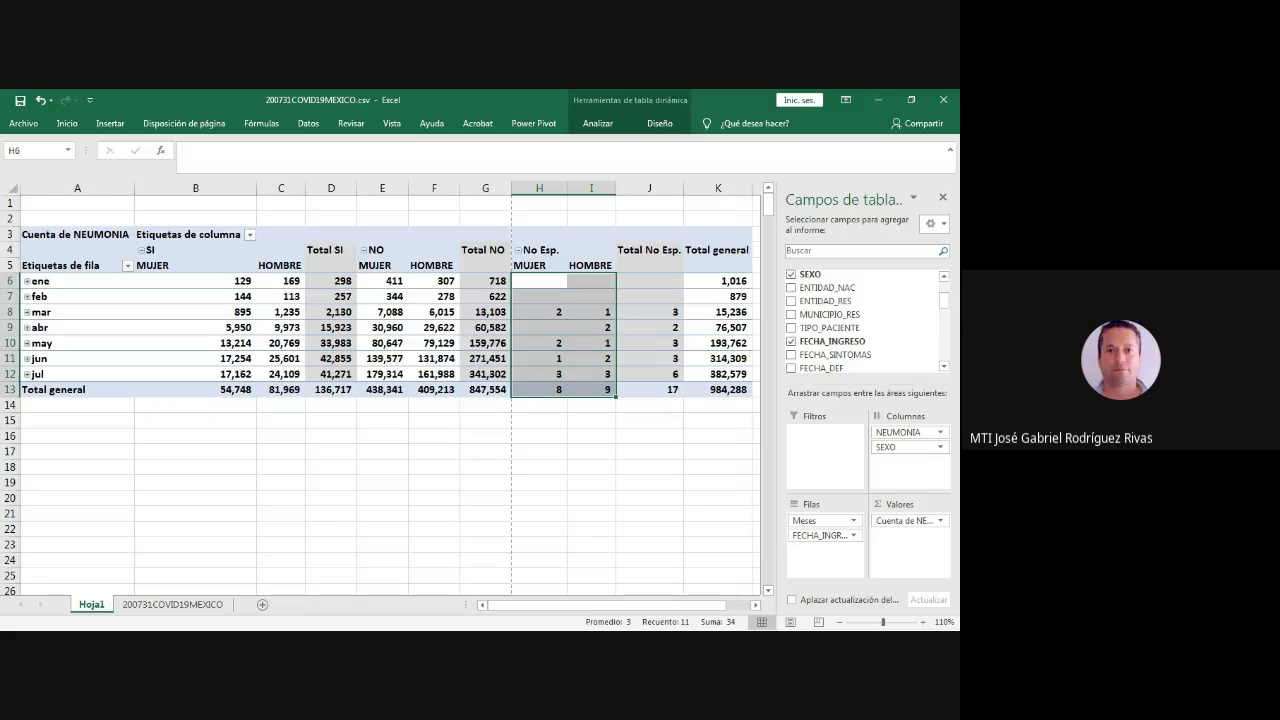
scroll(865, 320, "down", 3)
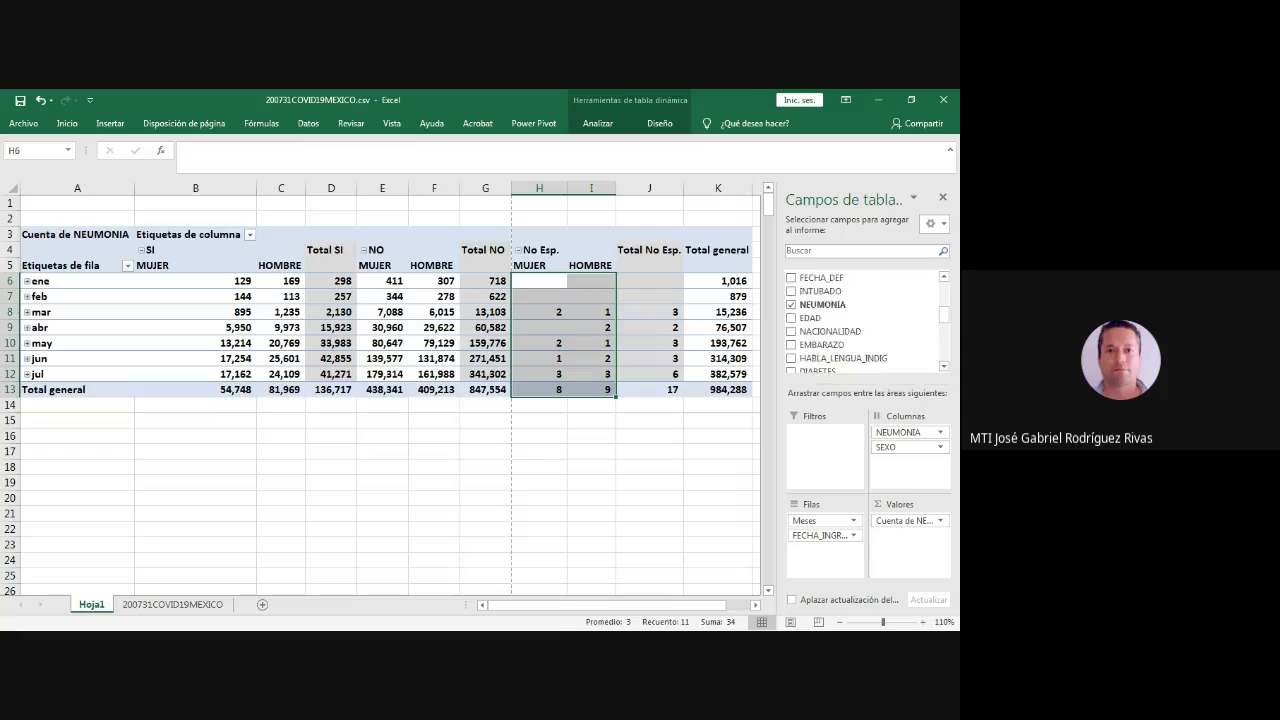
scroll(860, 340, "down", 3)
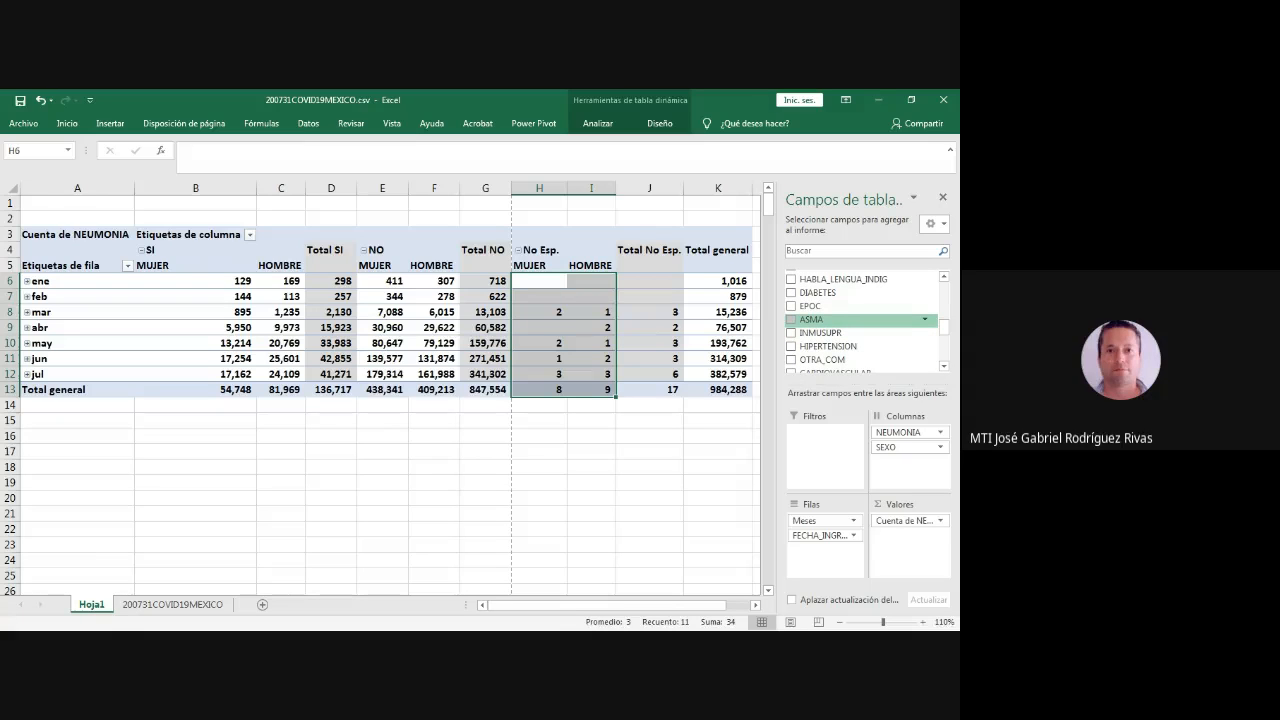
- Start a new pivot table from range A1:AI984289 of the 200731COVID19MEXICO sheet, with a new worksheet as its location
left_click(173, 604)
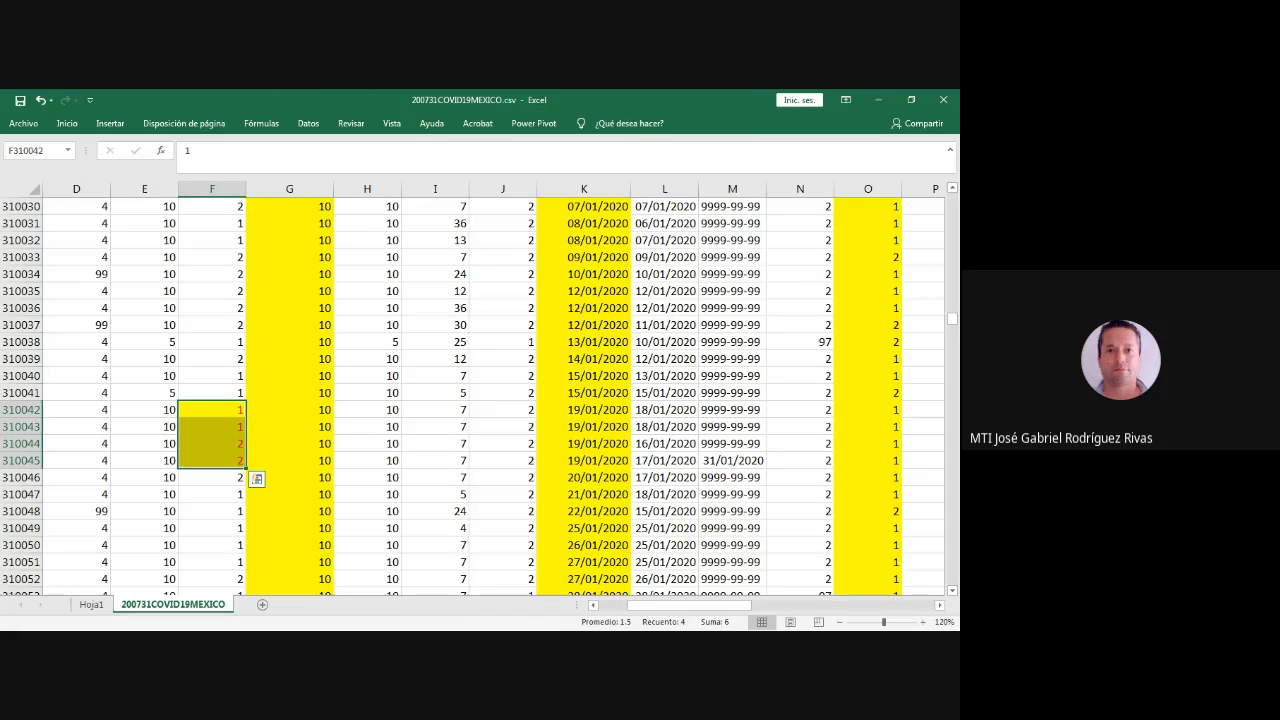
key("alt+Tab")
left_click(144, 325)
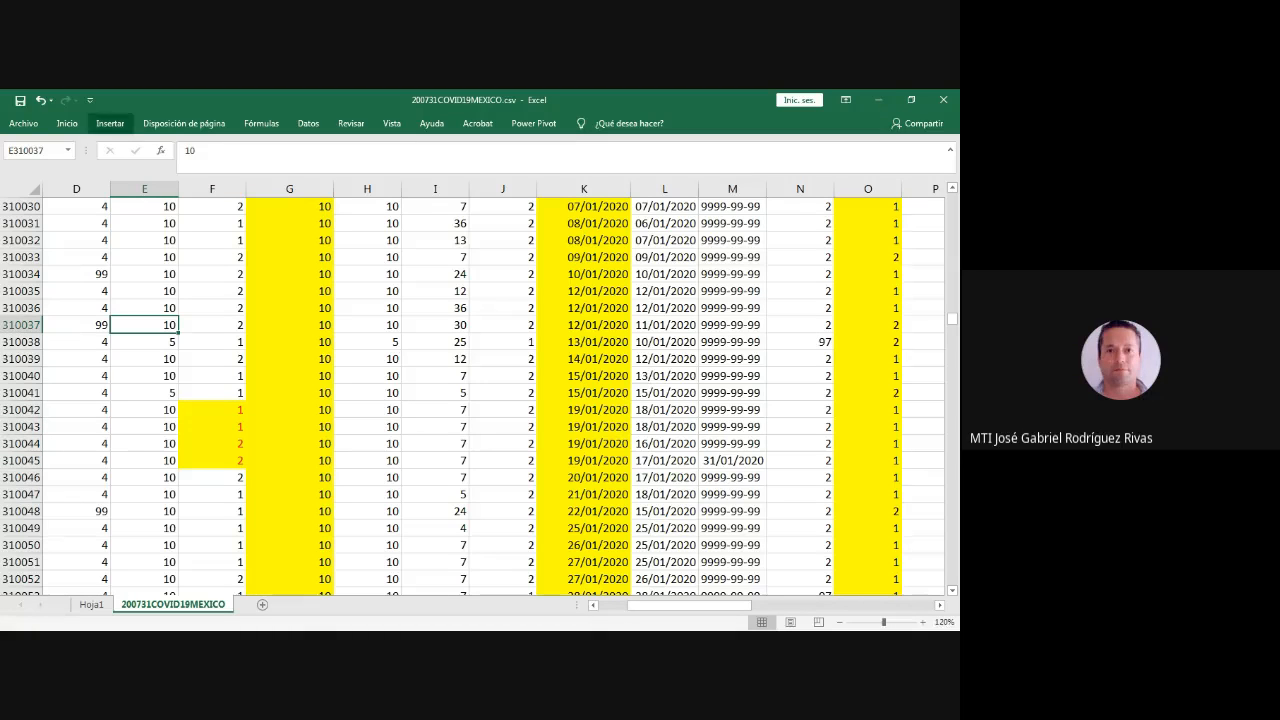
left_click(110, 123)
left_click(24, 163)
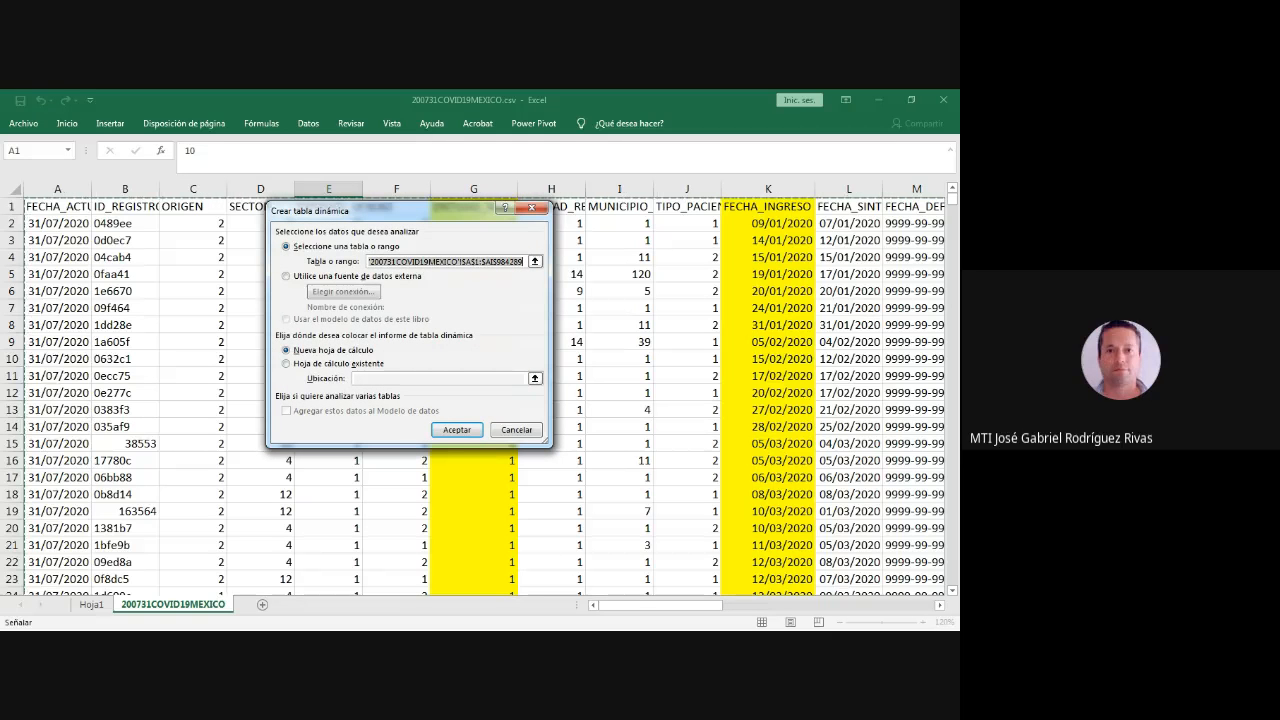
left_click_drag(400, 211, 430, 245)
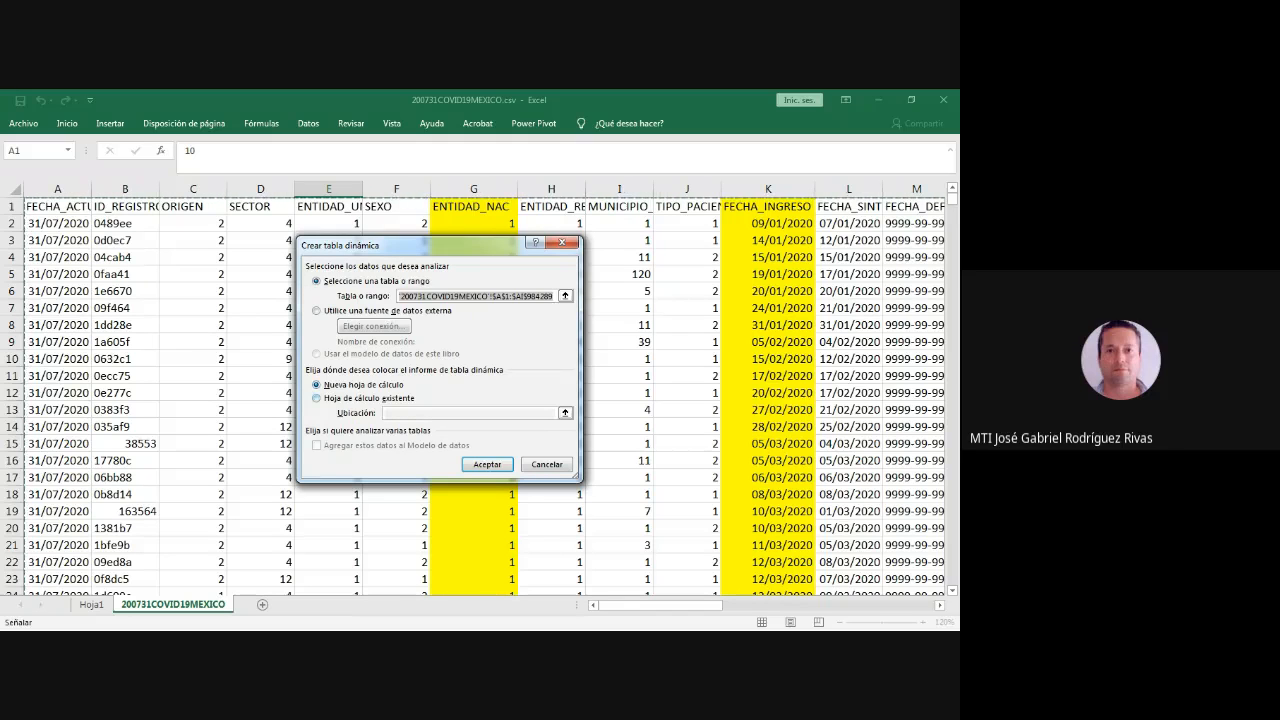
- Set the new pivot table's location to cell A18 of the existing sheet Hoja1 and create it
left_click(317, 398)
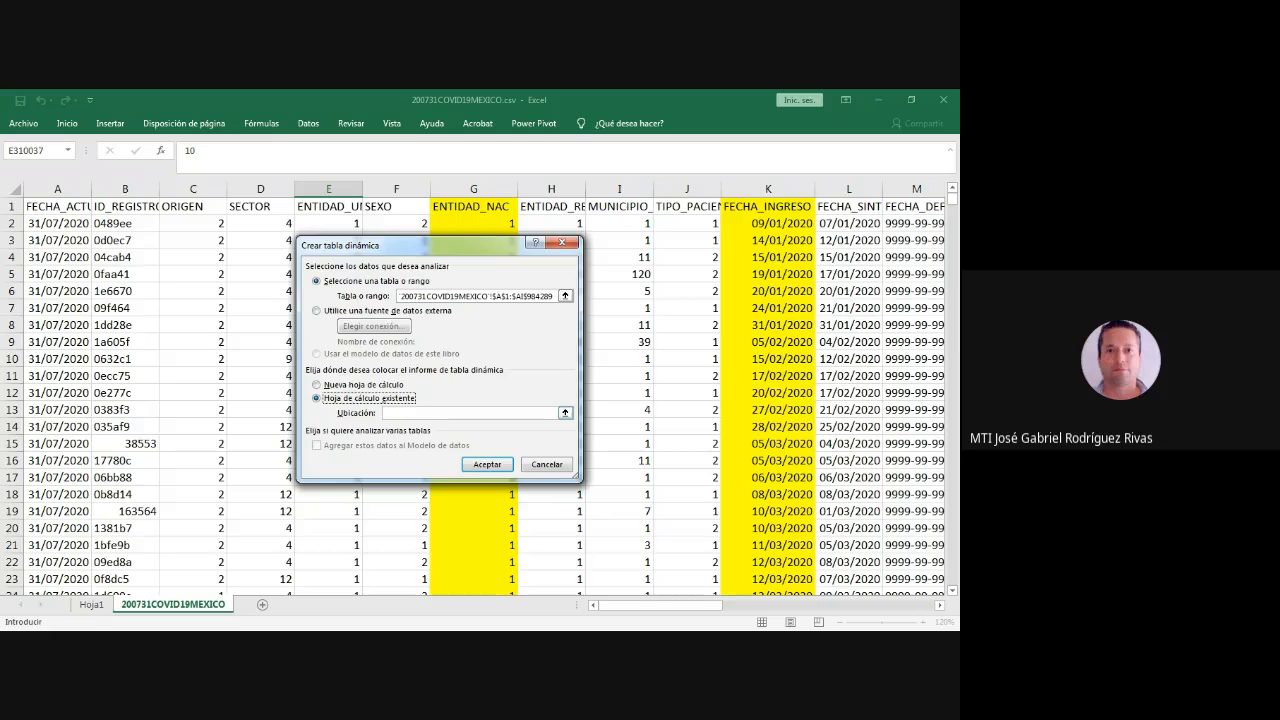
left_click(565, 412)
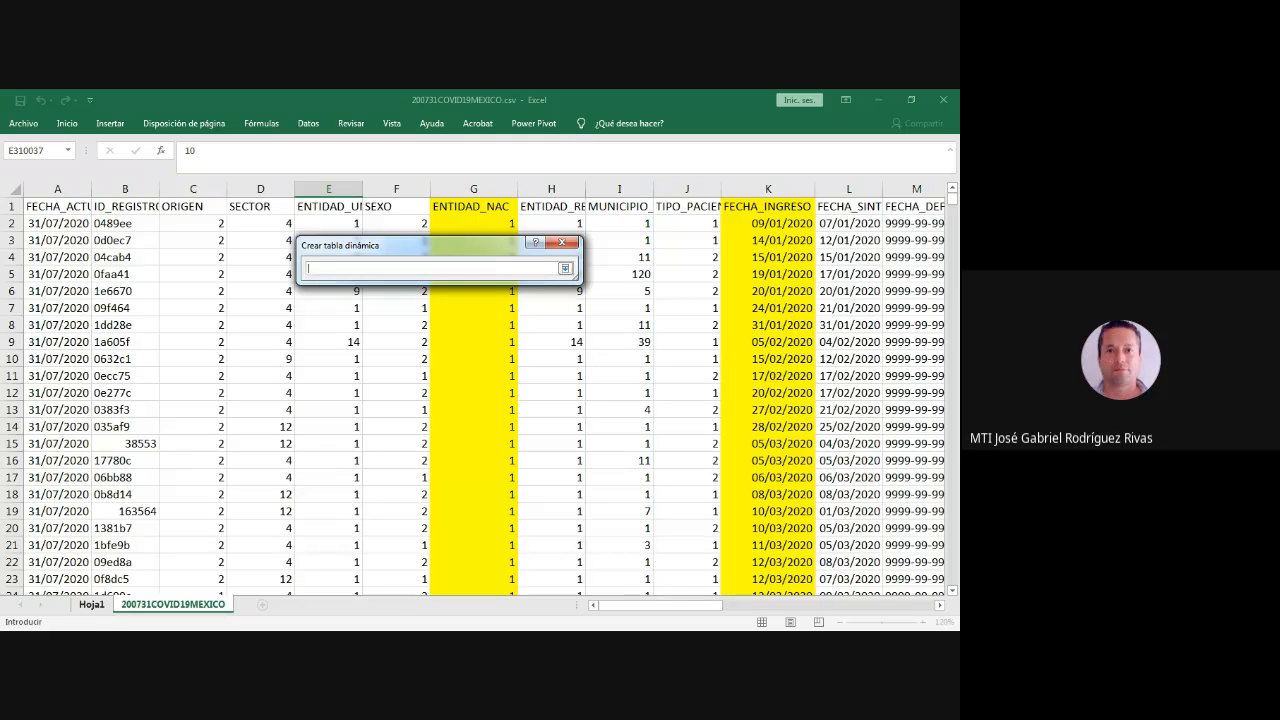
left_click(91, 604)
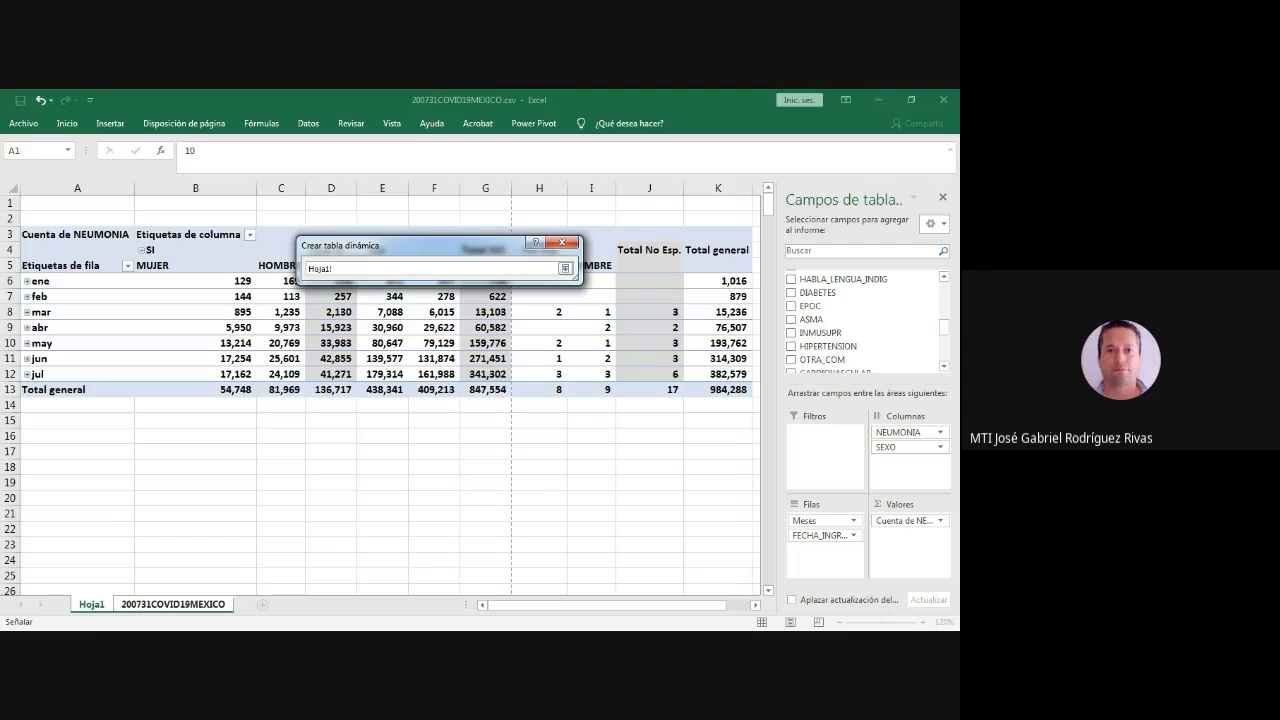
left_click(77, 467)
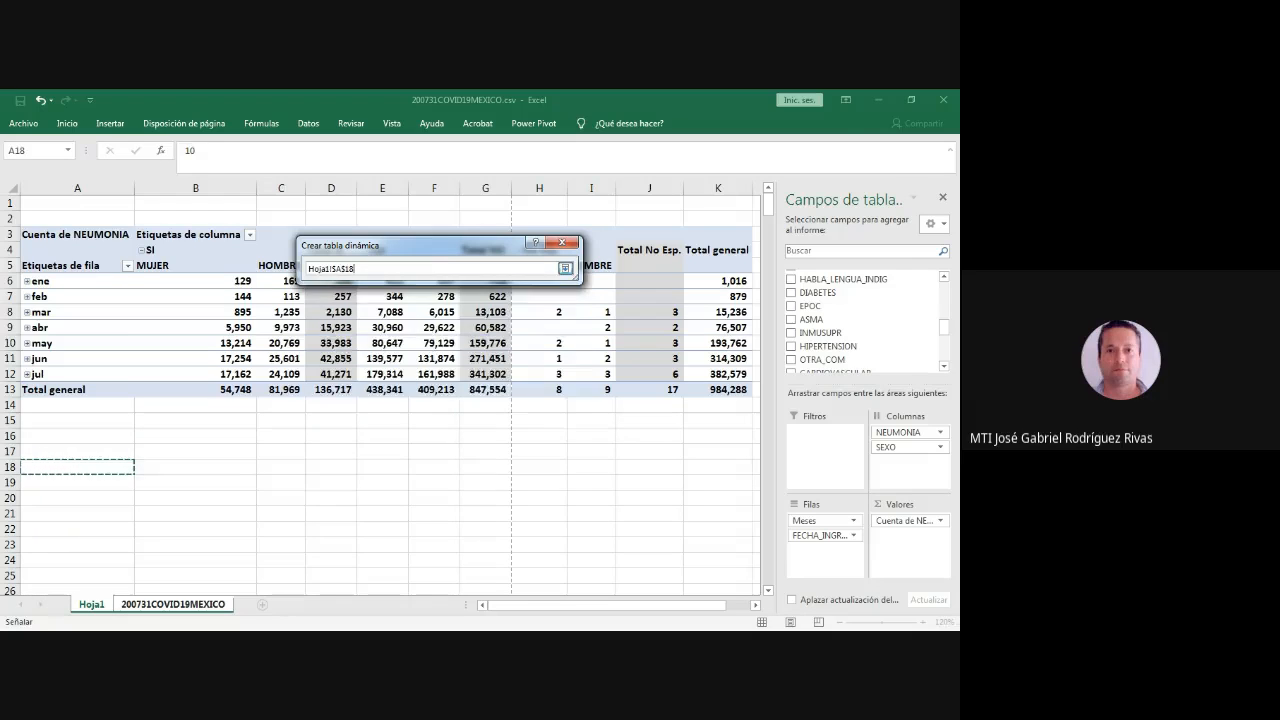
left_click(565, 268)
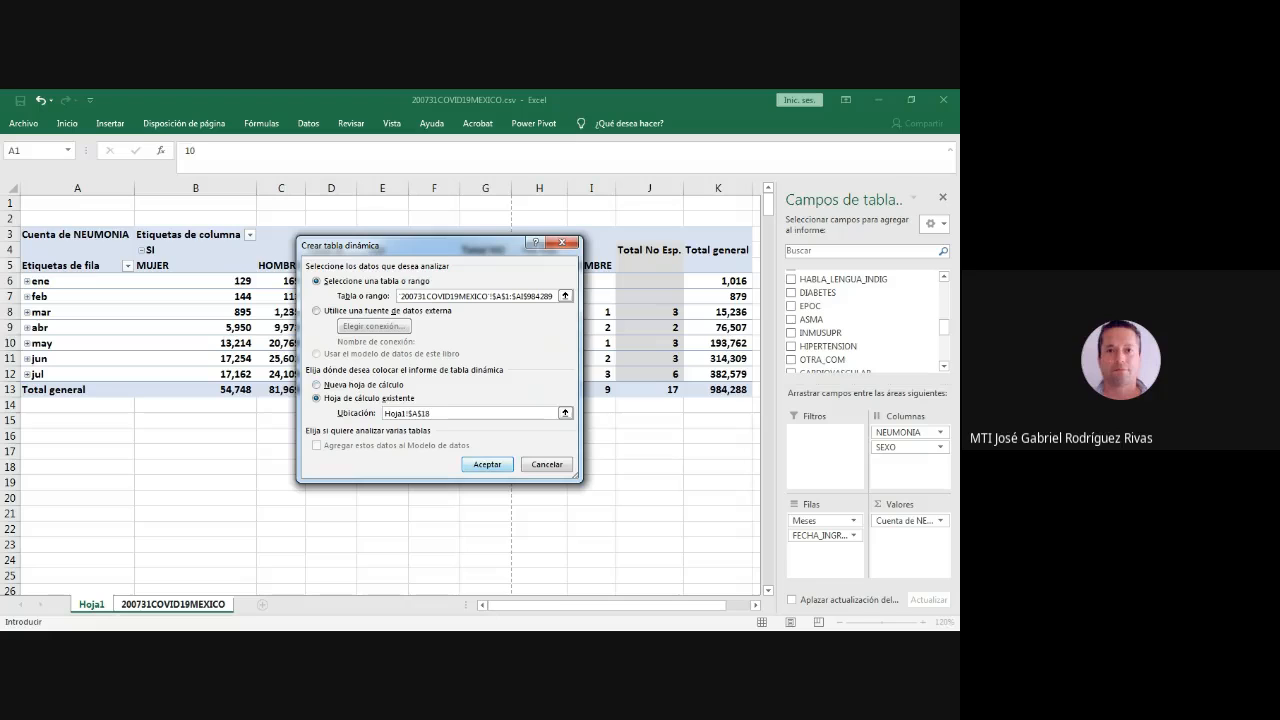
key("Return")
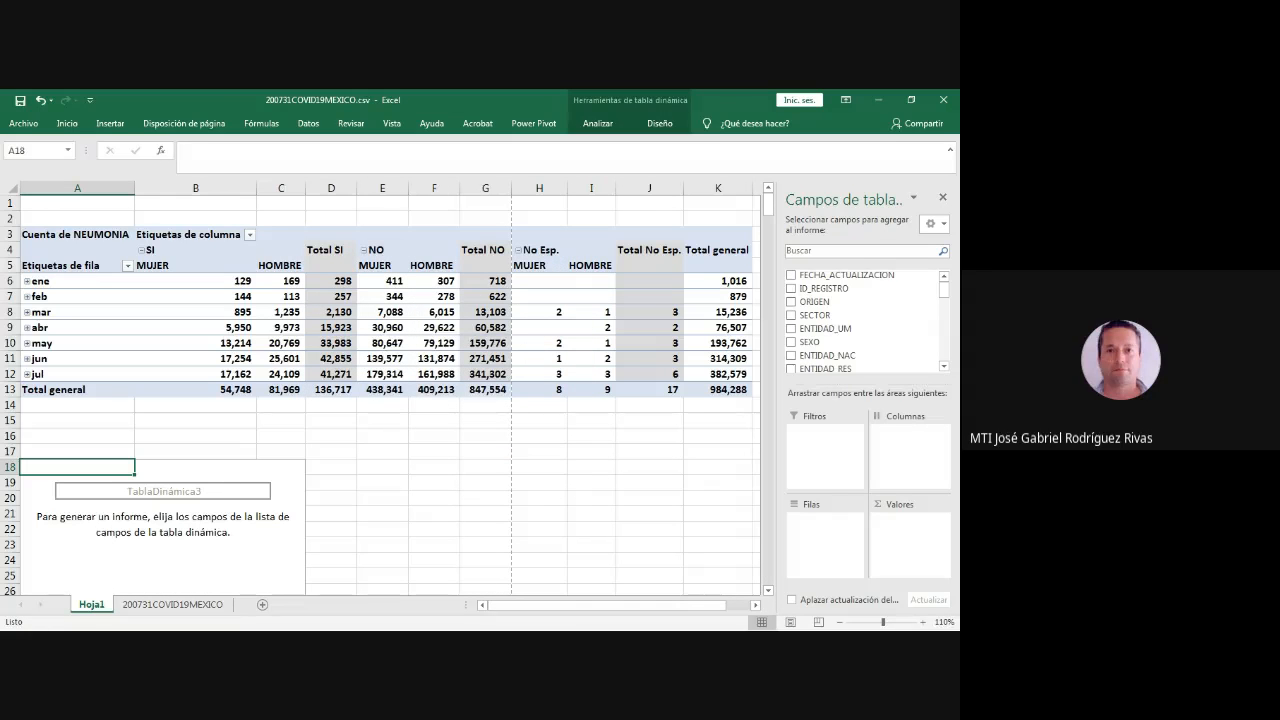
key("alt+Tab")
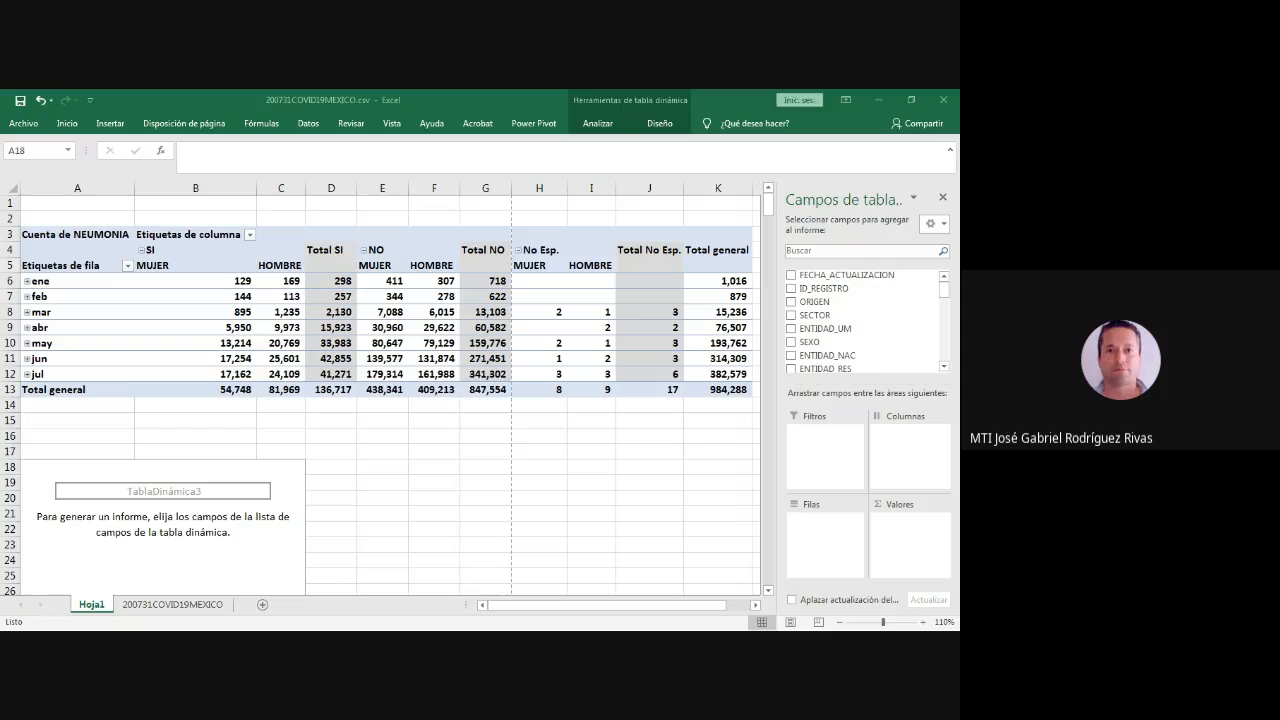
- Add DIABETES to the new pivot table both as a summed value and as a column field
scroll(865, 320, "down", 3)
scroll(865, 320, "down", 4)
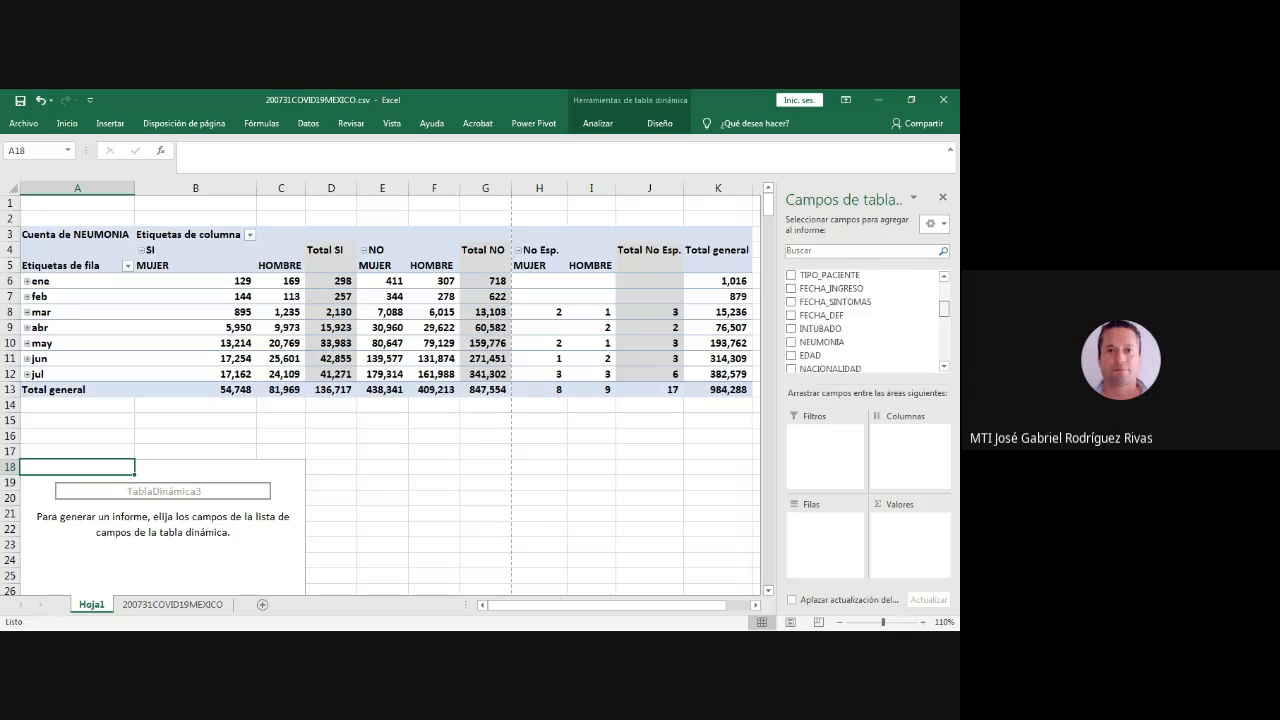
scroll(865, 301, "down", 2)
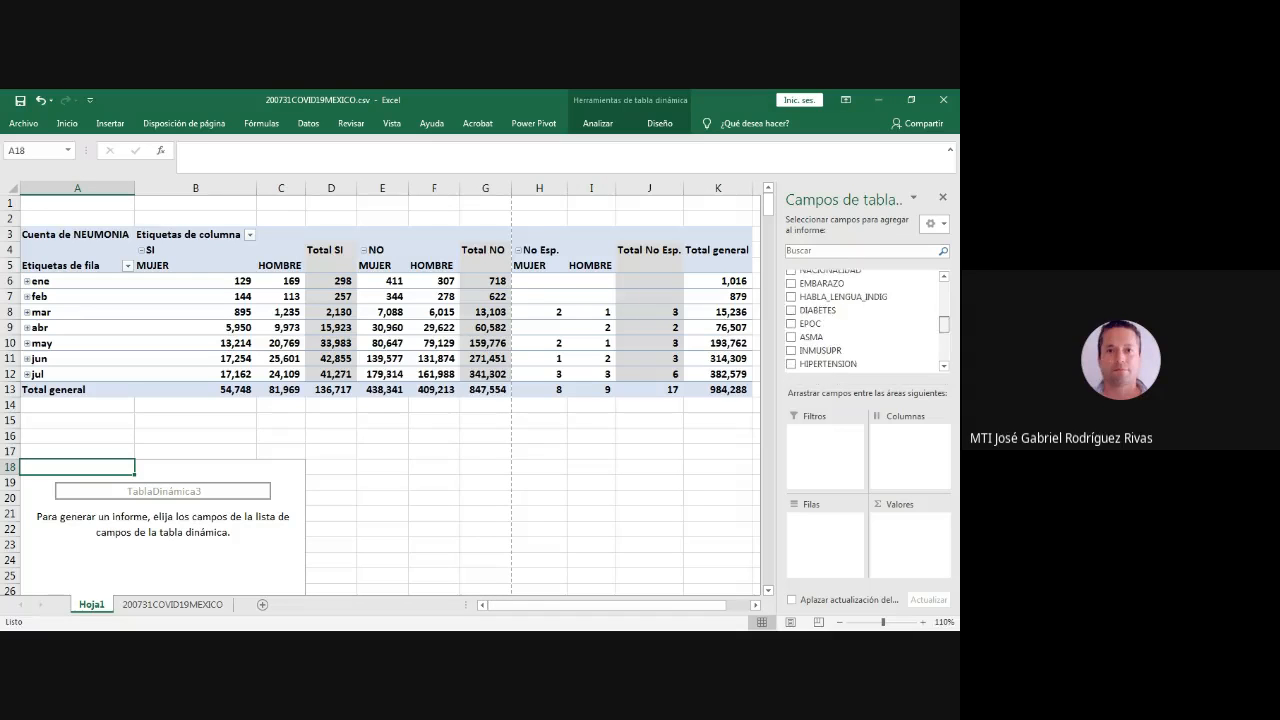
left_click(791, 301)
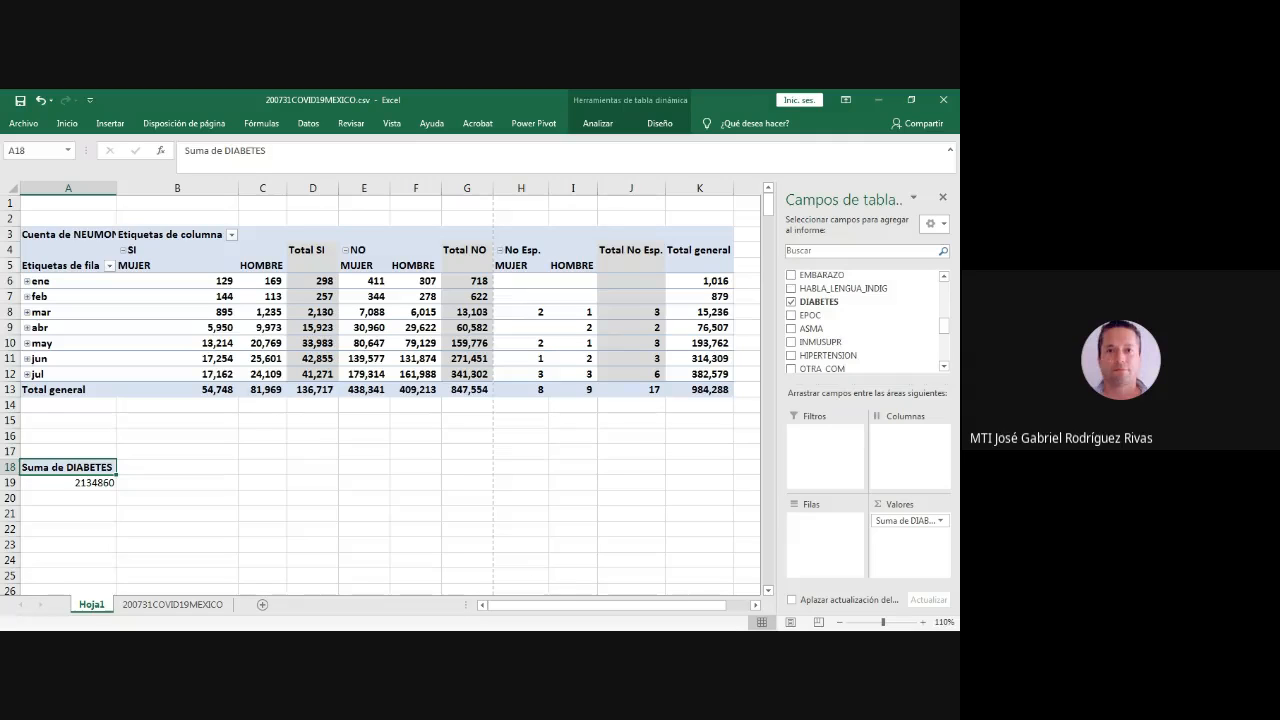
scroll(865, 320, "down", 1)
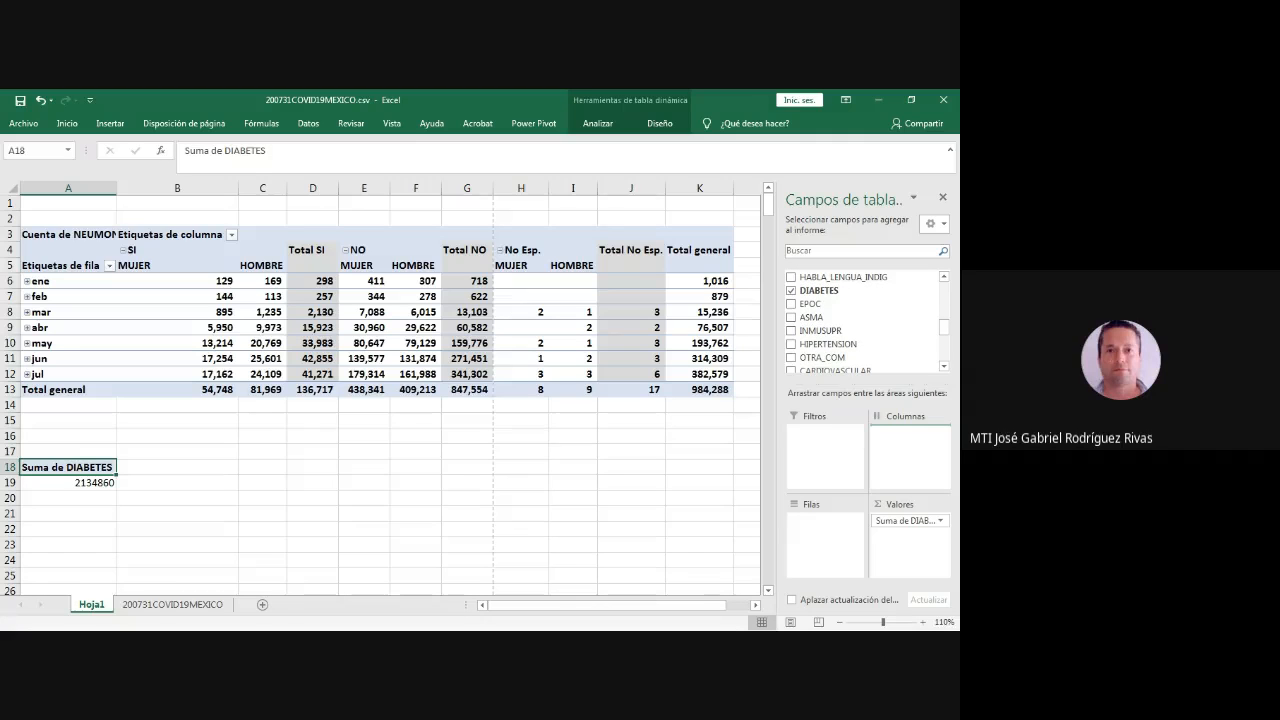
left_click_drag(819, 291, 909, 440)
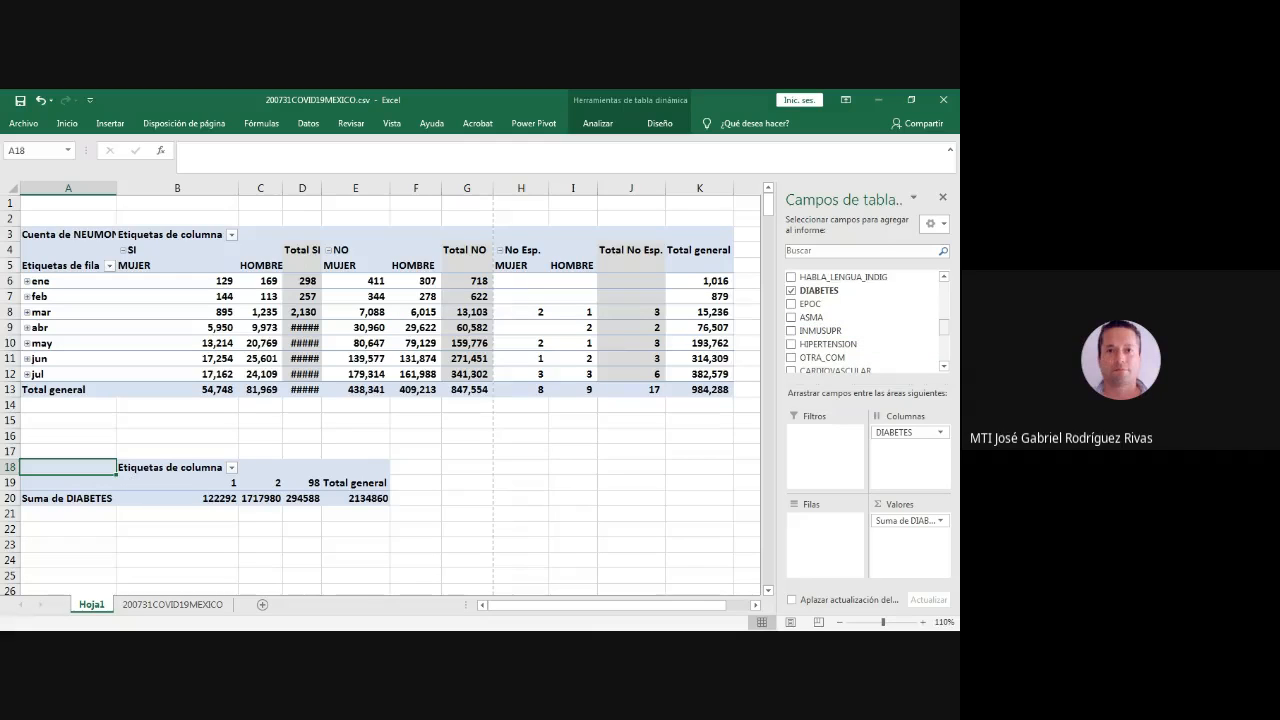
- Add FECHA_INGRESO to the rows, grouped by month, and SEXO to the columns below DIABETES
scroll(865, 320, "up", 6)
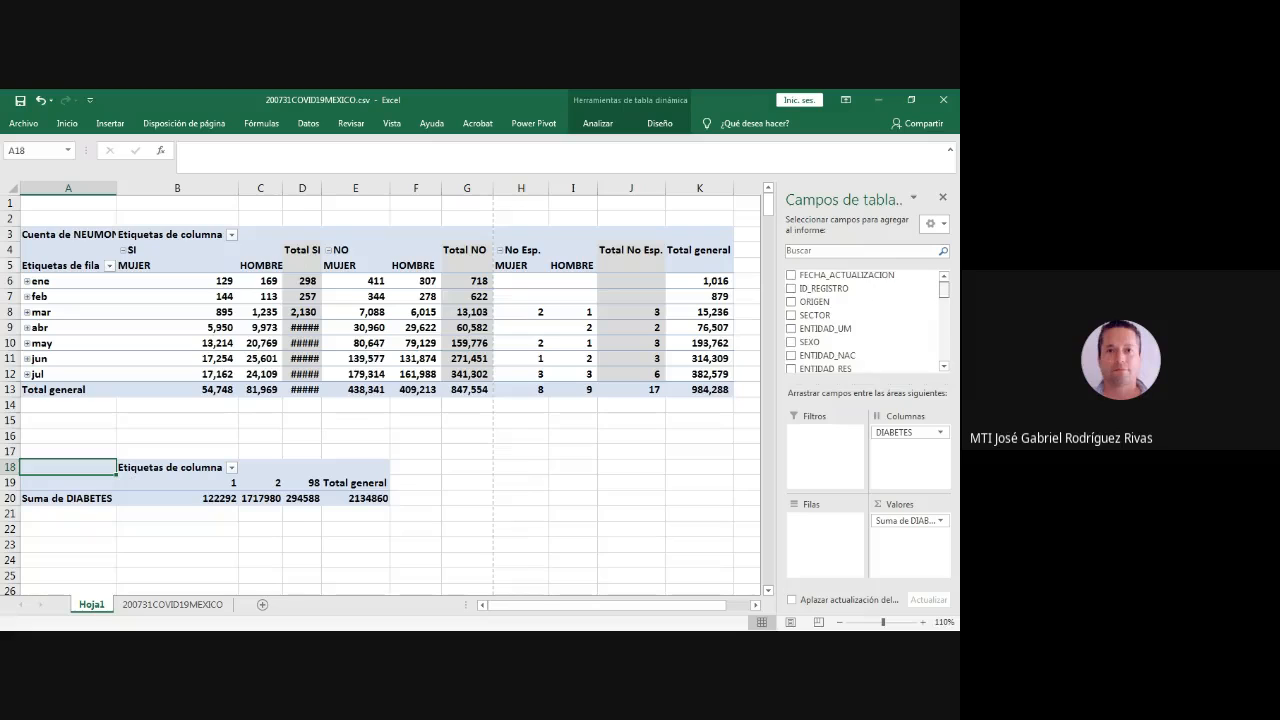
scroll(865, 320, "down", 3)
left_click_drag(944, 297, 944, 298)
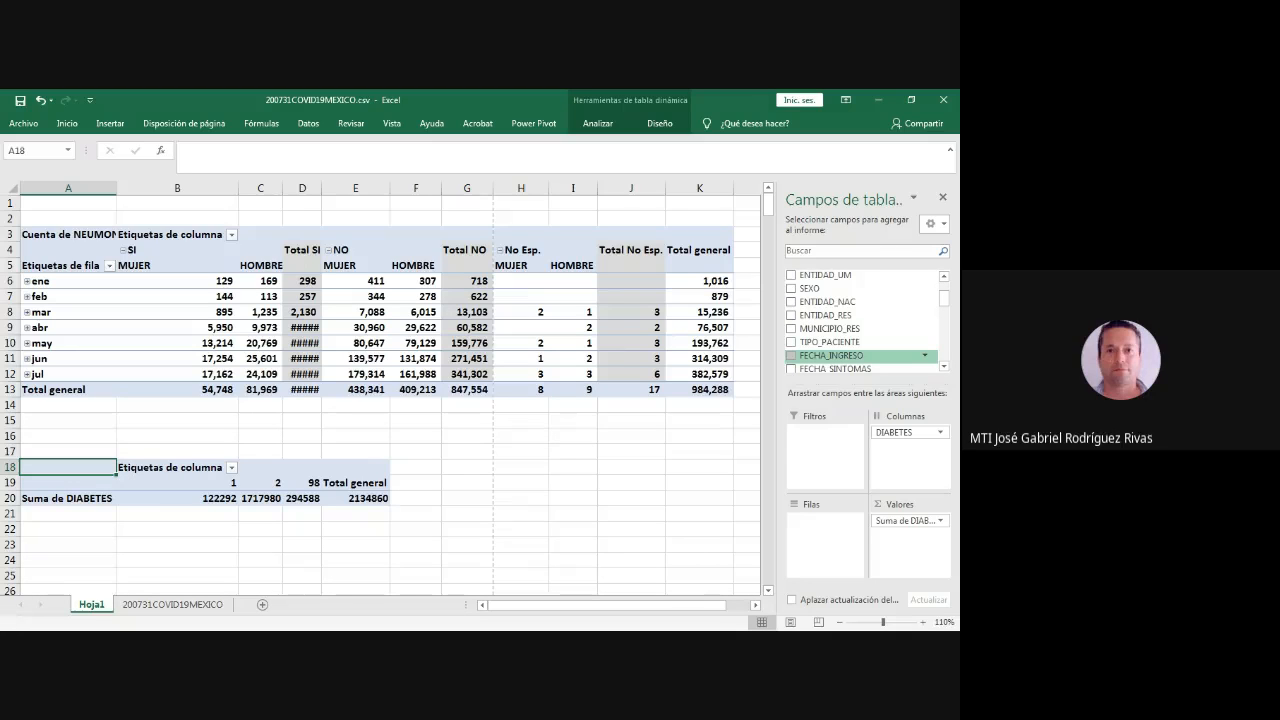
left_click(791, 356)
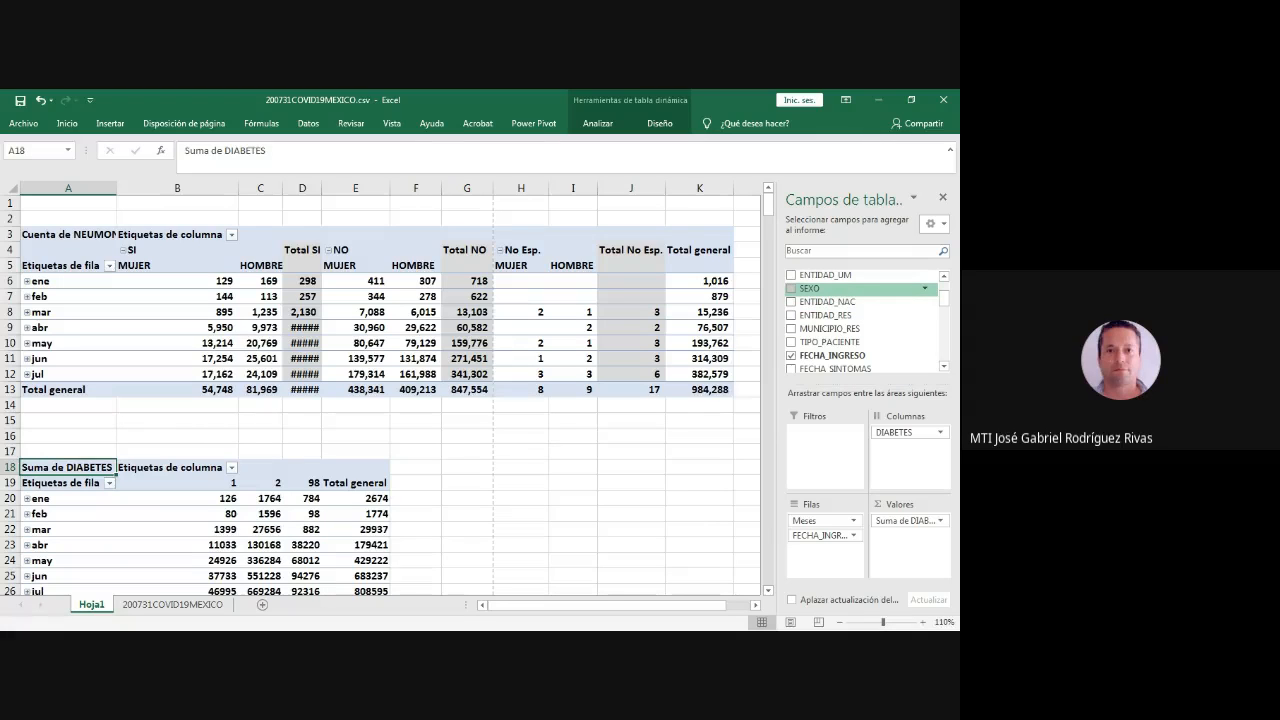
left_click_drag(810, 288, 908, 443)
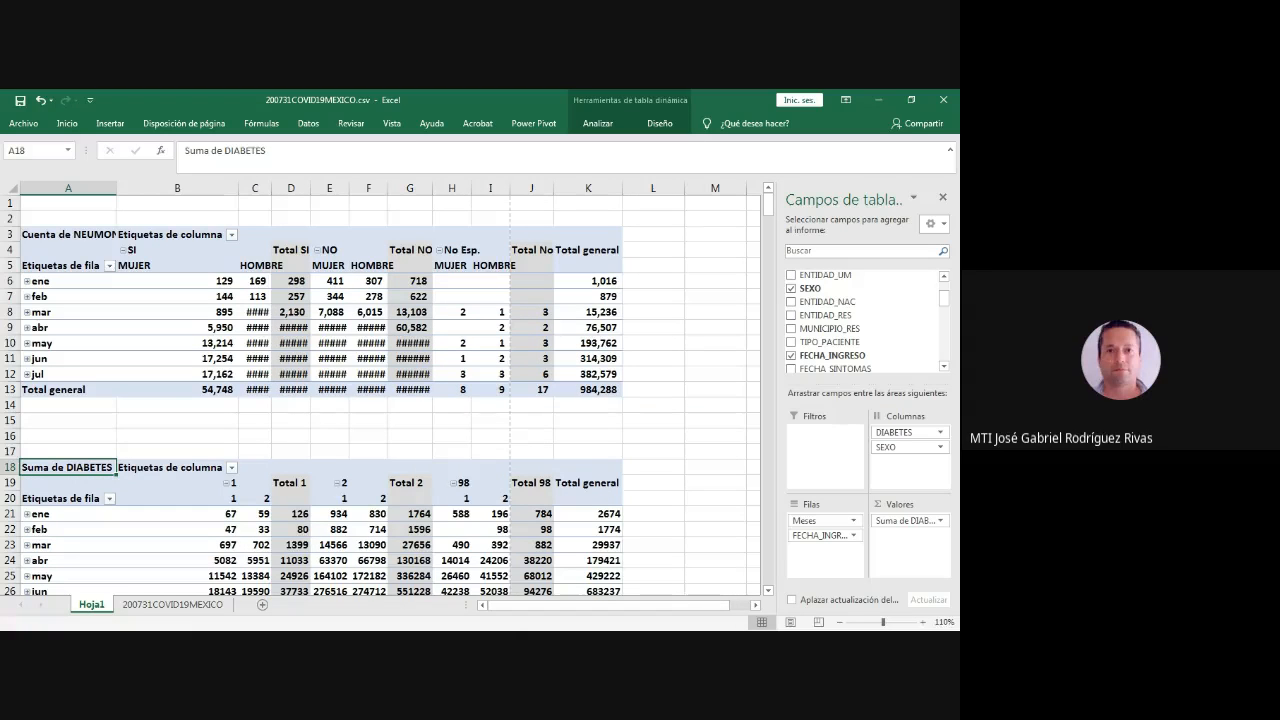
- Change the DIABETES value field's summary calculation from sum to Recuento
left_click(653, 498)
scroll(653, 498, "down", 2)
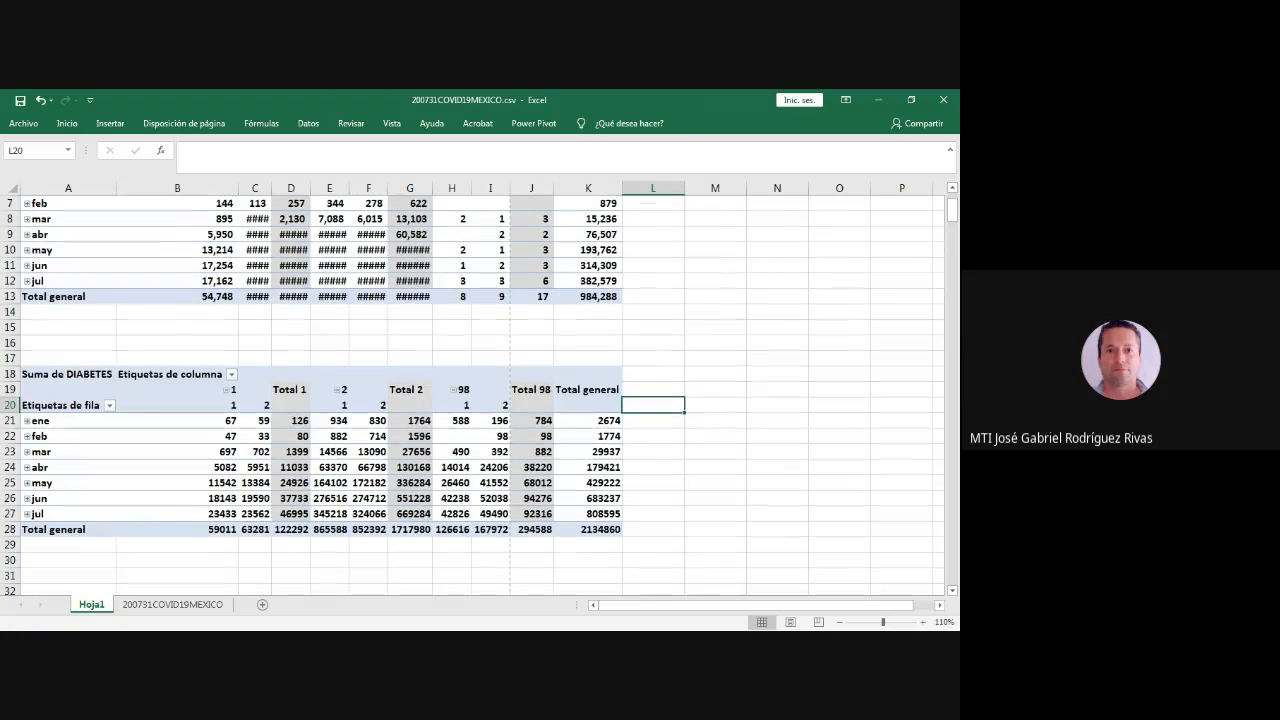
left_click(588, 530)
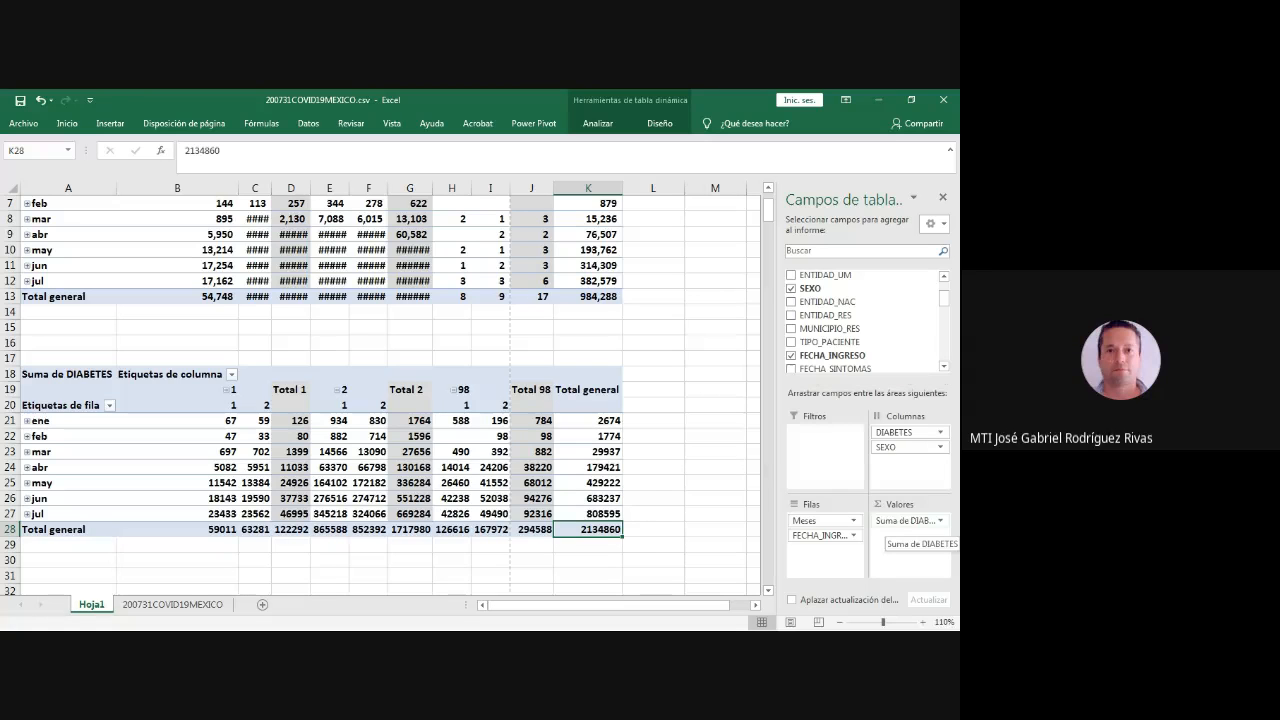
left_click(905, 520)
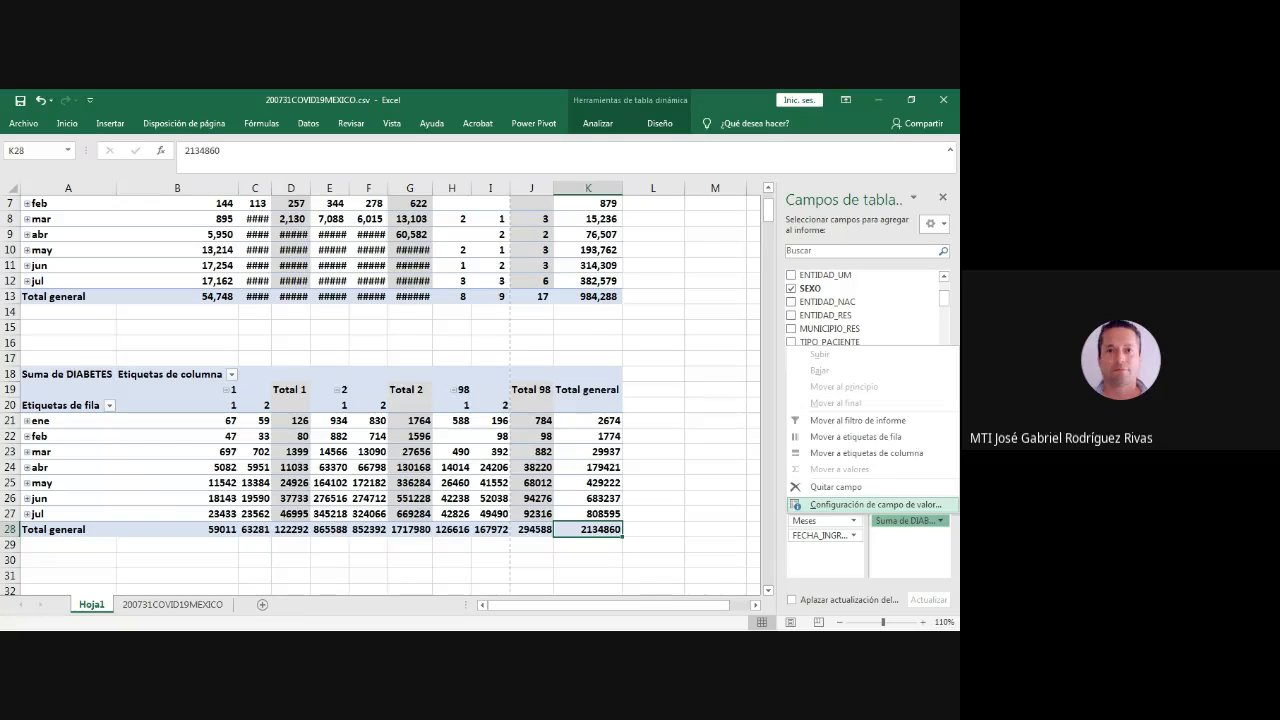
left_click(875, 504)
left_click(381, 380)
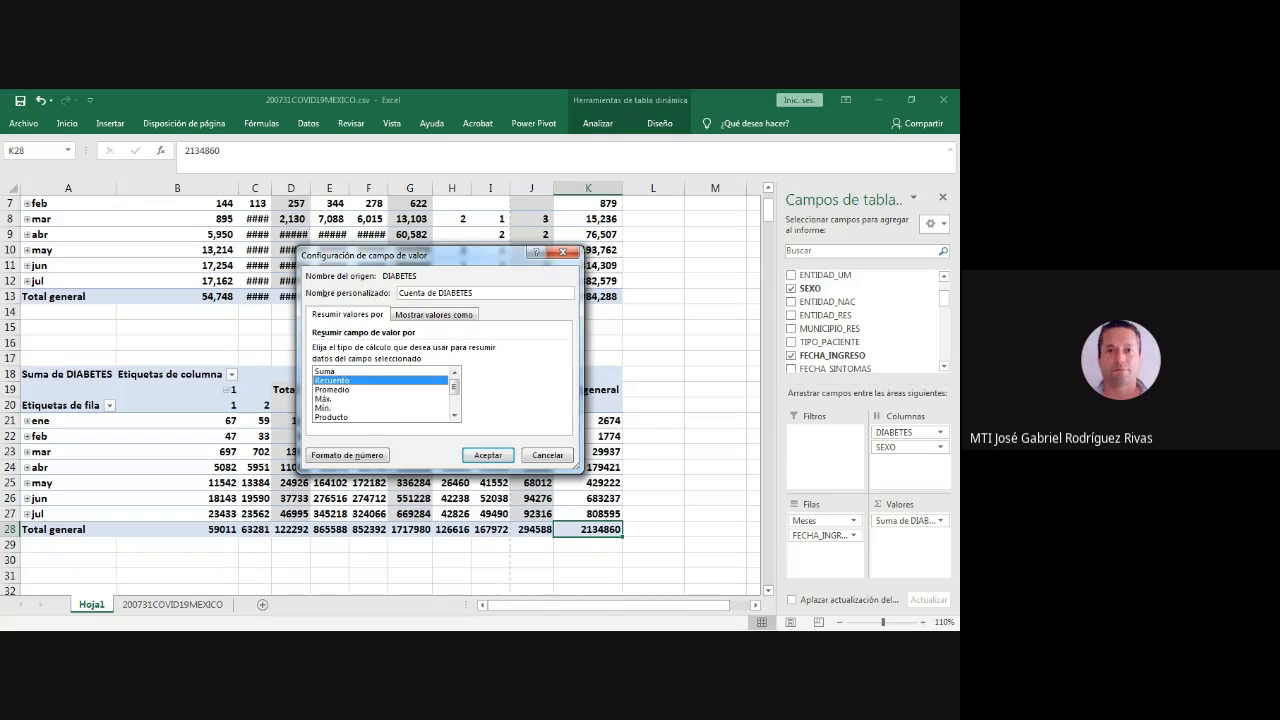
left_click(487, 455)
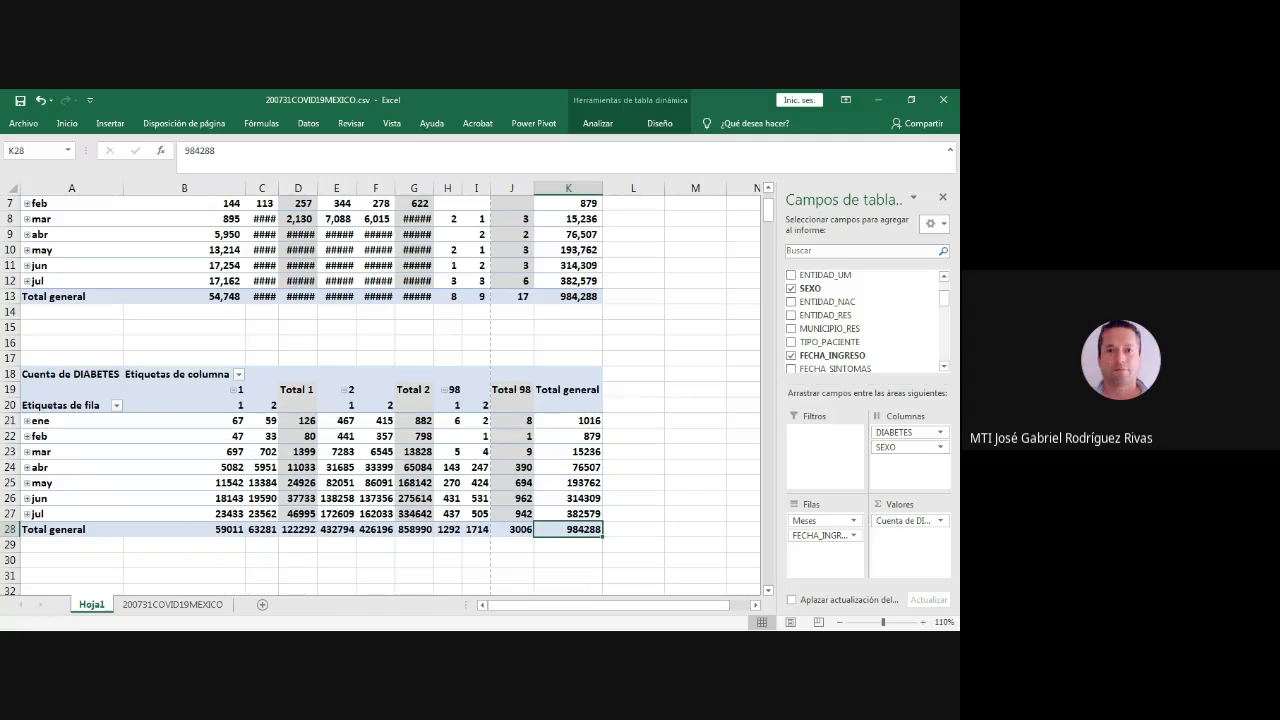
- Format the DIABETES pivot table's range B19:K28 with thousands separators and no decimals
left_click_drag(568, 390, 185, 529)
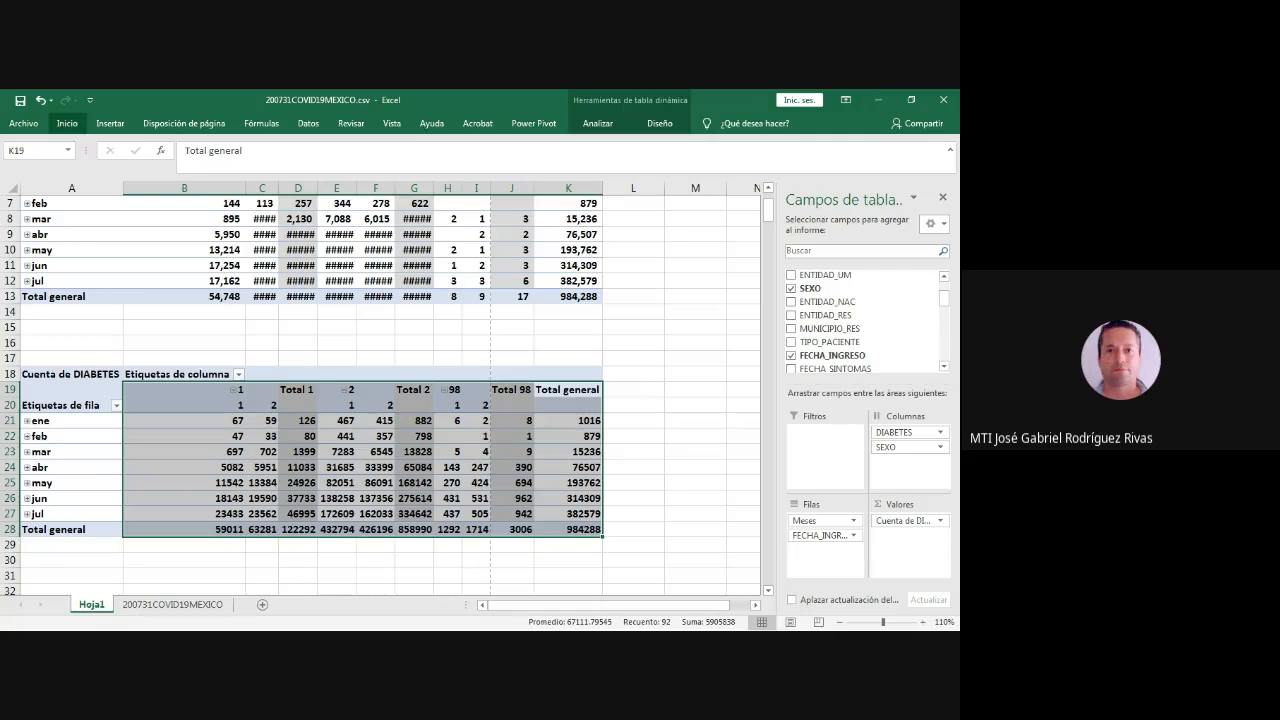
left_click(67, 123)
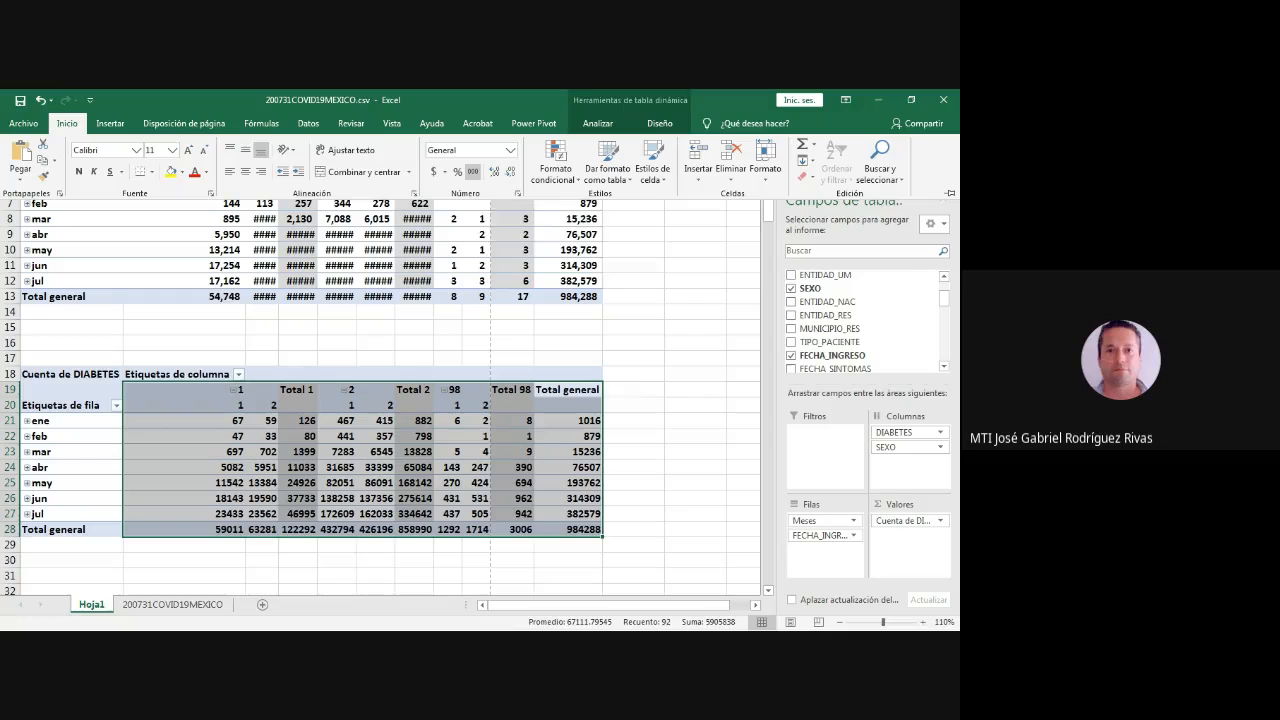
left_click(473, 171)
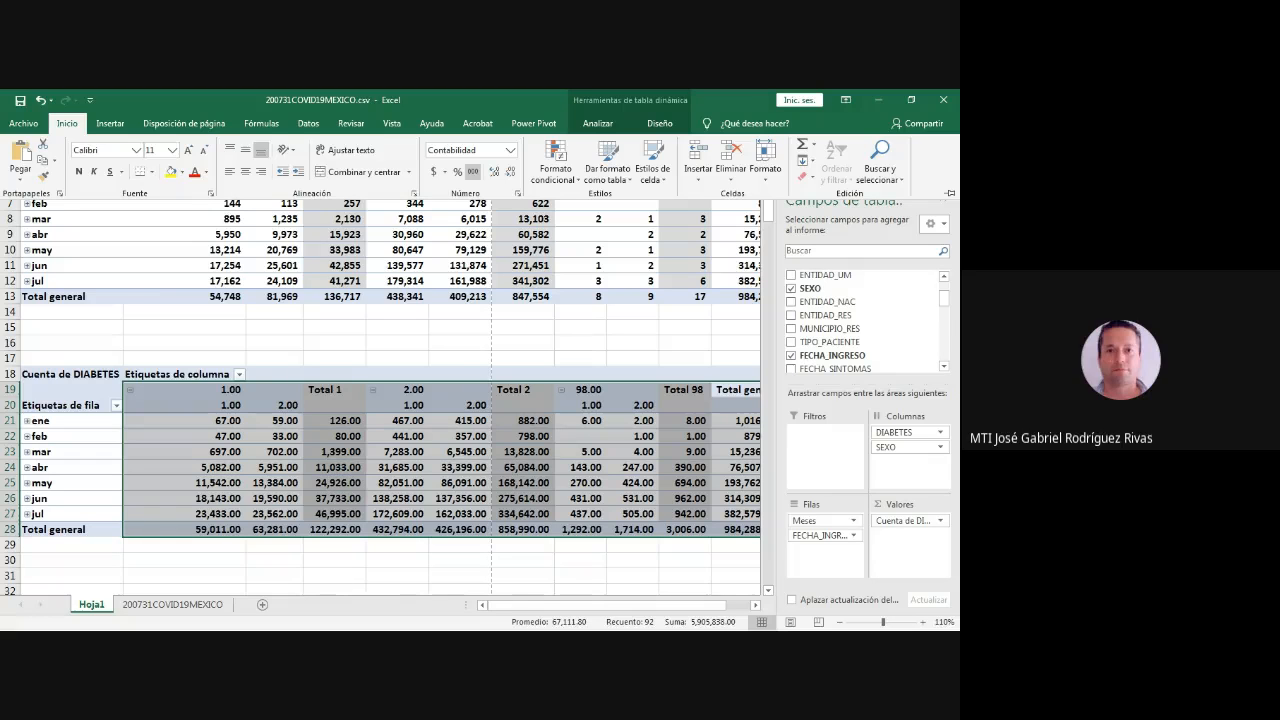
left_click(511, 172)
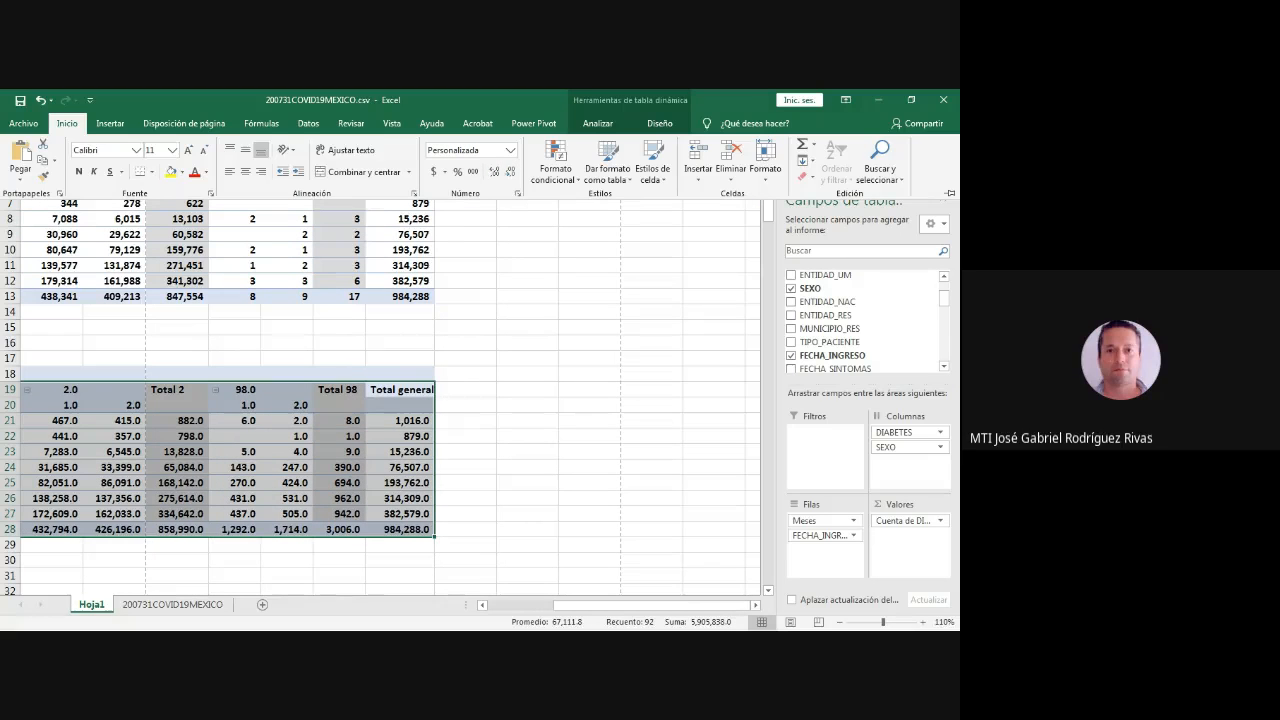
left_click(511, 172)
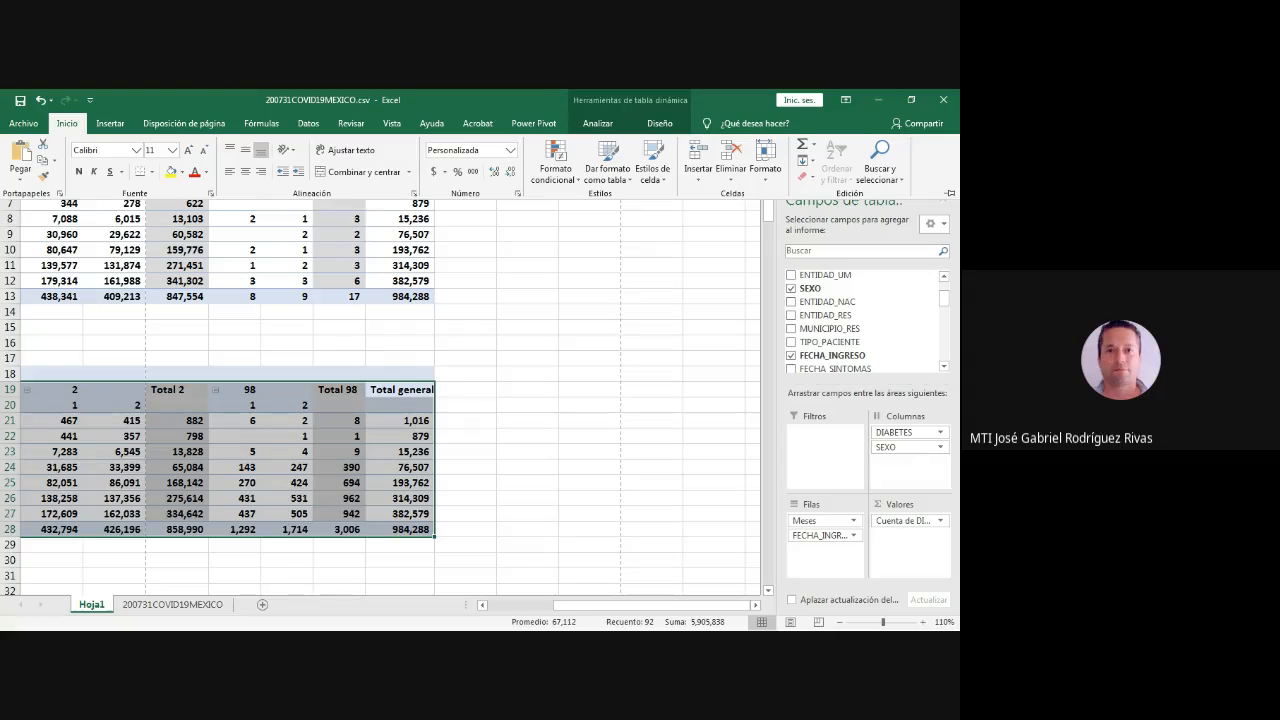
- Narrow column B so both pivot tables fit in view through the Total general column
left_click_drag(650, 605, 585, 605)
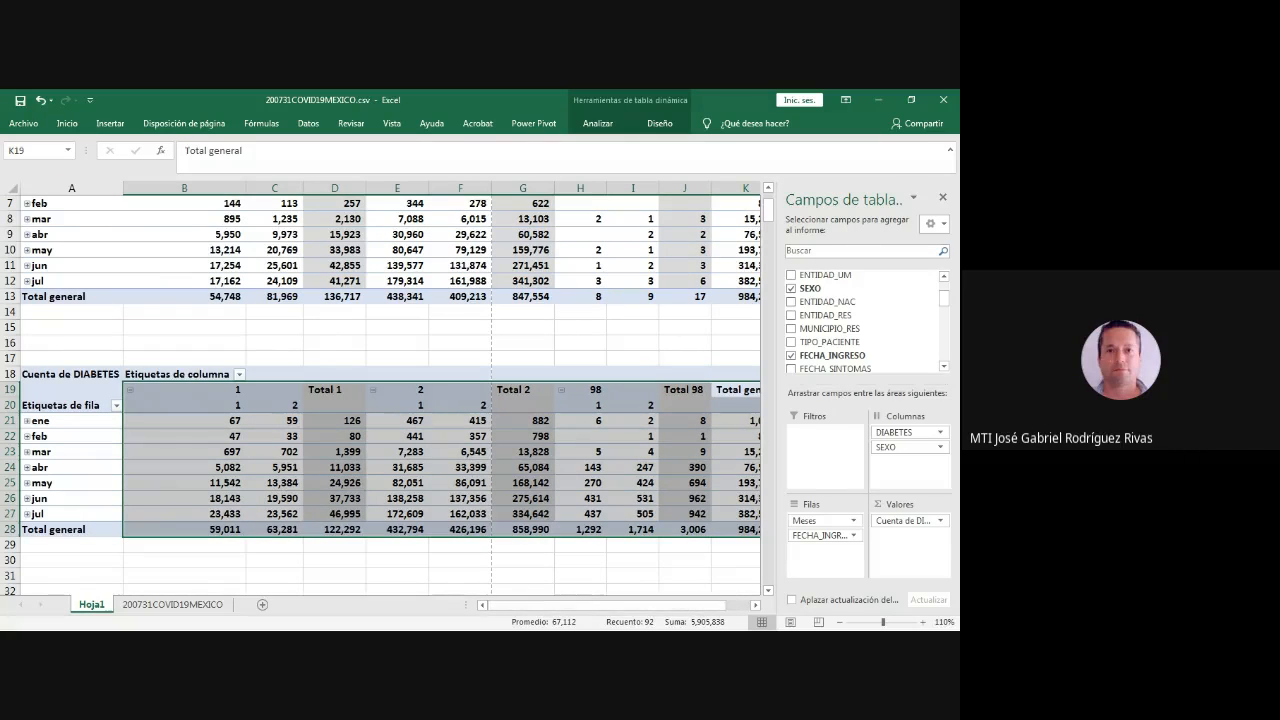
scroll(380, 395, "up", 2)
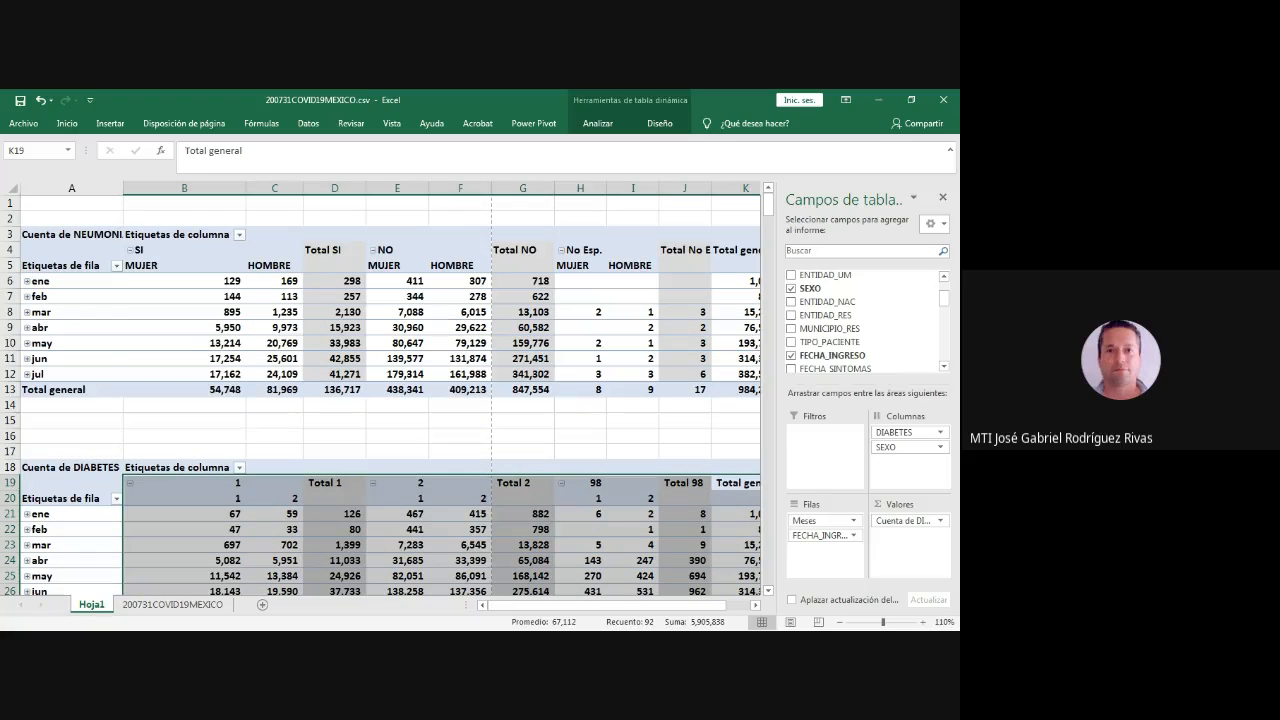
left_click_drag(246, 188, 201, 188)
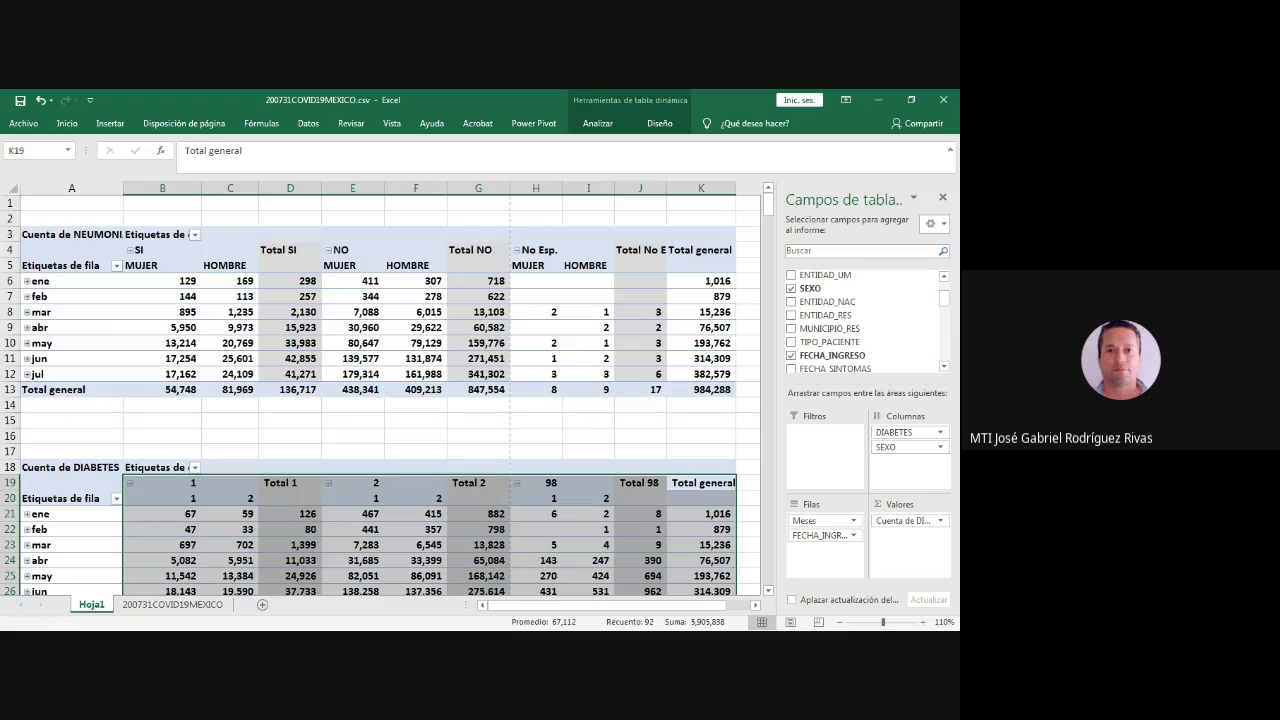
- Rename the DIABETES pivot table's sex labels 1 and 2 as MUJER and HOMBRE
left_click(180, 497)
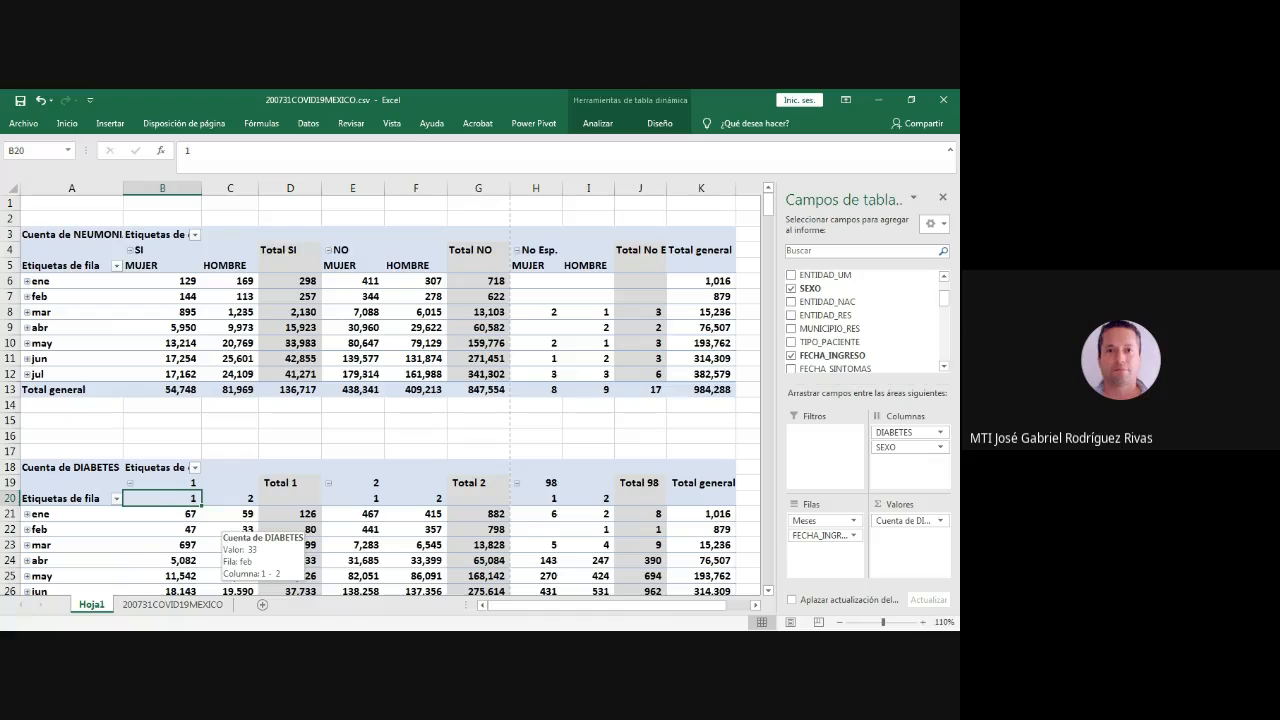
type("MUJER")
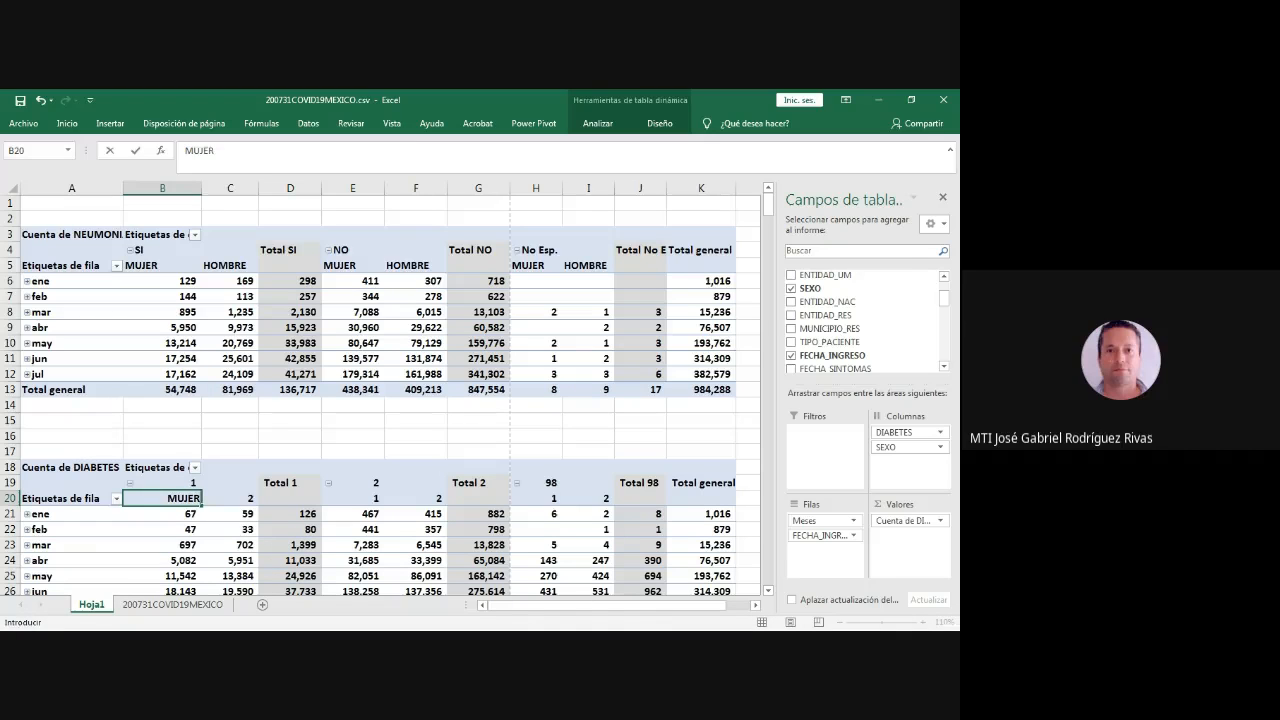
left_click(236, 498)
type("HOMBRE")
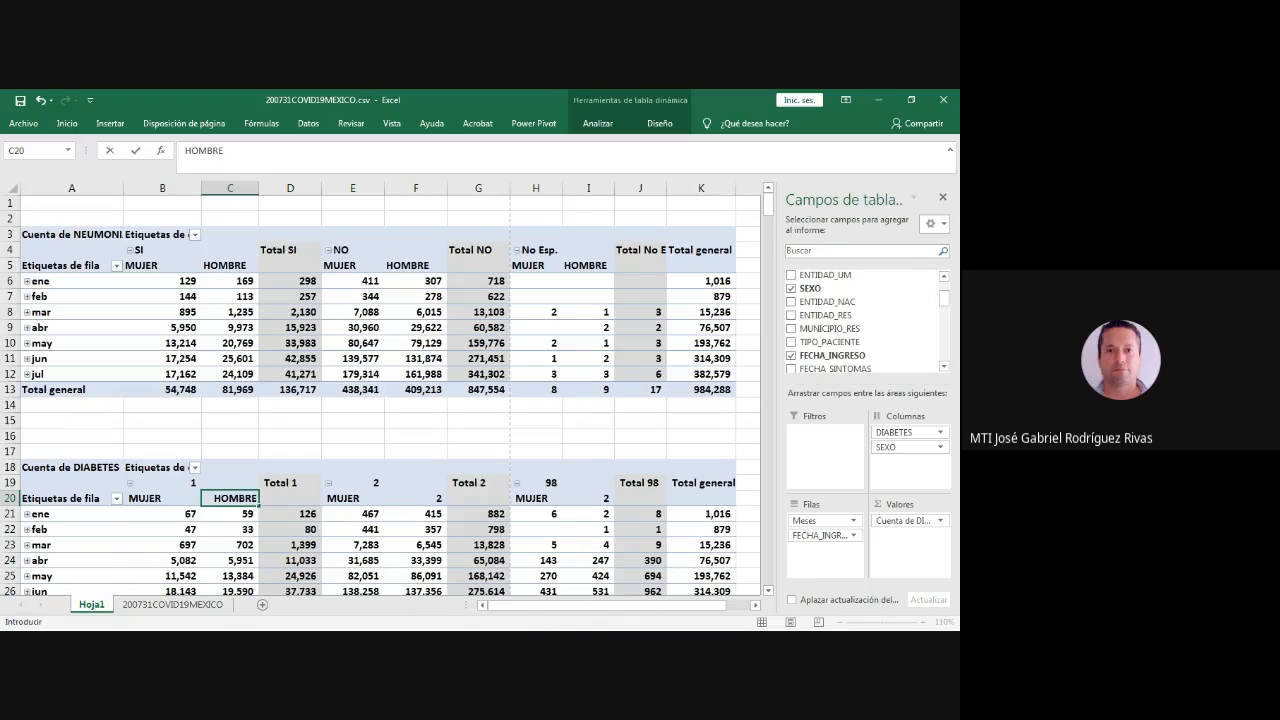
key("Return")
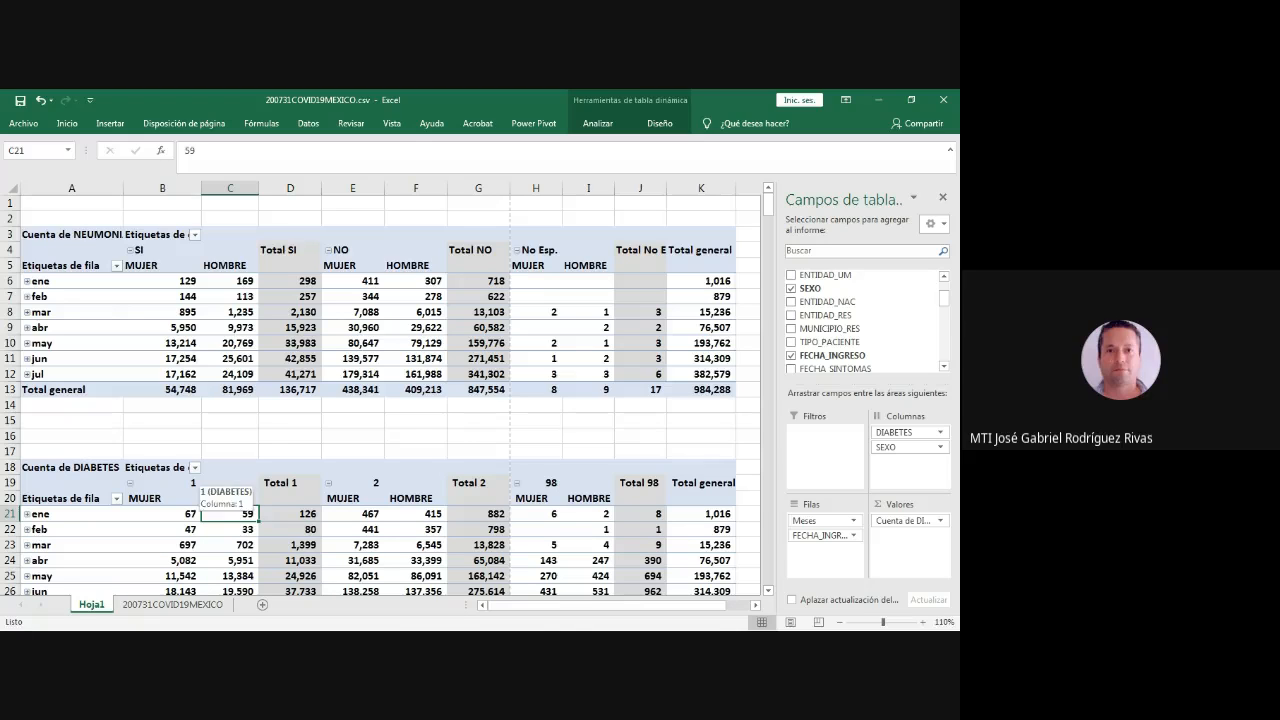
- Rename the DIABETES pivot table's column group labels 1 and 2 as SI and NO
left_click(229, 483)
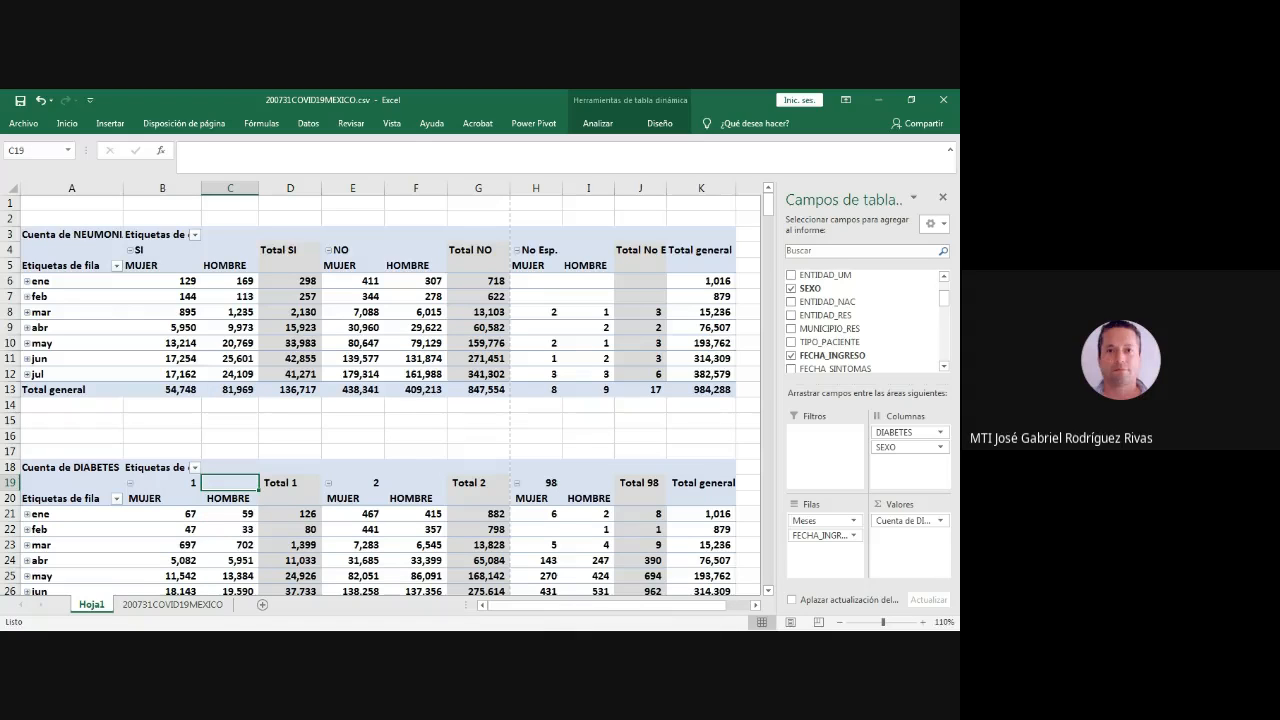
left_click(163, 483)
type("SI")
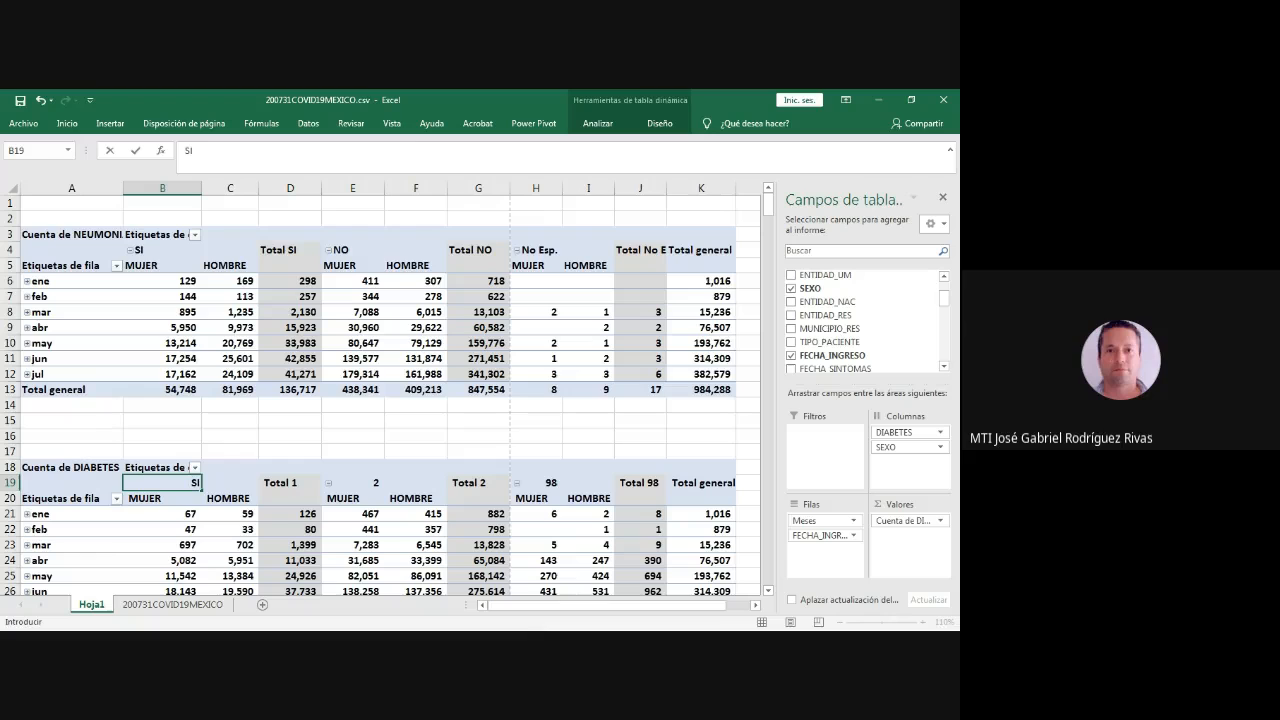
key("Return")
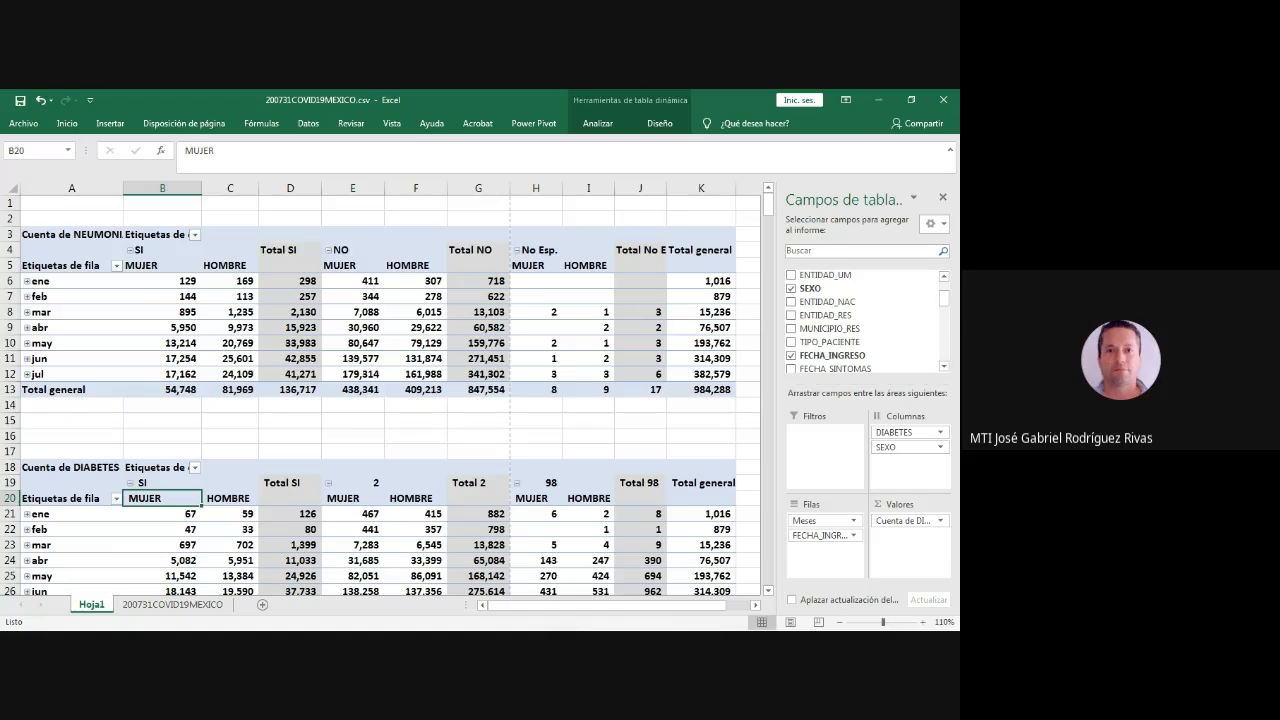
left_click(352, 483)
type("NO")
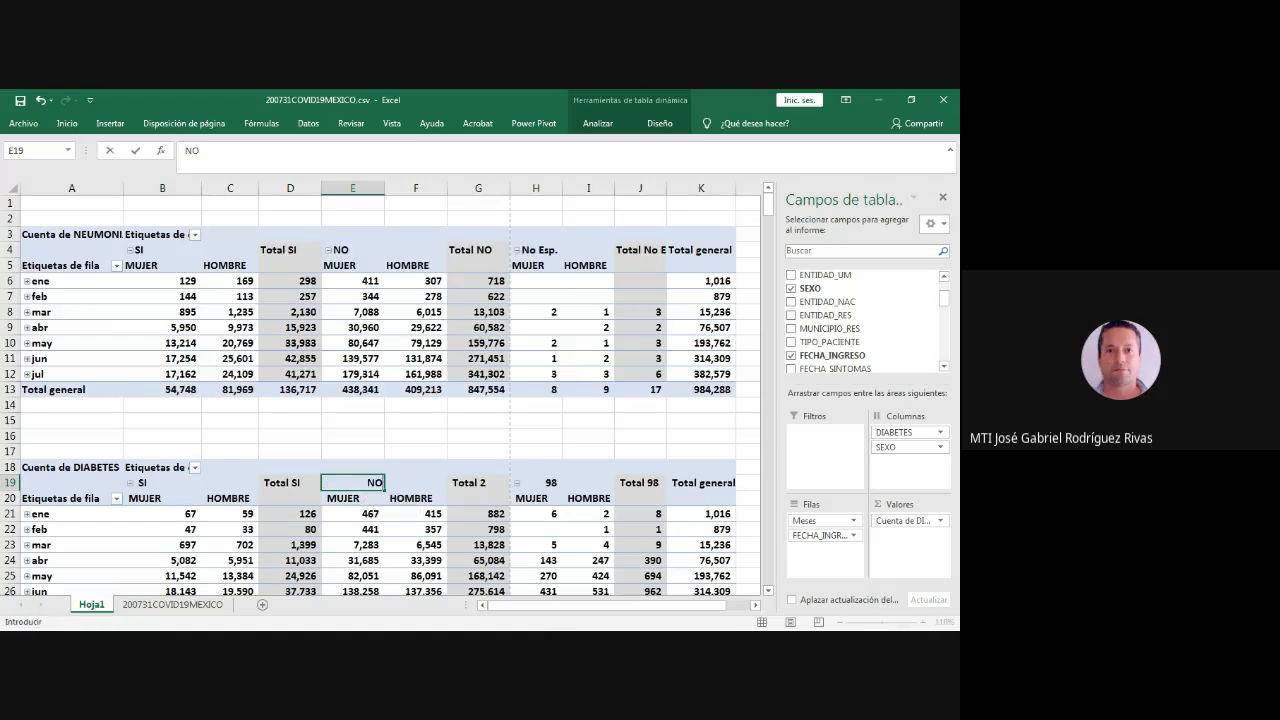
key("Return")
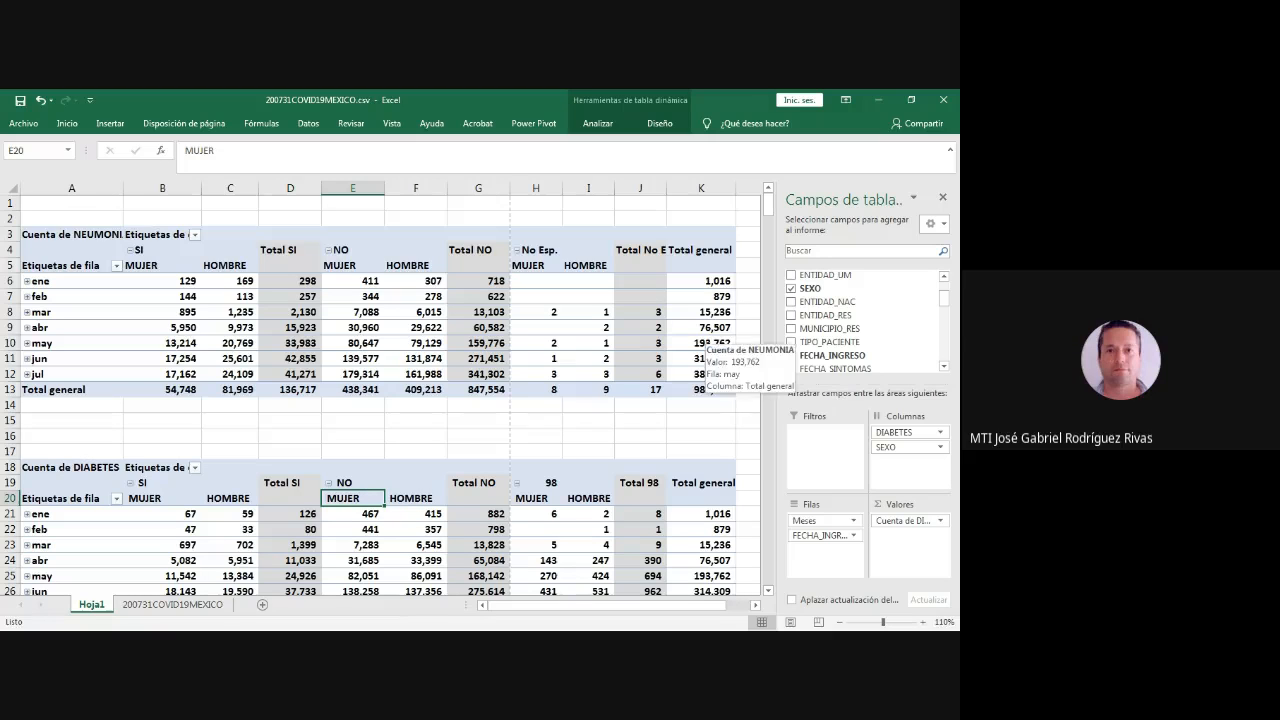
- Collapse the formula bar to one line and delete the entire blank row 16 between the two pivot tables
left_click_drag(230, 176, 230, 161)
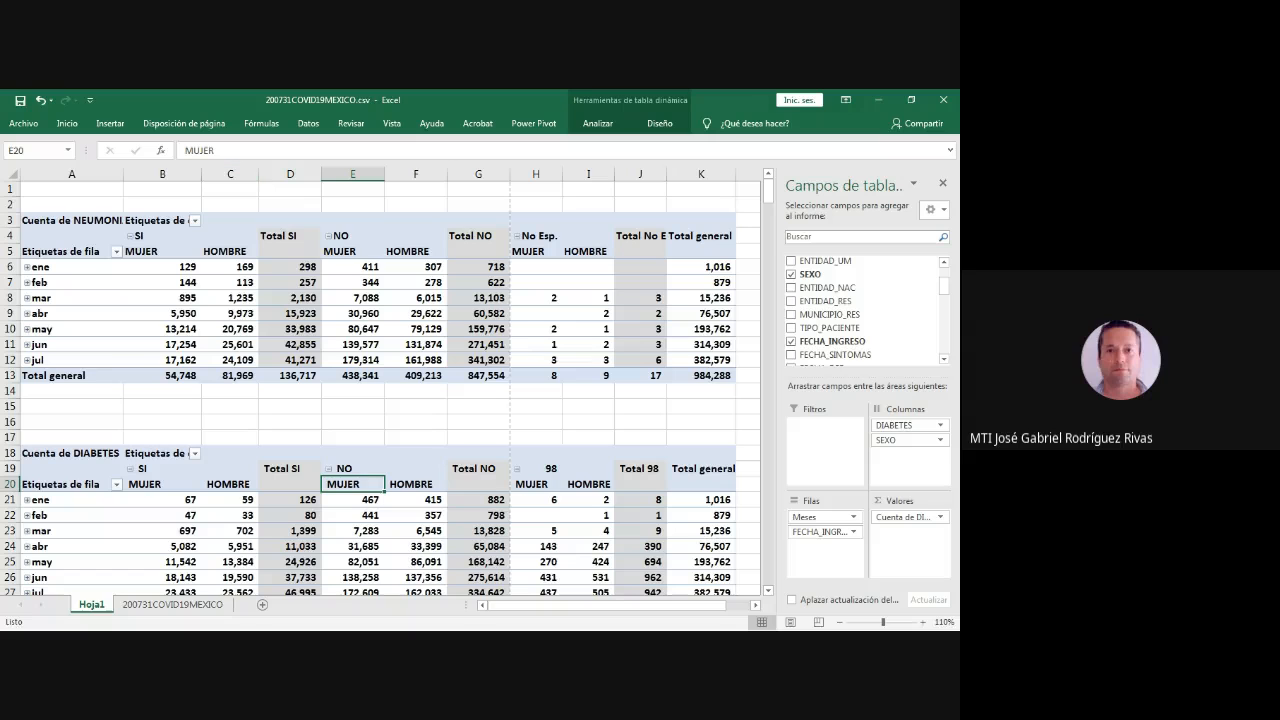
left_click(72, 422)
right_click(100, 426)
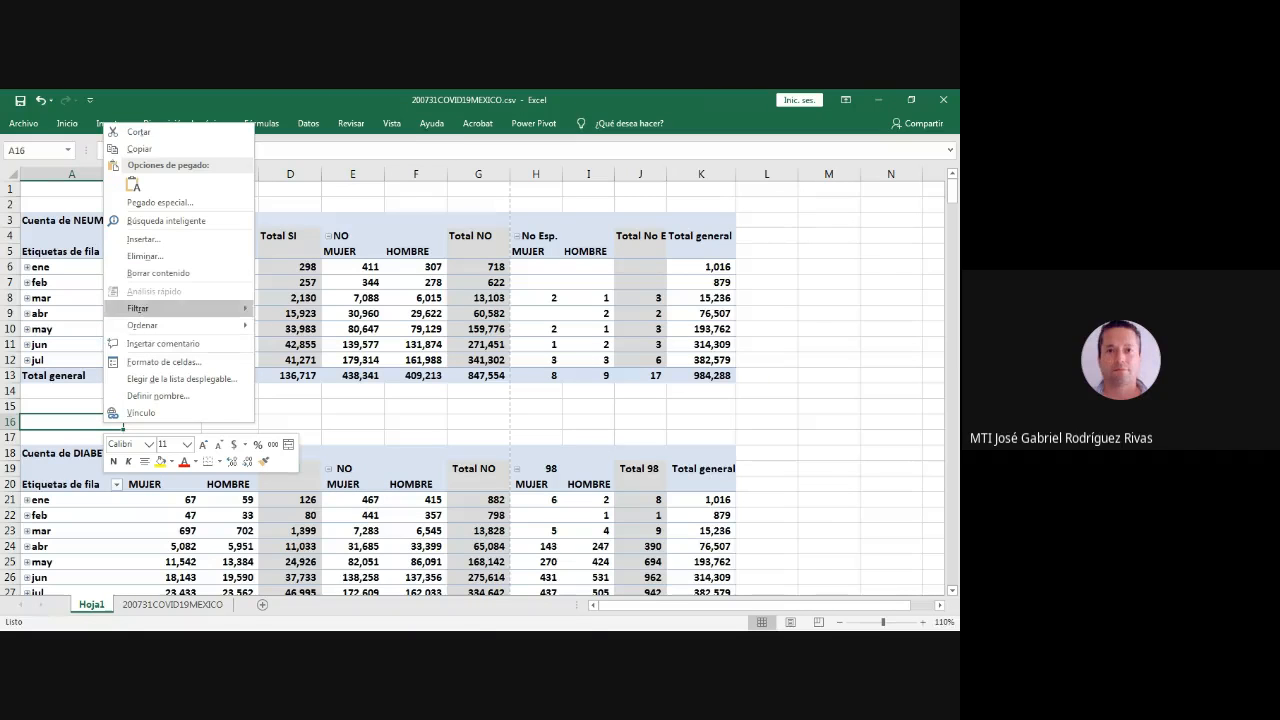
left_click(150, 257)
left_click(90, 256)
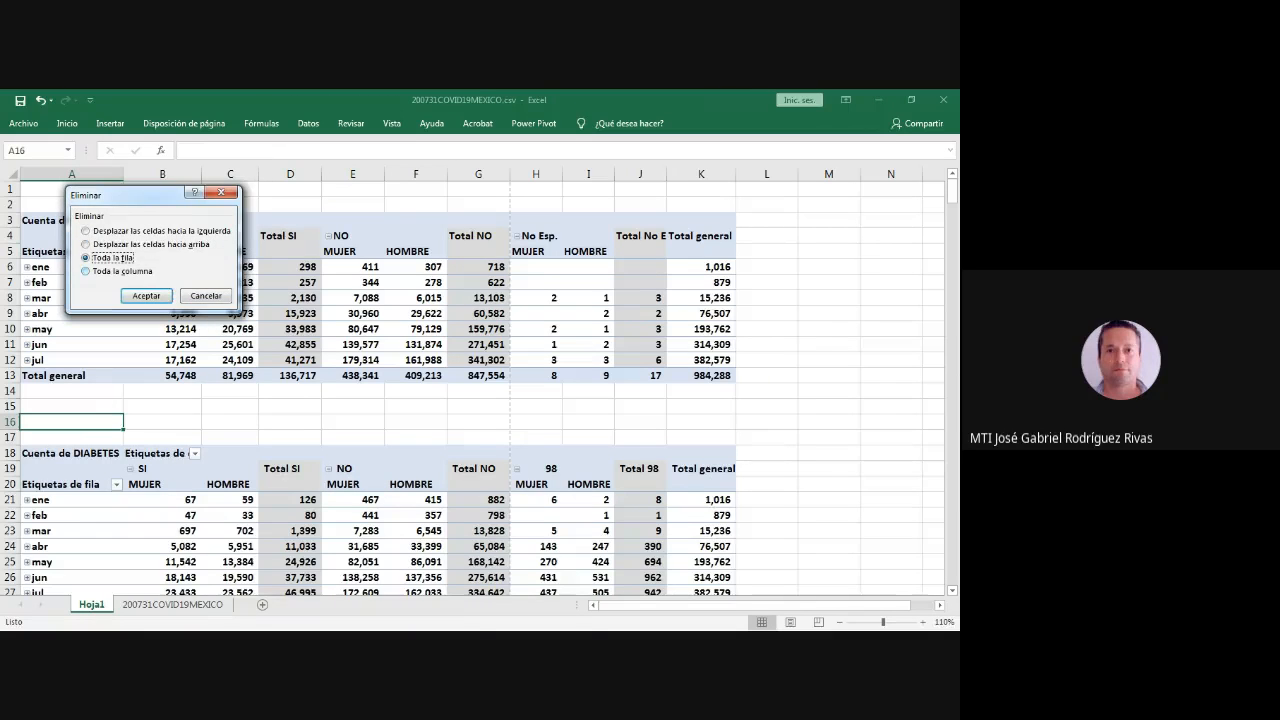
left_click(147, 292)
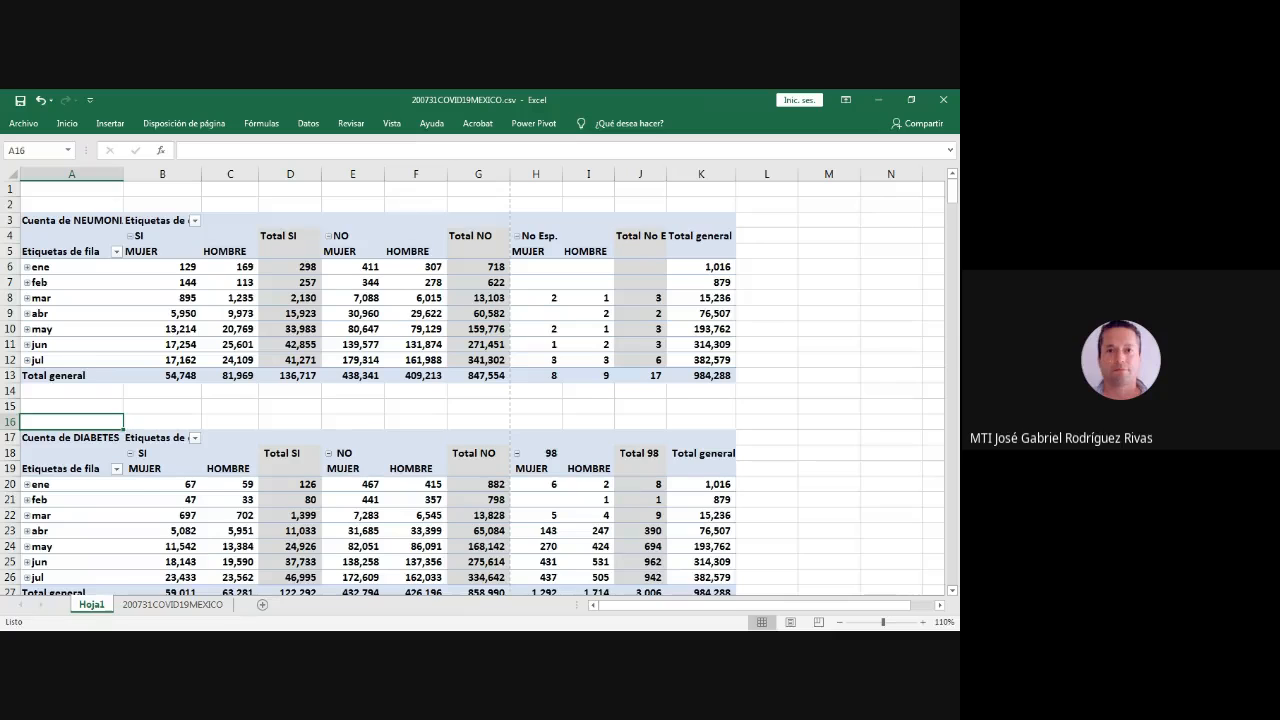
- Delete one more entire blank row directly above the DIABETES pivot table
scroll(472, 387, "down", 1)
scroll(472, 387, "up", 1)
left_click(162, 422)
right_click(152, 424)
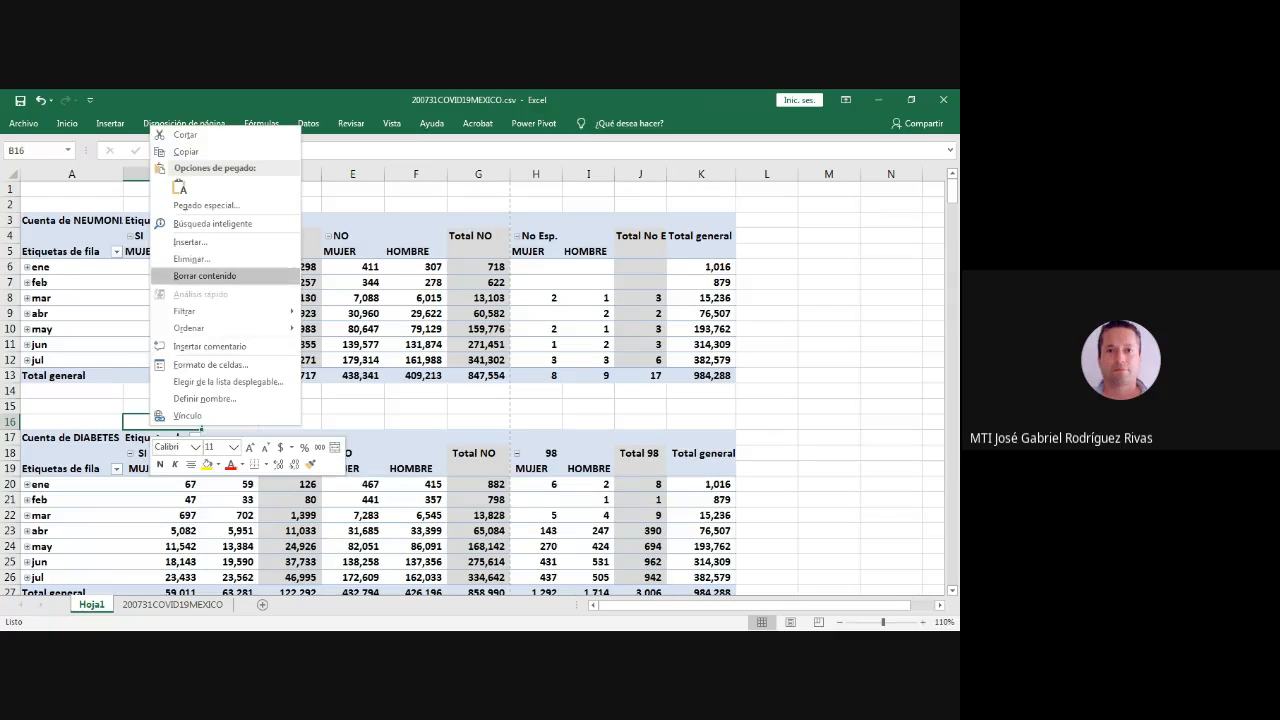
left_click(180, 254)
left_click(150, 254)
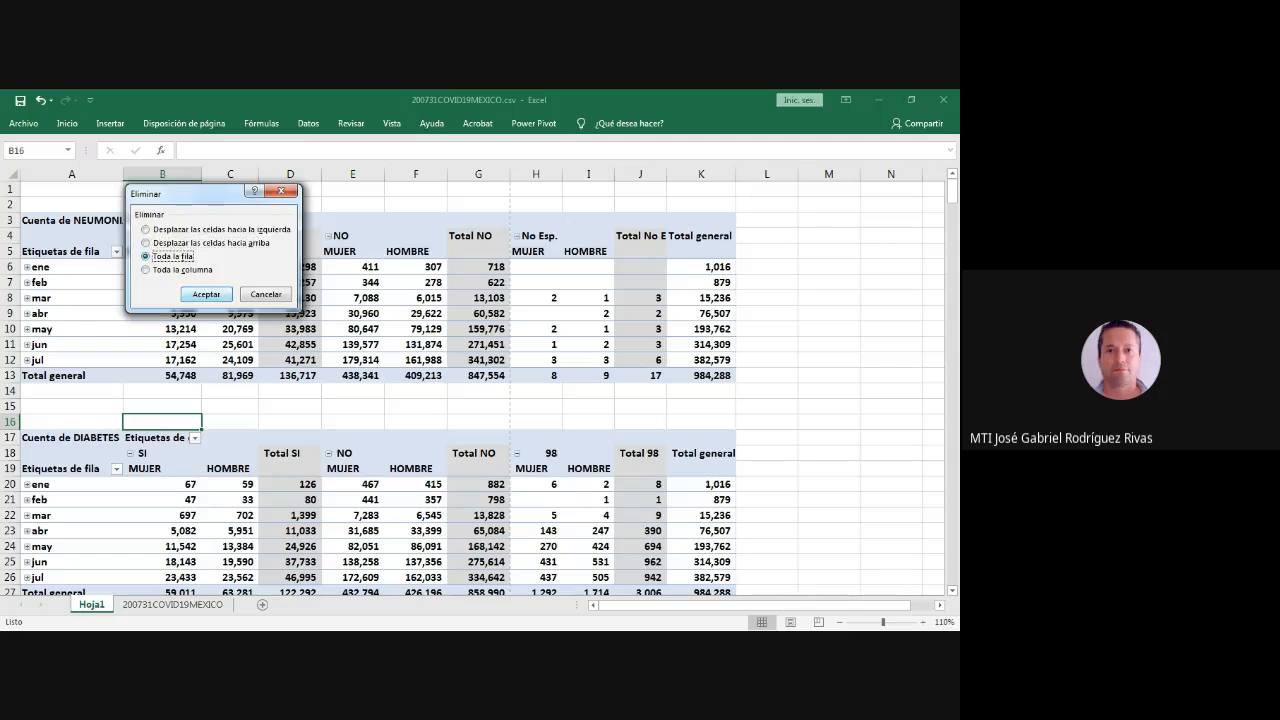
left_click(207, 290)
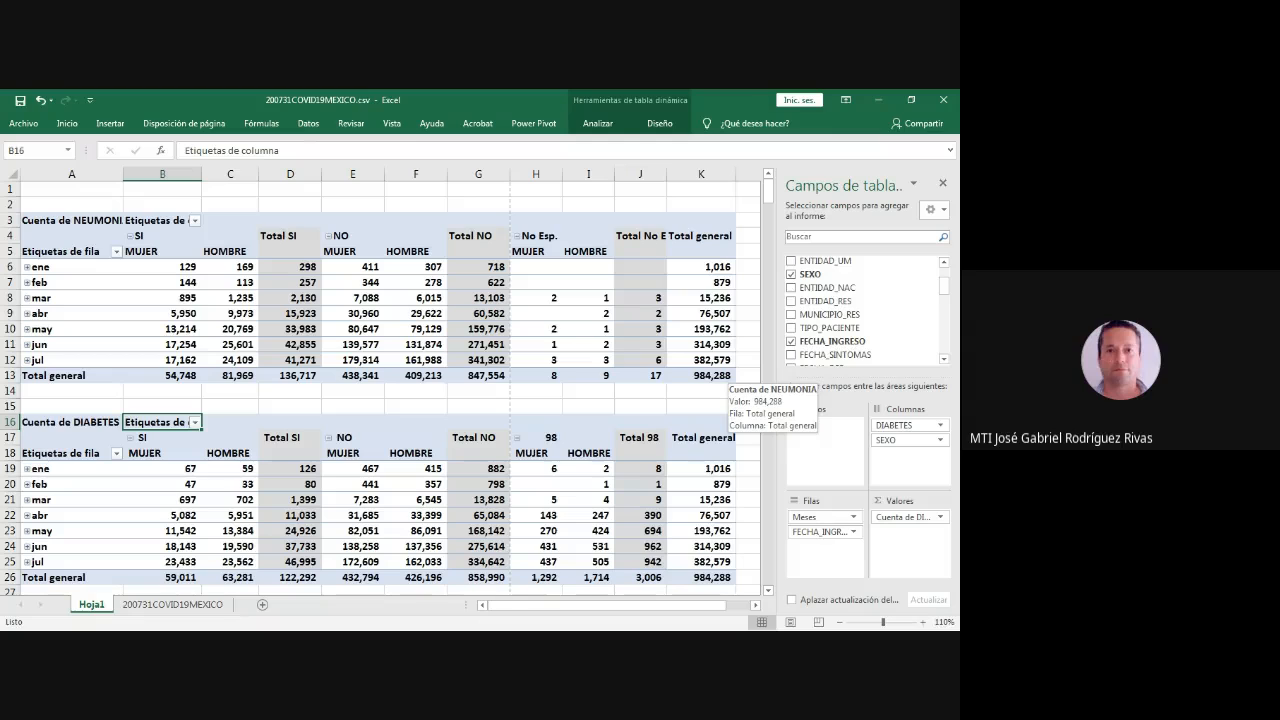
- Change the NEUMONIA pivot table's value heading in A3 to "Casos de NEUMONIA"
left_click(72, 220)
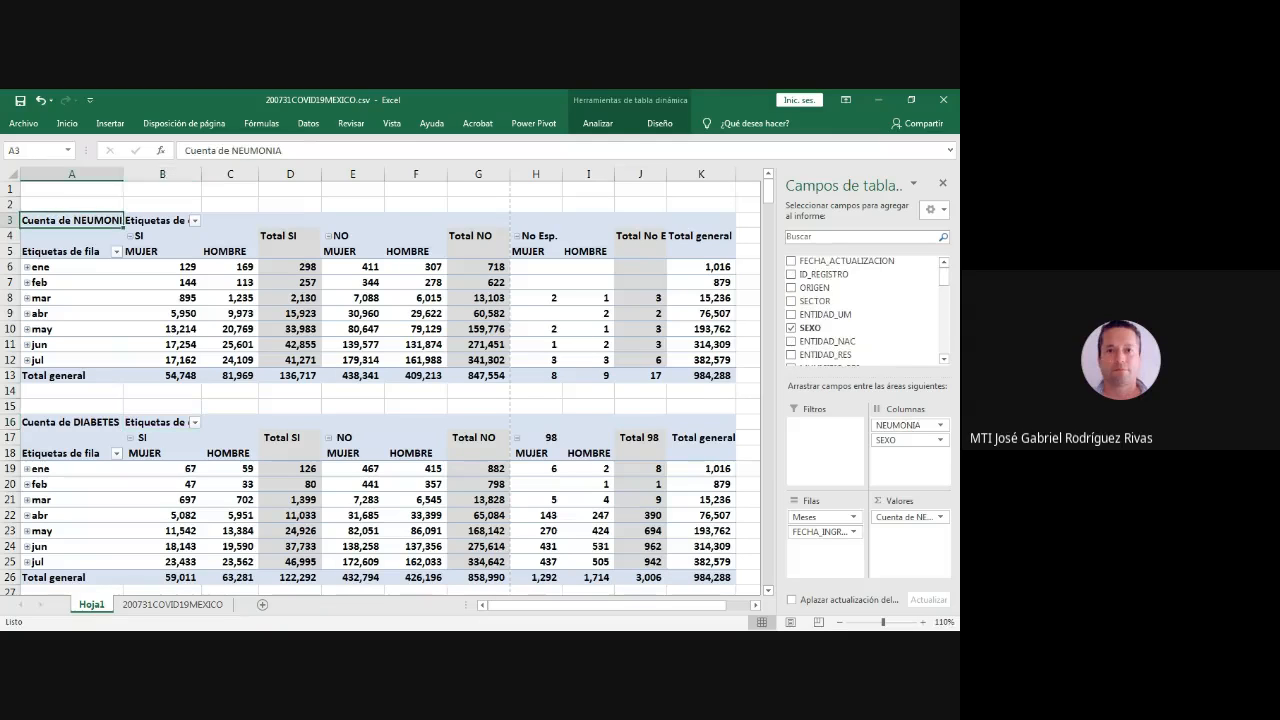
left_click_drag(230, 151, 185, 151)
type("cASOS ")
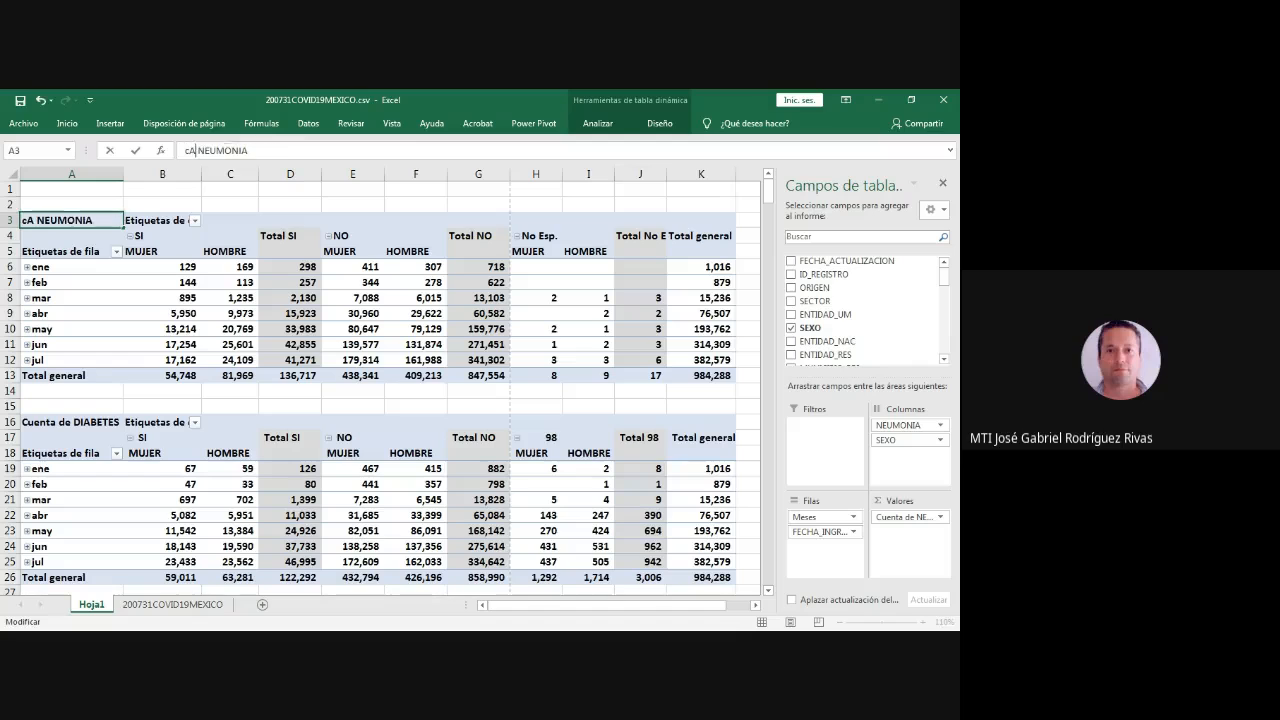
type("DE")
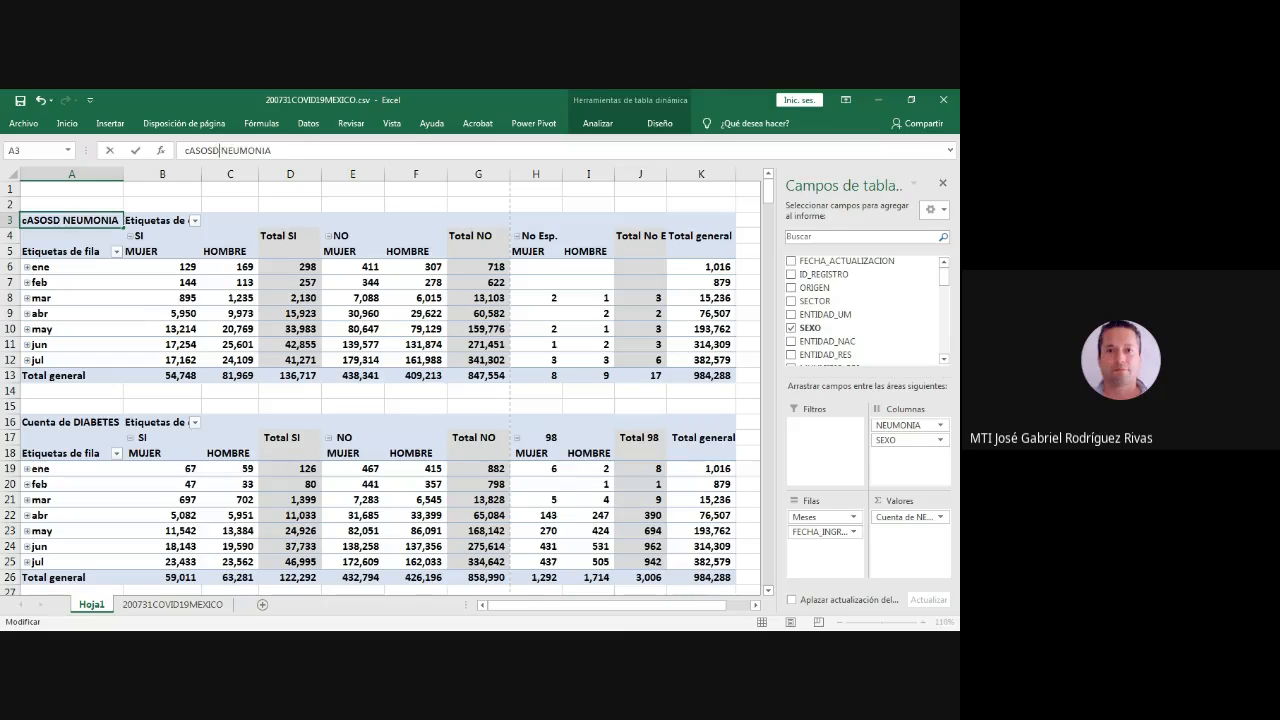
key("BackSpace")
key("BackSpace")
key("BackSpace")
key("BackSpace")
key("BackSpace")
key("BackSpace")
key("BackSpace")
type("Casos de")
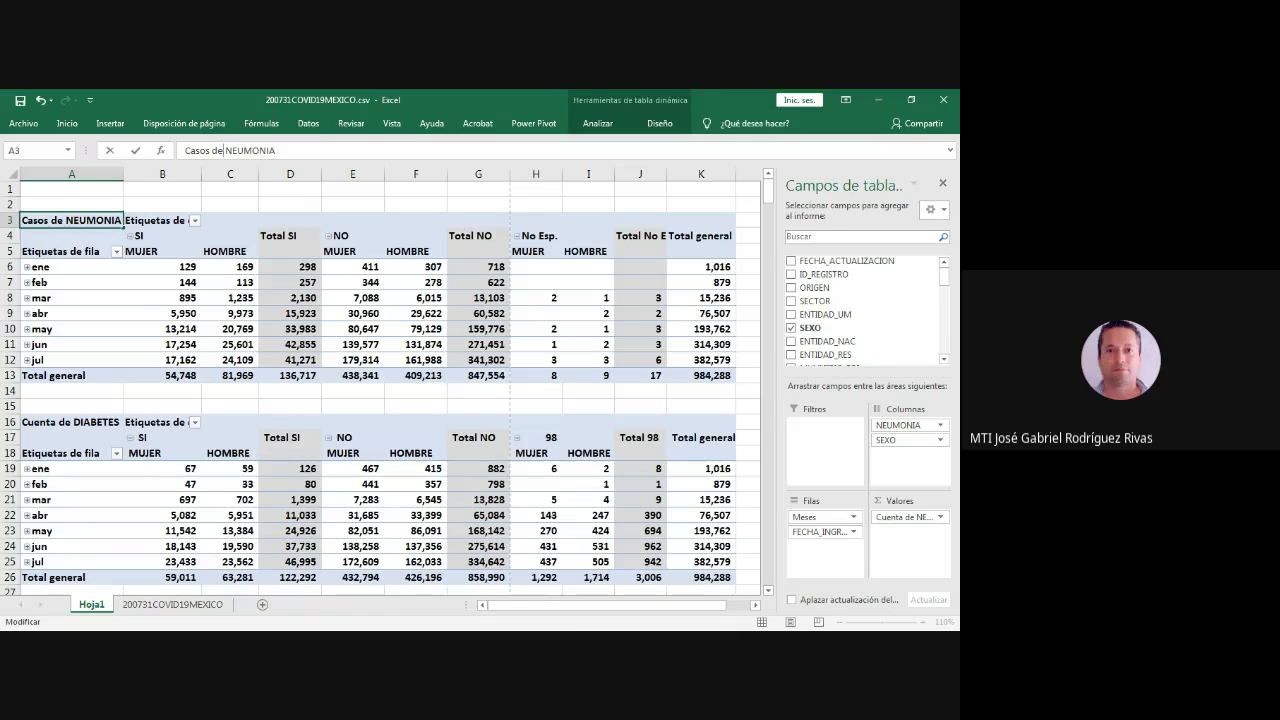
key("shift+Home")
key("Delete")
key("Delete")
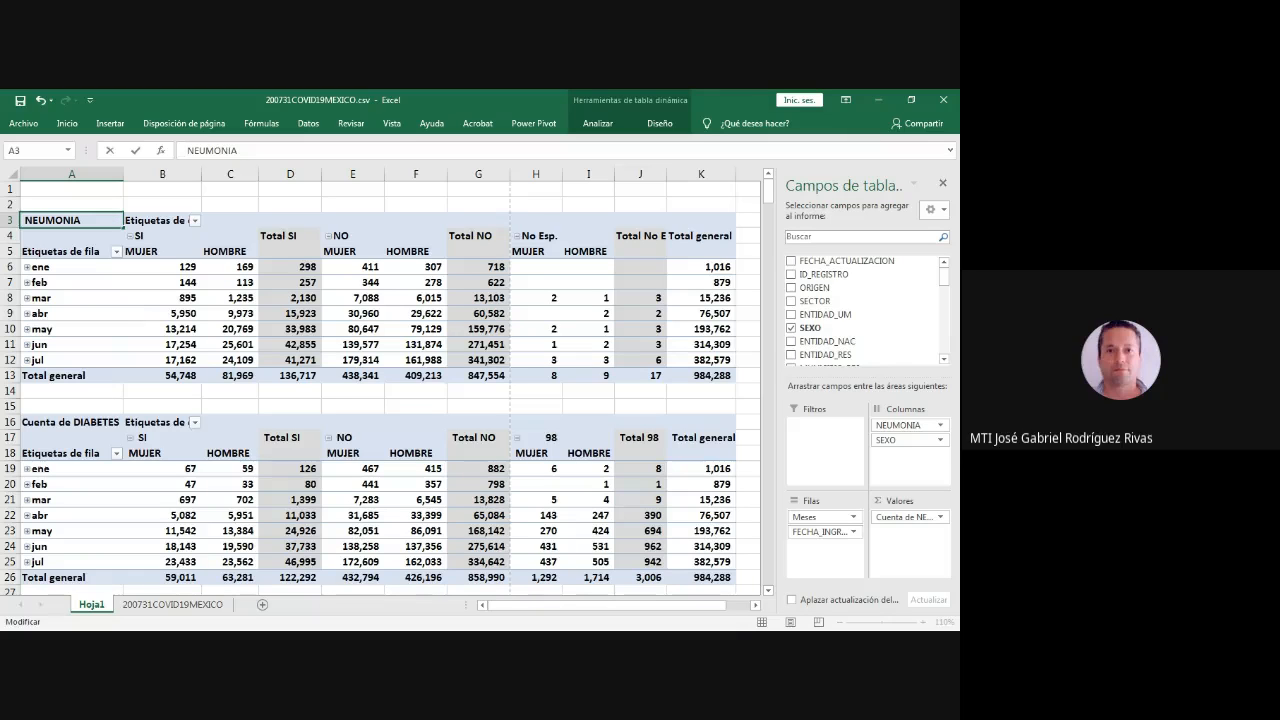
key("ctrl+z")
key("ctrl+c")
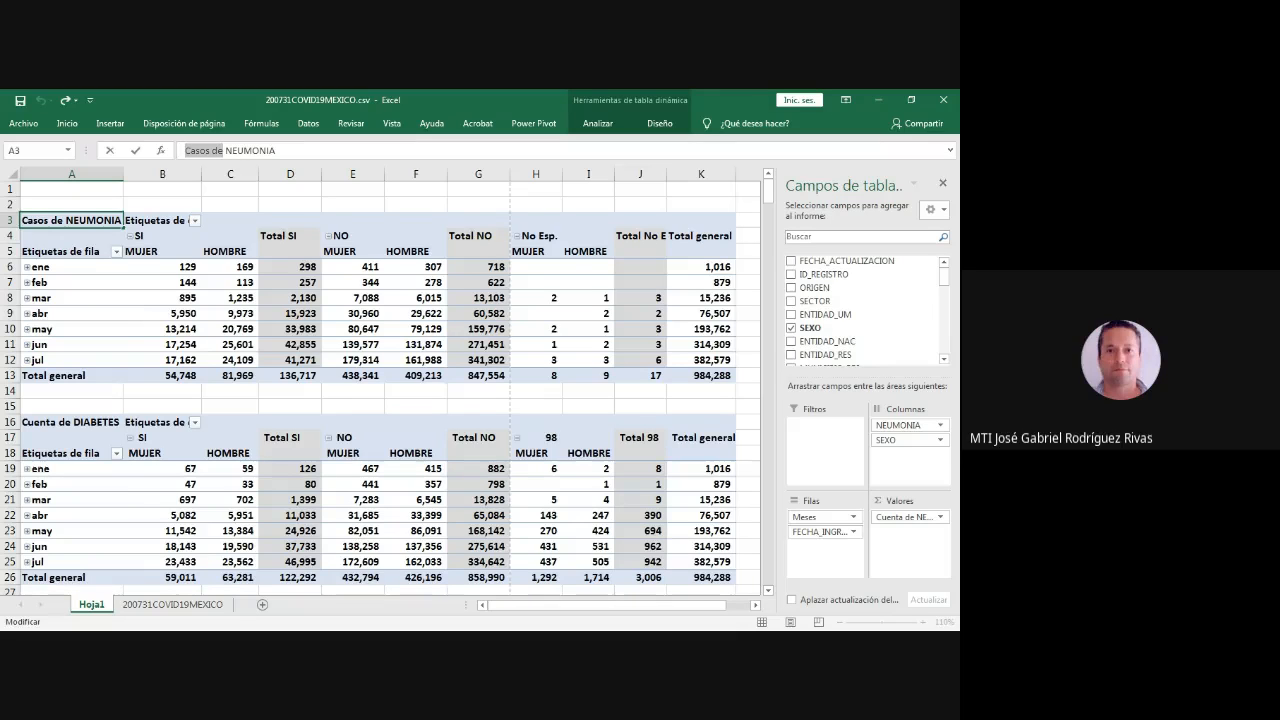
- Change the DIABETES pivot table's value heading in A16 to "Casos de DIABETES"
left_click(71, 422)
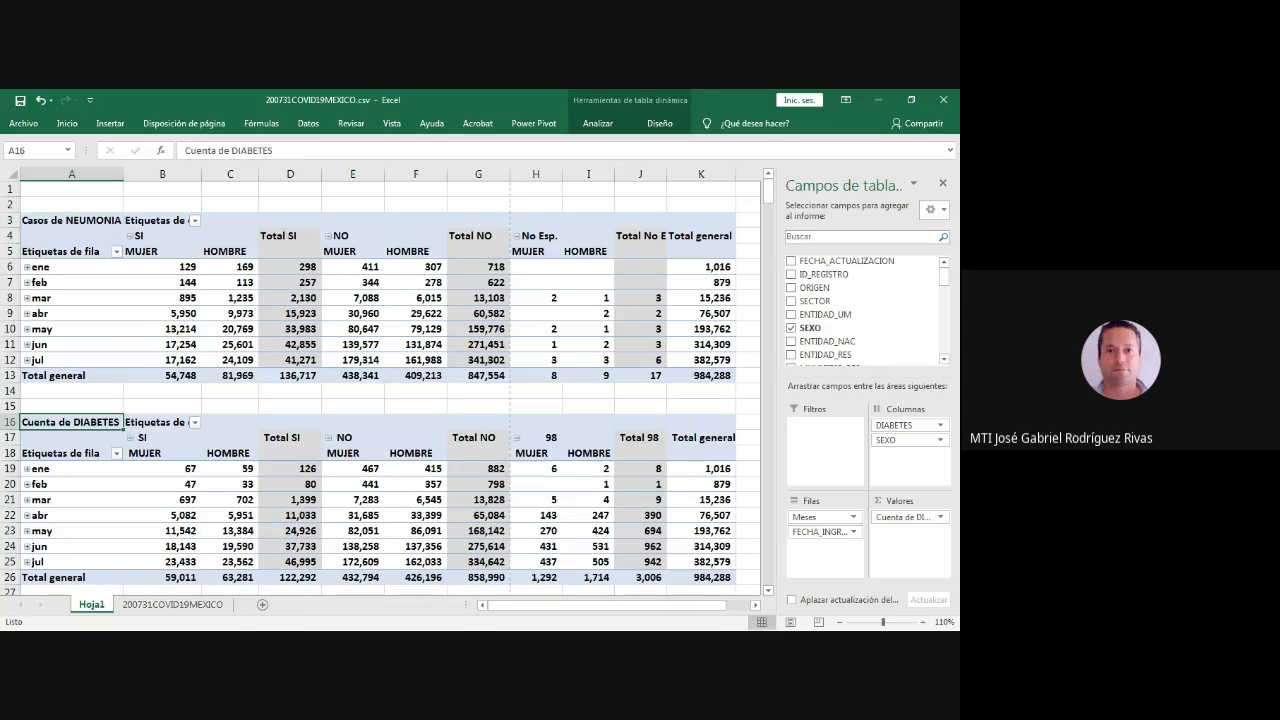
left_click_drag(231, 150, 184, 150)
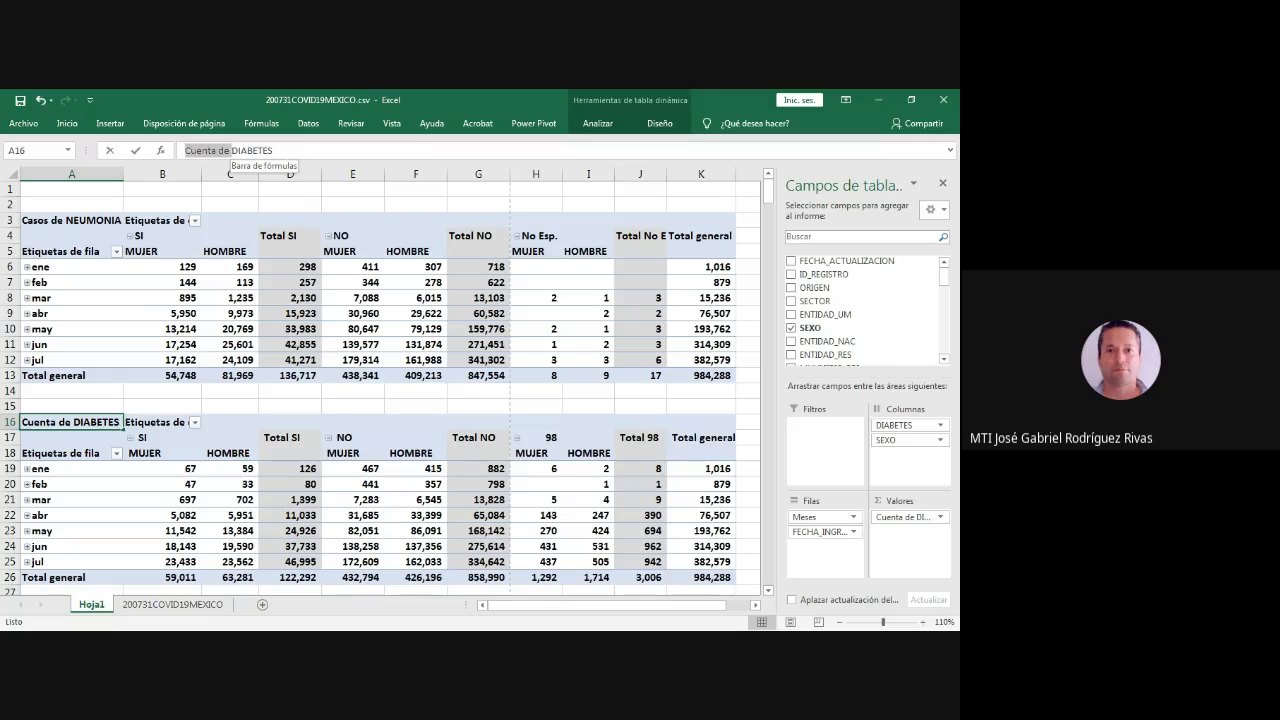
key("ctrl+v")
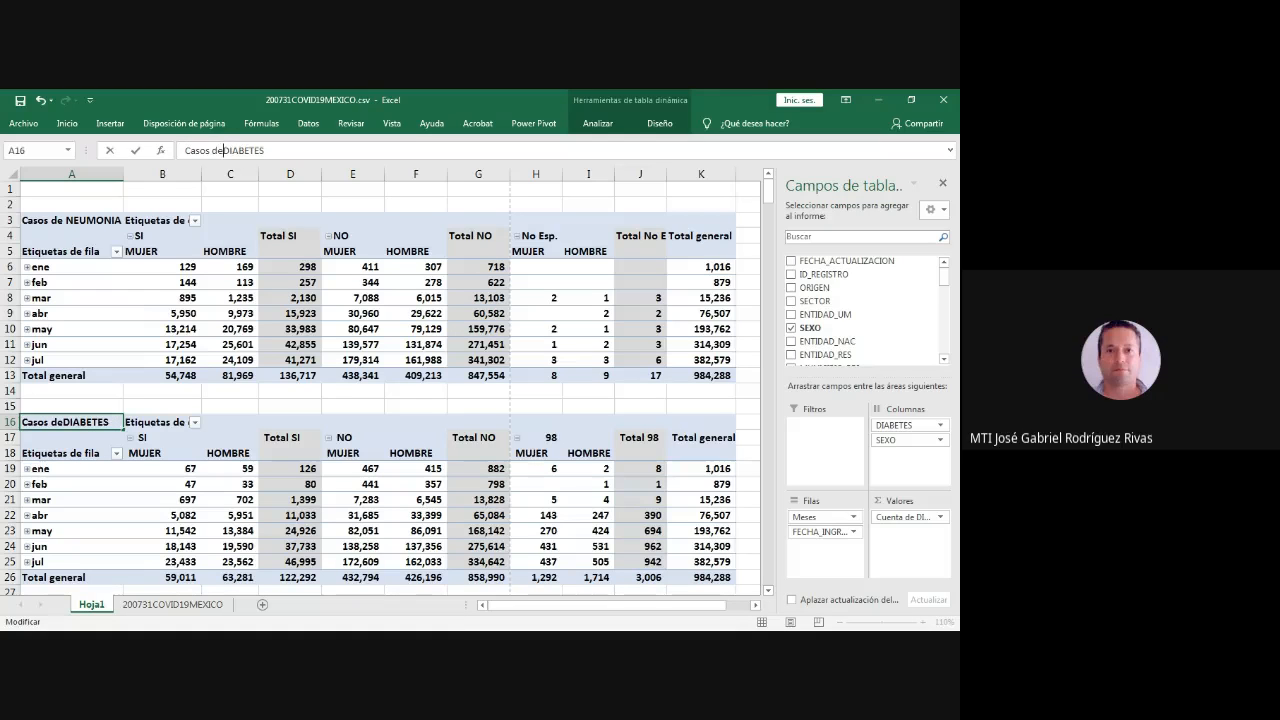
key("Return")
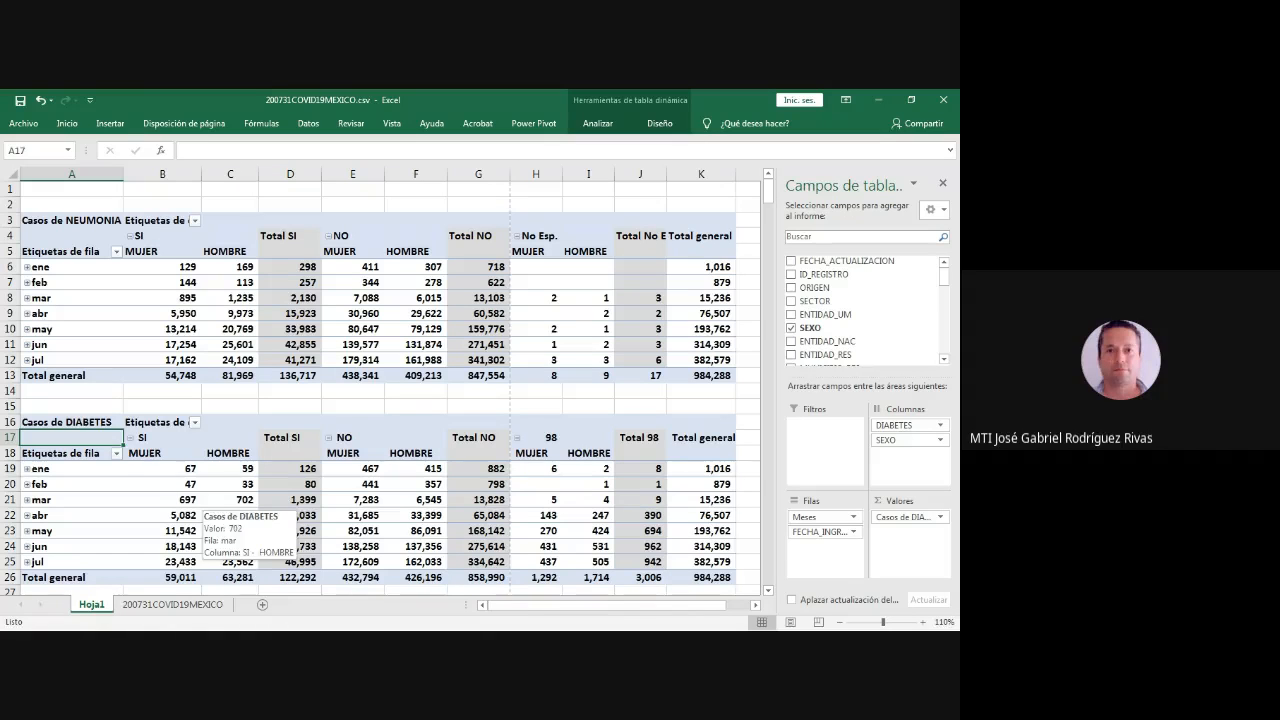
left_click(71, 422)
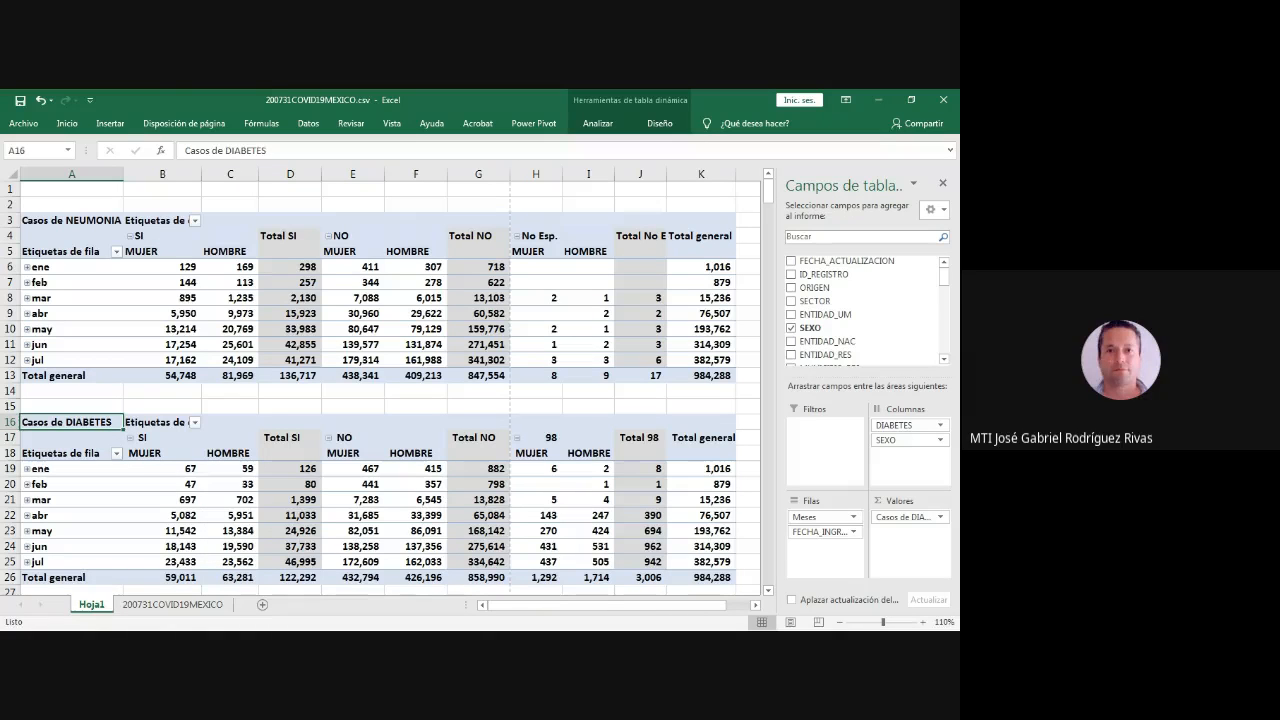
left_click(225, 499)
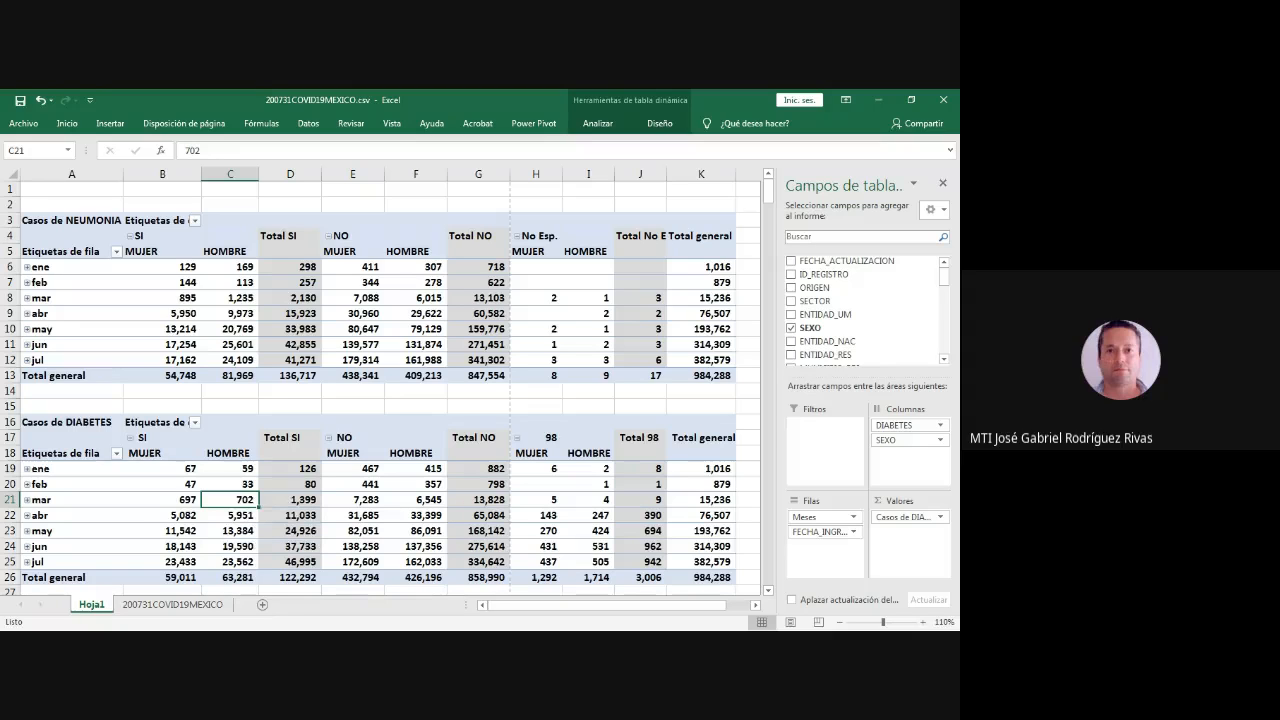
- Examine the codes in the RESULTADO column of the 200731COVID19MEXICO source sheet, selecting AE2:AE10
key("alt+Tab")
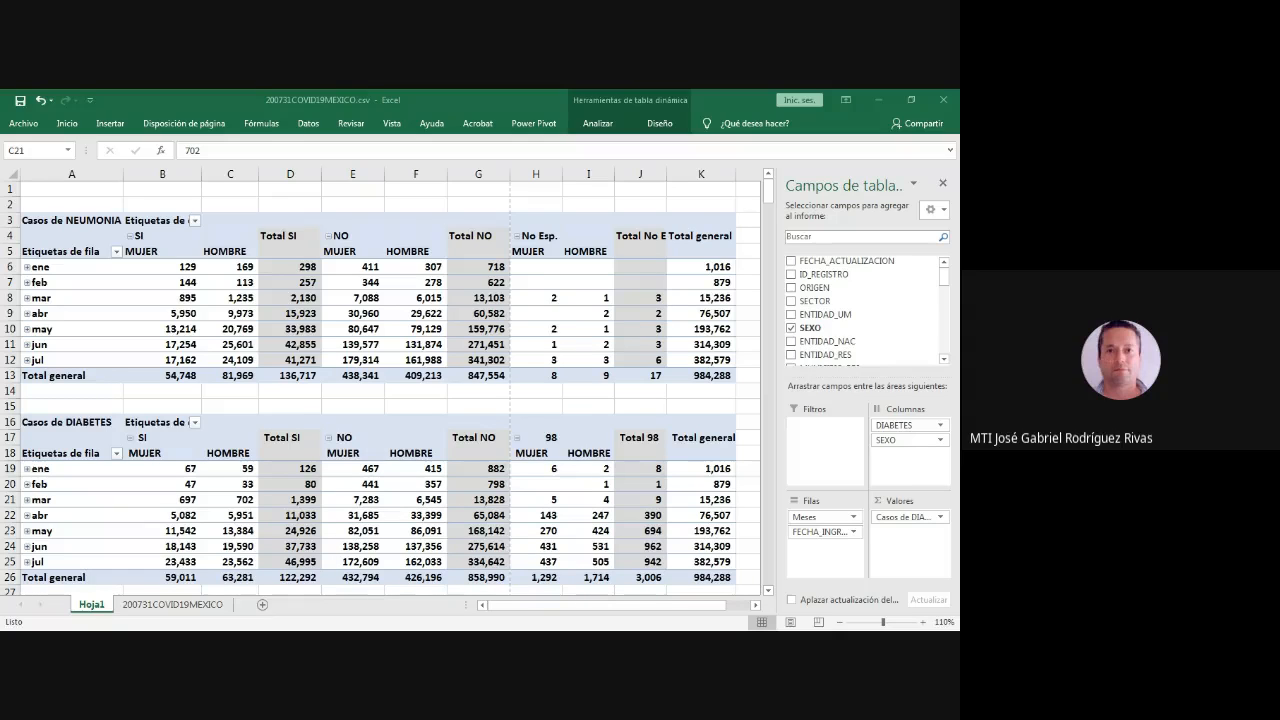
key("alt+Tab")
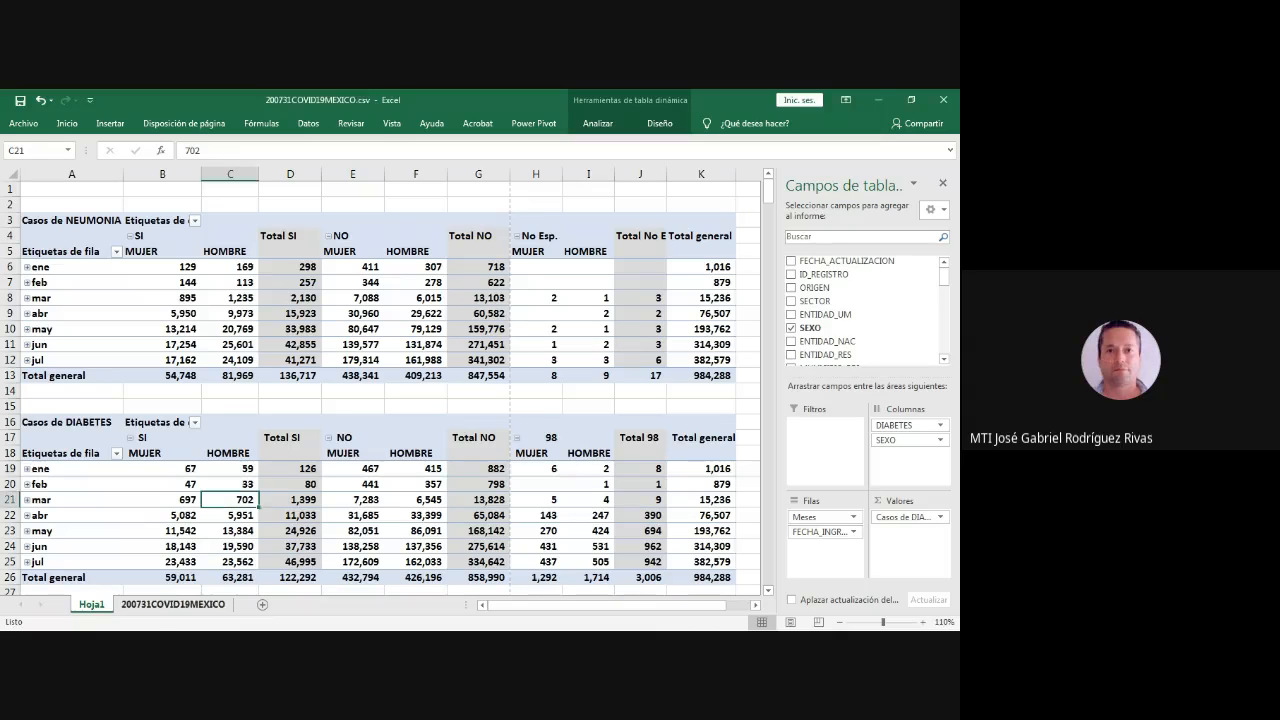
key("ctrl+Page_Down")
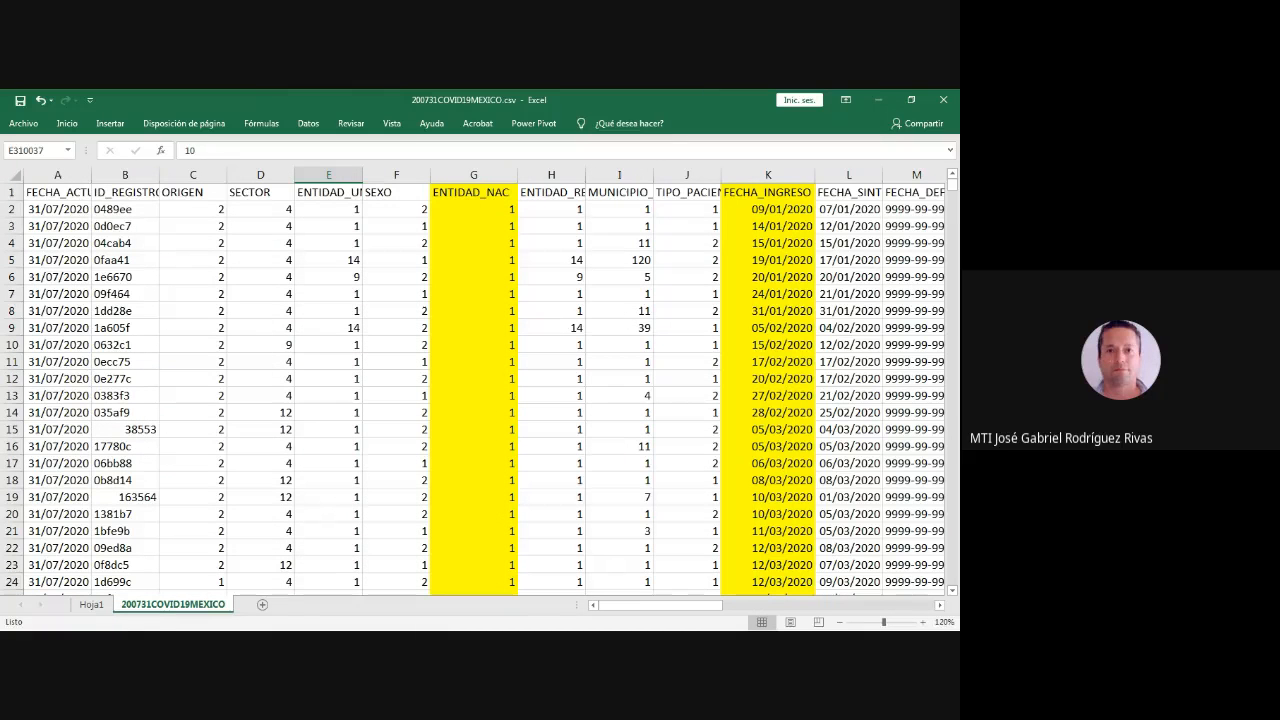
left_click_drag(660, 605, 873, 605)
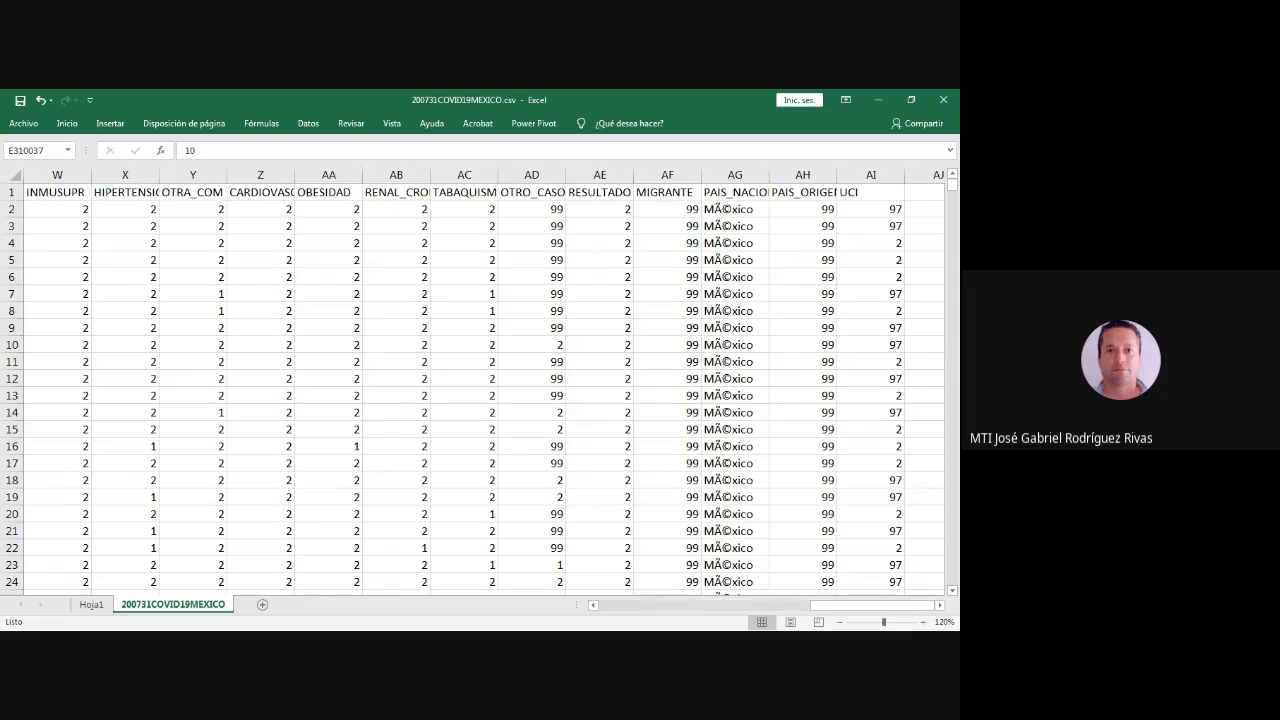
left_click(600, 209)
left_click_drag(600, 209, 600, 345)
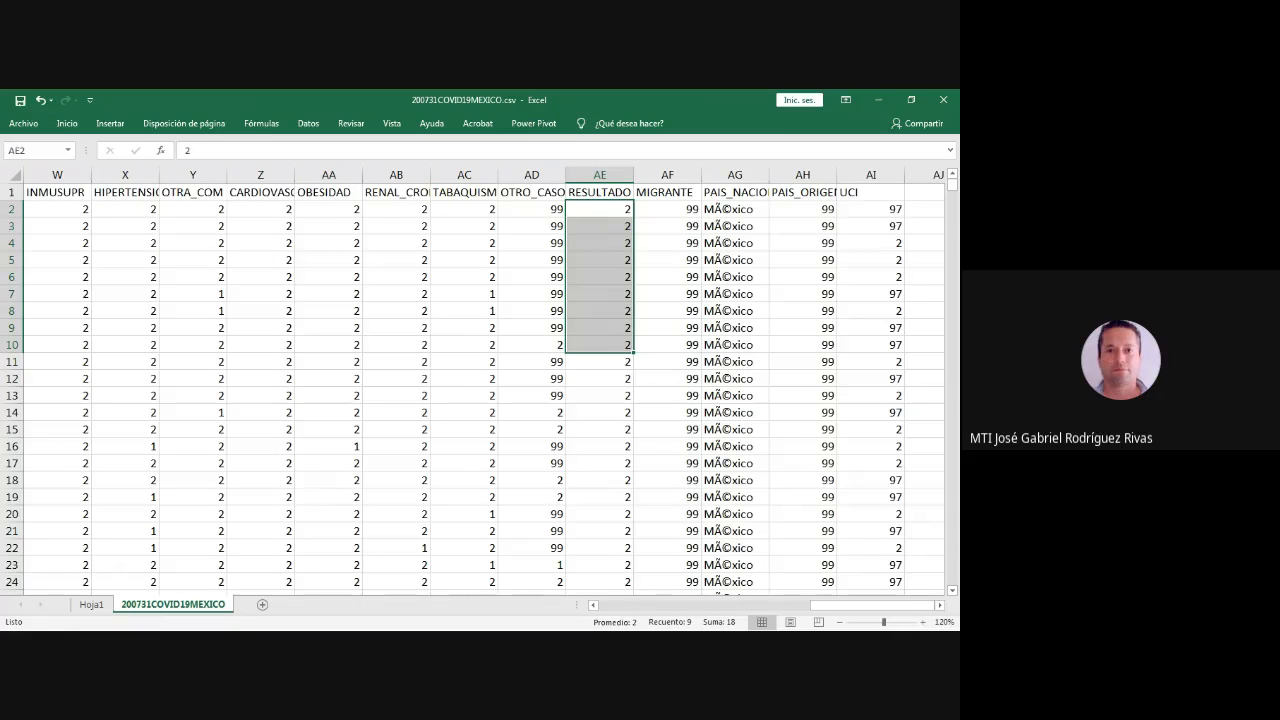
- Look up the meaning of code 1 on the Catálogo RESULTADO sheet of Catalogos_0412.xlsx, and return to the source data
key("alt+Tab")
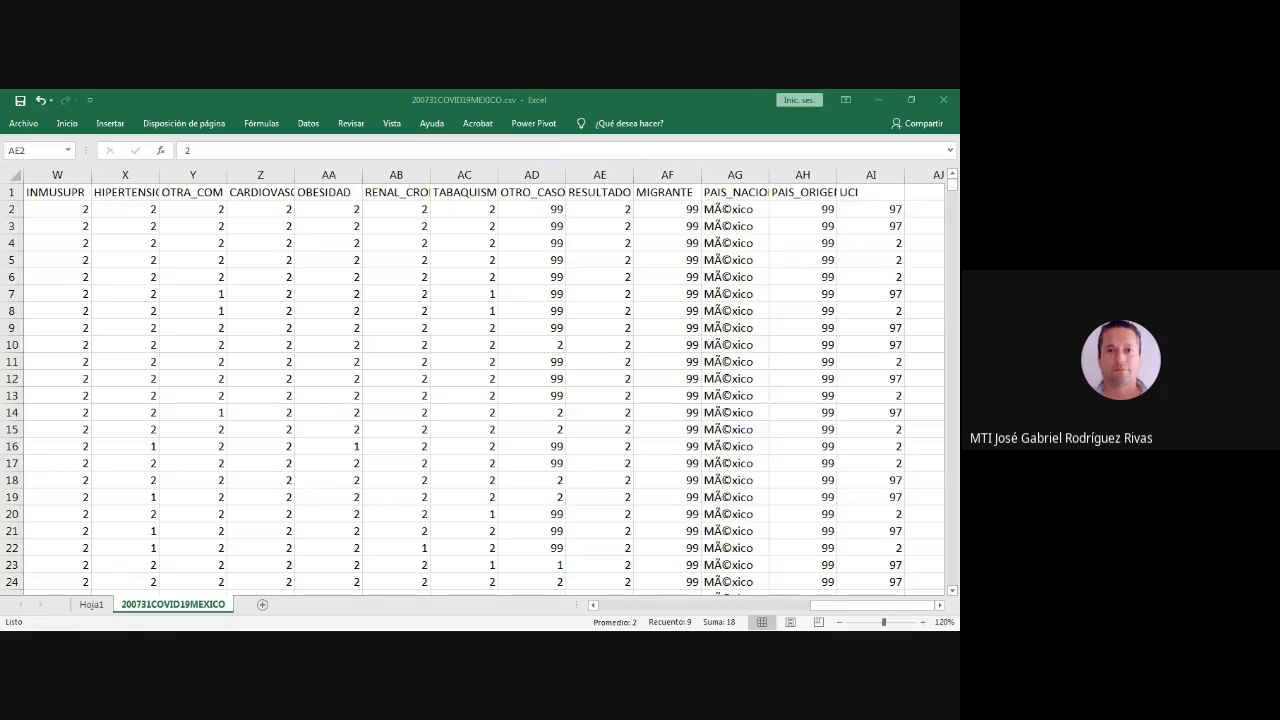
key("alt+Tab")
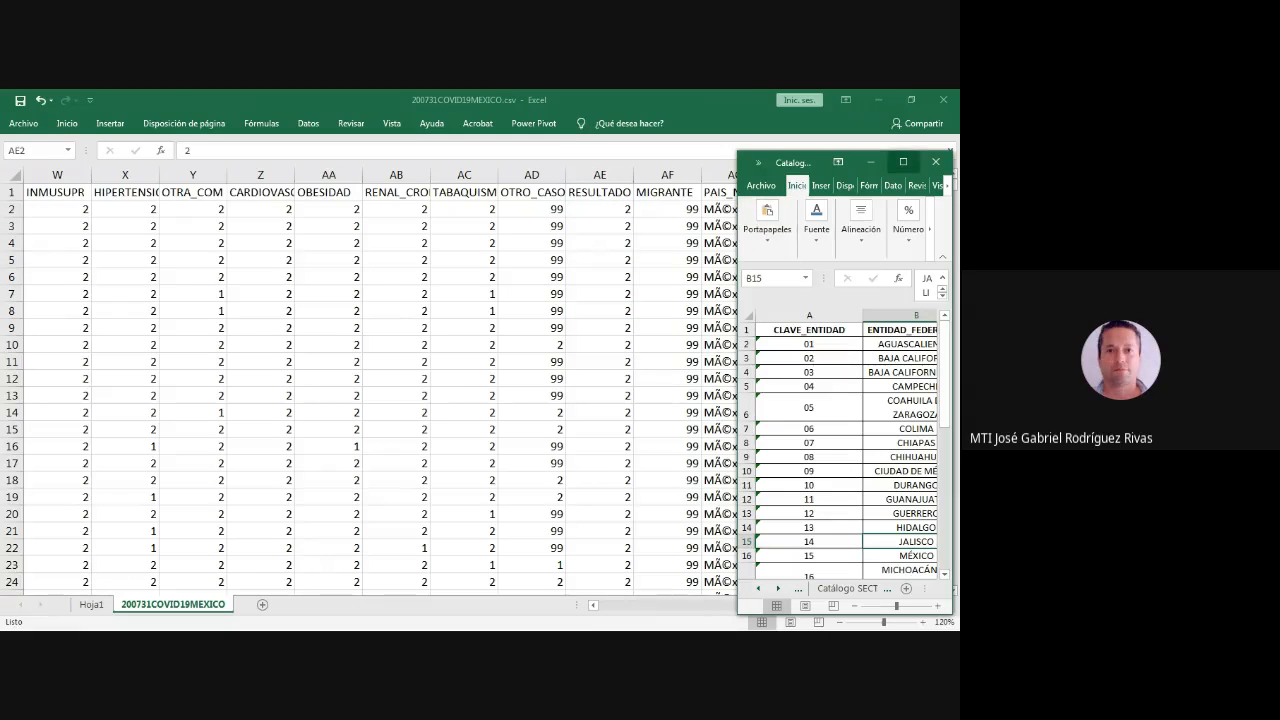
left_click(903, 162)
left_click(640, 605)
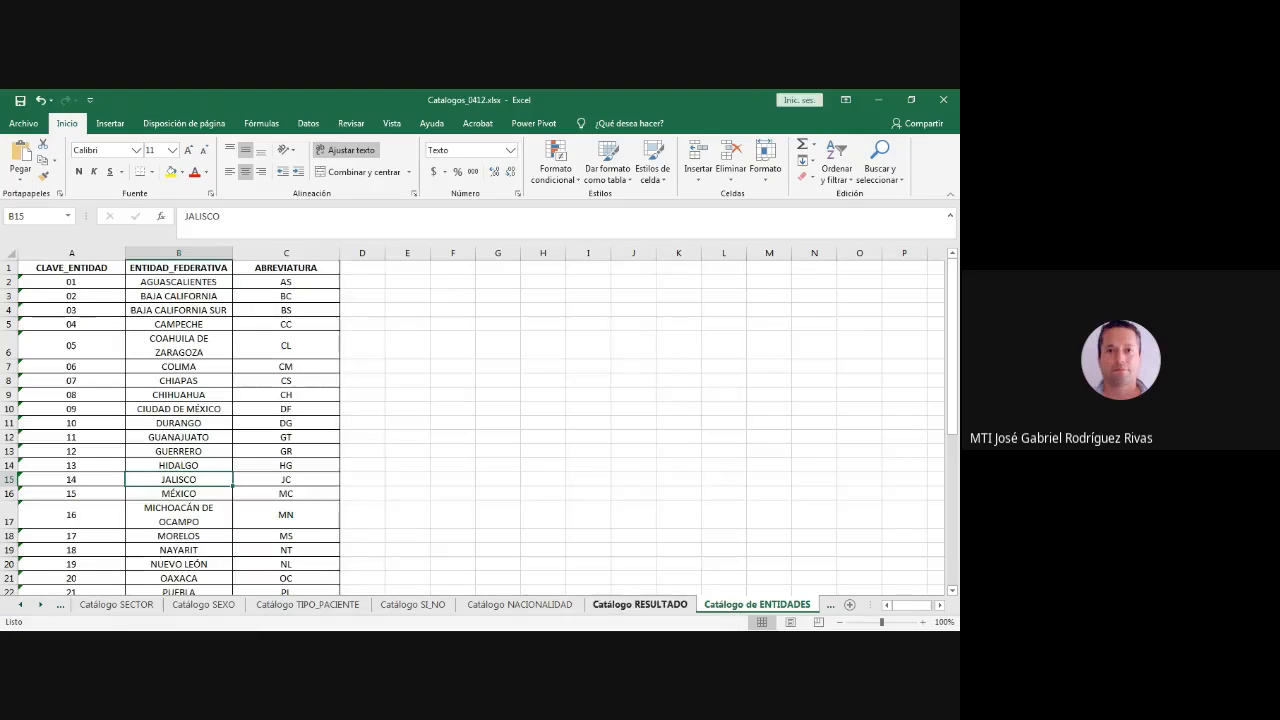
left_click(40, 296)
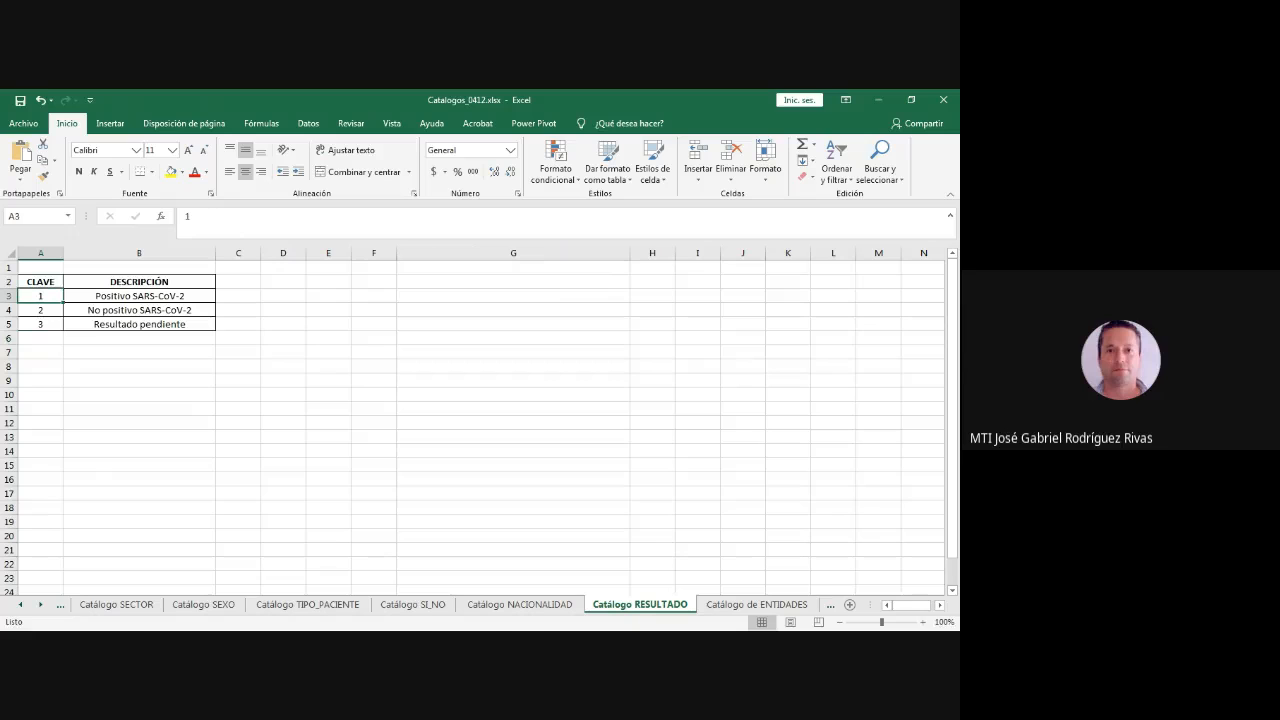
left_click_drag(40, 296, 140, 296)
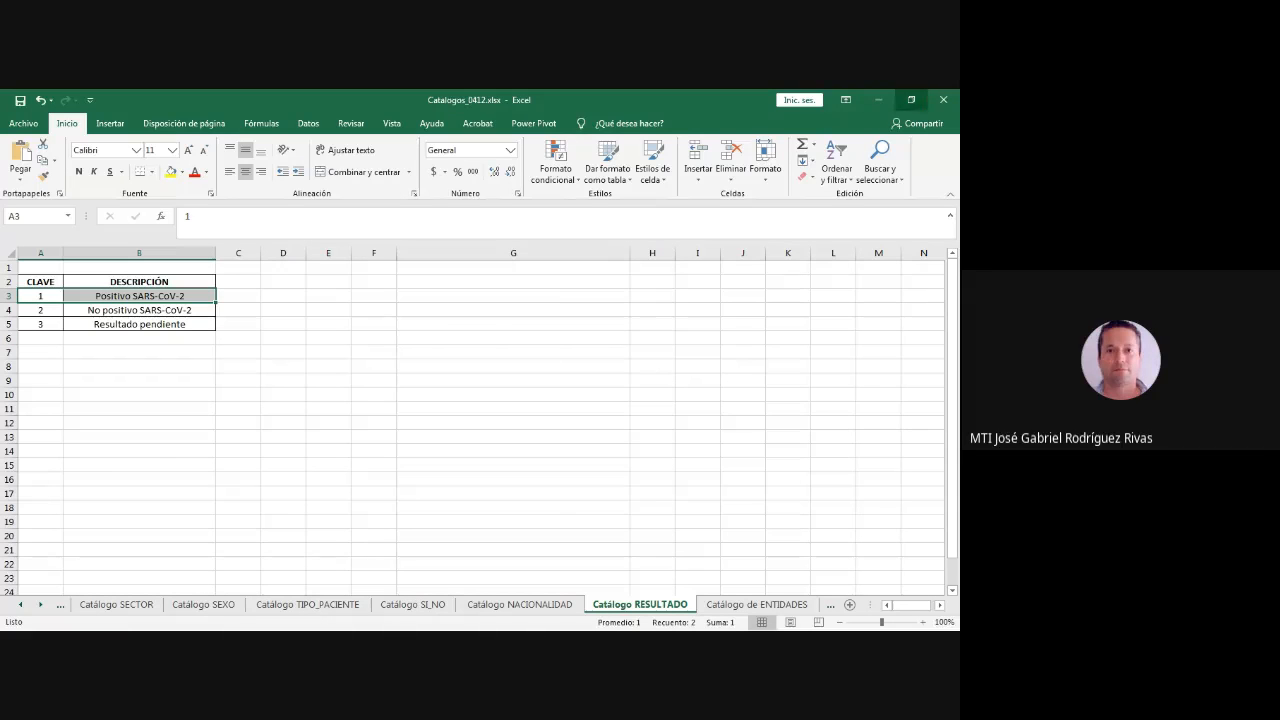
left_click(878, 100)
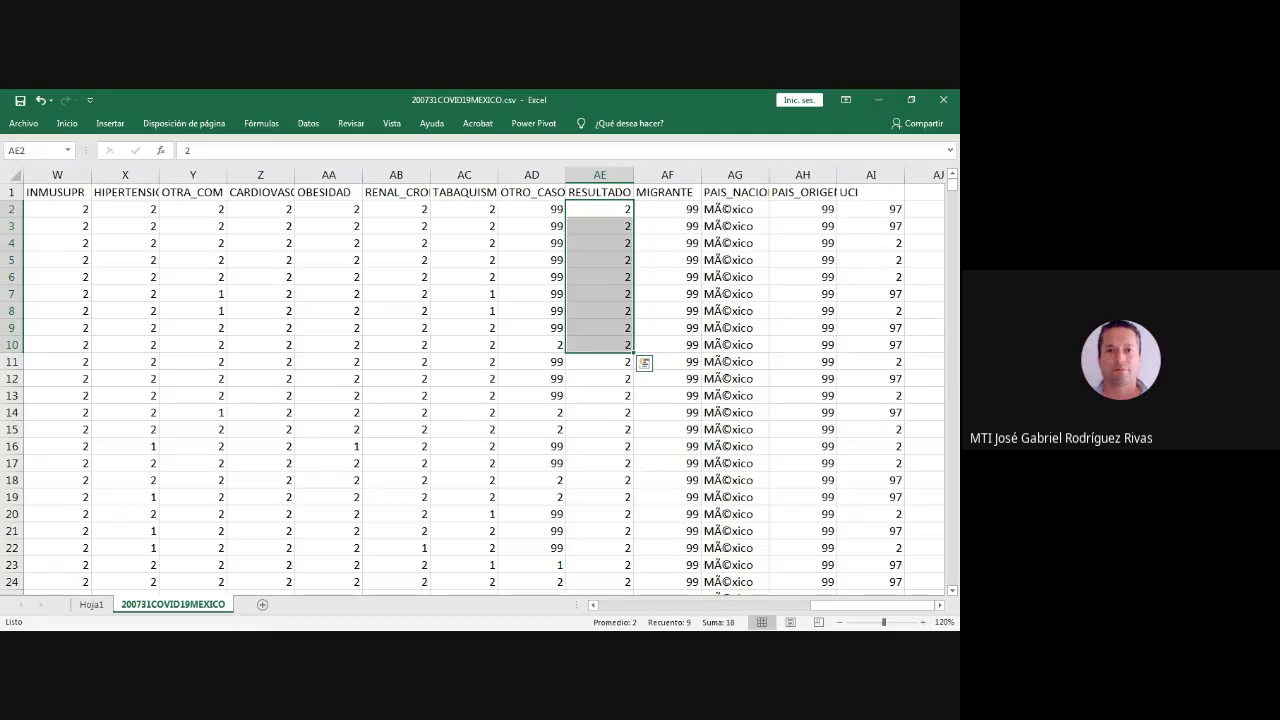
- Add the RESULTADO field as a report filter to the NEUMONIA pivot table on Hoja1
left_click(91, 605)
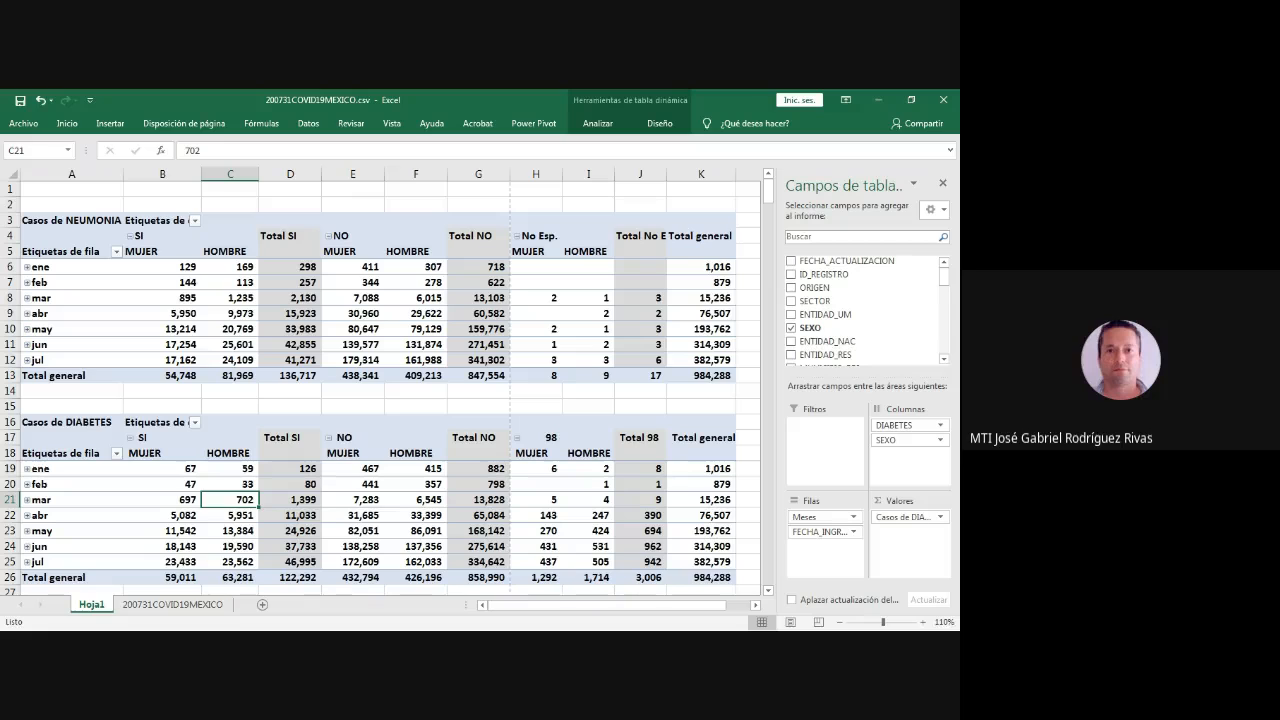
left_click(640, 298)
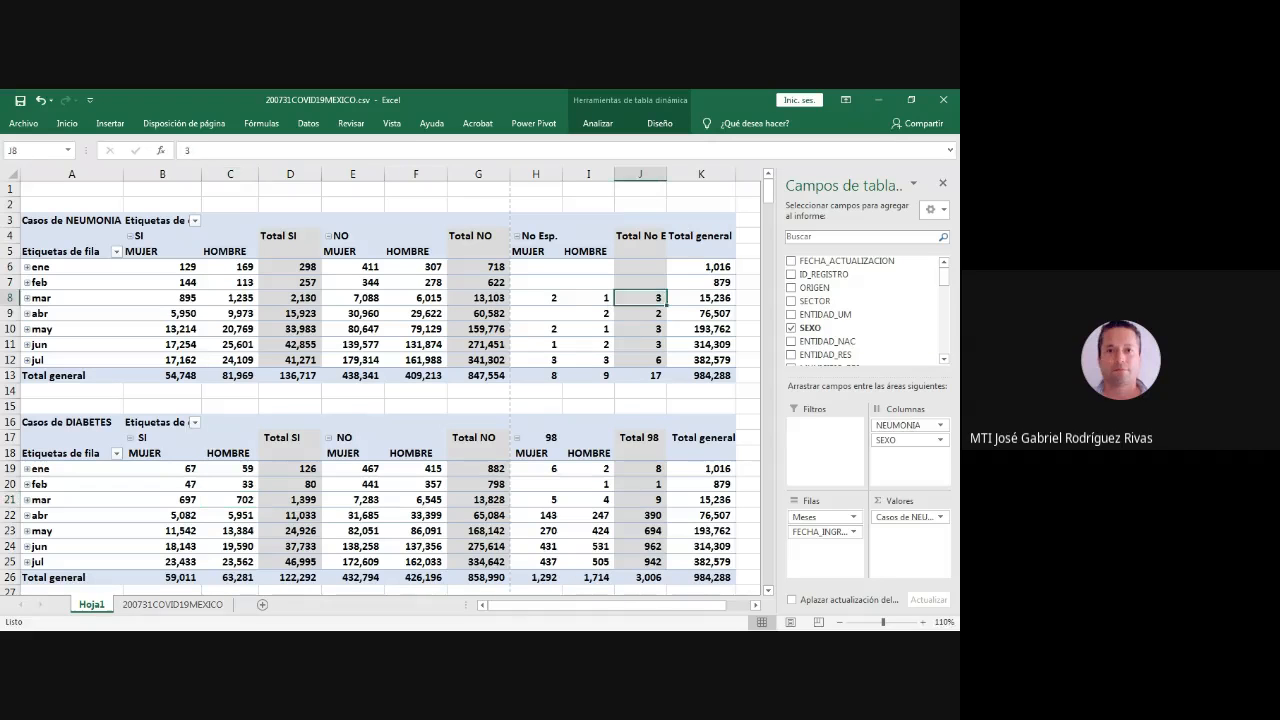
left_click(416, 314)
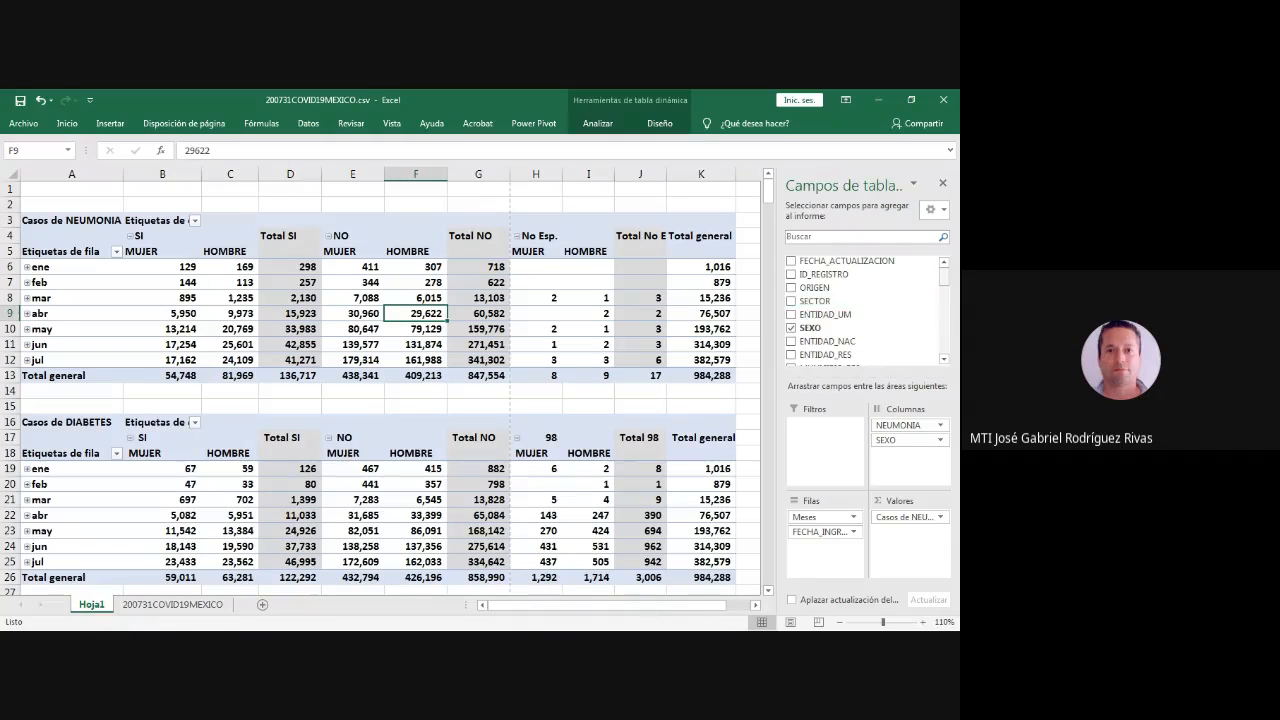
scroll(865, 305, "down", 10)
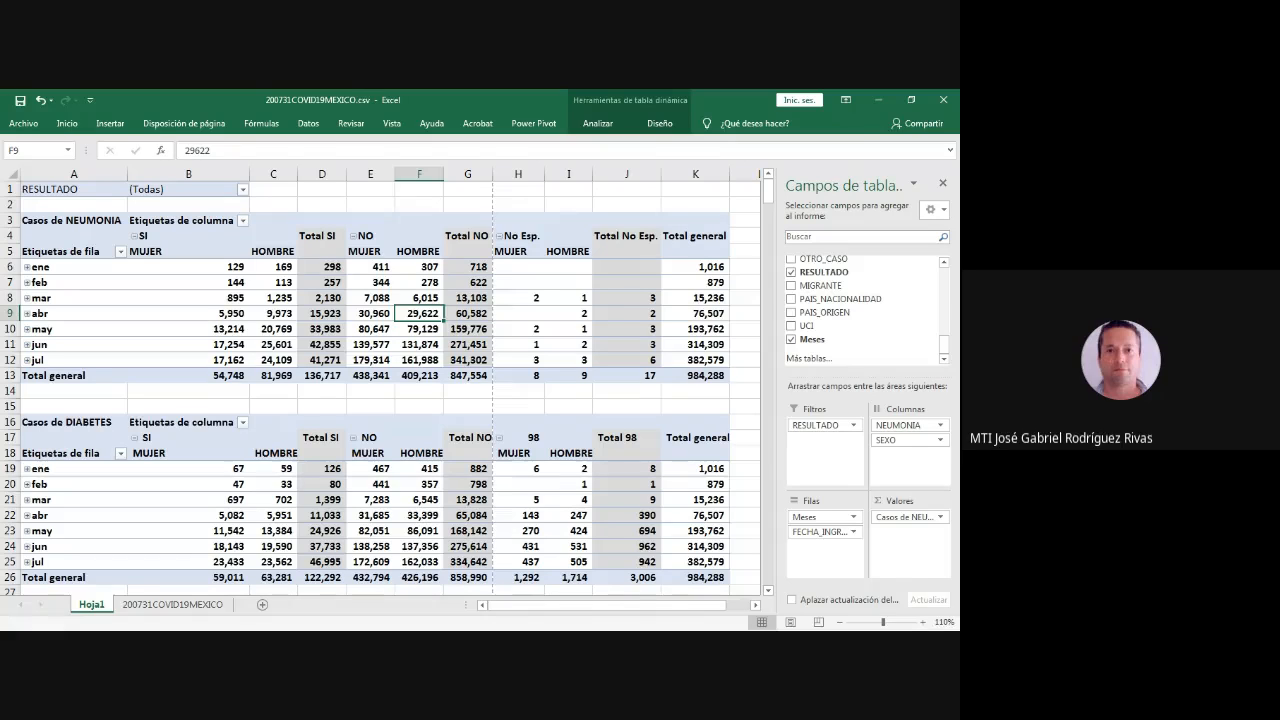
- Filter the NEUMONIA pivot table to RESULTADO code 1
left_click(24, 123)
left_click(188, 283)
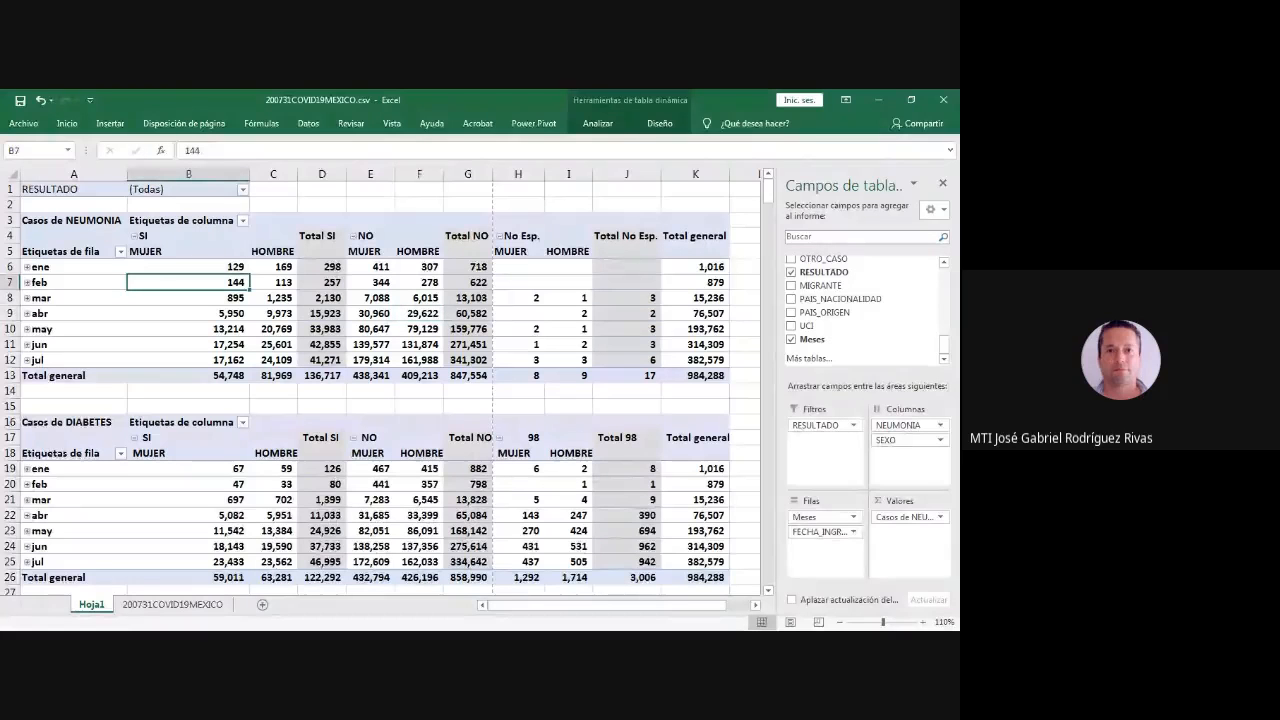
left_click(73, 189)
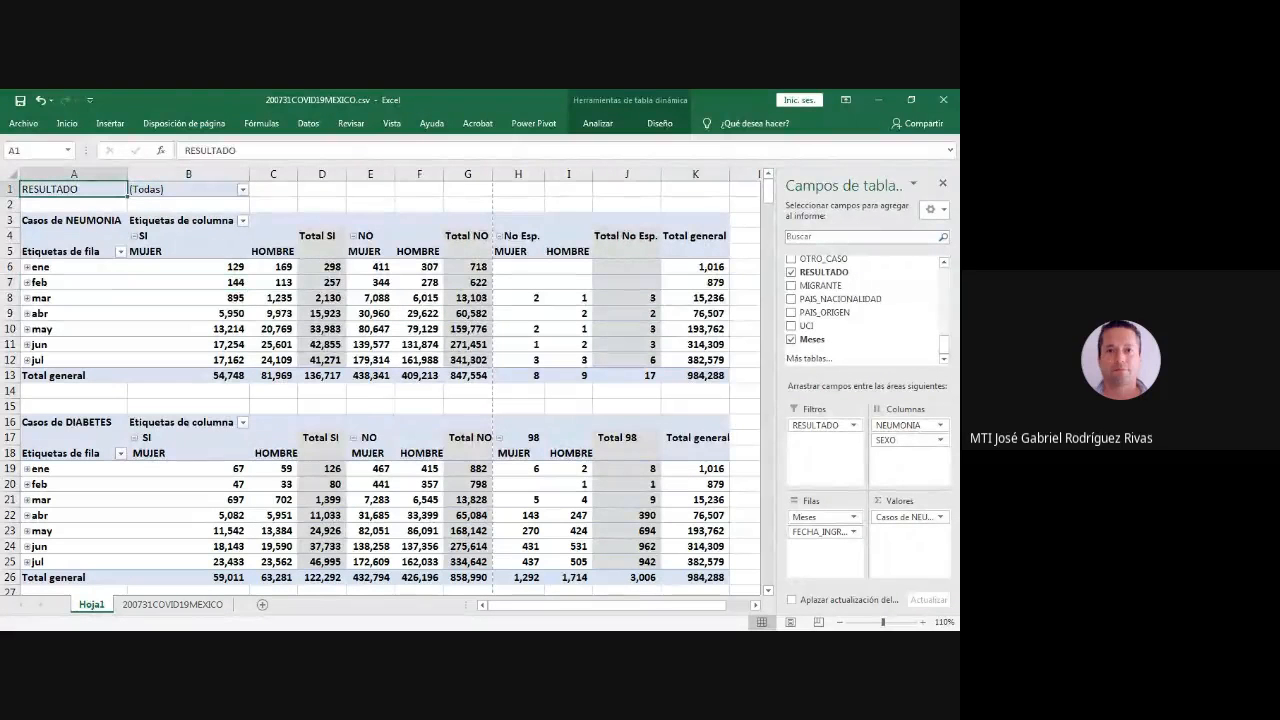
left_click(243, 190)
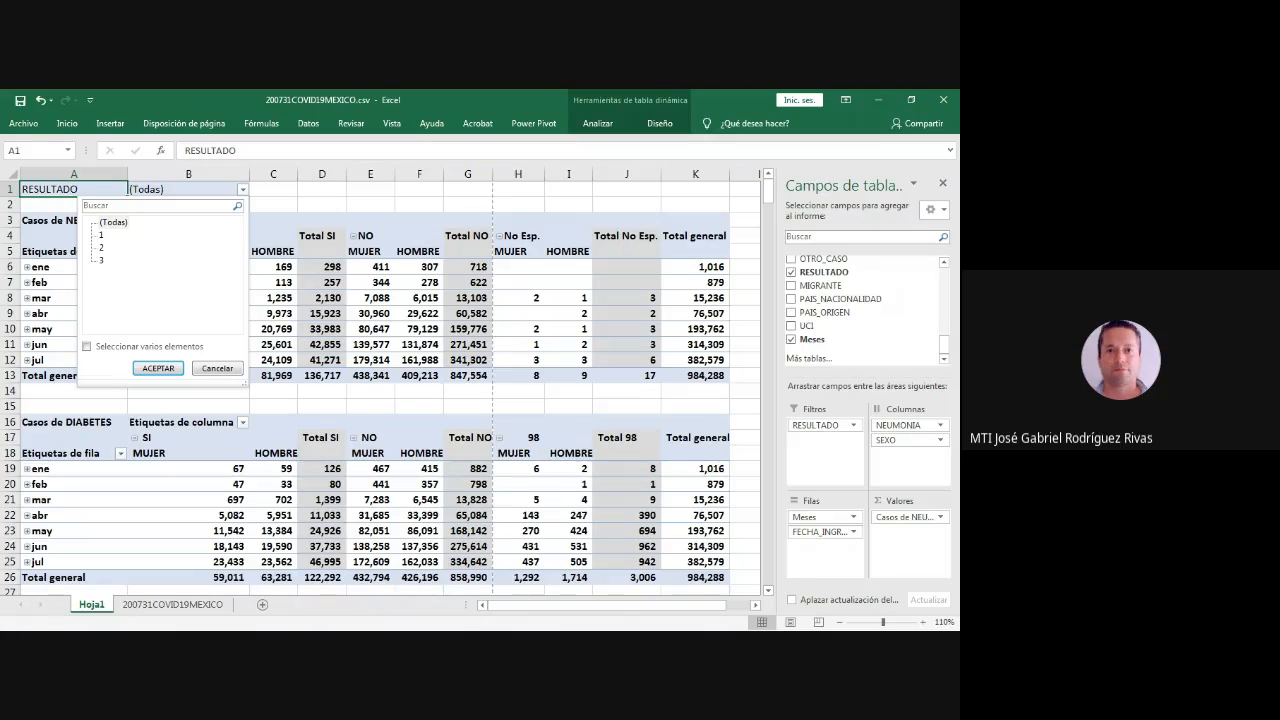
left_click(101, 235)
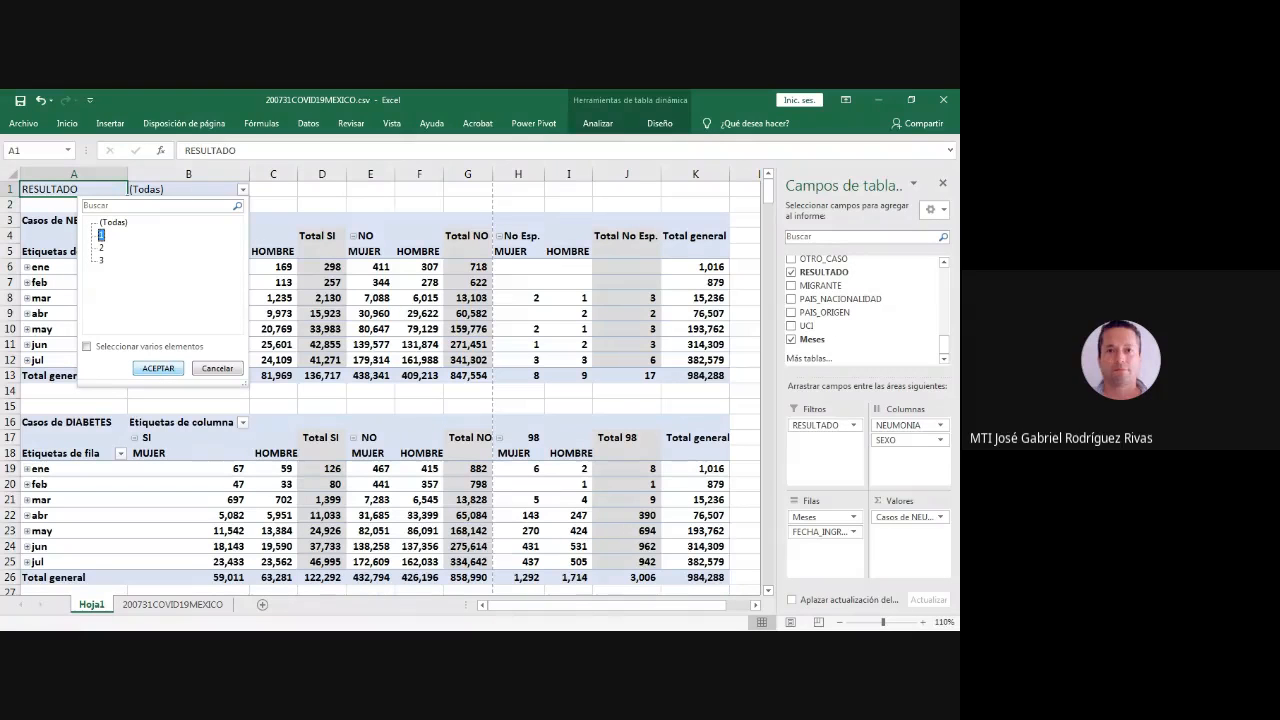
key("Return")
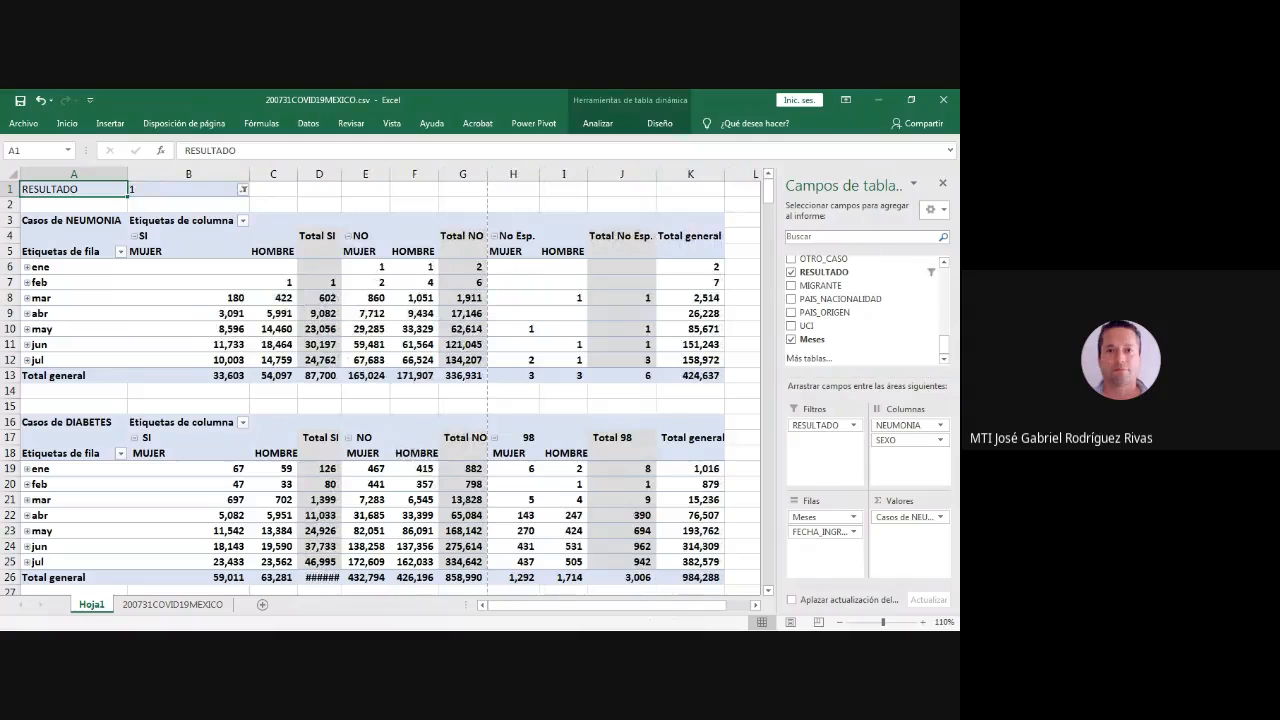
- Add the RESULTADO field as a report filter to the DIABETES pivot table
left_click(273, 189)
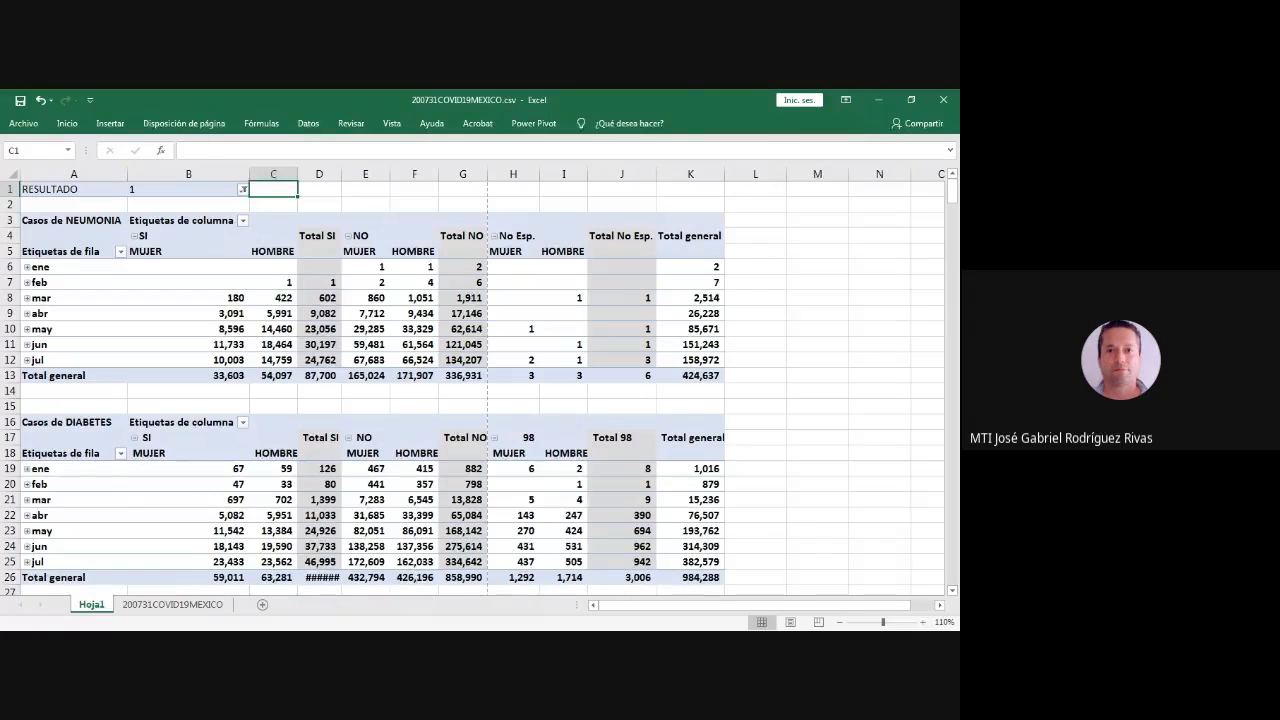
left_click(74, 469)
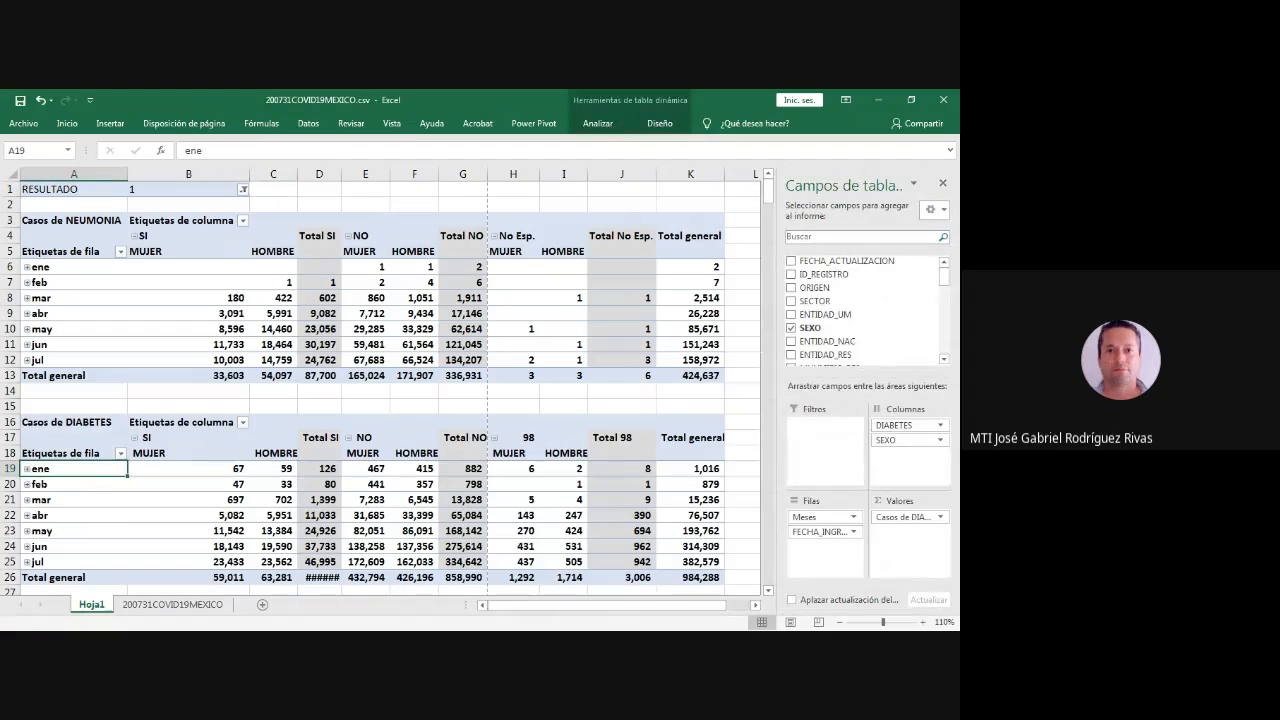
scroll(865, 330, "down", 1)
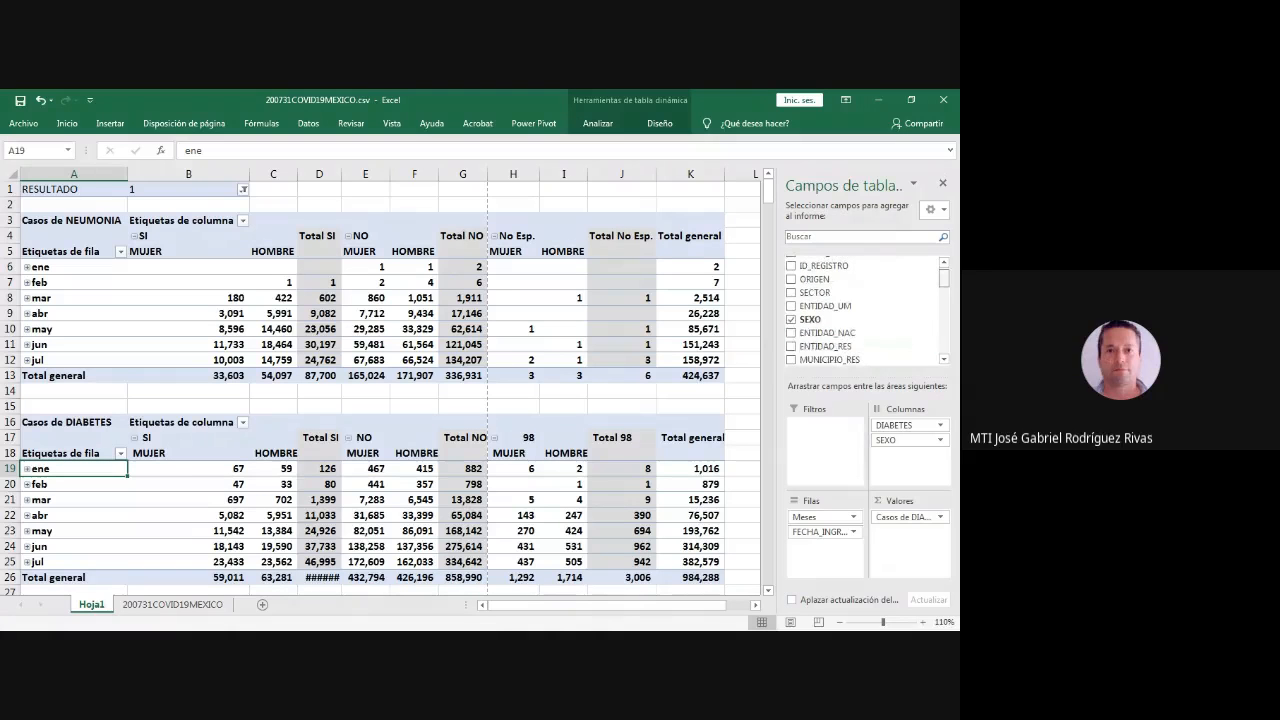
scroll(865, 305, "down", 9)
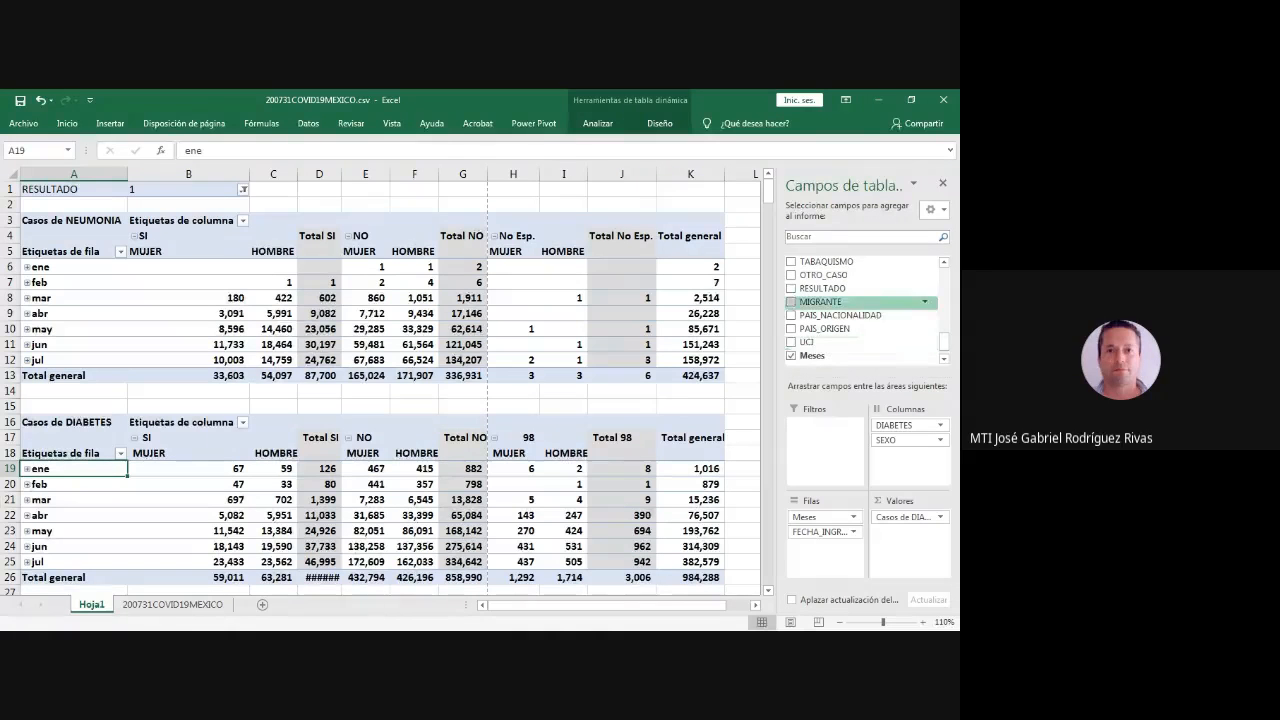
scroll(865, 305, "down", 1)
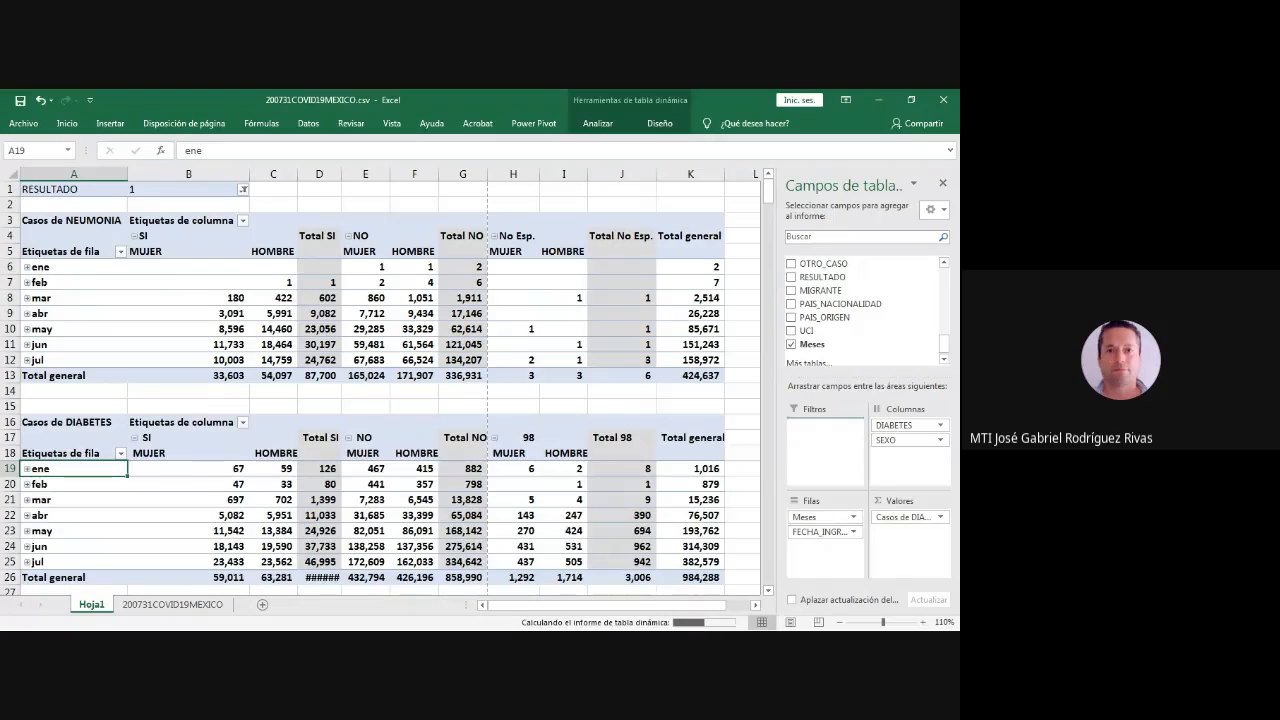
- Insert an entire row at row 14 to separate the NEUMONIA pivot table from the DIABETES table's RESULTADO filter
left_click(67, 391)
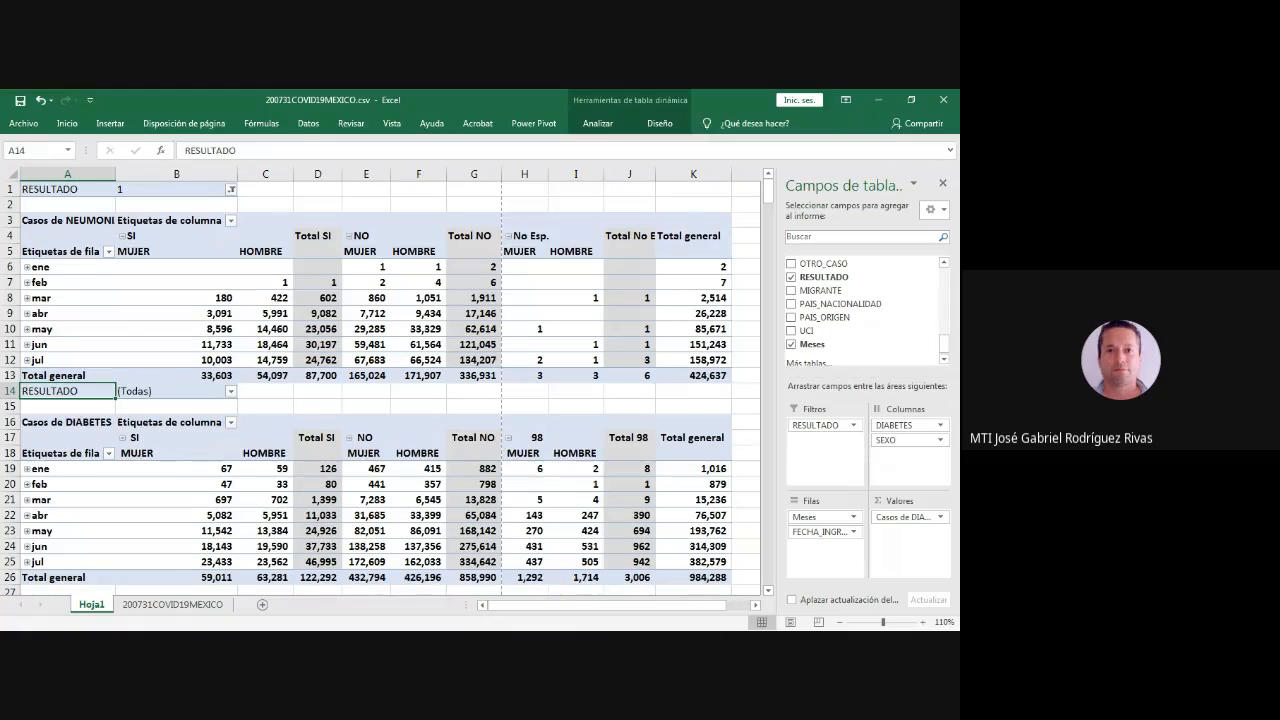
left_click(176, 406)
left_click(67, 391)
left_click(288, 391)
right_click(289, 392)
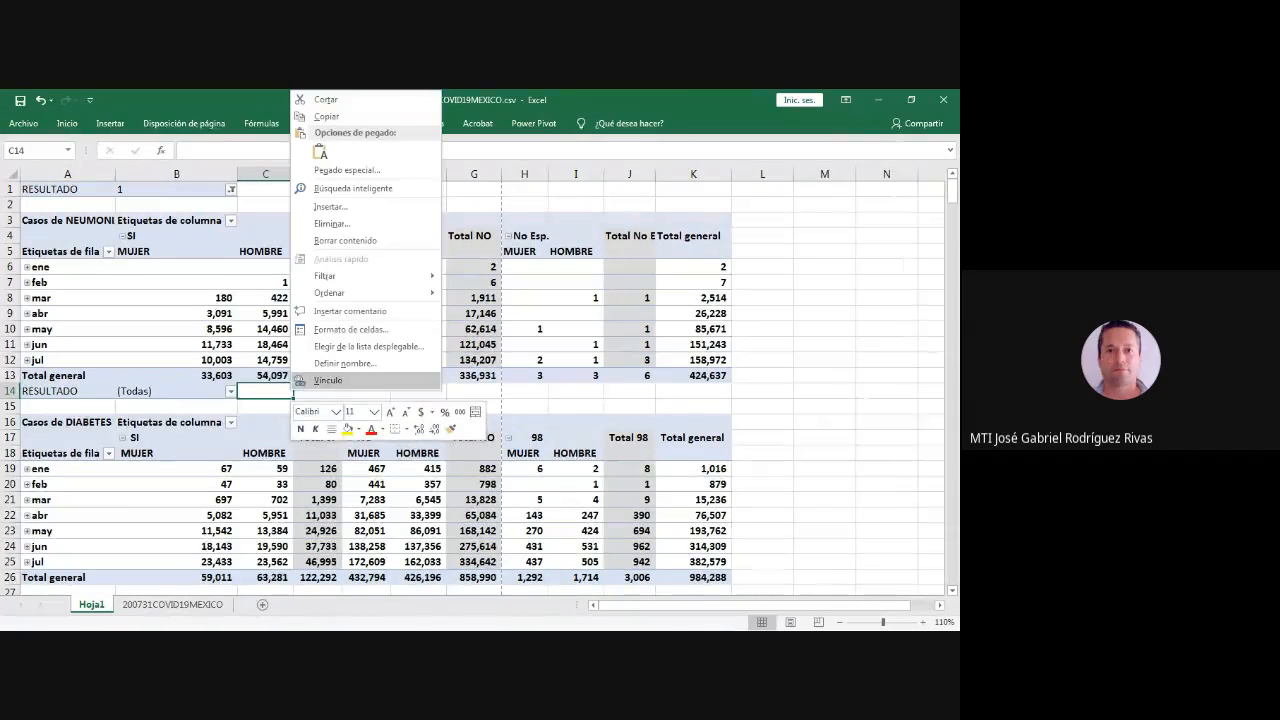
left_click(329, 206)
left_click(300, 204)
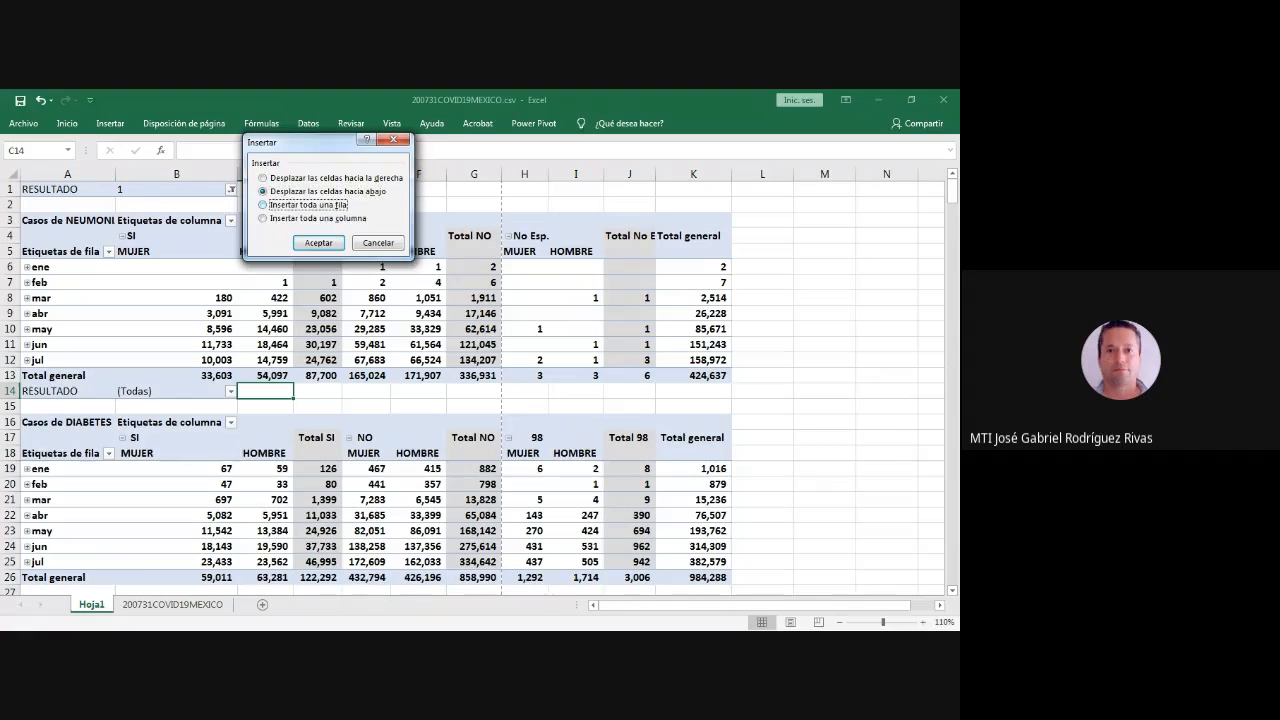
left_click(318, 243)
left_click(301, 405)
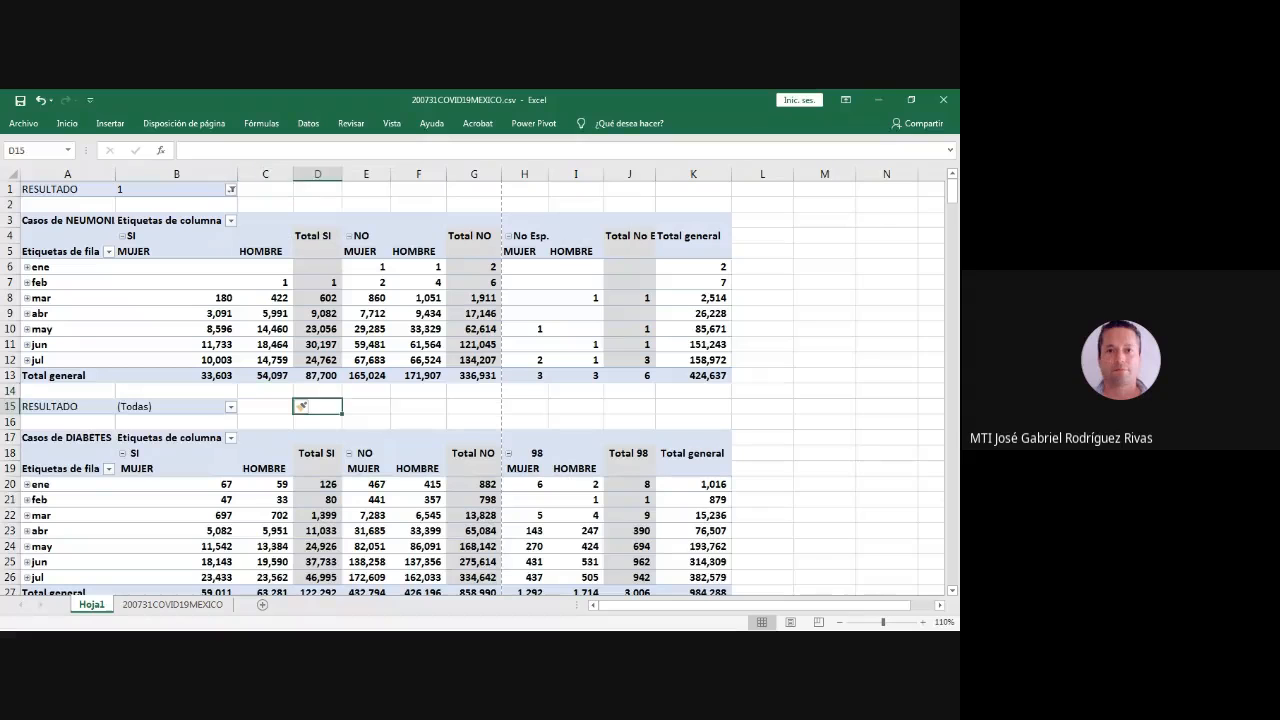
- Try to delete the whole blank row 16 between the RESULTADO filter and the DIABETES pivot table
left_click(218, 421)
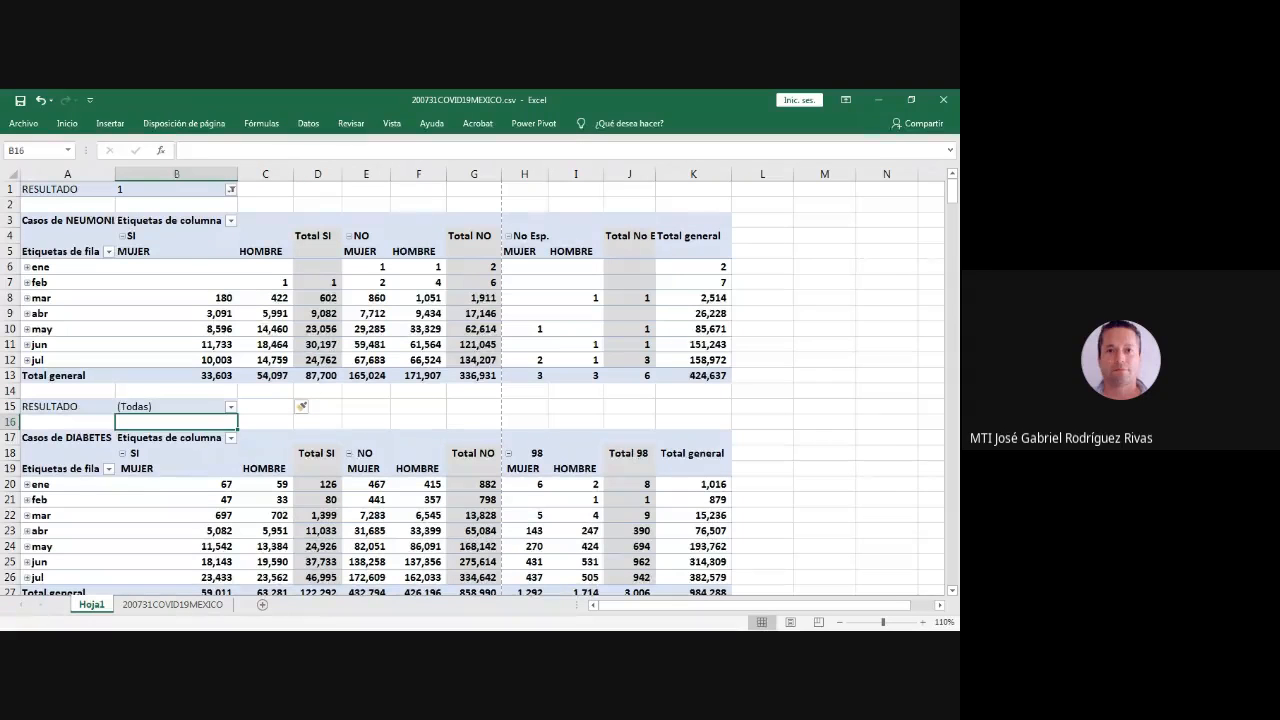
right_click(170, 422)
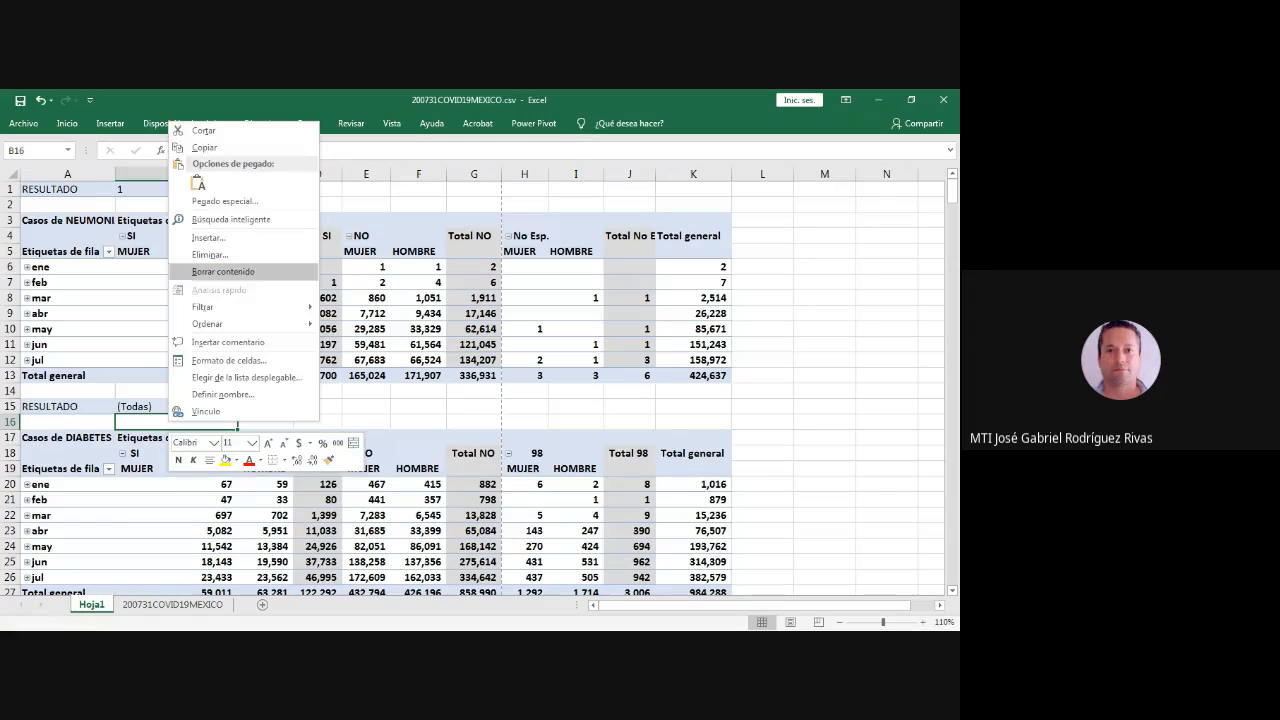
left_click(210, 254)
left_click(147, 254)
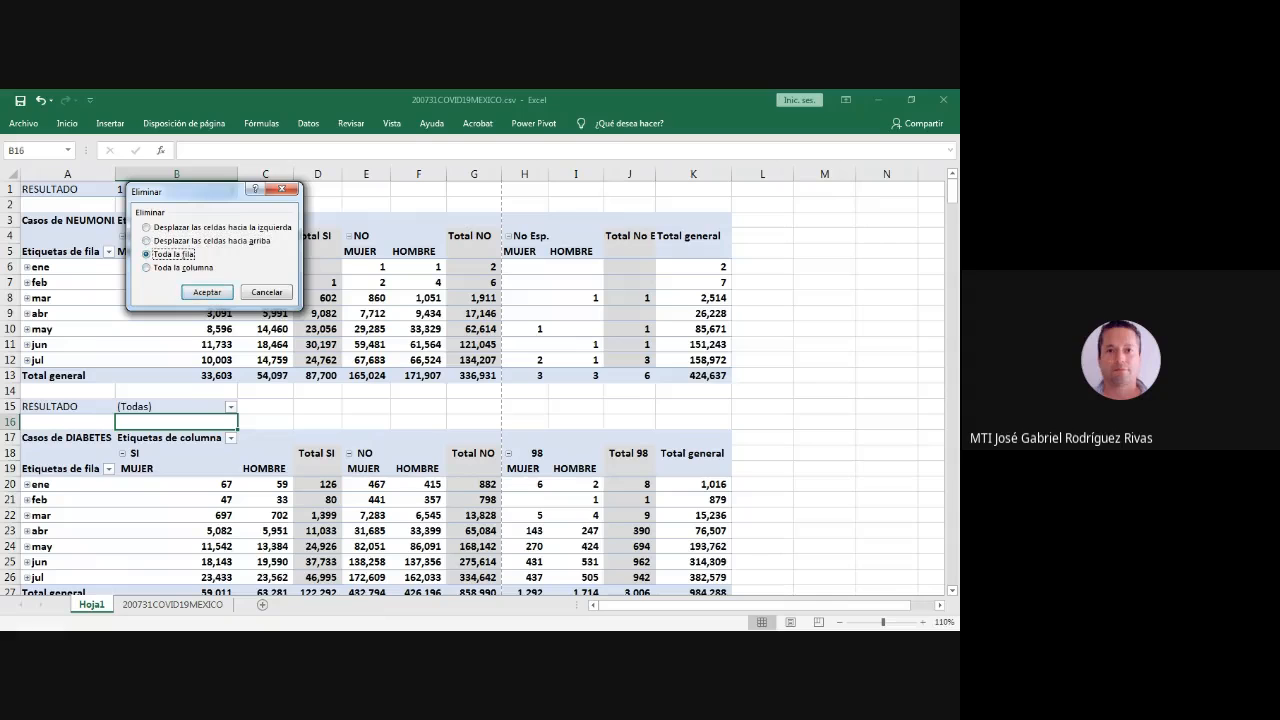
left_click(207, 292)
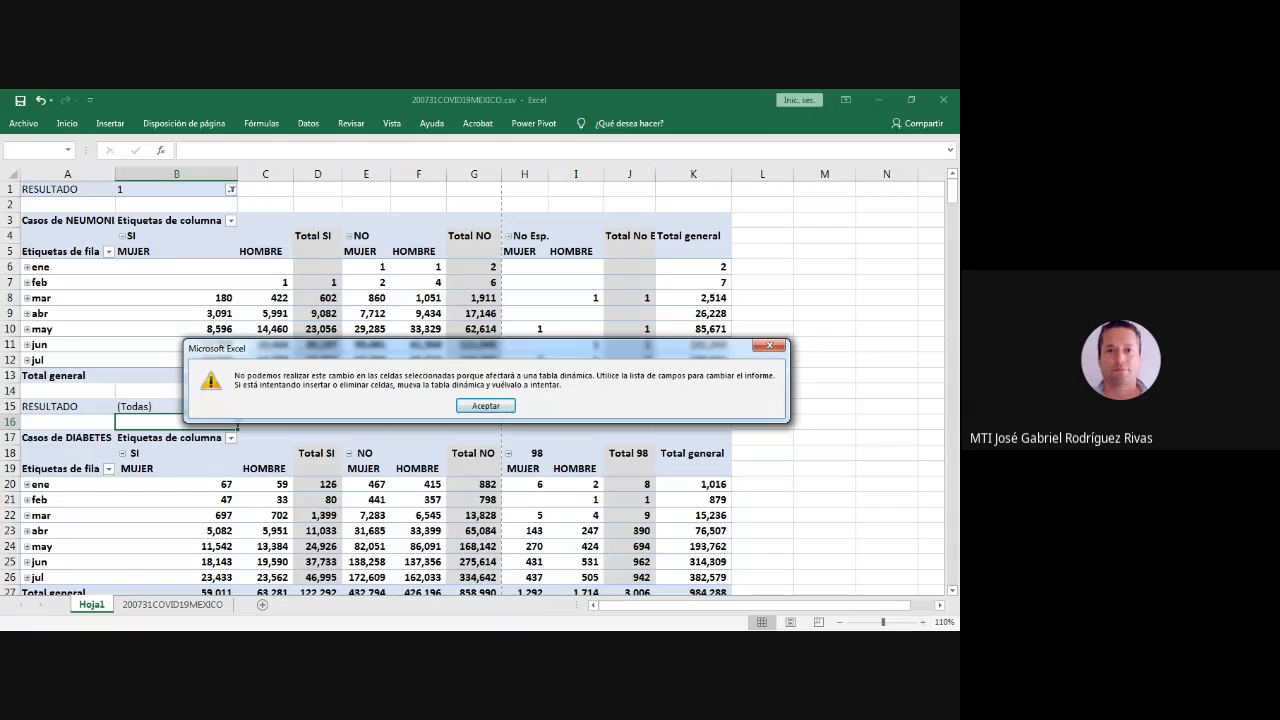
left_click(486, 406)
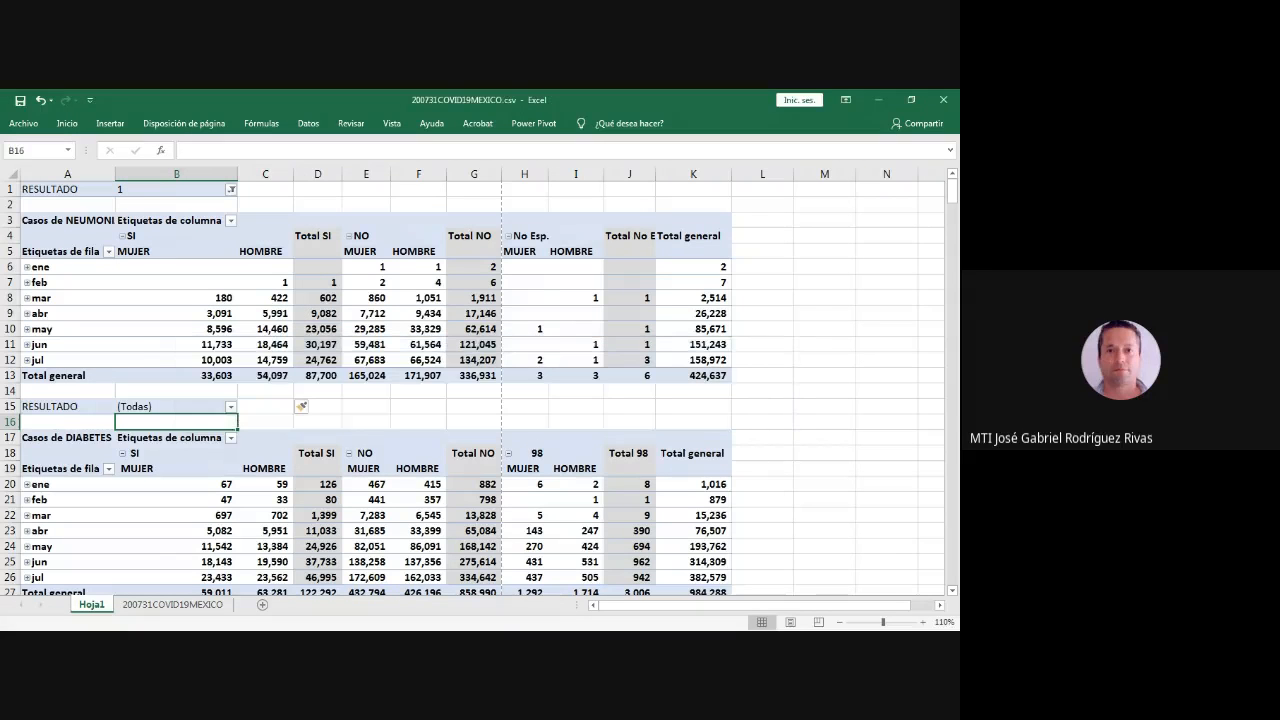
- Filter the DIABETES pivot table to RESULTADO code 1
left_click(265, 422)
left_click(265, 515)
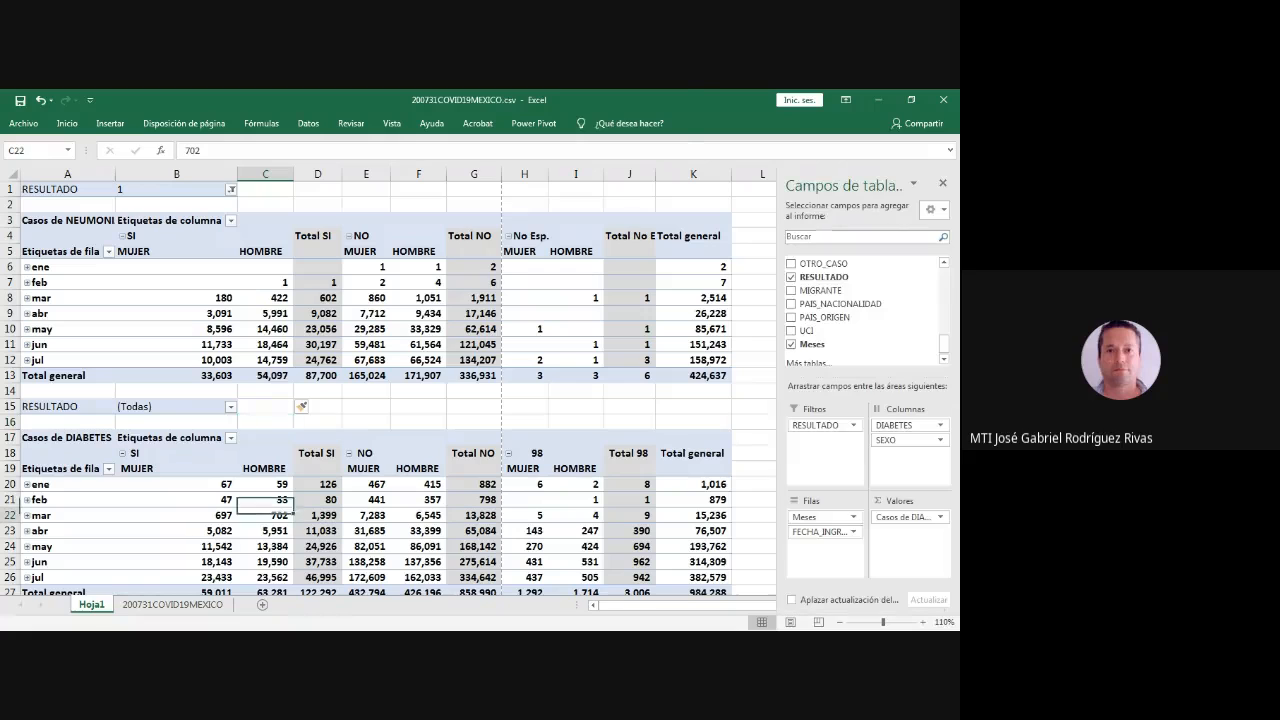
left_click(230, 407)
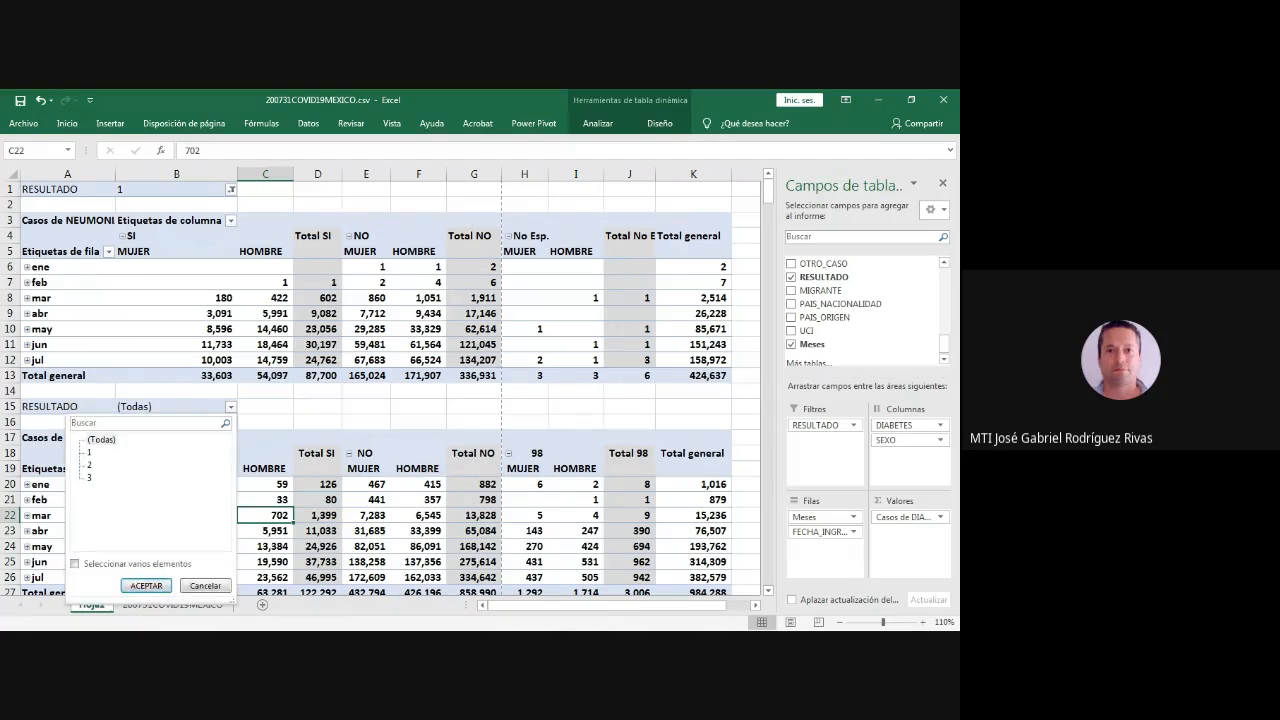
left_click(89, 453)
left_click(146, 586)
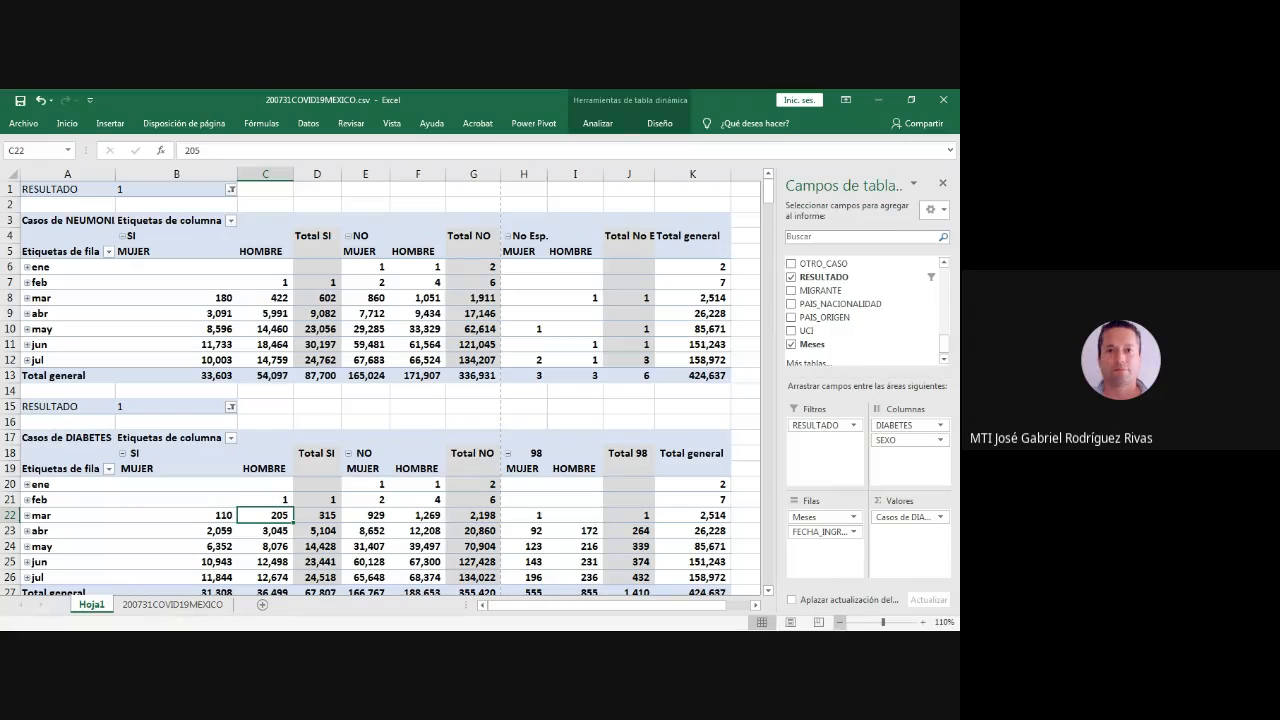
- Review the available pivot fields and compare the filtered NEUMONIA and DIABETES tables, selecting A3:K13 and C15:K27
left_click(841, 622)
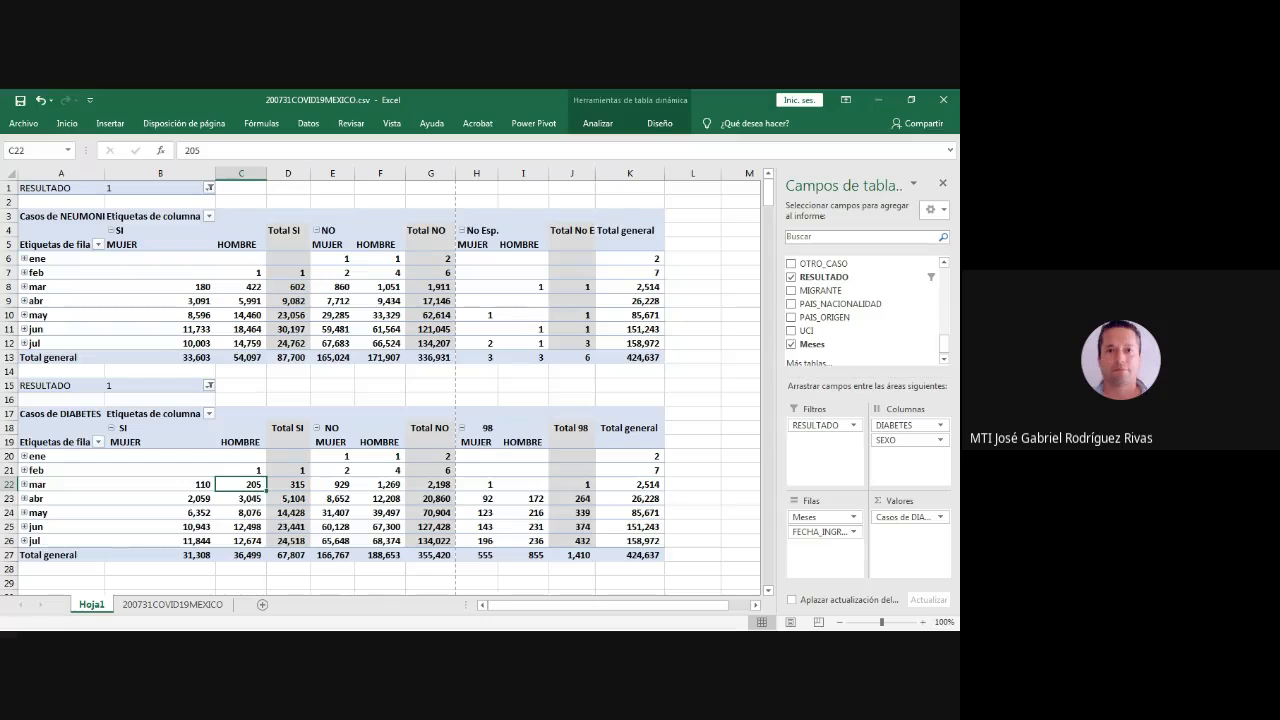
scroll(865, 310, "up", 3)
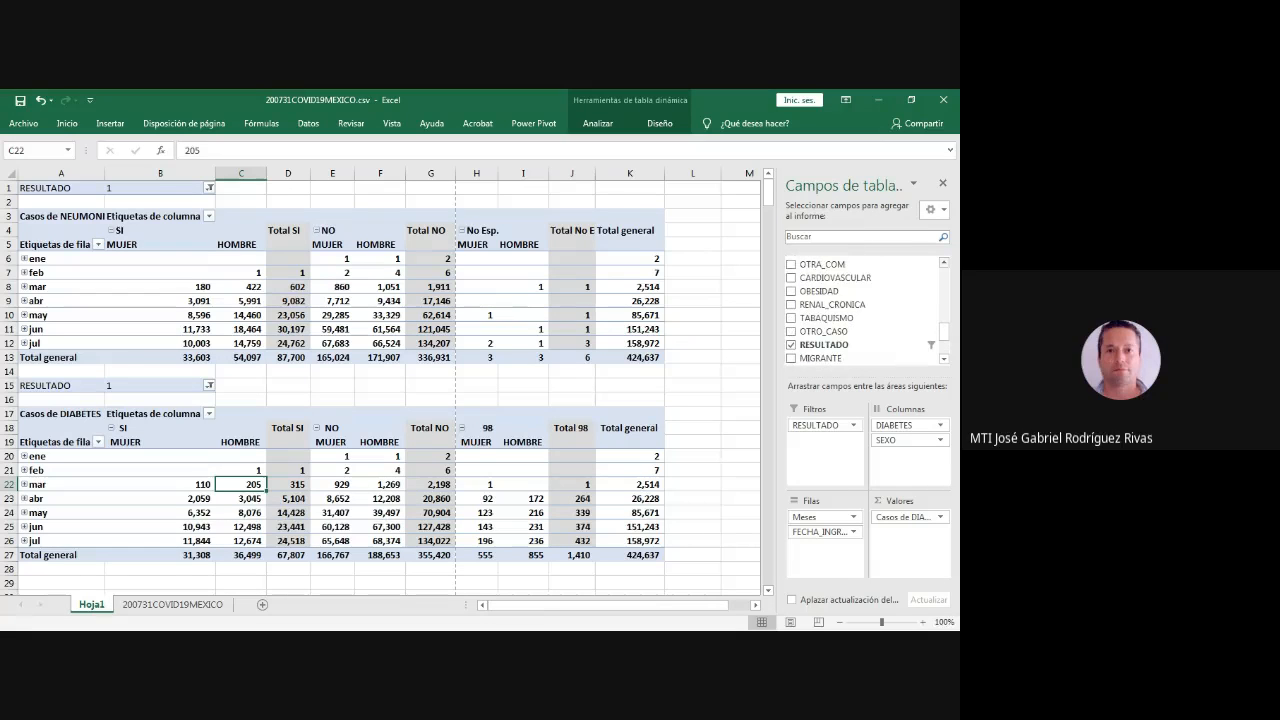
scroll(860, 300, "up", 2)
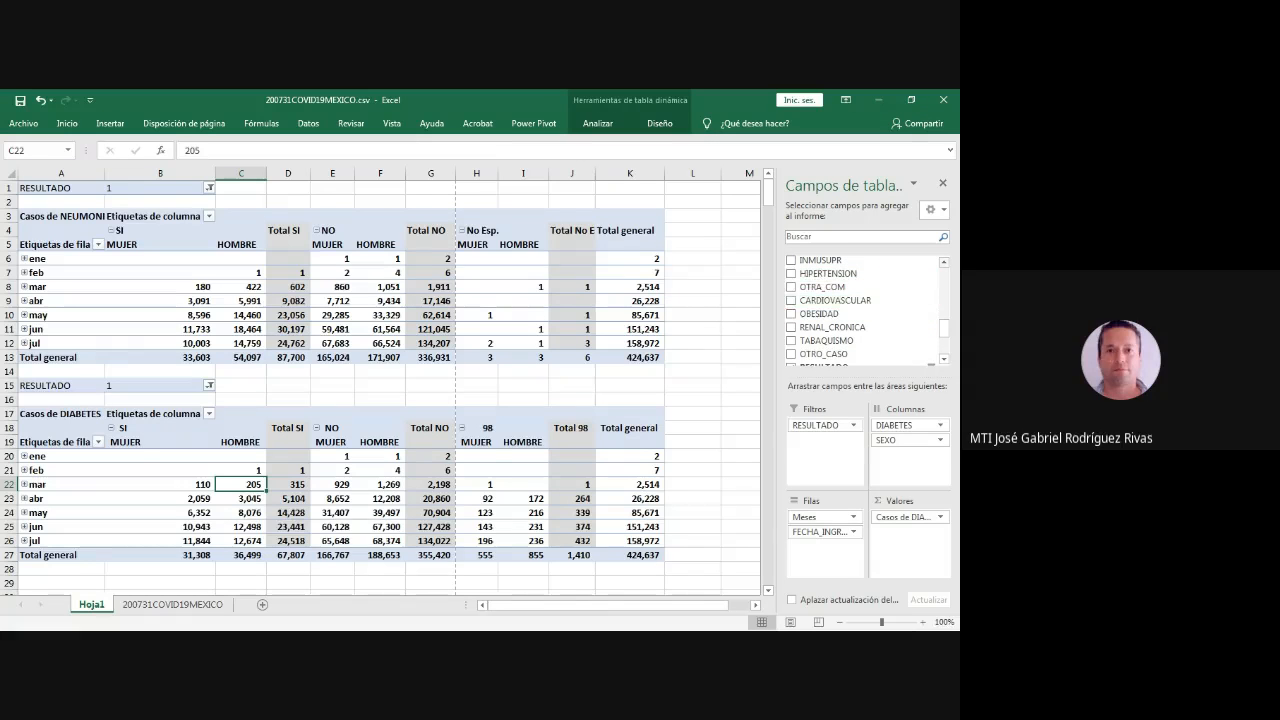
scroll(860, 300, "up", 2)
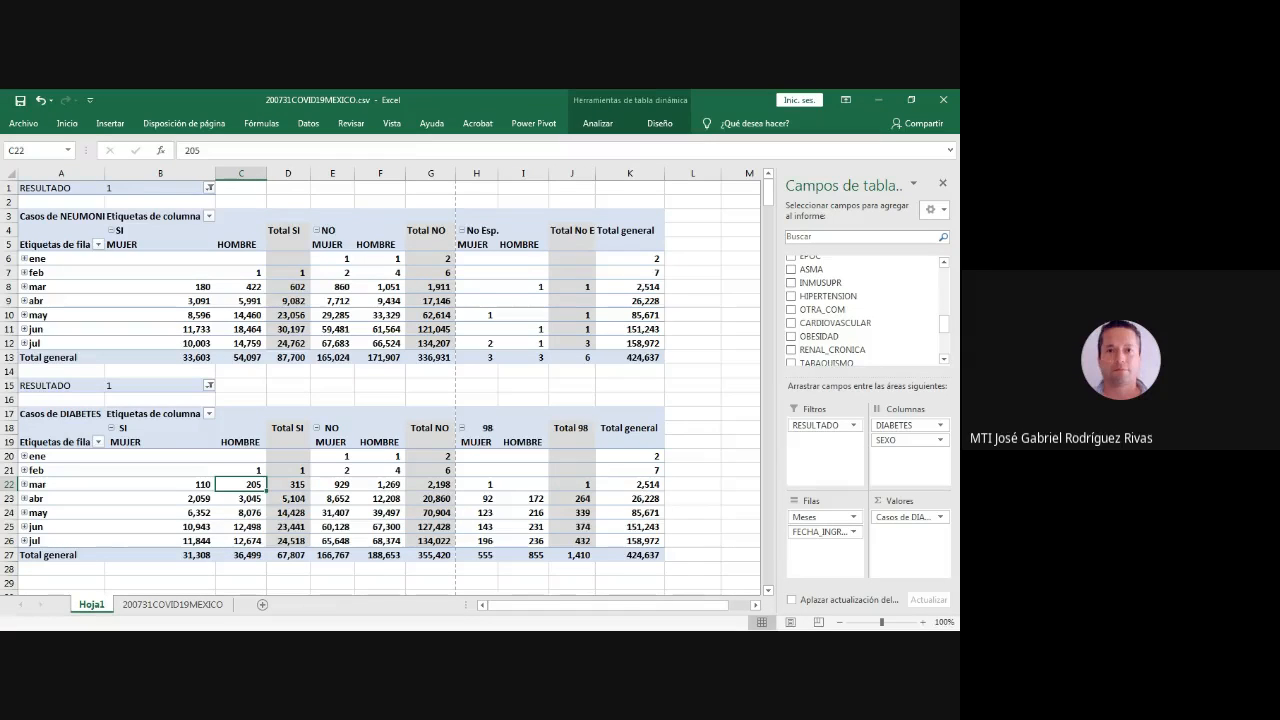
left_click_drag(45, 216, 642, 357)
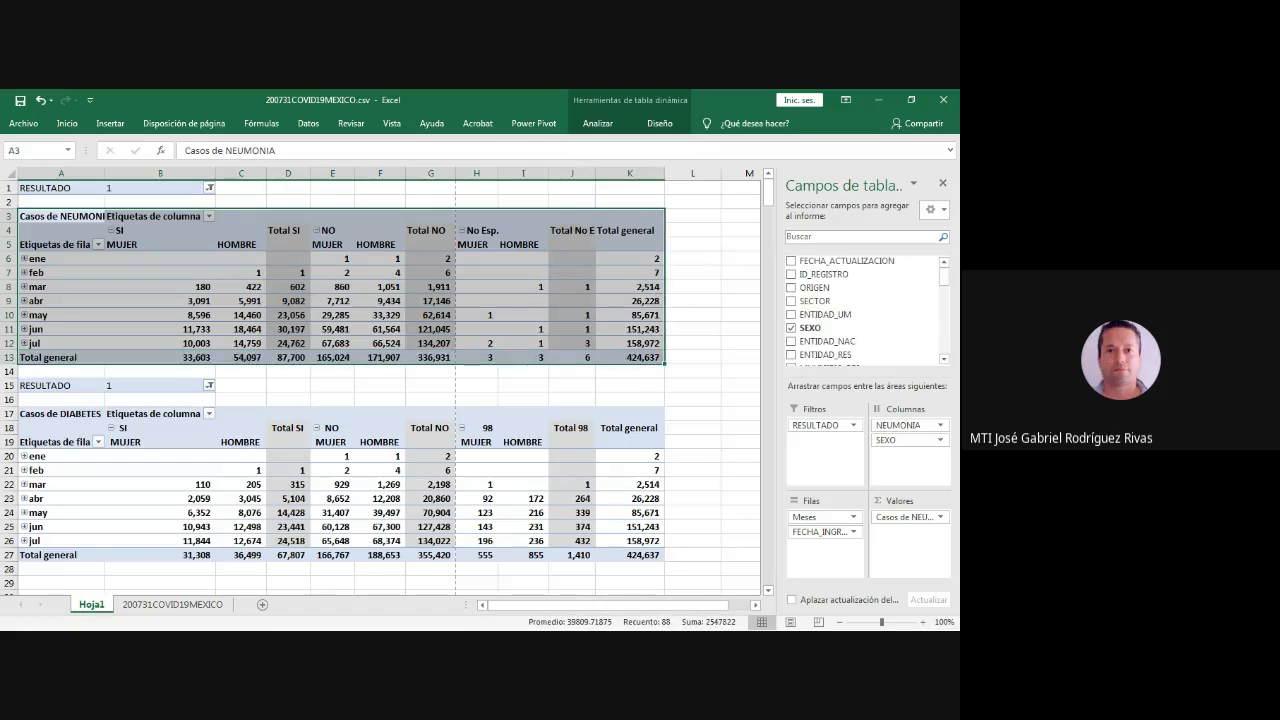
left_click_drag(240, 385, 645, 555)
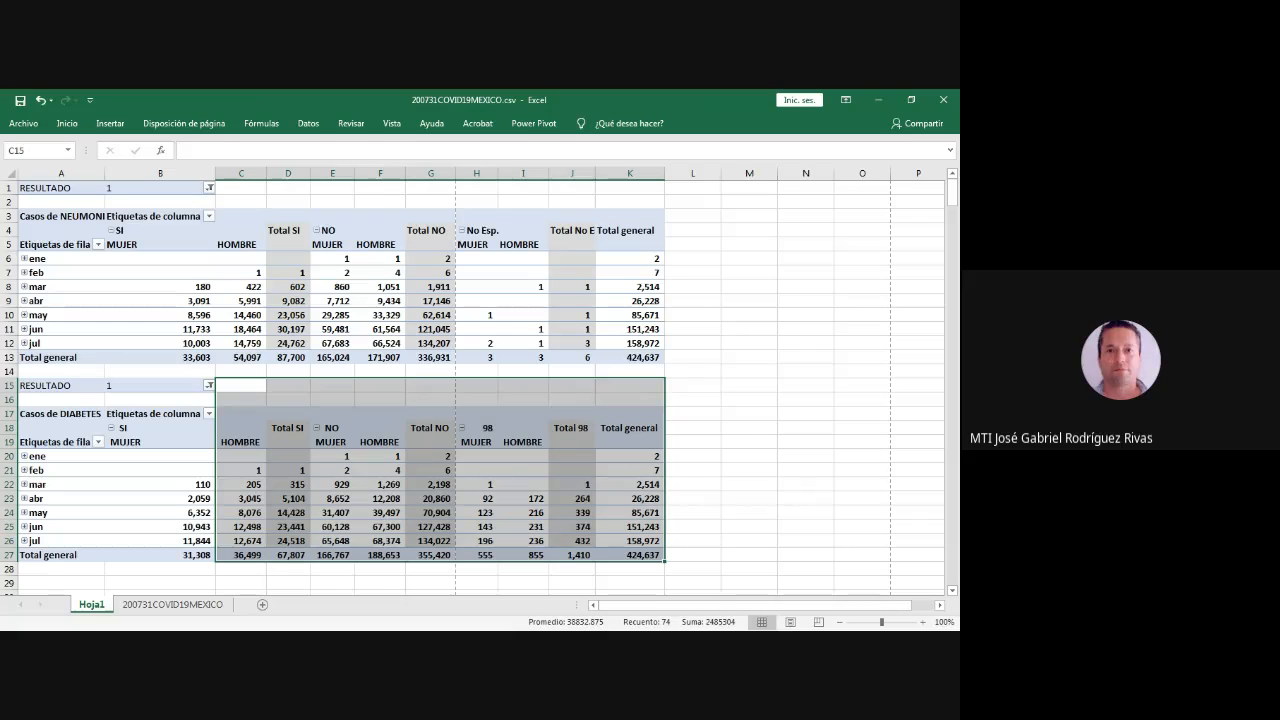
- Add the ENTIDAD_NAC field as a second report filter to the DIABETES pivot table, below RESULTADO
left_click(160, 386)
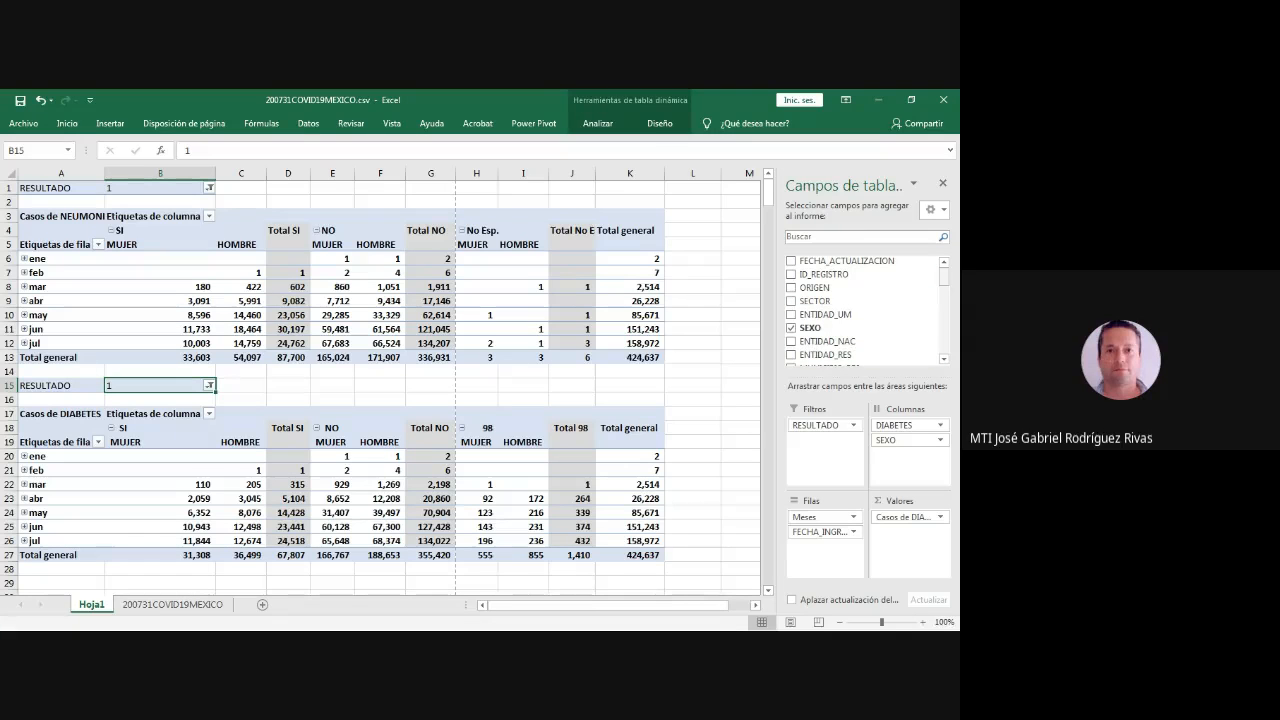
scroll(860, 341, "down", 1)
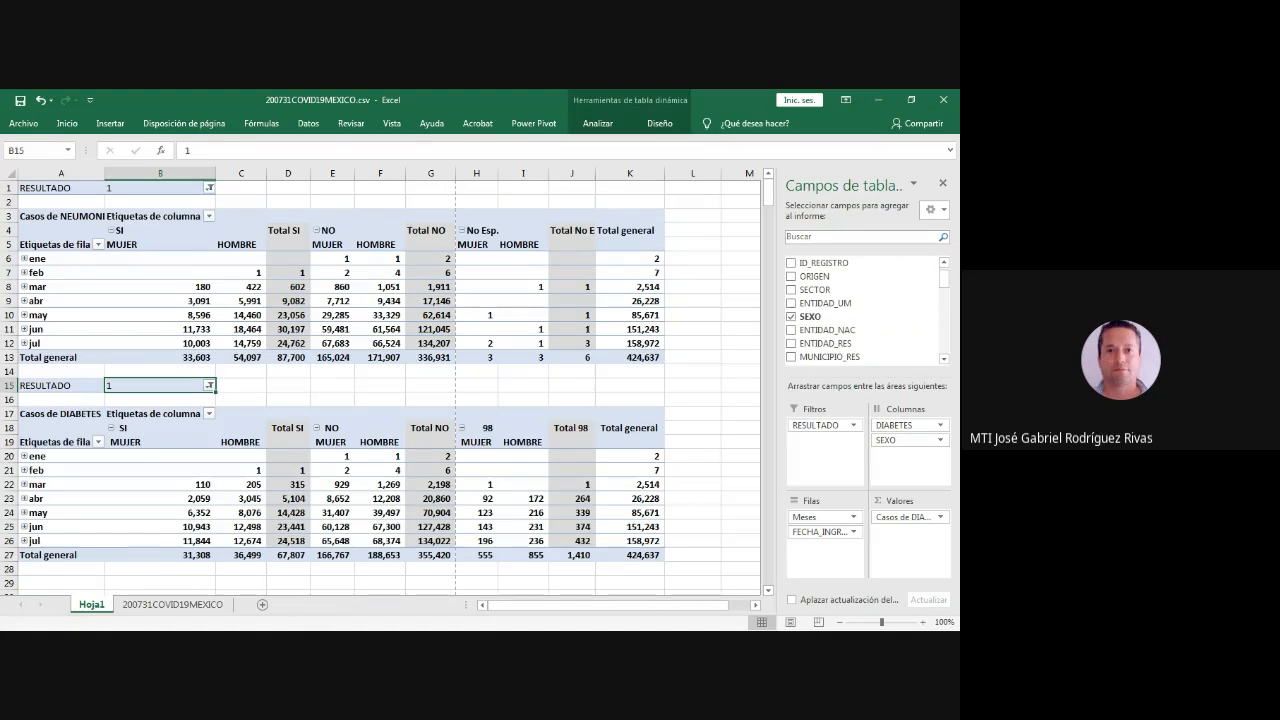
left_click_drag(827, 330, 825, 440)
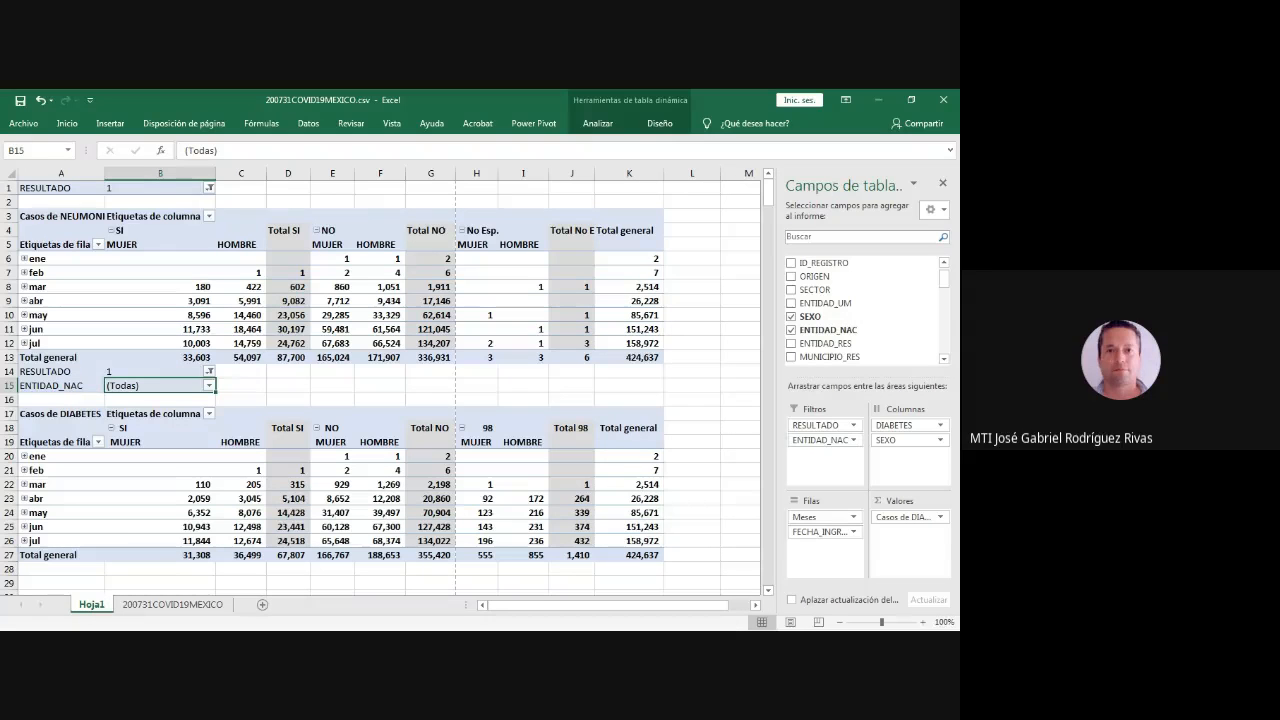
left_click(241, 371)
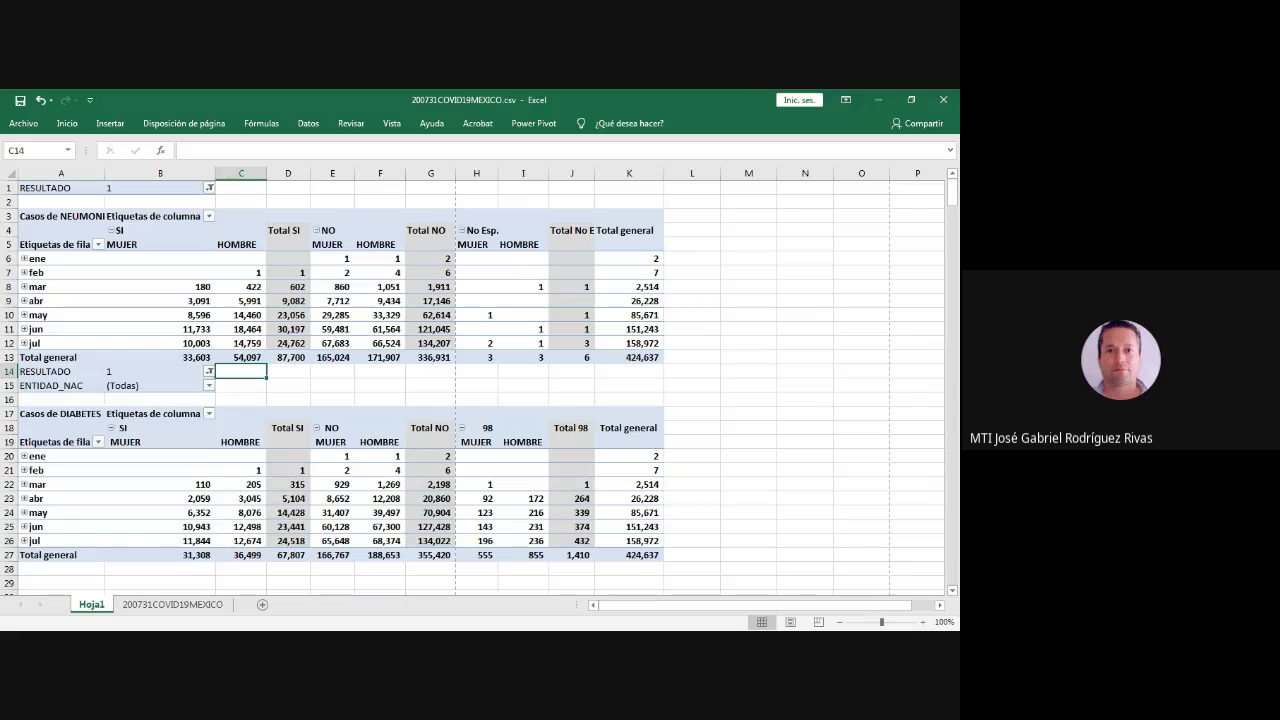
- Filter the DIABETES pivot table to ENTIDAD_NAC code 10
left_click(209, 386)
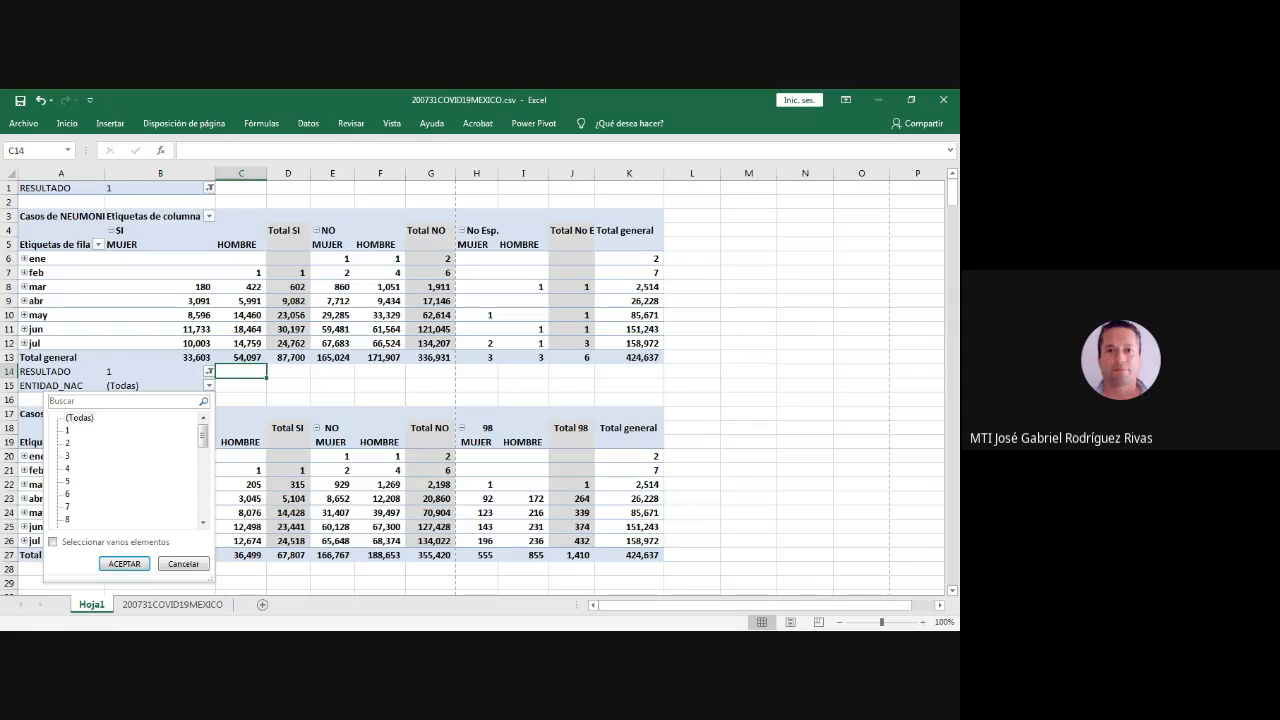
left_click(203, 522)
left_click(203, 522)
left_click(203, 522)
left_click(203, 522)
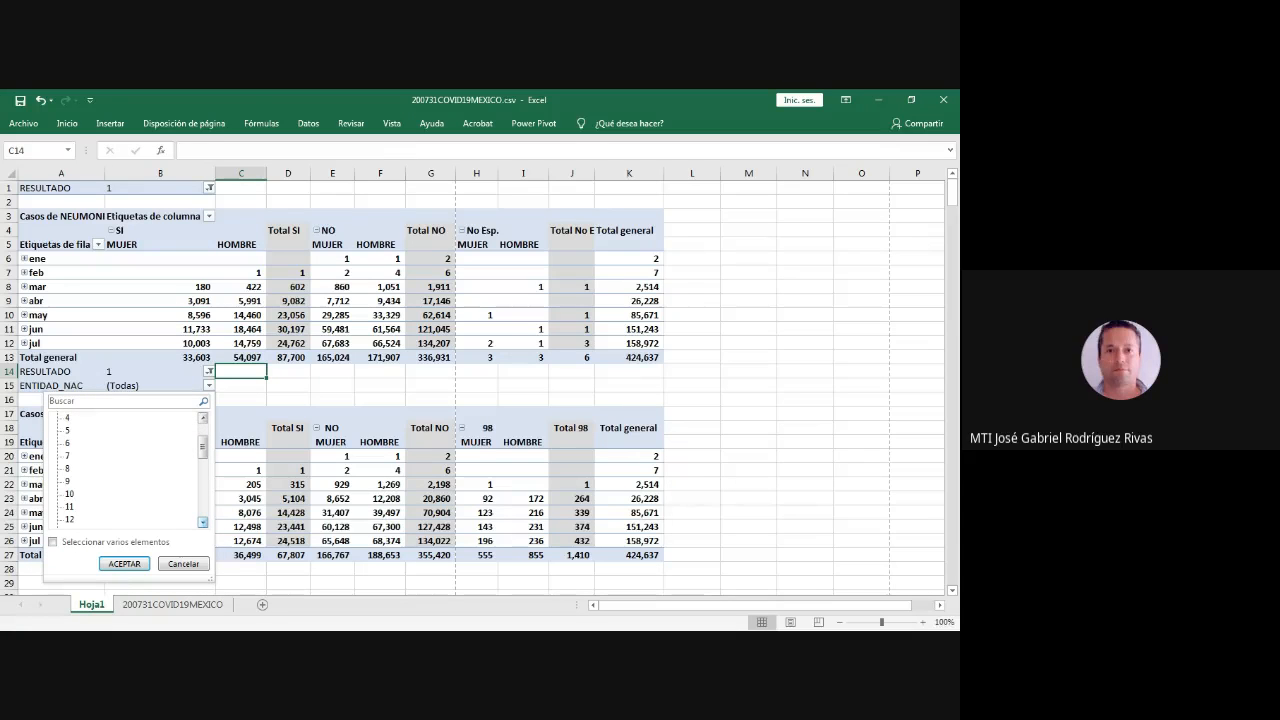
left_click(70, 494)
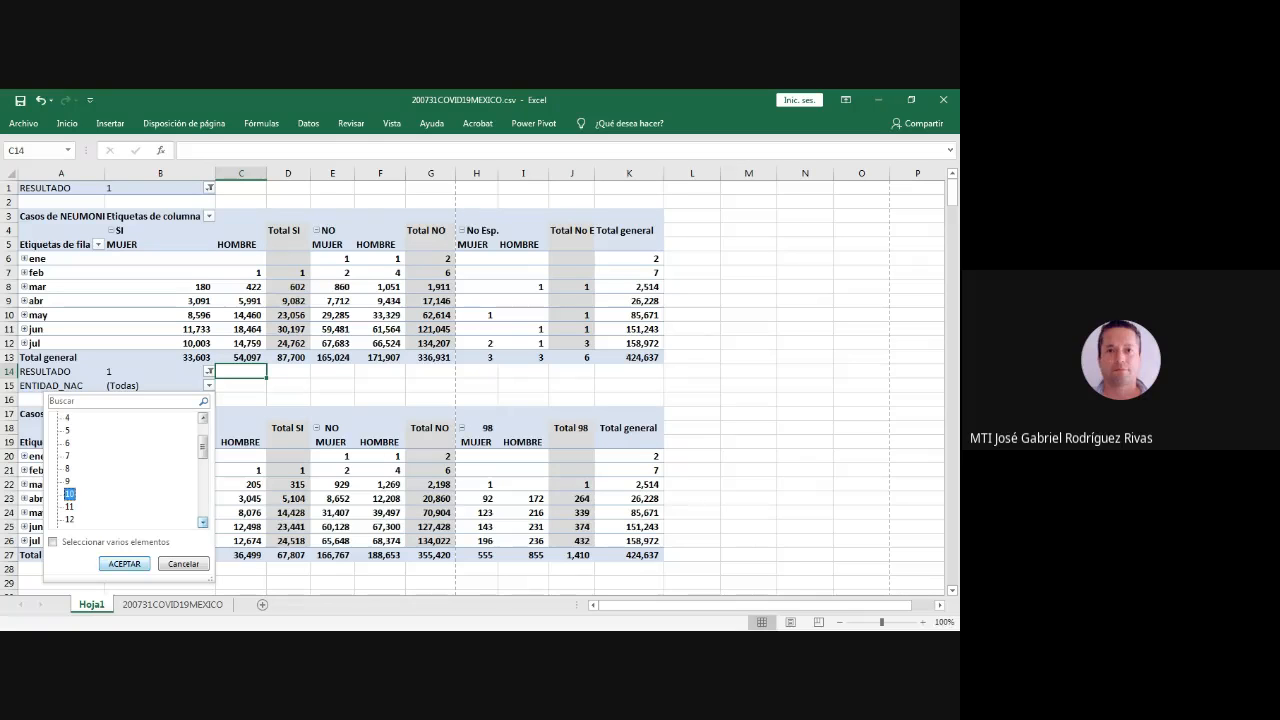
left_click(124, 563)
left_click(69, 494)
left_click(124, 564)
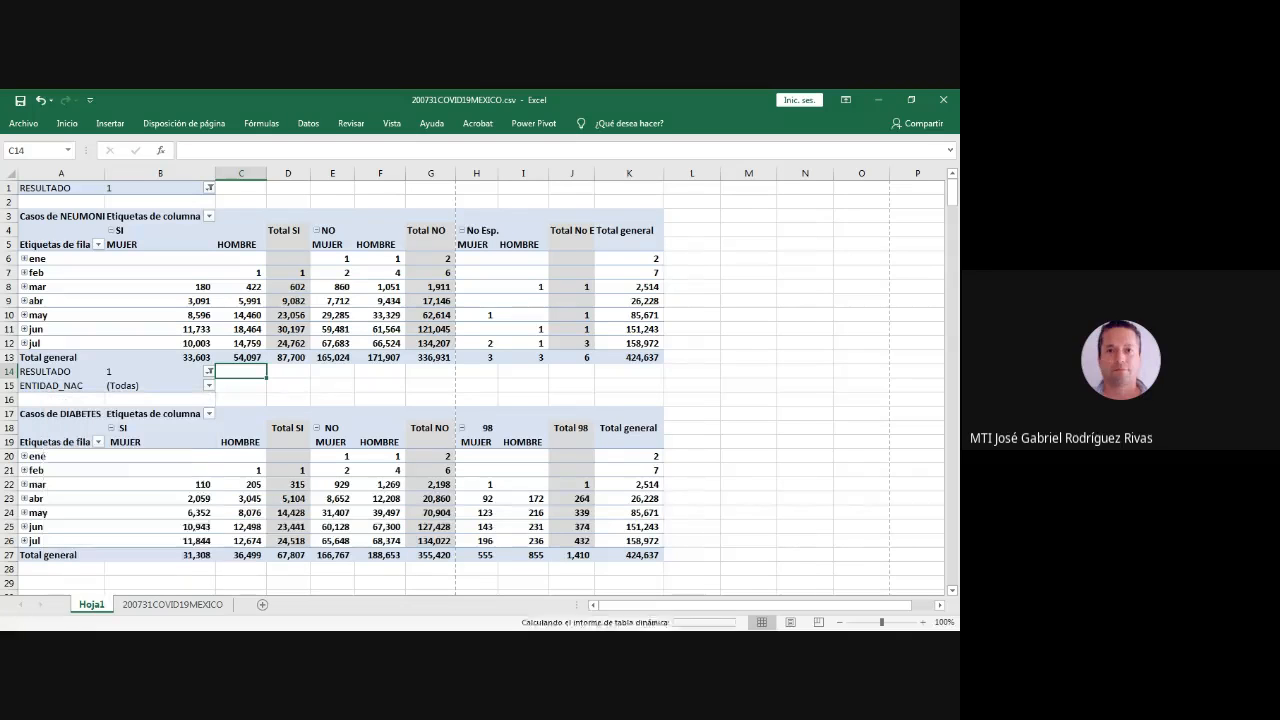
left_click(627, 527)
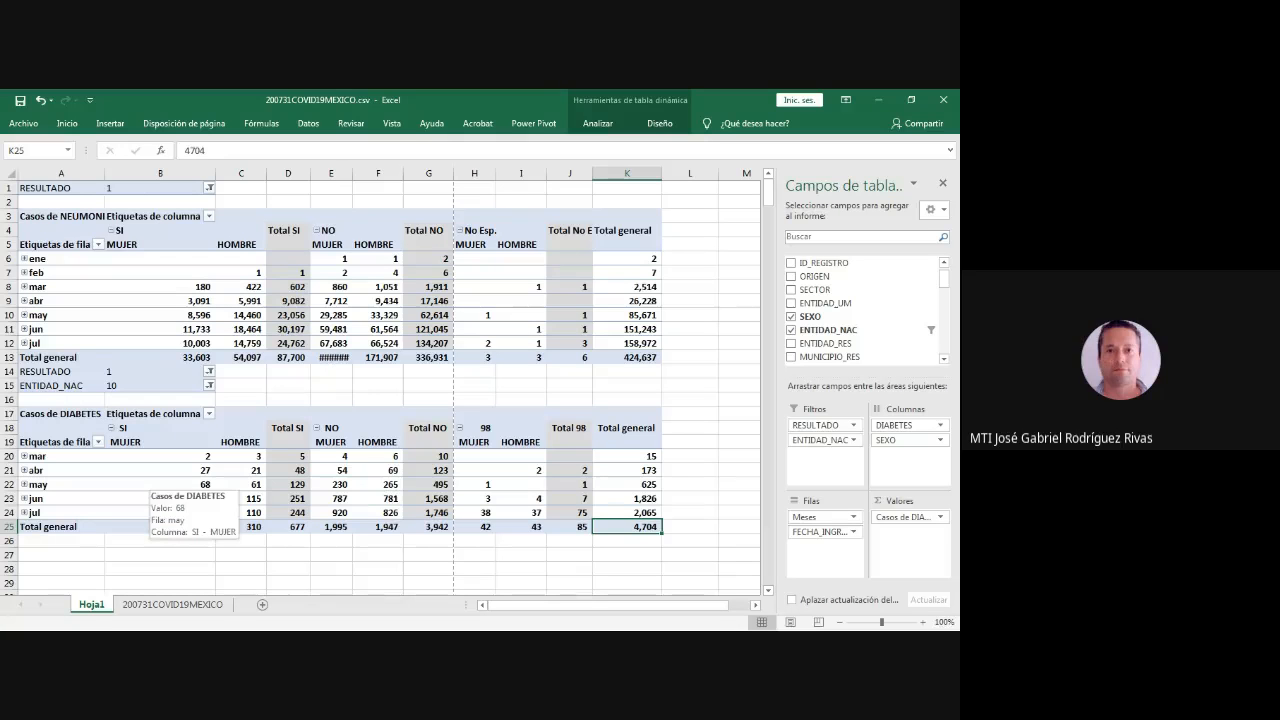
- Extract the source records behind the DIABETES table's April NO/MUJER count onto a new sheet, and return to Hoja1
left_click(209, 371)
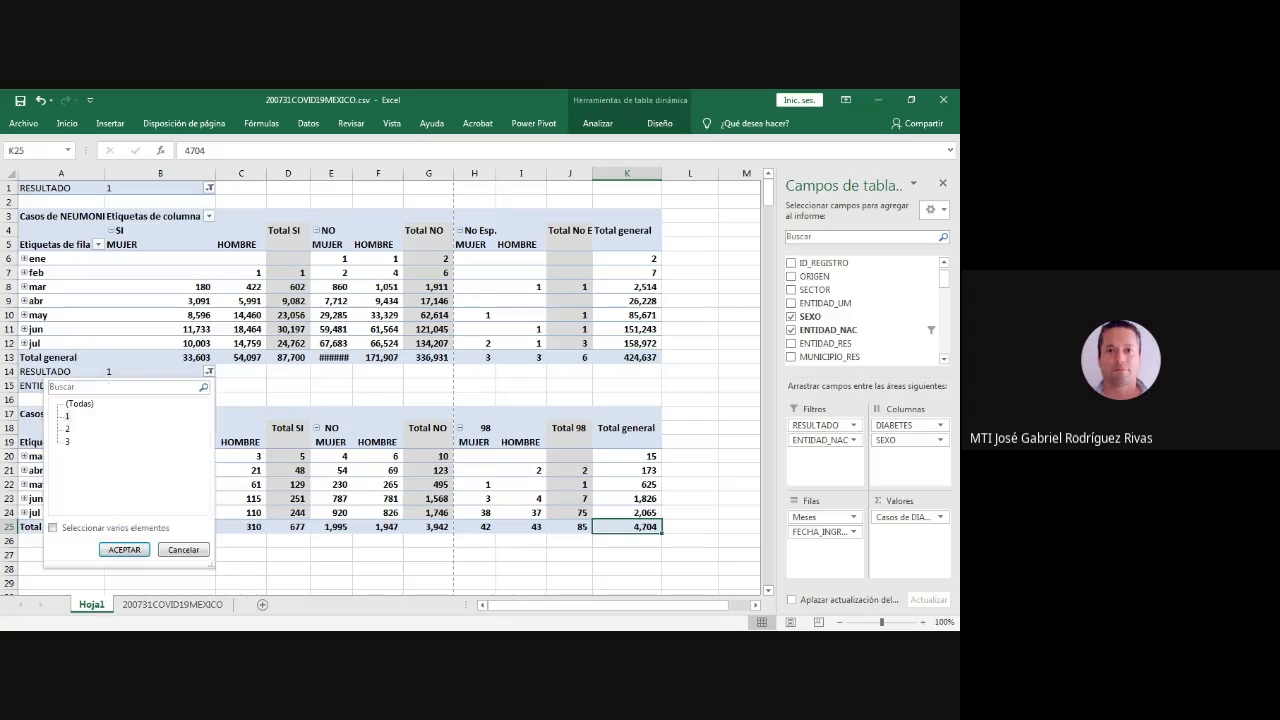
key("Escape")
double_click(331, 470)
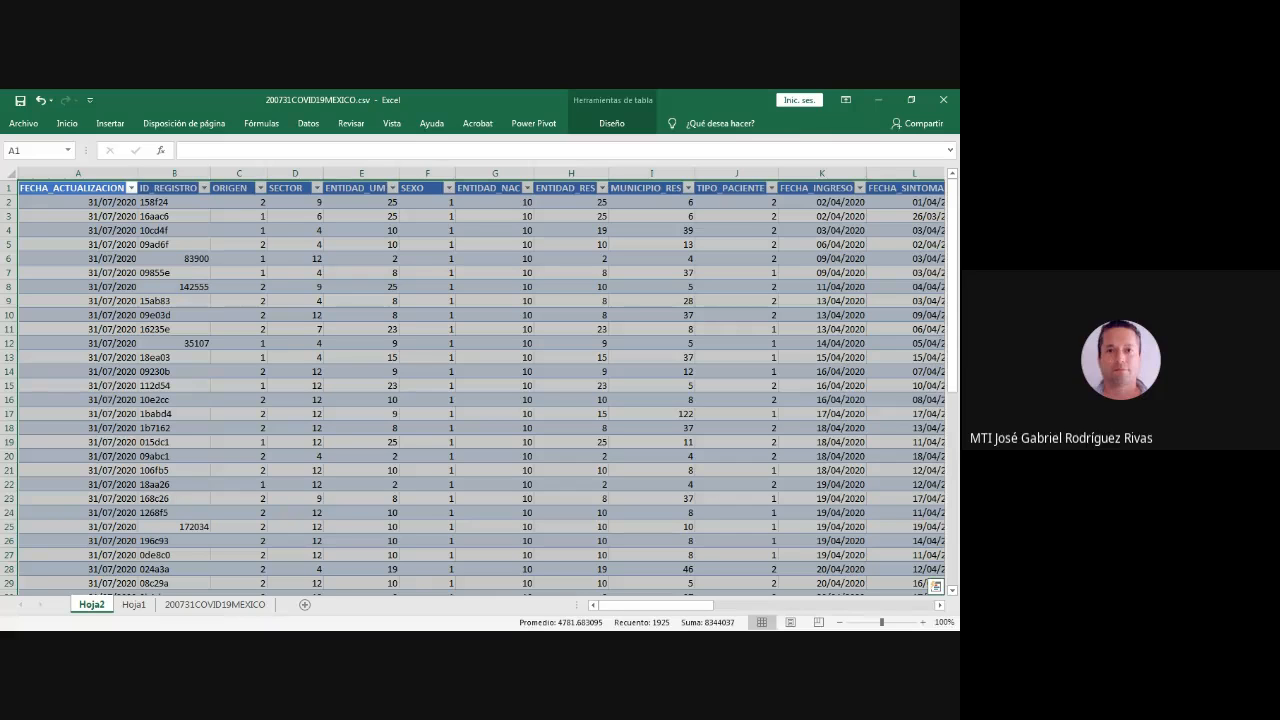
left_click(133, 604)
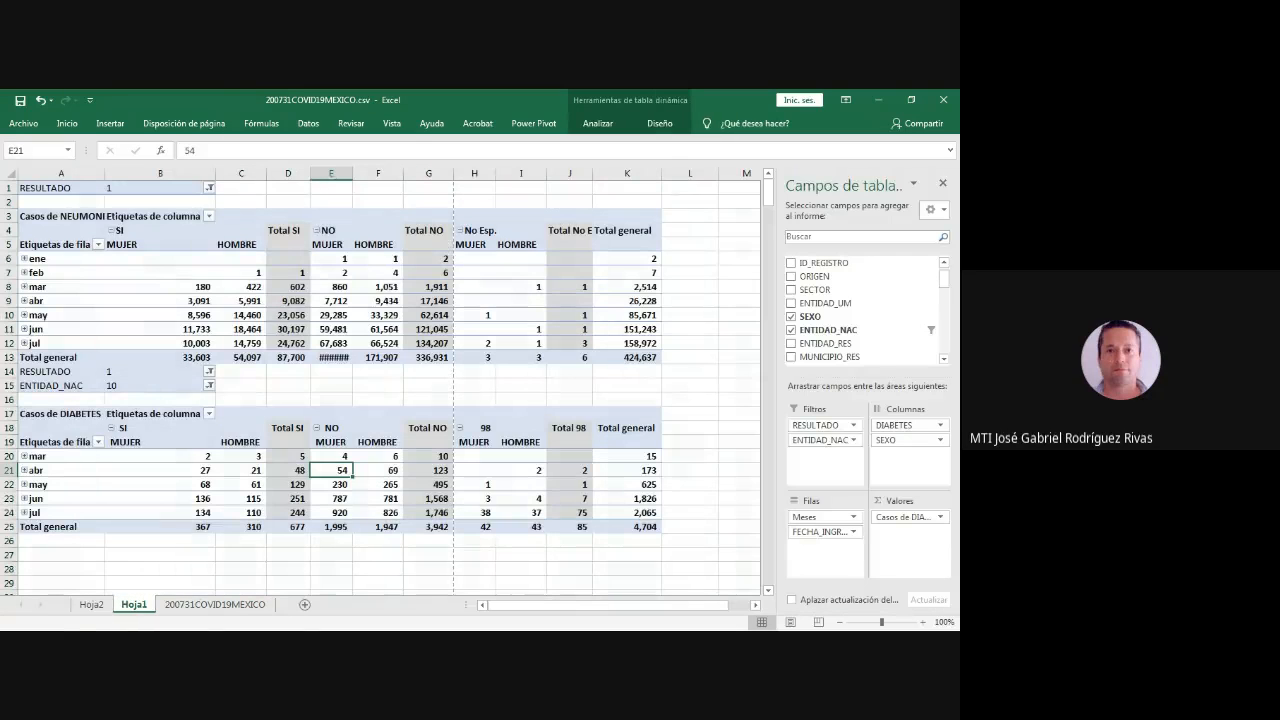
- Change the DIABETES pivot table's ENTIDAD_NAC filter to code 1 and widen column E slightly
left_click(160, 470)
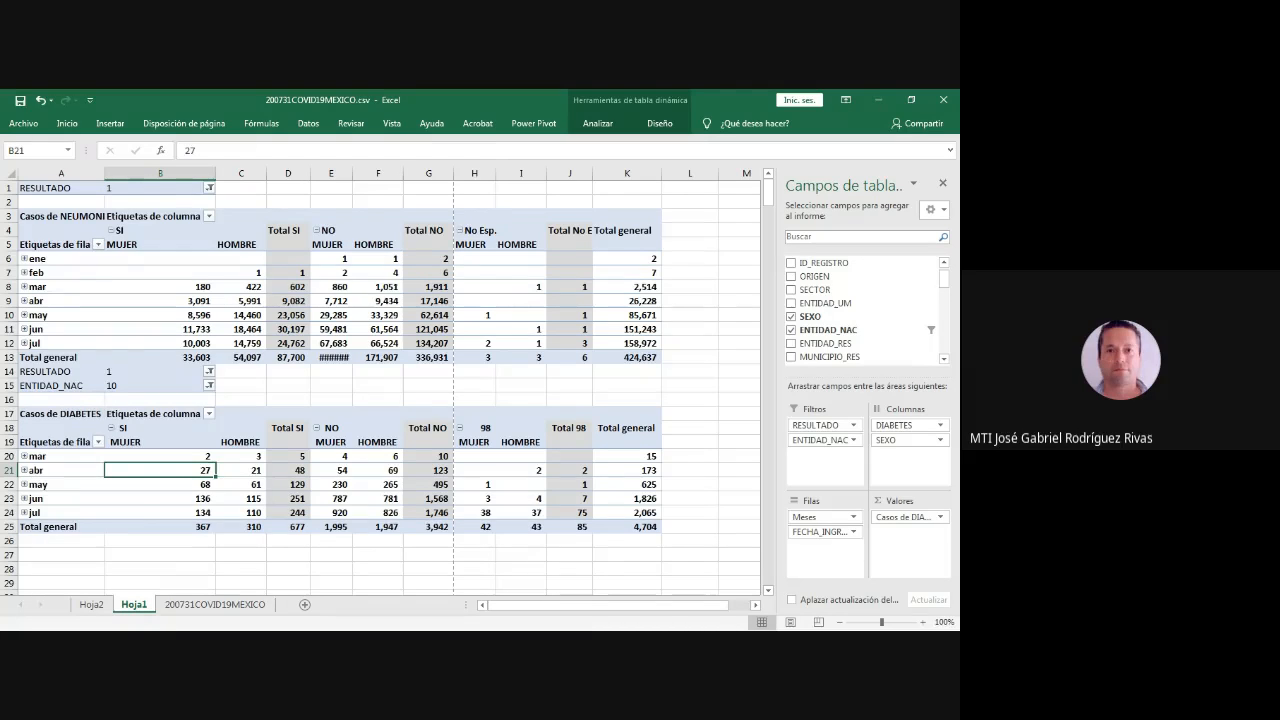
left_click(209, 371)
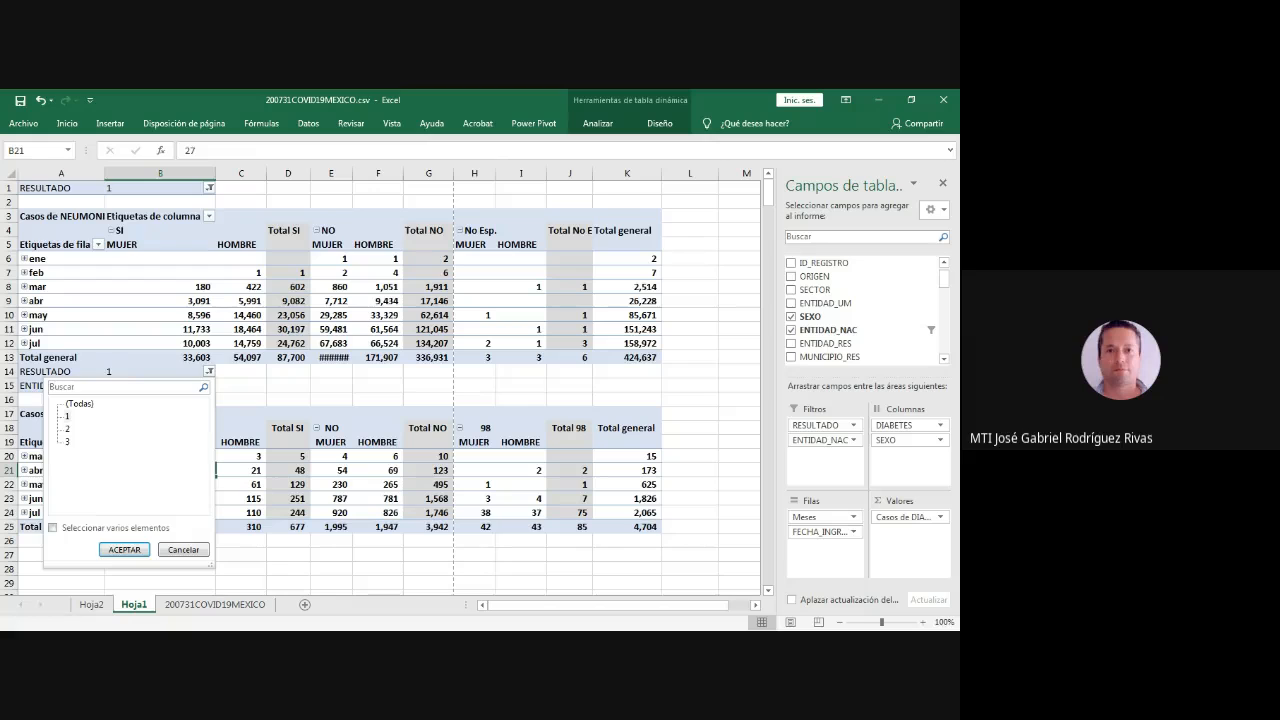
key("Escape")
left_click(209, 386)
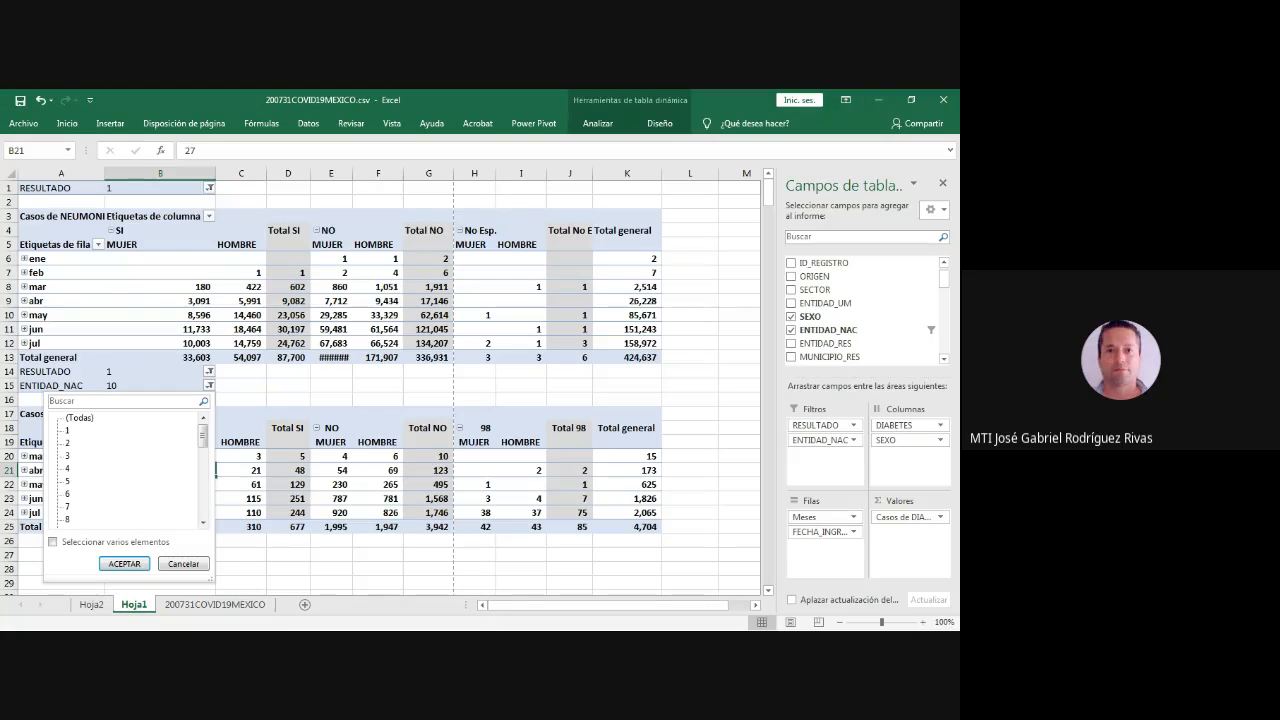
left_click(67, 430)
left_click(124, 564)
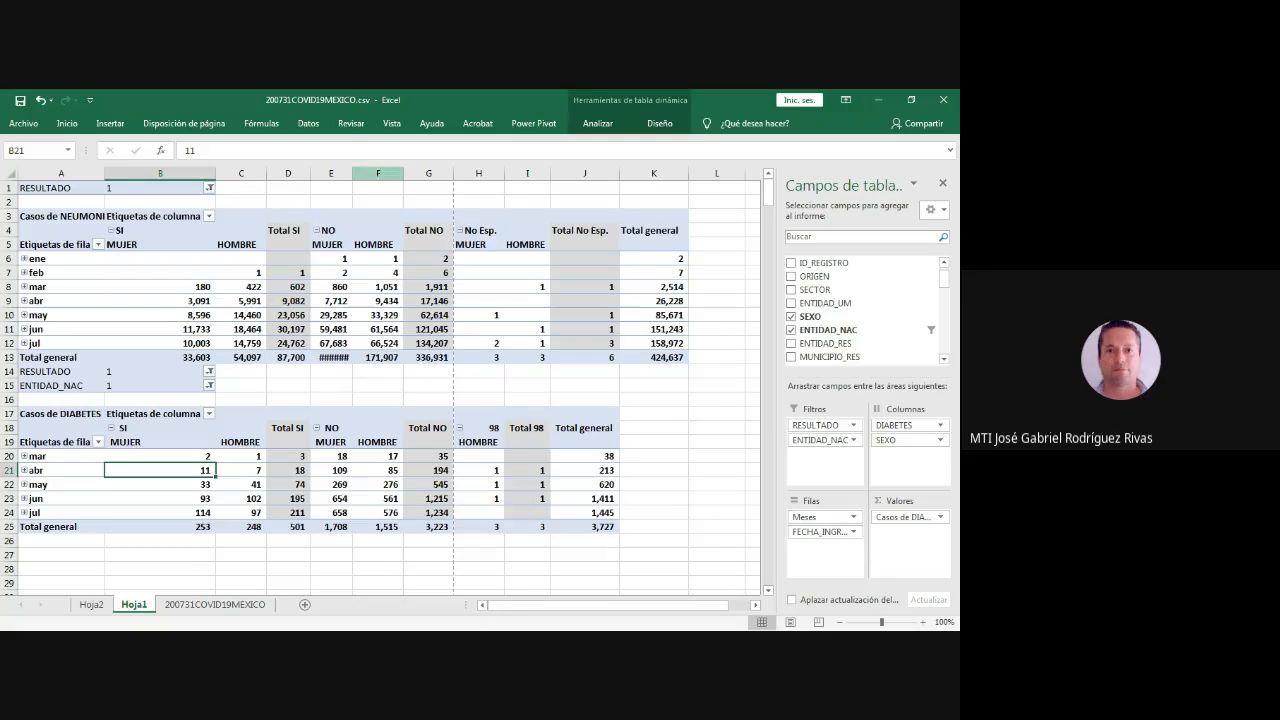
left_click_drag(352, 173, 365, 173)
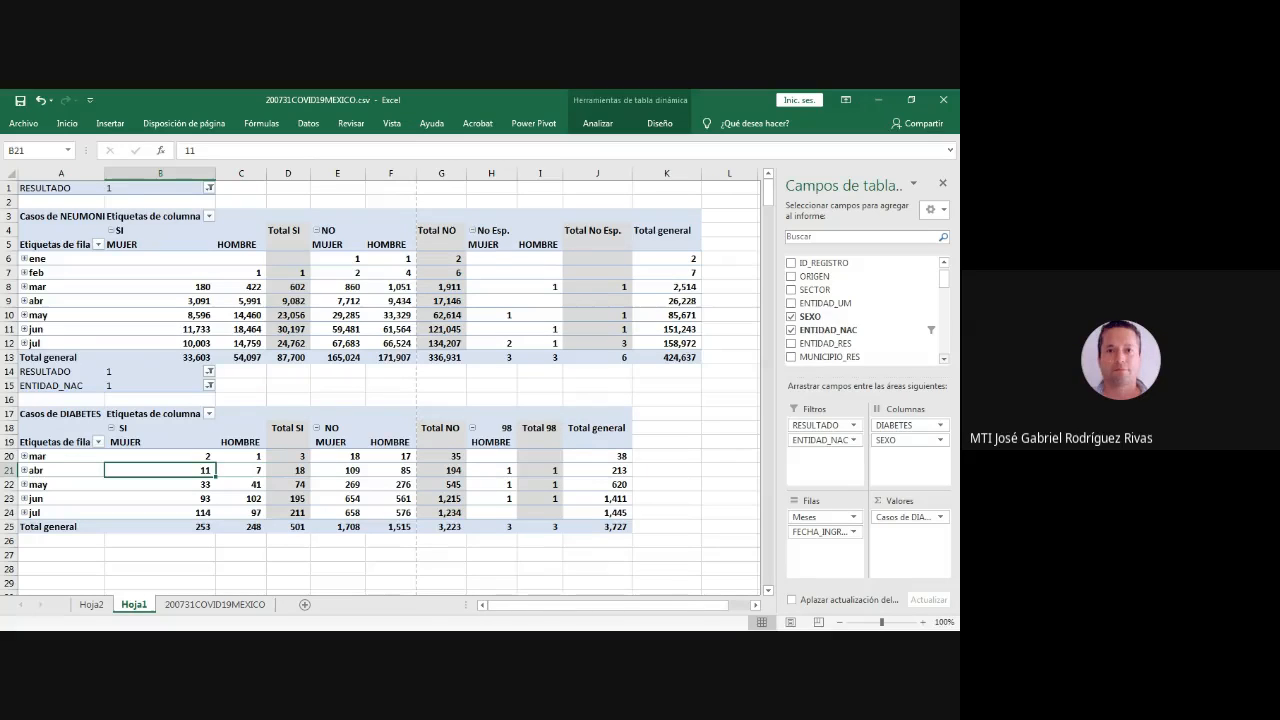
- Try to add the FECHA_DEF field as a third report filter to the DIABETES pivot table
scroll(865, 310, "down", 5)
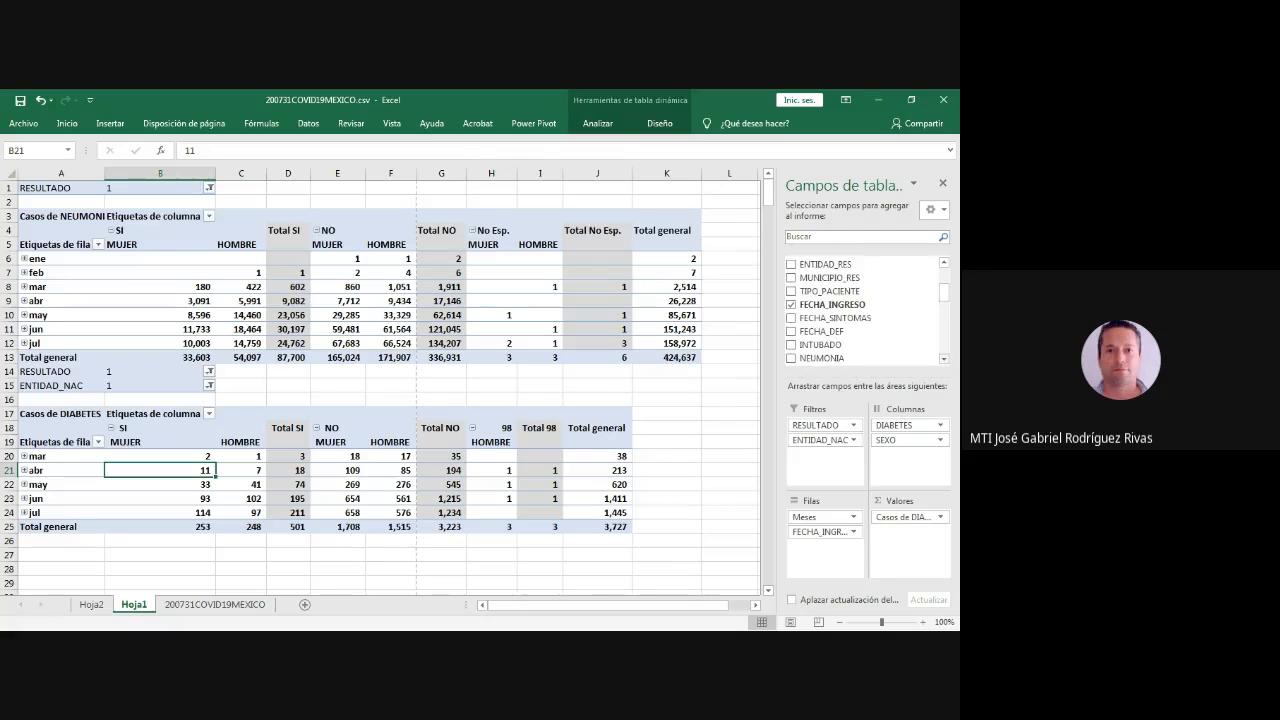
scroll(860, 320, "down", 1)
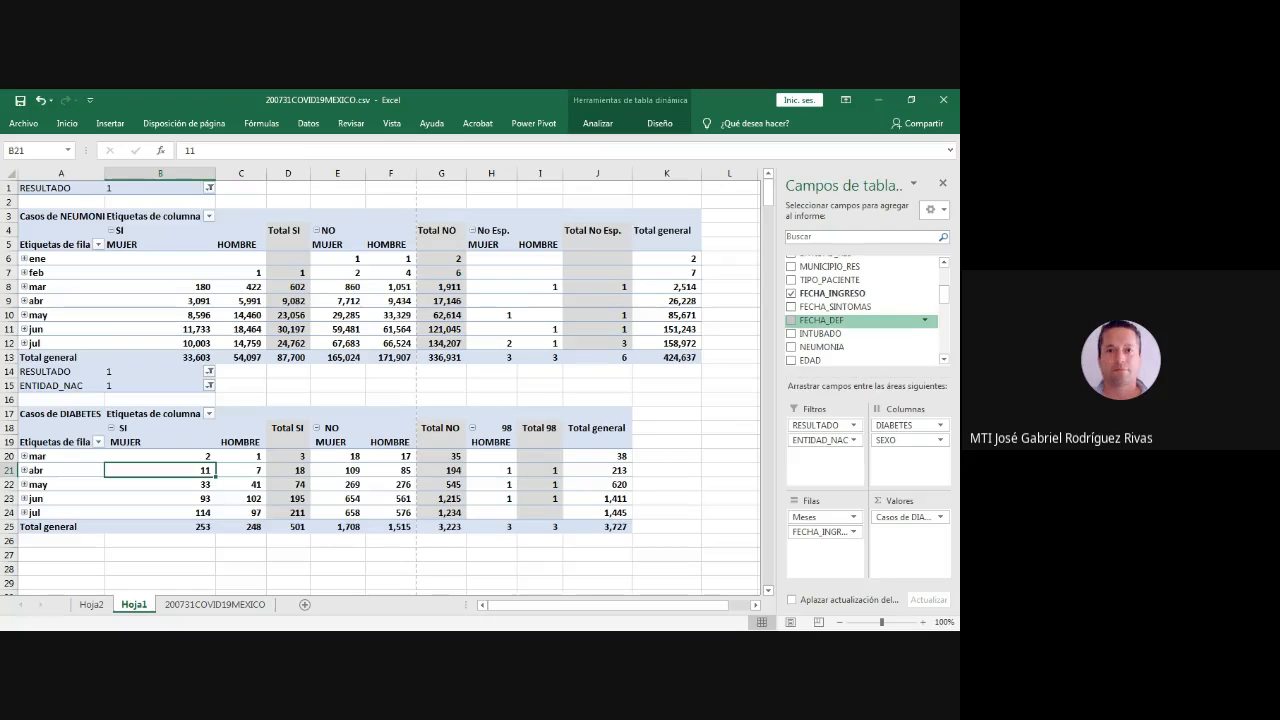
scroll(860, 320, "down", 1)
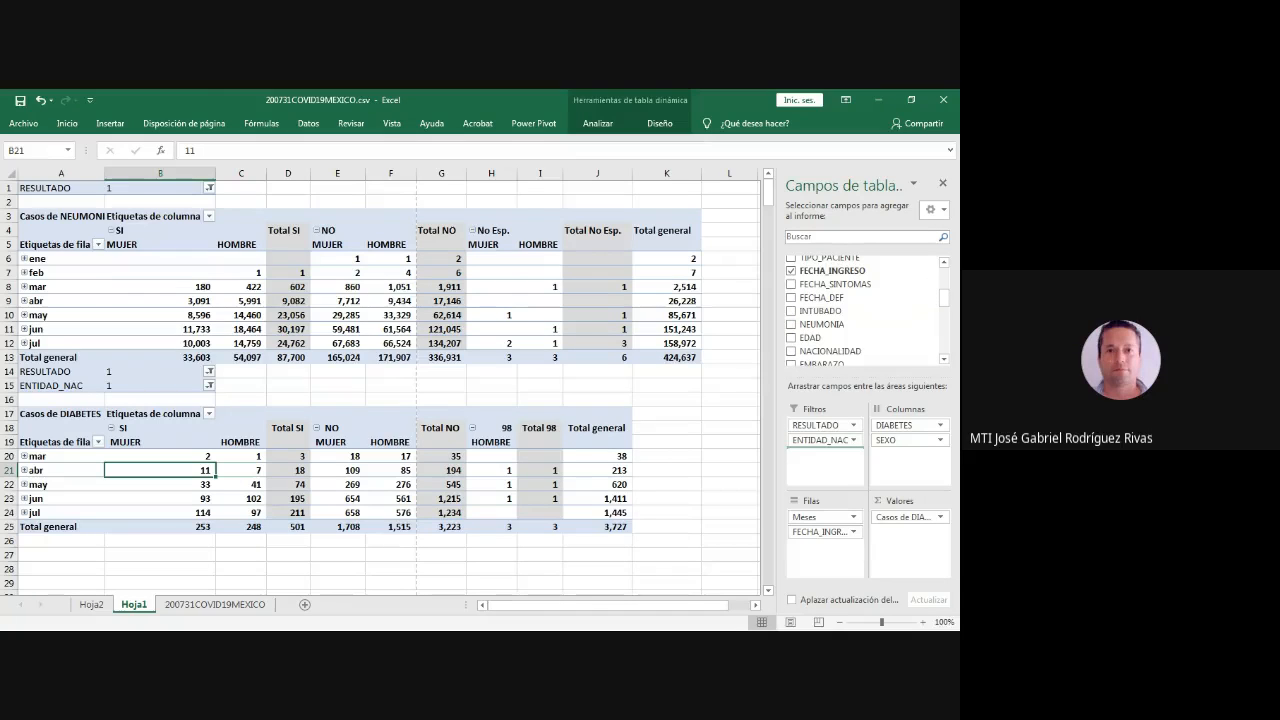
left_click_drag(825, 448, 825, 450)
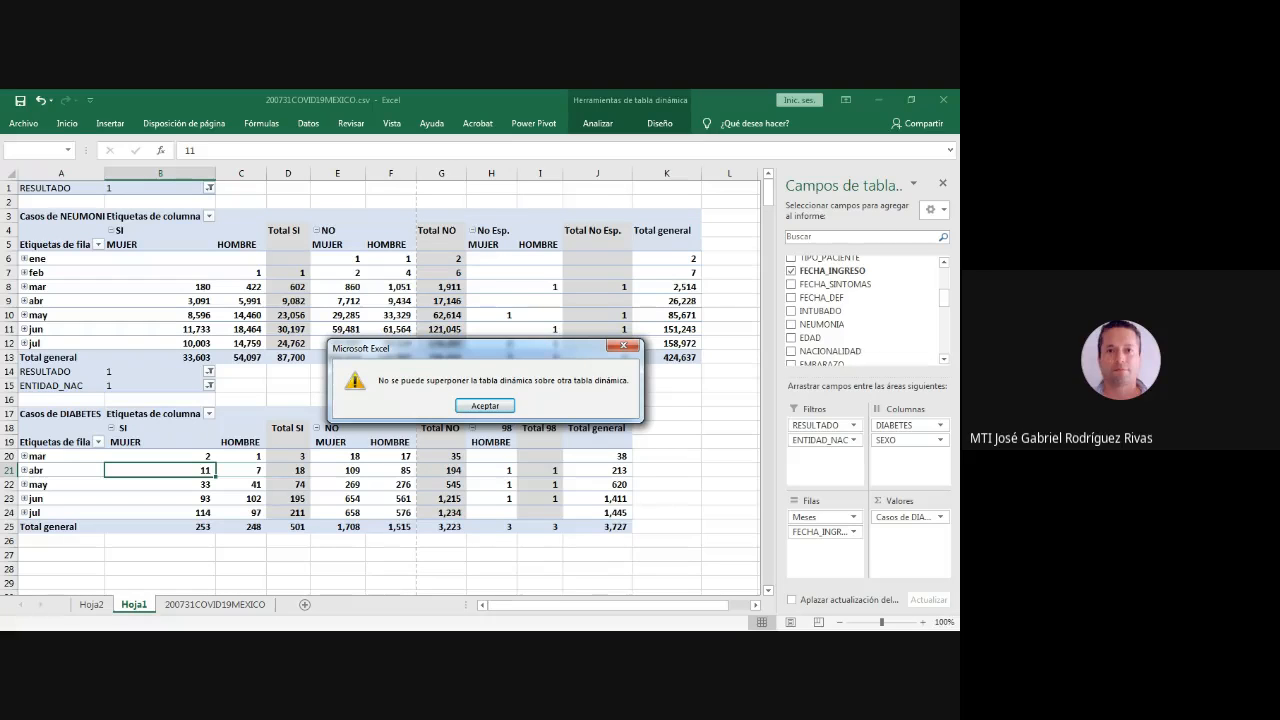
left_click(485, 406)
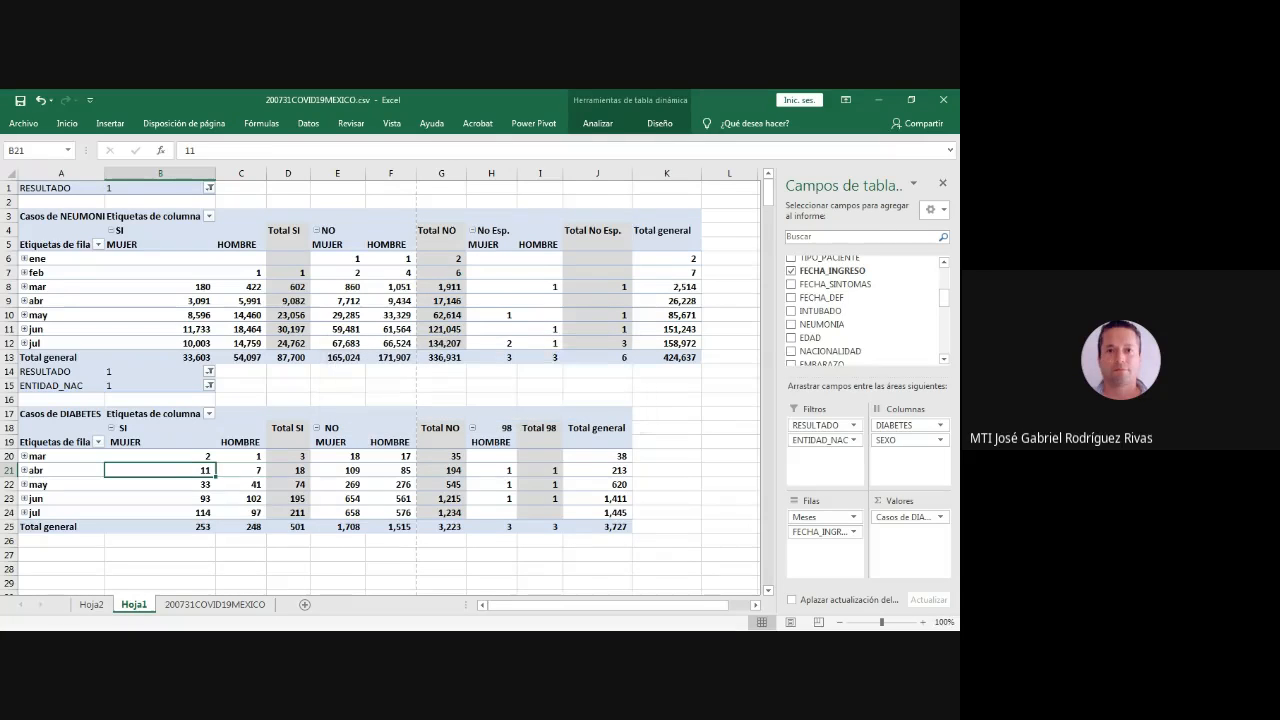
left_click(160, 414)
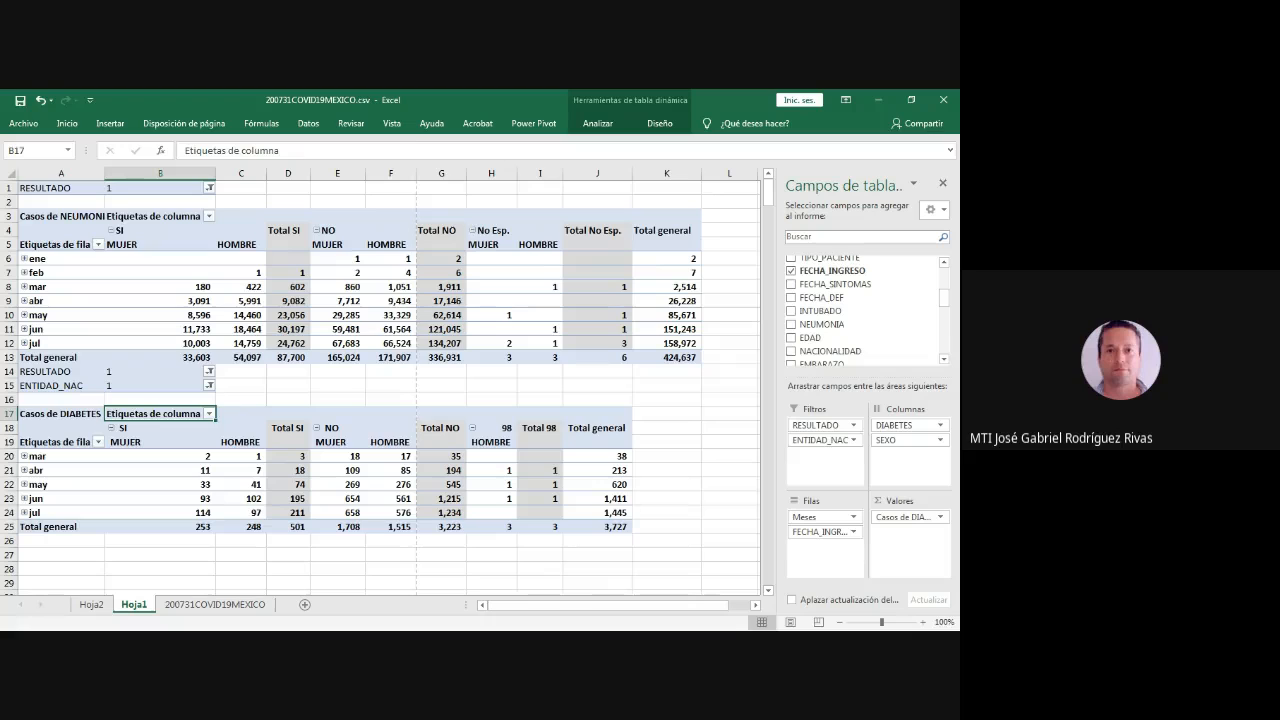
left_click(160, 470)
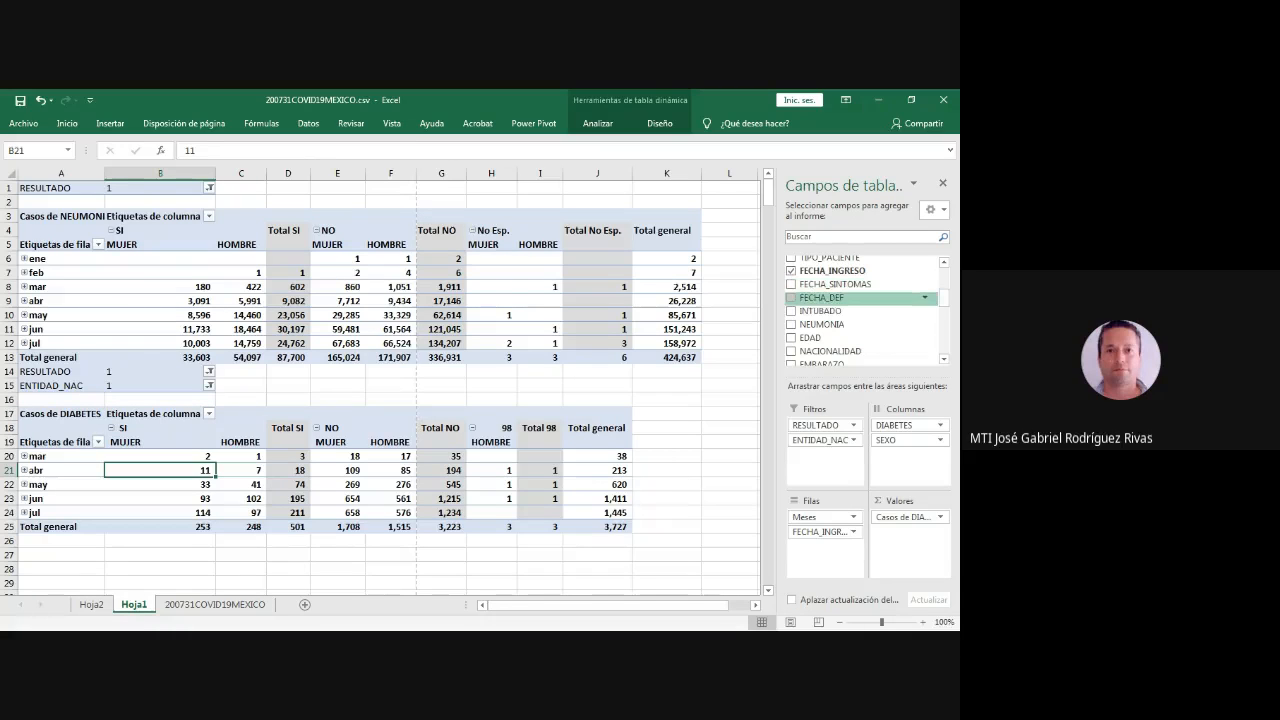
left_click_drag(822, 298, 825, 456)
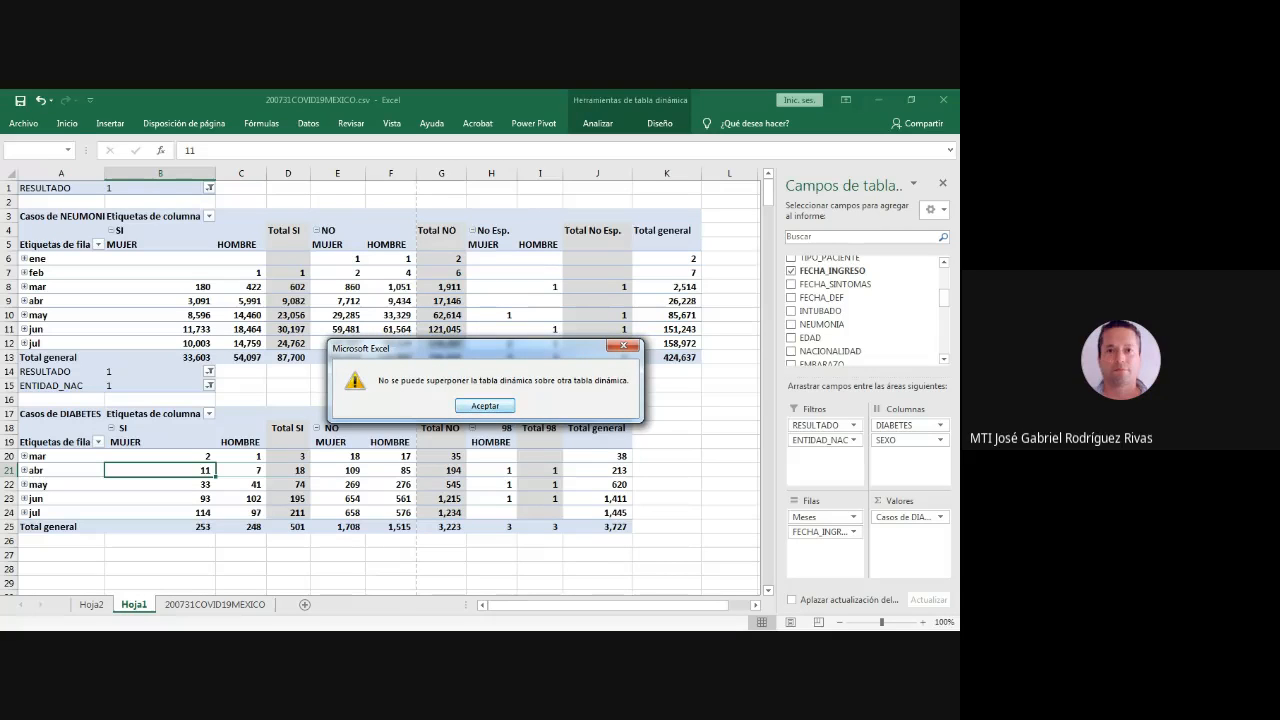
left_click(485, 405)
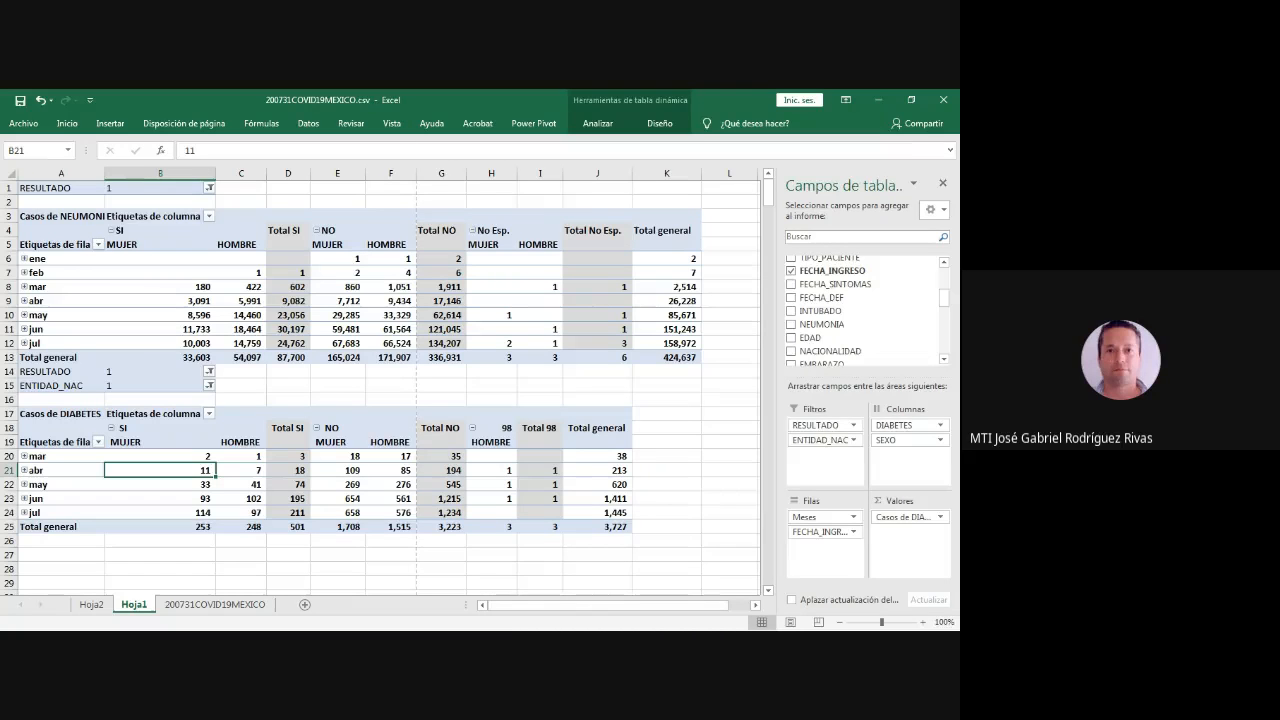
- Insert two whole rows at row 14 above the DIABETES filters, and add FECHA_DEF as that pivot table's third report filter
left_click(241, 385)
left_click(241, 371)
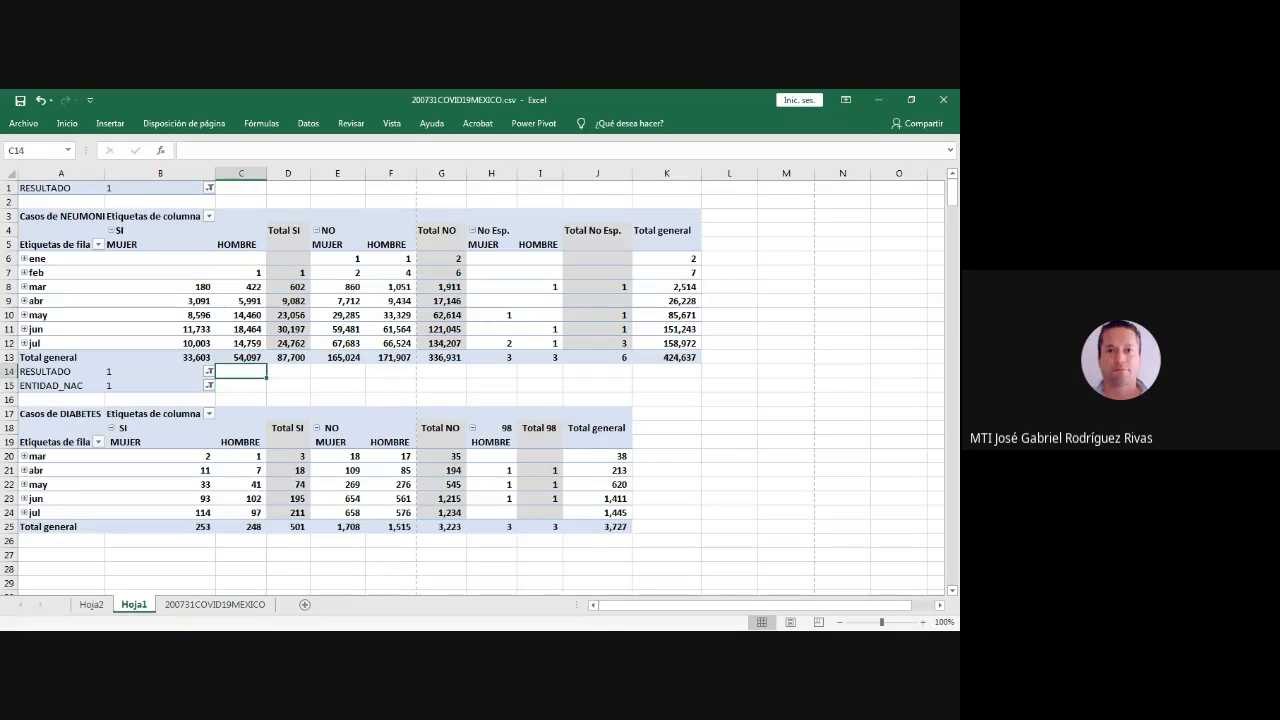
right_click(240, 372)
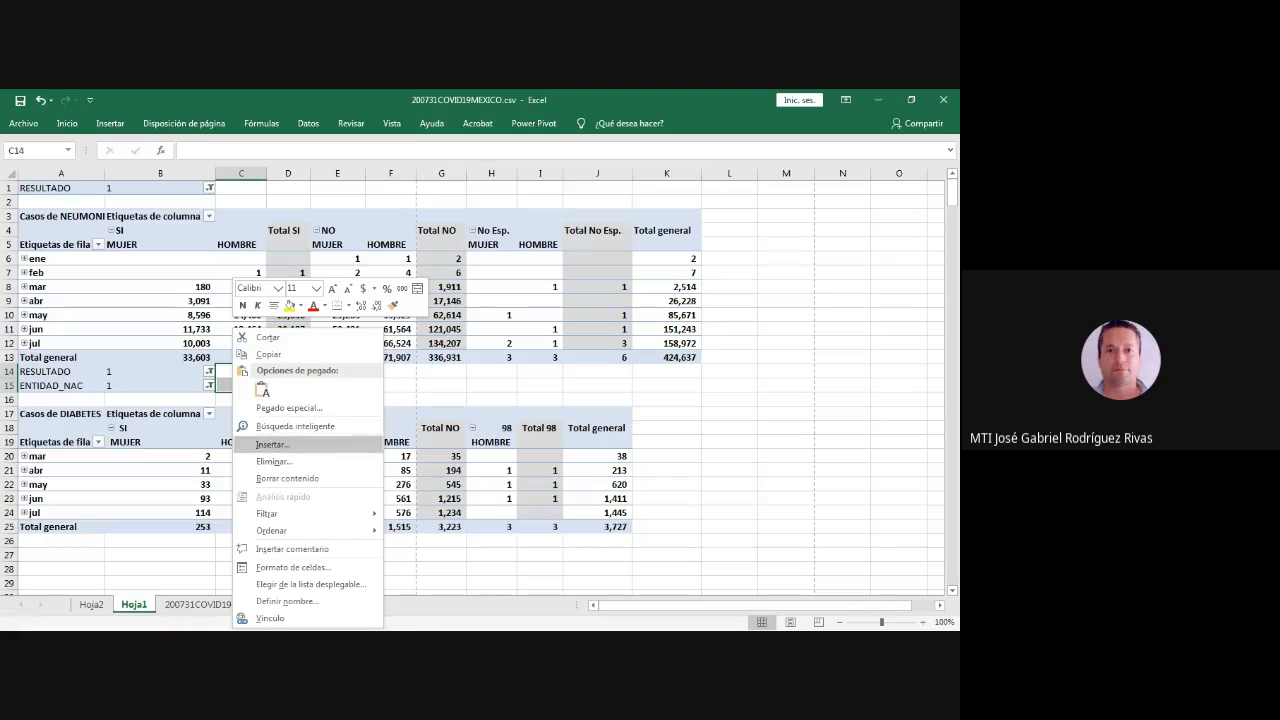
left_click(270, 444)
left_click(211, 444)
left_click(264, 483)
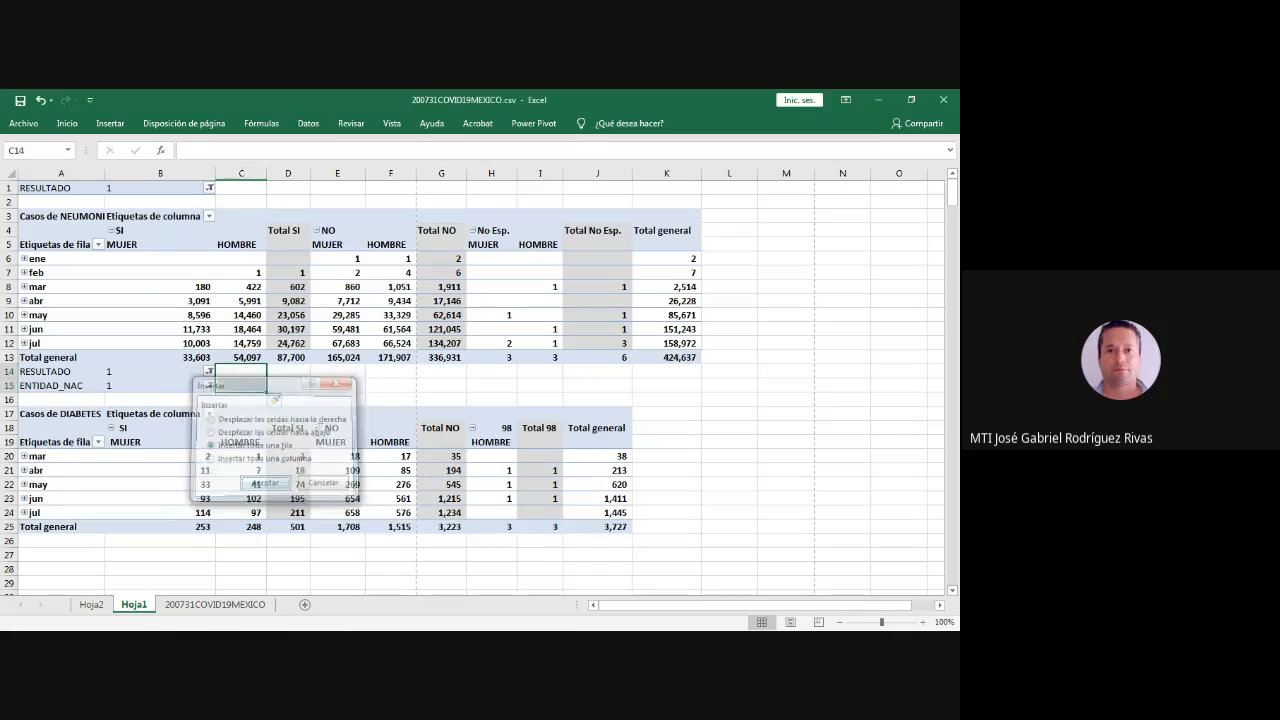
left_click(337, 385)
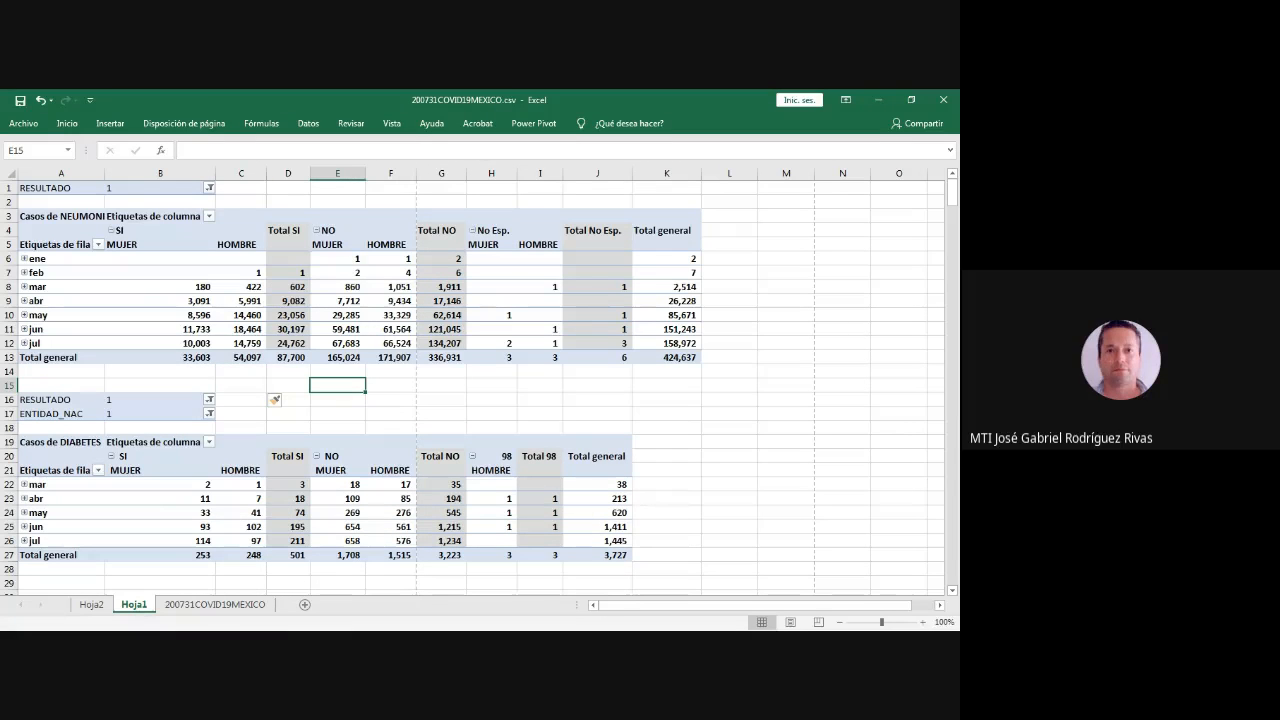
left_click(338, 485)
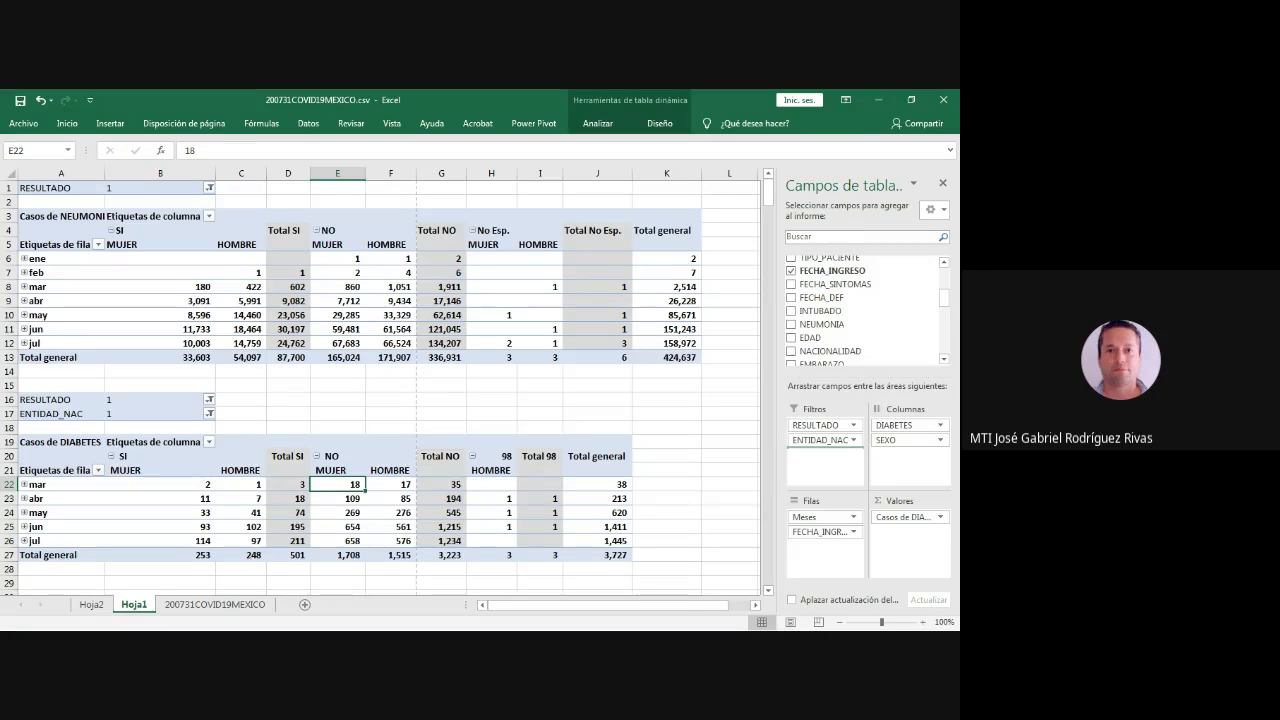
left_click_drag(822, 298, 825, 452)
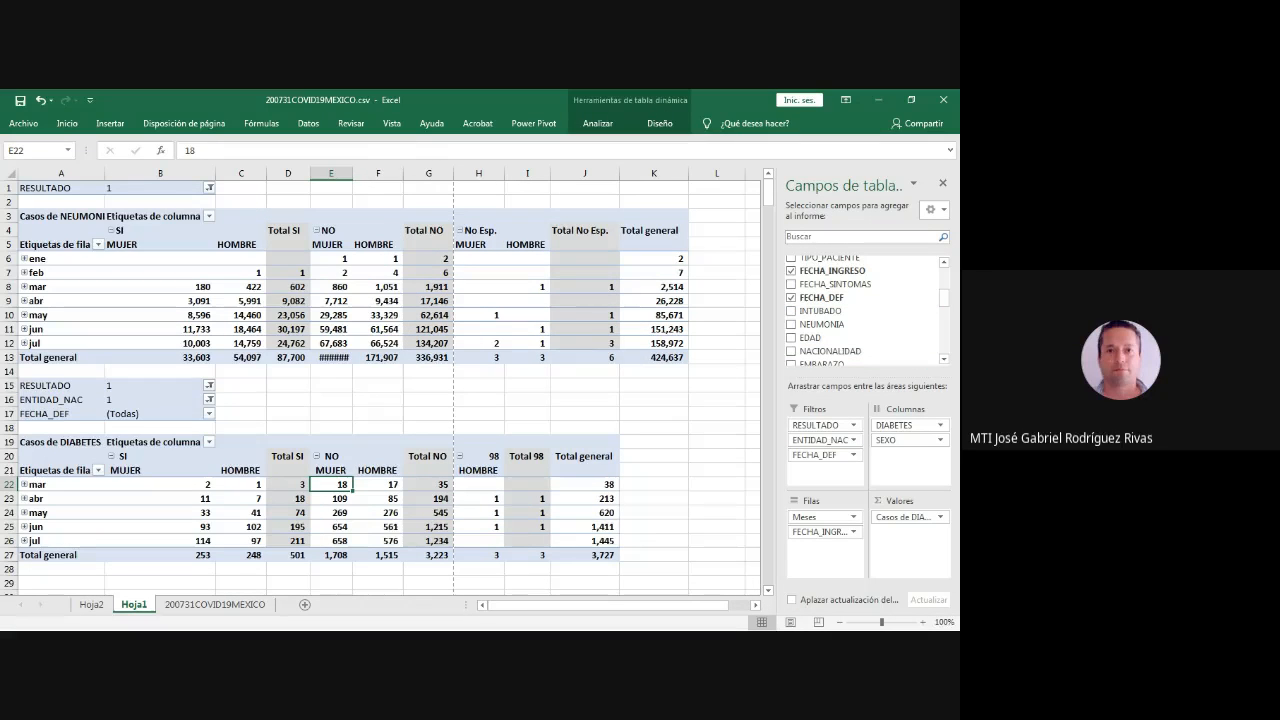
- Filter the DIABETES pivot table's FECHA_DEF field to include every date except 9999-99-99
left_click(209, 413)
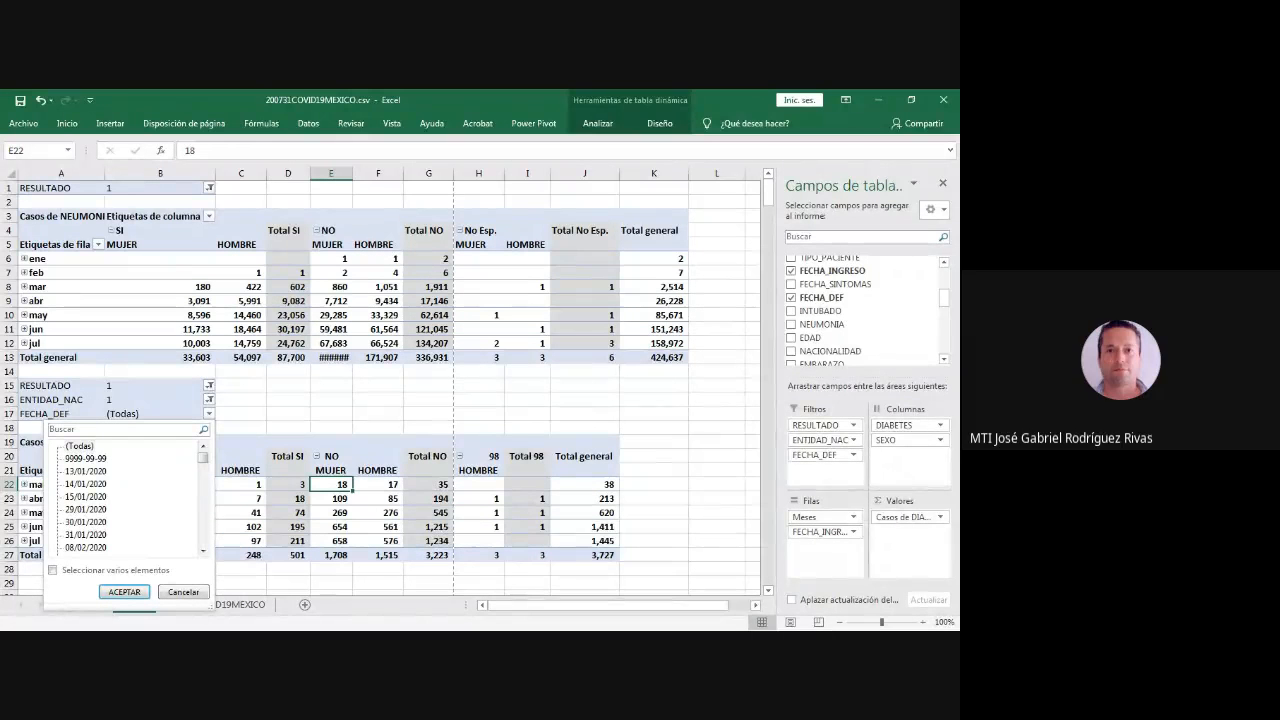
left_click(86, 459)
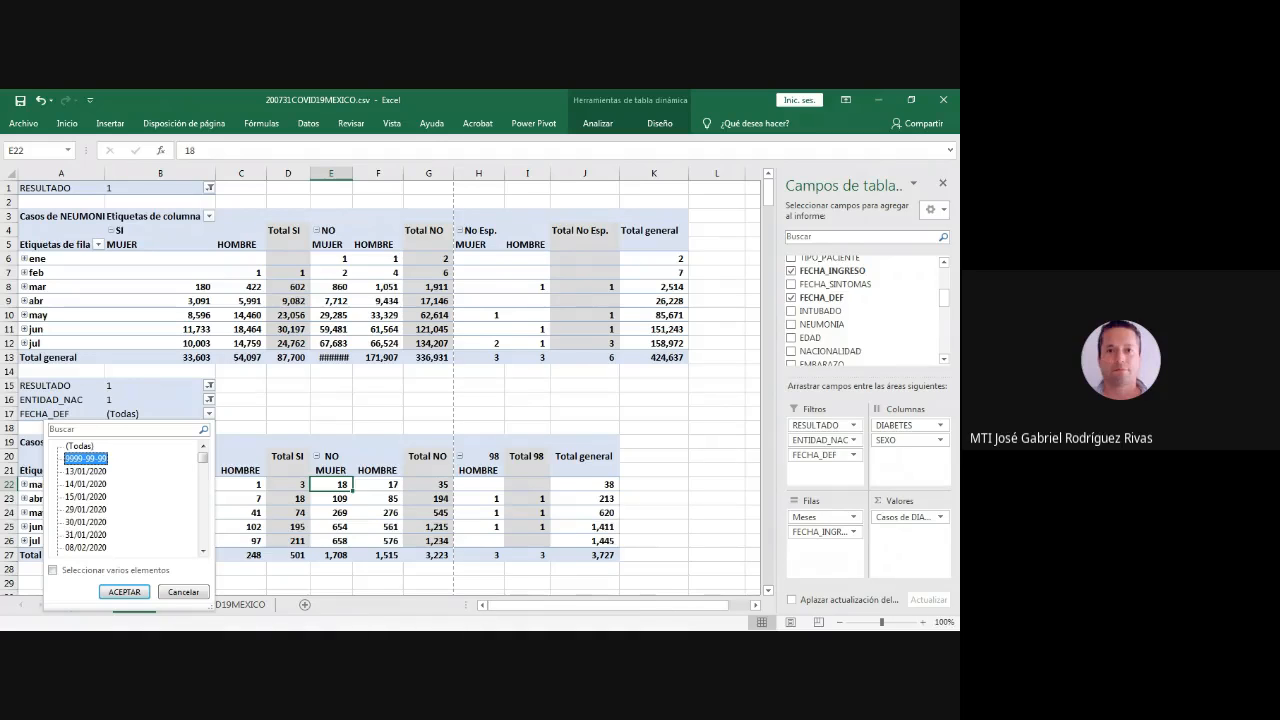
scroll(125, 495, "down", 10)
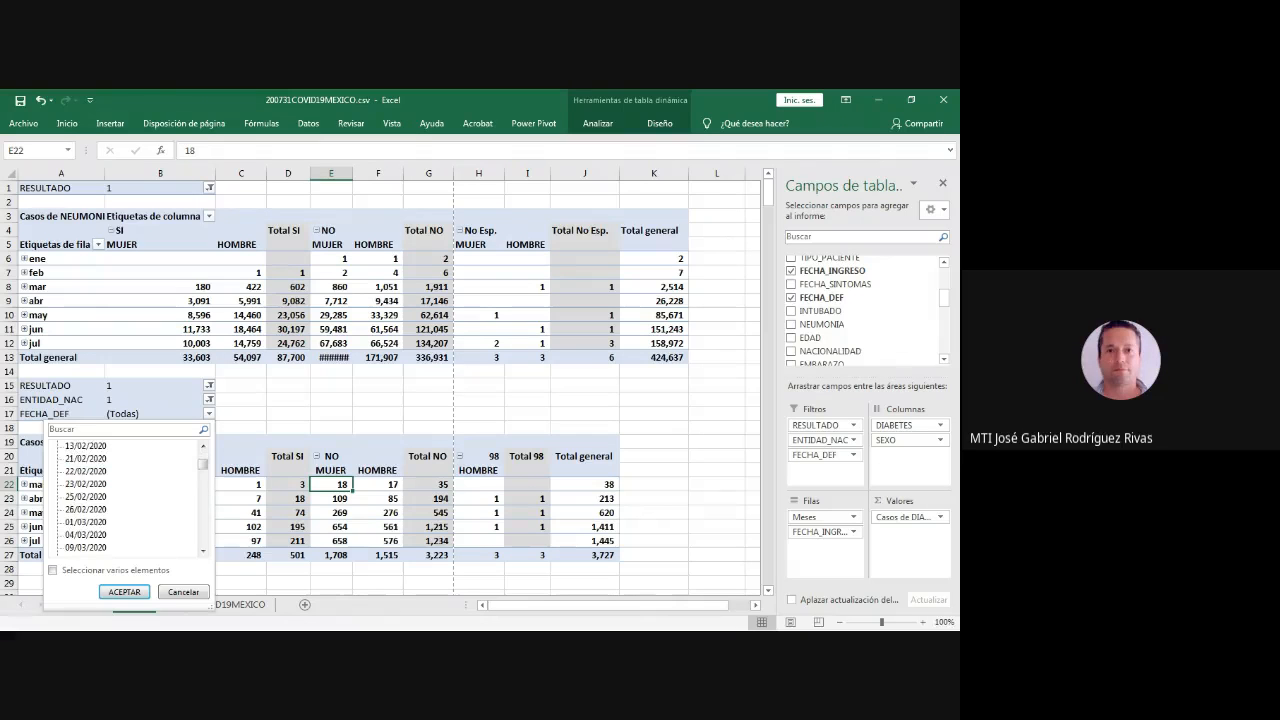
scroll(125, 495, "down", 20)
scroll(125, 495, "up", 20)
scroll(125, 495, "up", 15)
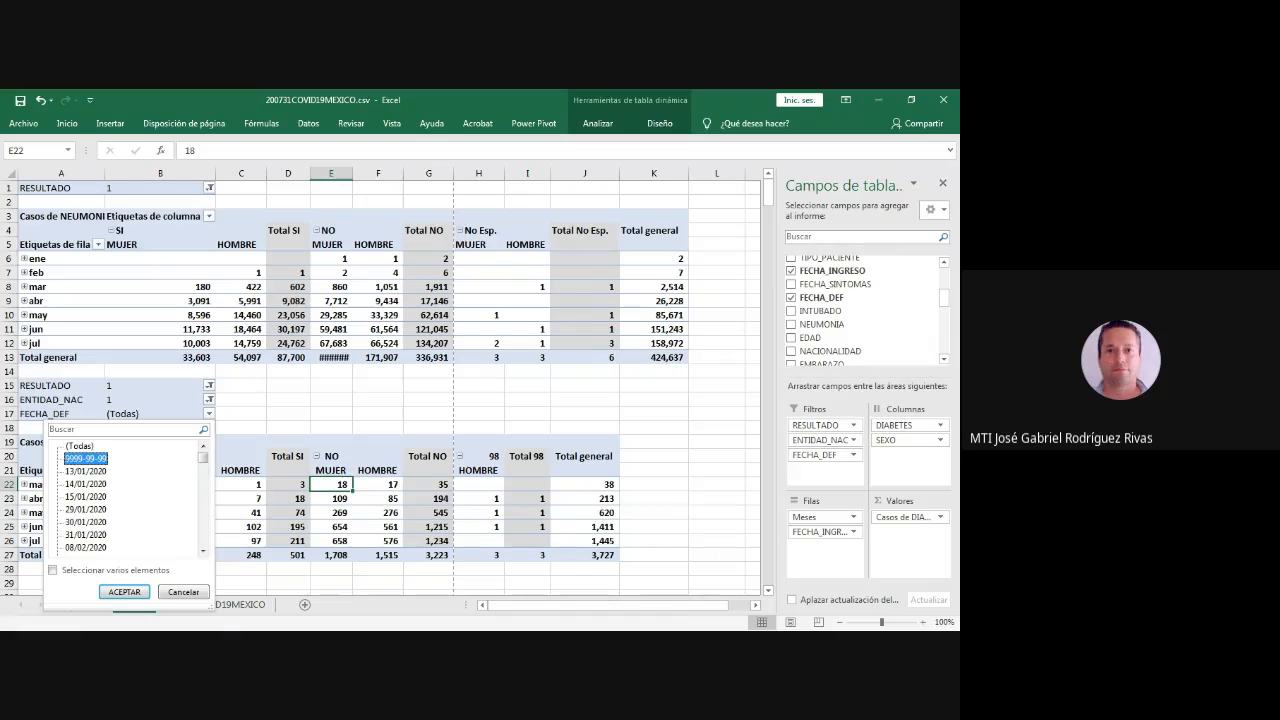
left_click(53, 570)
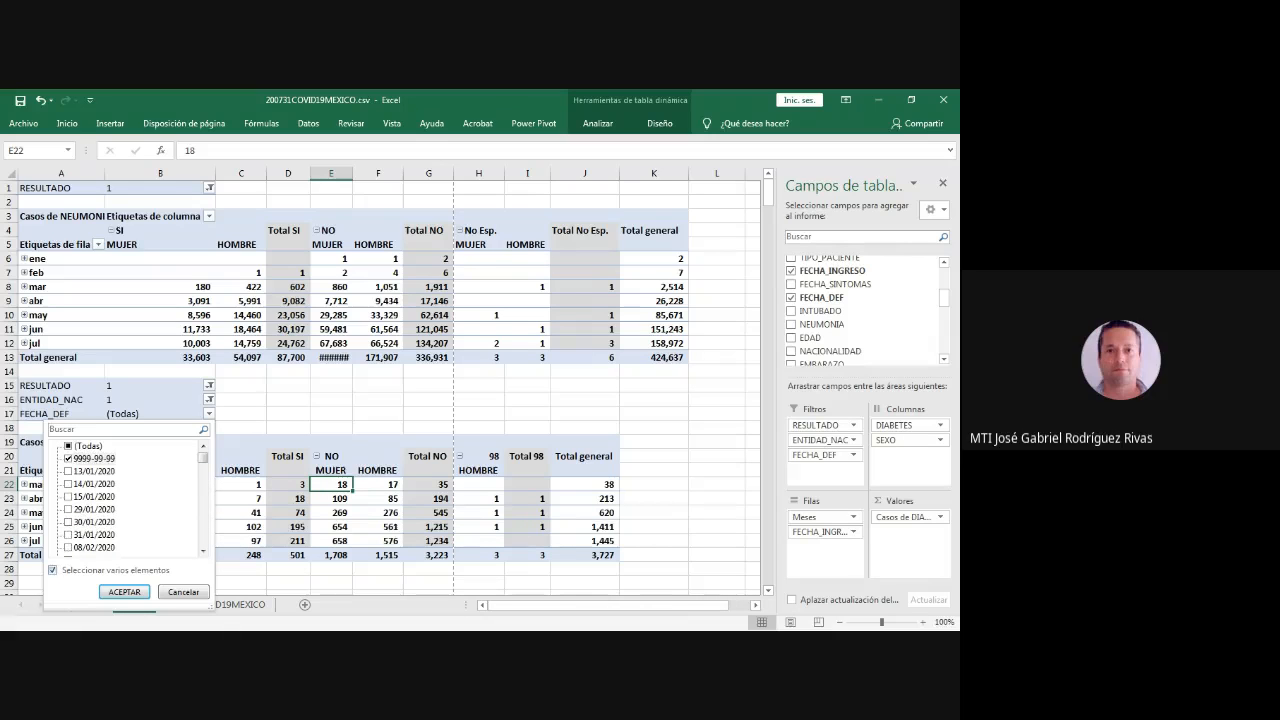
left_click(68, 459)
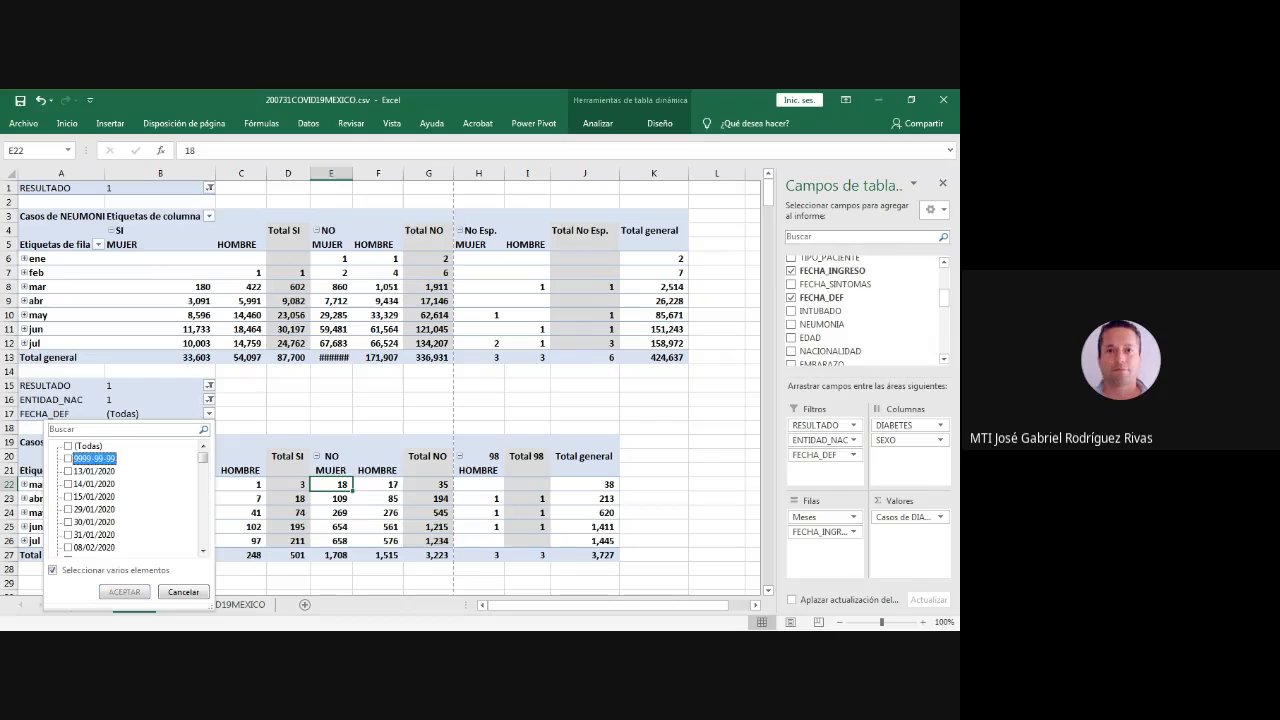
left_click(68, 471)
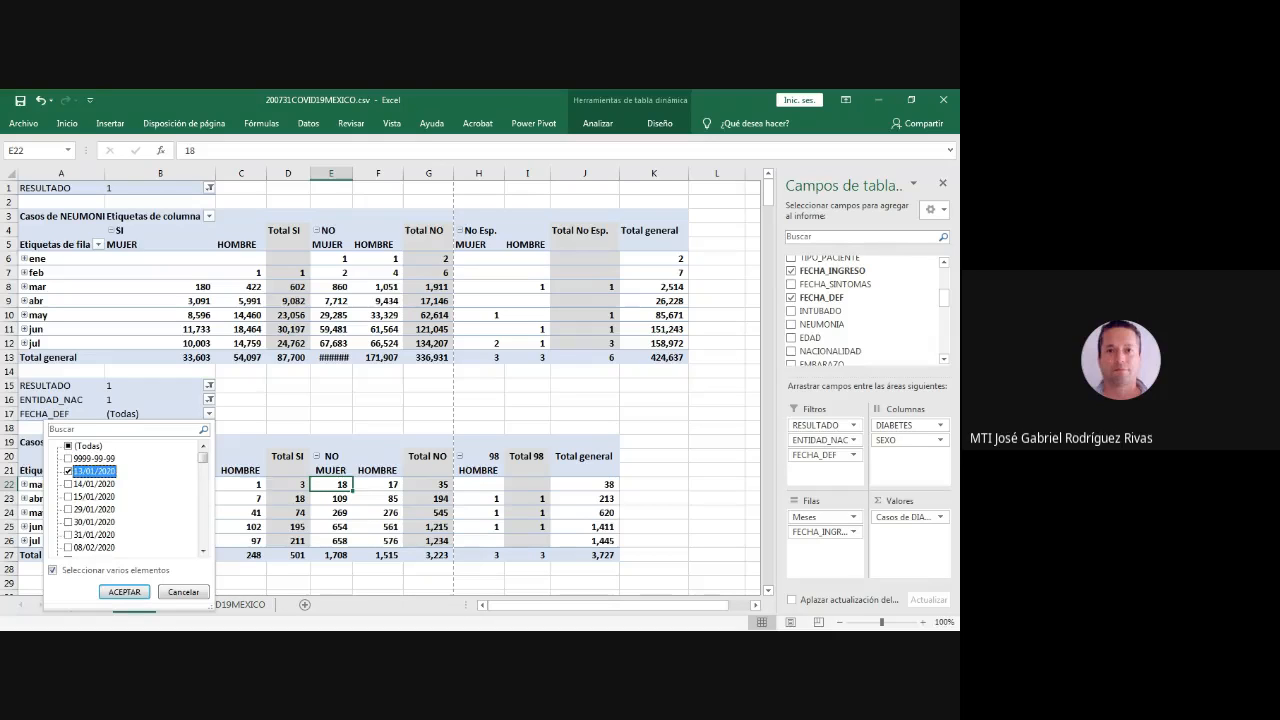
left_click(68, 446)
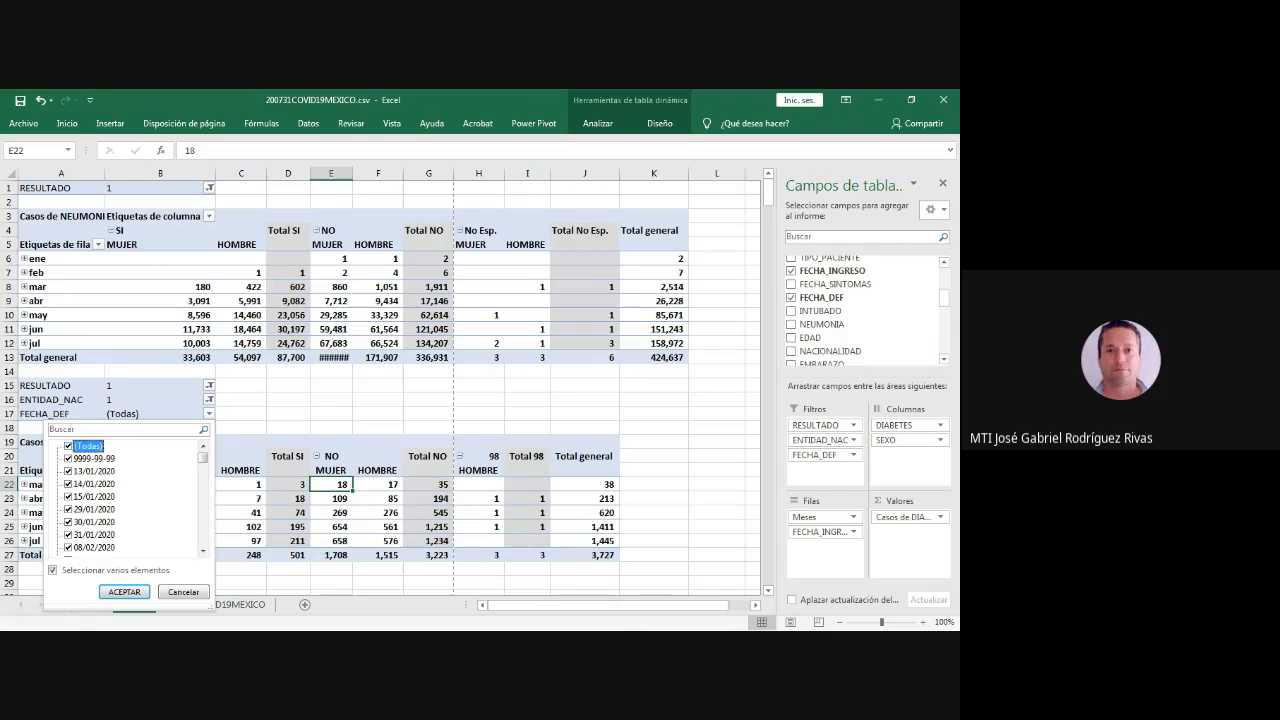
left_click(68, 459)
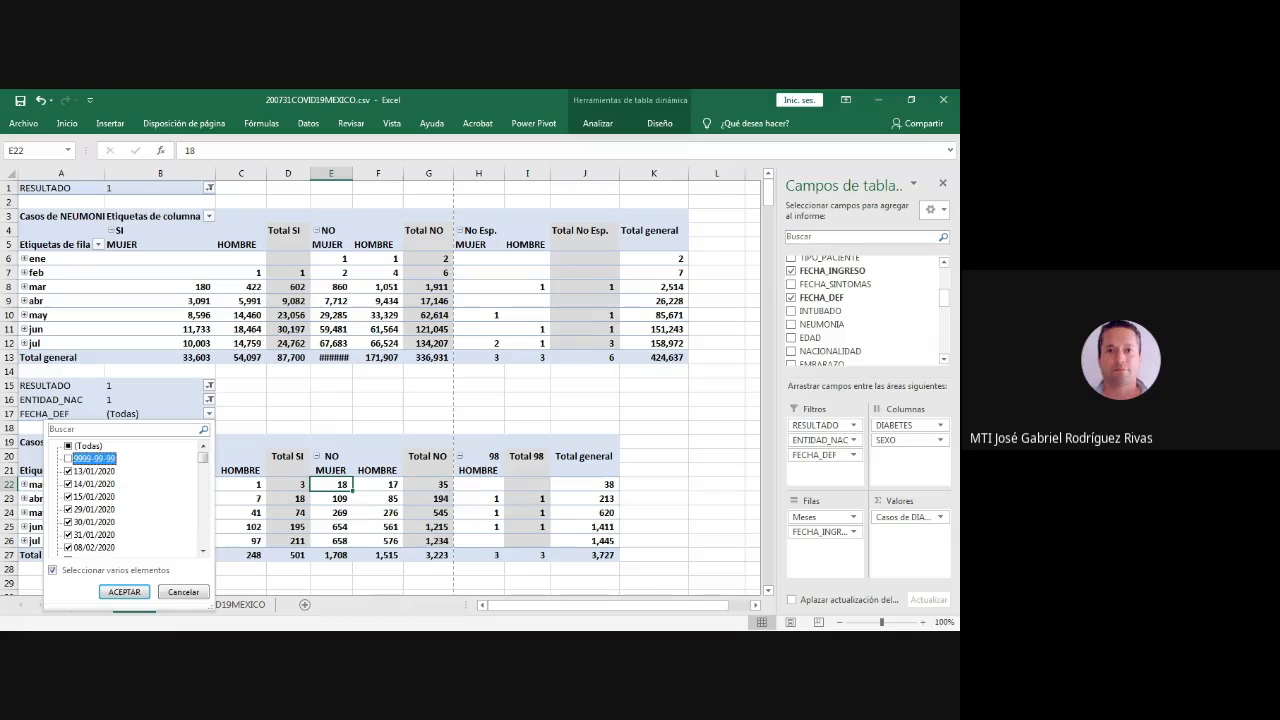
left_click(124, 591)
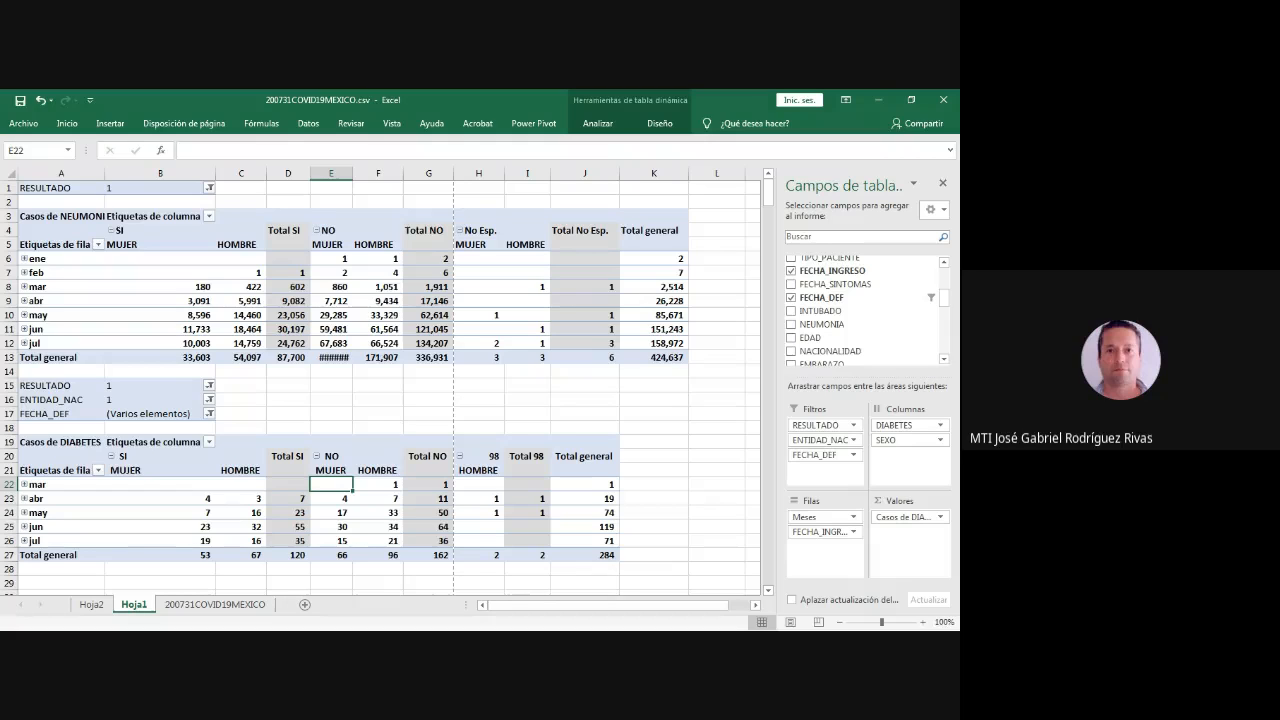
- Autofit column E and change the DIABETES pivot table's ENTIDAD_NAC filter to code 10
double_click(353, 173)
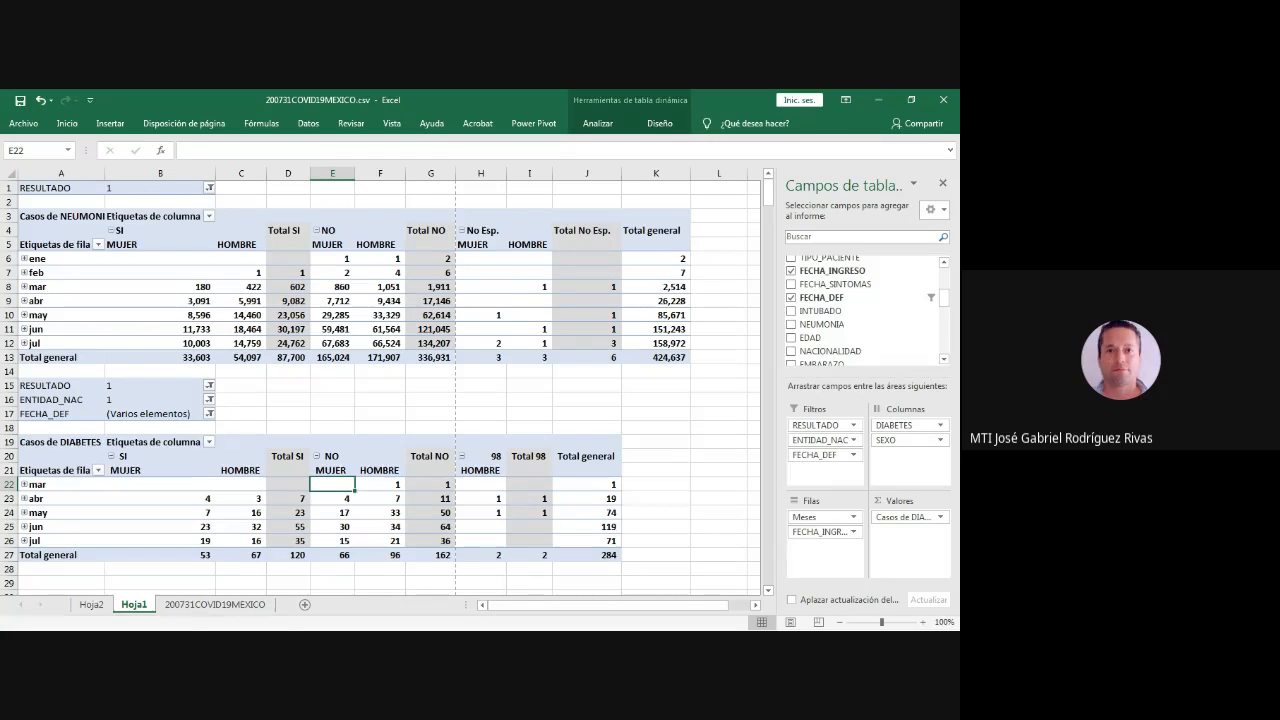
left_click(209, 400)
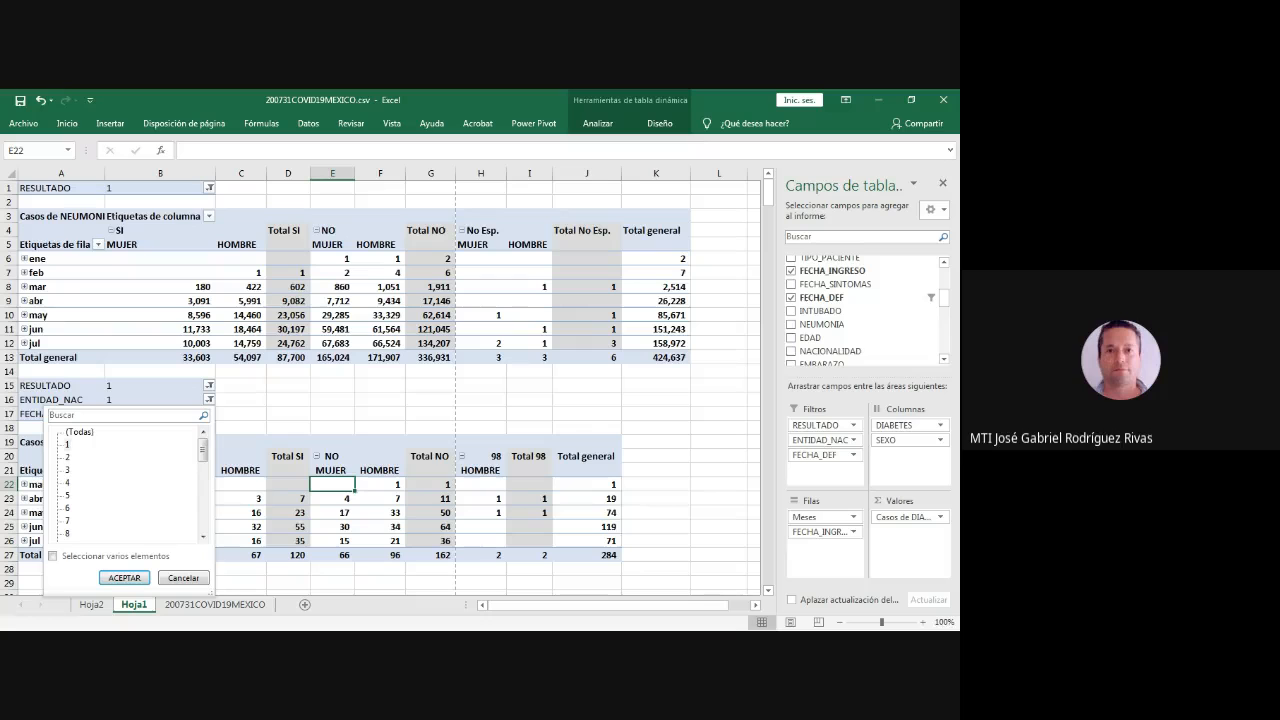
scroll(203, 536, "down", 1)
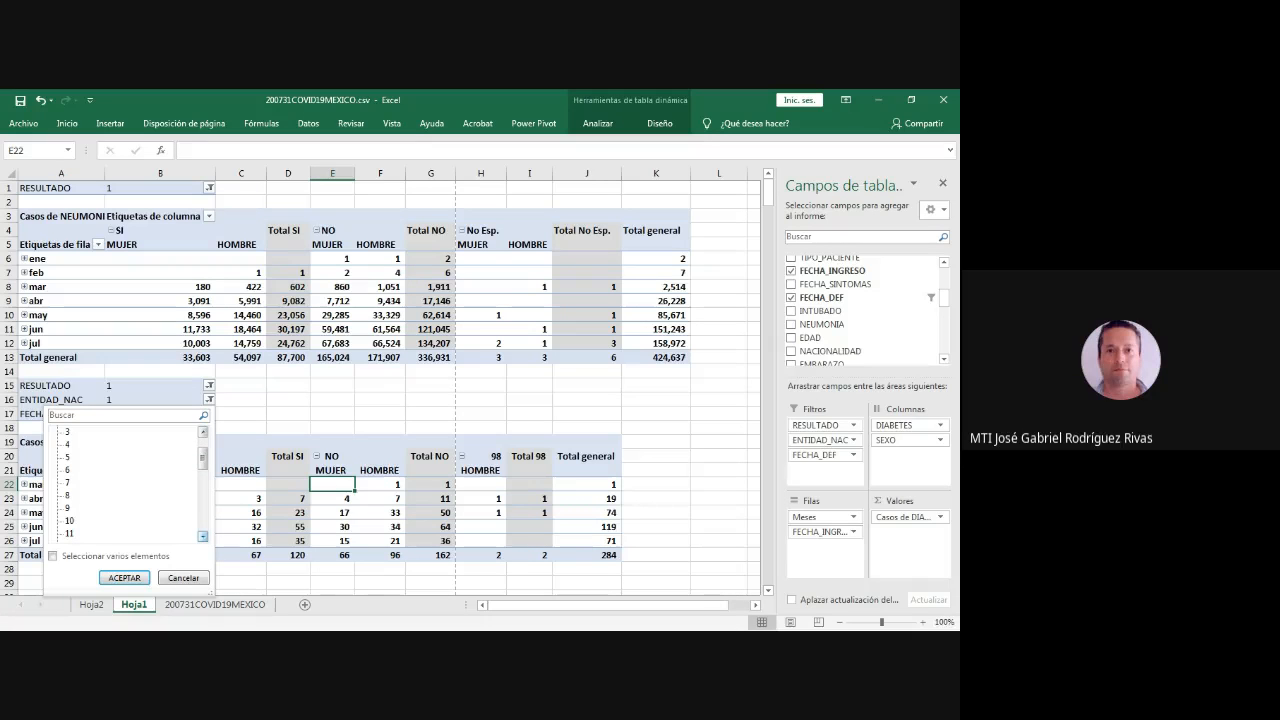
left_click(69, 520)
left_click(124, 578)
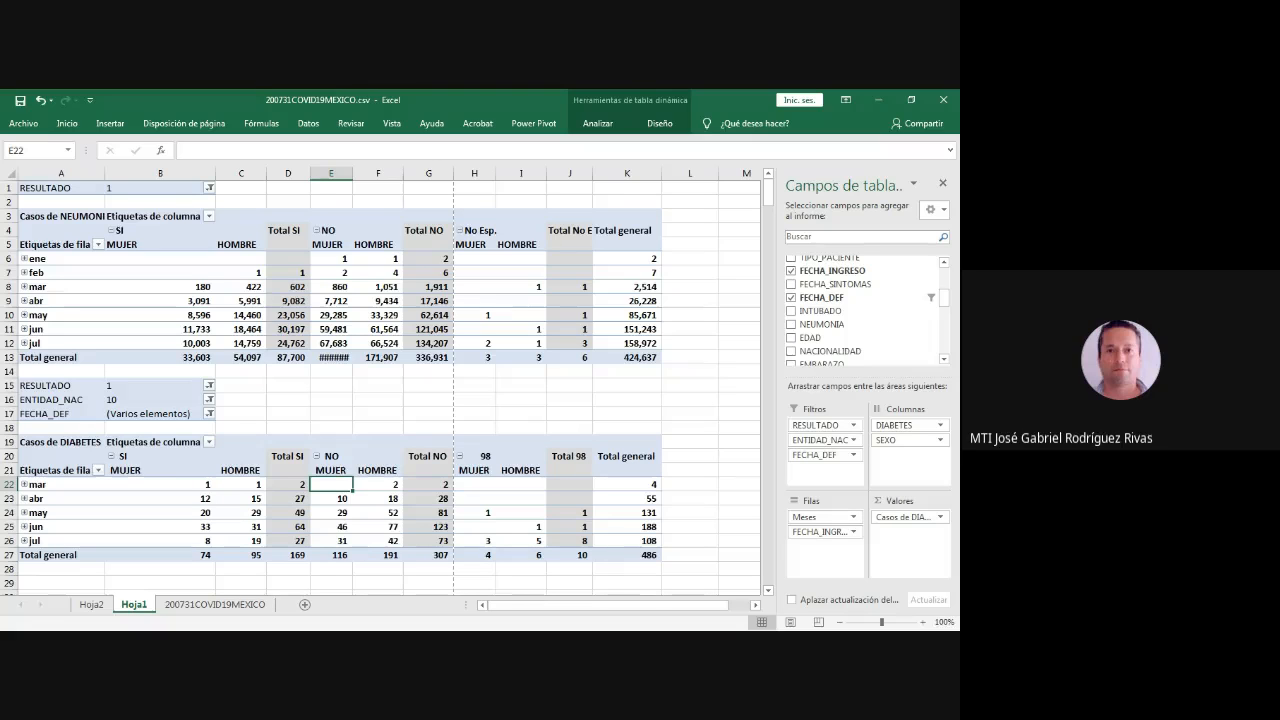
left_click(160, 301)
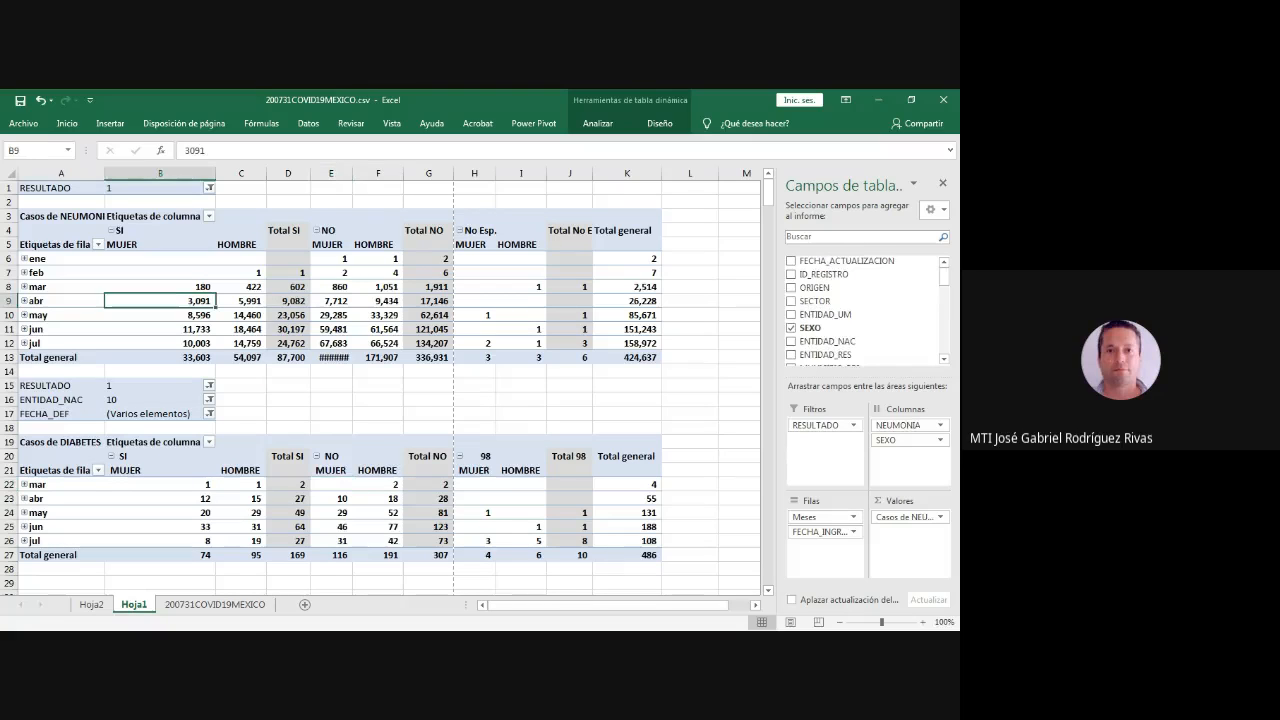
left_click(241, 485)
left_click(160, 301)
left_click(376, 512)
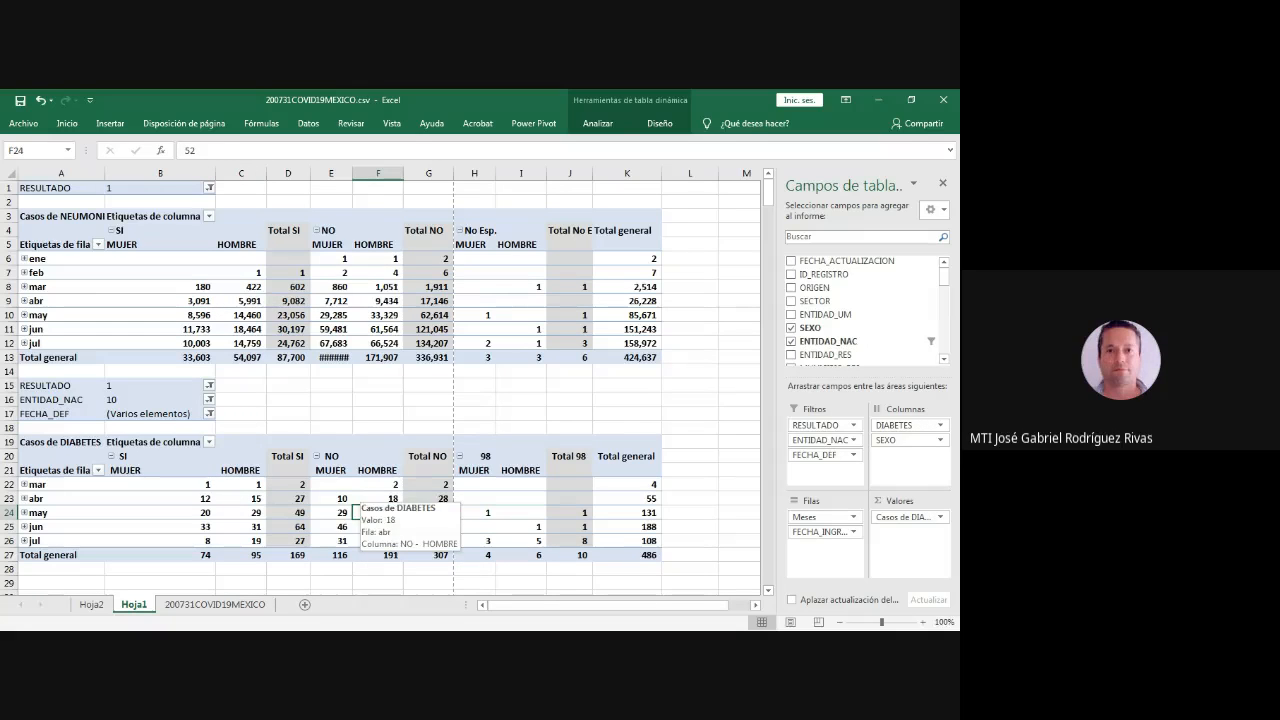
left_click(160, 395)
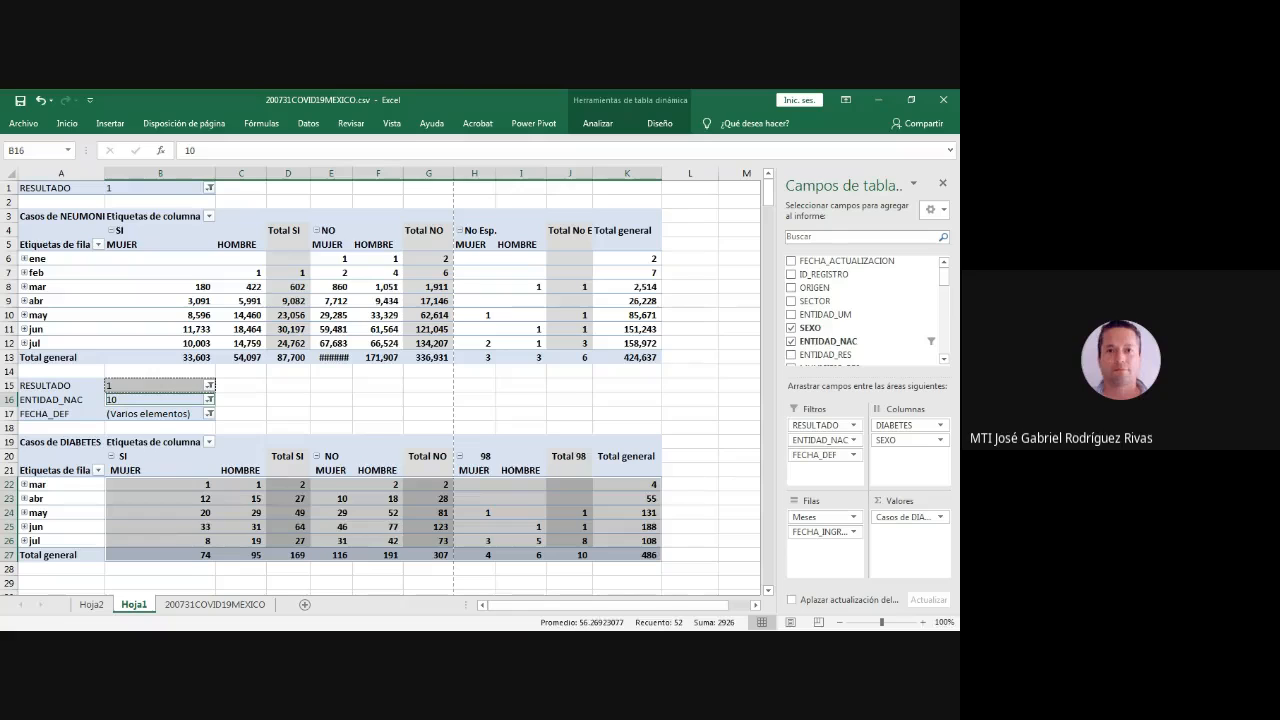
left_click(288, 428)
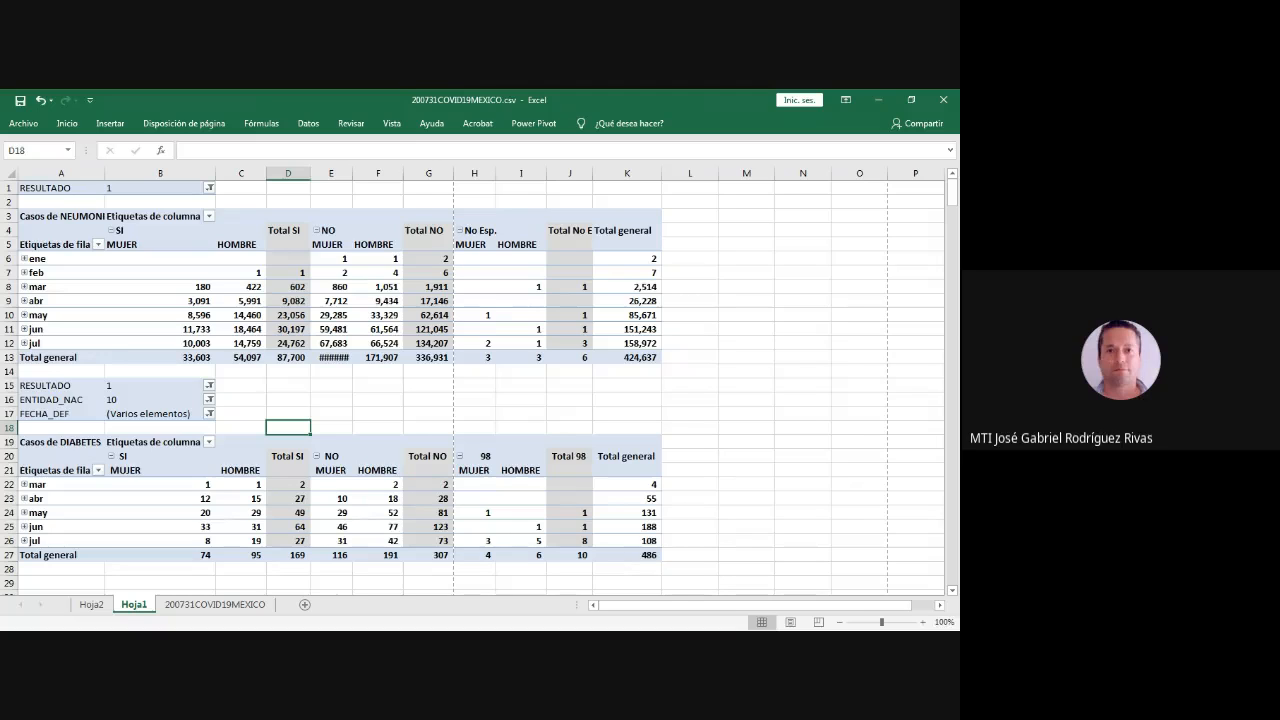
key("alt+Tab")
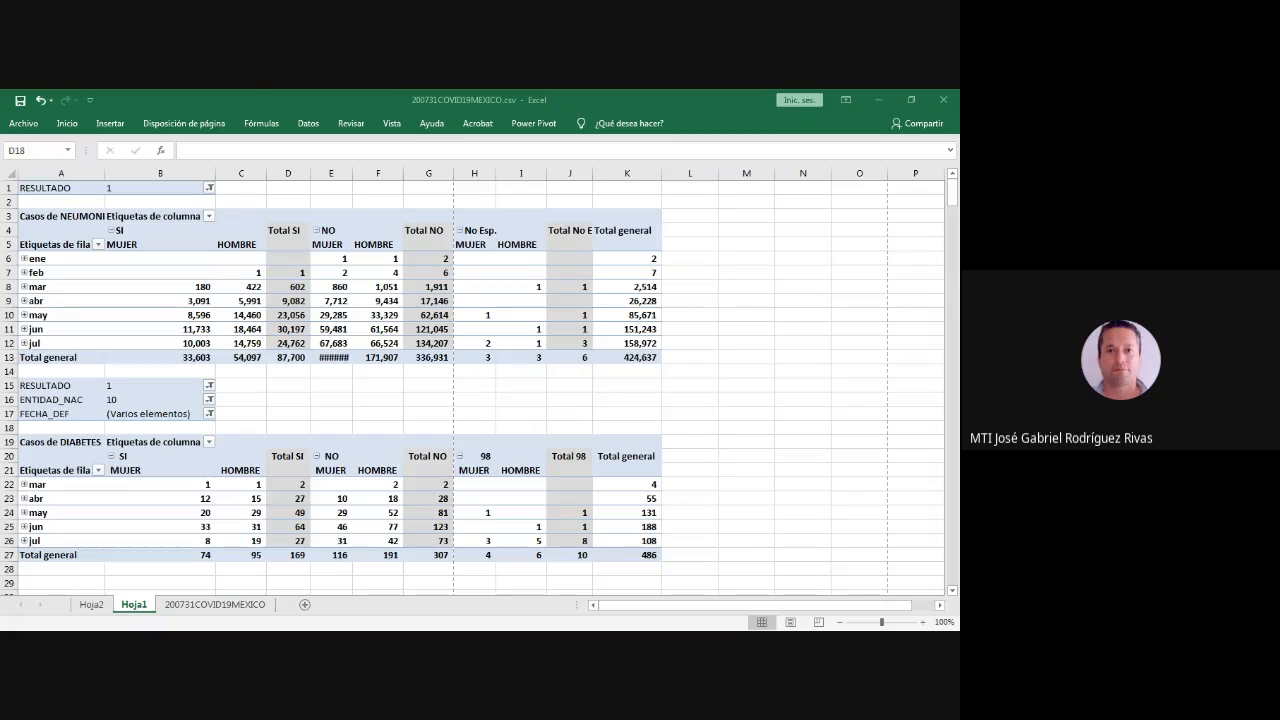
key("alt+Tab")
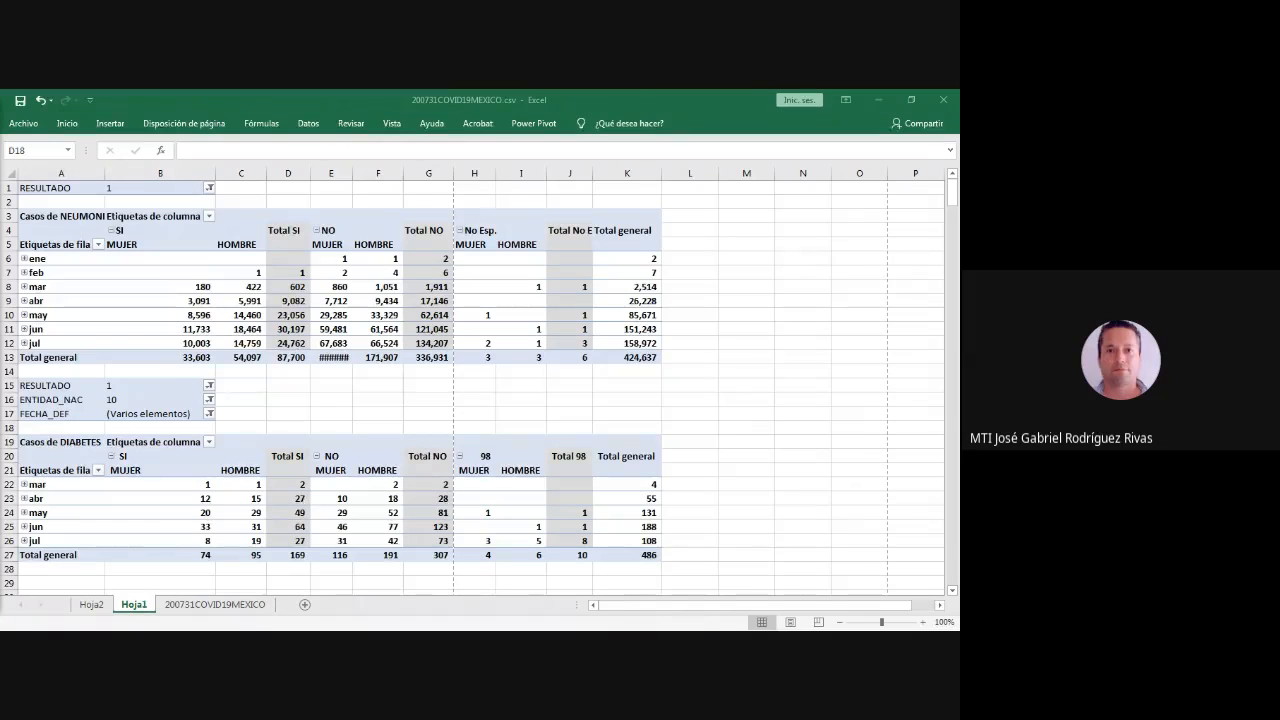
- Autofit column E to the NEUMONIA table's NO/MUJER figures
left_click(331, 329)
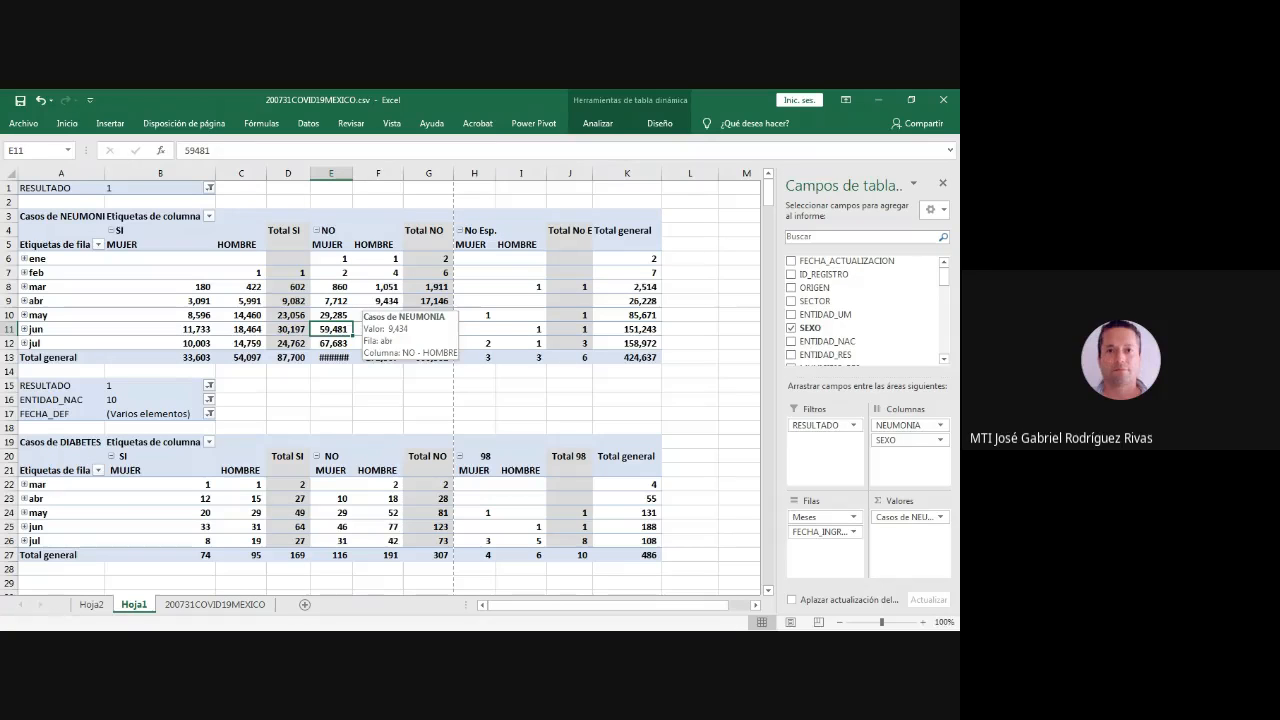
double_click(354, 173)
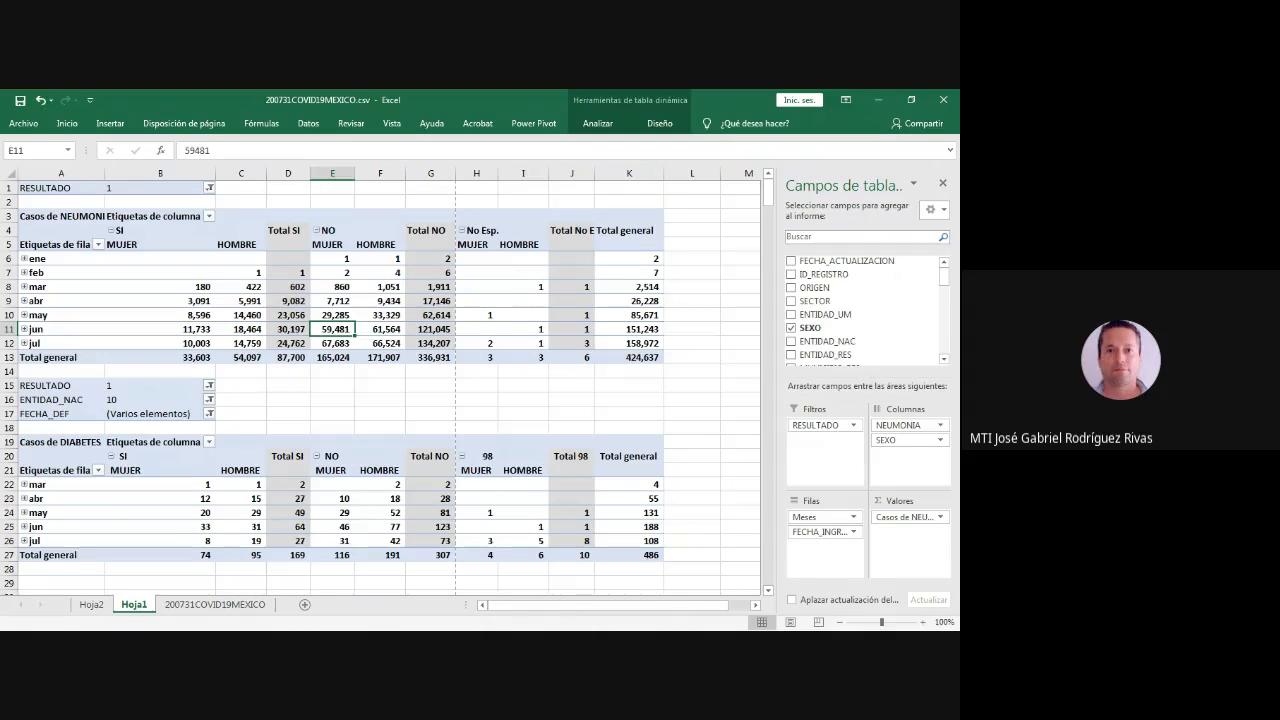
left_click(476, 315)
left_click(476, 245)
left_click_drag(476, 245, 593, 357)
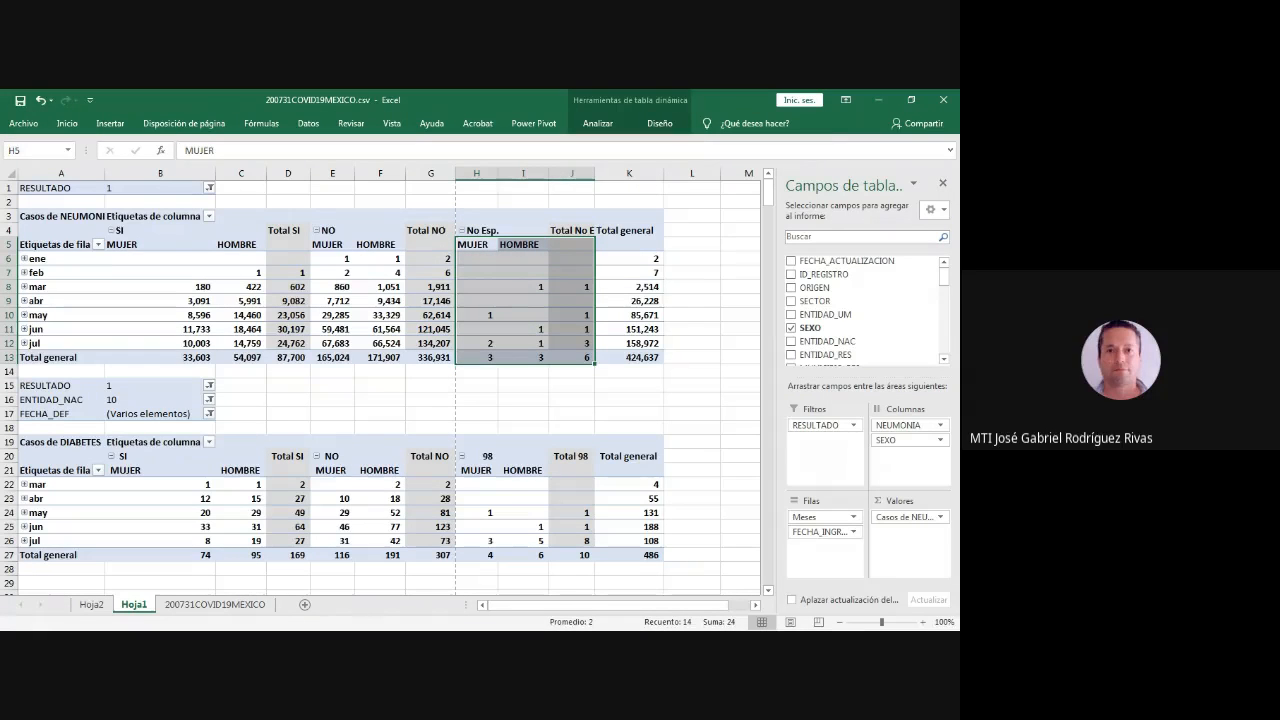
left_click_drag(333, 259, 382, 357)
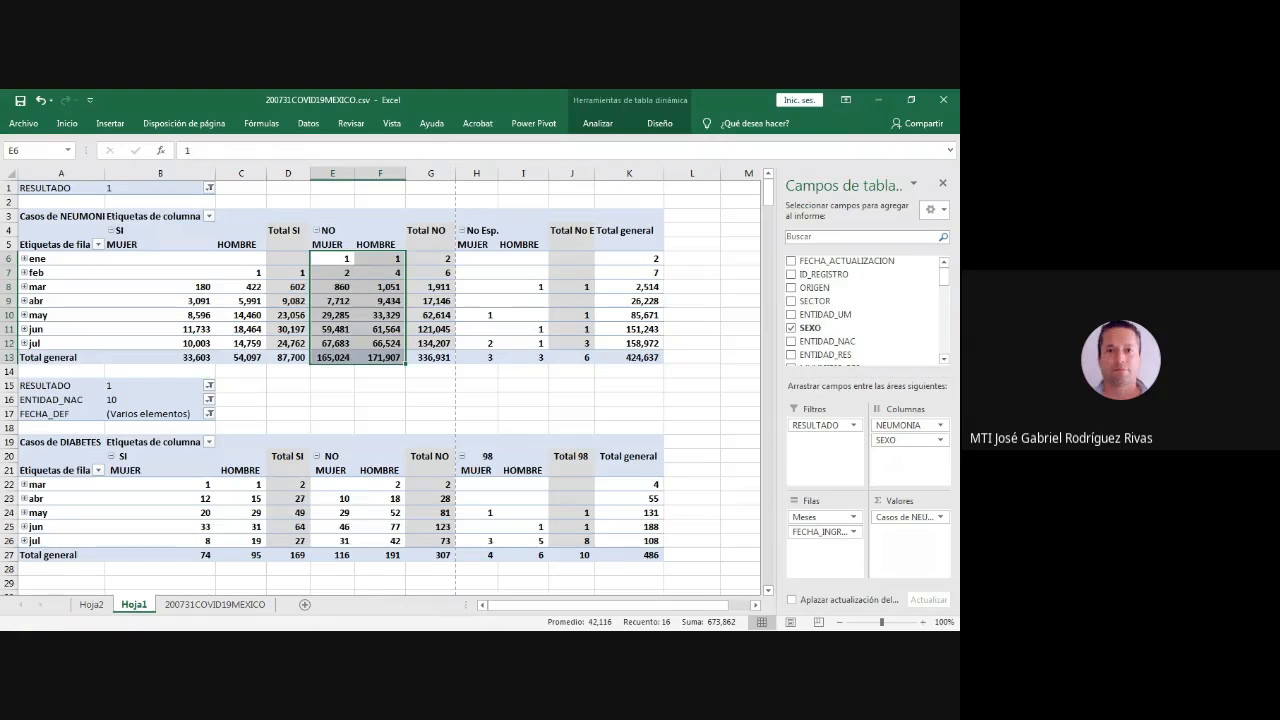
key("alt+Tab")
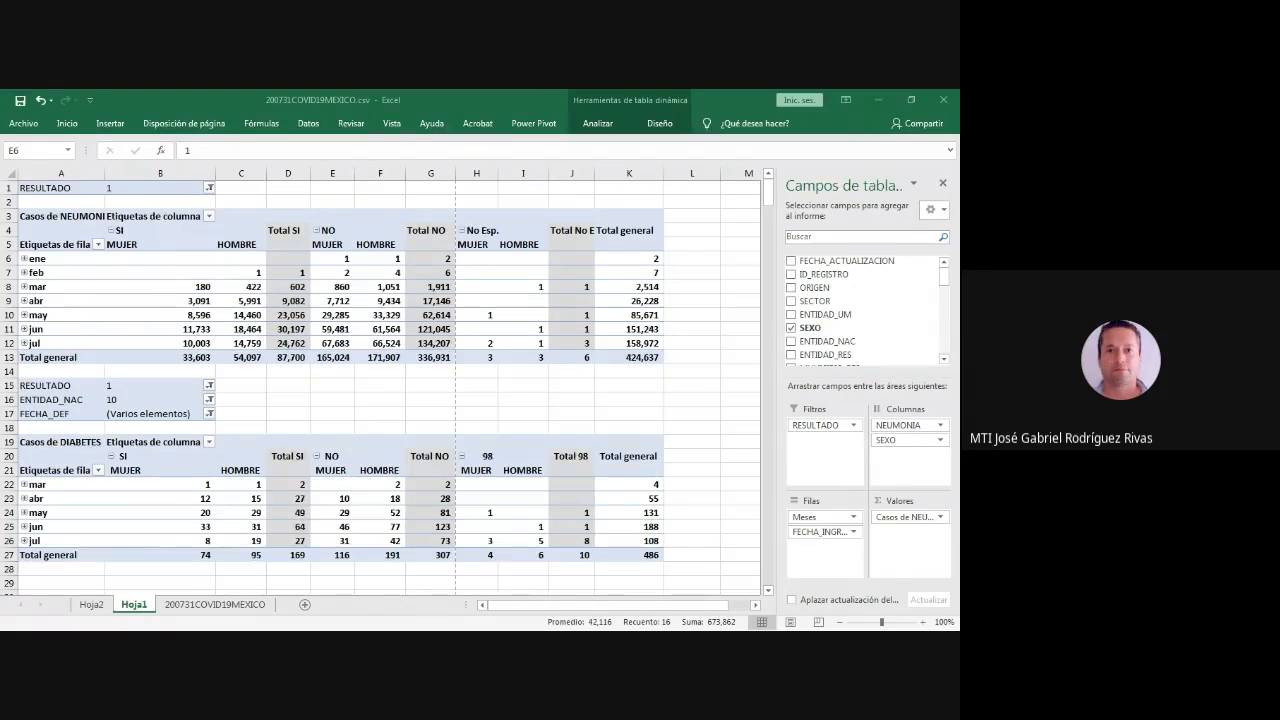
key("alt+Tab")
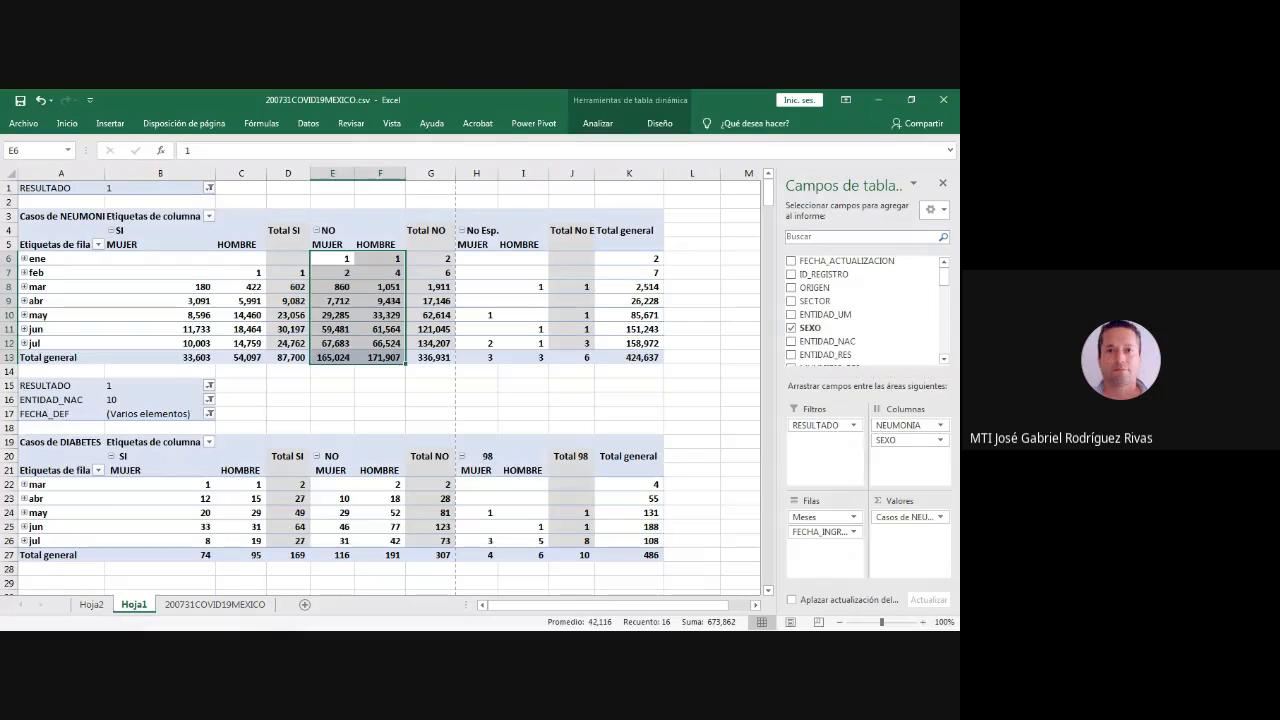
key("alt+Tab")
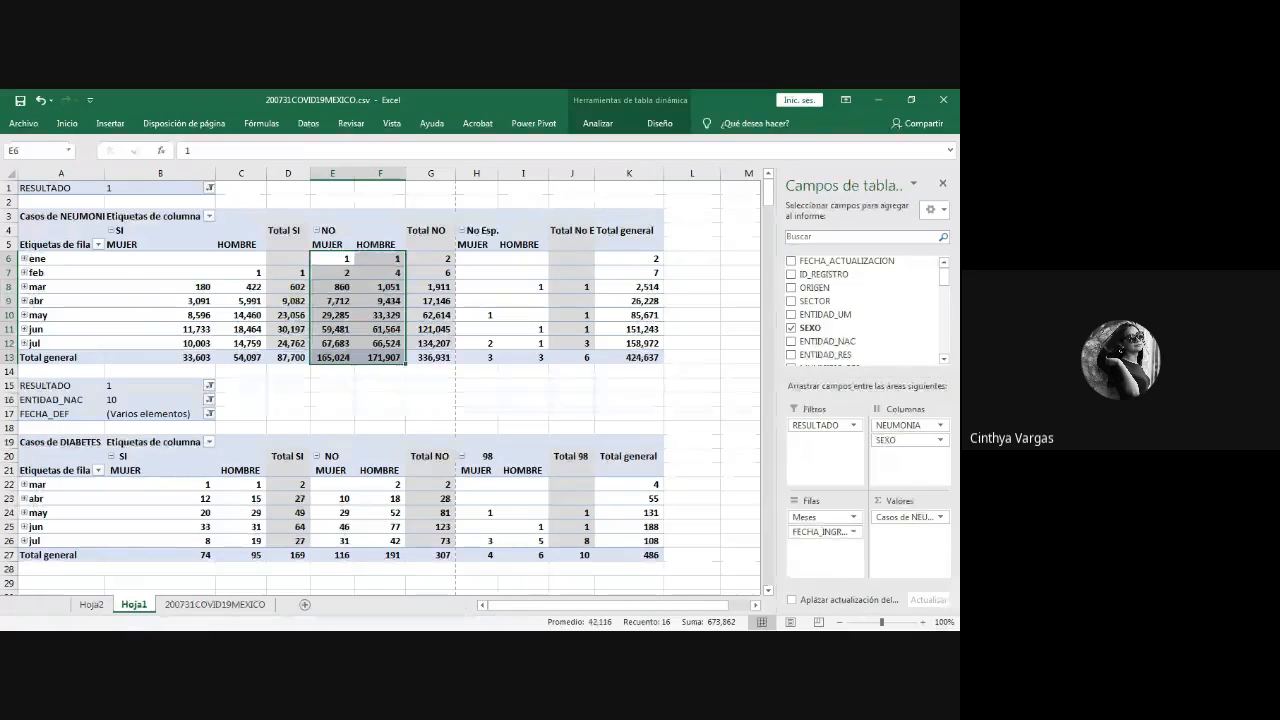
- Delete the entire empty row 14 between the NEUMONIA and DIABETES pivot tables
left_click(61, 371)
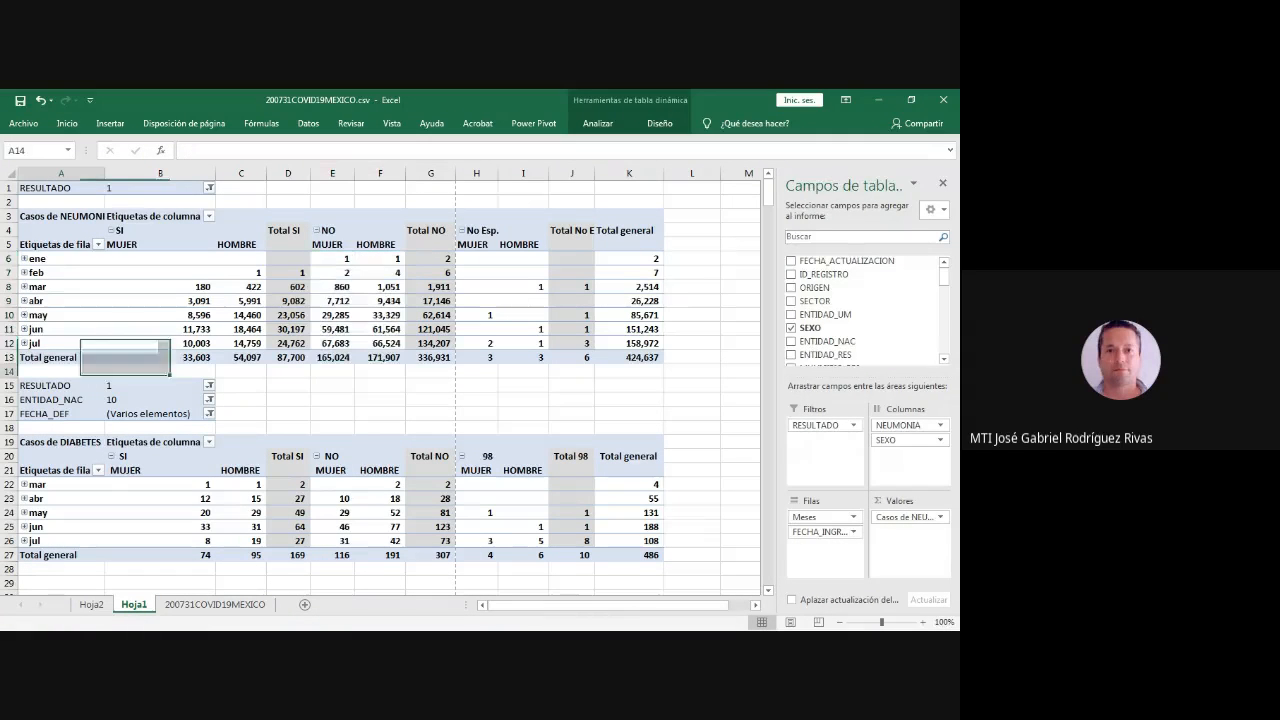
right_click(88, 371)
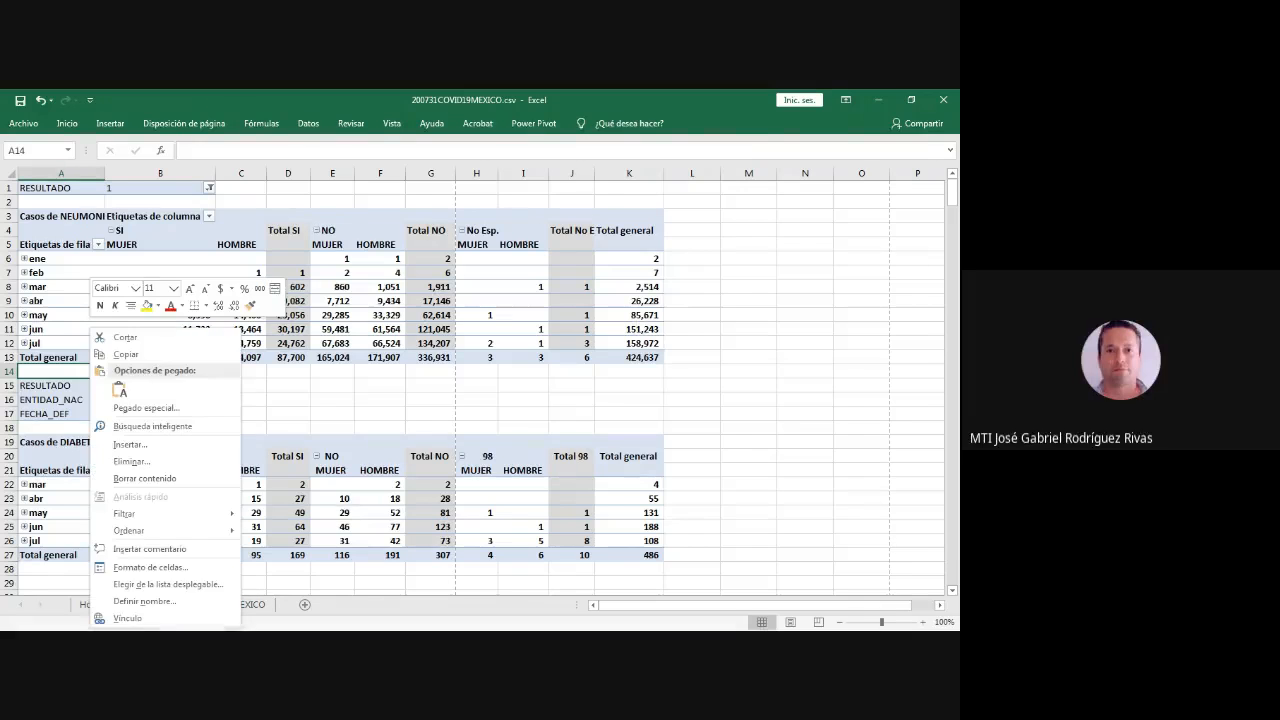
left_click(130, 461)
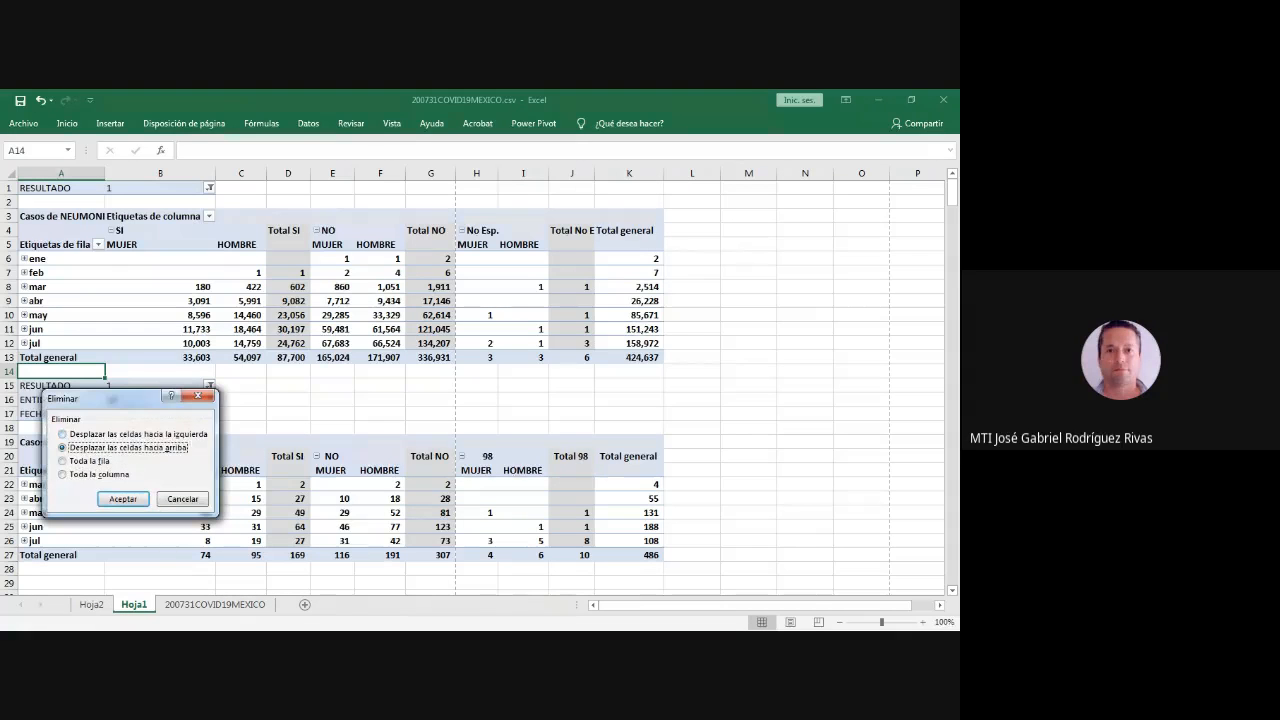
left_click(89, 461)
left_click(123, 499)
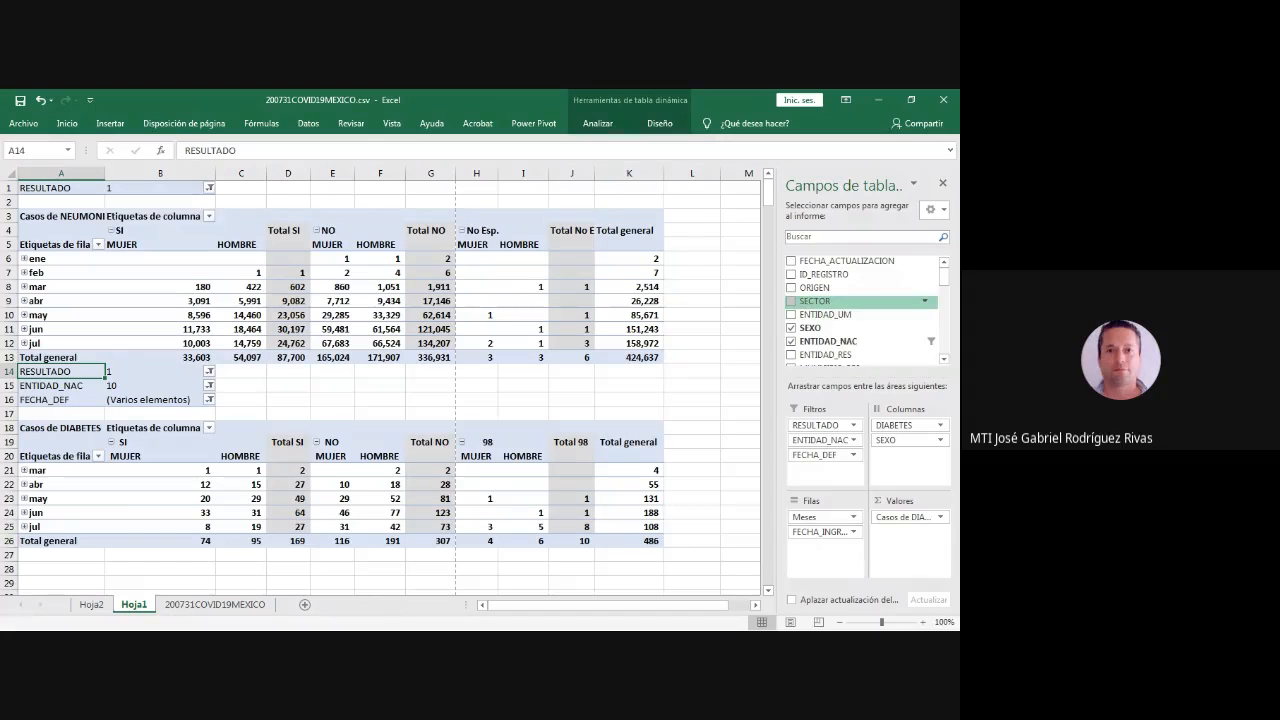
- Try to add the SECTOR field as a fourth report filter to the DIABETES pivot table
scroll(860, 310, "down", 1)
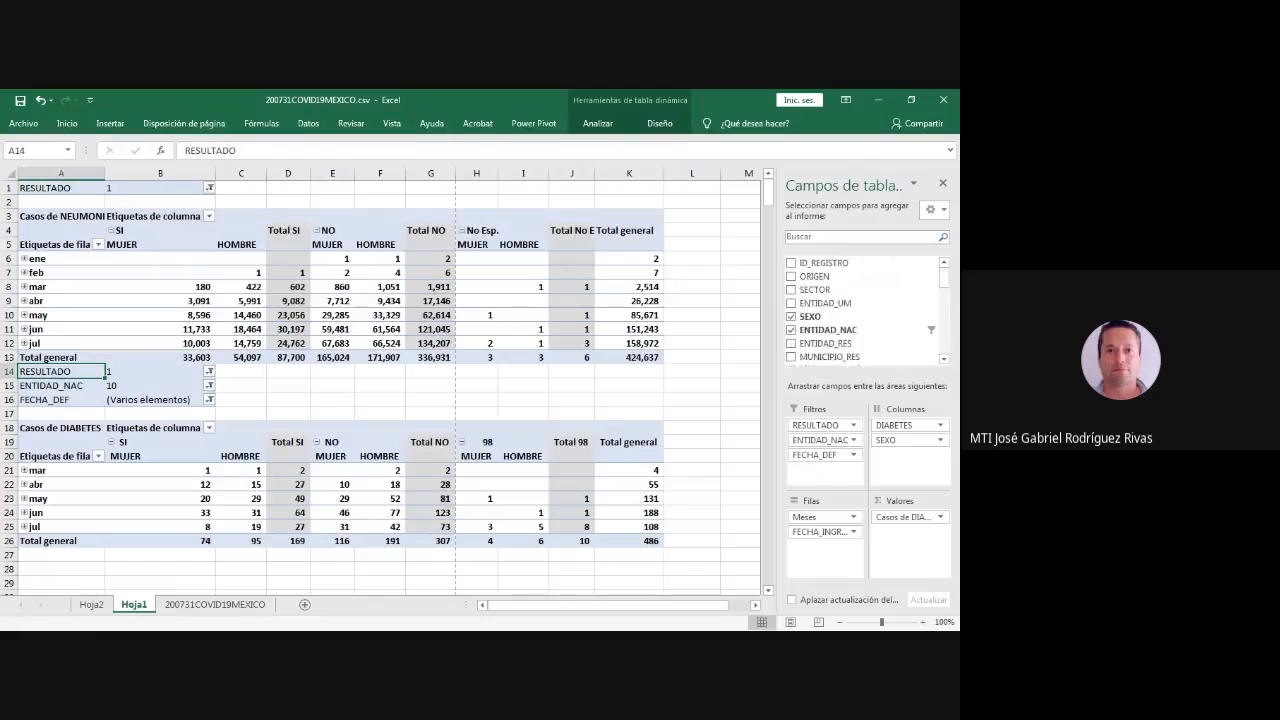
left_click_drag(815, 290, 824, 463)
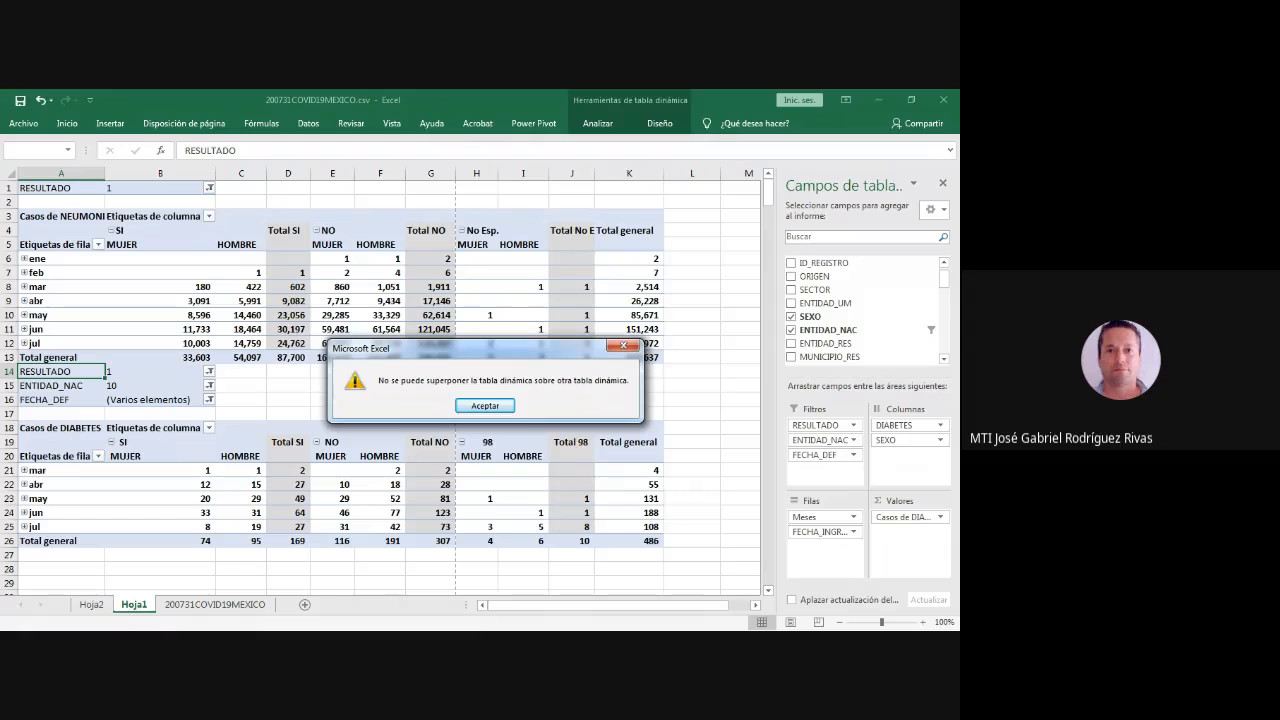
key("Return")
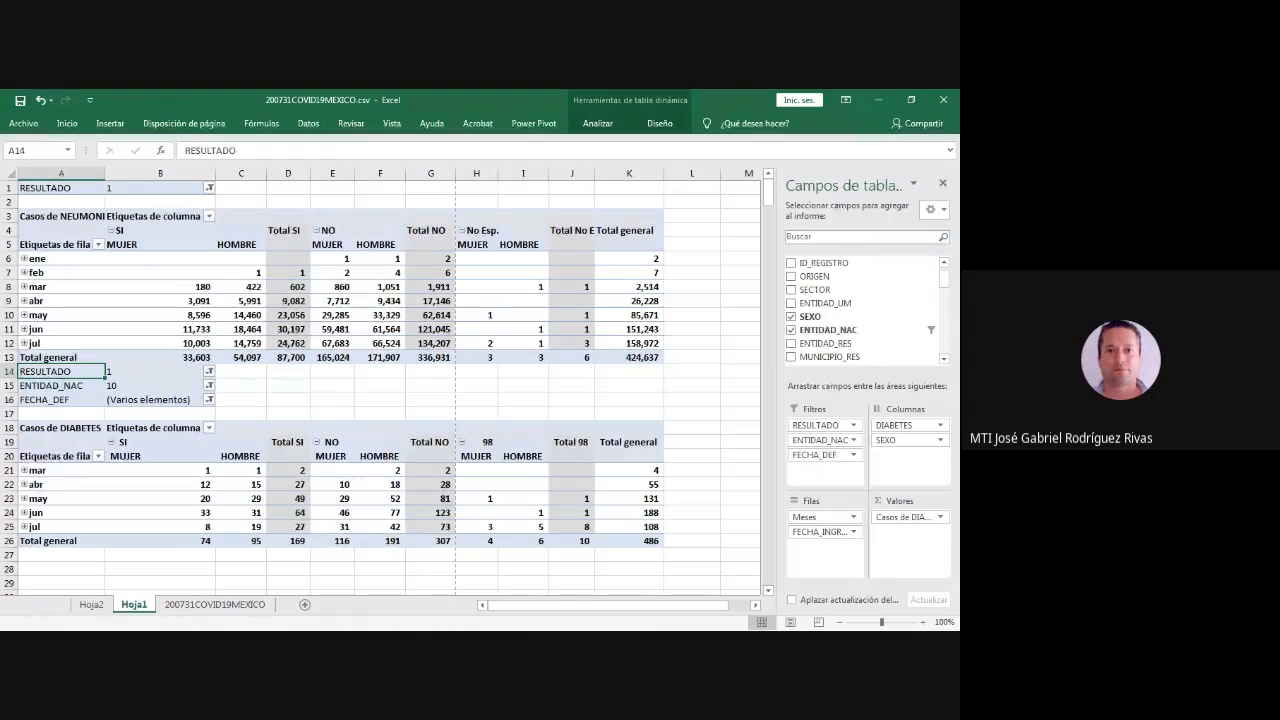
- Insert two entire rows at row 14, between the NEUMONIA pivot table and the DIABETES pivot table's report filters
left_click(160, 371)
left_click_drag(241, 371, 241, 386)
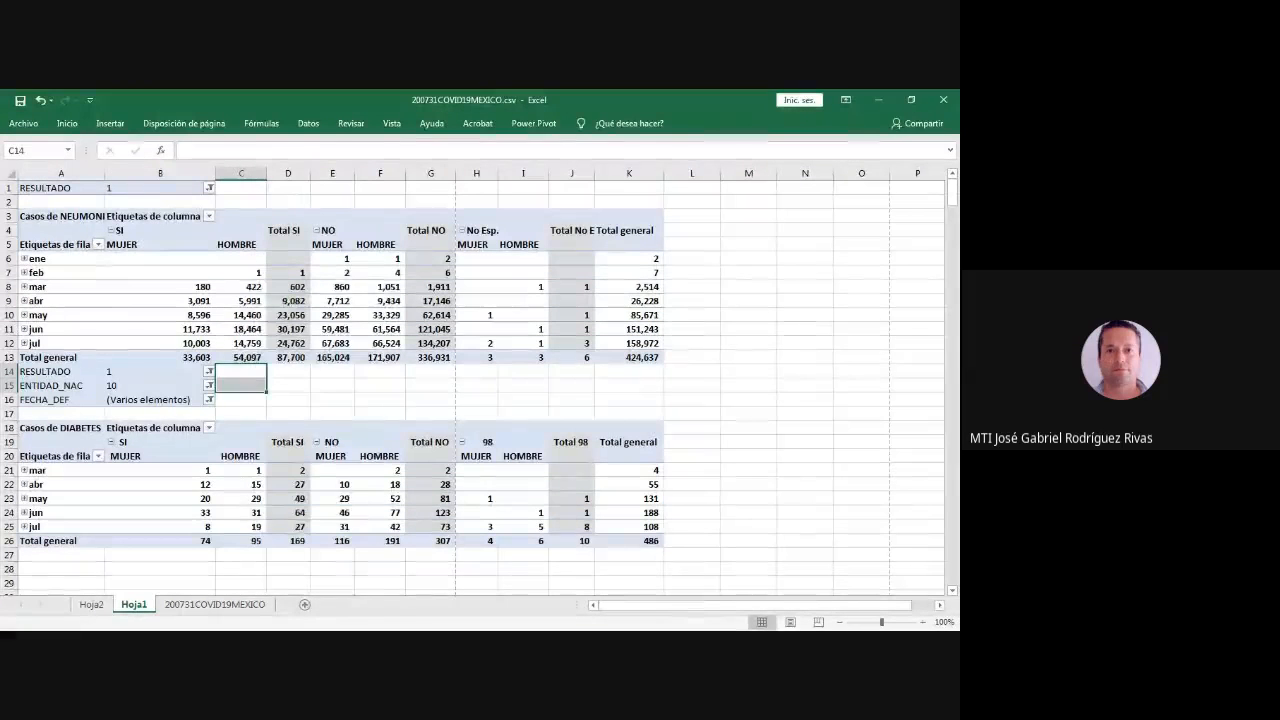
right_click(238, 378)
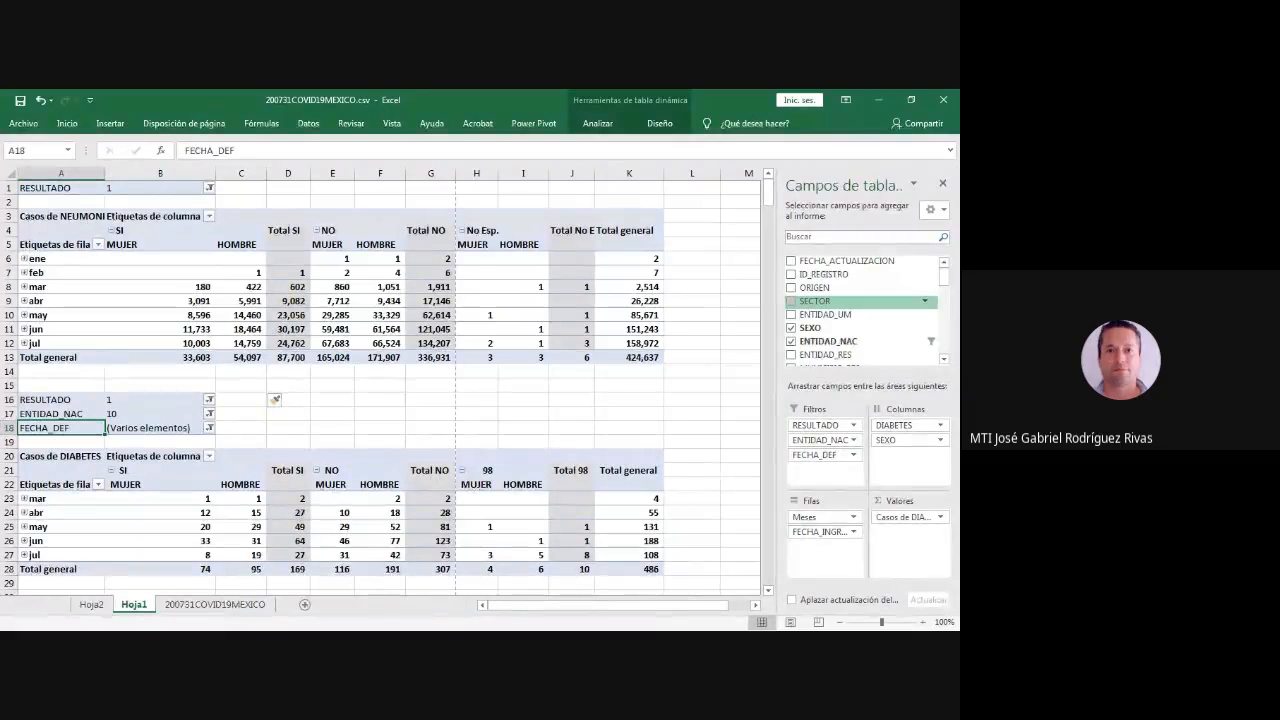
- Add the SECTOR field as the fourth report filter of the DIABETES pivot table and autofit column E
left_click_drag(826, 355, 825, 468)
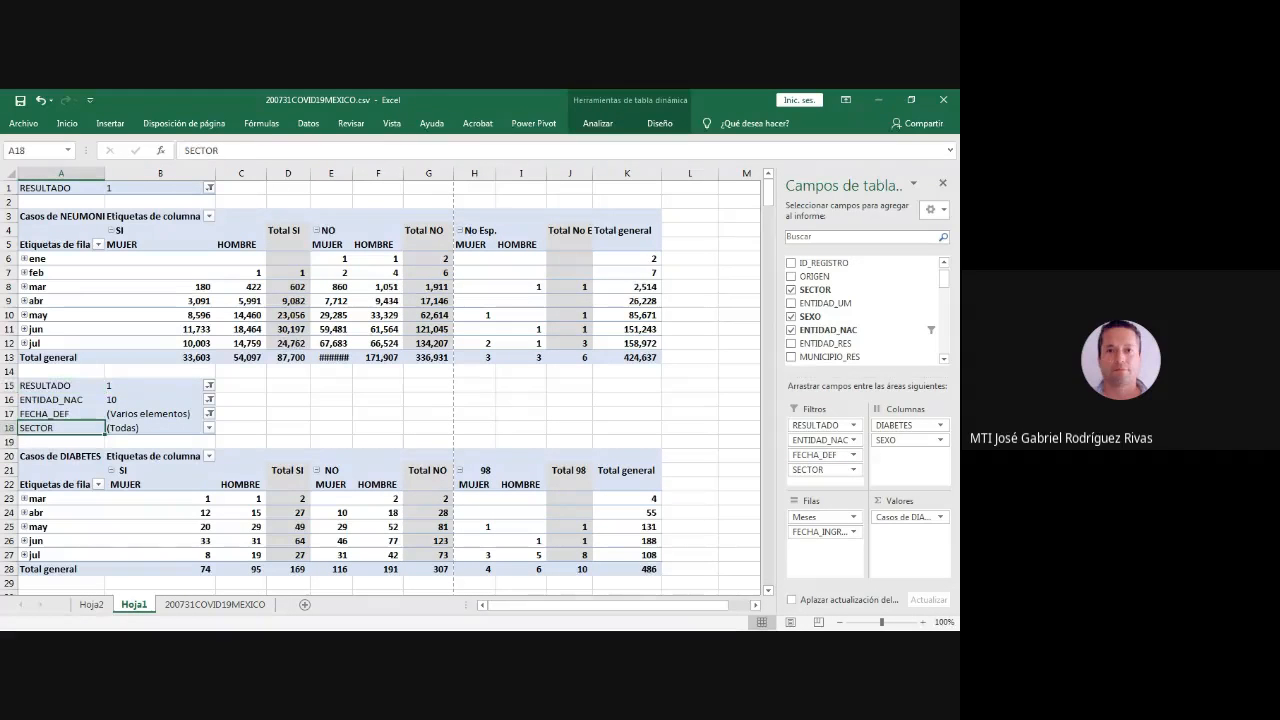
left_click(61, 371)
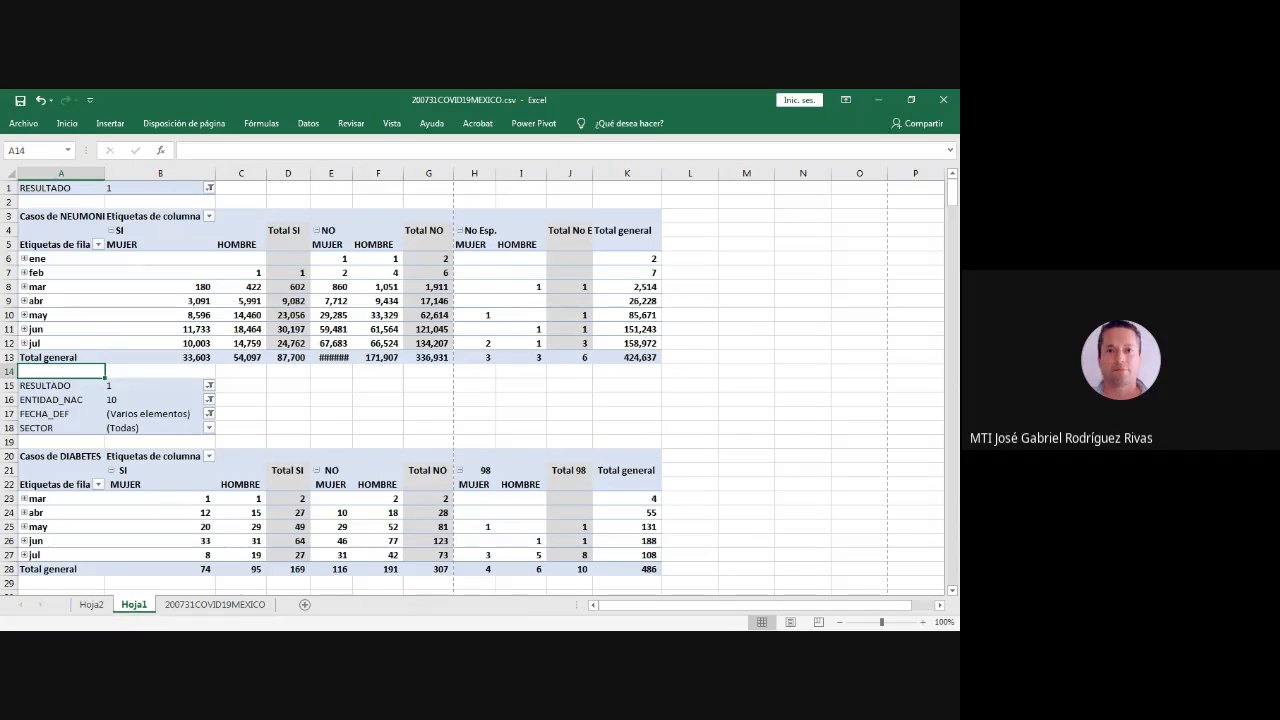
left_click(160, 428)
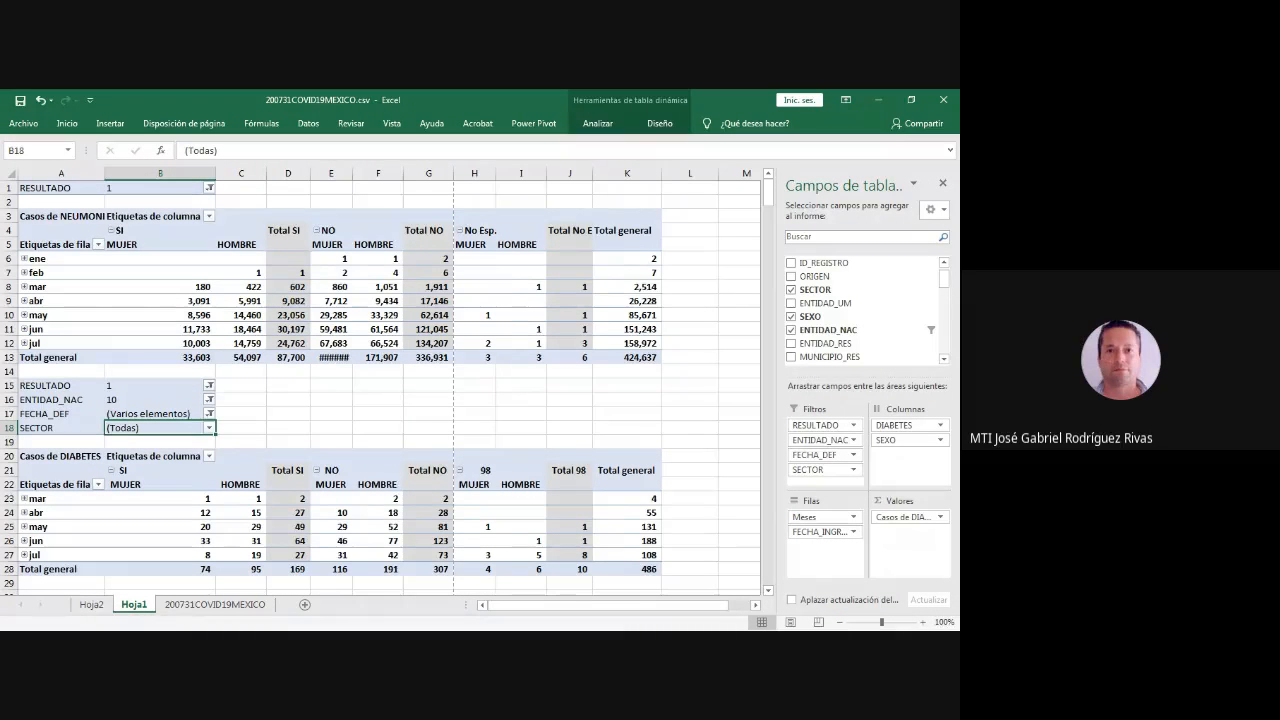
double_click(354, 174)
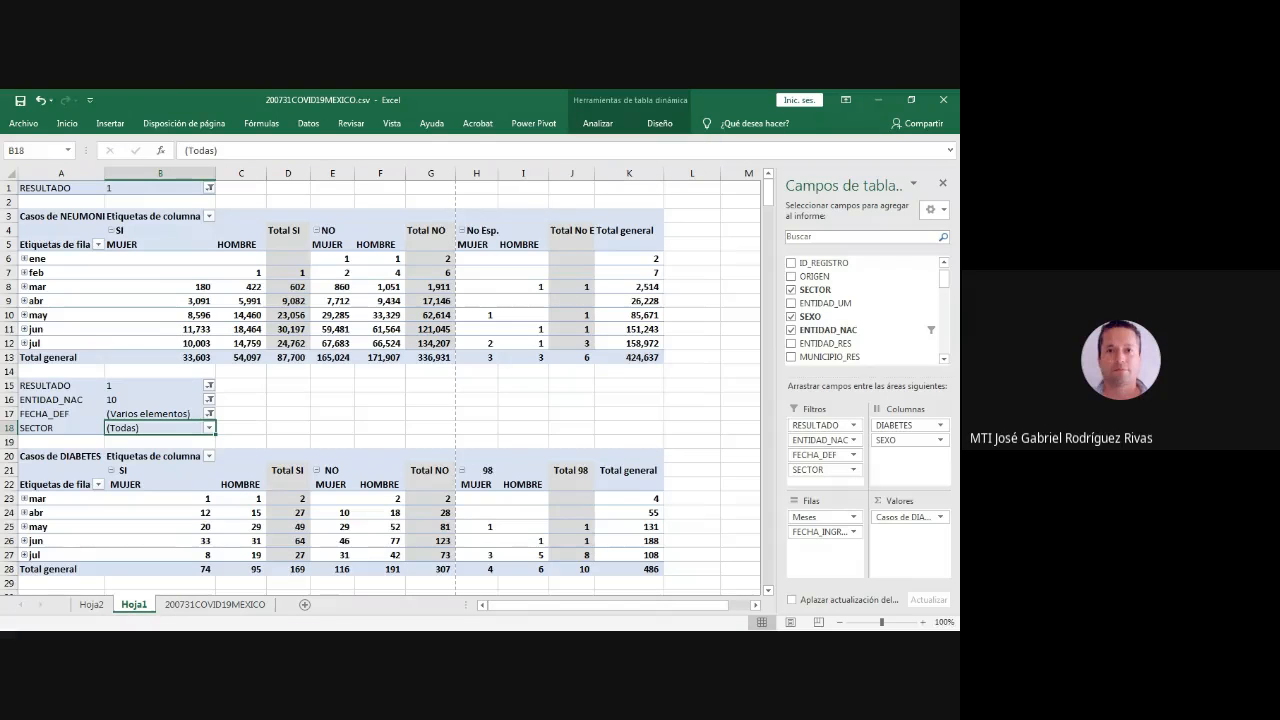
key("alt+Tab")
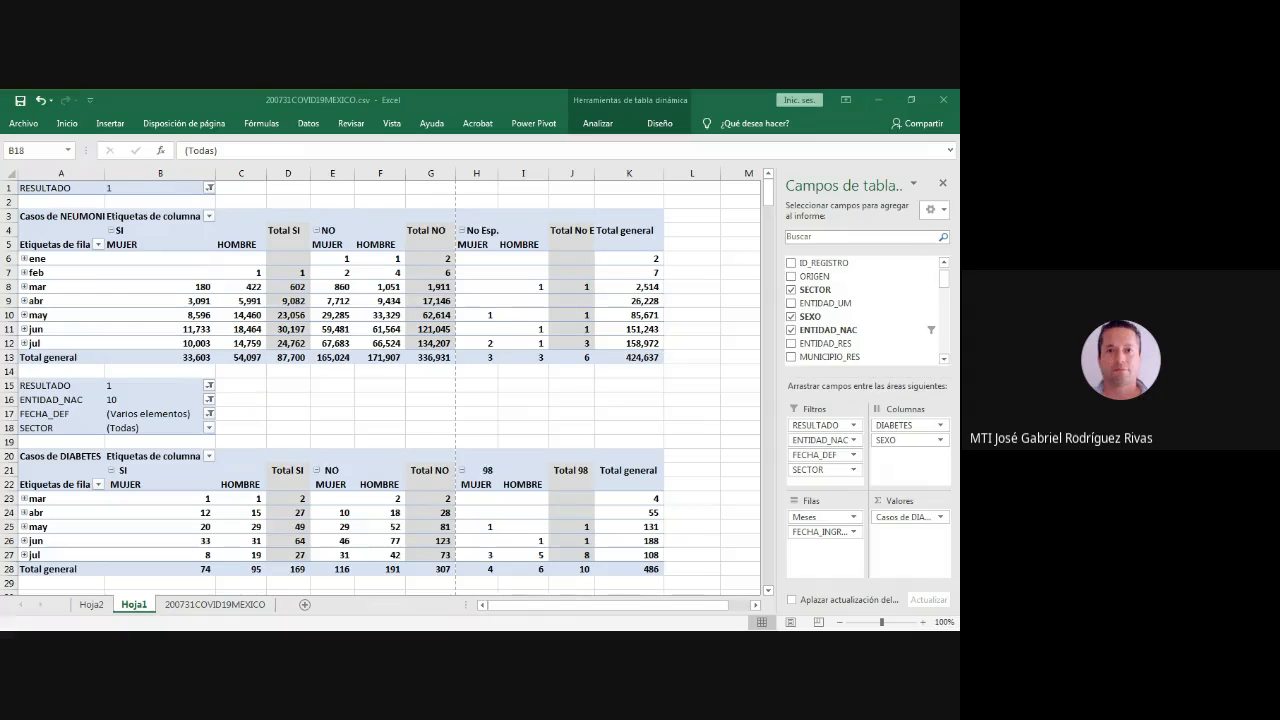
key("alt+Tab")
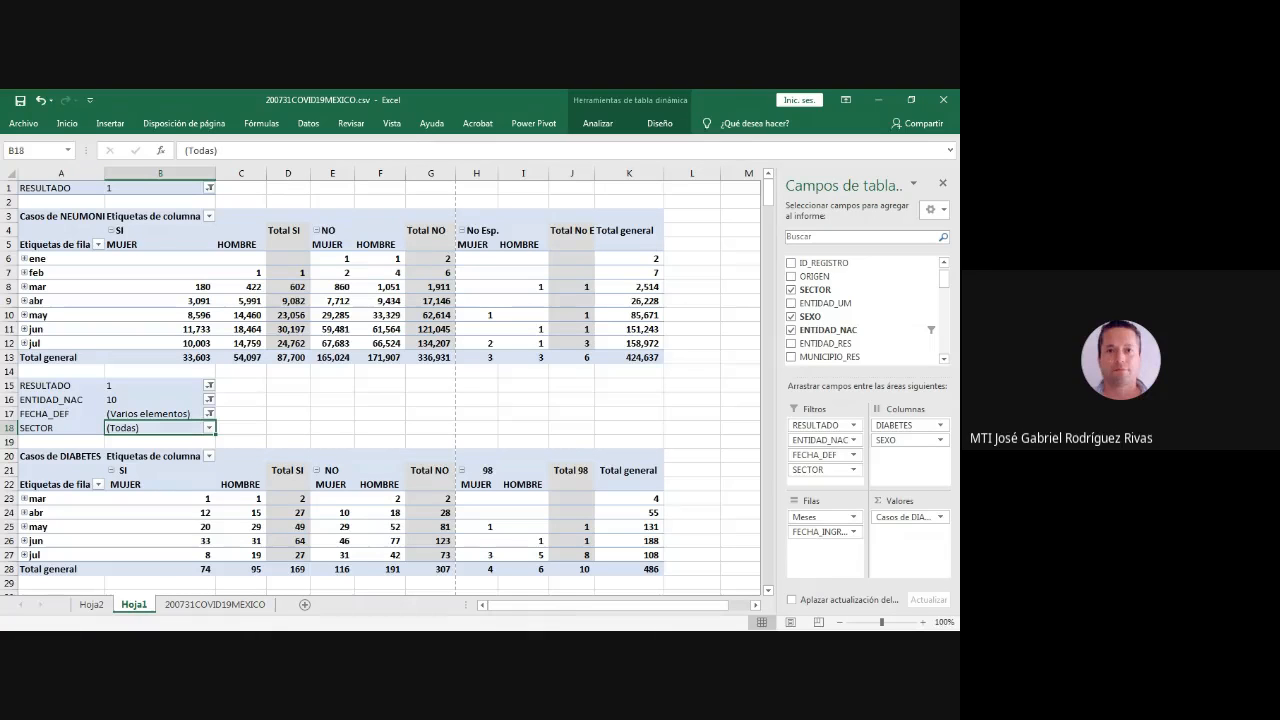
key("alt+Tab")
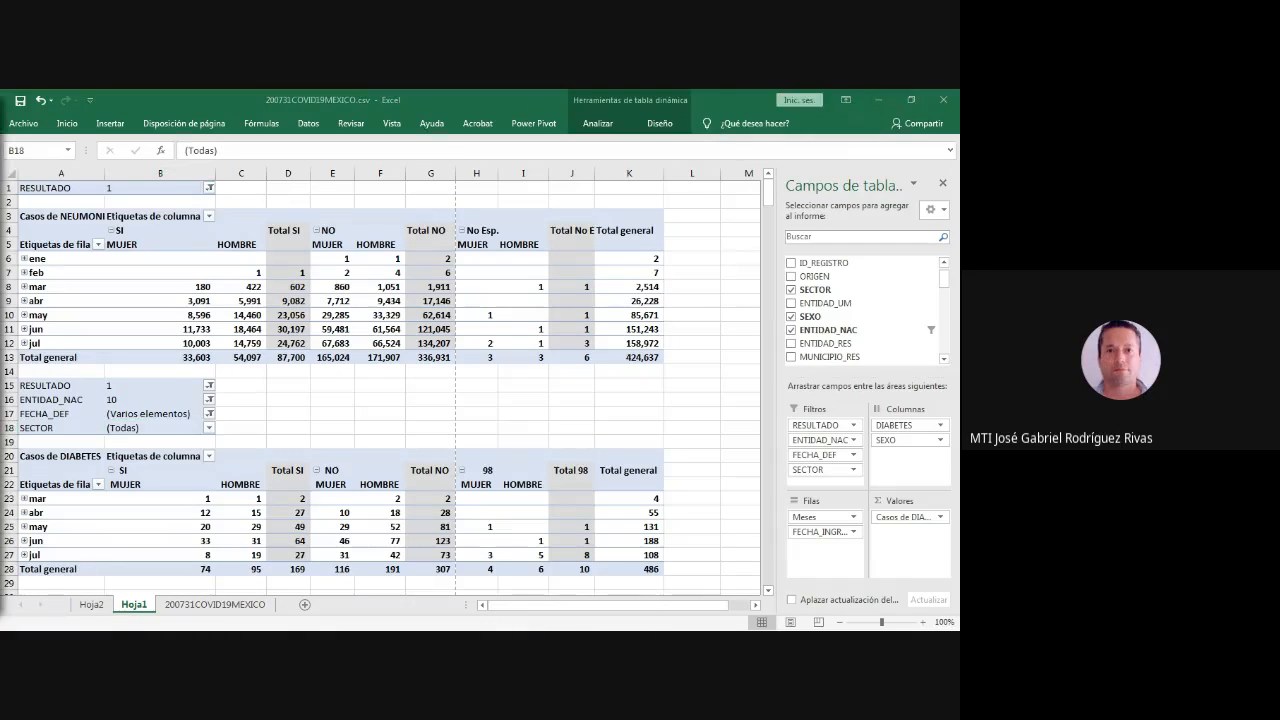